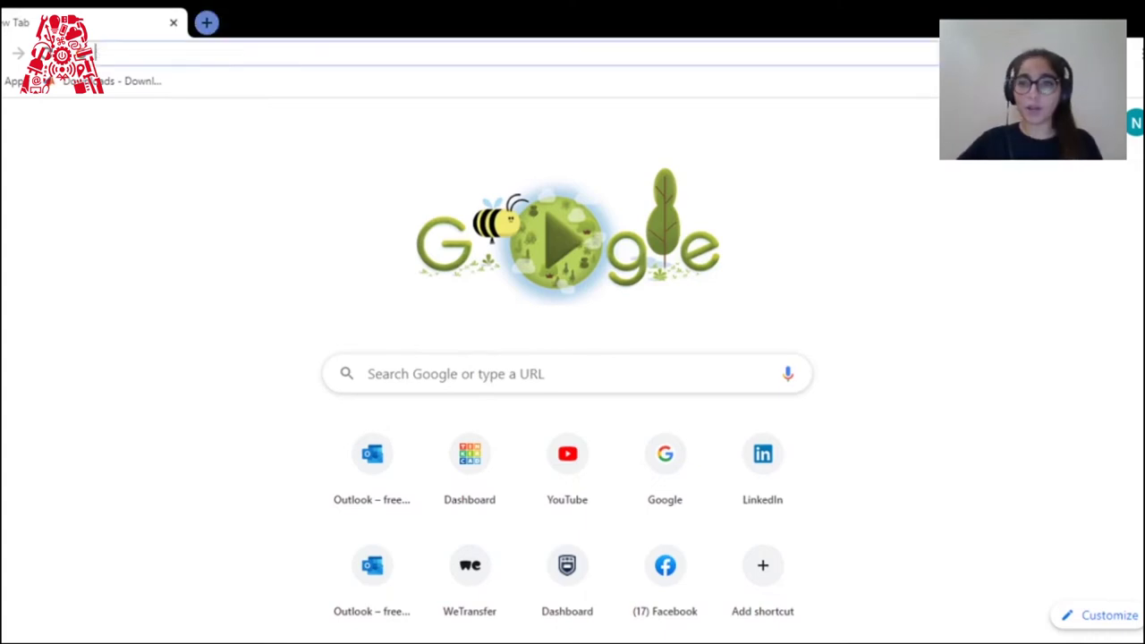
- Search the web for tinkercad and open the Tinkercad website from the results
left_click(486, 373)
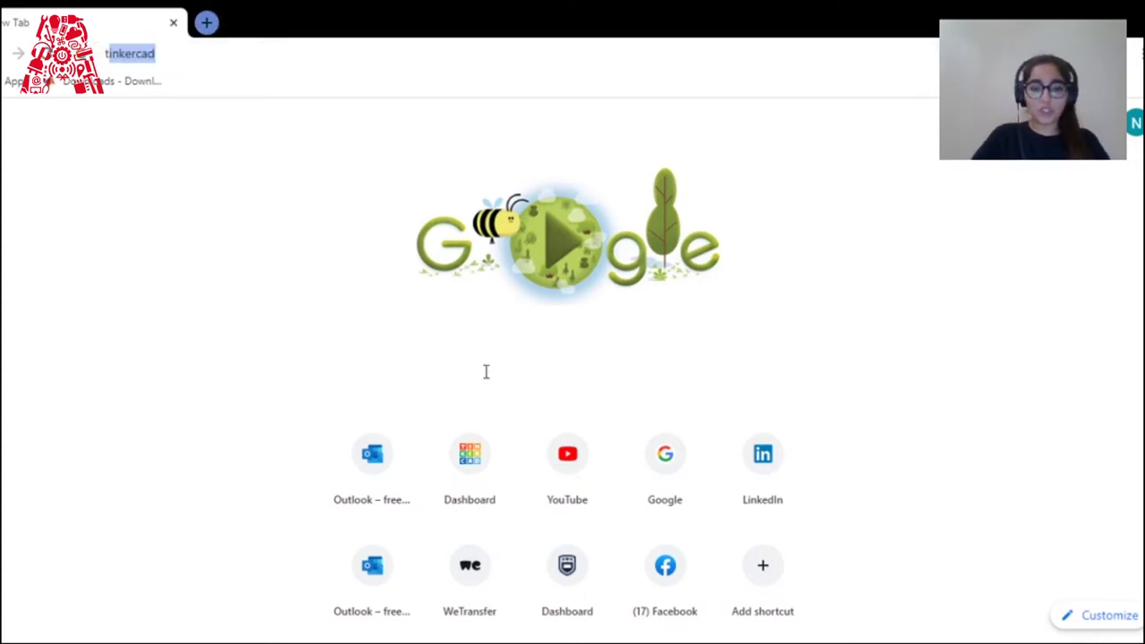
type("tinkercad")
key("Return")
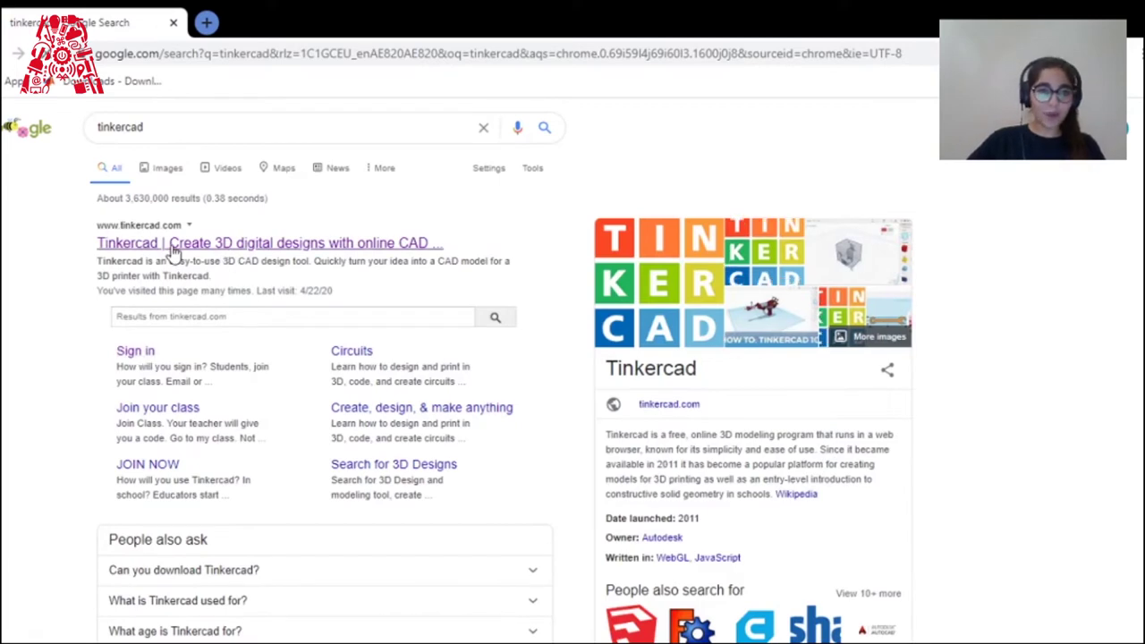
left_click(173, 249)
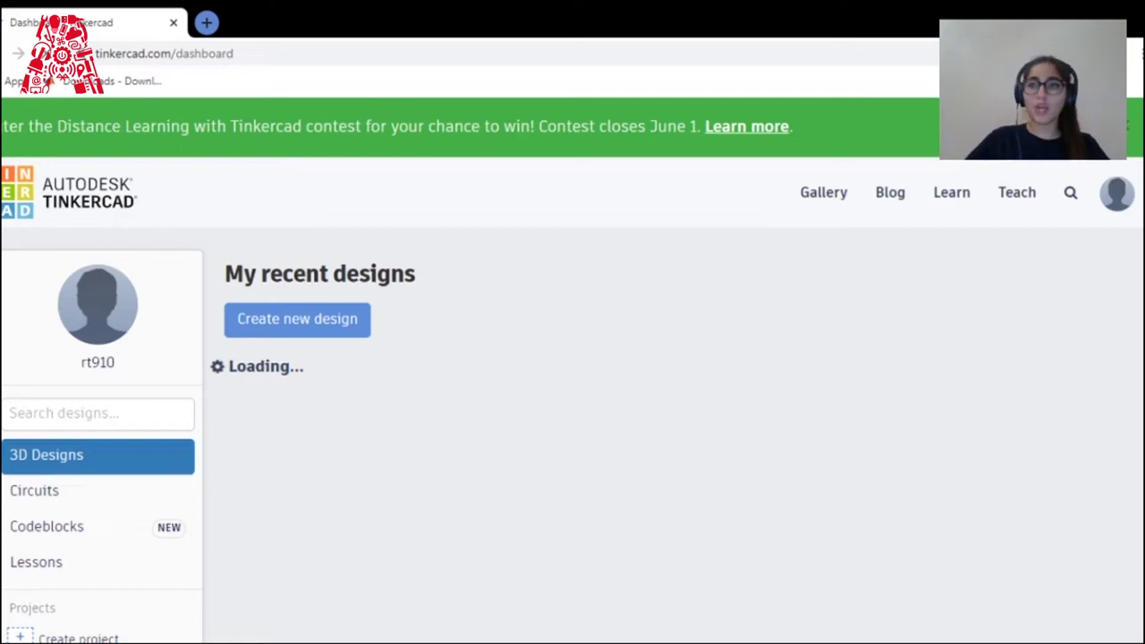
- Show the circuit designs on the dashboard and create a new circuit
scroll(248, 421, "down", 1)
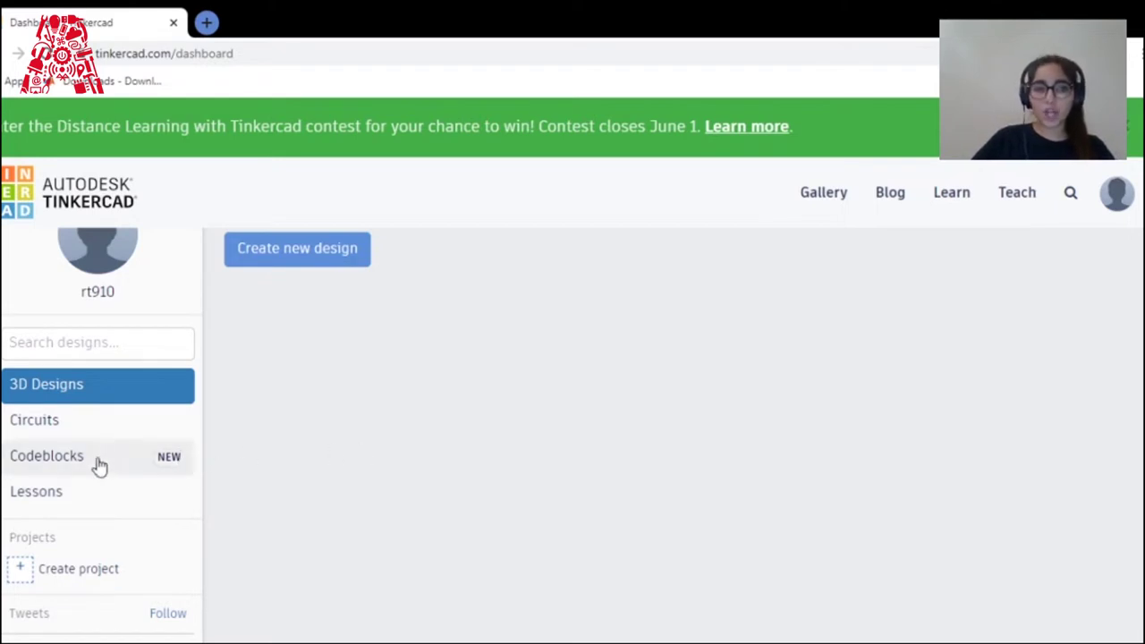
left_click(45, 435)
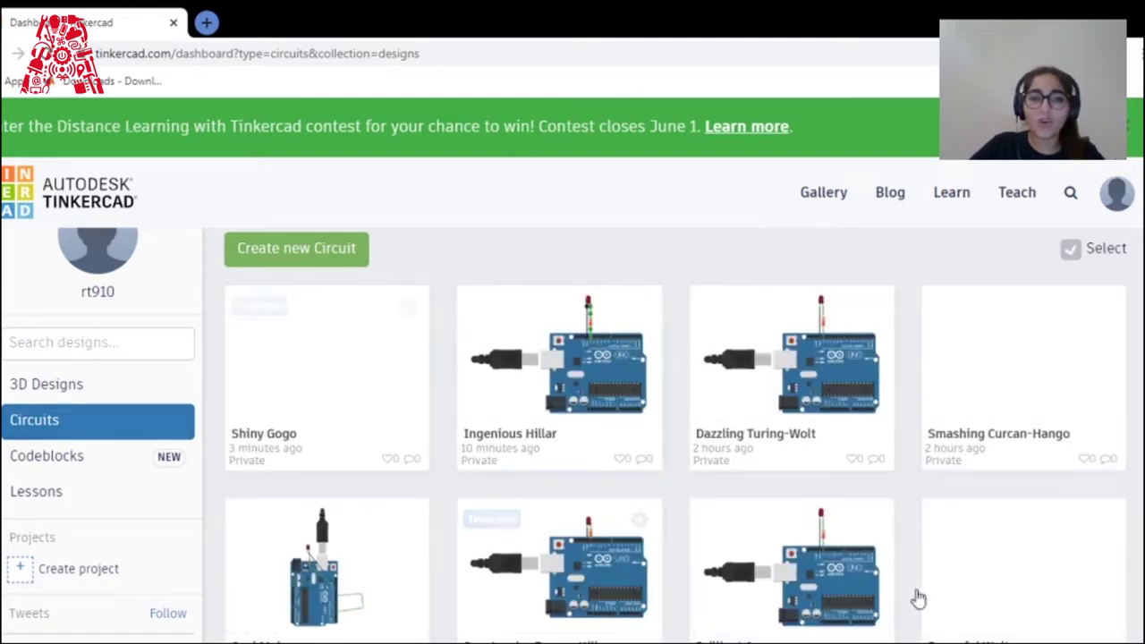
scroll(879, 477, "down", 2)
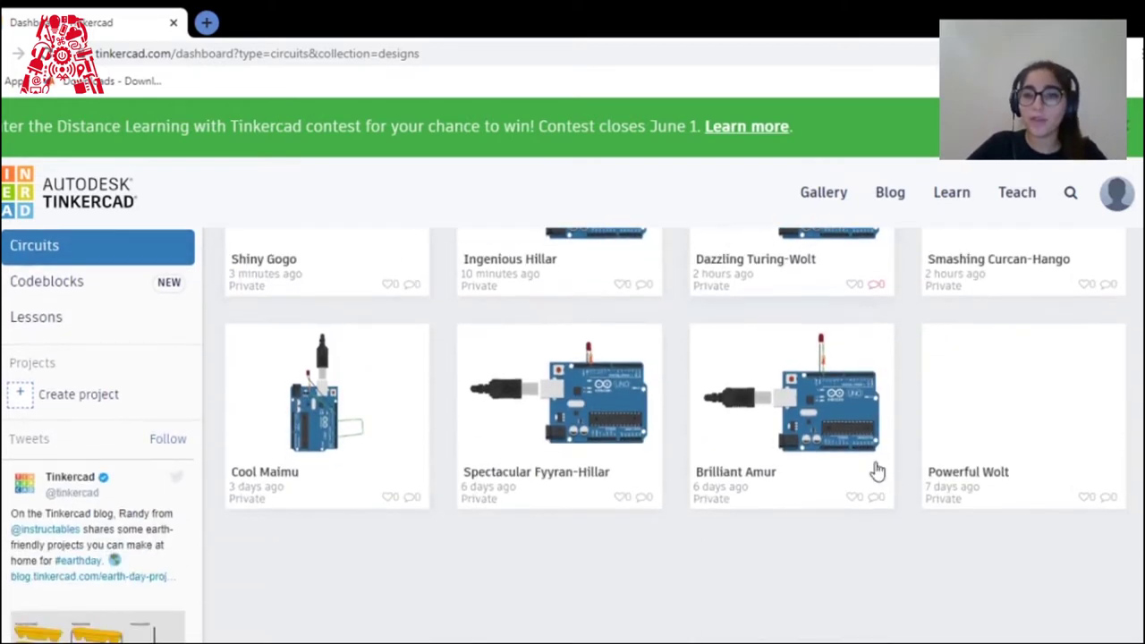
scroll(751, 501, "up", 3)
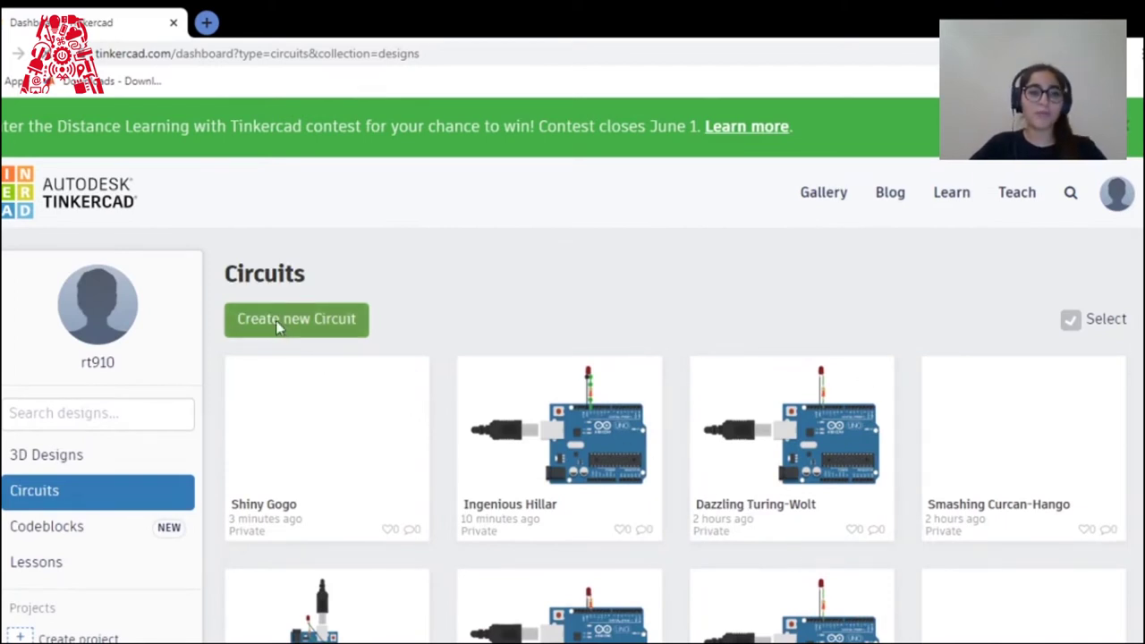
left_click(276, 318)
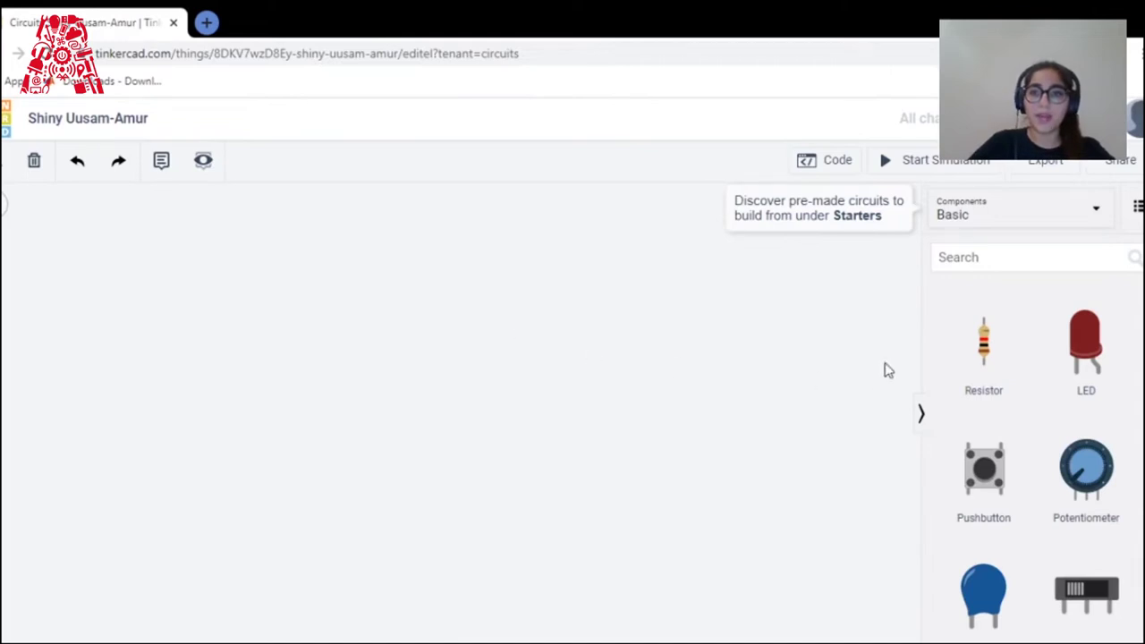
- Look through the Basic components and the complete list of all components available for the circuit
left_click(920, 413)
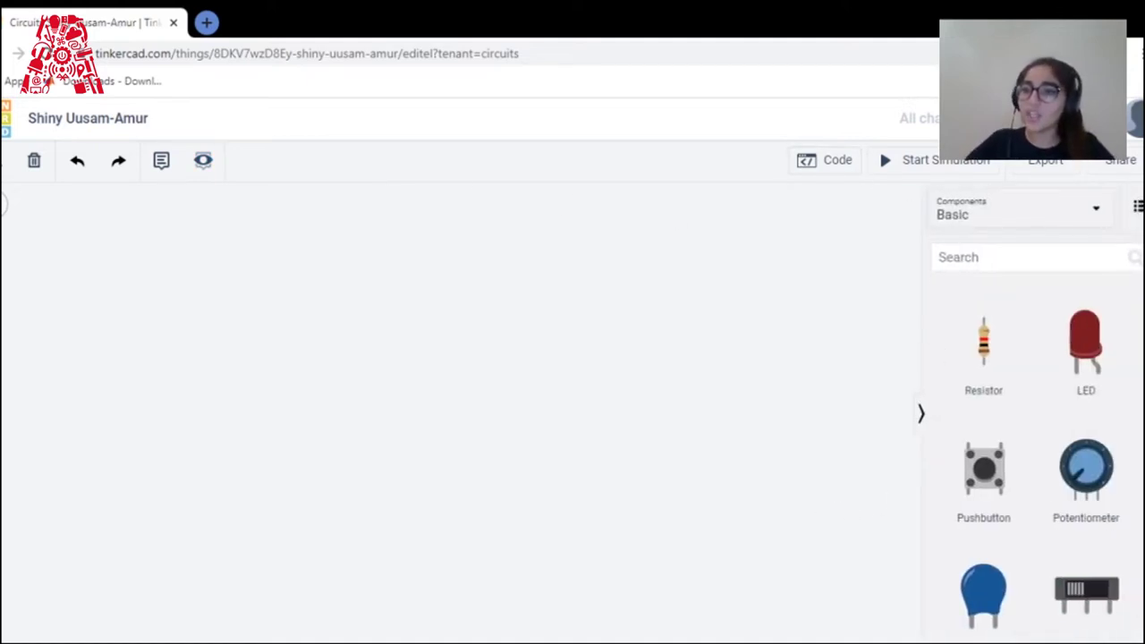
scroll(1134, 333, "down", 10)
scroll(1033, 447, "up", 5)
scroll(1032, 447, "down", 5)
scroll(1033, 459, "down", 7)
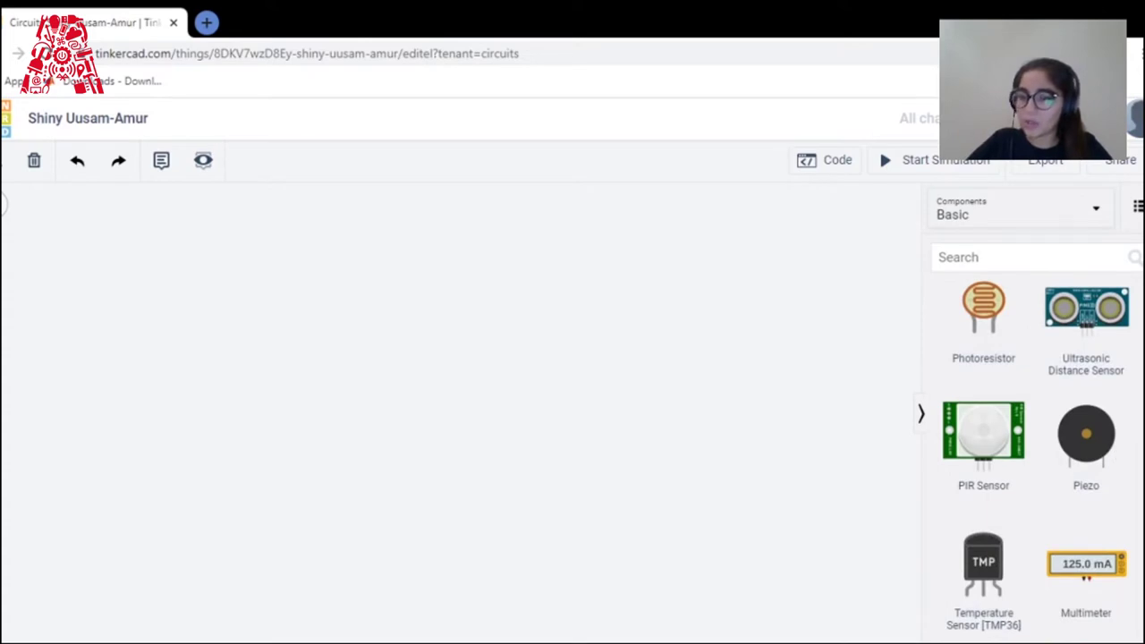
scroll(1033, 447, "up", 8)
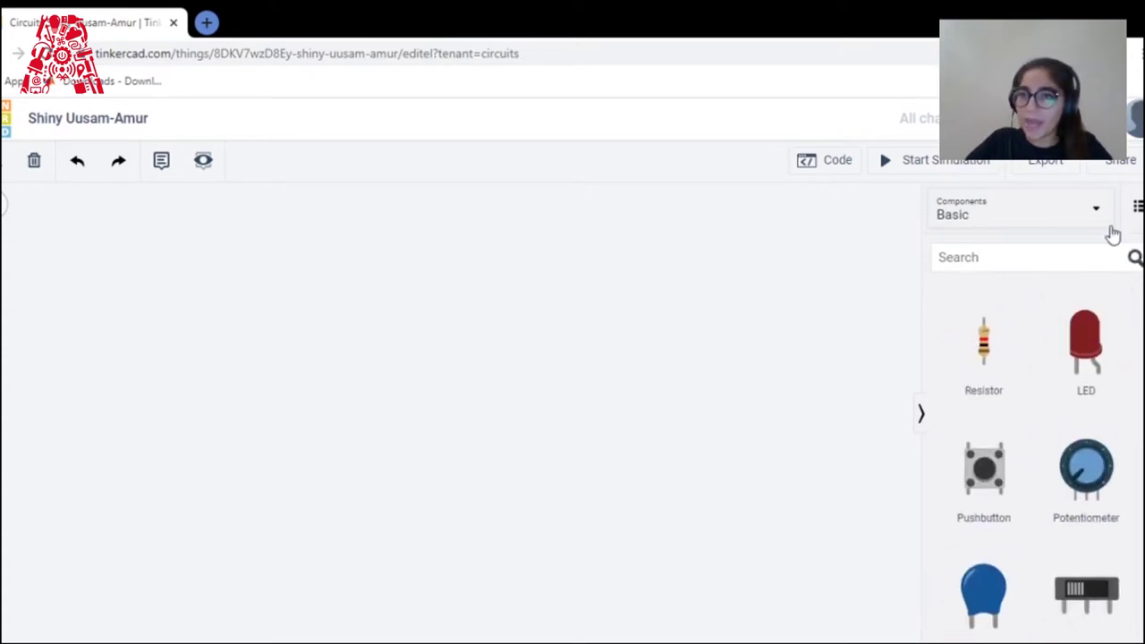
left_click(1106, 224)
left_click(1002, 294)
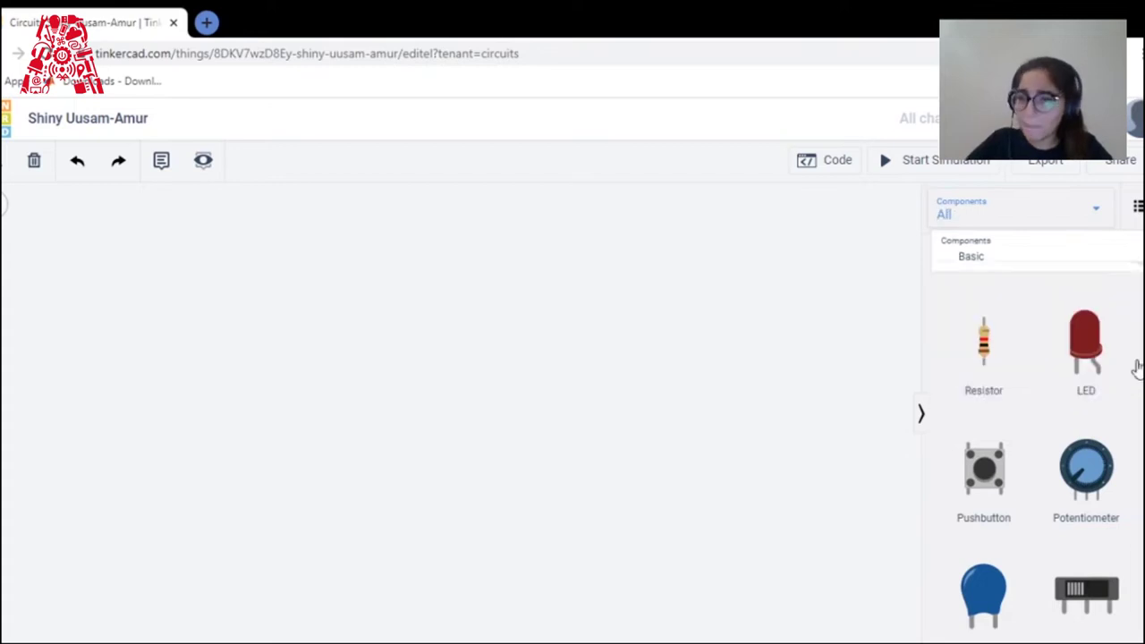
scroll(1033, 447, "down", 10)
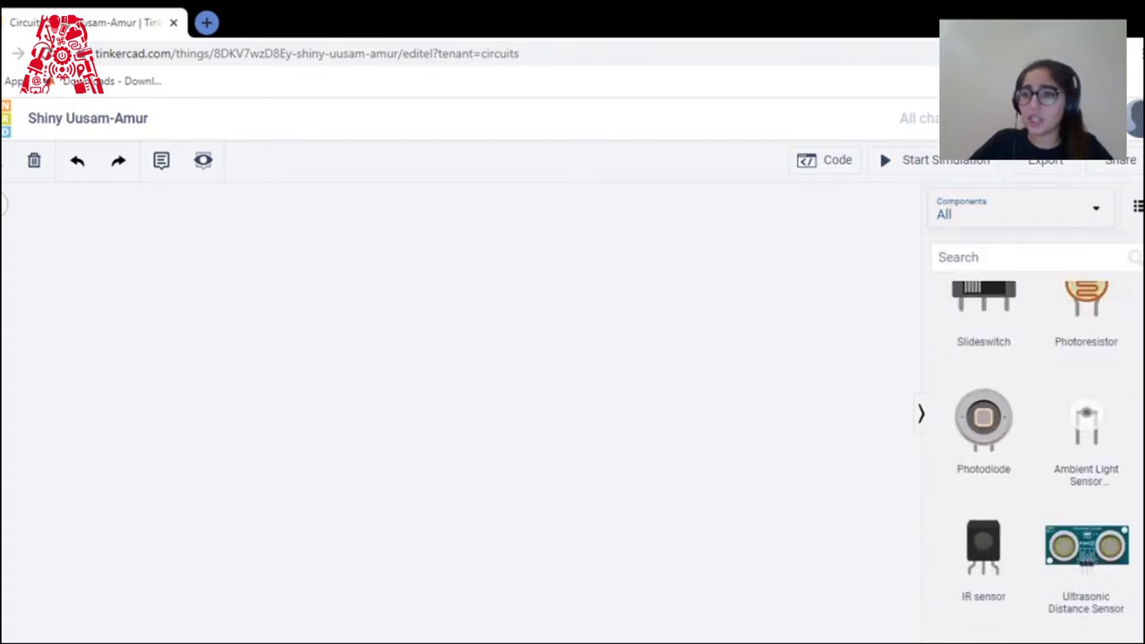
scroll(986, 312, "down", 10)
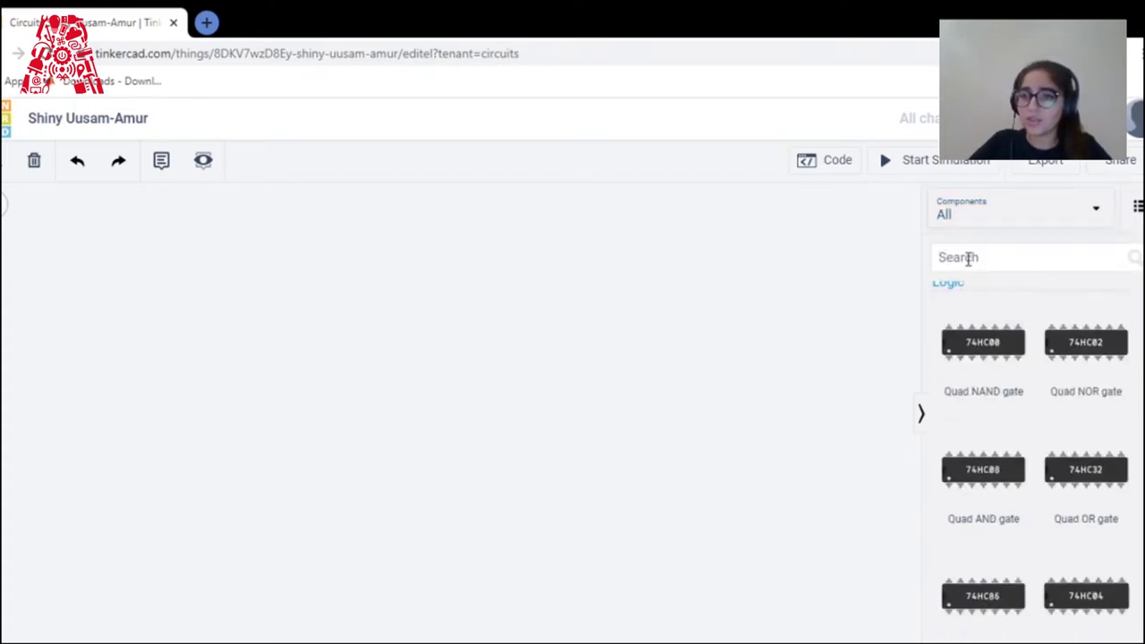
scroll(1104, 357, "up", 20)
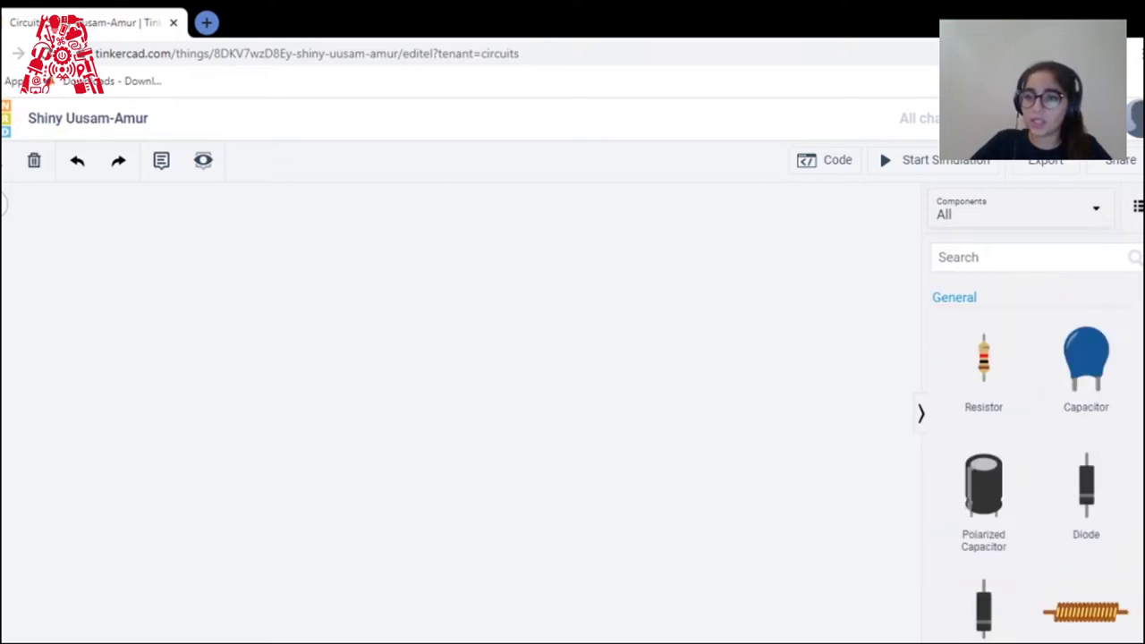
- Show the Basic starters and look through the pre-made circuits they offer
left_click(1088, 225)
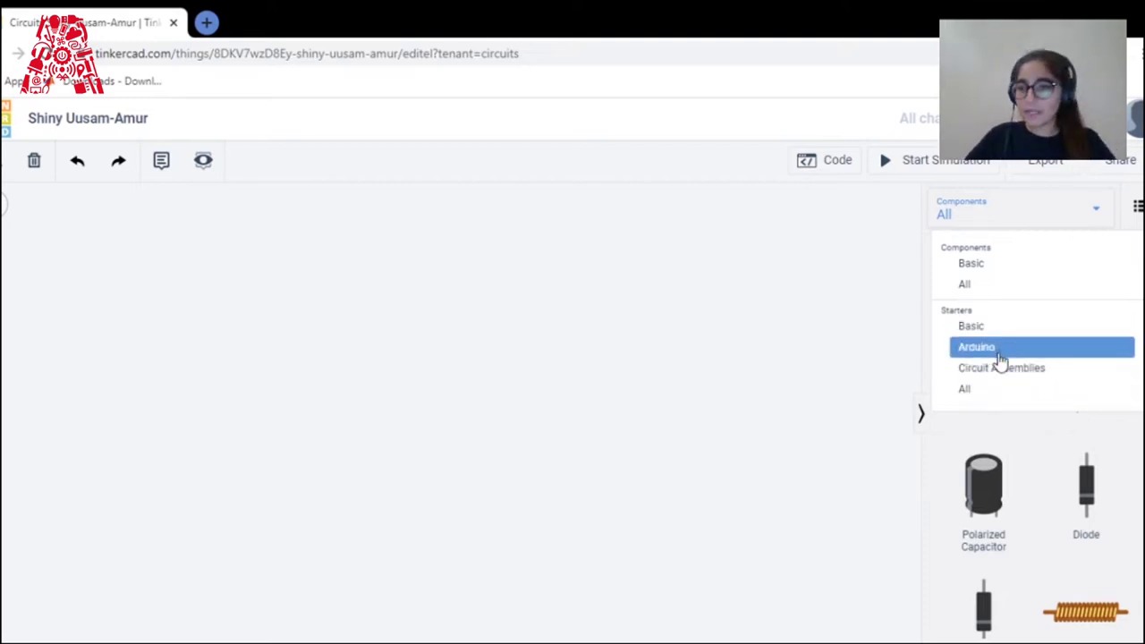
left_click(971, 327)
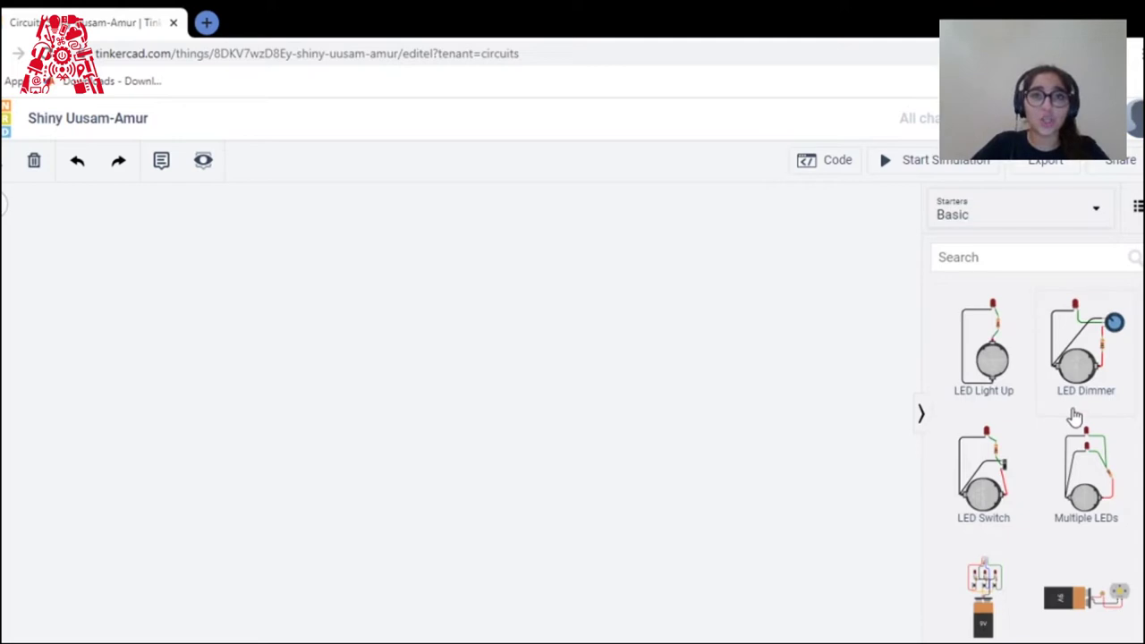
scroll(1096, 394, "down", 1)
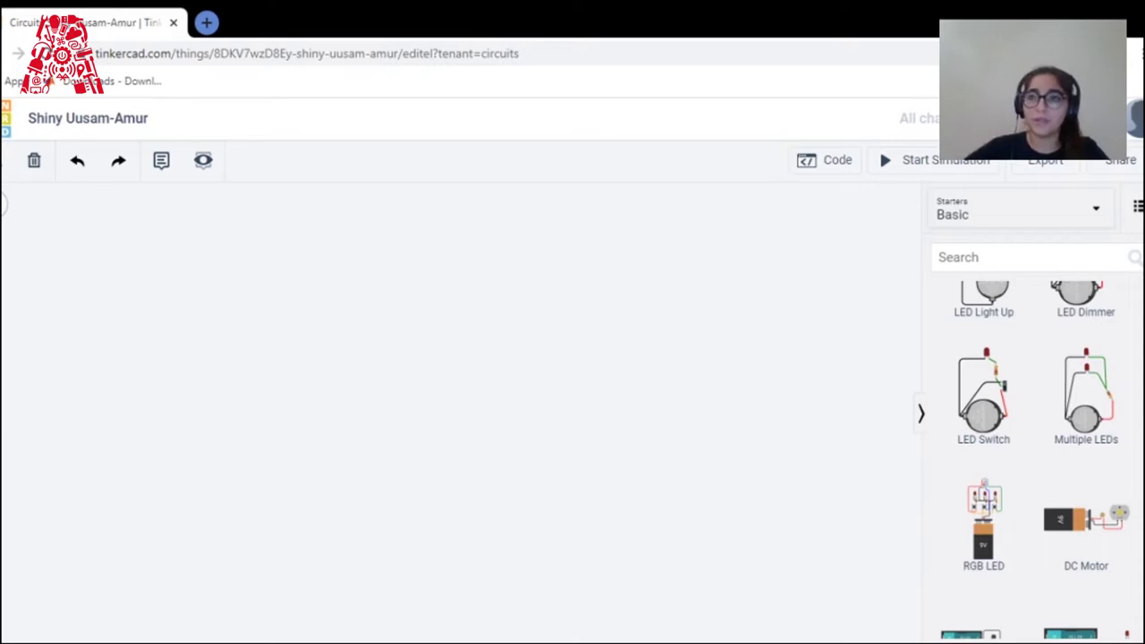
scroll(1109, 358, "up", 1)
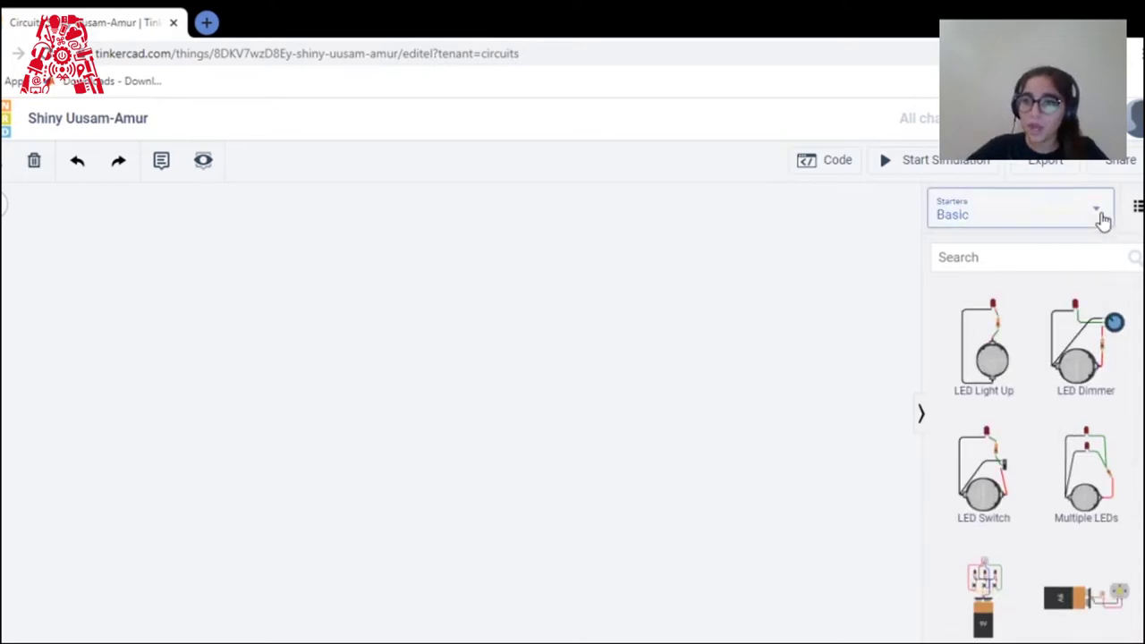
- Place the Blink circuit from the Arduino starters in the empty workspace
left_click(1102, 216)
left_click(1017, 350)
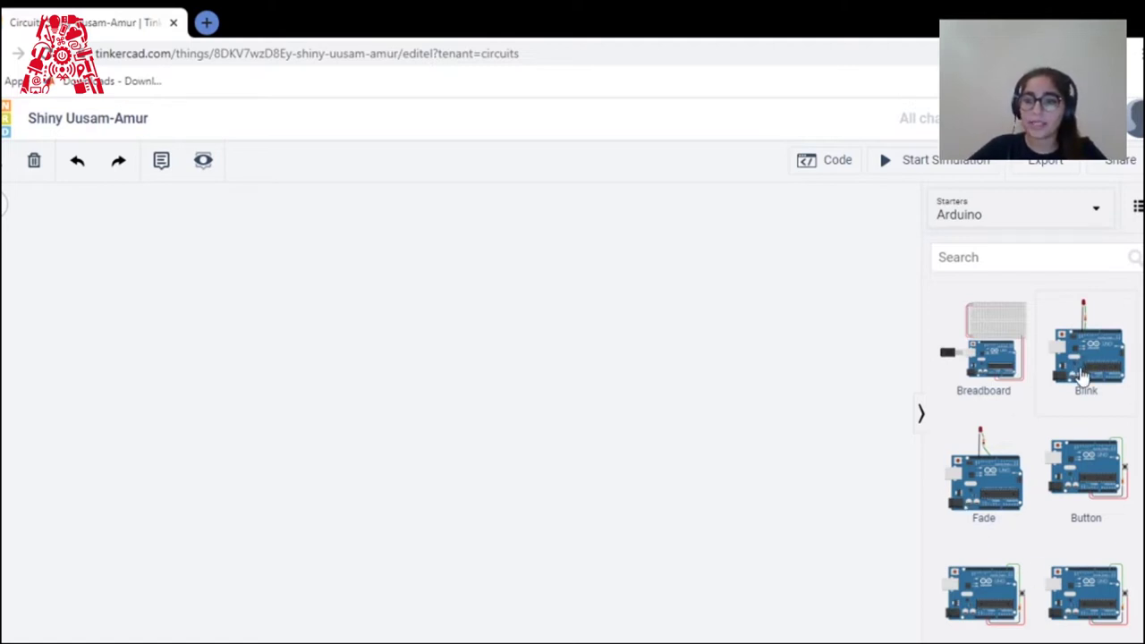
left_click(1082, 377)
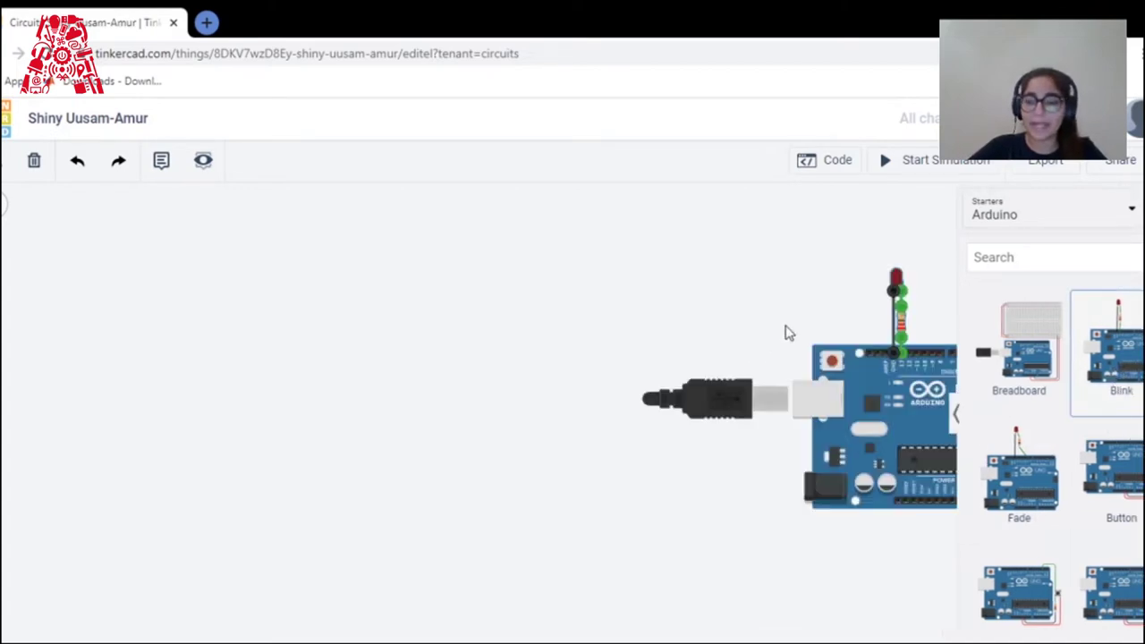
left_click(780, 330)
left_click_drag(736, 457, 573, 409)
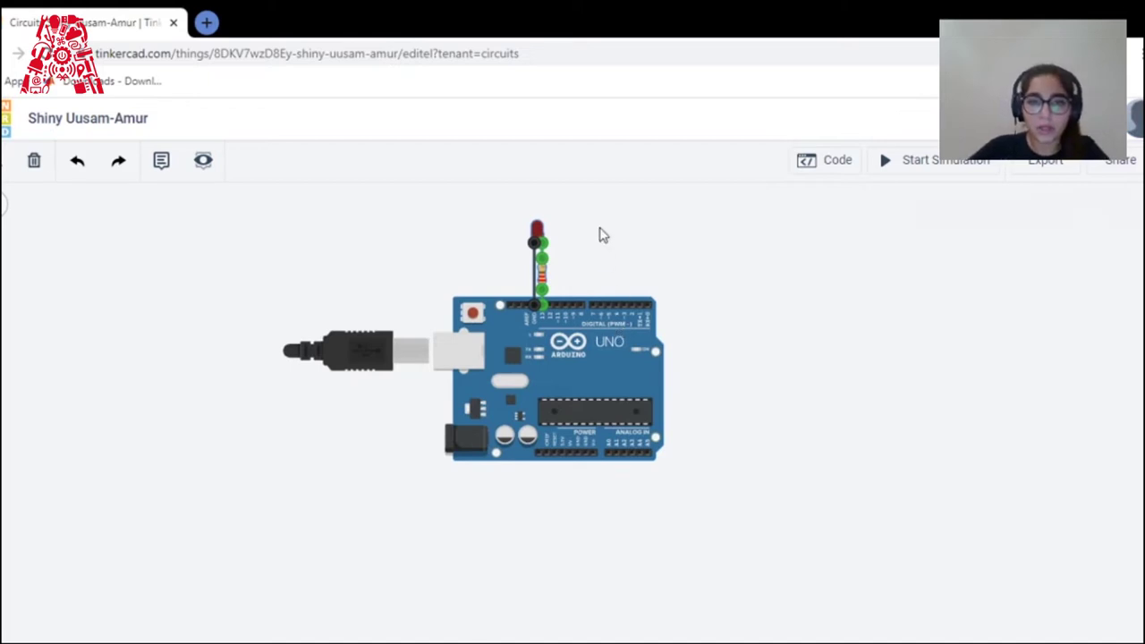
- Rename the resistor between the LED and the Arduino board as resistor1
scroll(598, 238, "up", 1)
left_click_drag(682, 238, 723, 276)
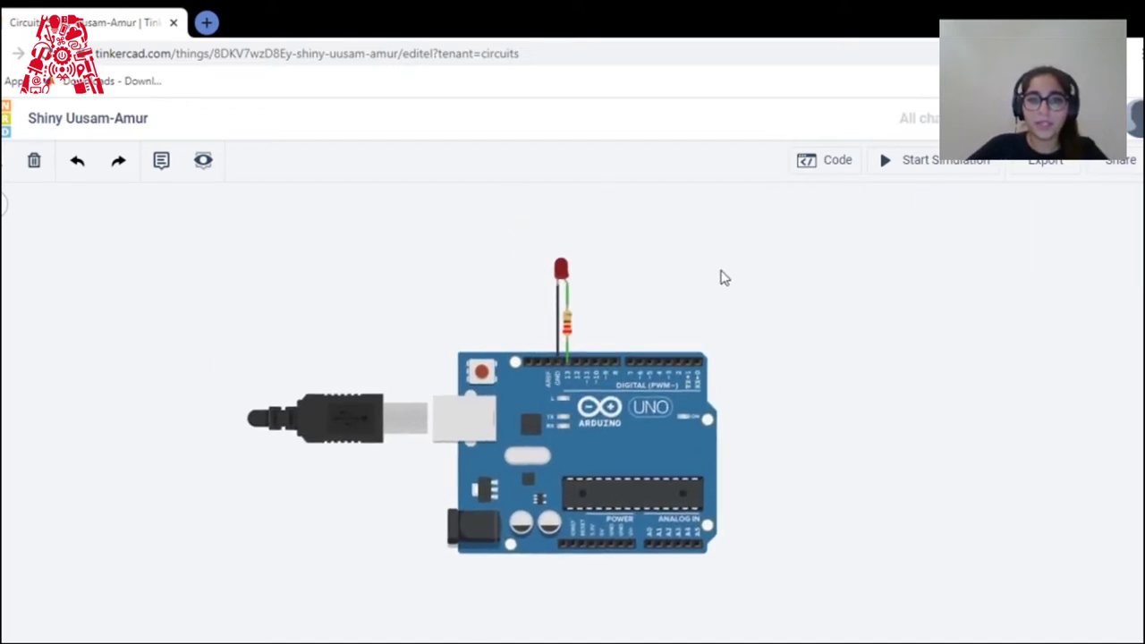
left_click(568, 327)
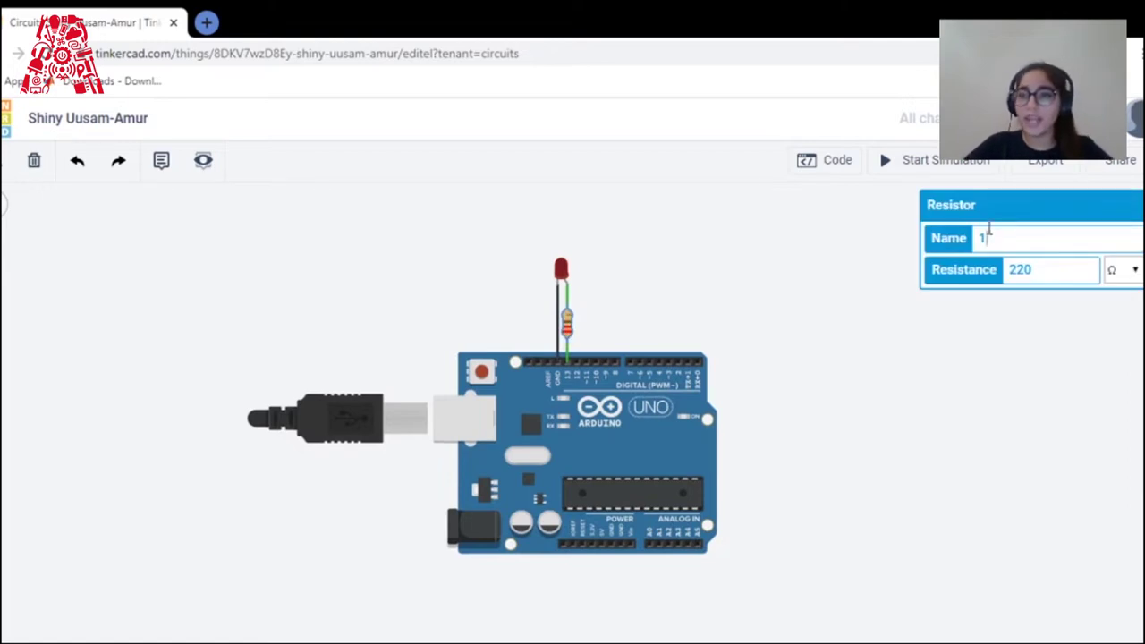
double_click(1041, 242)
type("resi")
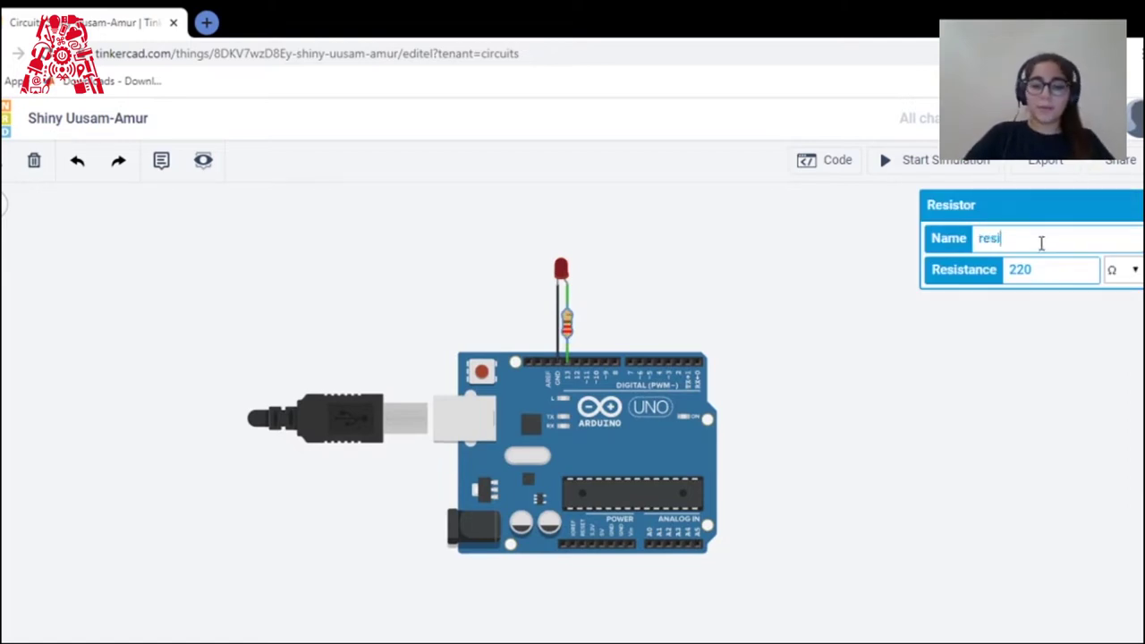
type("stor")
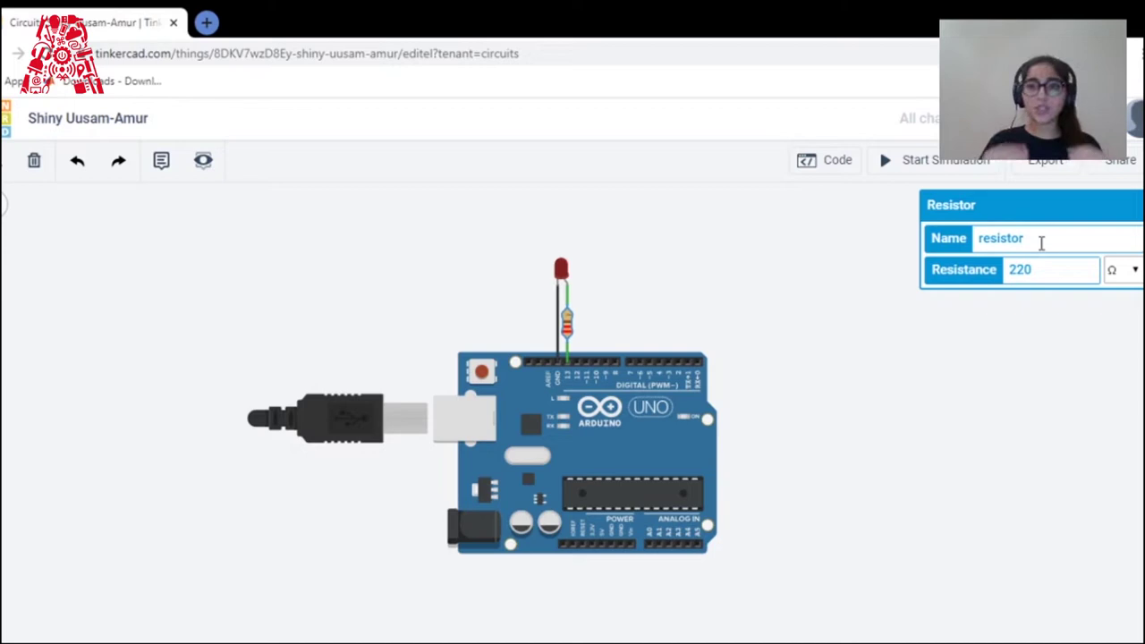
type("1")
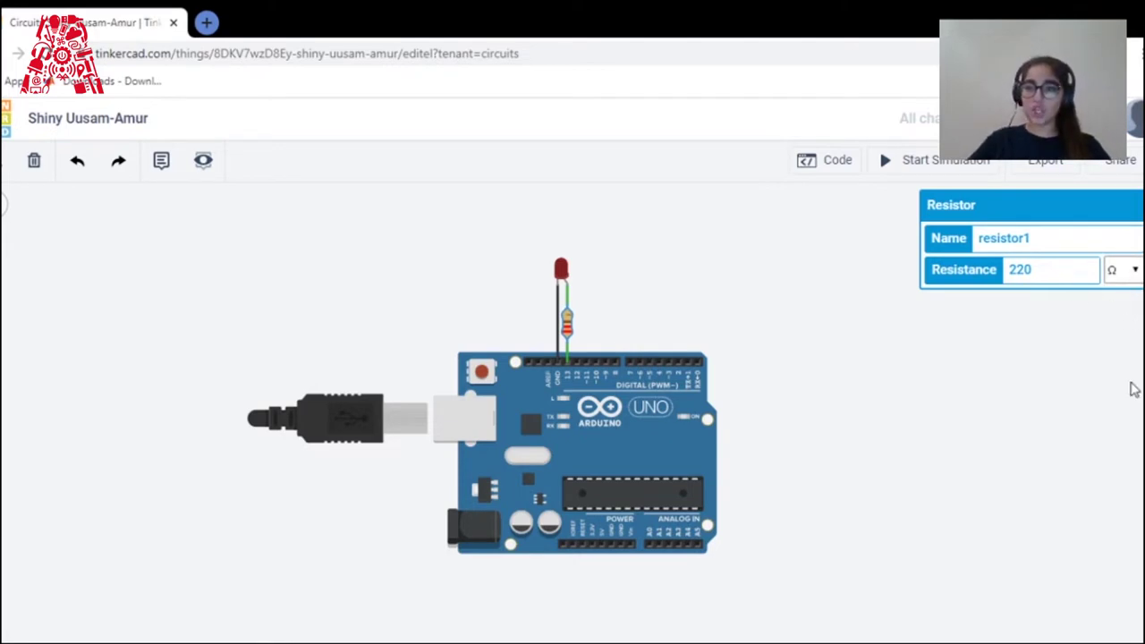
left_click(385, 280)
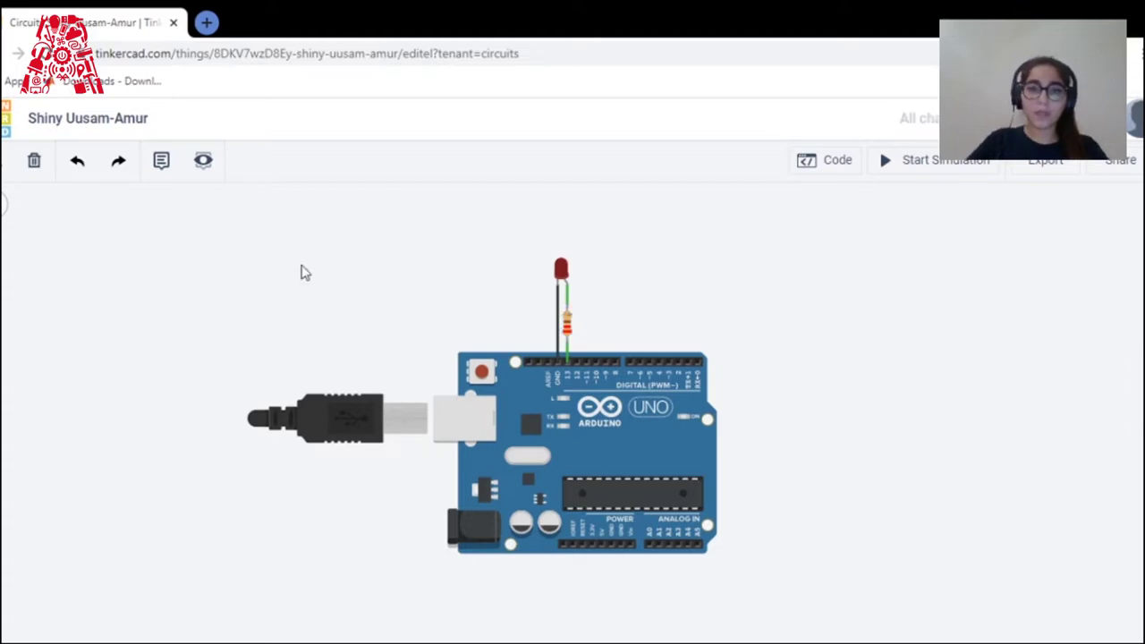
- Rename the LED above the Arduino board as Led 1 and set its colour to blue
left_click(560, 271)
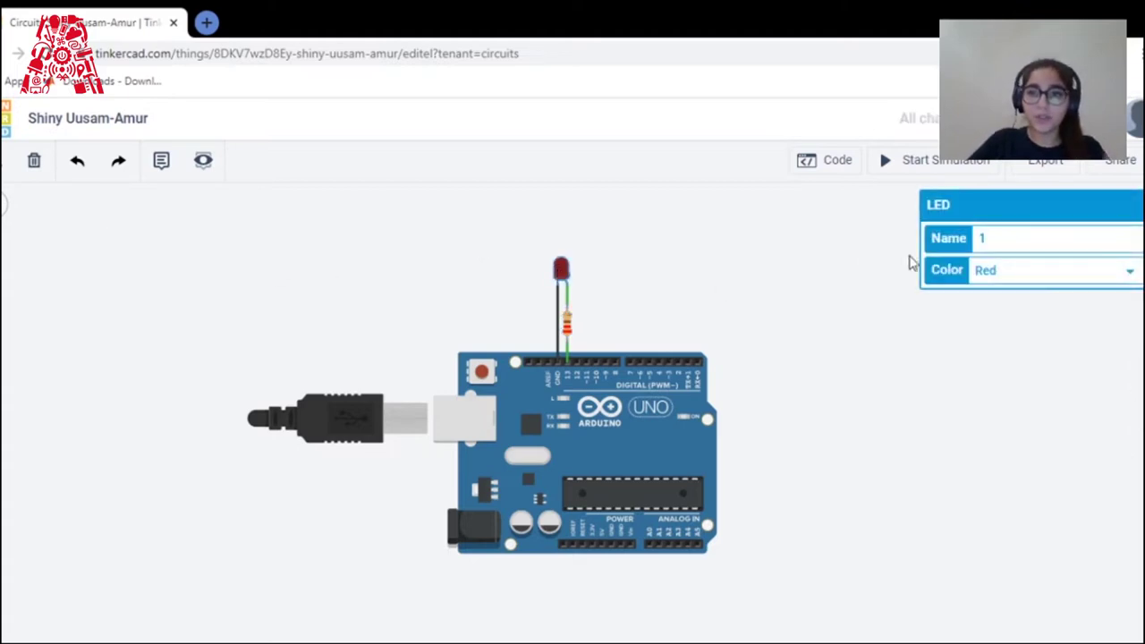
type("led1")
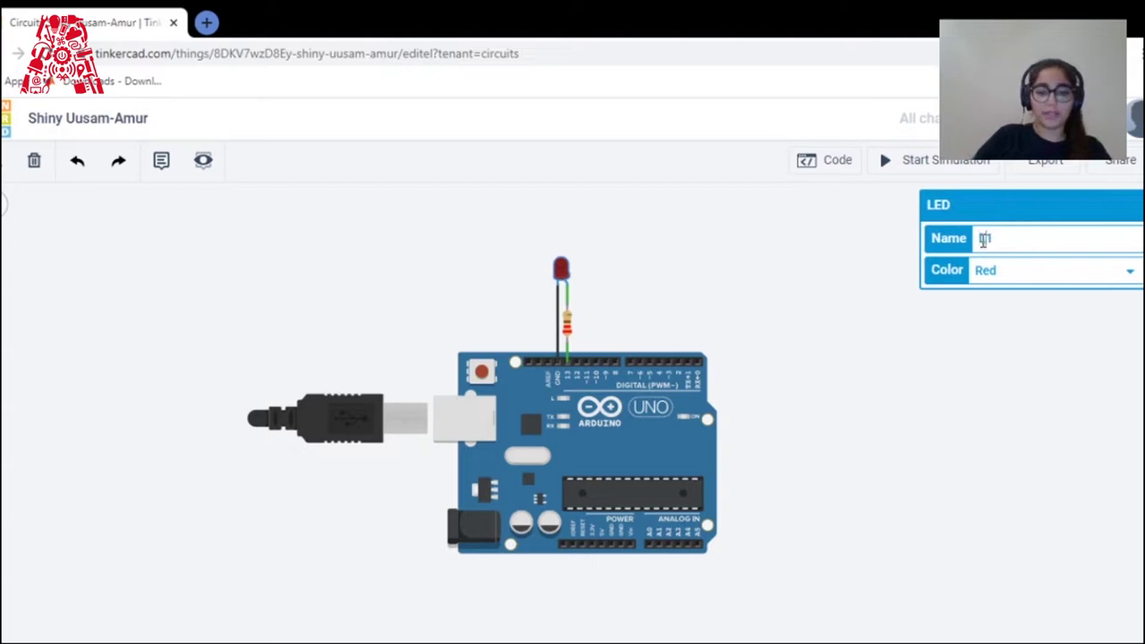
type("d")
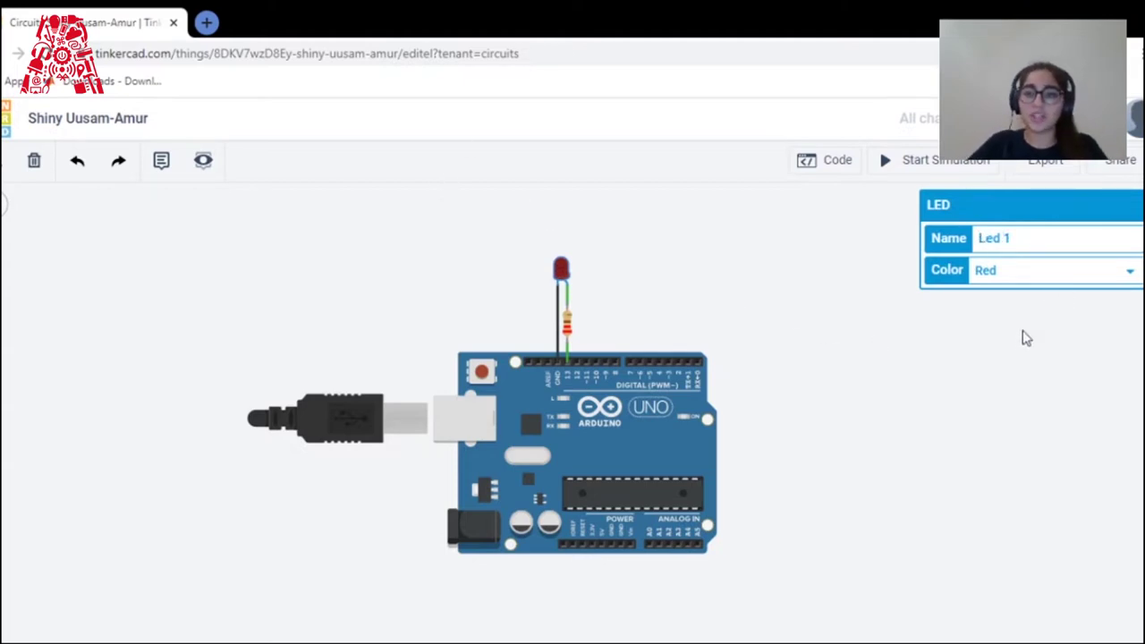
left_click(825, 362)
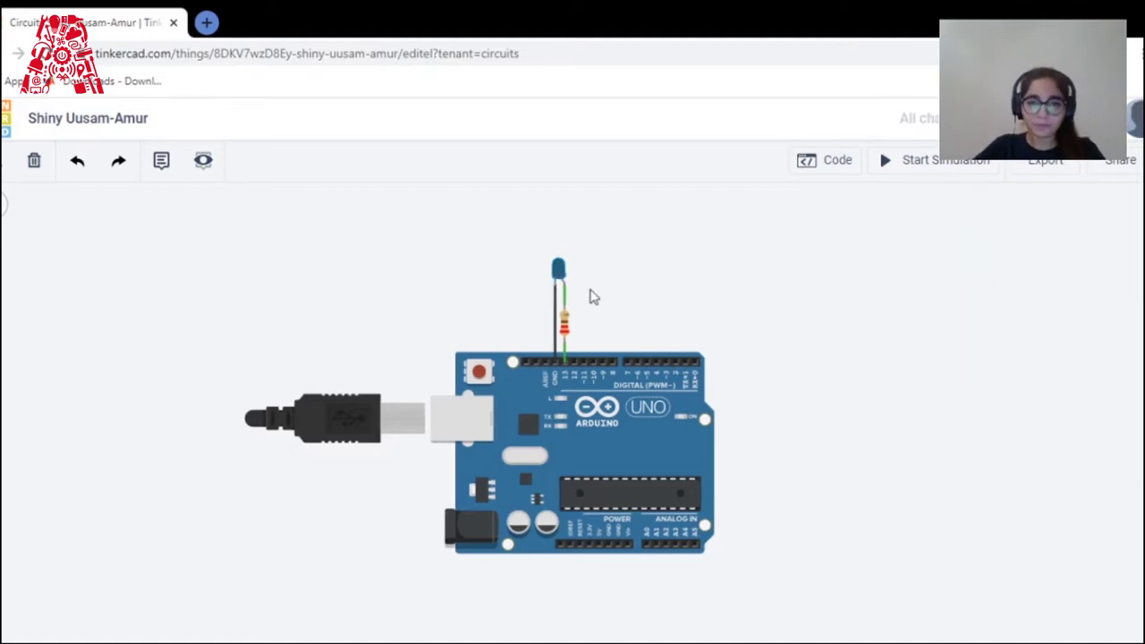
- Try yellow as the LED's colour and set it to white instead
left_click(561, 279)
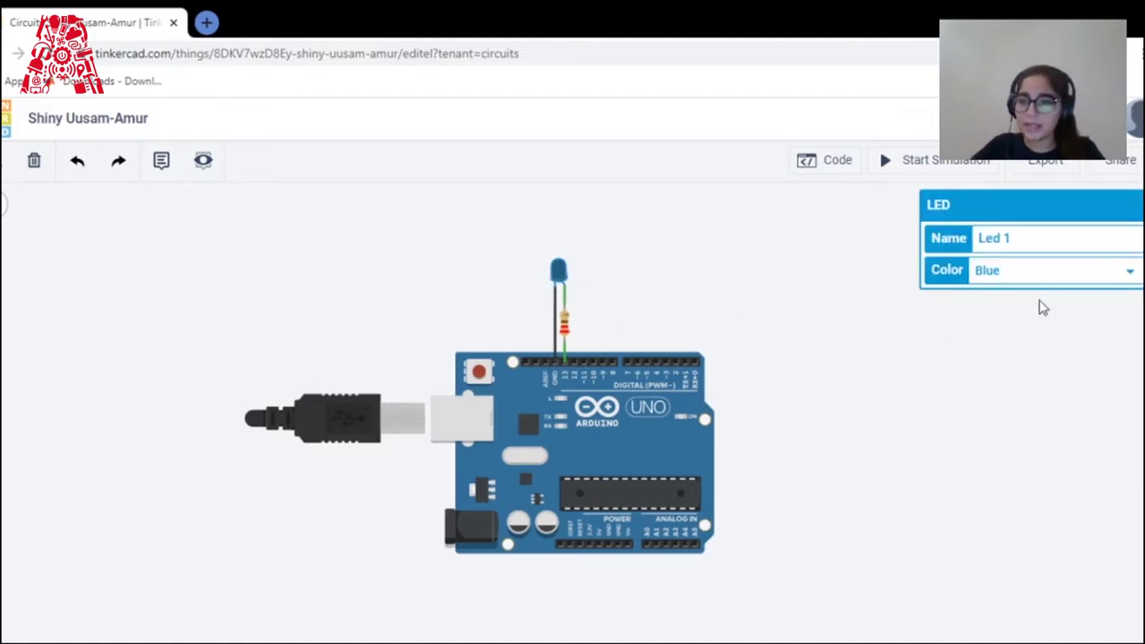
key("Down")
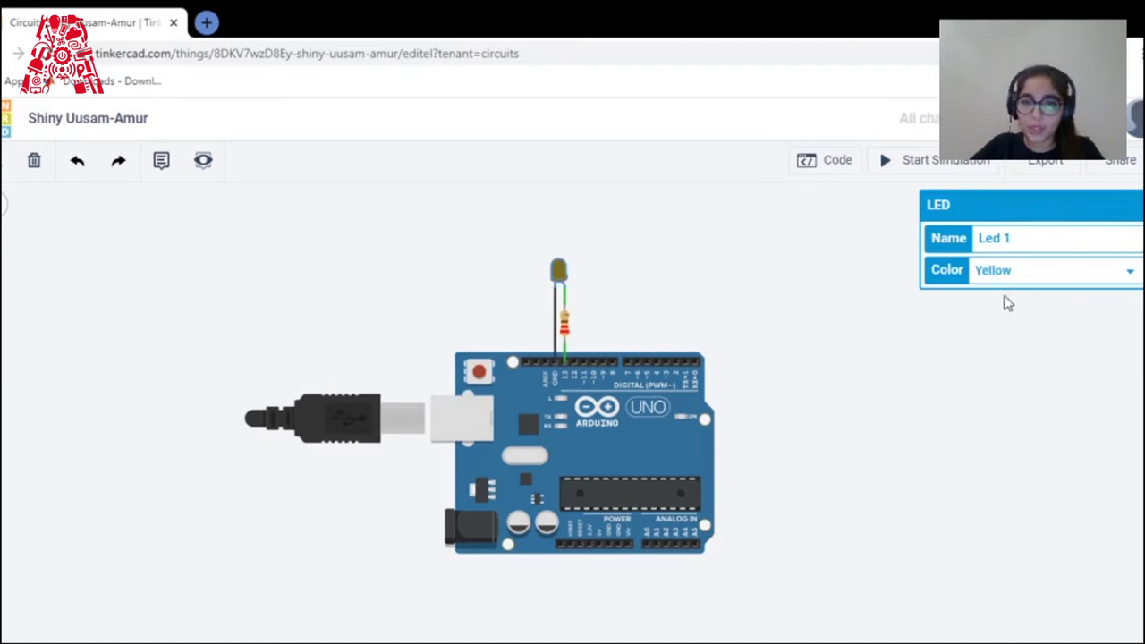
left_click(1004, 276)
left_click(1020, 382)
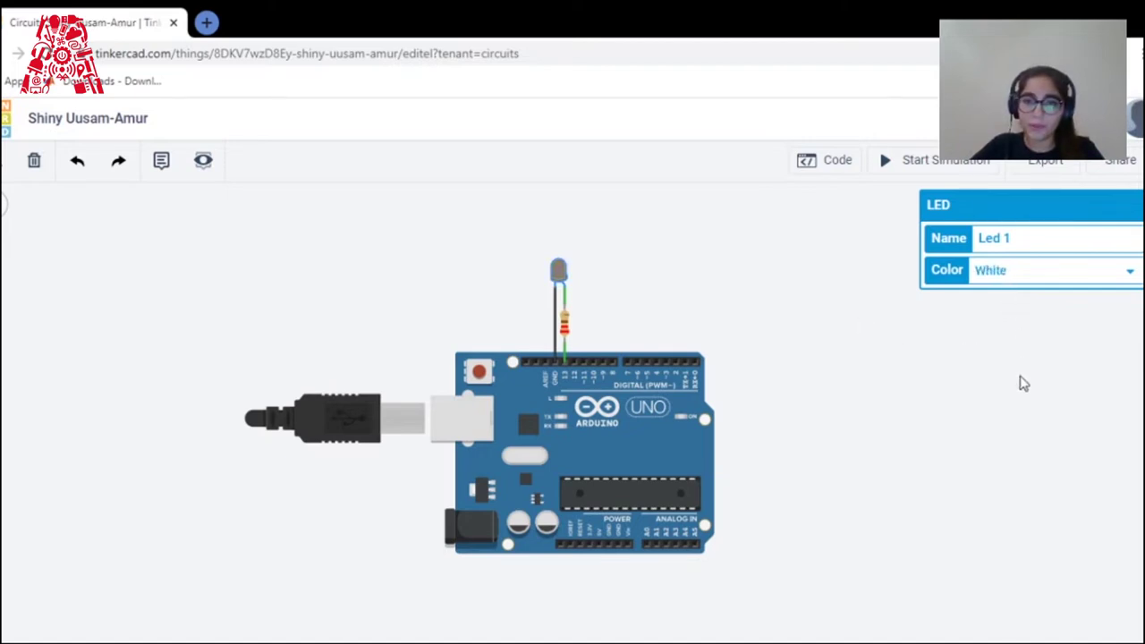
- Examine the Arduino board's digital, power and analog pins and the LED's connections to GND and pin 13
left_click(856, 329)
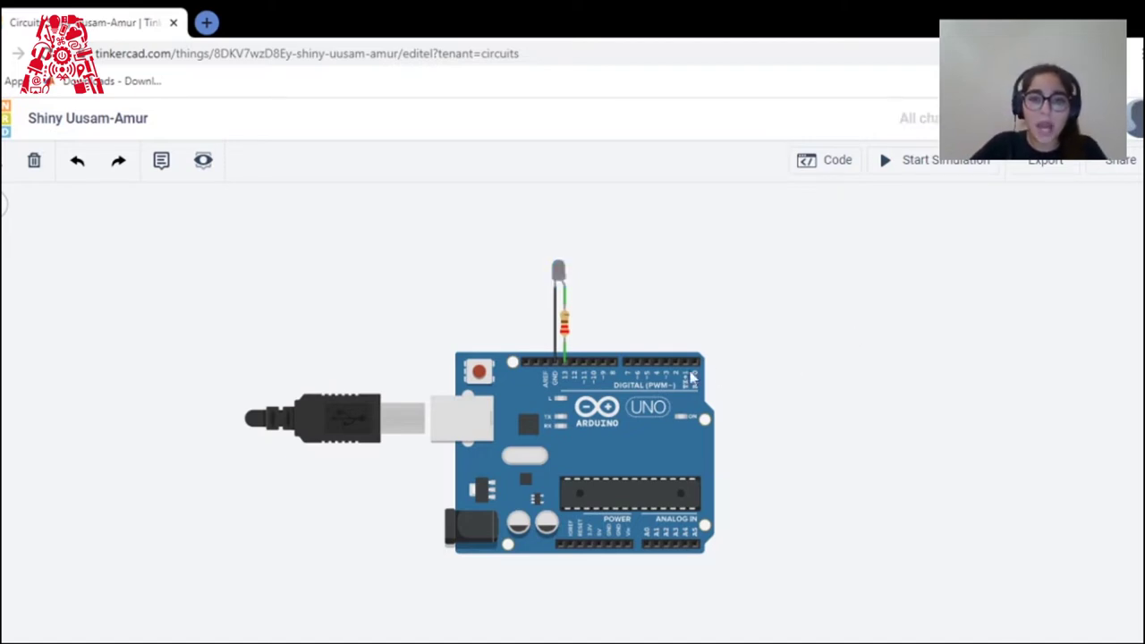
scroll(767, 361, "up", 2)
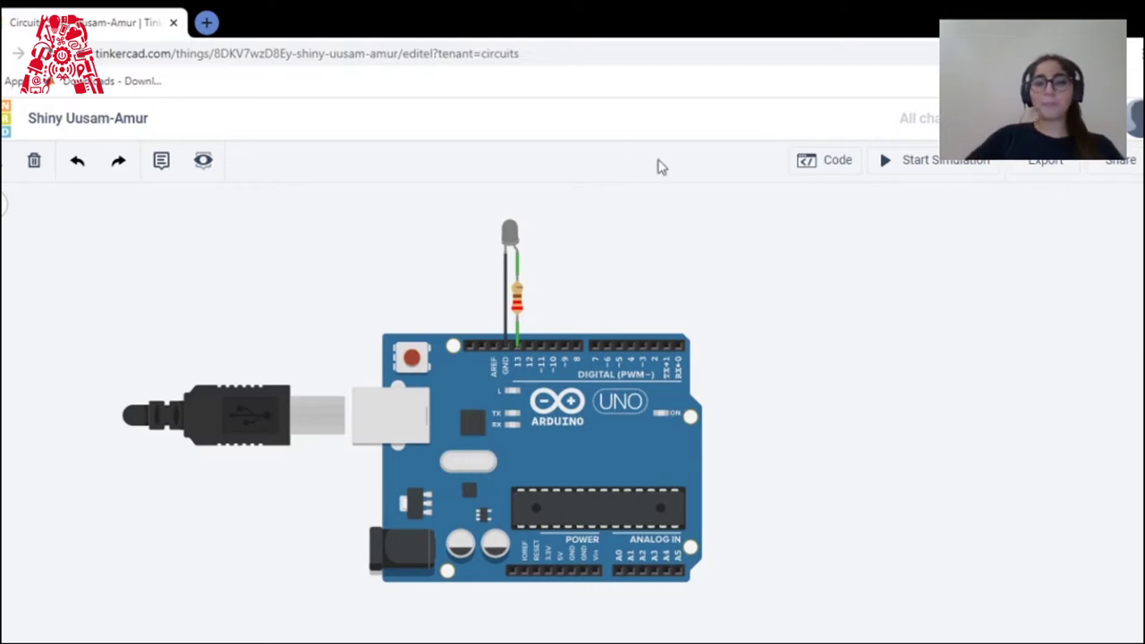
scroll(675, 279, "down", 1)
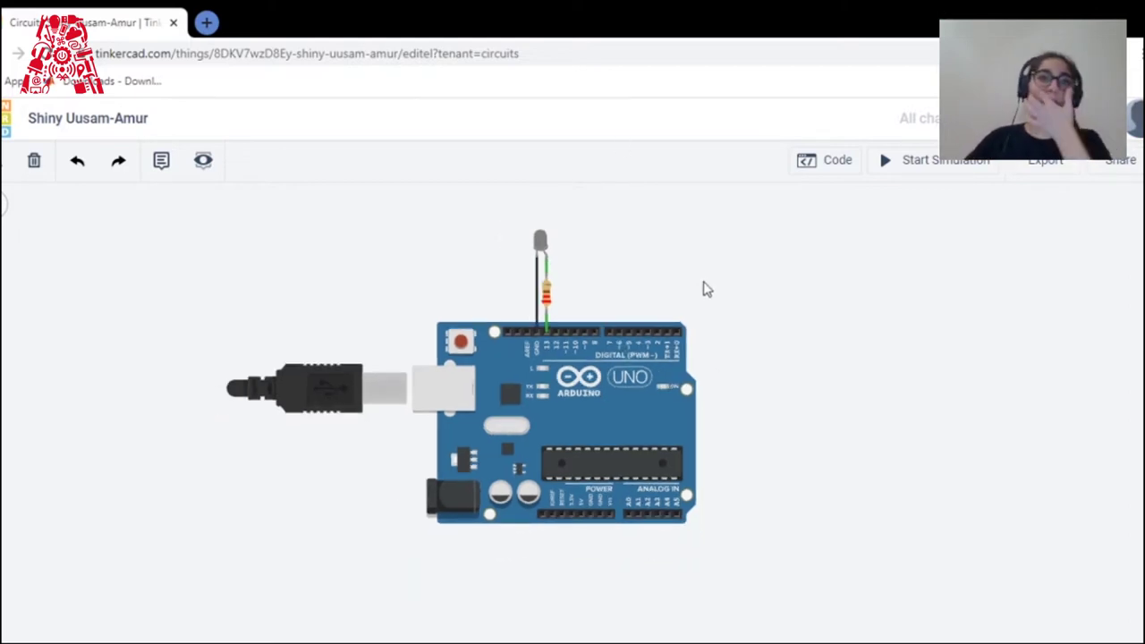
scroll(710, 295, "up", 2)
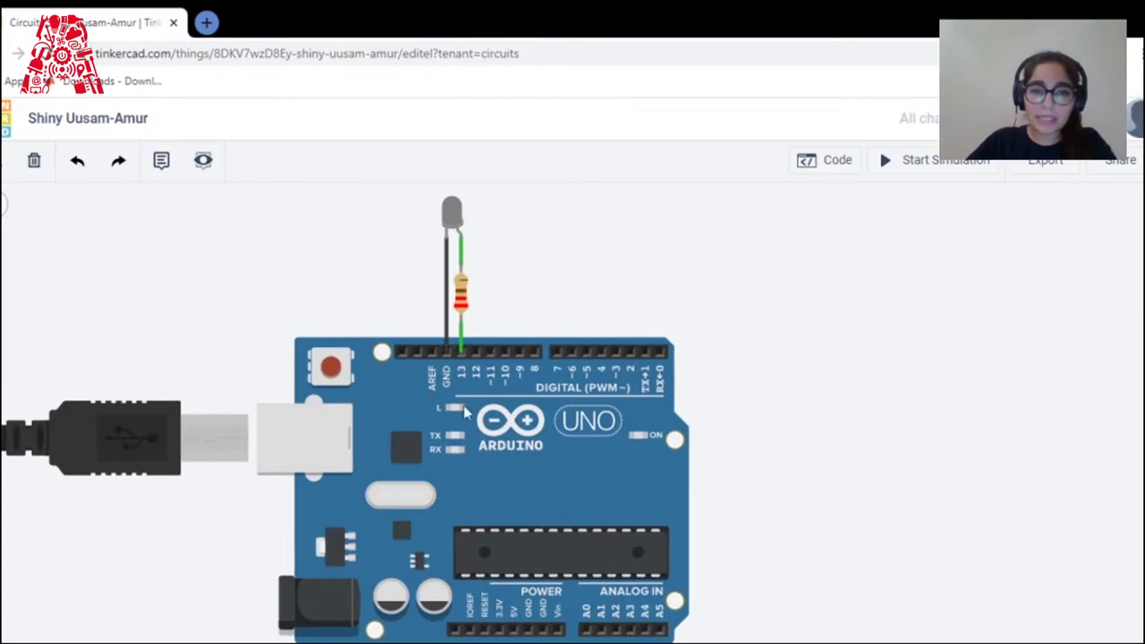
scroll(685, 394, "down", 3)
scroll(547, 382, "up", 2)
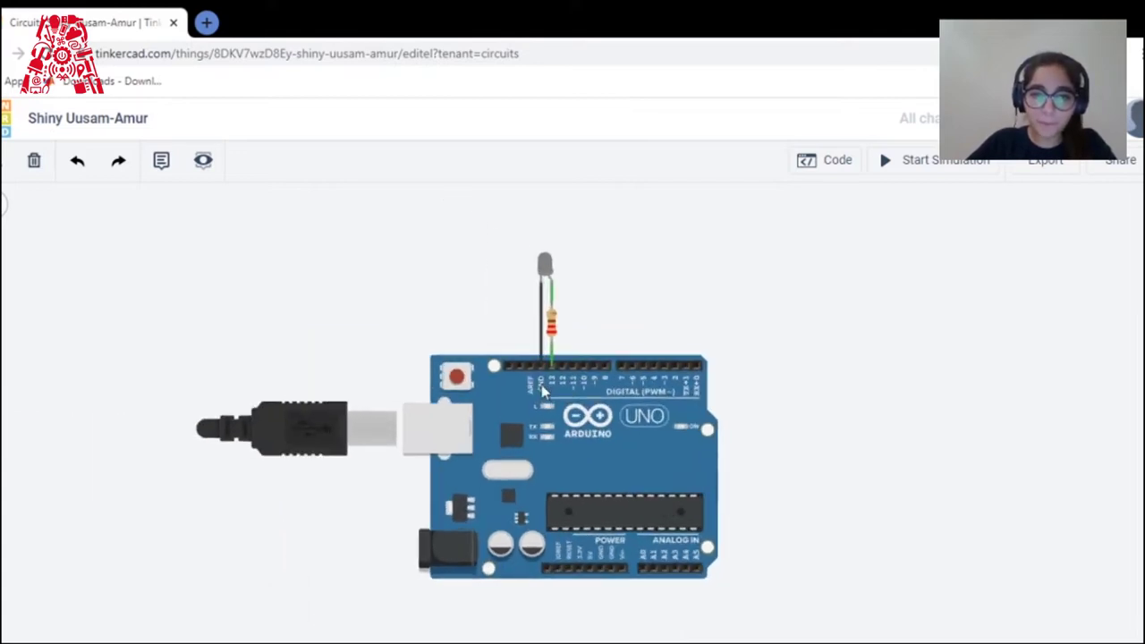
scroll(548, 366, "down", 2)
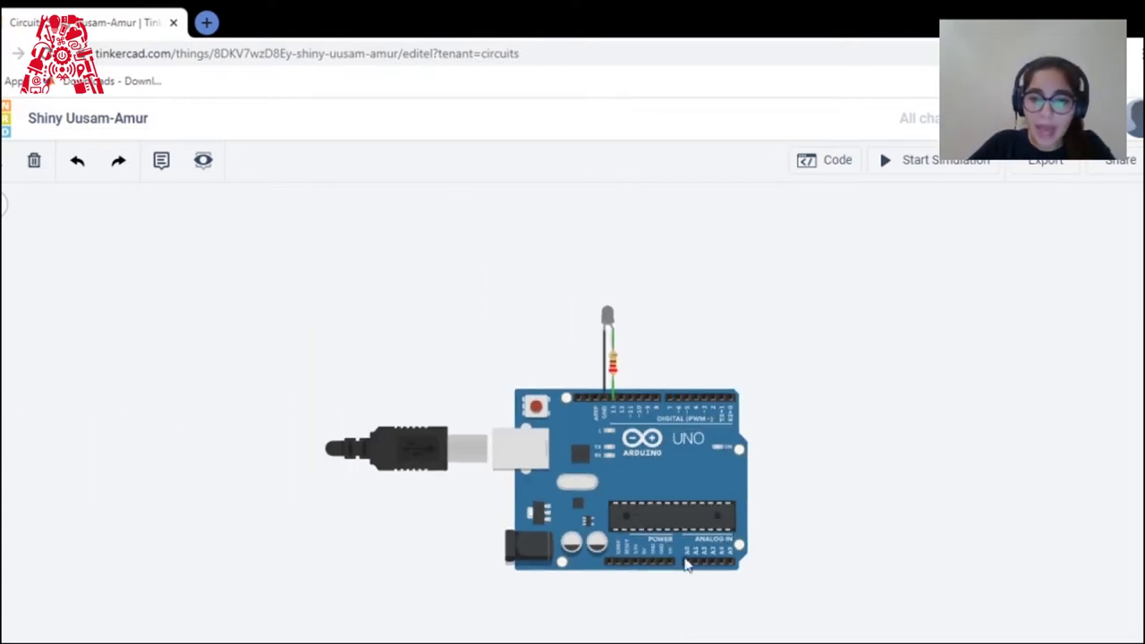
scroll(680, 599, "up", 3)
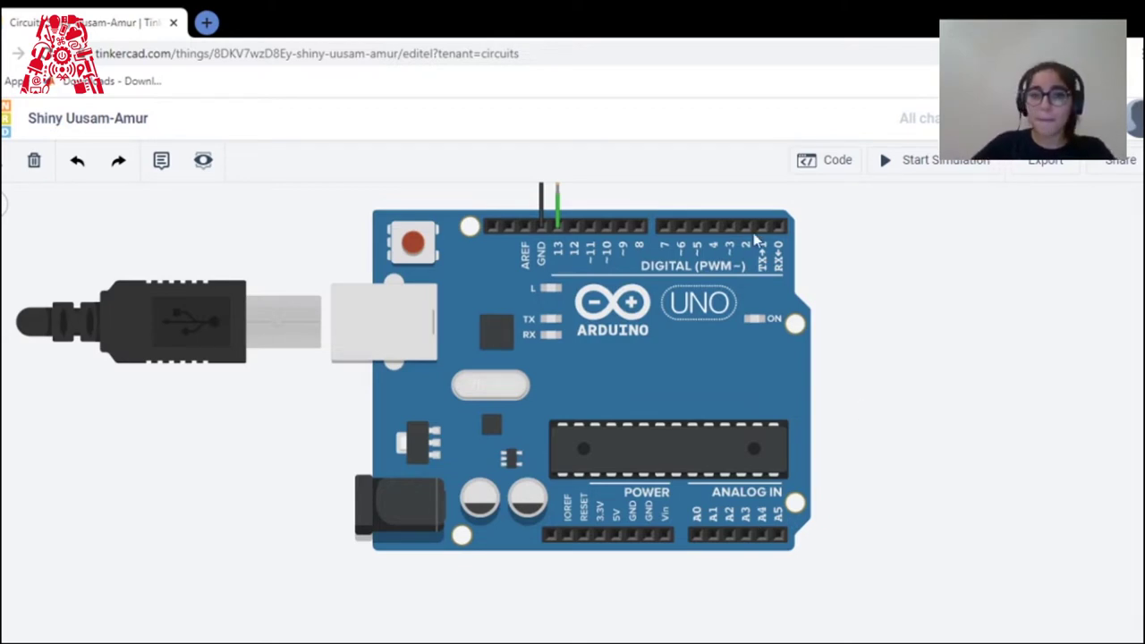
scroll(756, 240, "down", 2)
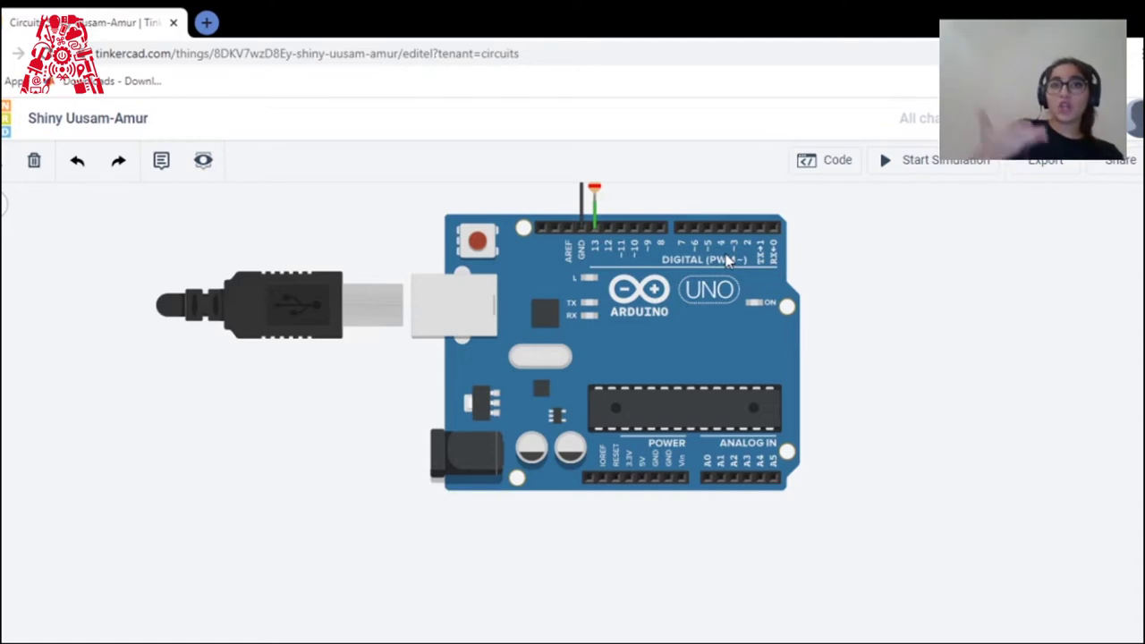
scroll(689, 228, "down", 2)
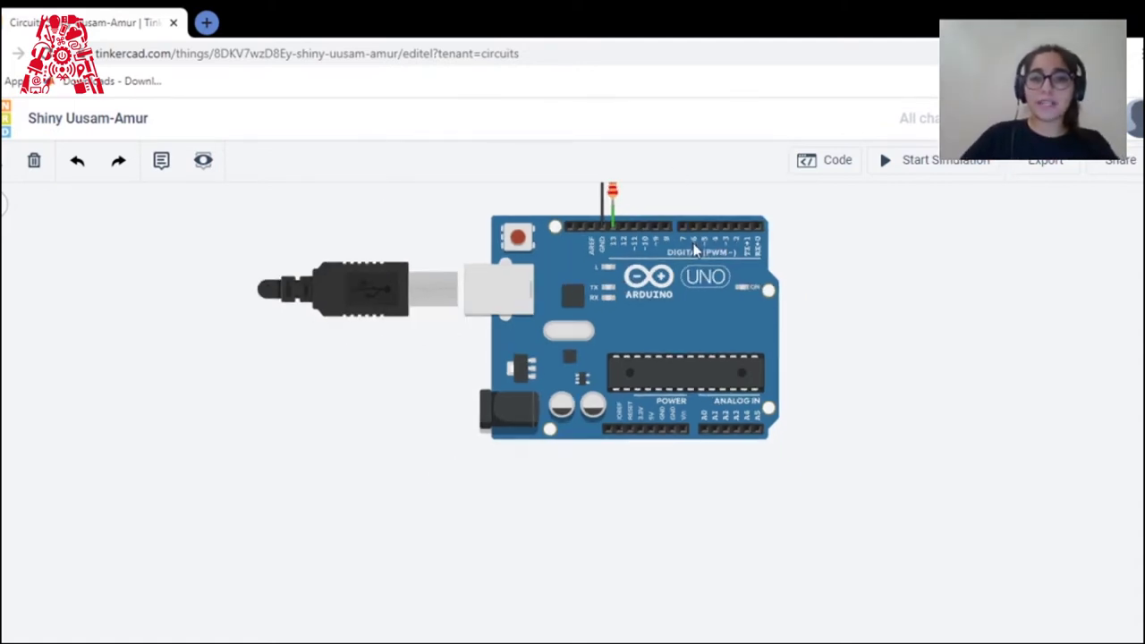
scroll(672, 242, "up", 5)
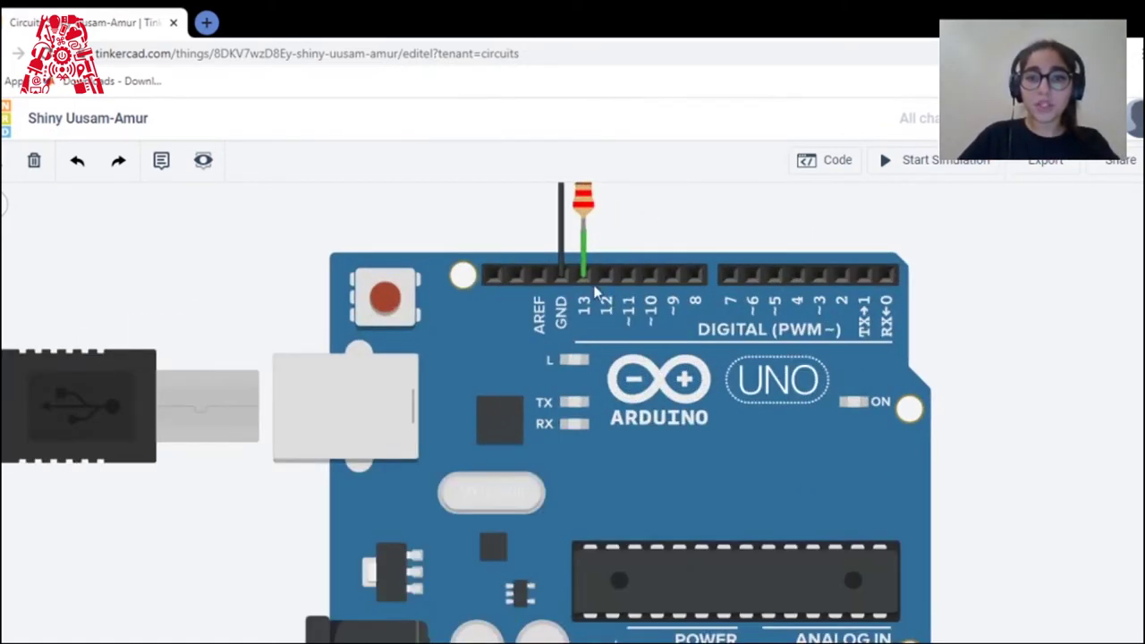
left_click(586, 278)
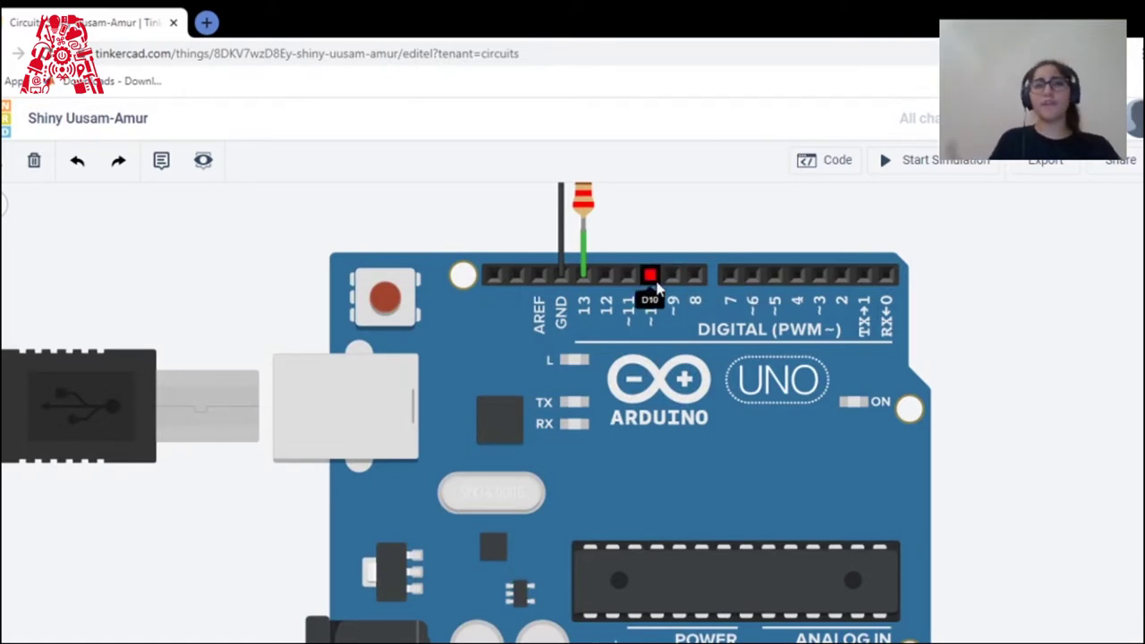
scroll(657, 286, "down", 5)
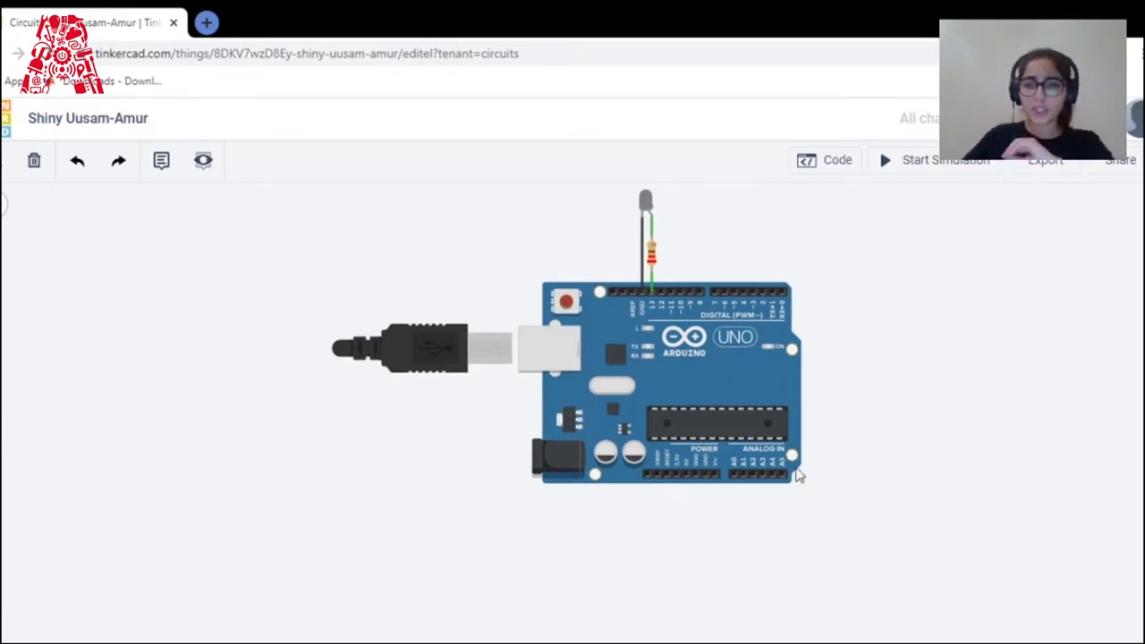
scroll(715, 258, "down", 3)
scroll(716, 258, "up", 2)
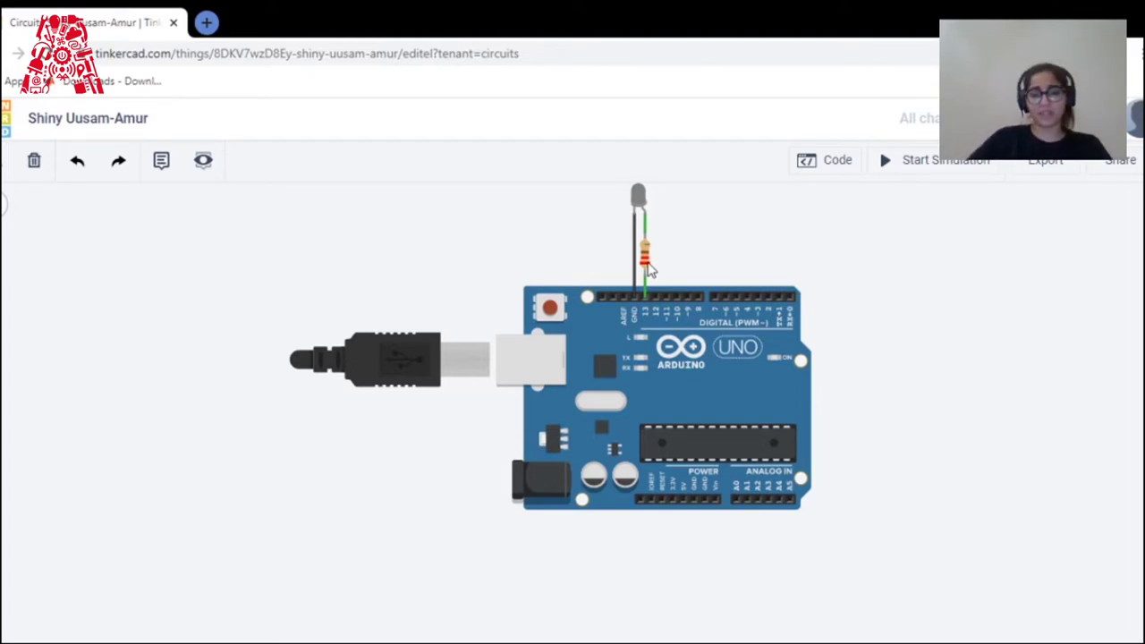
scroll(682, 284, "down", 1)
scroll(683, 283, "up", 2)
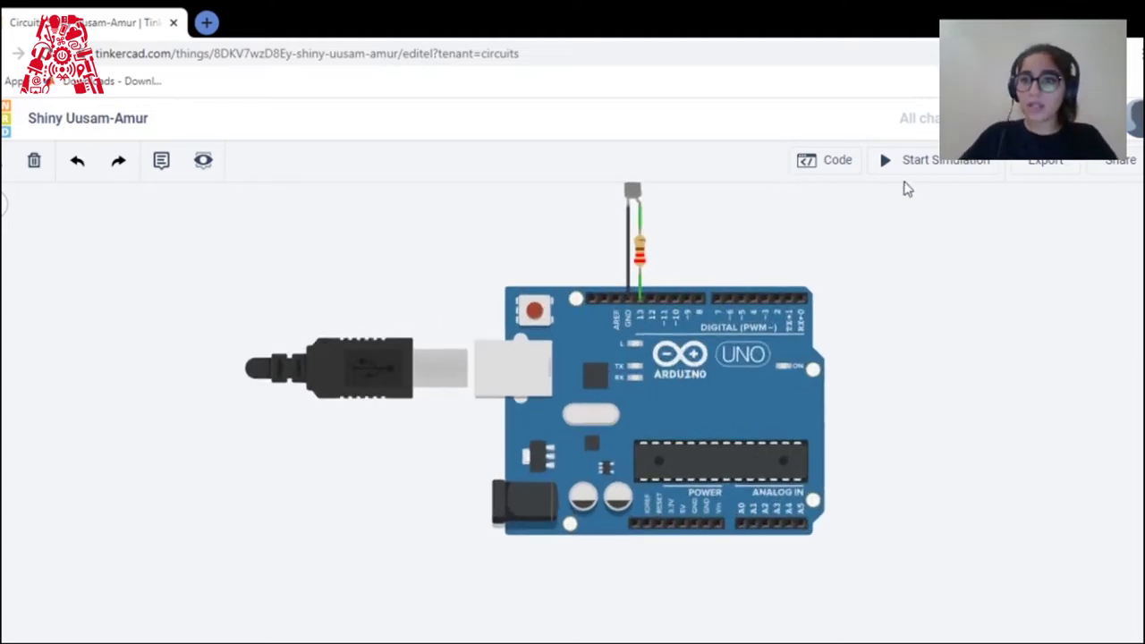
scroll(724, 252, "down", 1)
scroll(724, 253, "down", 2)
scroll(727, 204, "up", 1)
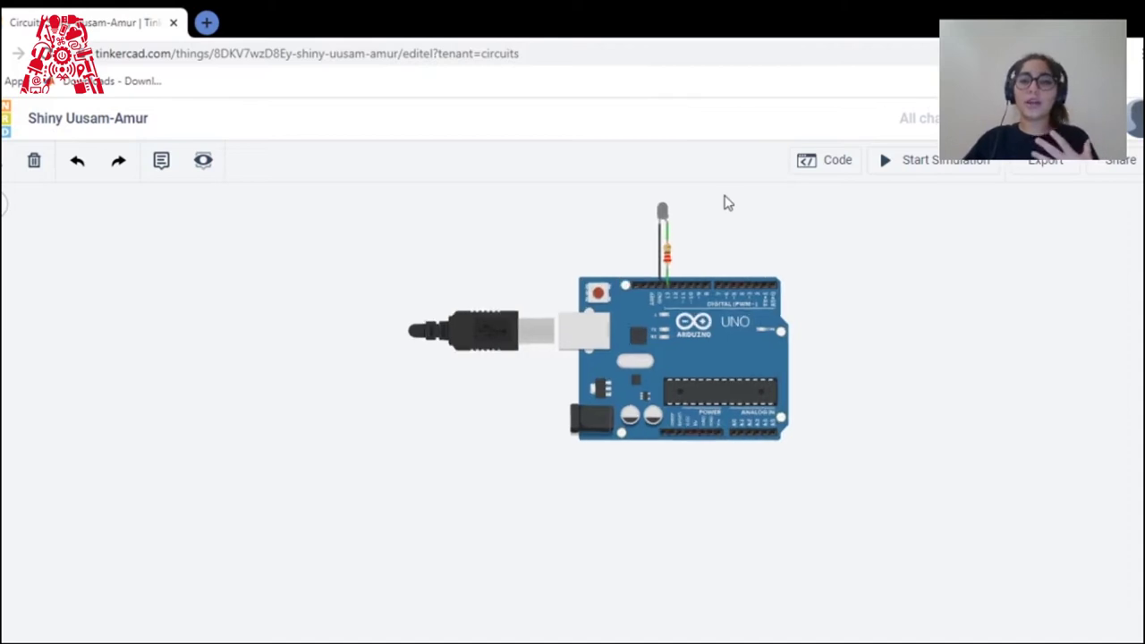
scroll(727, 204, "up", 1)
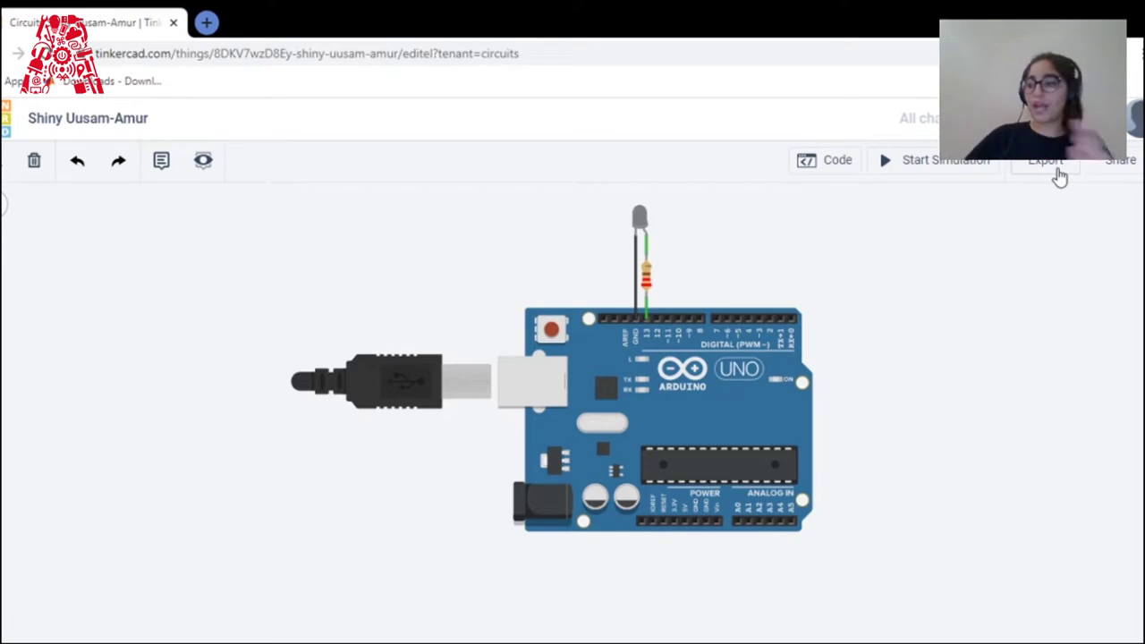
scroll(823, 400, "down", 1)
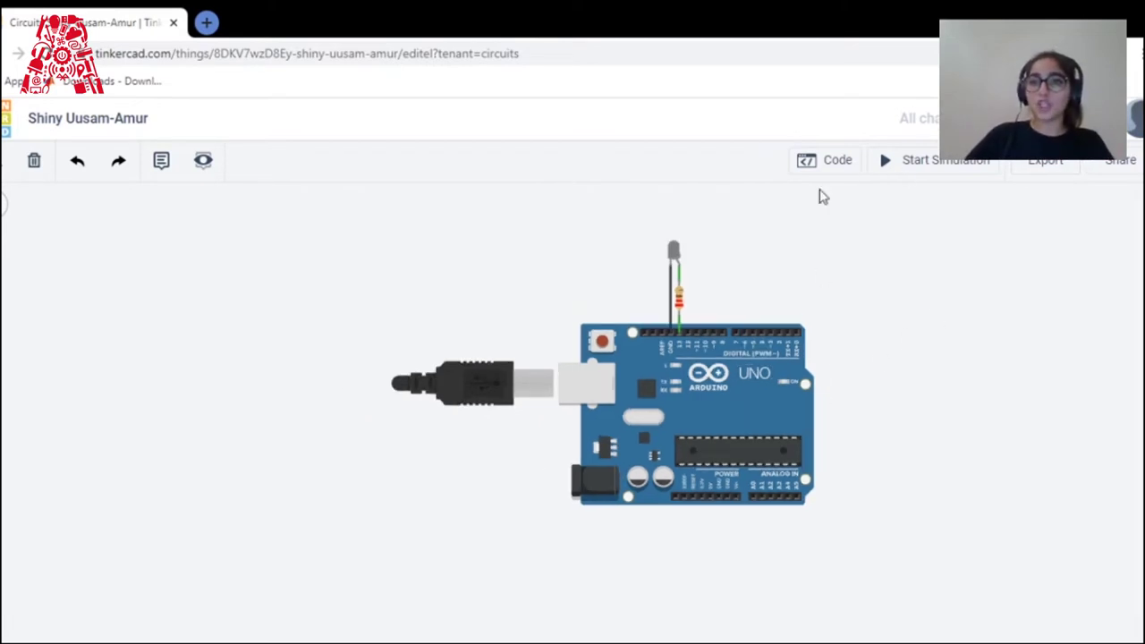
- Show the Blink circuit's block code and view the available code editing modes
left_click(821, 165)
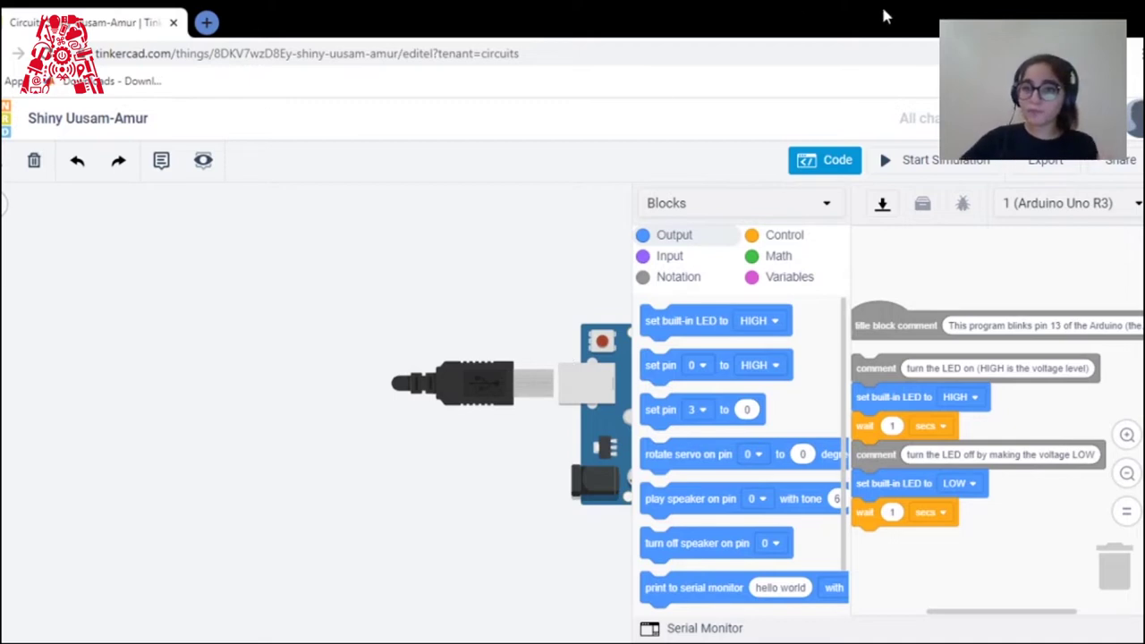
left_click(776, 208)
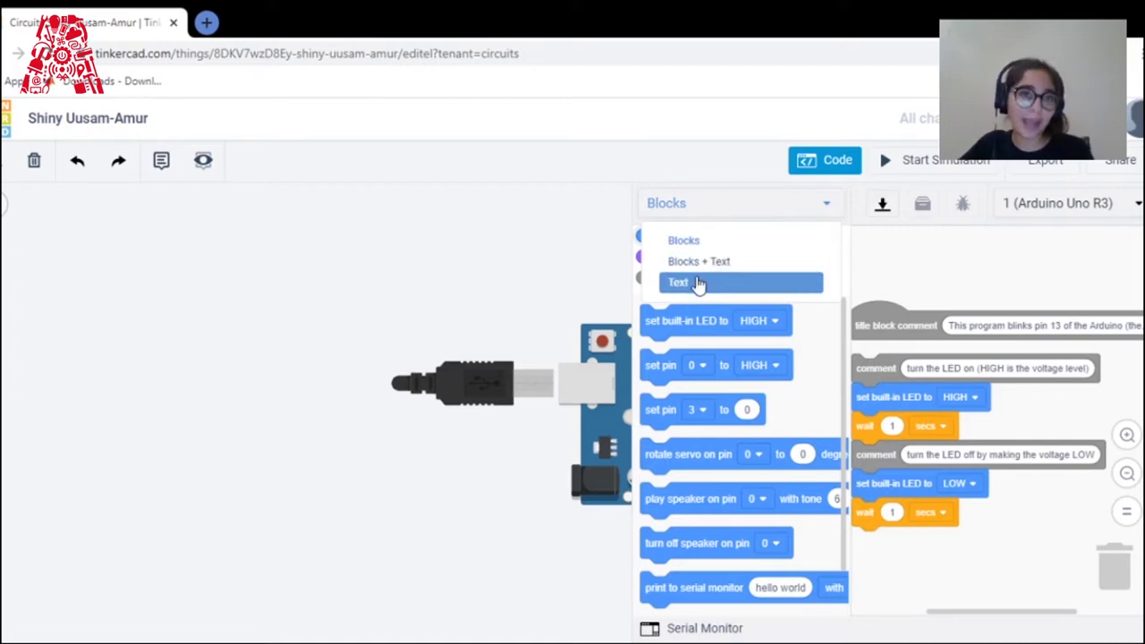
- Simulate the circuit with the code editor hidden to watch the LED, and bring the code back before stopping the simulation
left_click(907, 168)
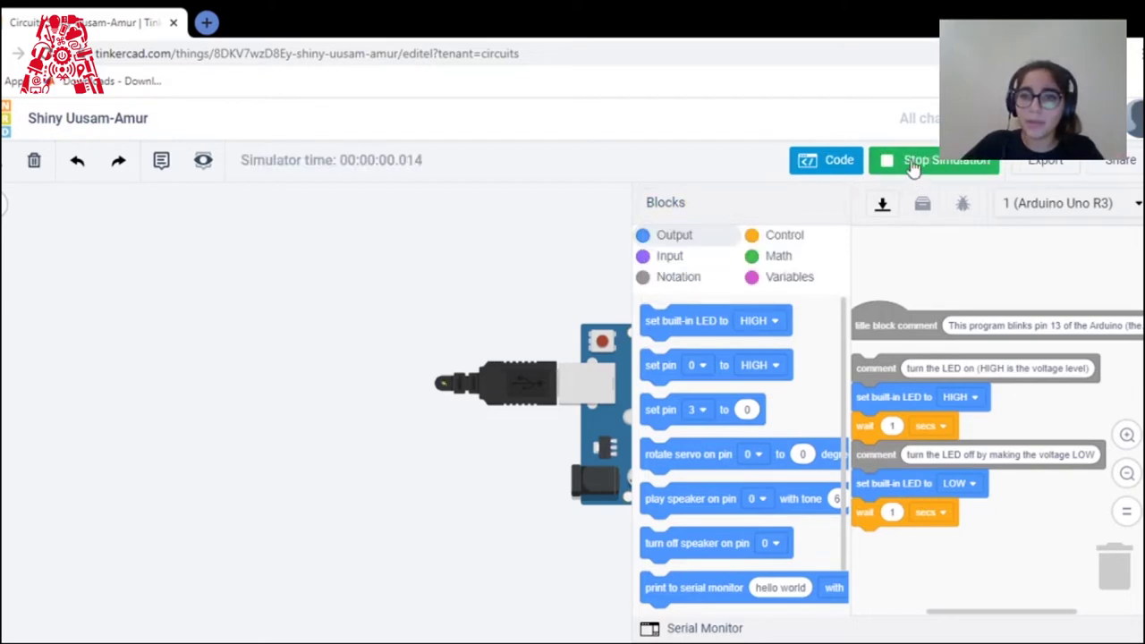
left_click(907, 165)
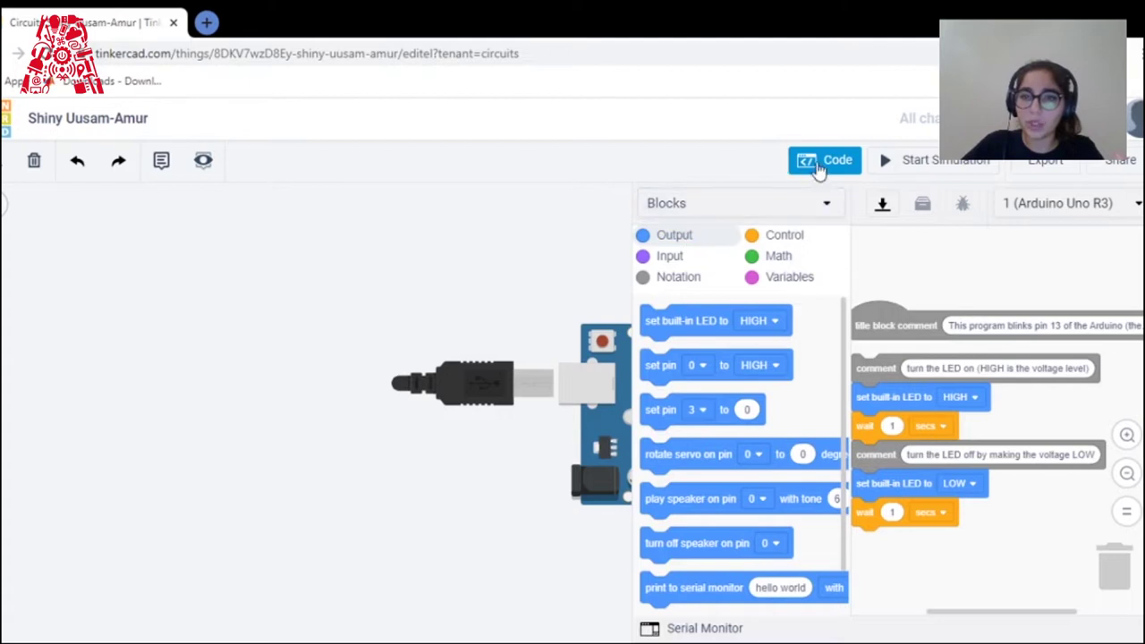
left_click(815, 170)
left_click(907, 165)
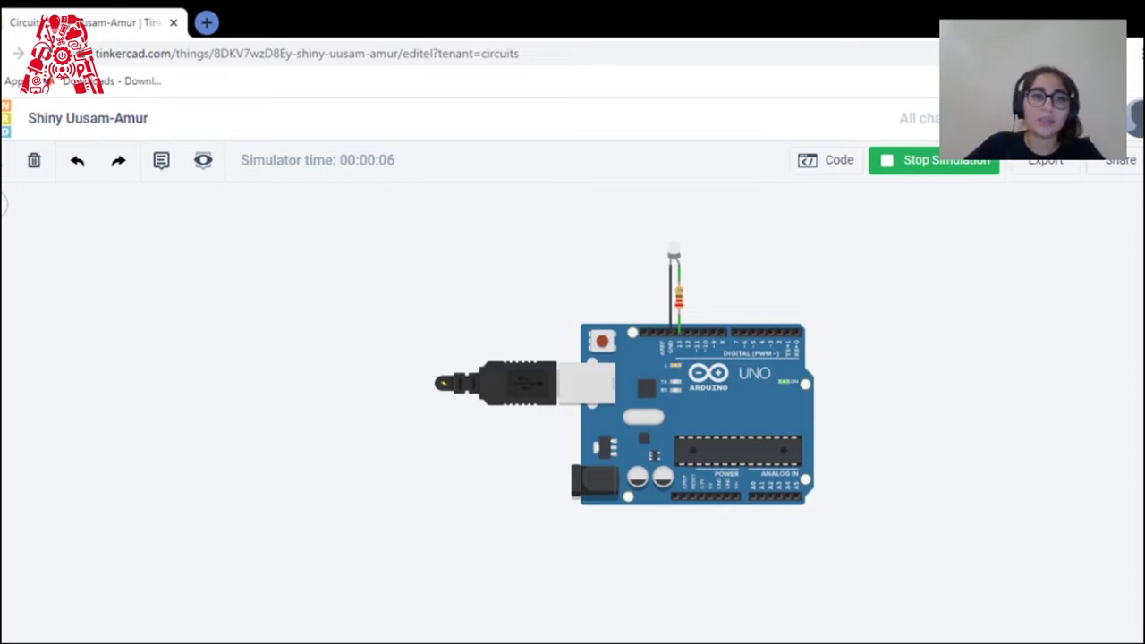
scroll(675, 387, "down", 2)
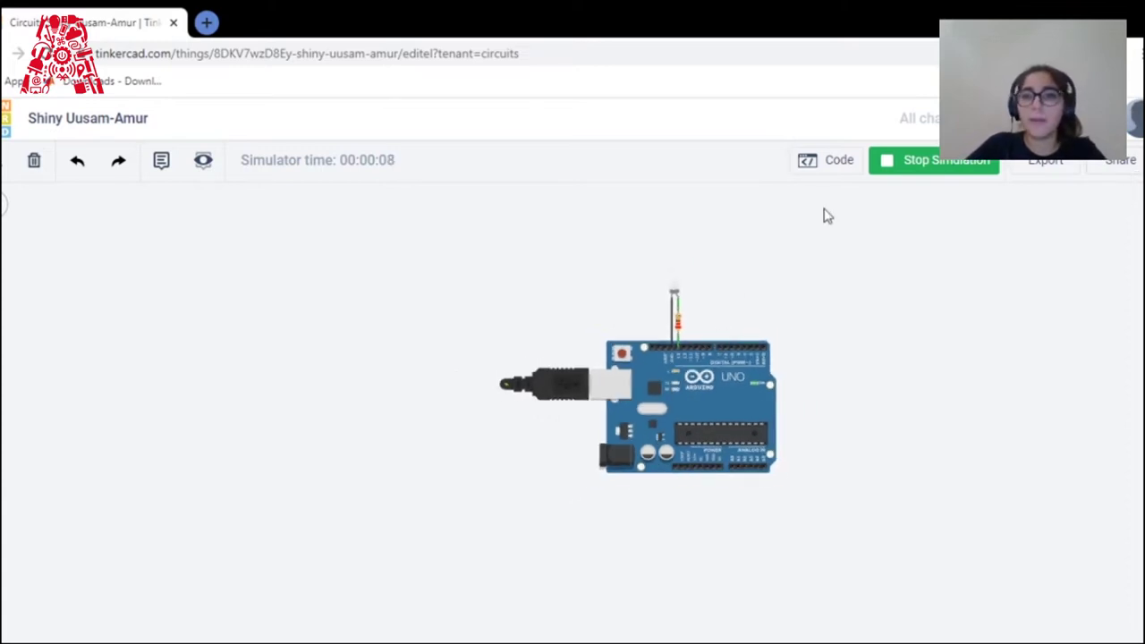
left_click(825, 168)
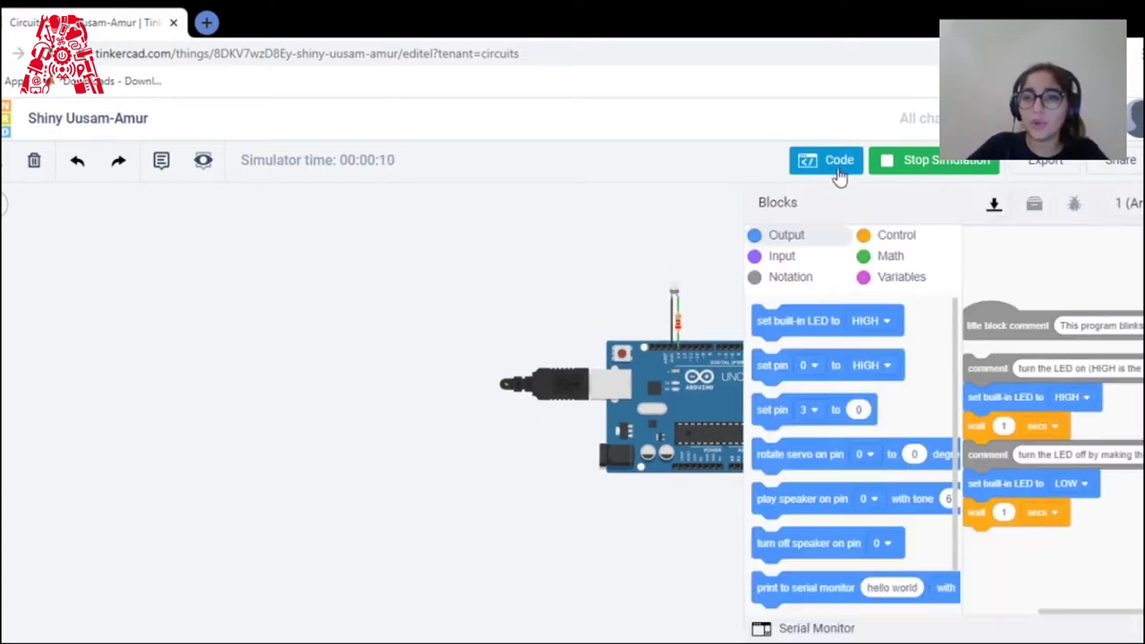
left_click(957, 166)
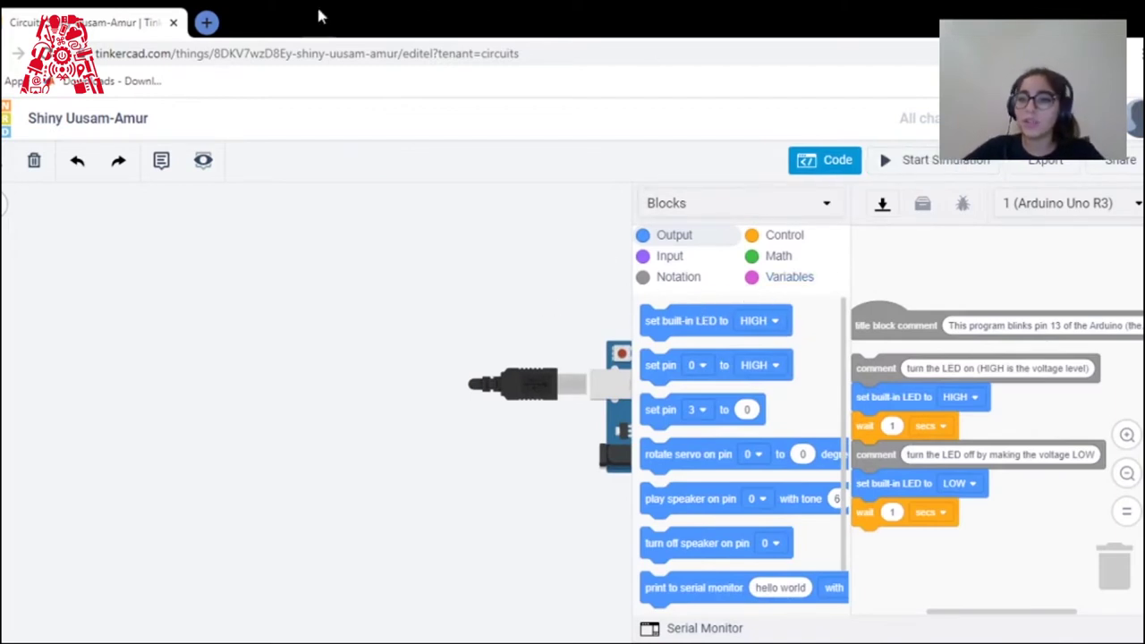
- Add a separate comment block below the existing block code with the text "led to turn on"
scroll(946, 377, "down", 3)
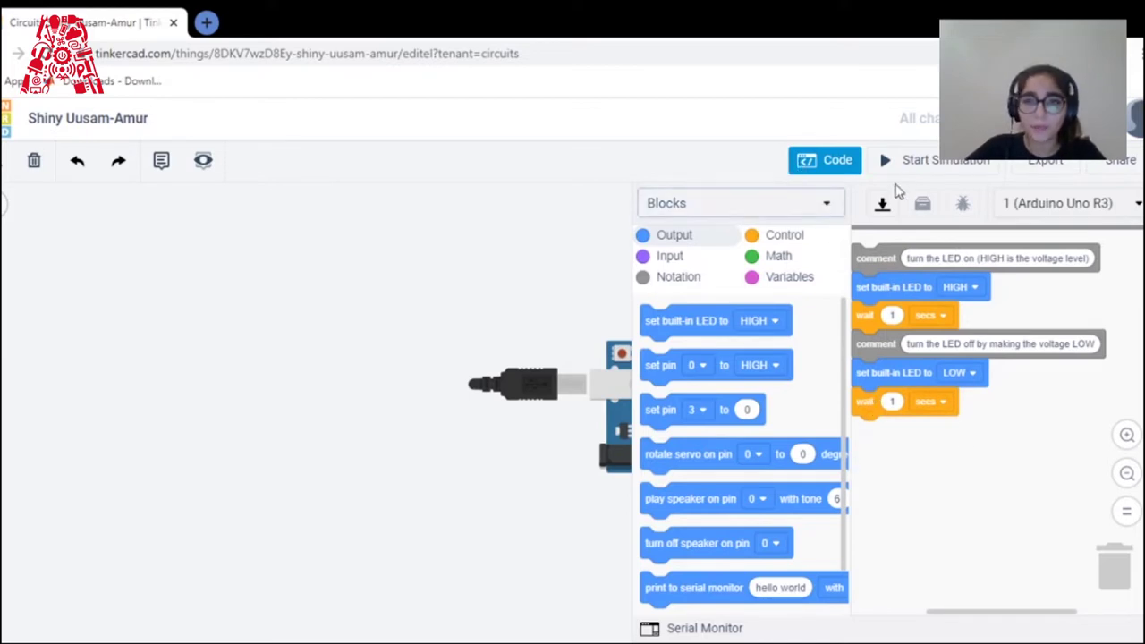
left_click_drag(457, 304, 113, 302)
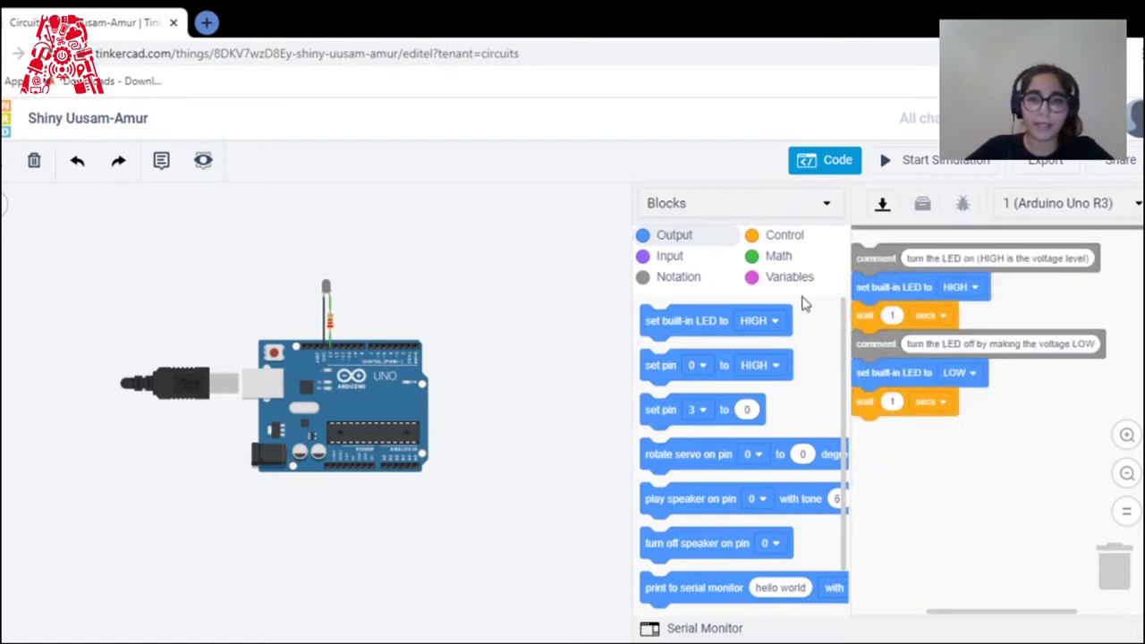
left_click(683, 281)
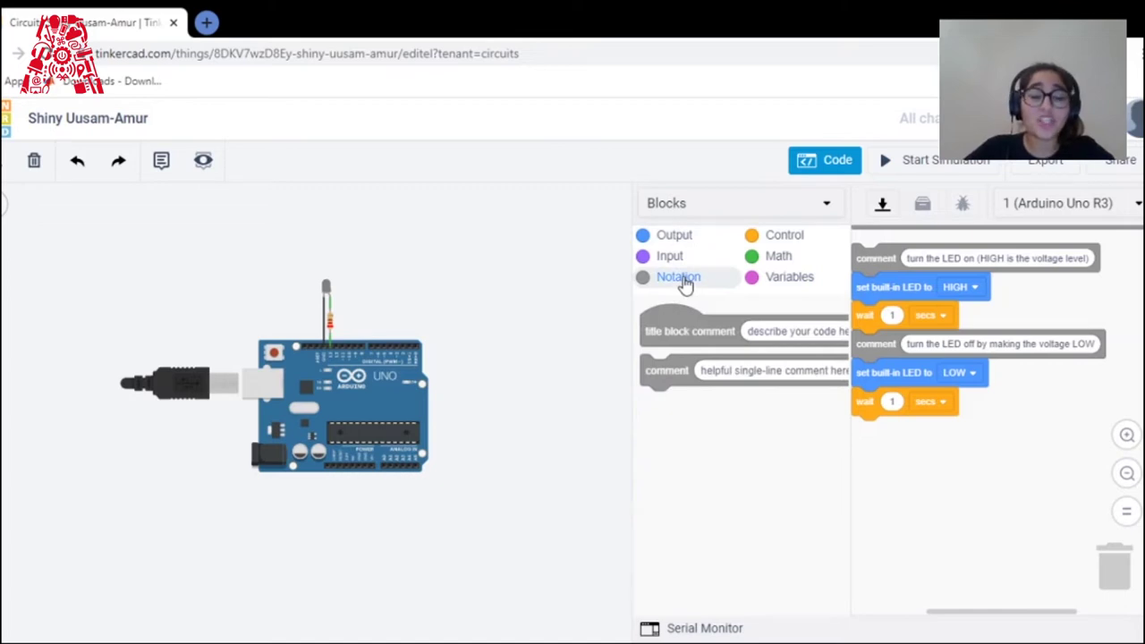
left_click_drag(680, 376, 881, 471)
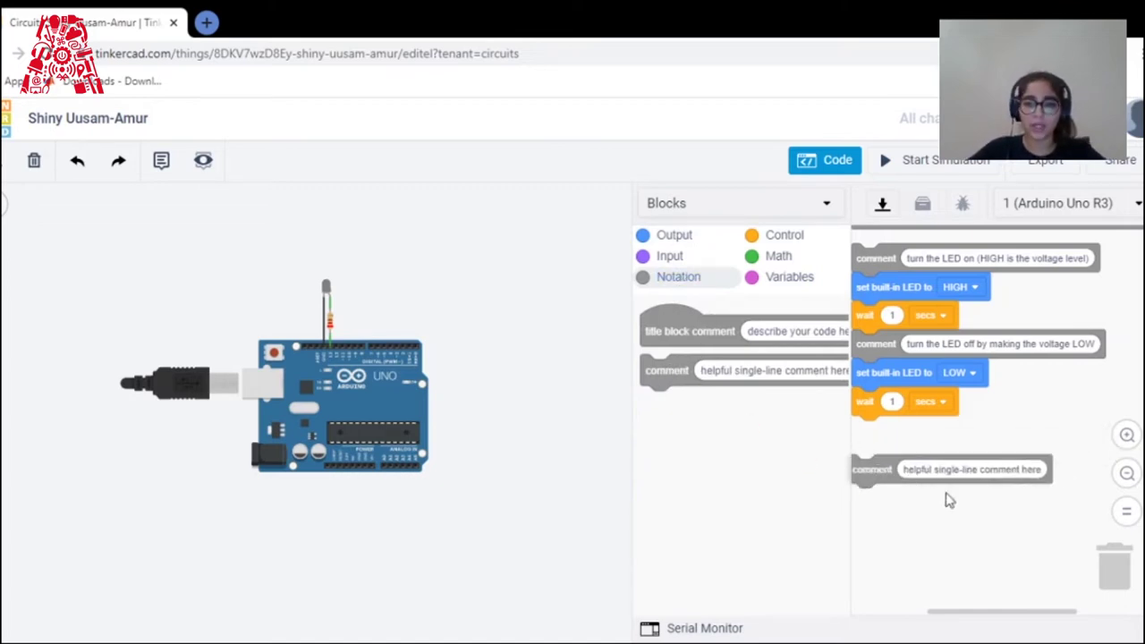
scroll(948, 488, "down", 1)
left_click(946, 404)
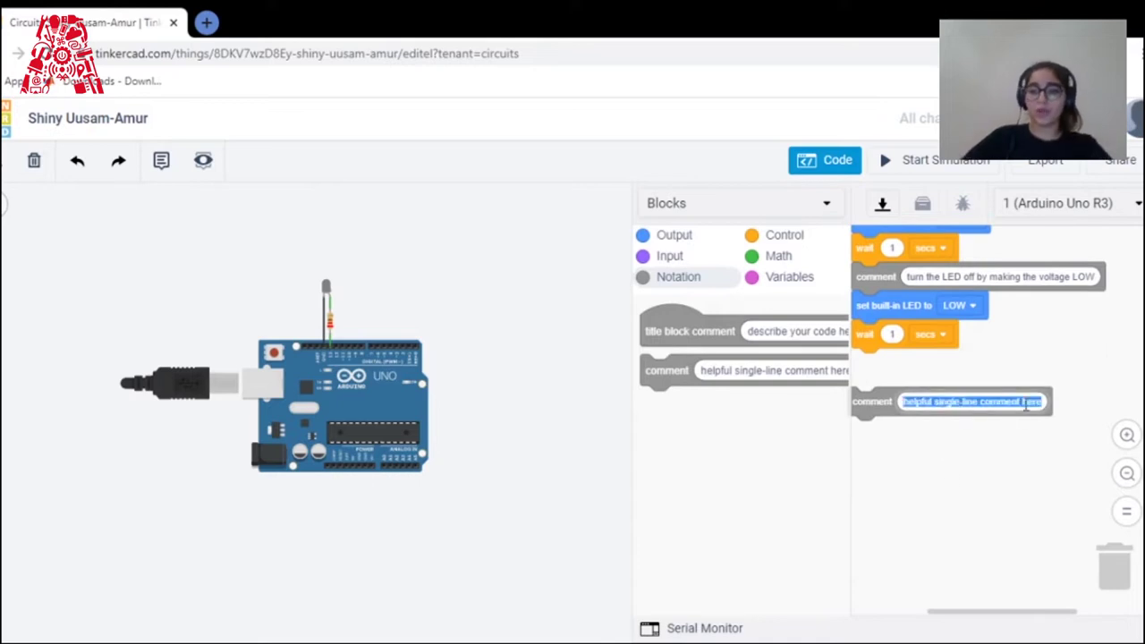
key("BackSpace")
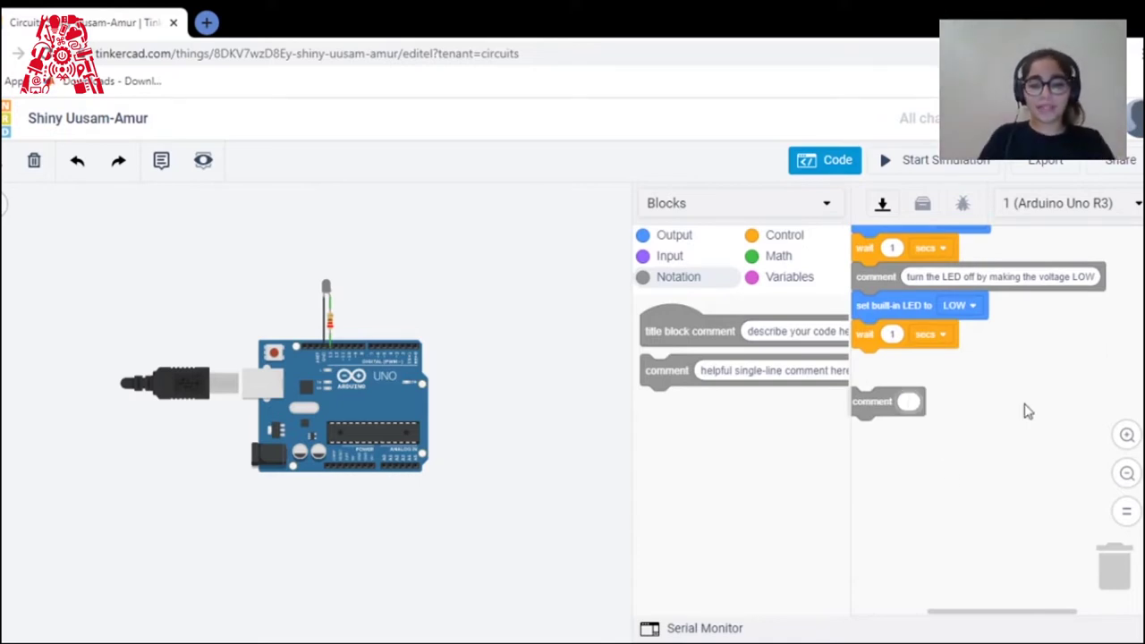
type("led to")
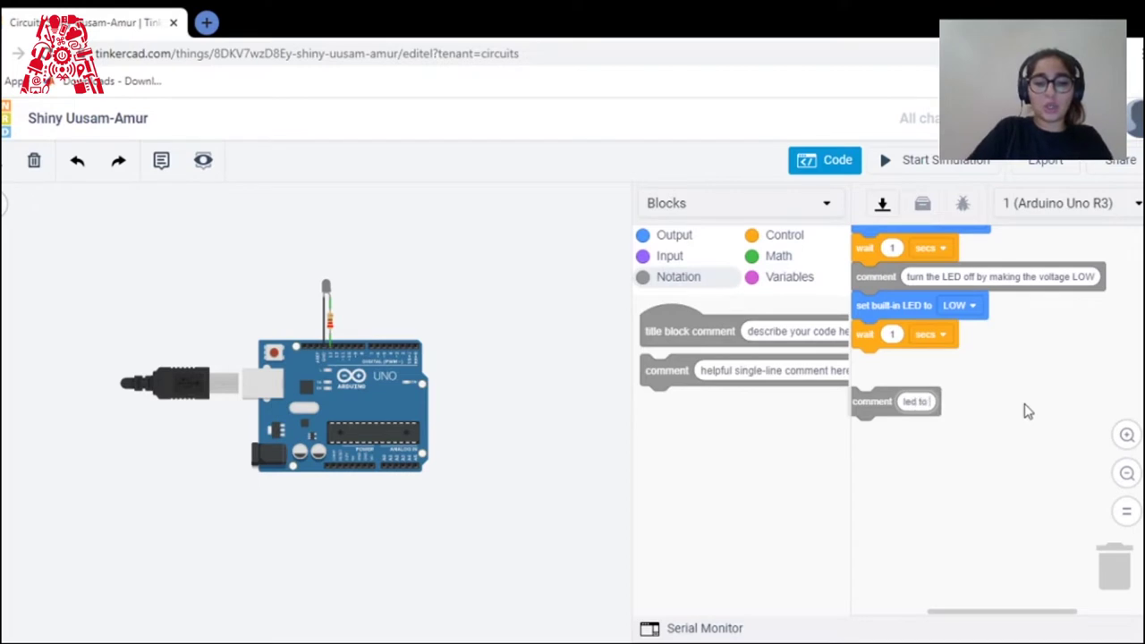
type(" turn on!")
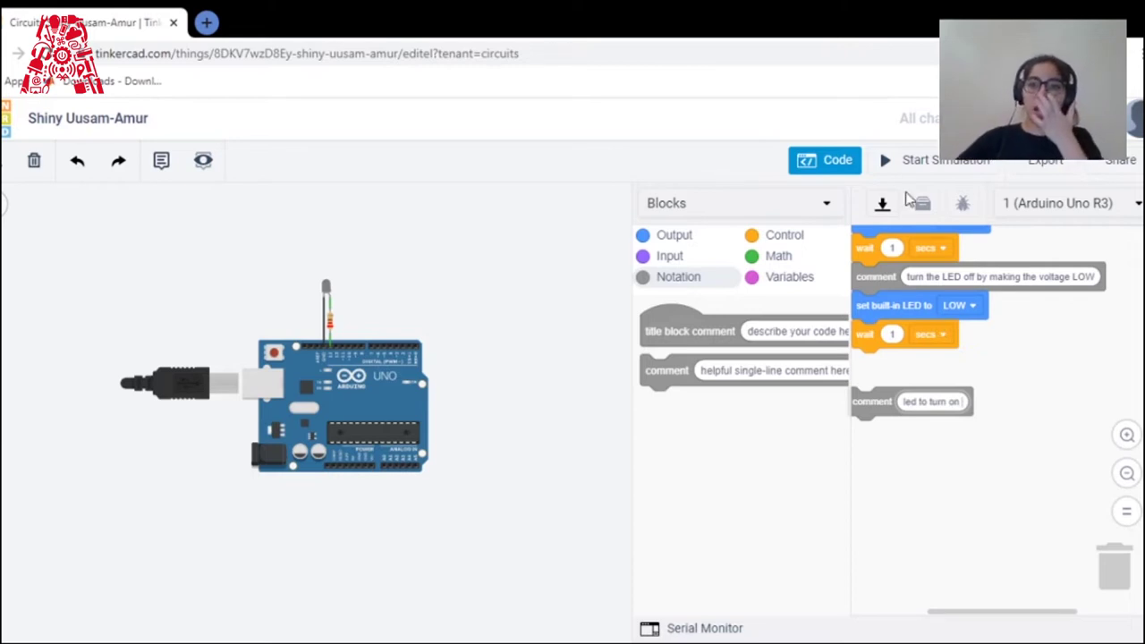
- Attach a "set built-in LED to HIGH" output block beneath the "led to turn on" comment
left_click(678, 240)
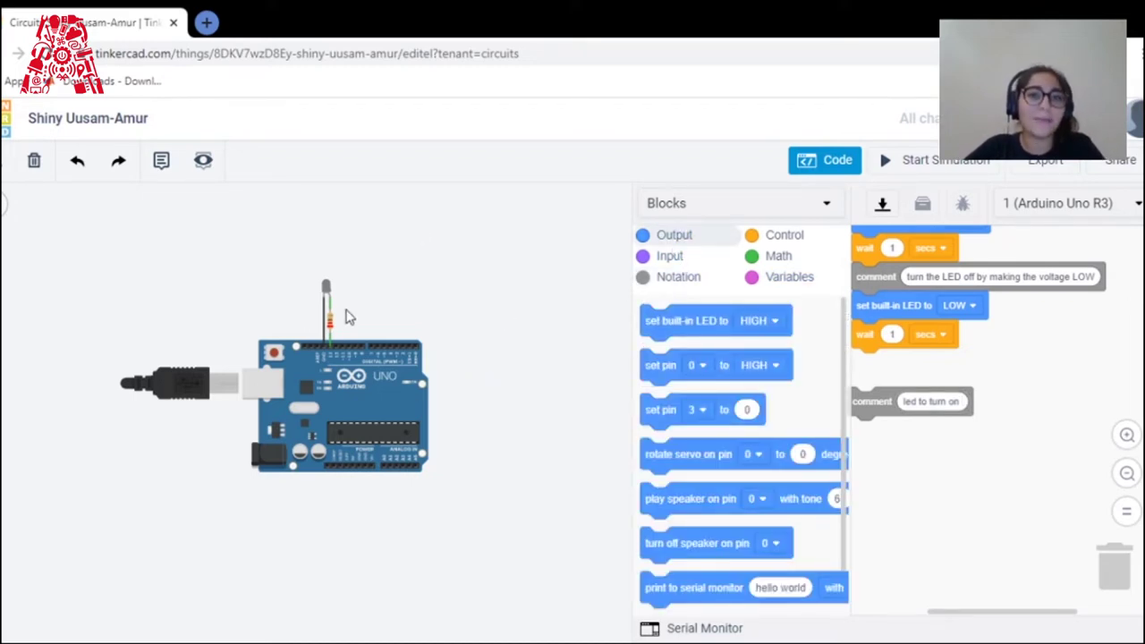
left_click_drag(707, 326, 921, 436)
left_click(956, 439)
left_click(935, 468)
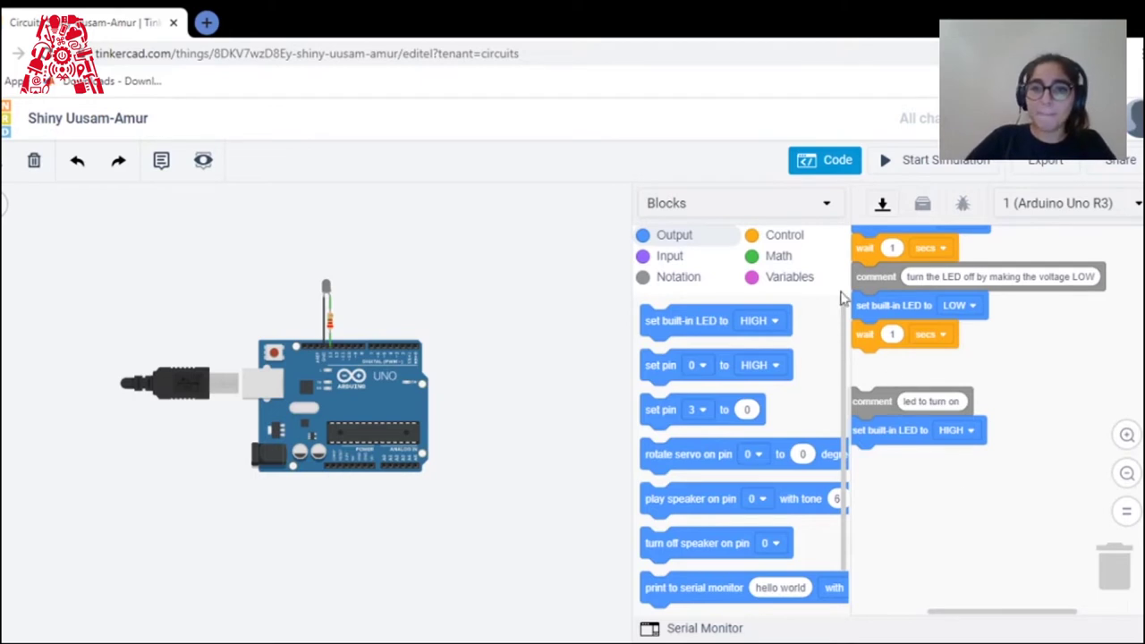
- Attach a wait block beneath the "set built-in LED to HIGH" block of the "led to turn on" stack and set it to 3 secs
left_click(788, 243)
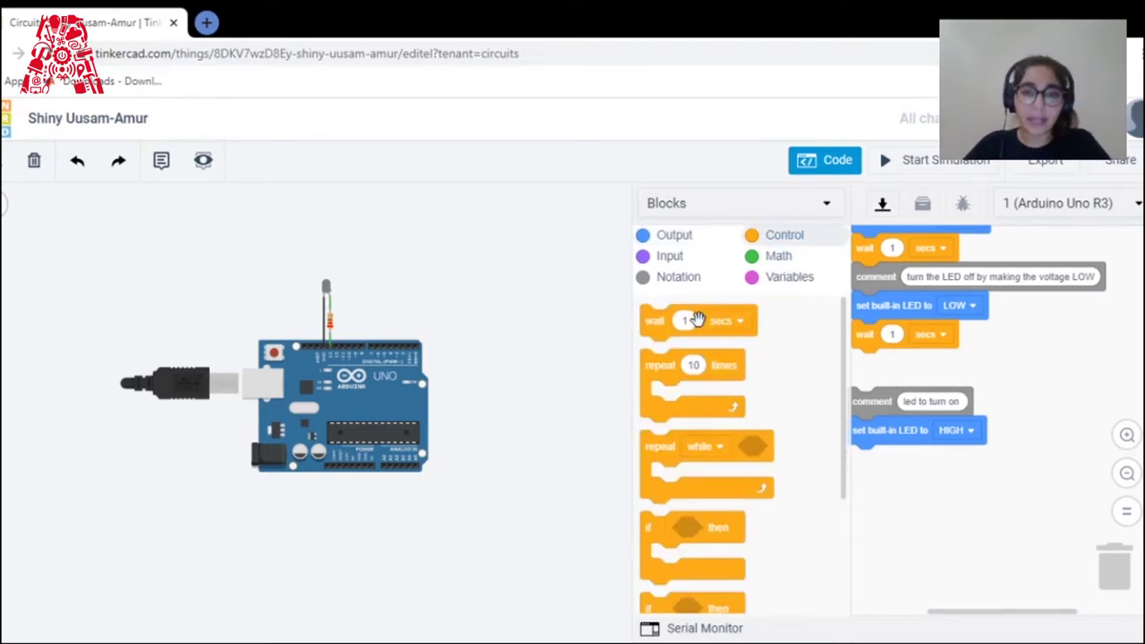
left_click_drag(695, 321, 914, 467)
left_click(930, 458)
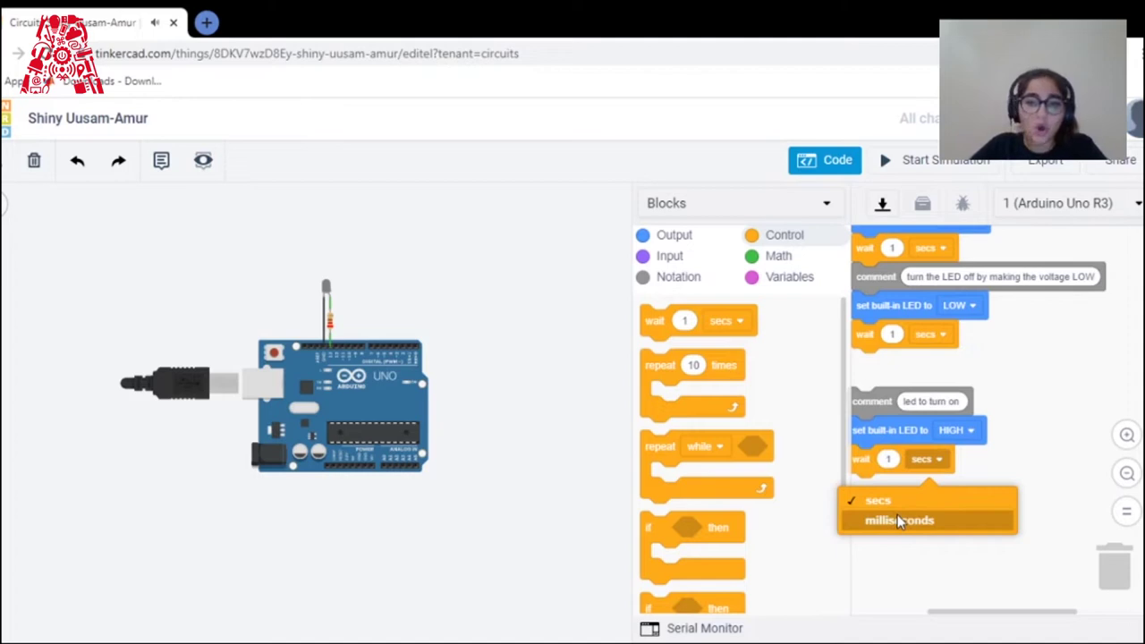
left_click(890, 459)
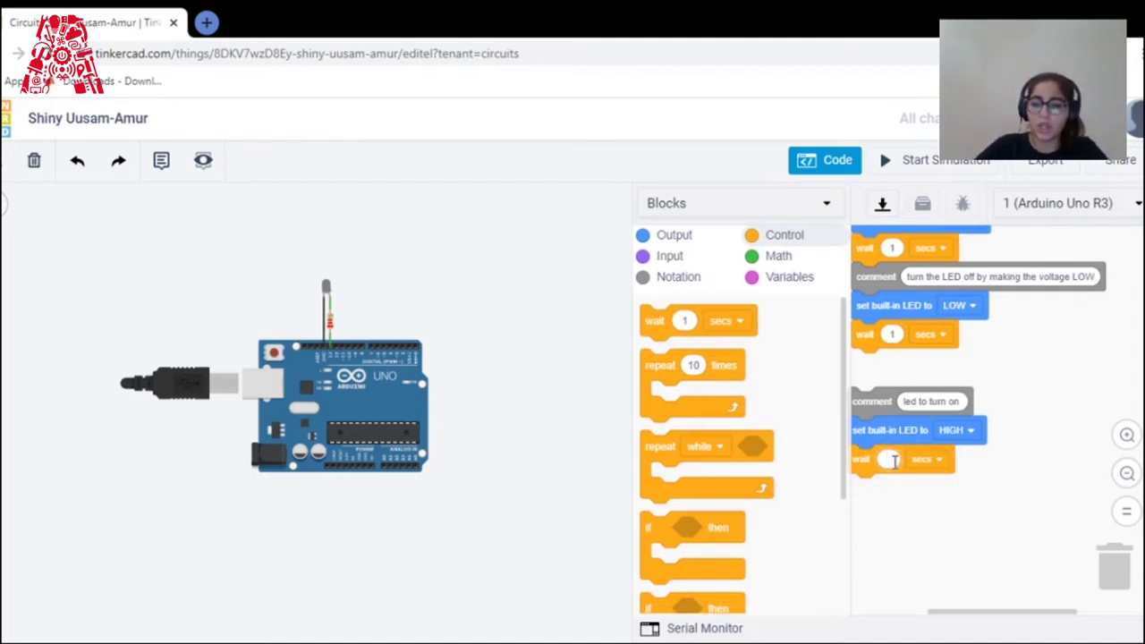
type("3")
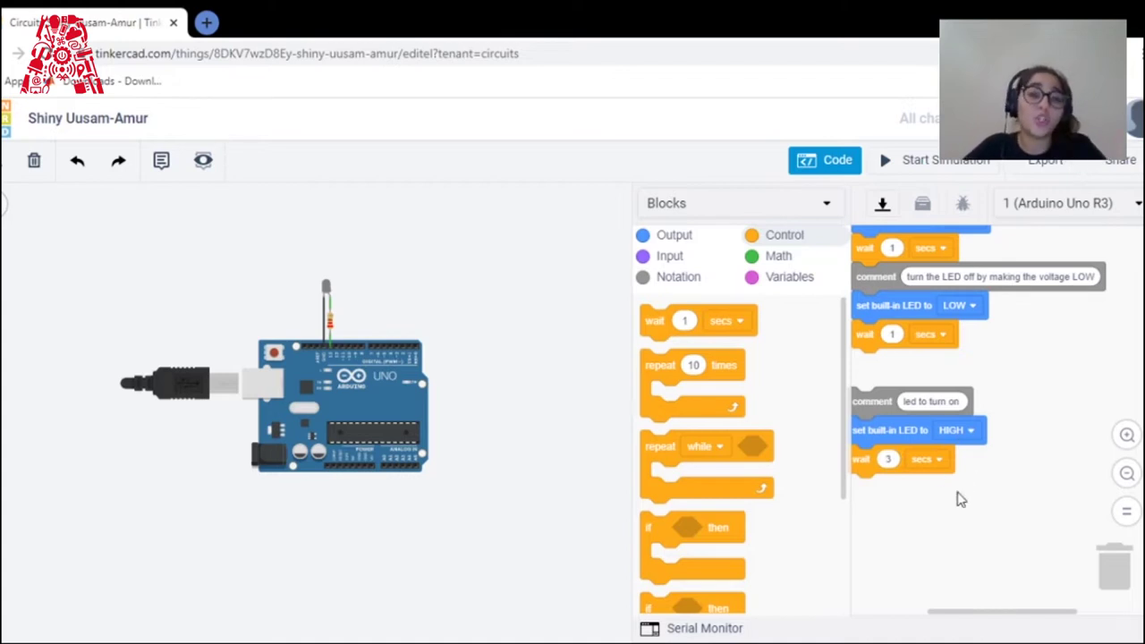
- Add a built-in LED output block beneath the 3-second wait and set it to LOW
left_click(685, 239)
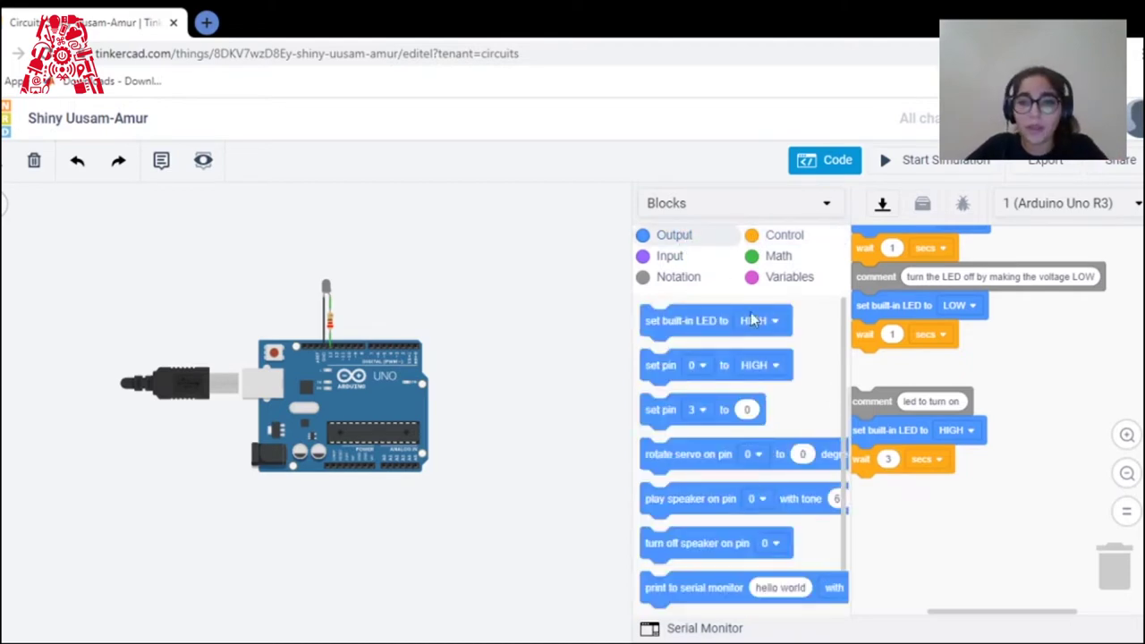
left_click_drag(747, 341, 910, 488)
left_click(950, 487)
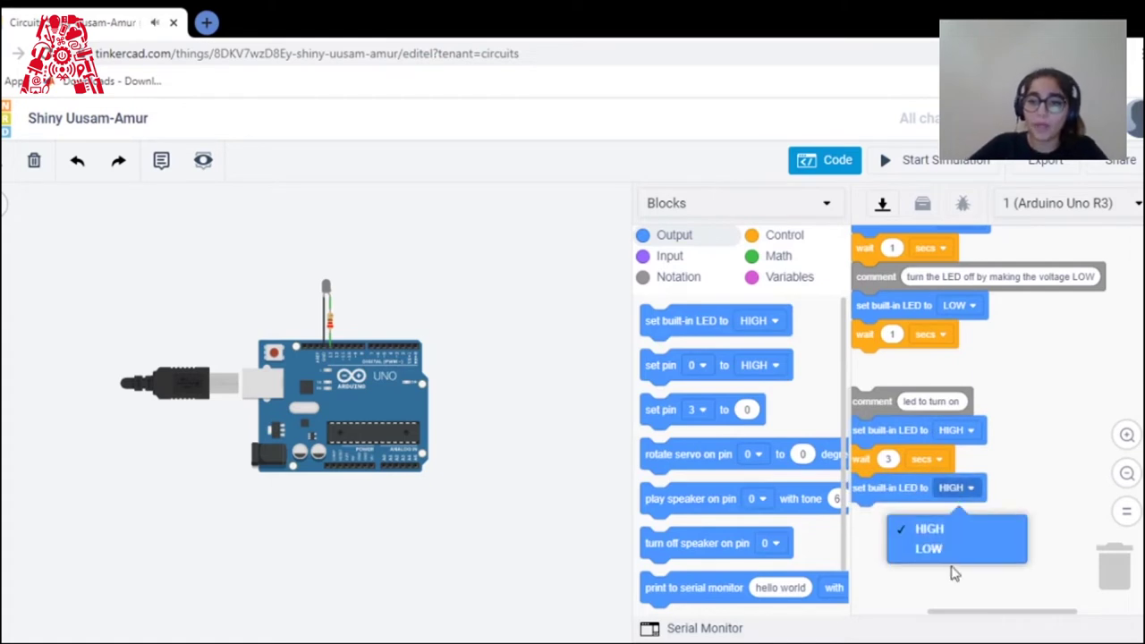
left_click(930, 548)
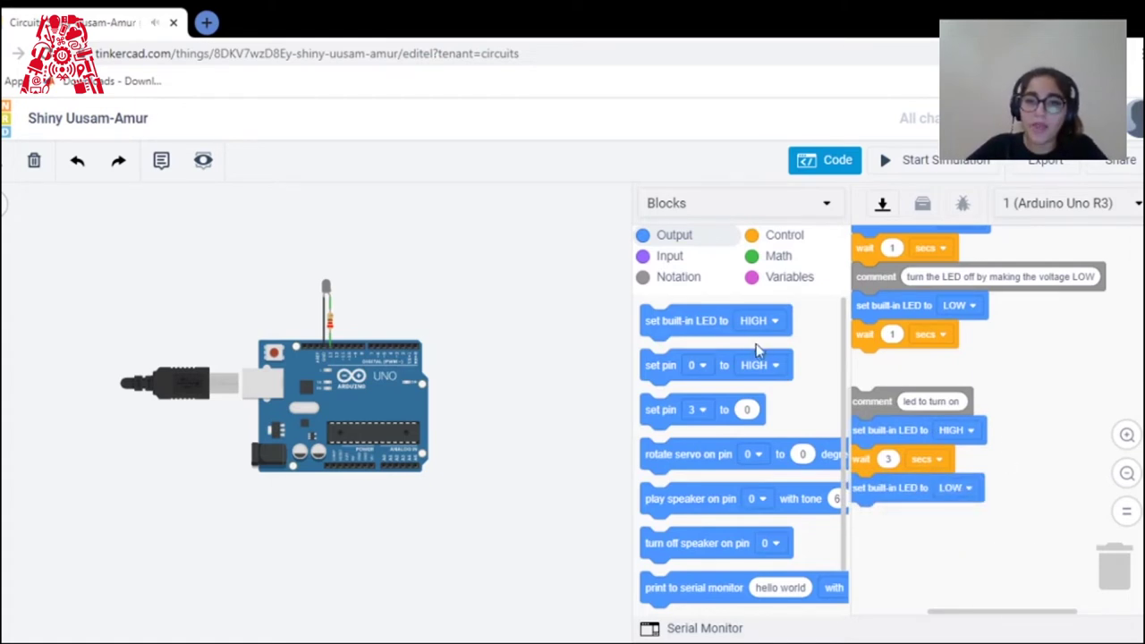
- Attach a wait block under the new "set built-in LED to LOW" block and set it to 5 secs
left_click(775, 243)
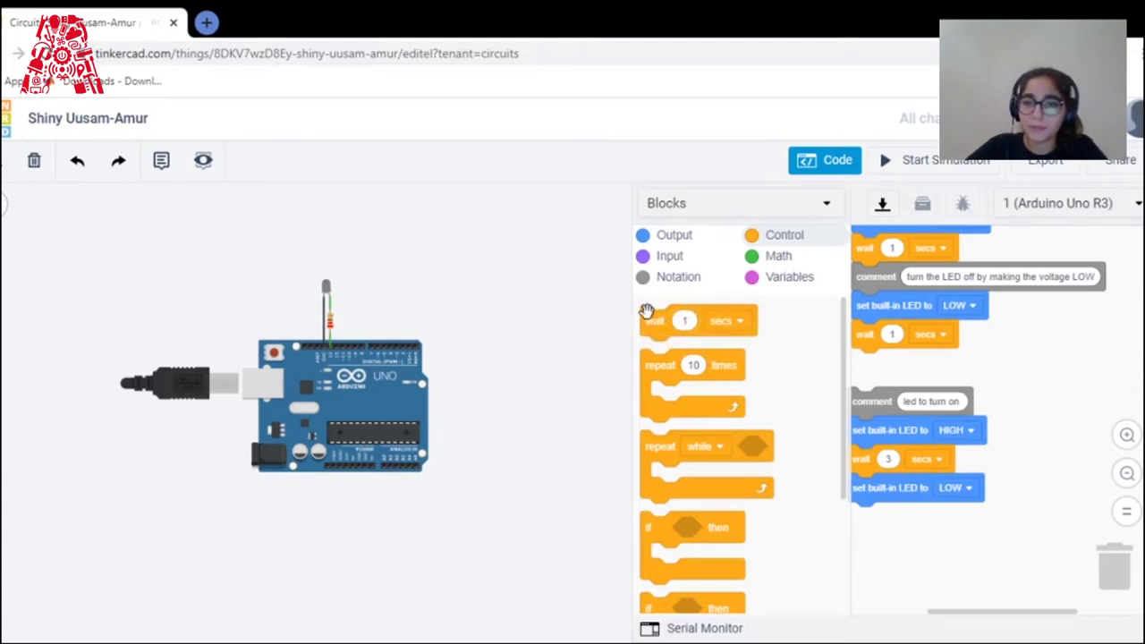
left_click_drag(703, 323, 885, 523)
left_click(890, 516)
type("5")
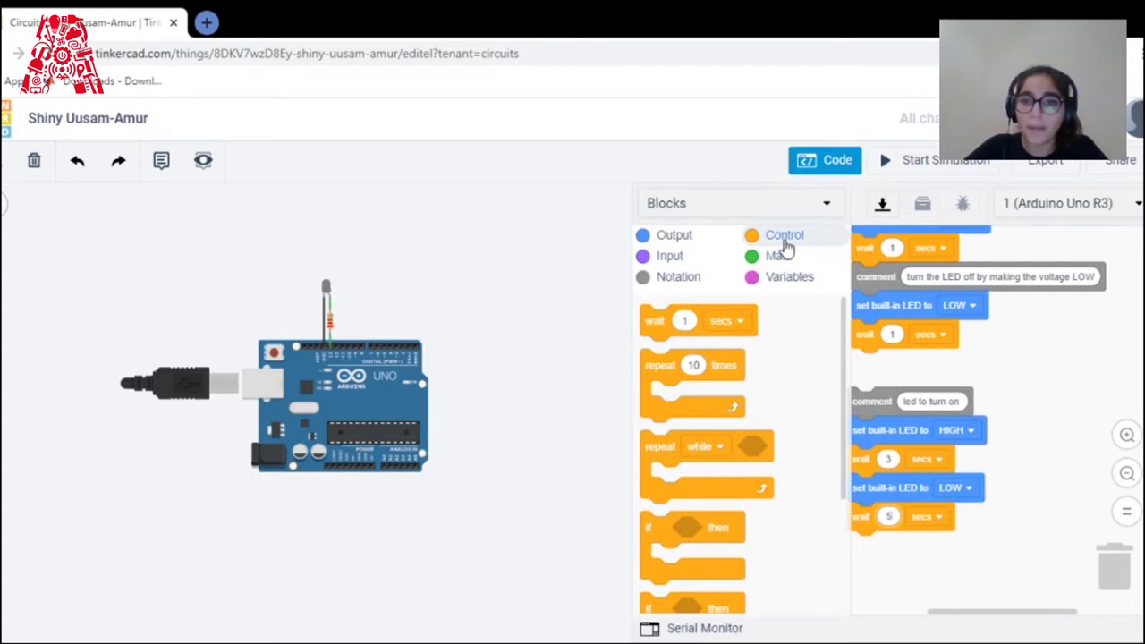
- Insert a comment block between the 3-second wait and the LOW output block with the text "led to turn off"
left_click(671, 276)
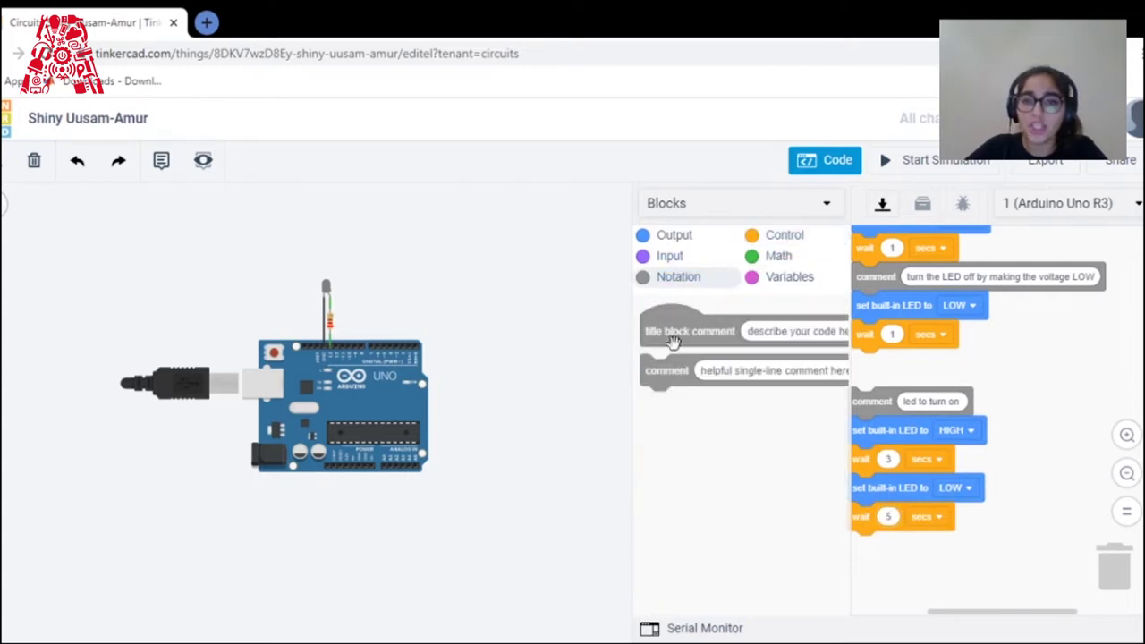
left_click_drag(666, 368, 864, 479)
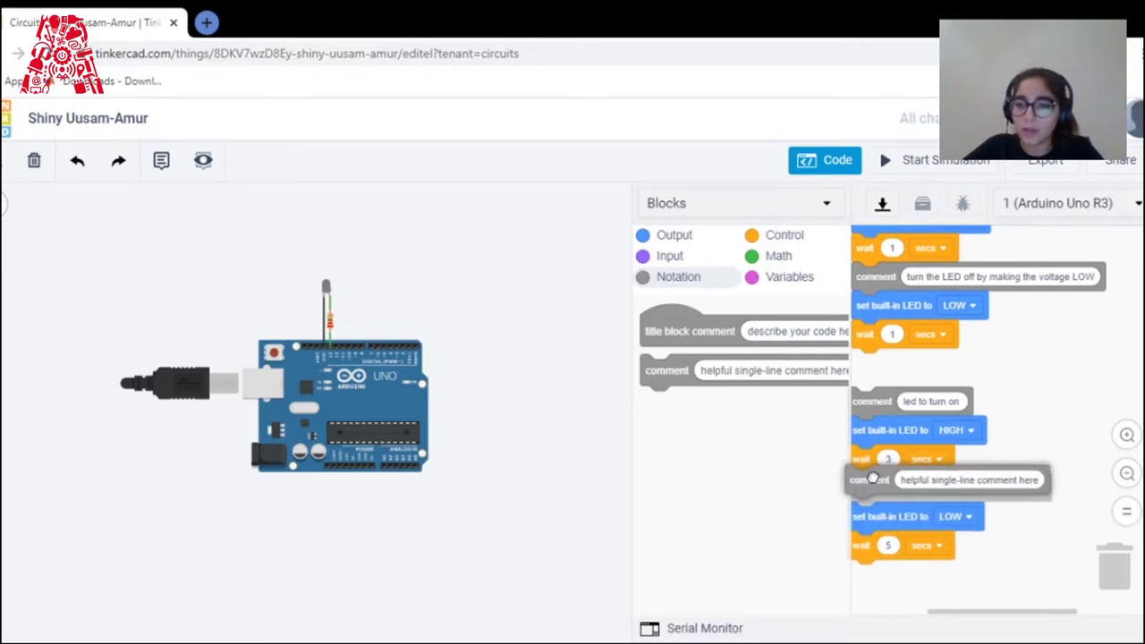
left_click(989, 489)
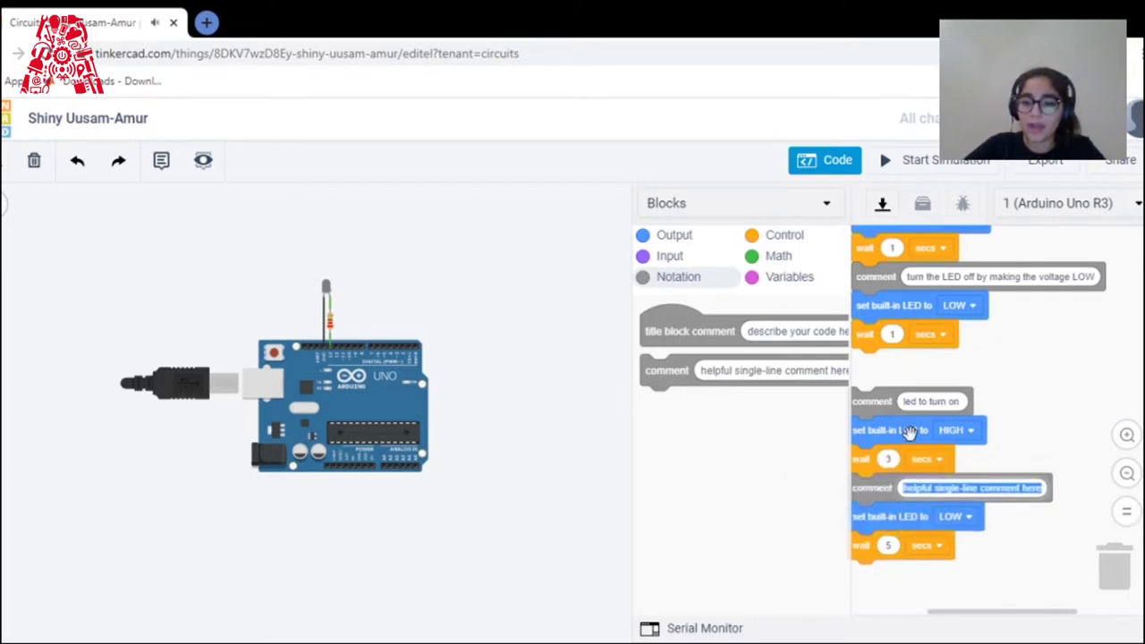
type("led to tur")
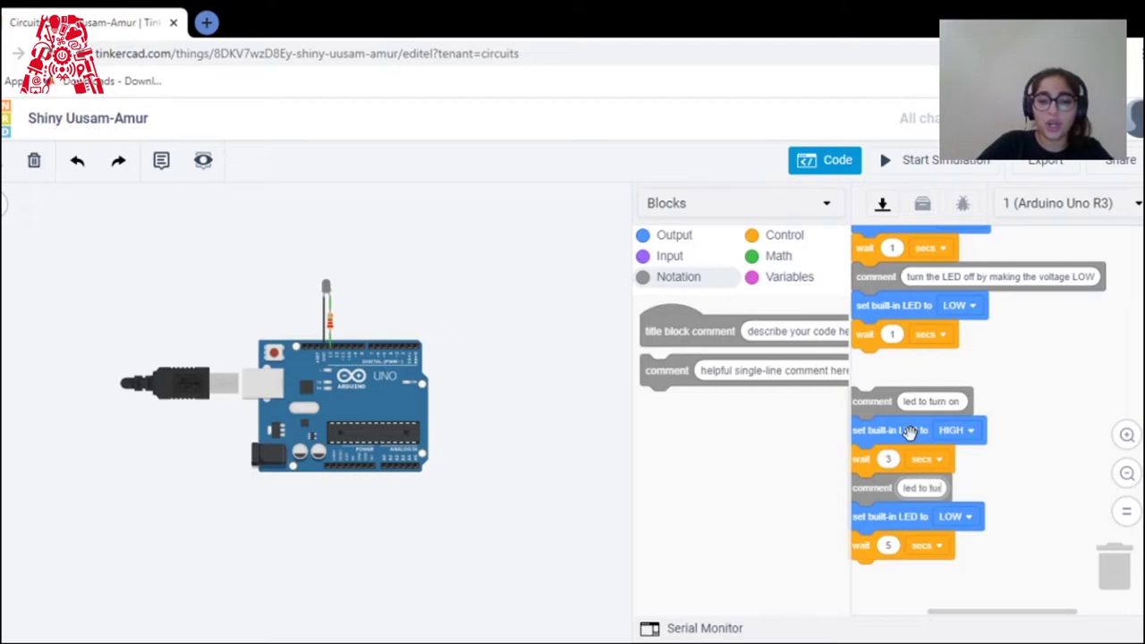
type("n off")
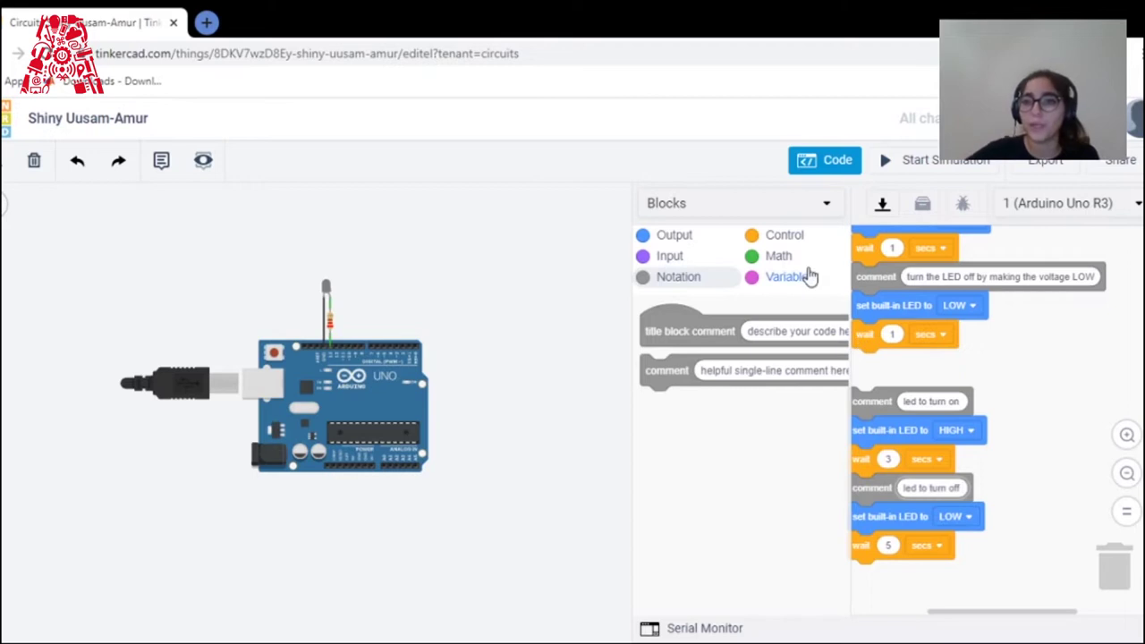
- Hide the code editor, simulate the circuit to watch the LED's new blink timing up close, and stop the simulation
left_click(882, 205)
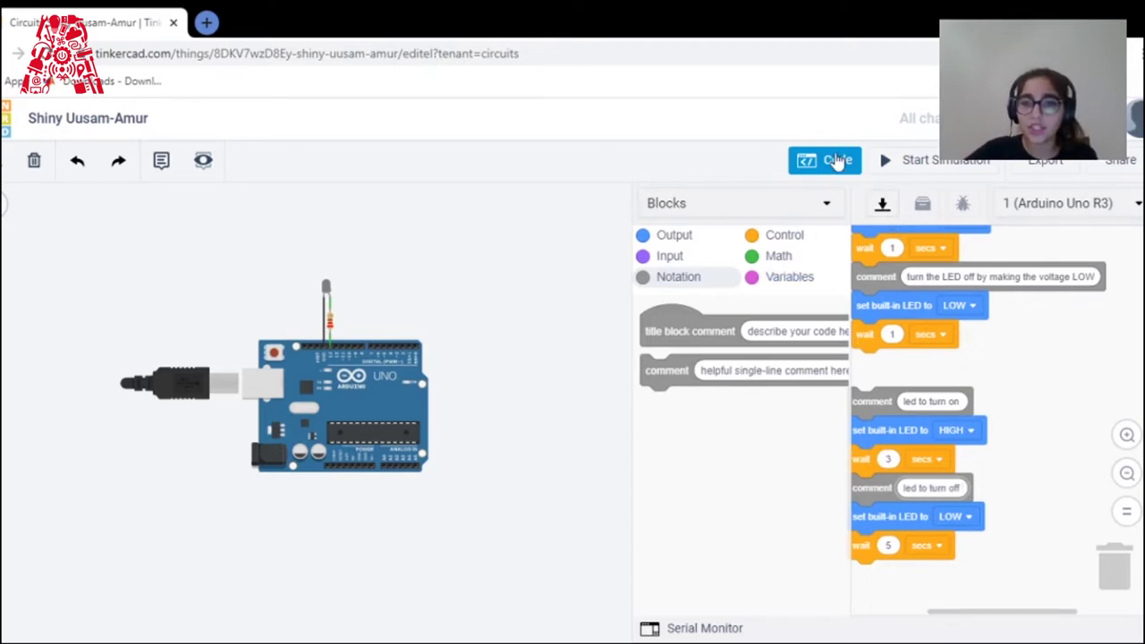
left_click(836, 159)
left_click(899, 172)
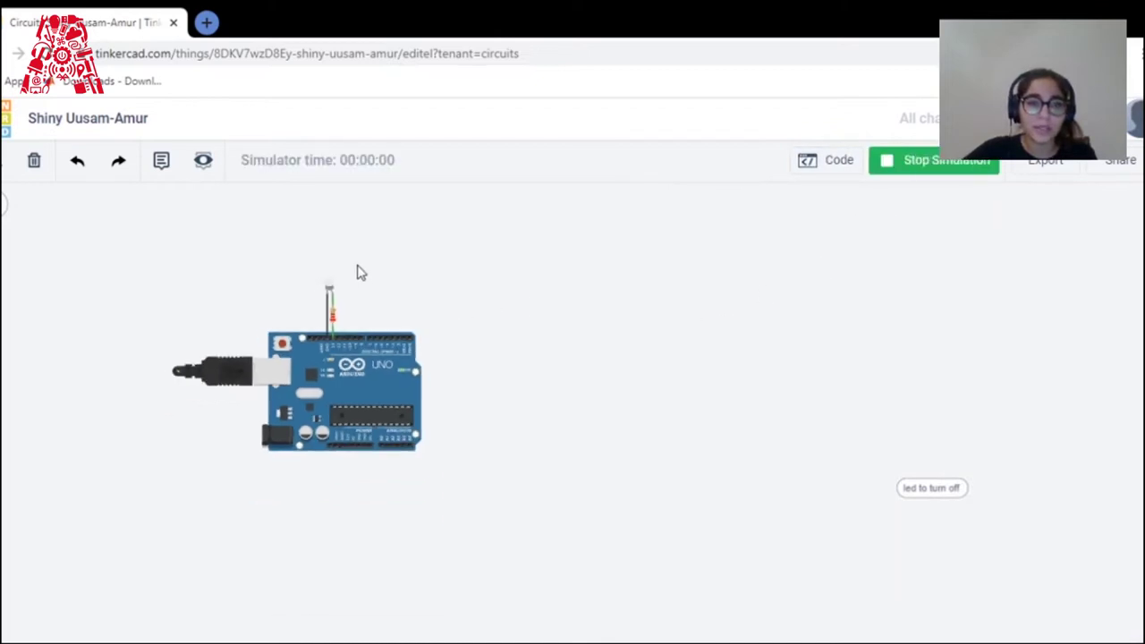
scroll(357, 270, "up", 3)
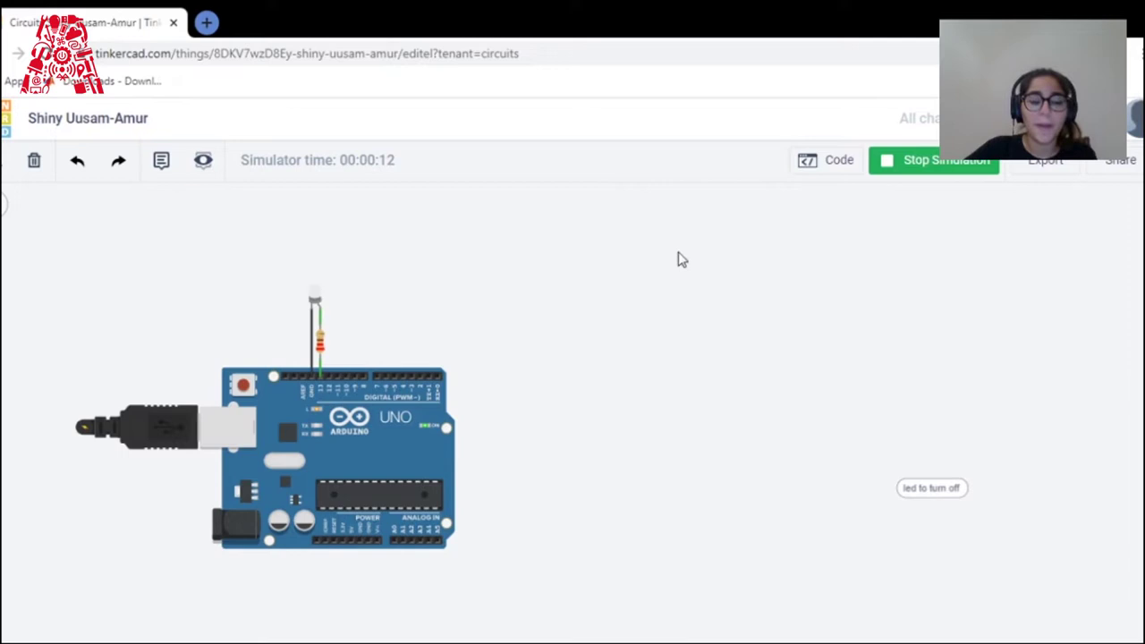
left_click(936, 169)
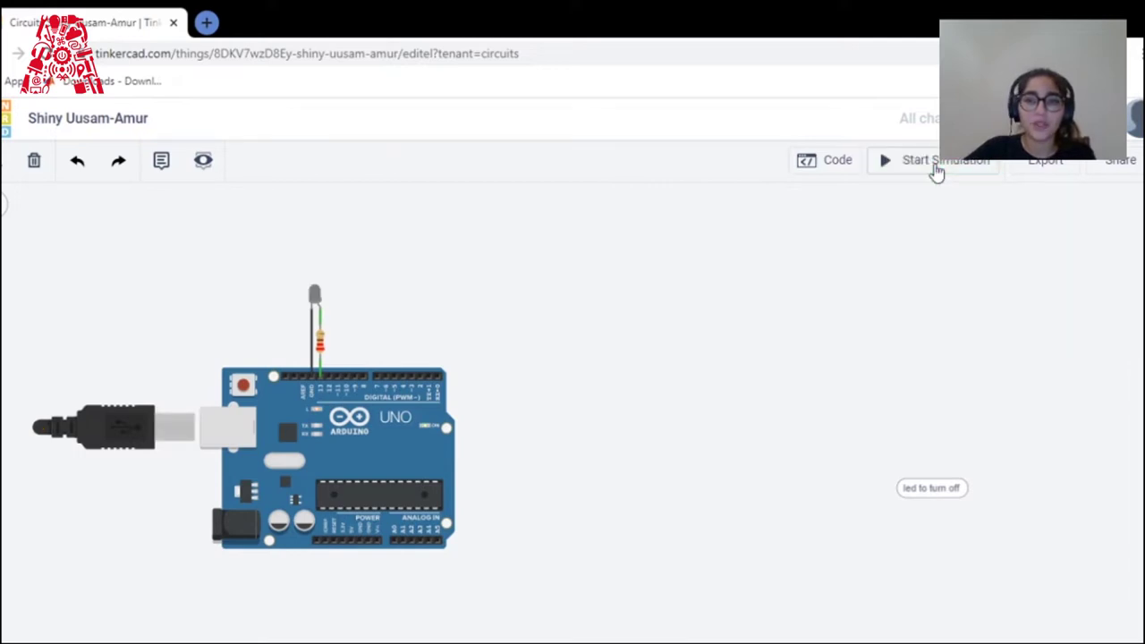
- Convert the block program to text-only code, accepting the loss of the blocks, and hide the code editor after reviewing it
left_click(844, 170)
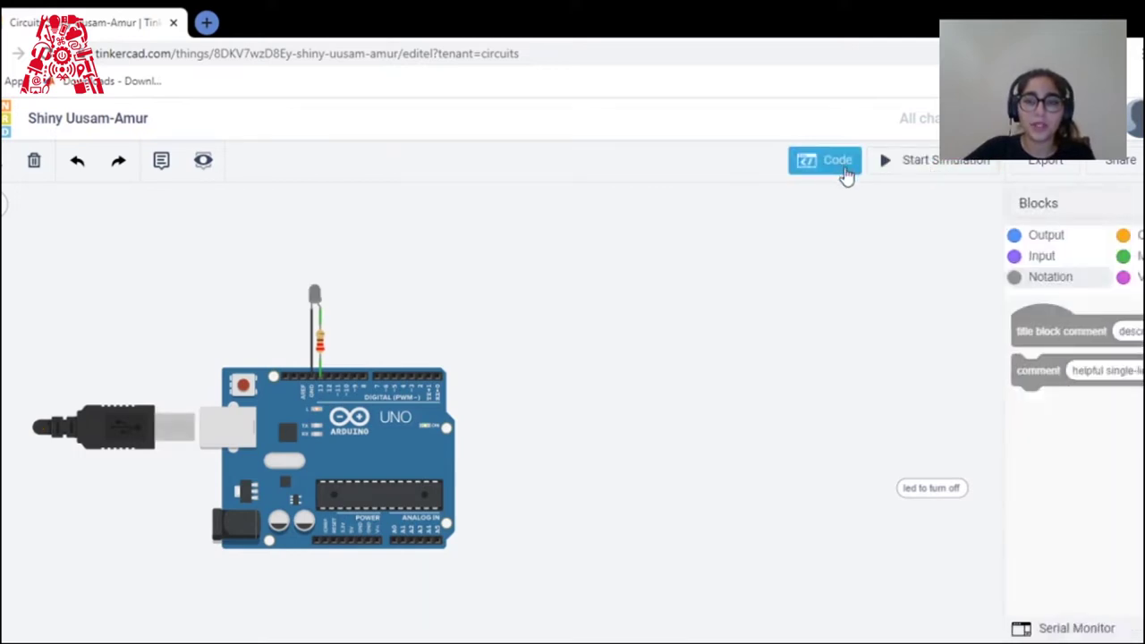
left_click(700, 206)
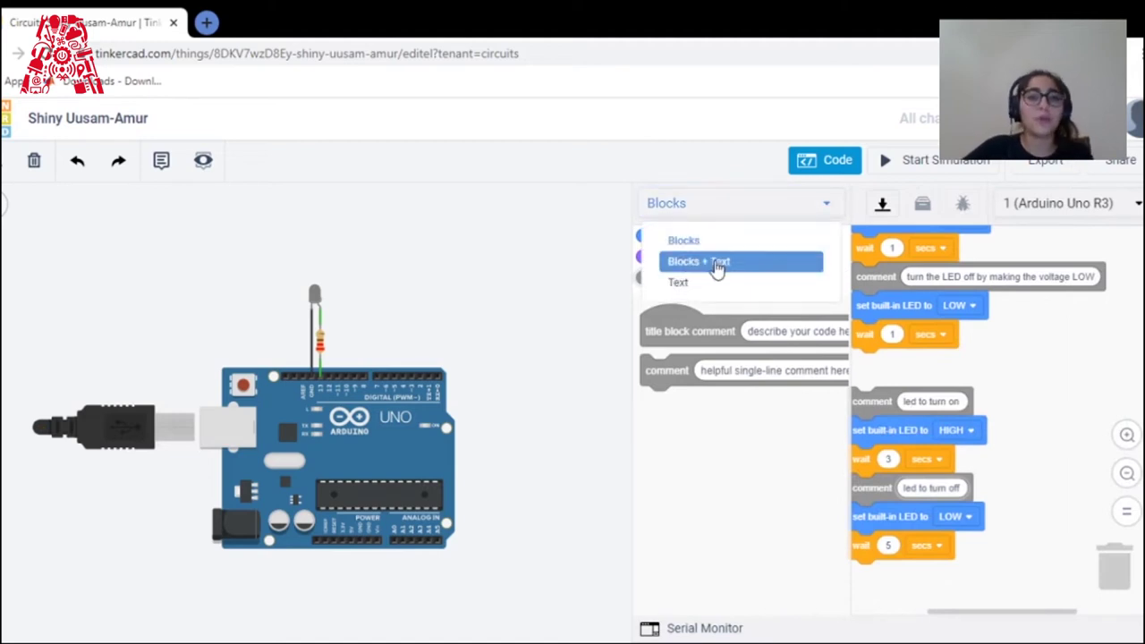
left_click(671, 286)
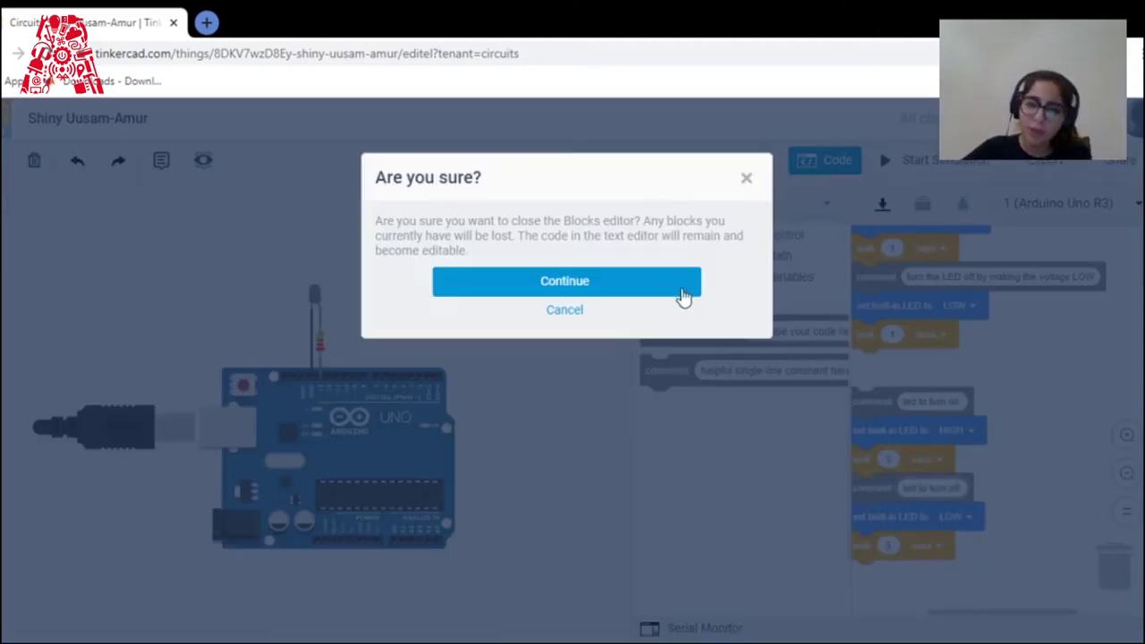
left_click(609, 284)
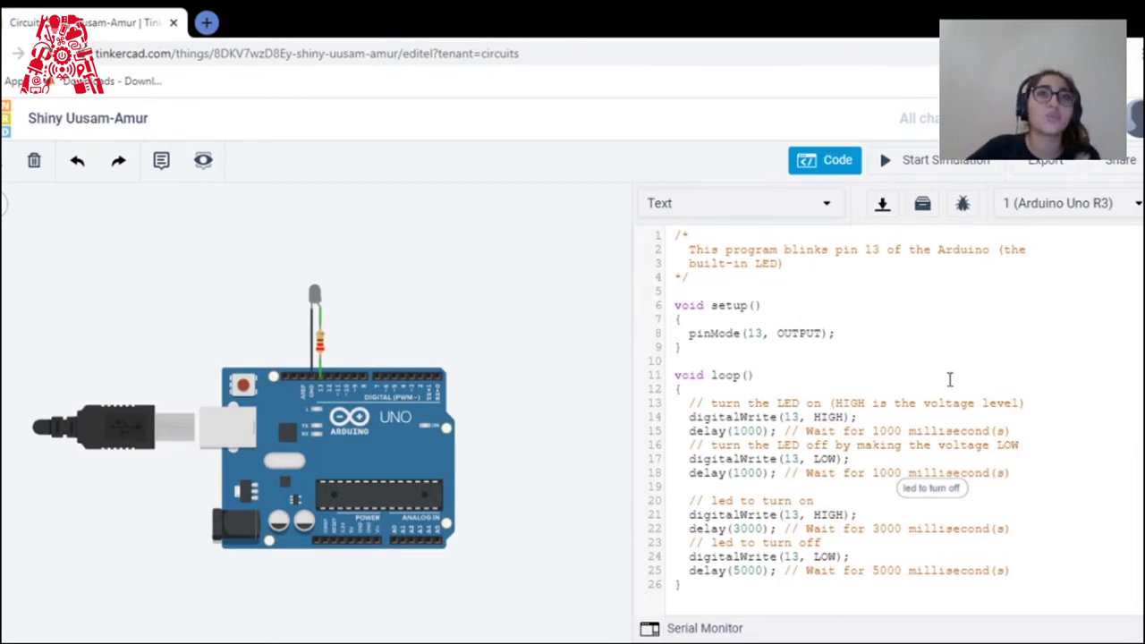
left_click(836, 166)
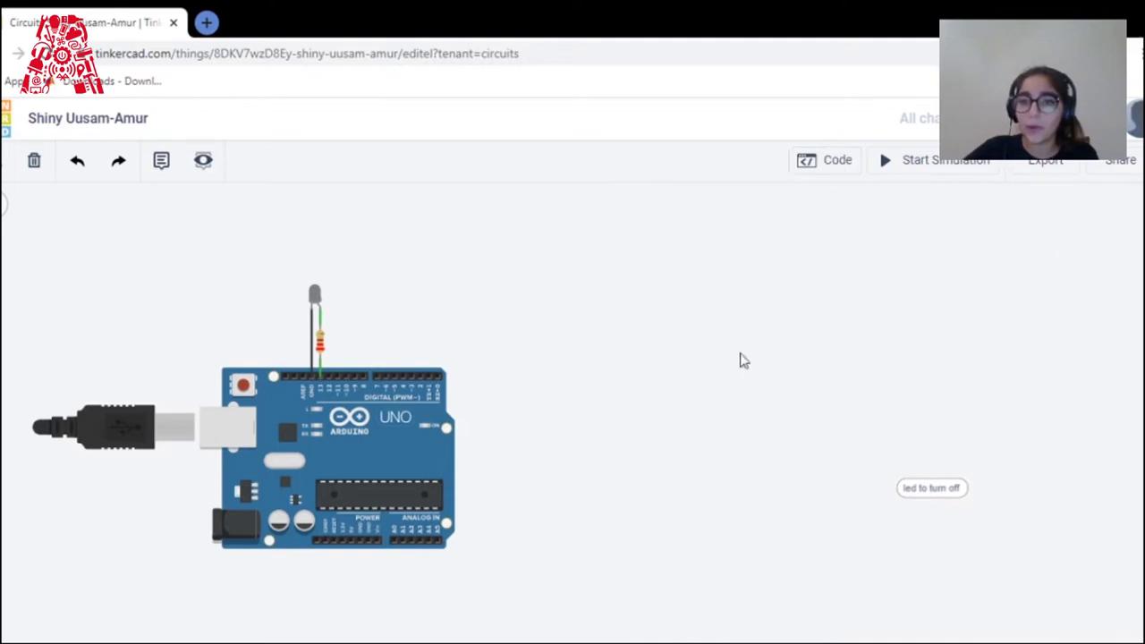
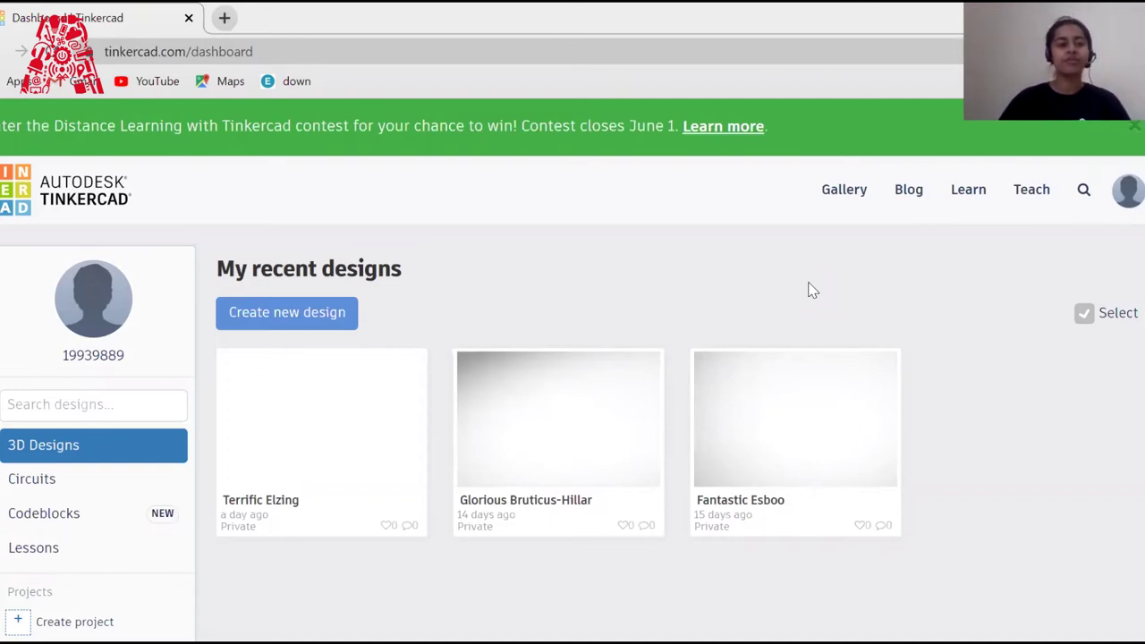
- Create a new circuit from the dashboard's Circuits section and place an Arduino Uno R3 on the left side of the workspace
left_click(69, 488)
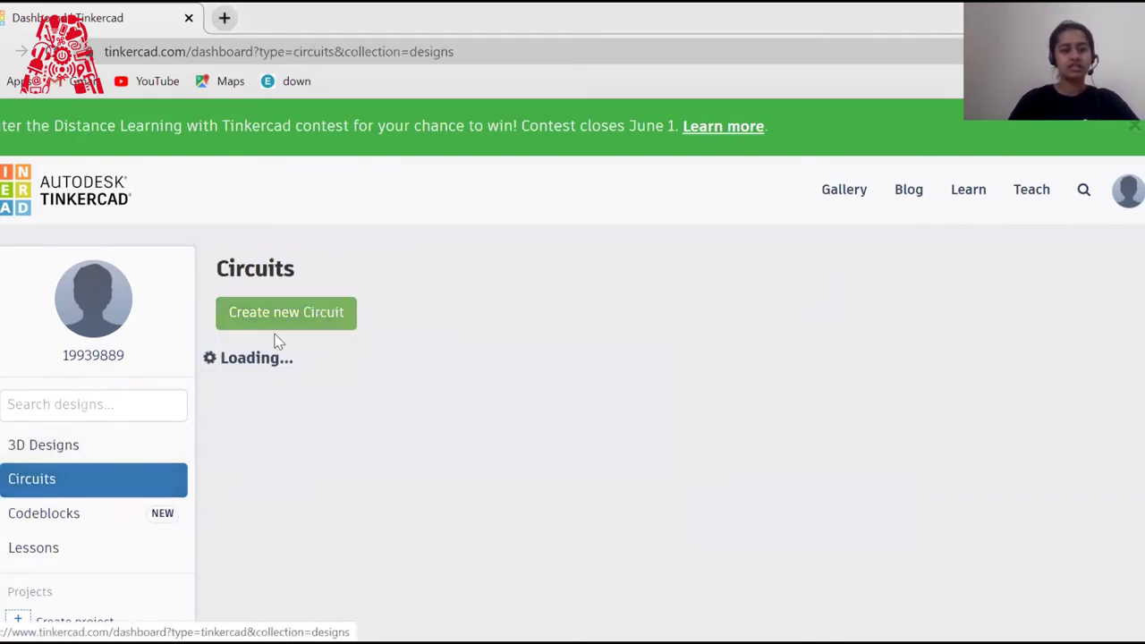
left_click(304, 313)
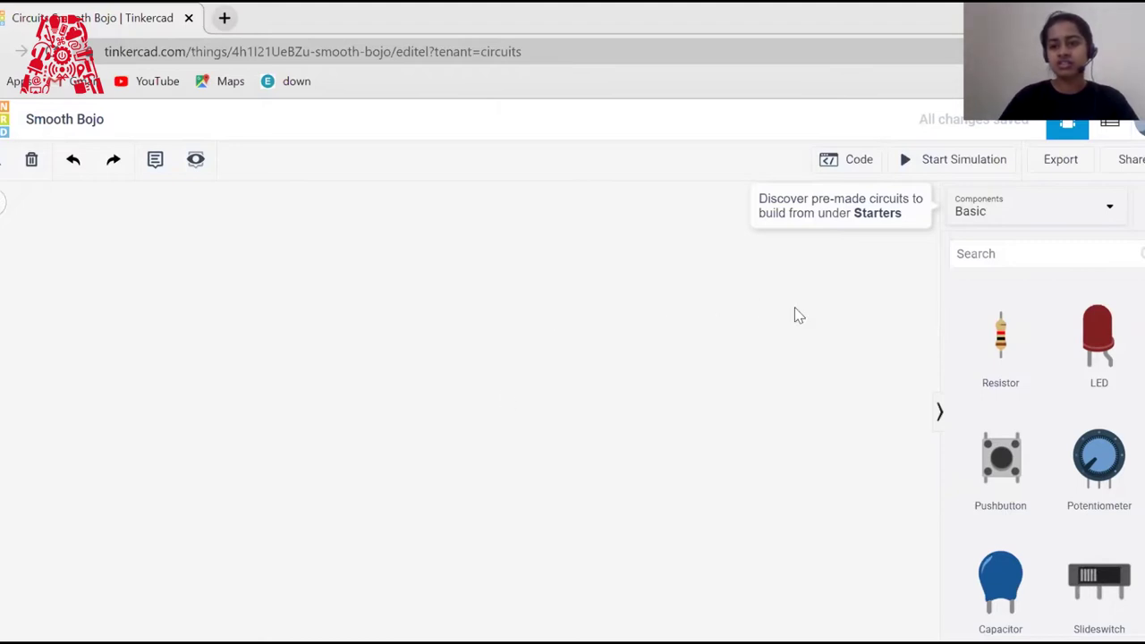
left_click(997, 258)
type("Arduino")
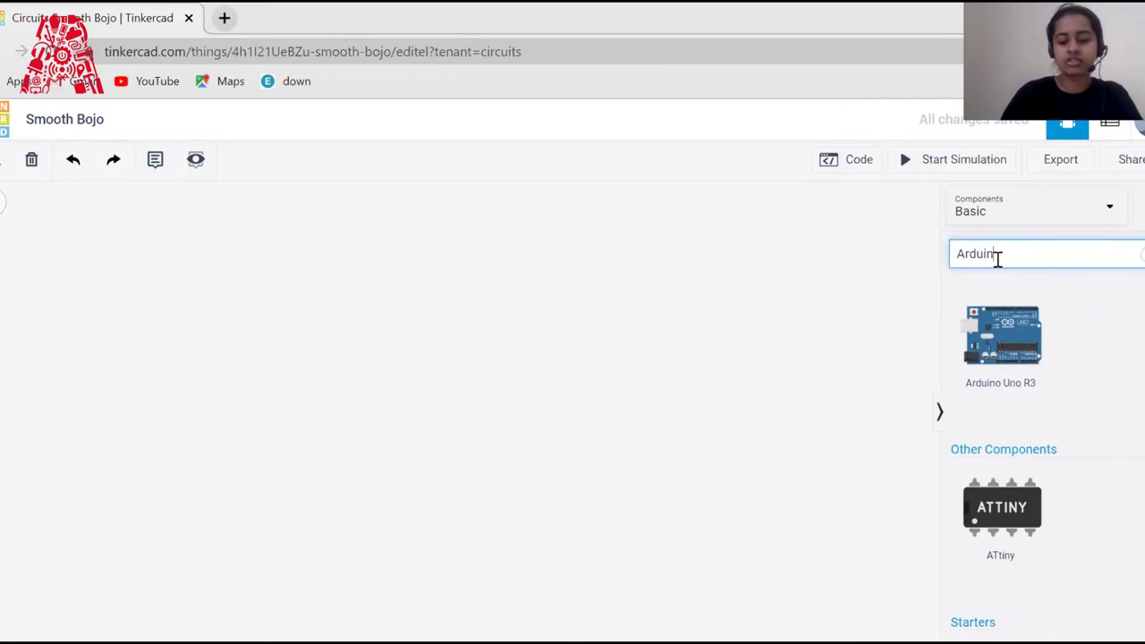
left_click_drag(1014, 339, 469, 354)
left_click_drag(377, 386, 202, 406)
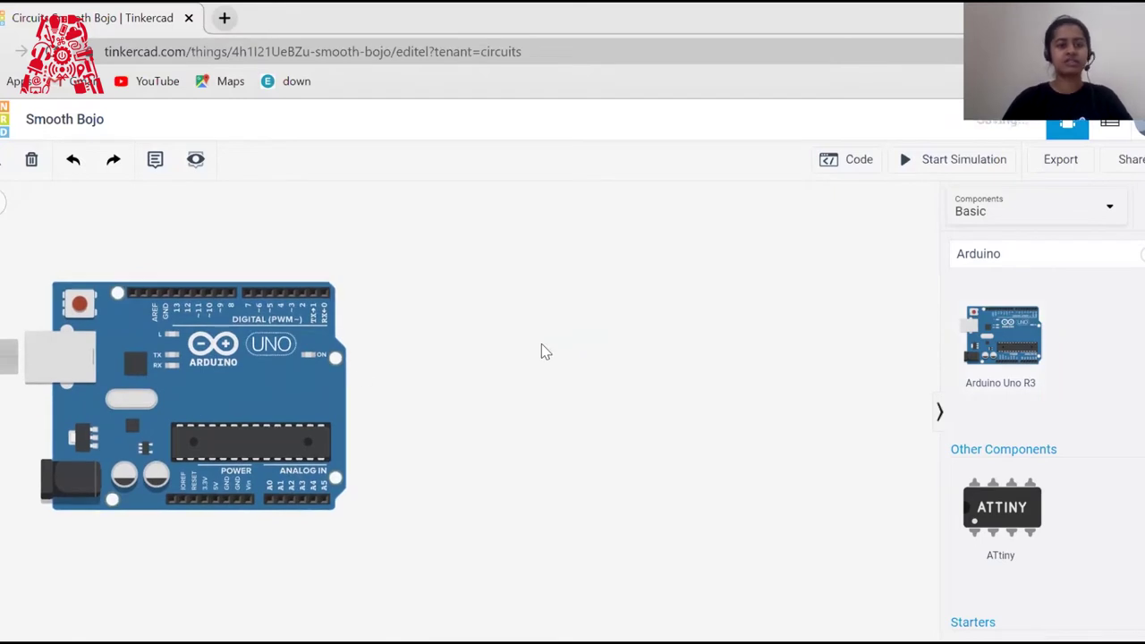
- Find the Breadboard Small component and place it to the right of the Arduino
left_click(1051, 259)
key("BackSpace")
key("BackSpace")
key("BackSpace")
key("BackSpace")
key("BackSpace")
key("BackSpace")
key("BackSpace")
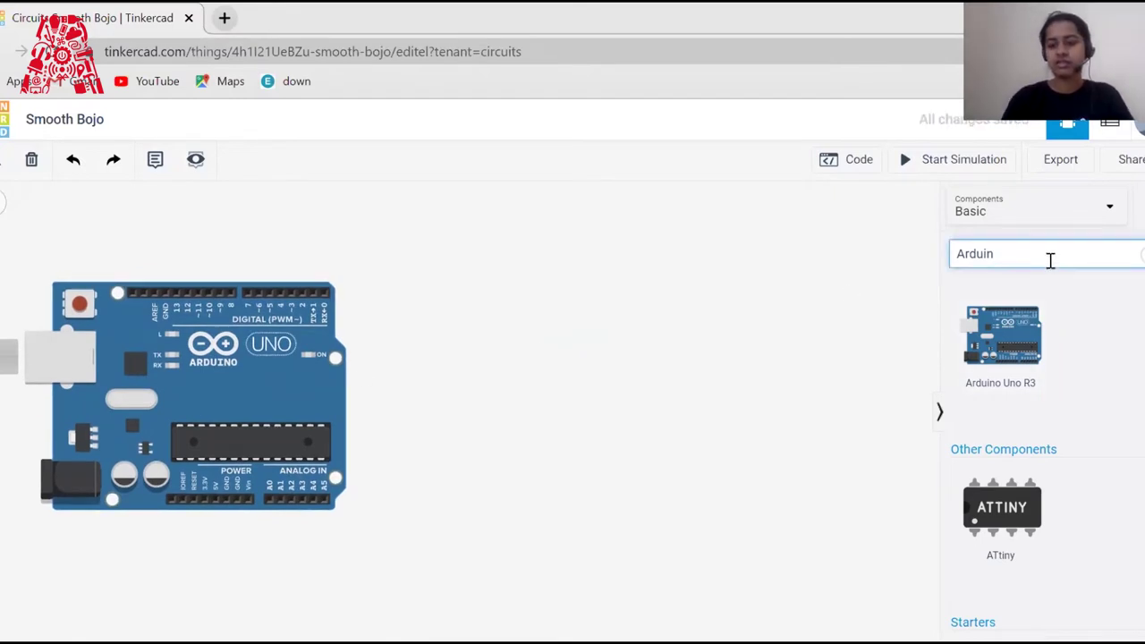
type("v")
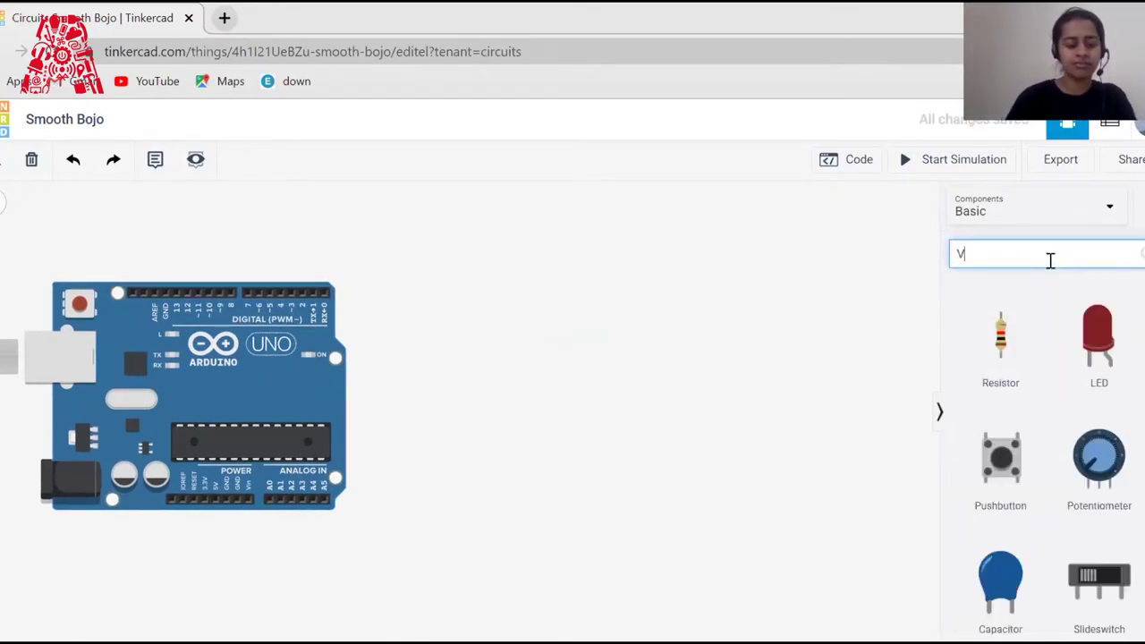
key("BackSpace")
type("Brea")
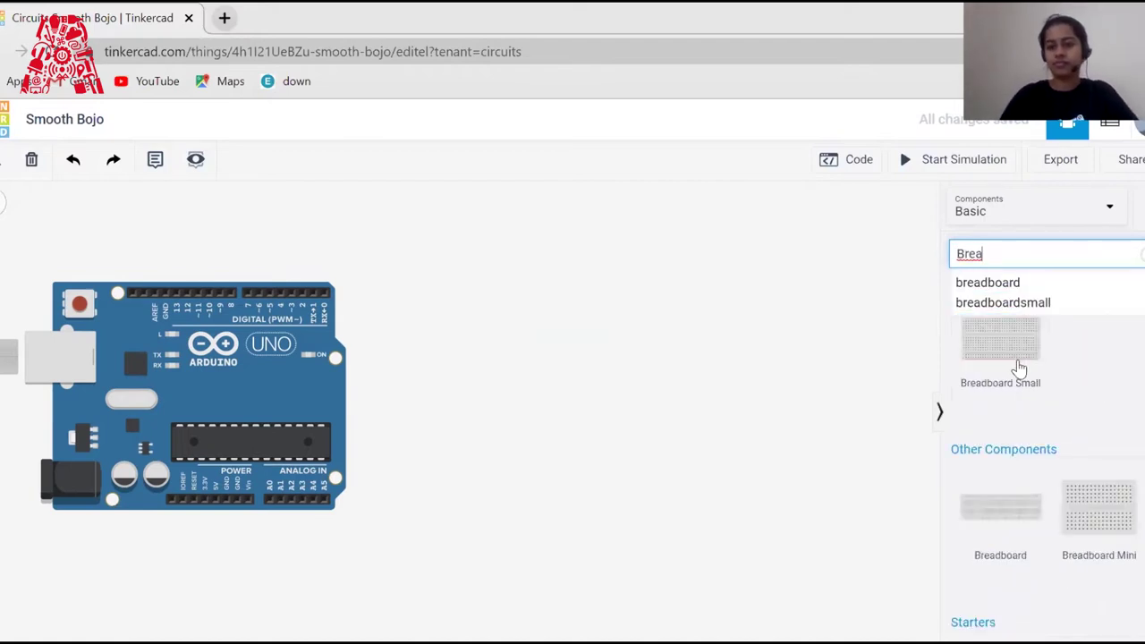
left_click_drag(1021, 367, 668, 396)
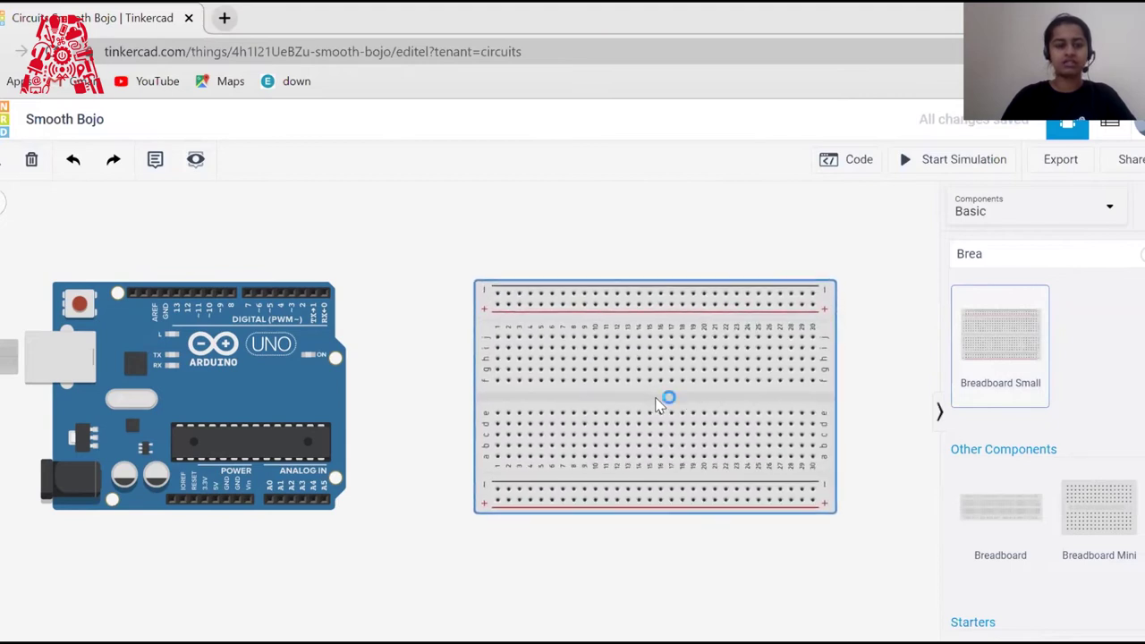
left_click(648, 540)
- Search the components for a buzzer and place a Piezo above the gap between the Arduino and the breadboard
left_click(1045, 258)
key("BackSpace")
key("BackSpace")
key("BackSpace")
key("BackSpace")
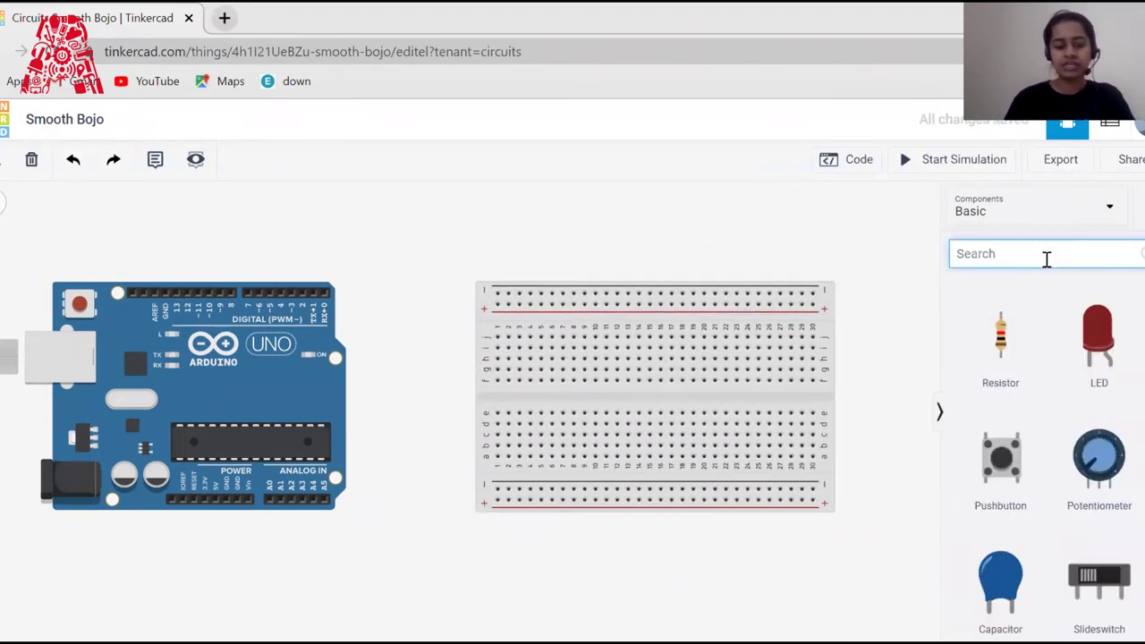
type("Buzze")
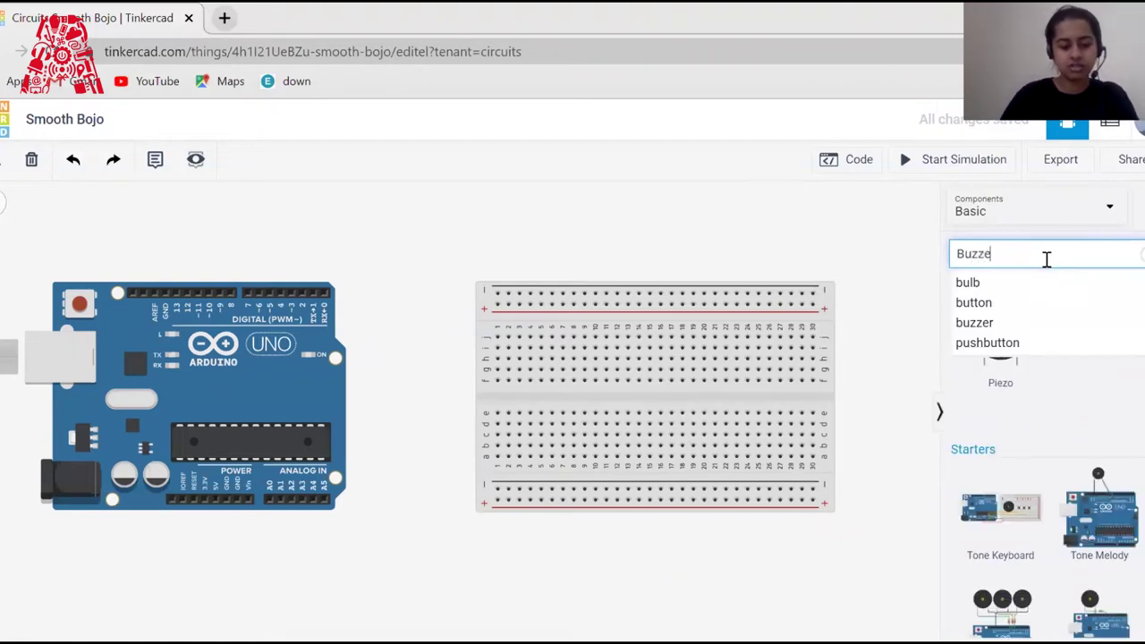
left_click_drag(1000, 376, 400, 309)
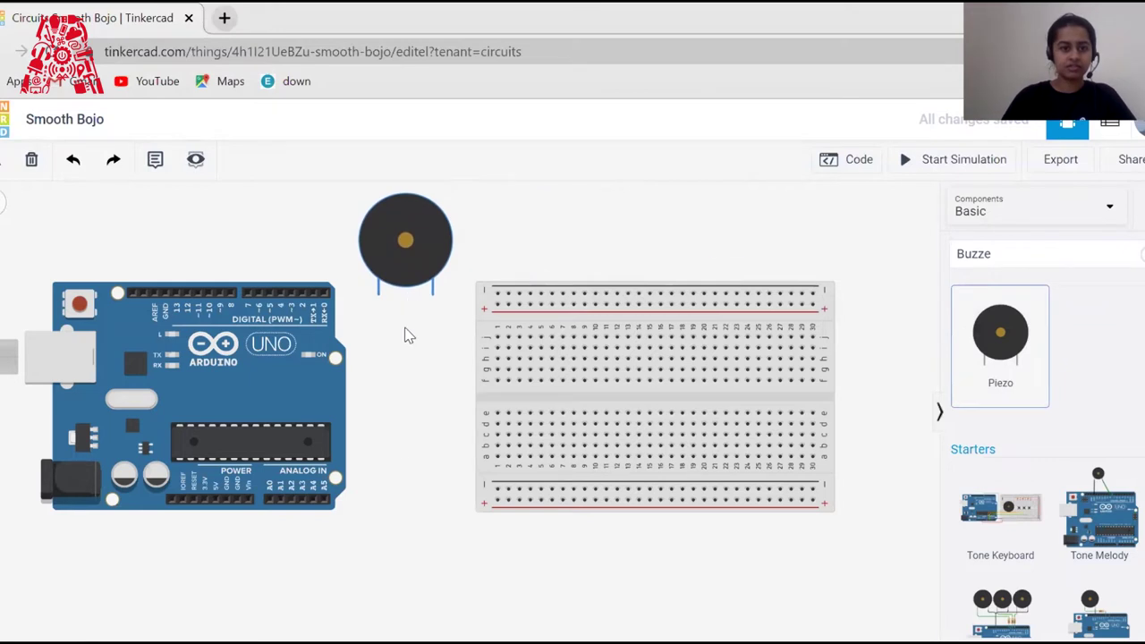
- Clear the component search and place seven pushbuttons in a row below the breadboard
left_click(404, 487)
left_click(1065, 256)
key("BackSpace")
key("BackSpace")
key("BackSpace")
key("BackSpace")
key("BackSpace")
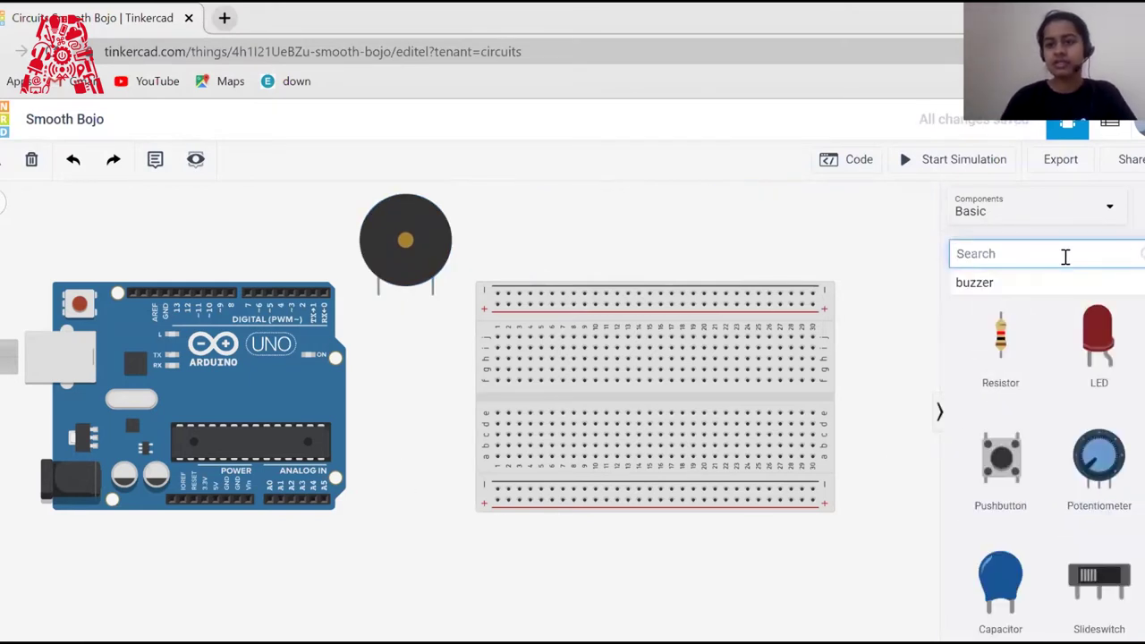
left_click_drag(1001, 456, 506, 565)
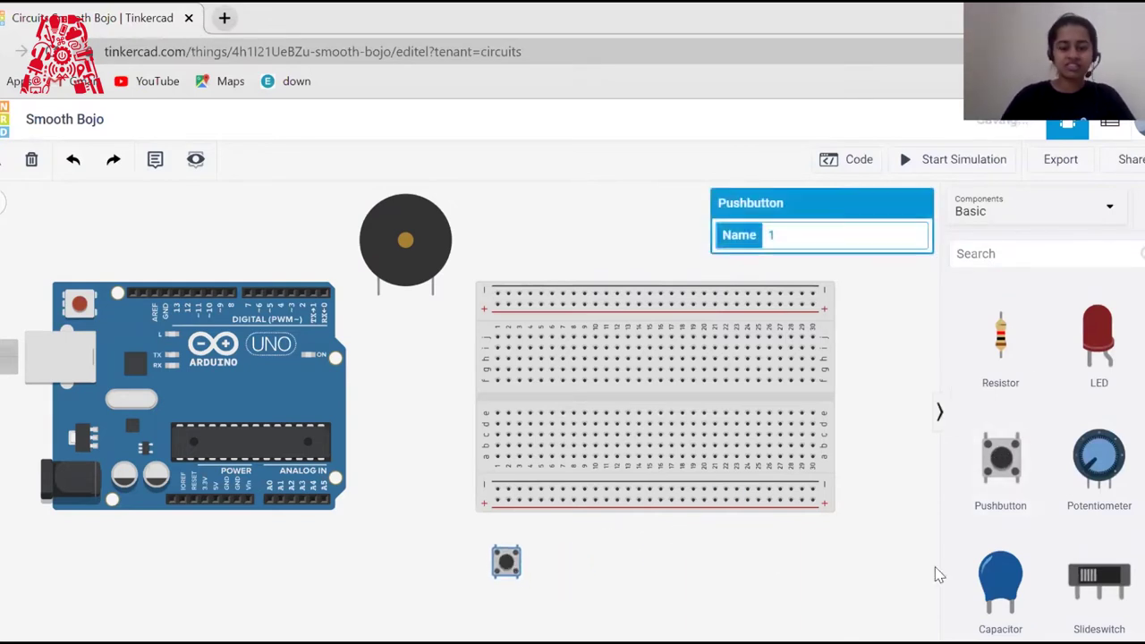
left_click_drag(1005, 472, 556, 567)
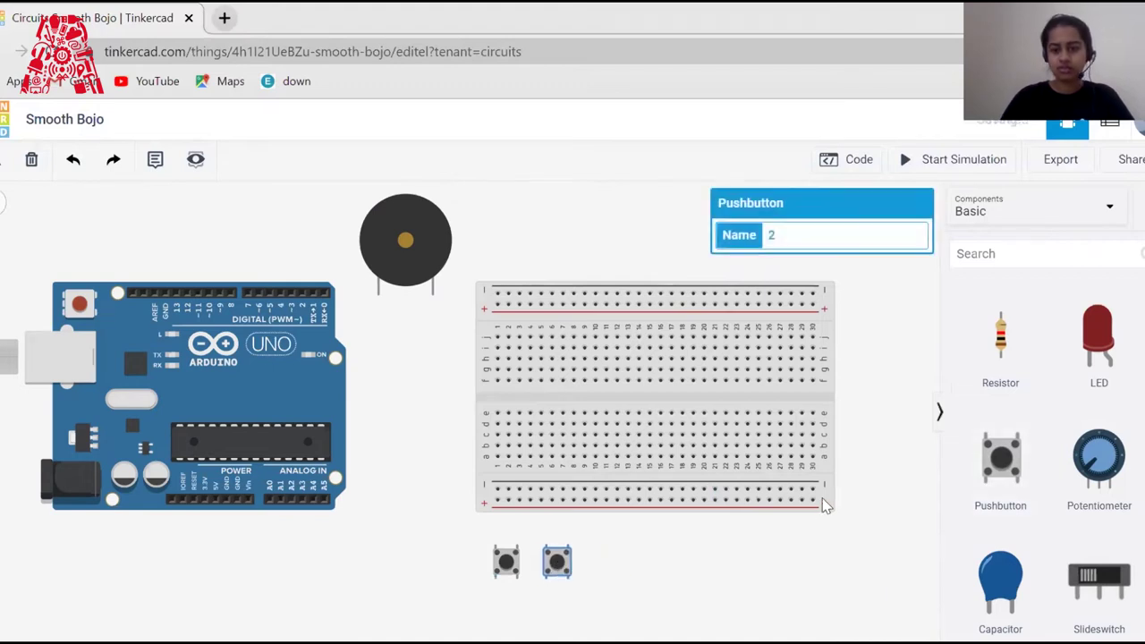
left_click_drag(1006, 456, 613, 565)
left_click_drag(1017, 475, 667, 563)
left_click_drag(988, 460, 720, 565)
left_click_drag(996, 471, 765, 567)
left_click_drag(999, 467, 814, 567)
- Place eight resistors in a row above the breadboard
left_click_drag(1004, 348, 524, 226)
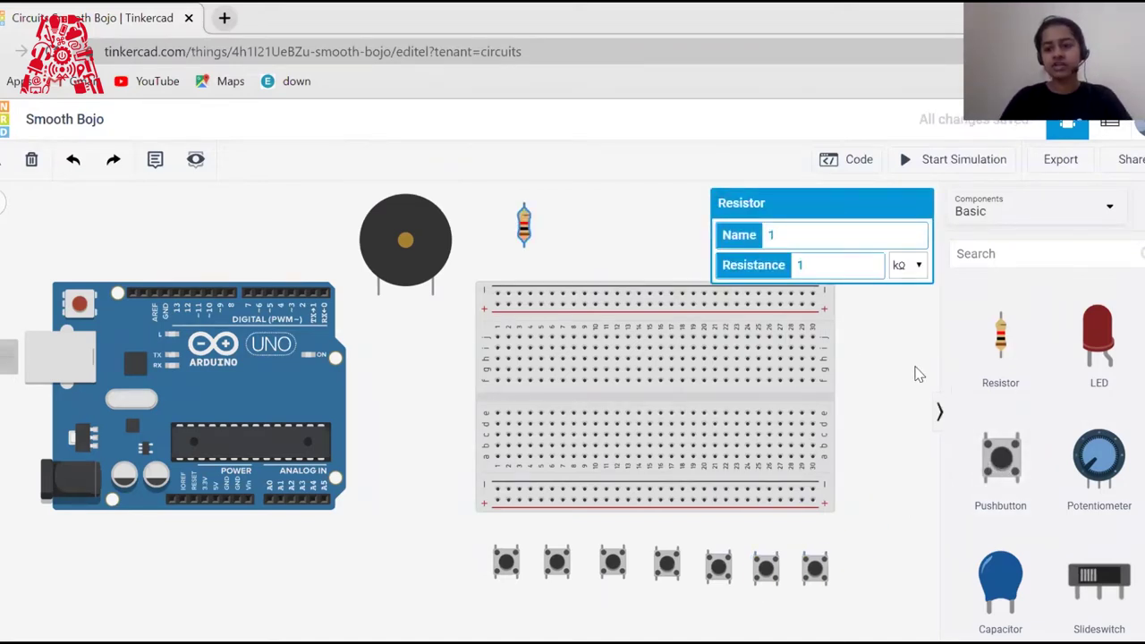
left_click_drag(1009, 352, 560, 220)
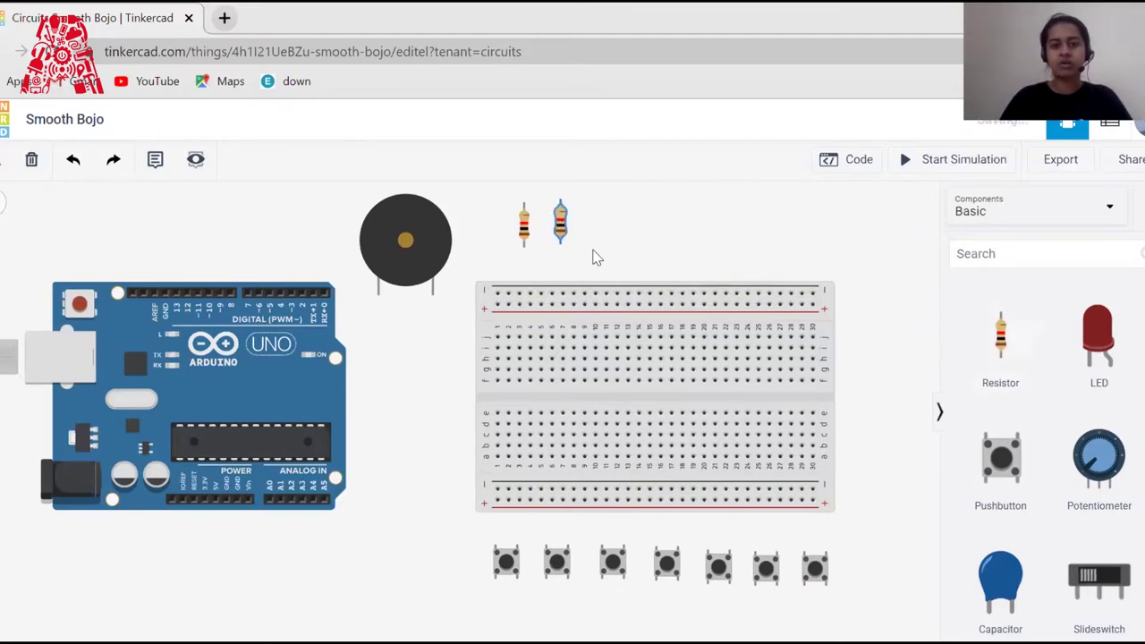
left_click_drag(1001, 355, 597, 229)
left_click_drag(1000, 356, 637, 229)
left_click_drag(999, 348, 680, 229)
left_click_drag(1000, 349, 732, 230)
left_click_drag(1006, 356, 779, 230)
left_click_drag(999, 335, 823, 235)
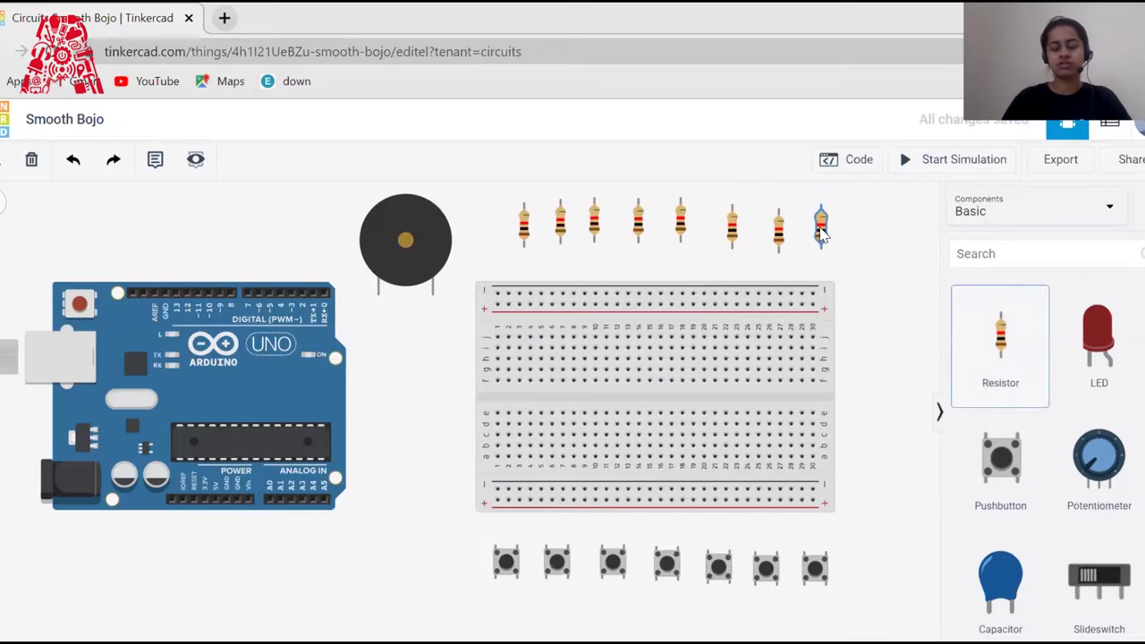
left_click(937, 355)
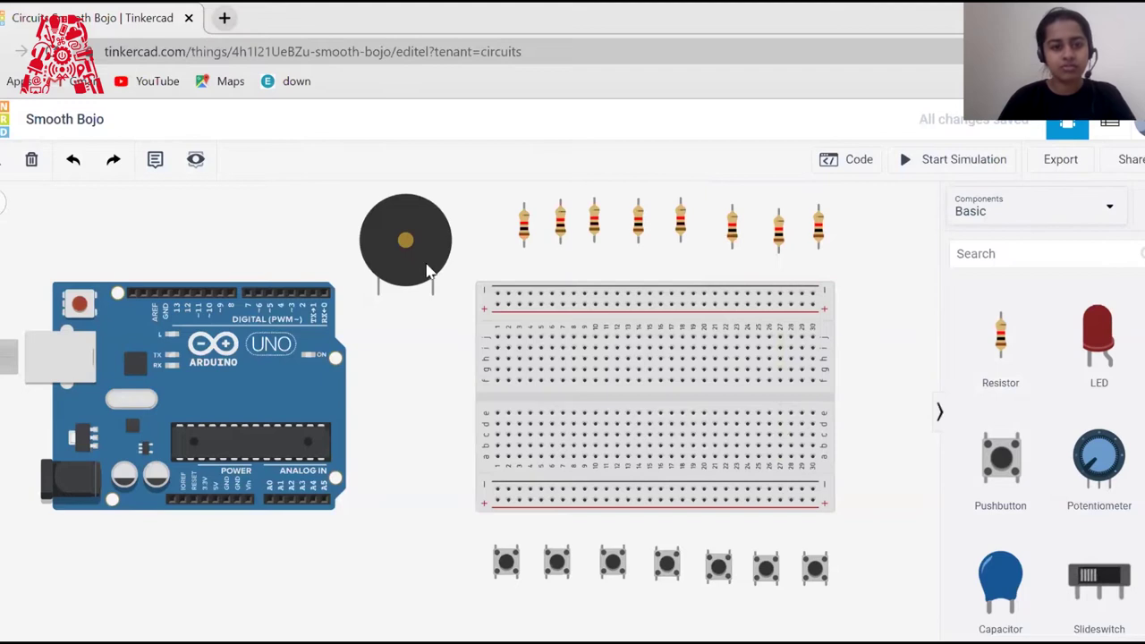
- Search the components for rgb and place an LED RGB above the Arduino, beside the piezo
left_click(1019, 255)
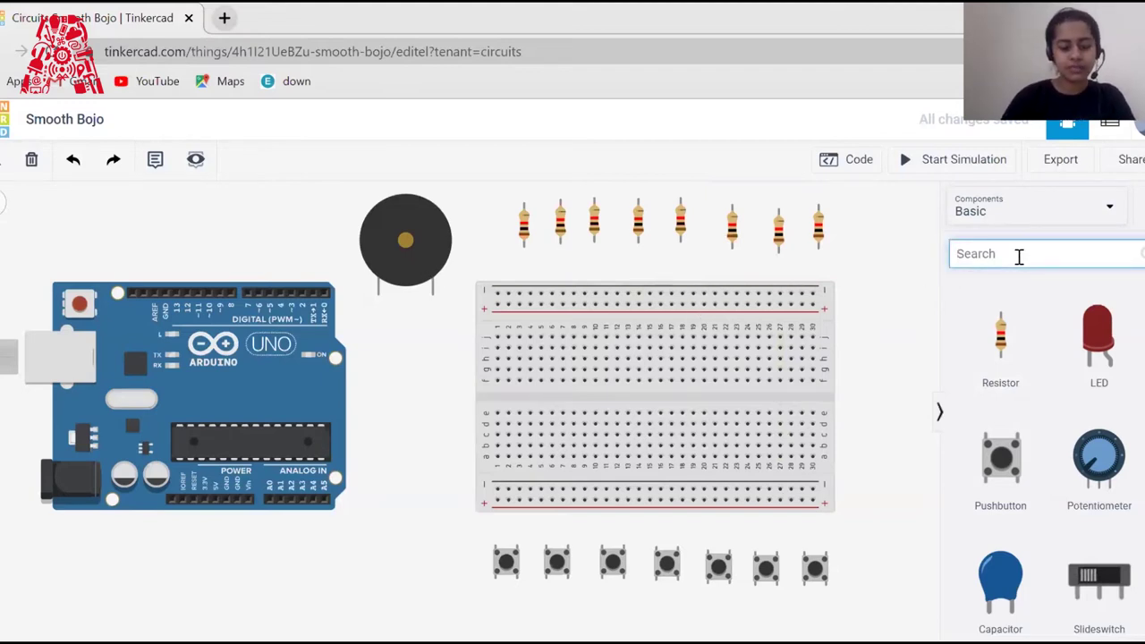
type("rgb")
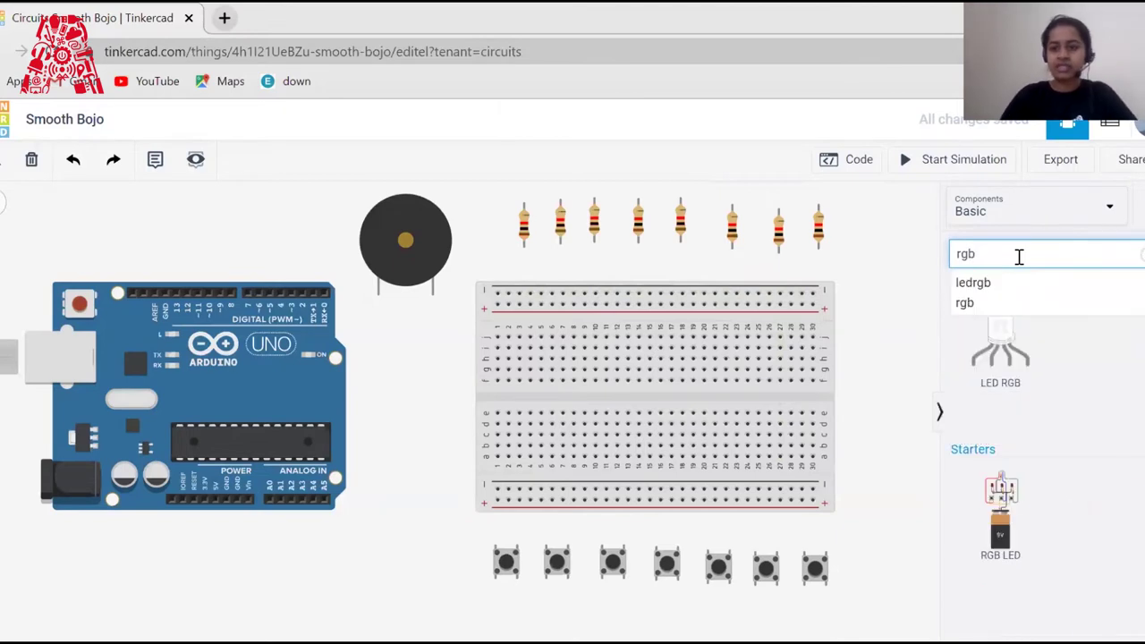
left_click_drag(1017, 358, 231, 249)
left_click(434, 457)
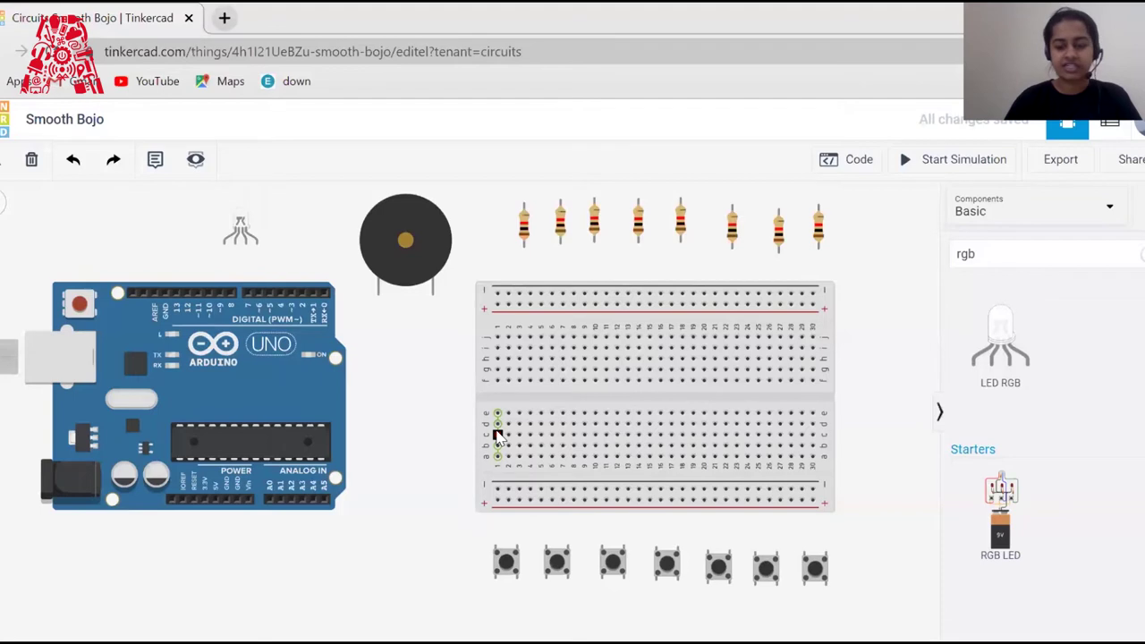
- Seat the seven pushbuttons across the breadboard's centre gap, four columns apart, from columns 2–4 to columns 26–28
left_click(504, 556)
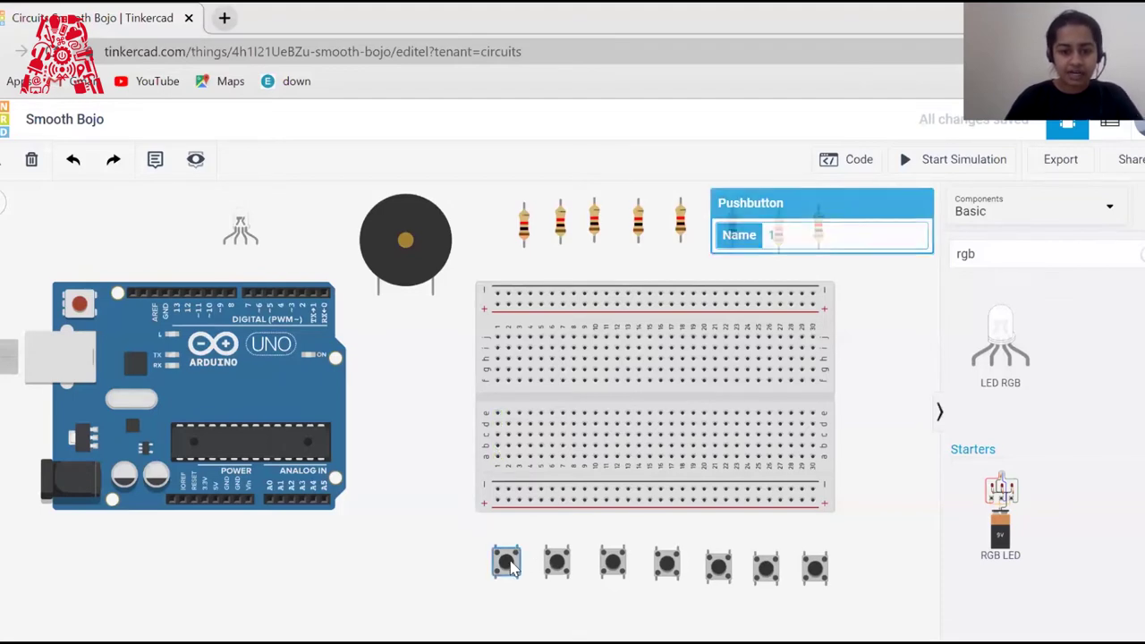
left_click_drag(502, 552, 517, 392)
left_click(488, 561)
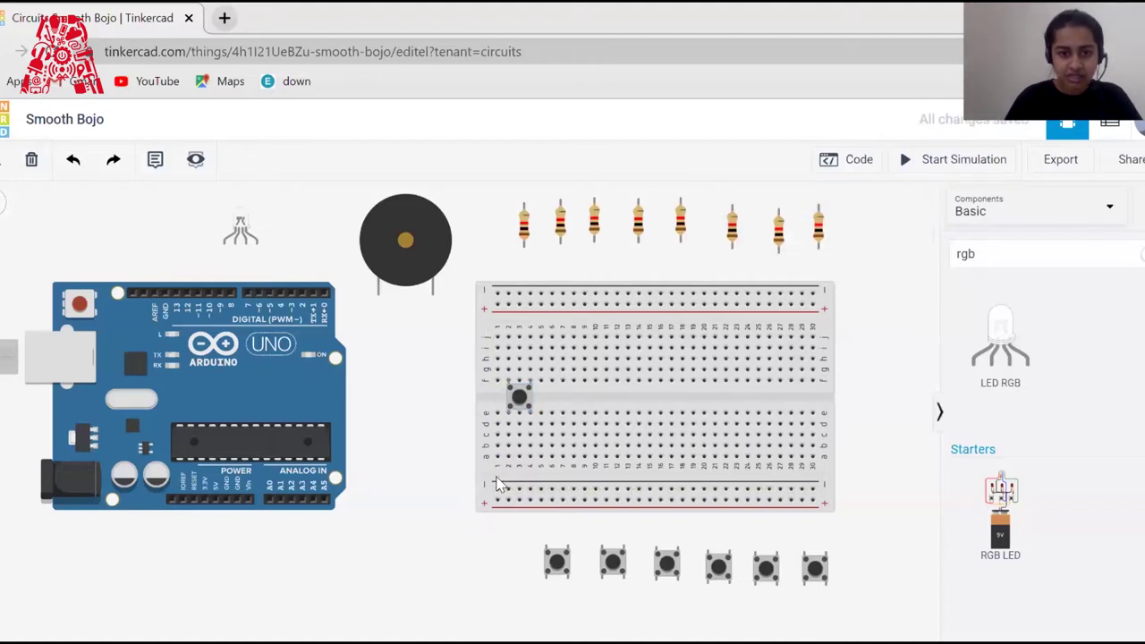
left_click_drag(564, 565, 571, 402)
left_click(592, 570)
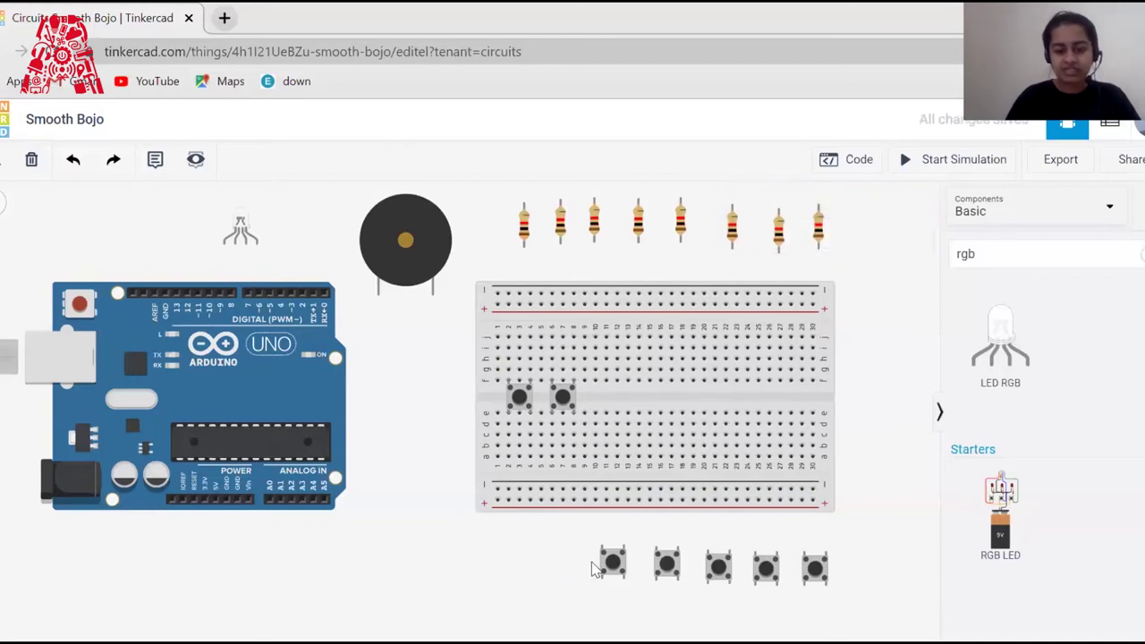
left_click_drag(613, 563, 606, 398)
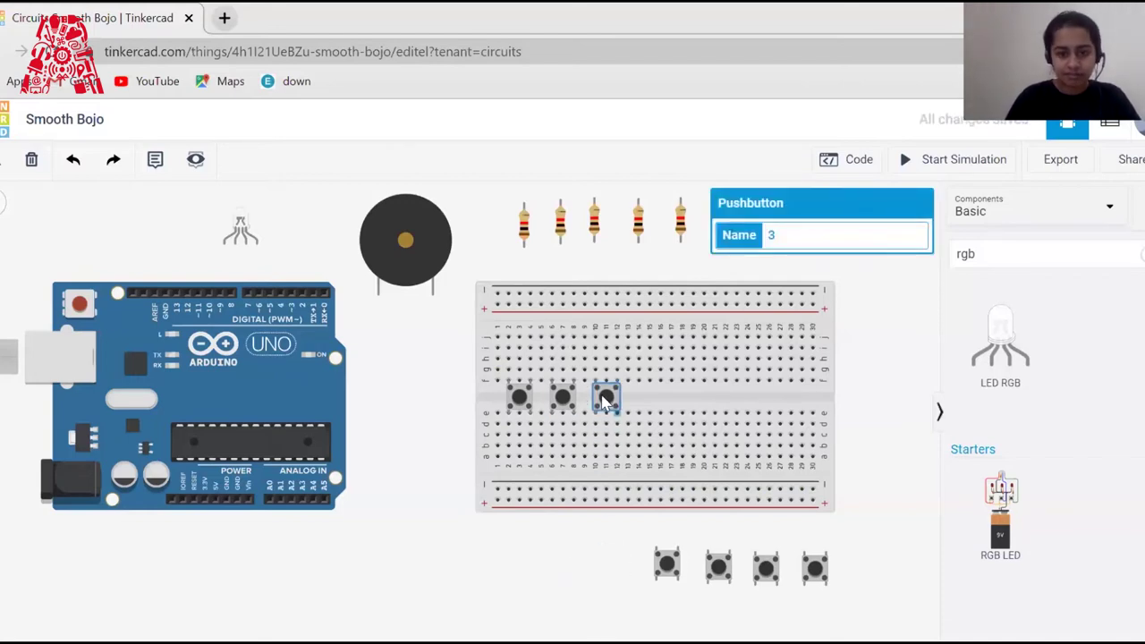
left_click(642, 561)
left_click_drag(666, 565, 649, 396)
left_click(642, 561)
left_click_drag(718, 565, 694, 395)
left_click(657, 578)
left_click_drag(766, 568, 747, 404)
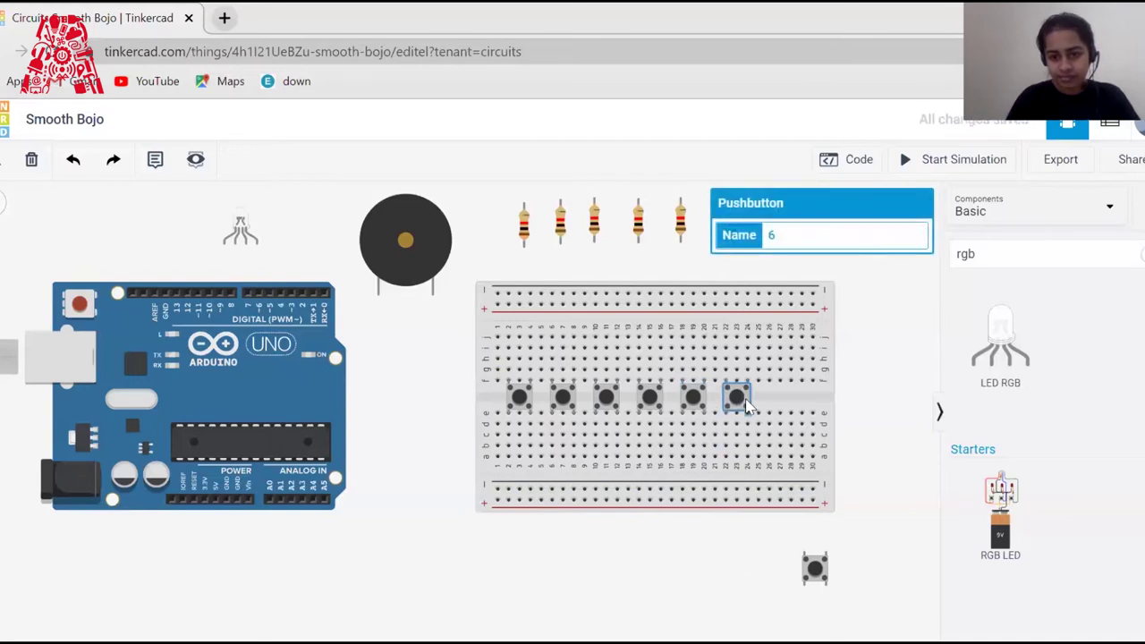
left_click(722, 580)
left_click_drag(813, 567, 780, 399)
left_click(721, 546)
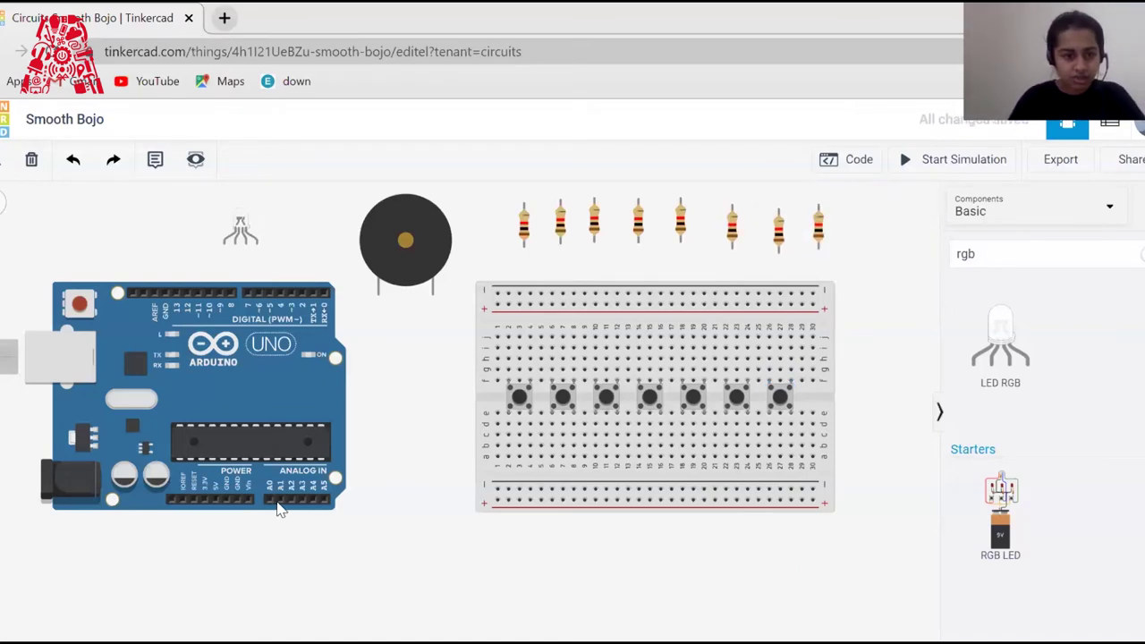
- Wire the Arduino's GND pin to the first hole of the breadboard's lower negative rail, routing the wire below the board
left_click(227, 501)
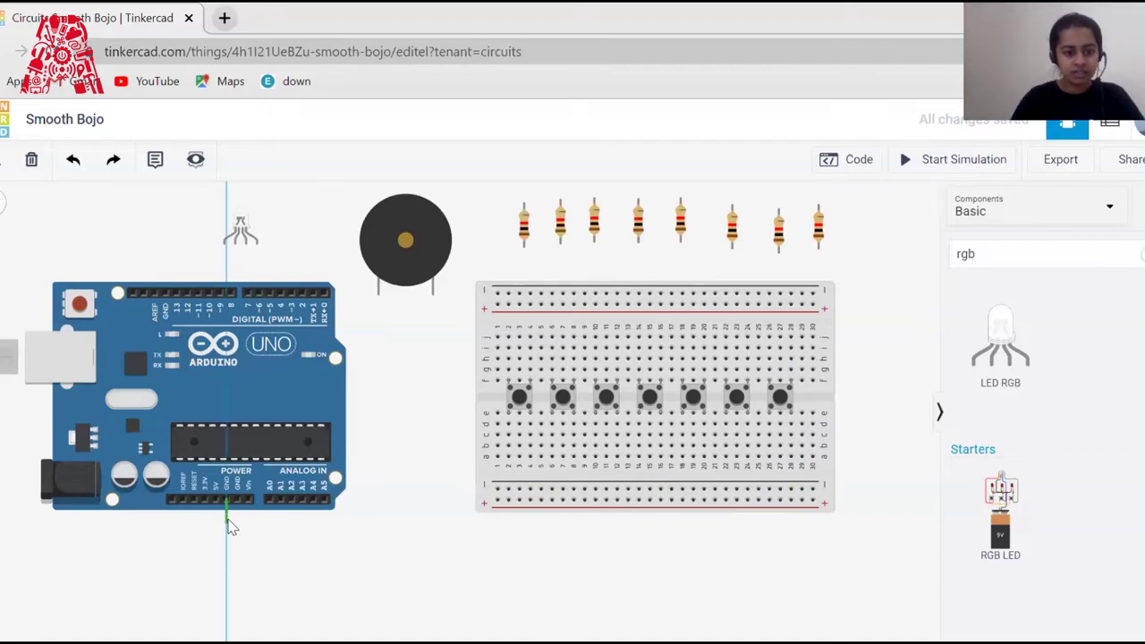
left_click(228, 518)
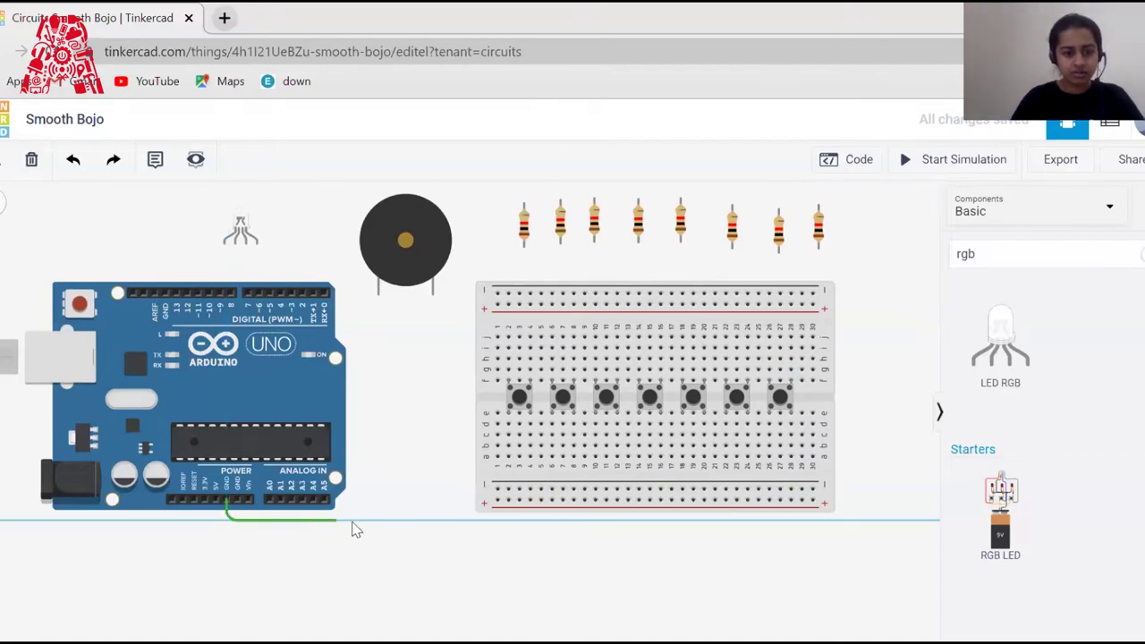
left_click(456, 520)
left_click(456, 491)
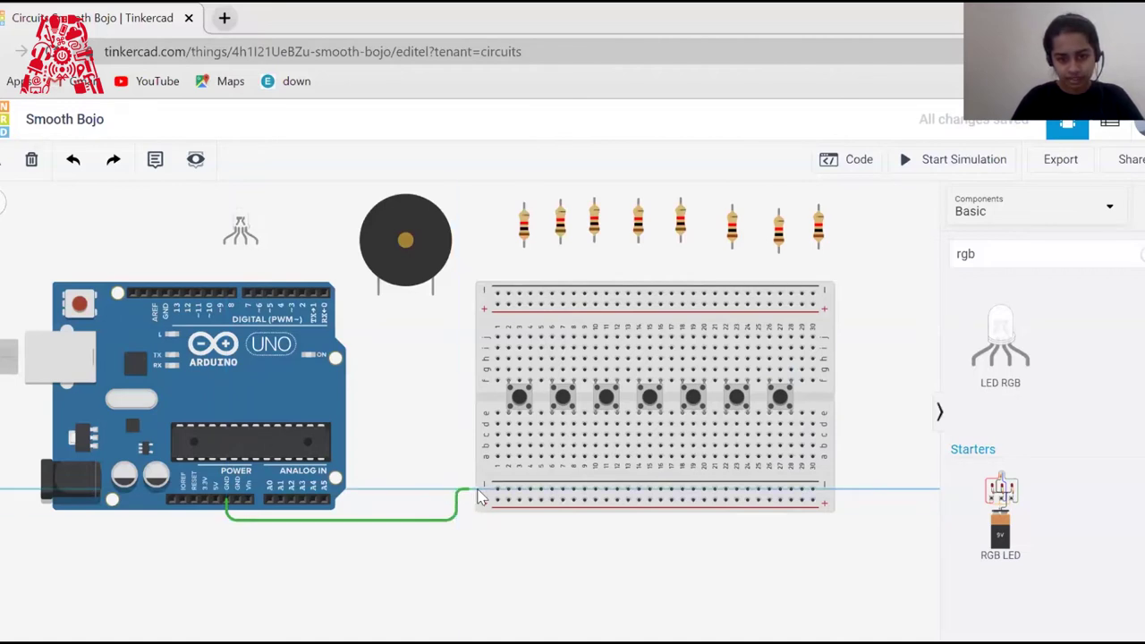
left_click(497, 490)
left_click(486, 549)
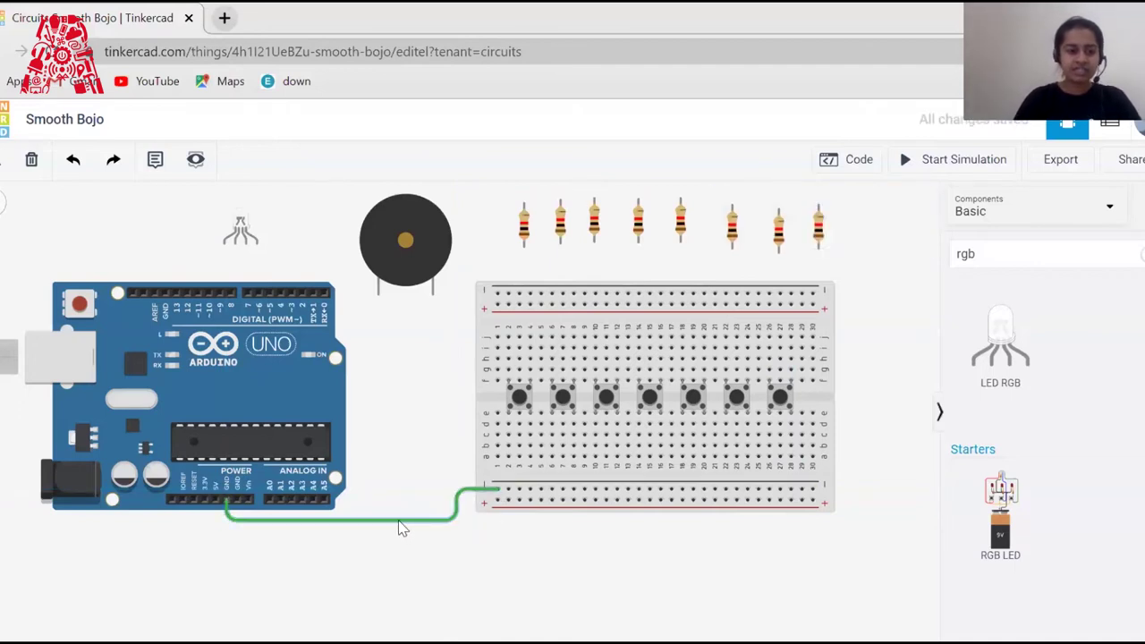
- Wire the Arduino's 5V pin to the first hole of the lower positive rail and colour the wire red
left_click(214, 501)
left_click(219, 526)
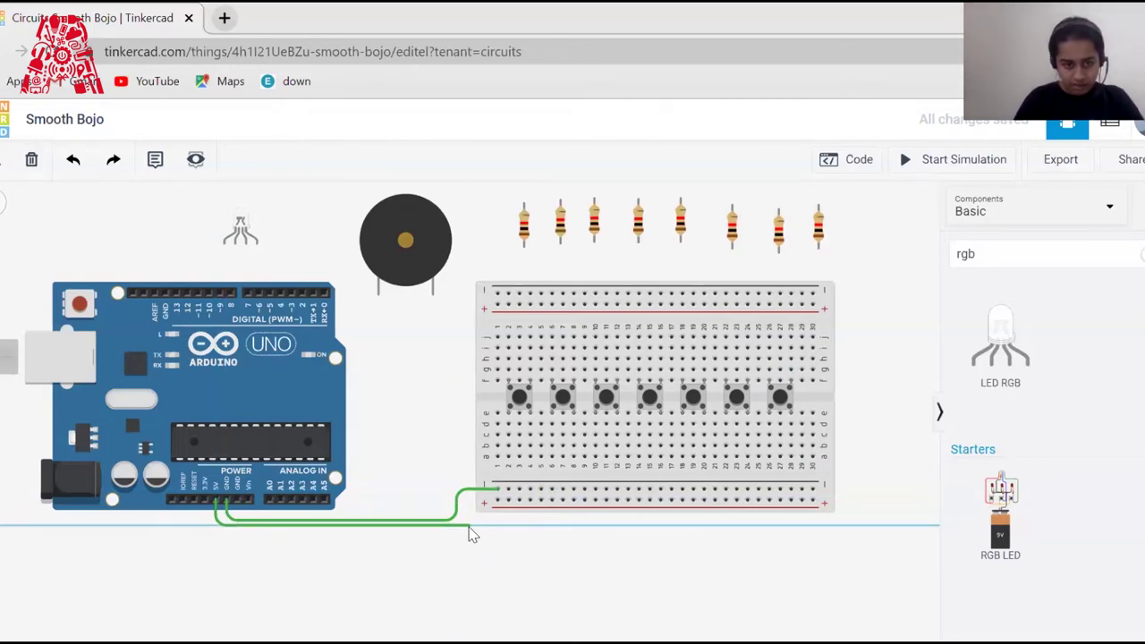
left_click(468, 524)
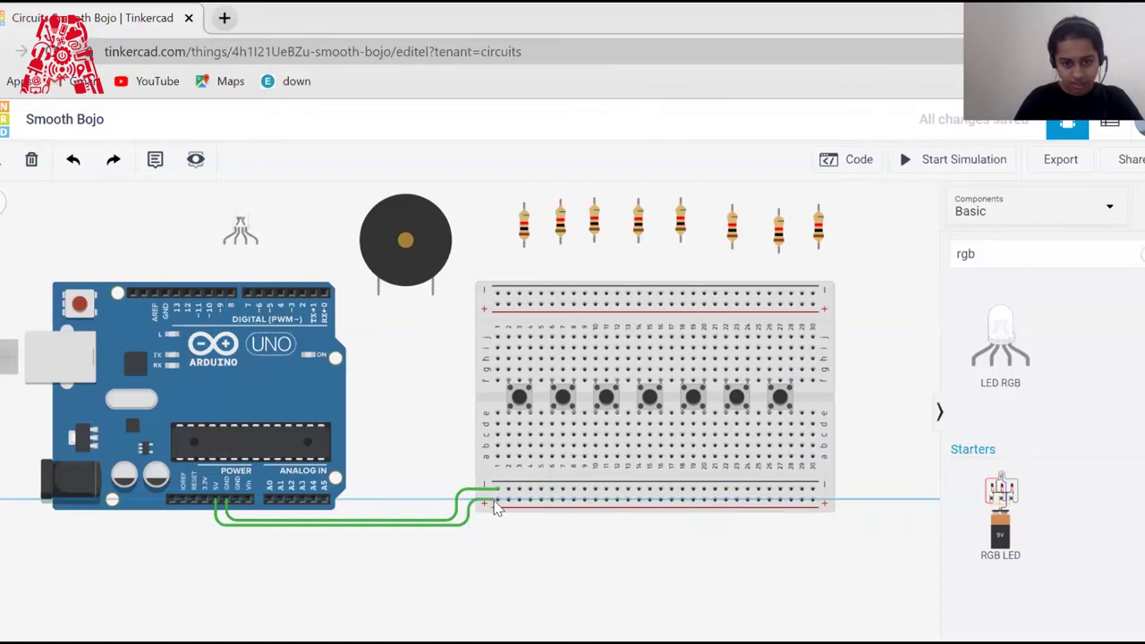
left_click(496, 499)
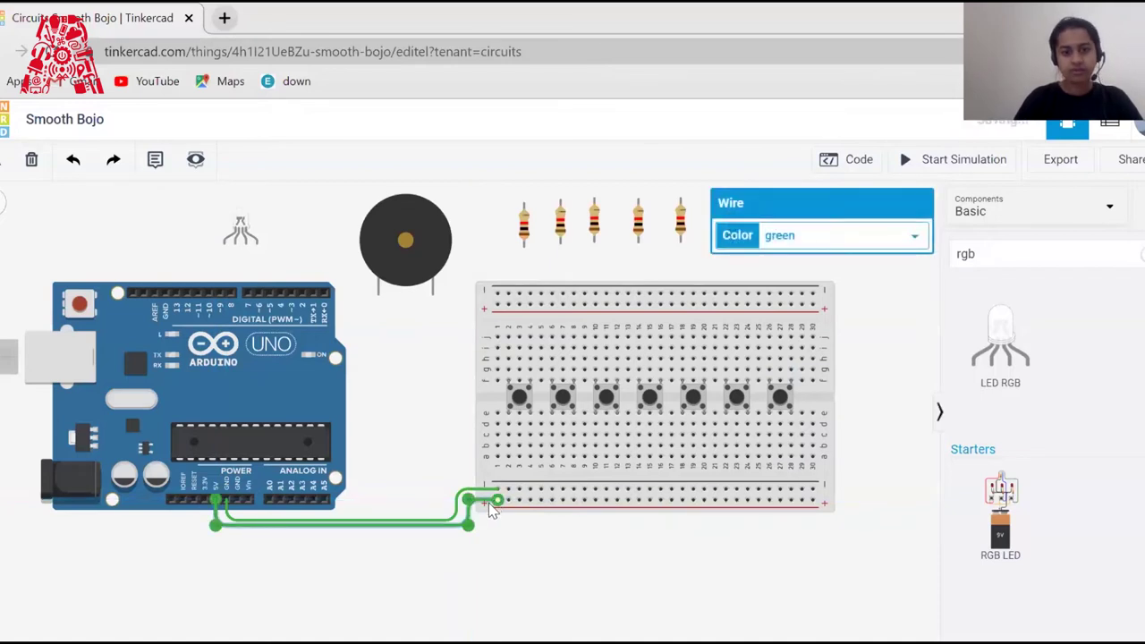
left_click(854, 237)
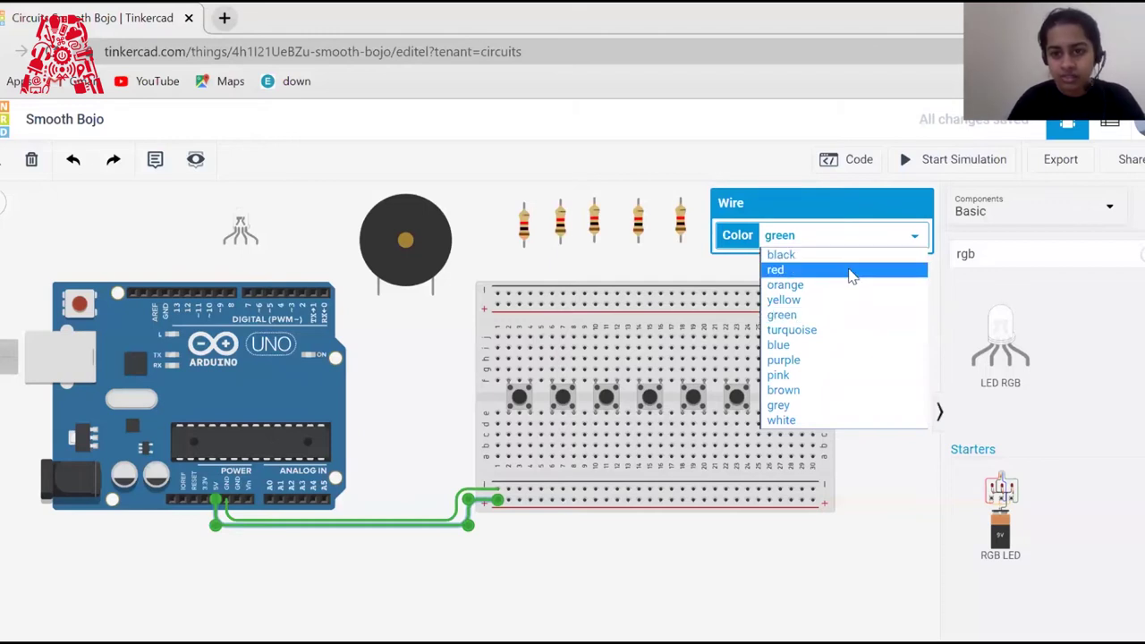
left_click(852, 271)
left_click(870, 312)
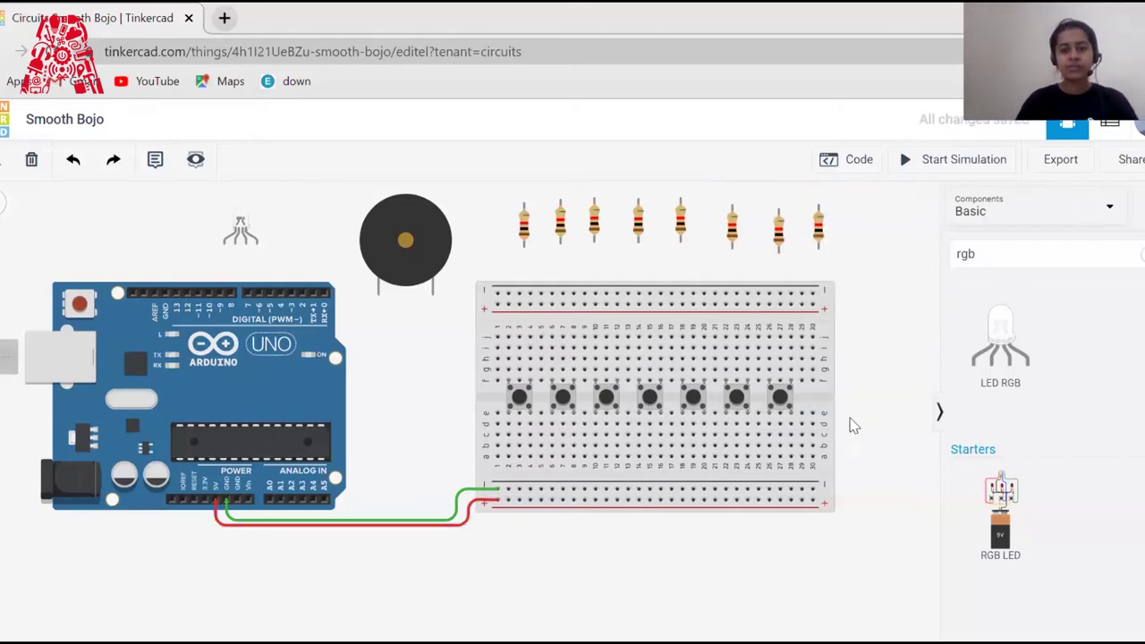
- Join the lower and upper negative rails with a wire around the breadboard's right end
left_click(813, 490)
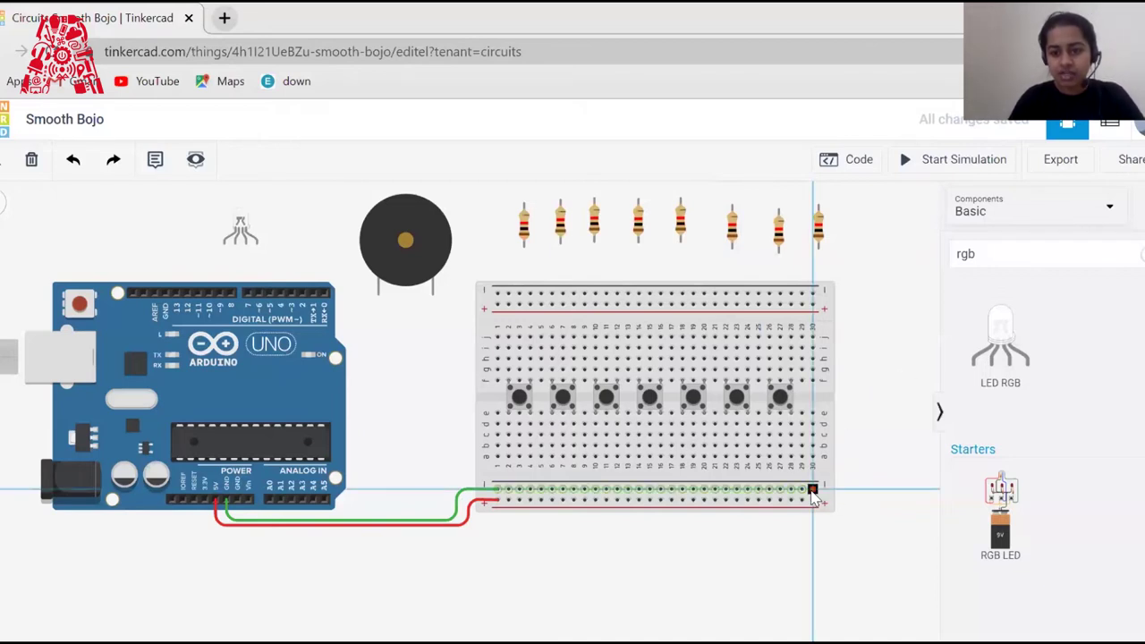
left_click(838, 491)
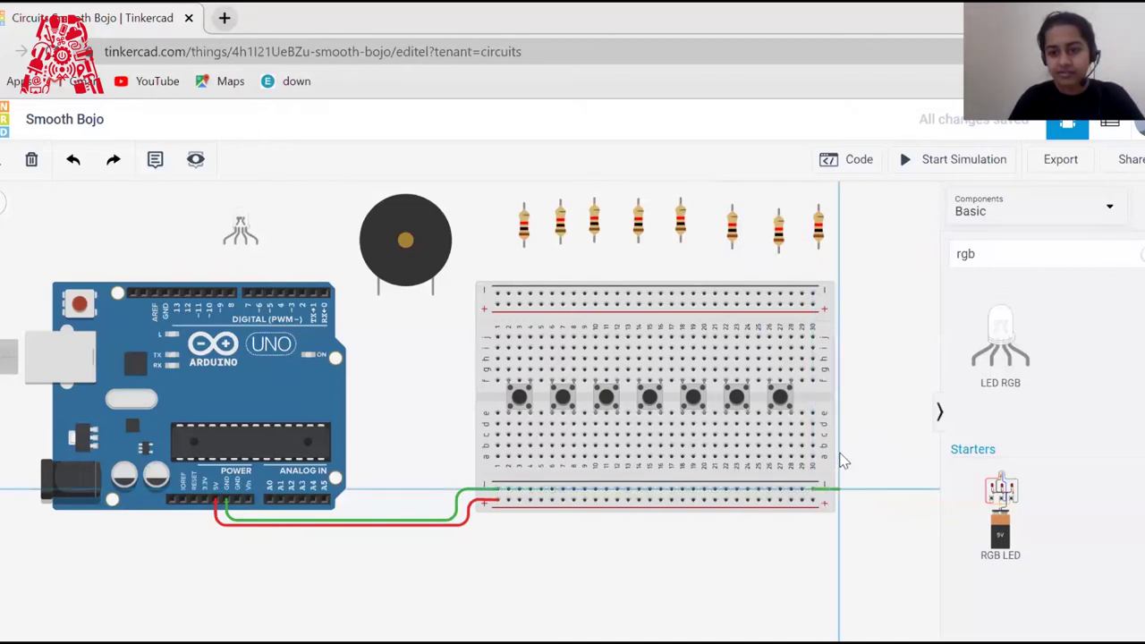
left_click(839, 293)
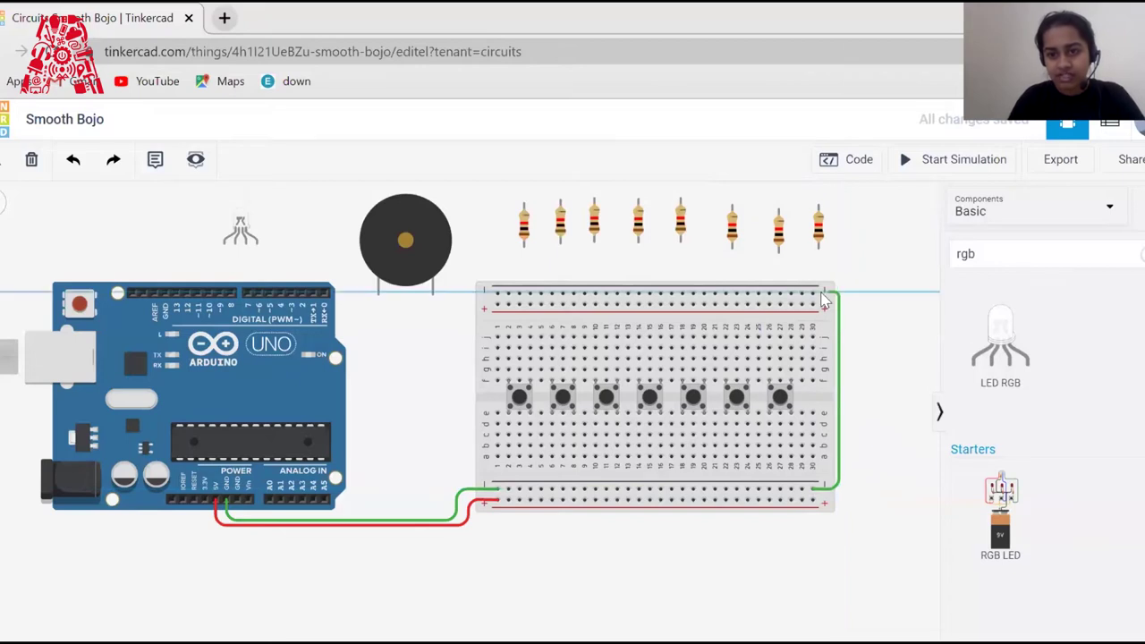
left_click(813, 294)
left_click(891, 320)
- Join the upper and lower positive rails around the breadboard's right end and colour that wire red
left_click(813, 302)
left_click(846, 306)
left_click(841, 500)
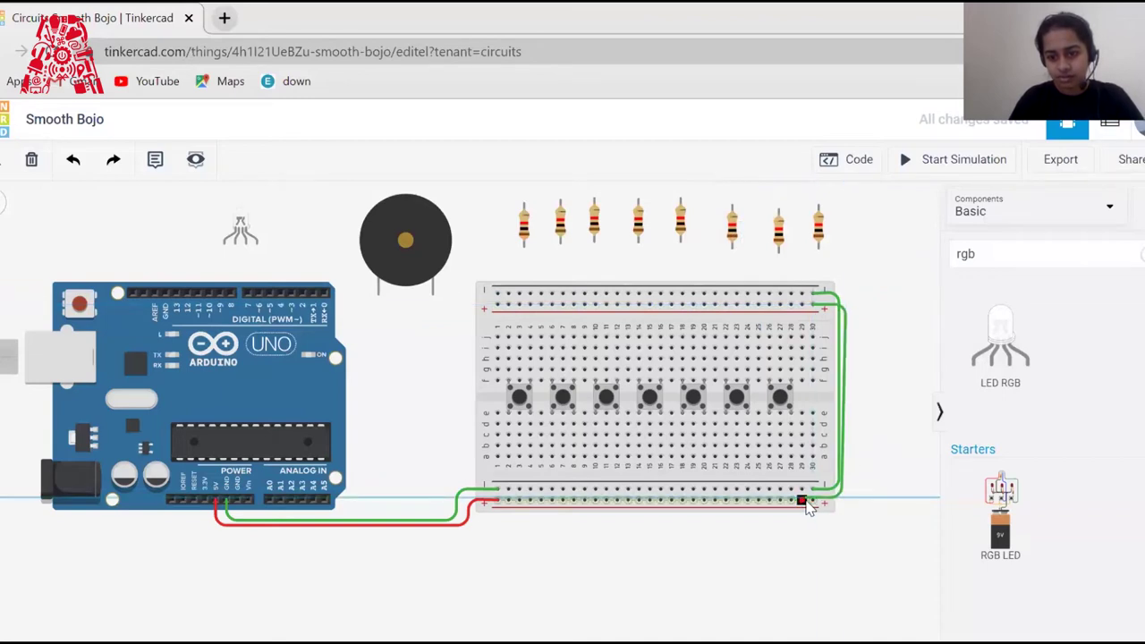
left_click(814, 503)
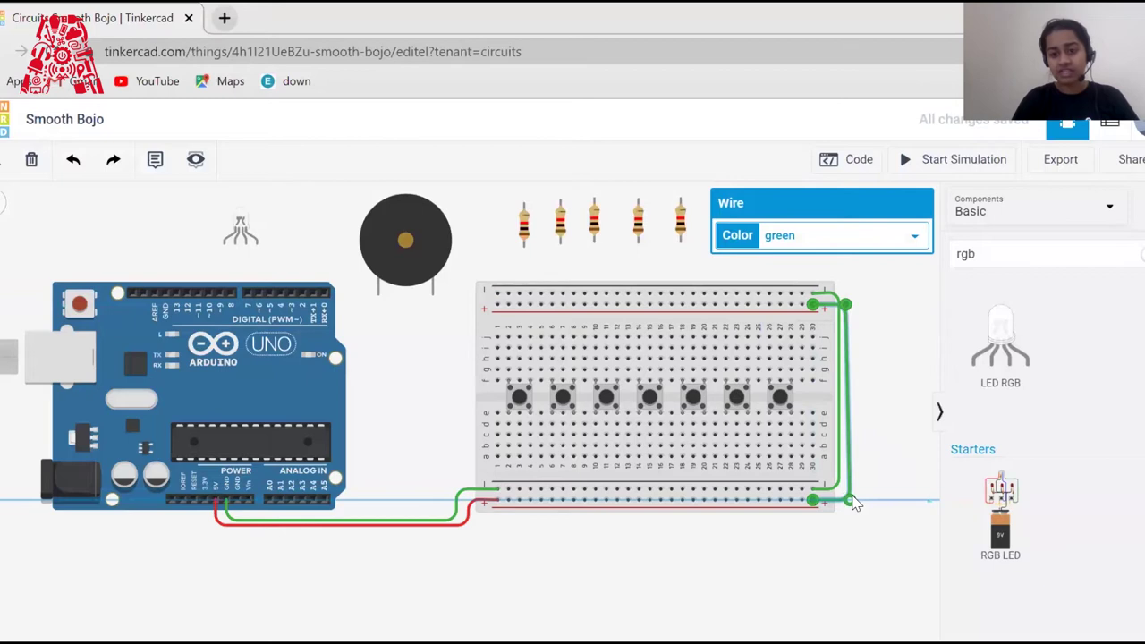
left_click(817, 235)
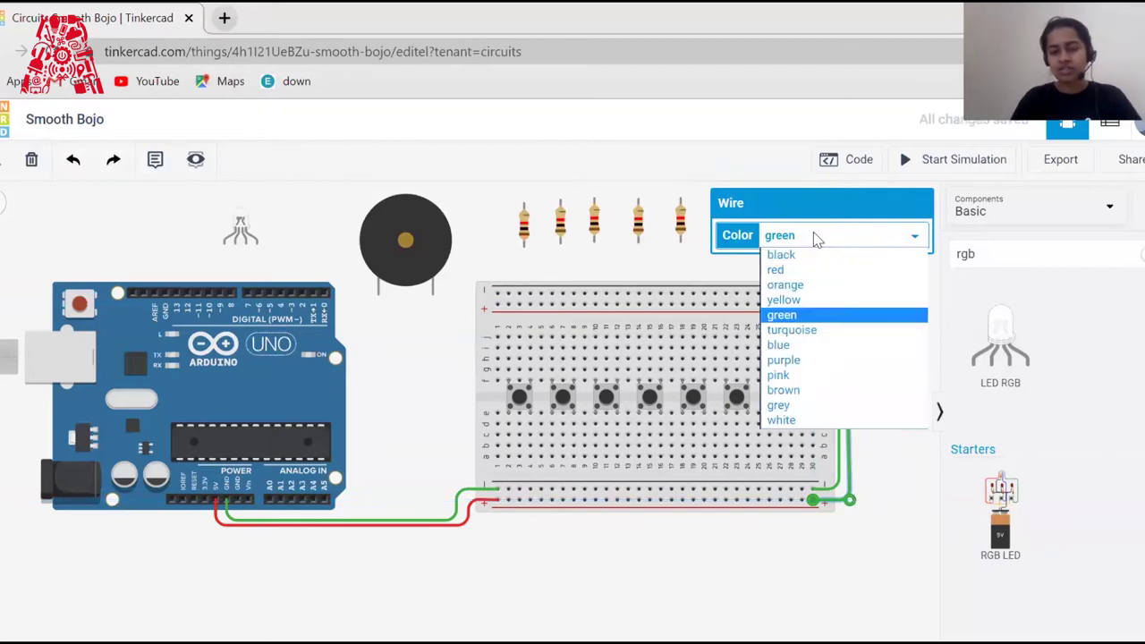
left_click(823, 270)
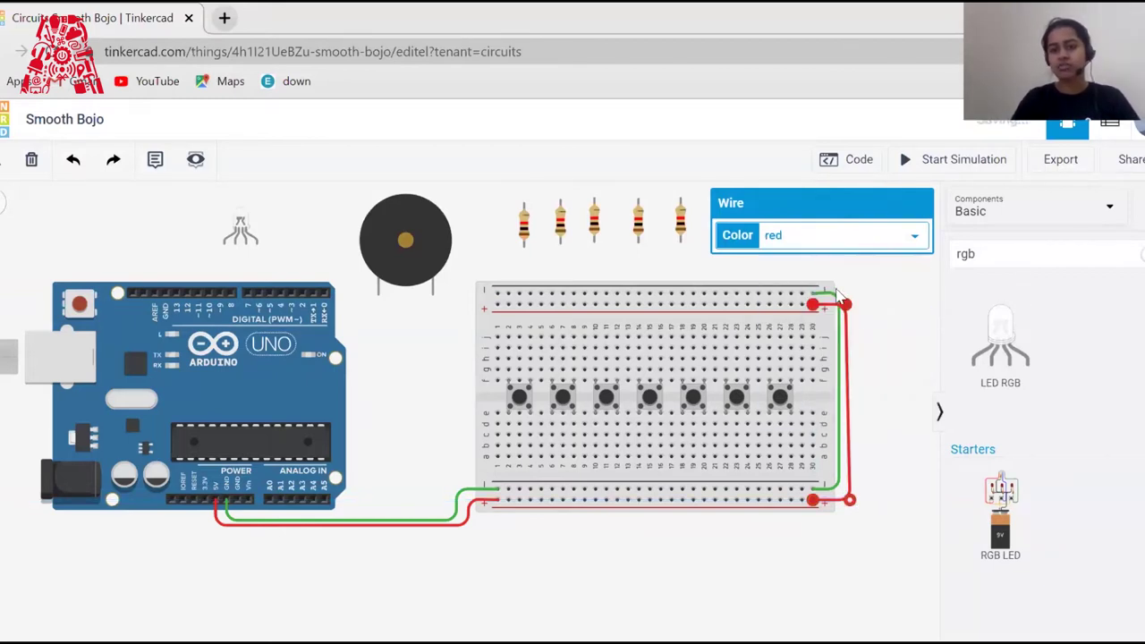
left_click(878, 362)
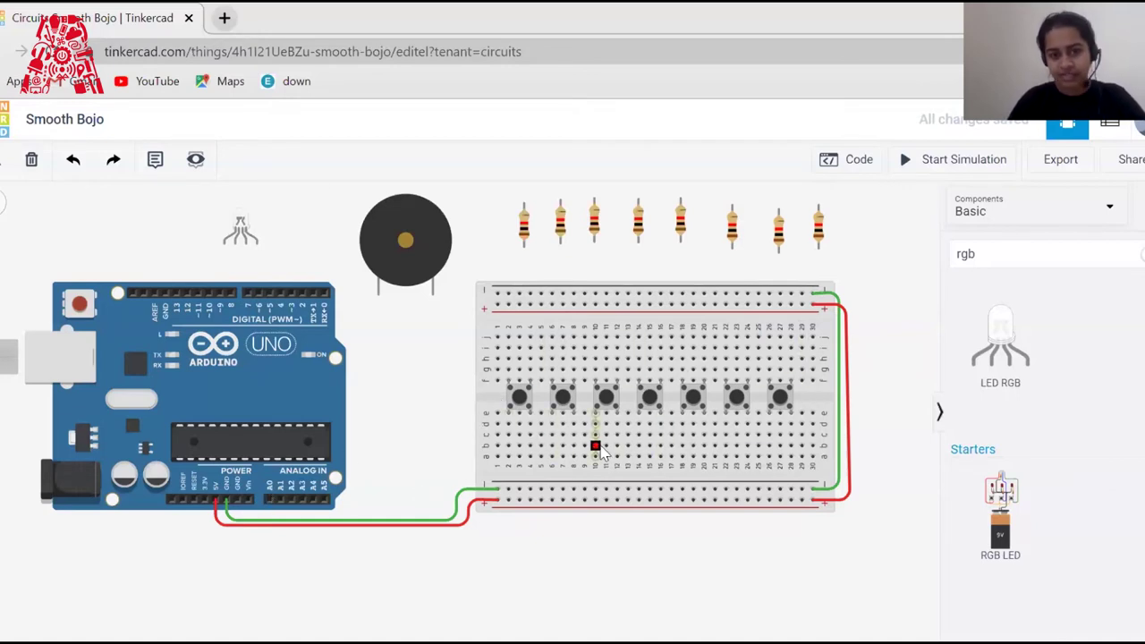
- Wire Arduino pin A0 to breadboard hole d2 below the first pushbutton, routing it under the board, and colour the wire black
left_click(271, 501)
left_click(271, 549)
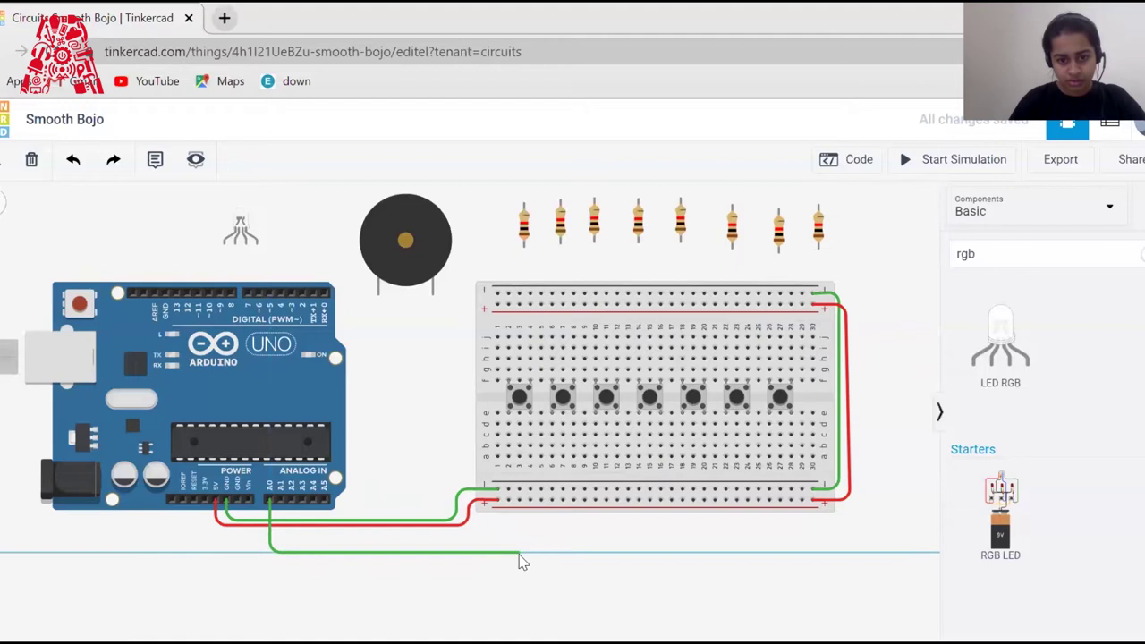
left_click(509, 551)
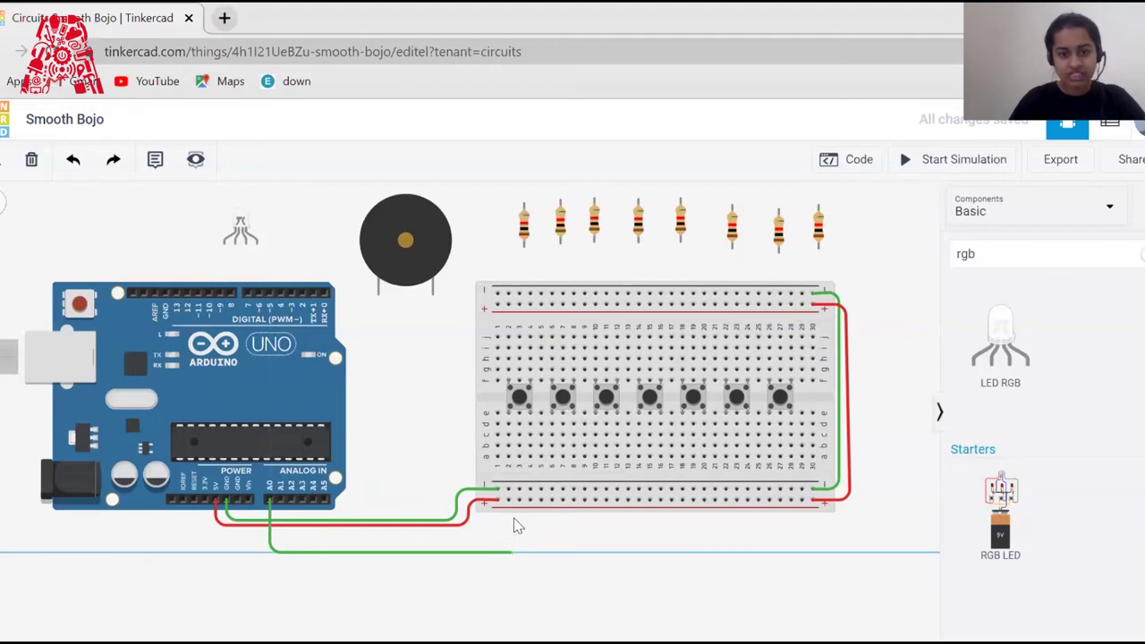
left_click(508, 424)
left_click(563, 559)
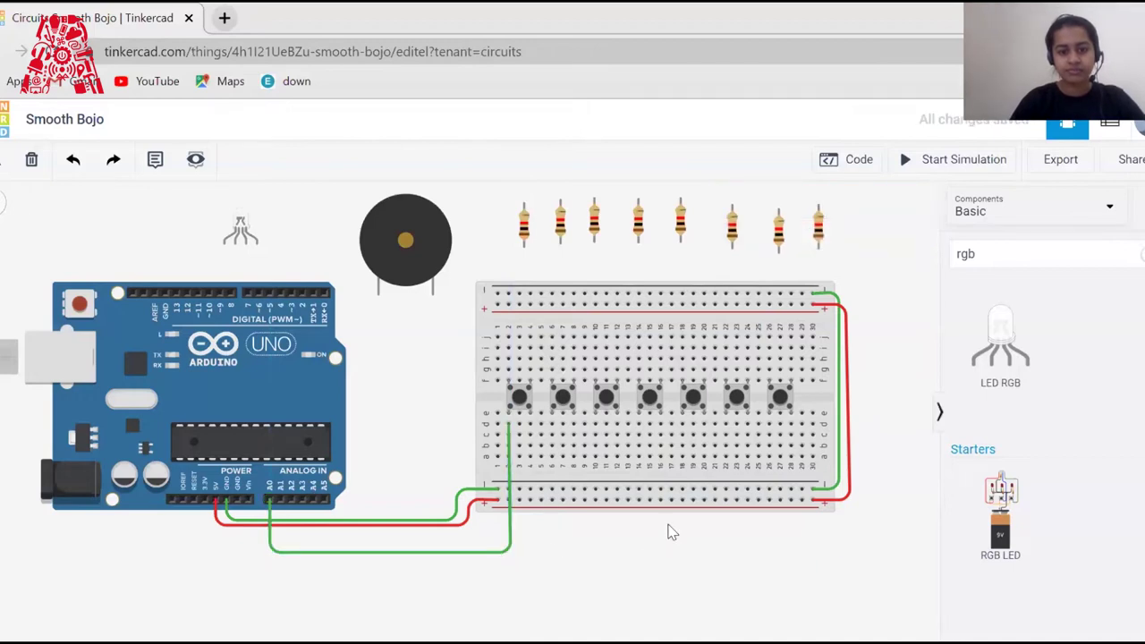
left_click(511, 549)
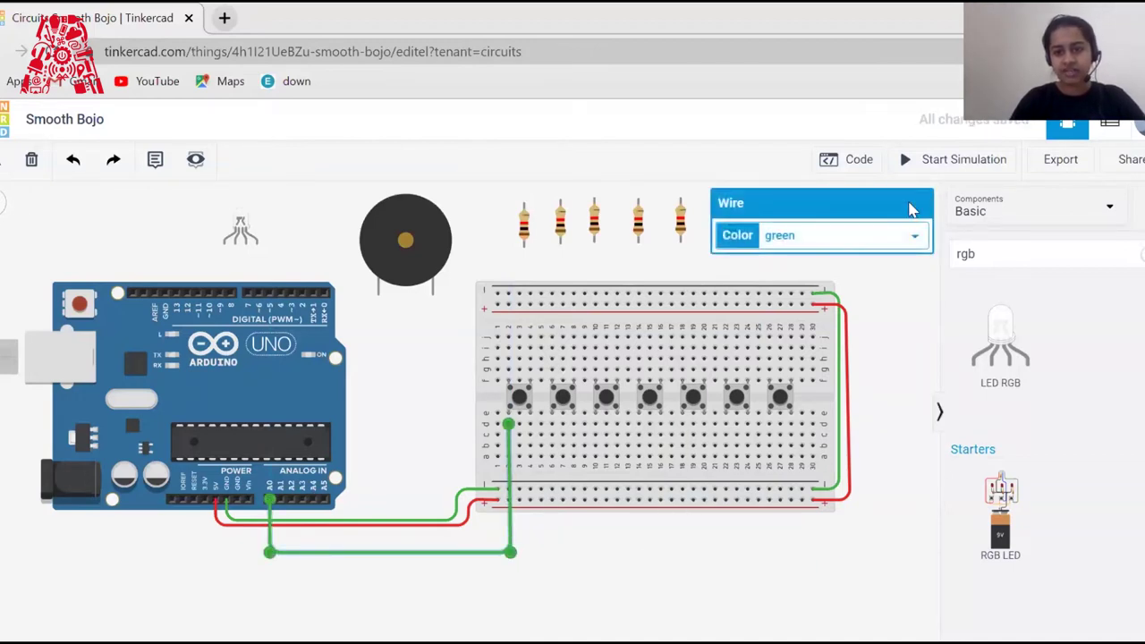
left_click(870, 237)
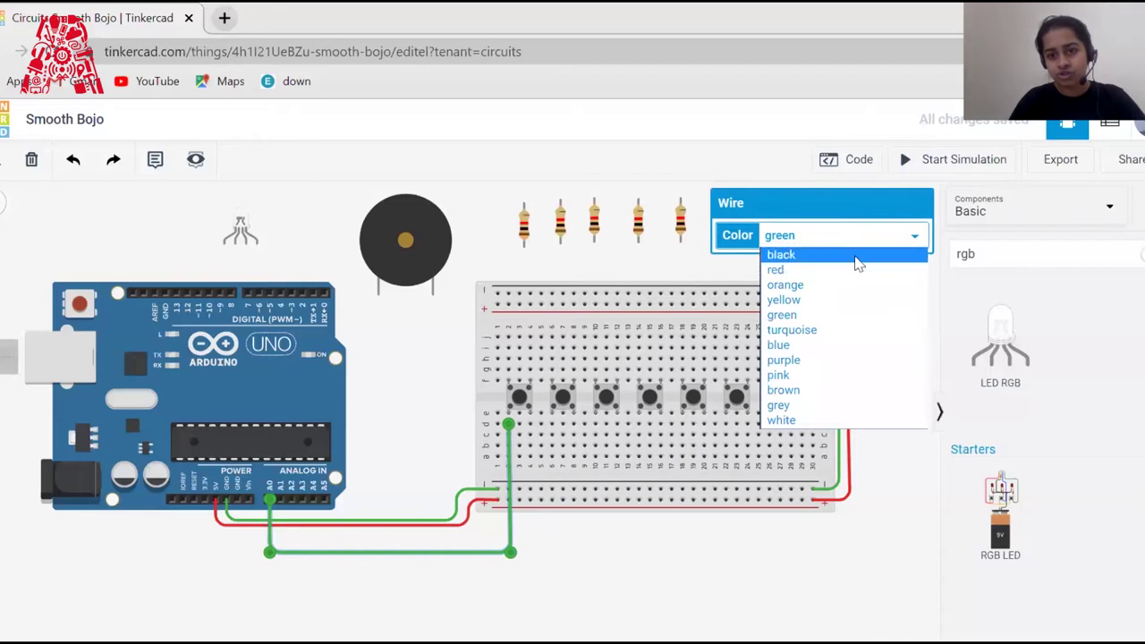
left_click(780, 255)
left_click(644, 596)
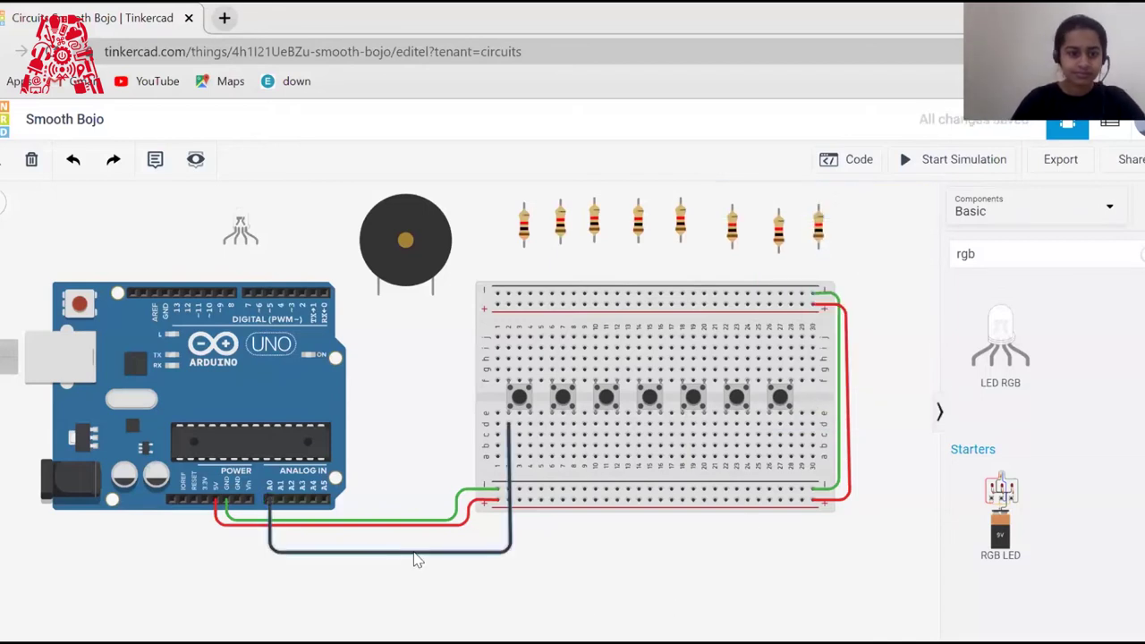
- Wire Arduino pin A1 to hole a6 below the second pushbutton, routing it under the A0 wire, and colour it orange
left_click(278, 515)
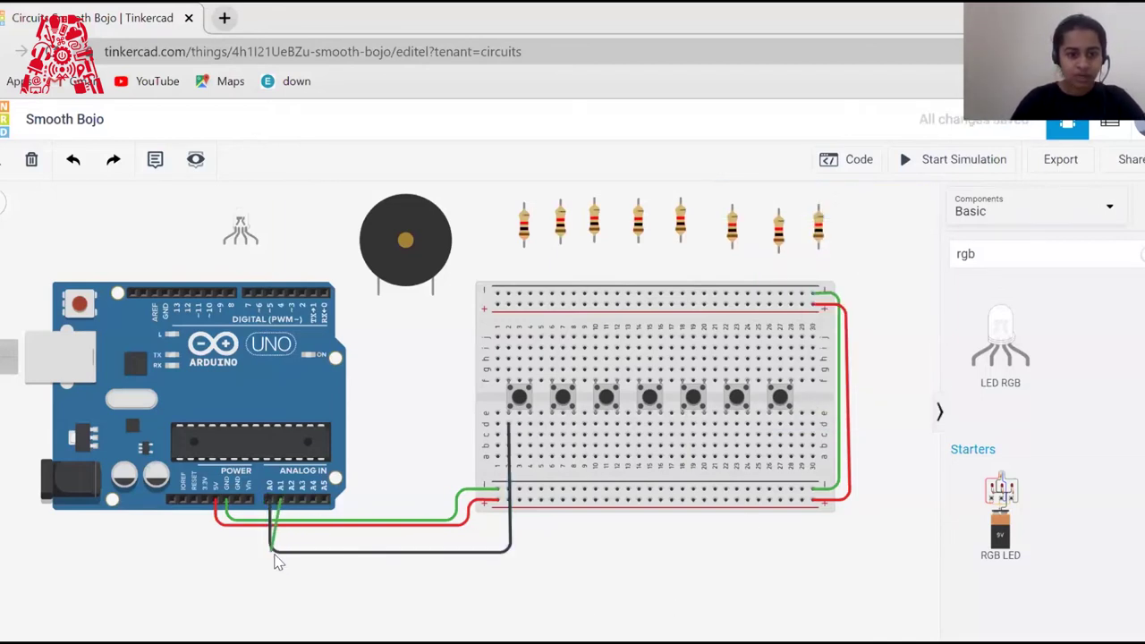
left_click(279, 563)
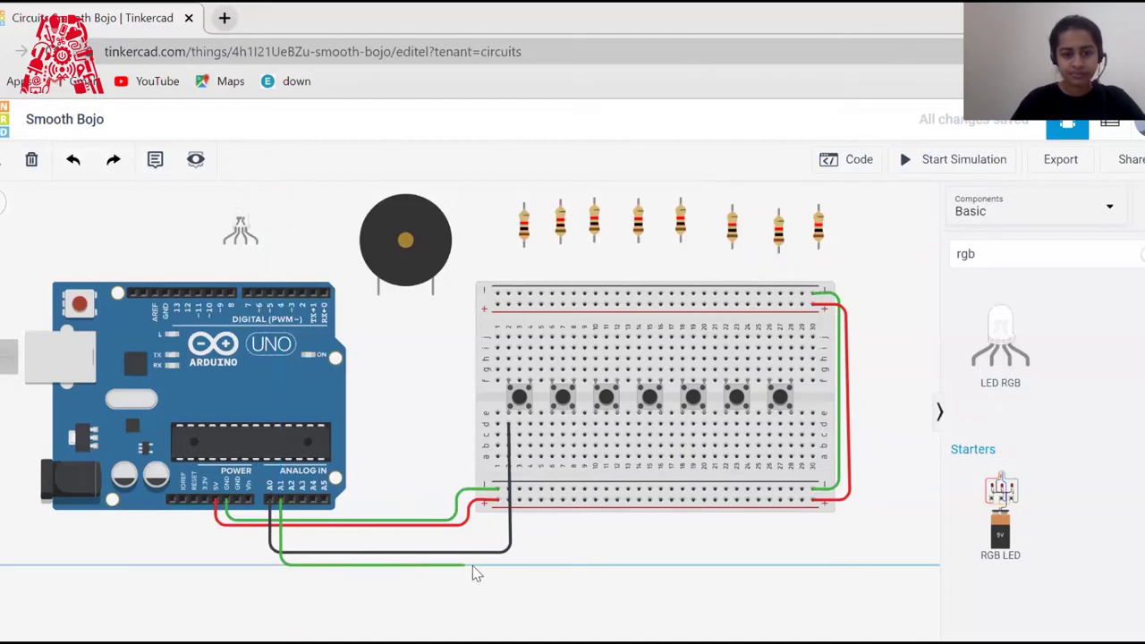
left_click(553, 566)
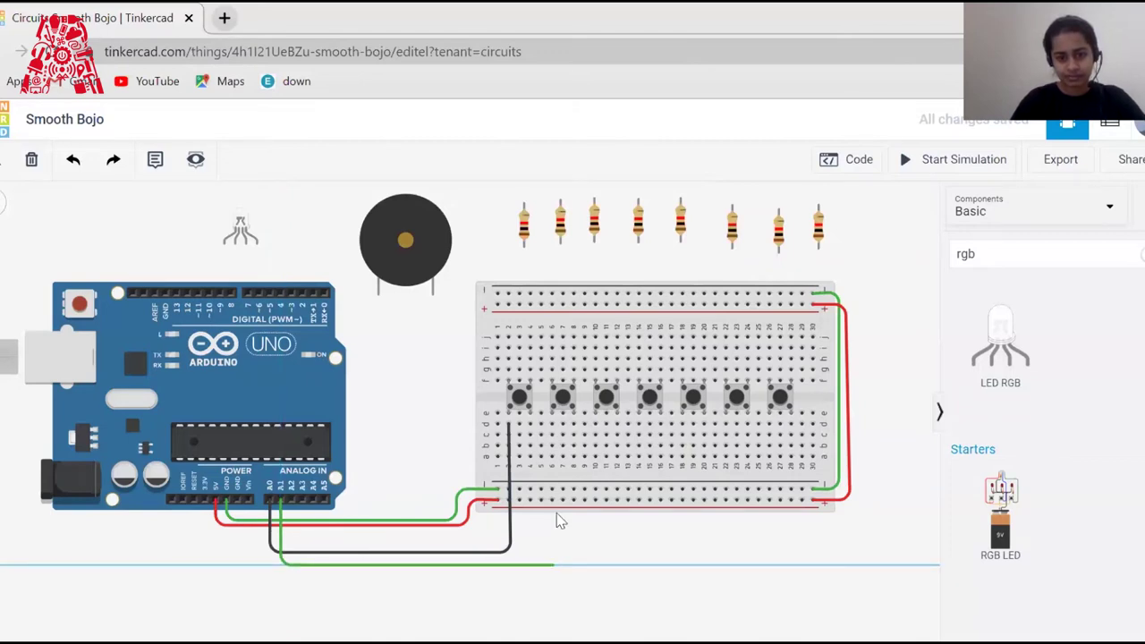
left_click(551, 458)
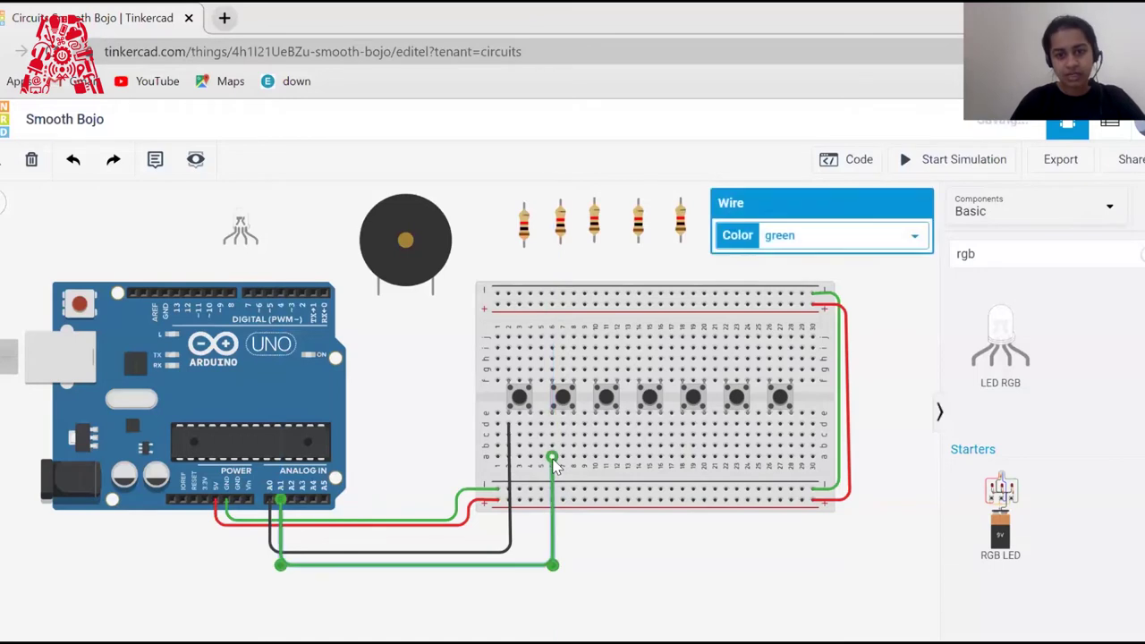
left_click(793, 241)
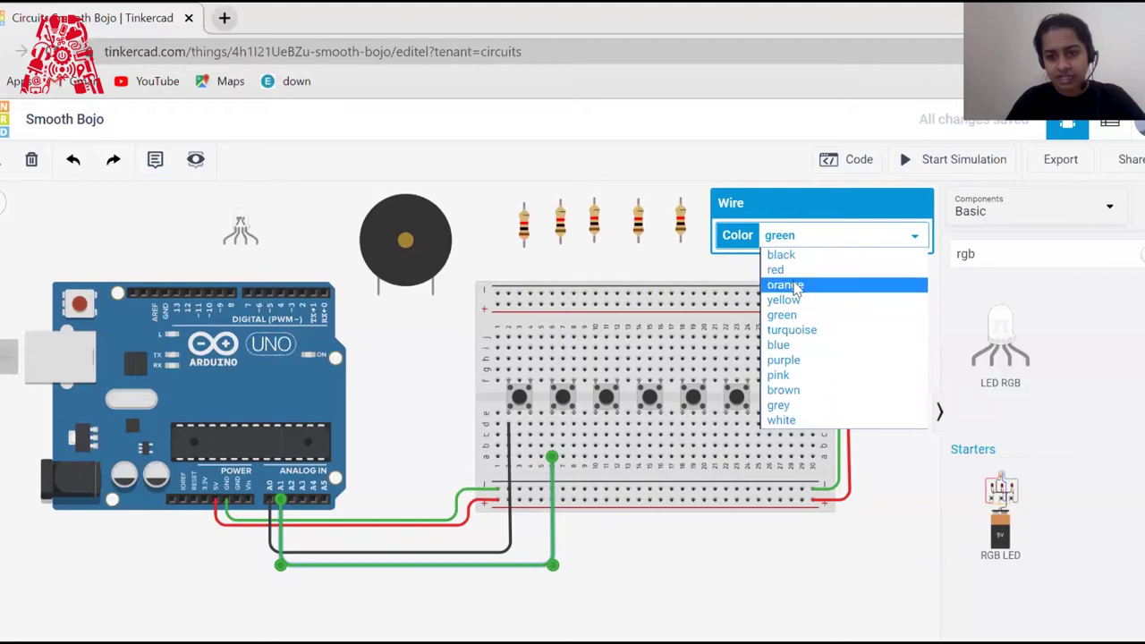
left_click(794, 286)
left_click(660, 567)
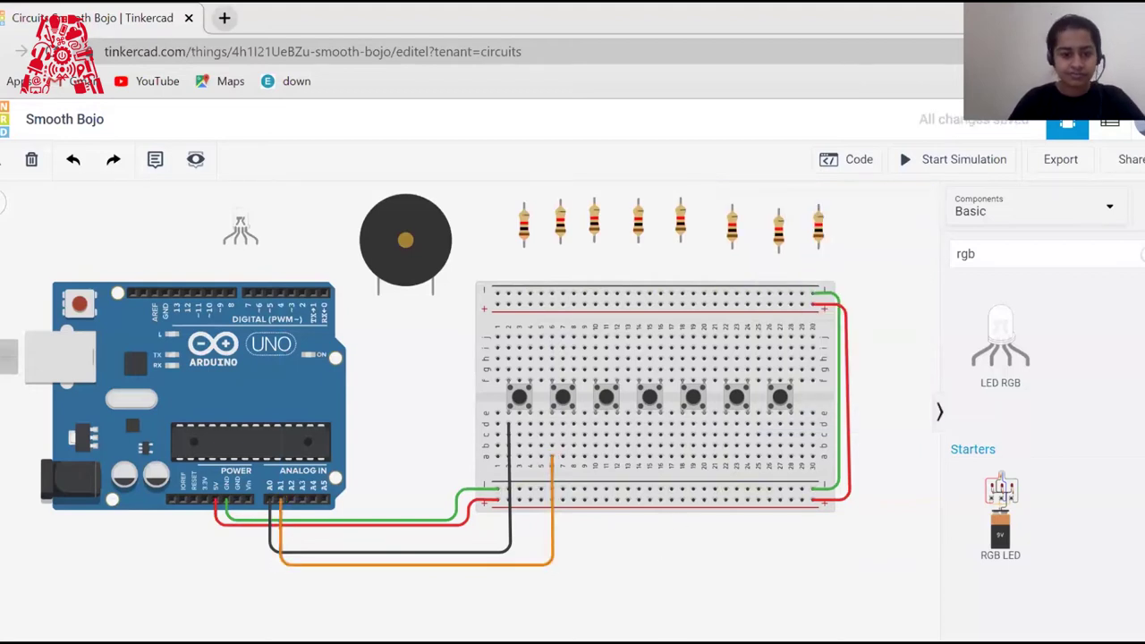
- Wire Arduino pin A2 to hole a10 below the third pushbutton, routing it under the A1 wire, and colour it yellow
left_click(292, 501)
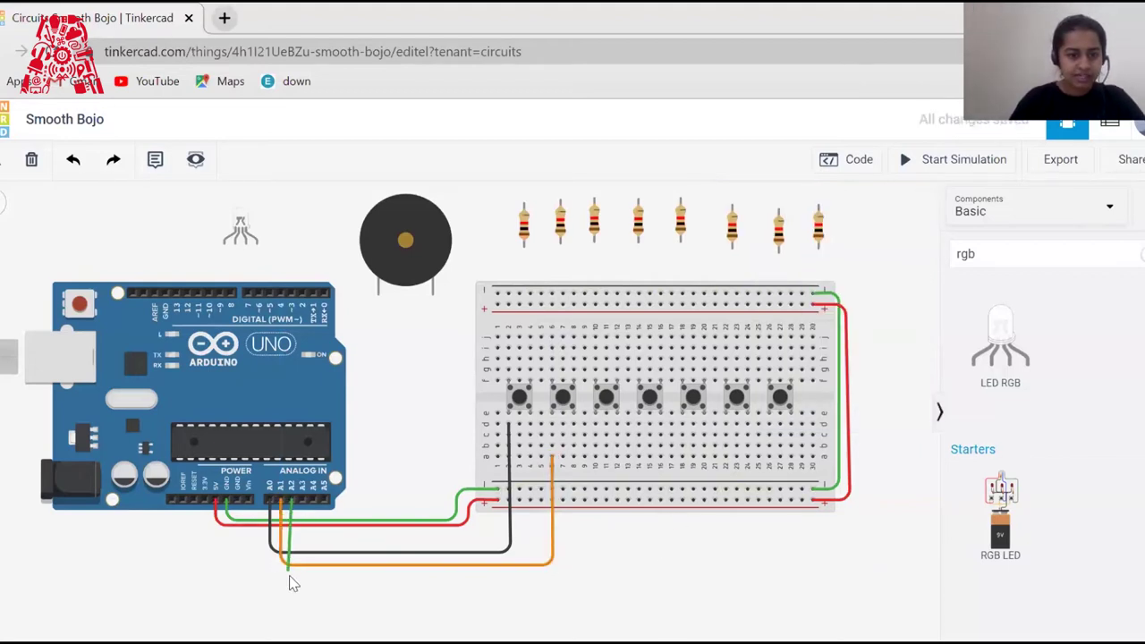
left_click(291, 579)
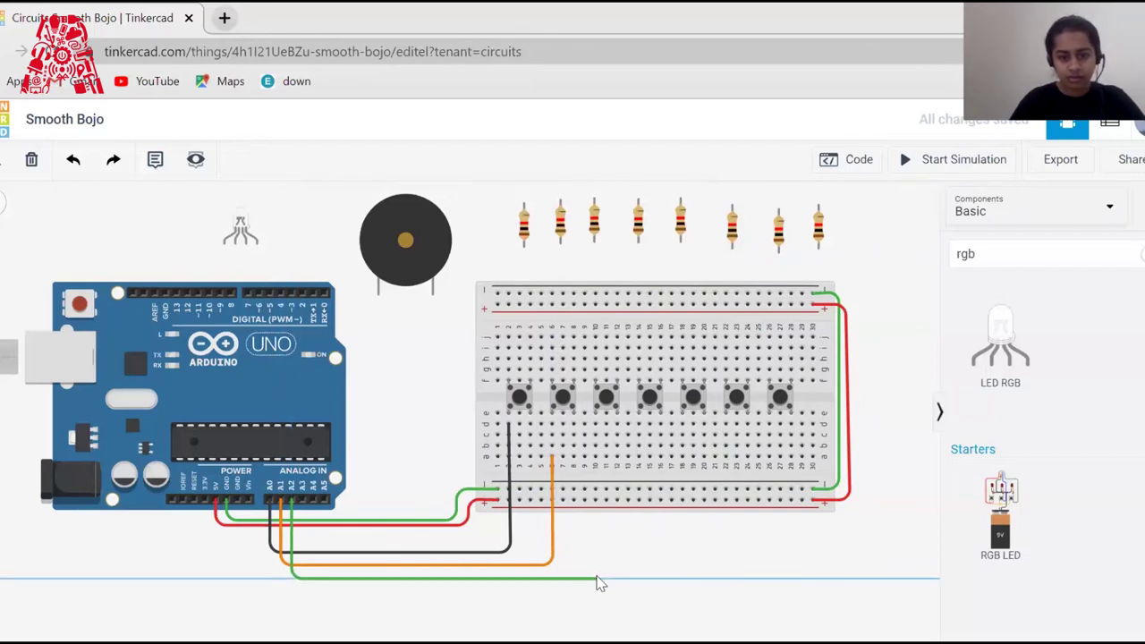
left_click(594, 579)
left_click(595, 458)
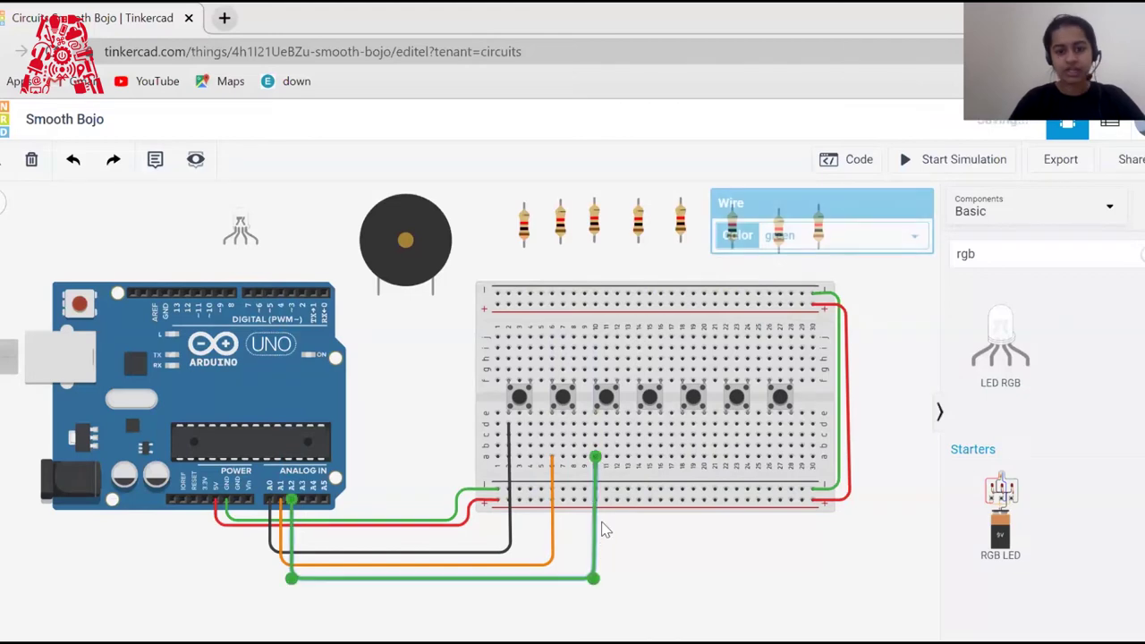
left_click(780, 237)
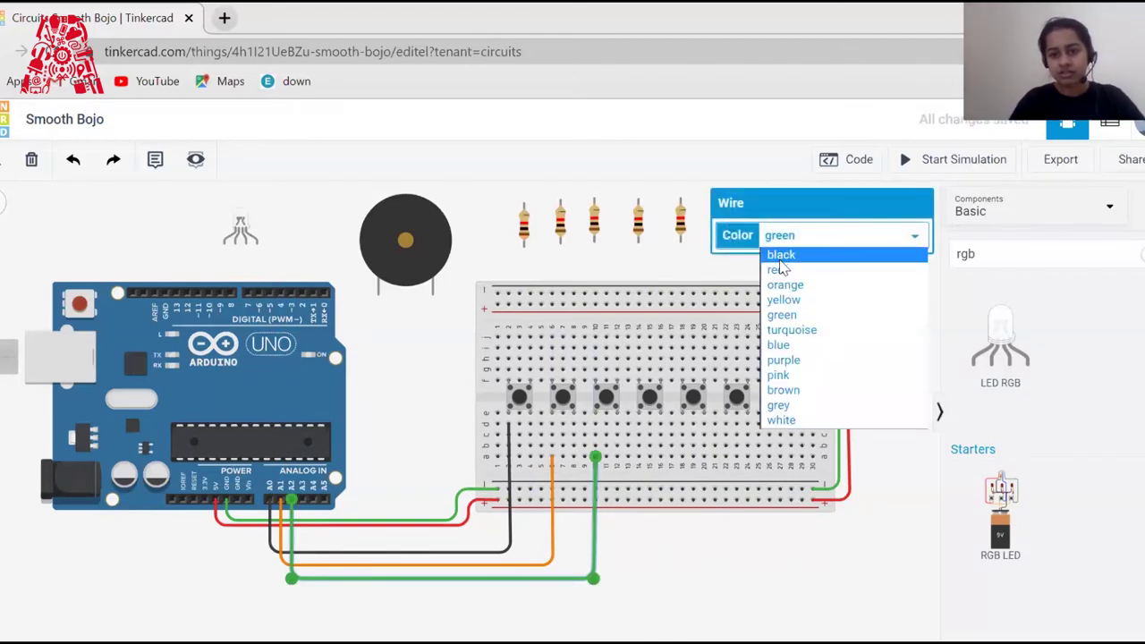
left_click(782, 301)
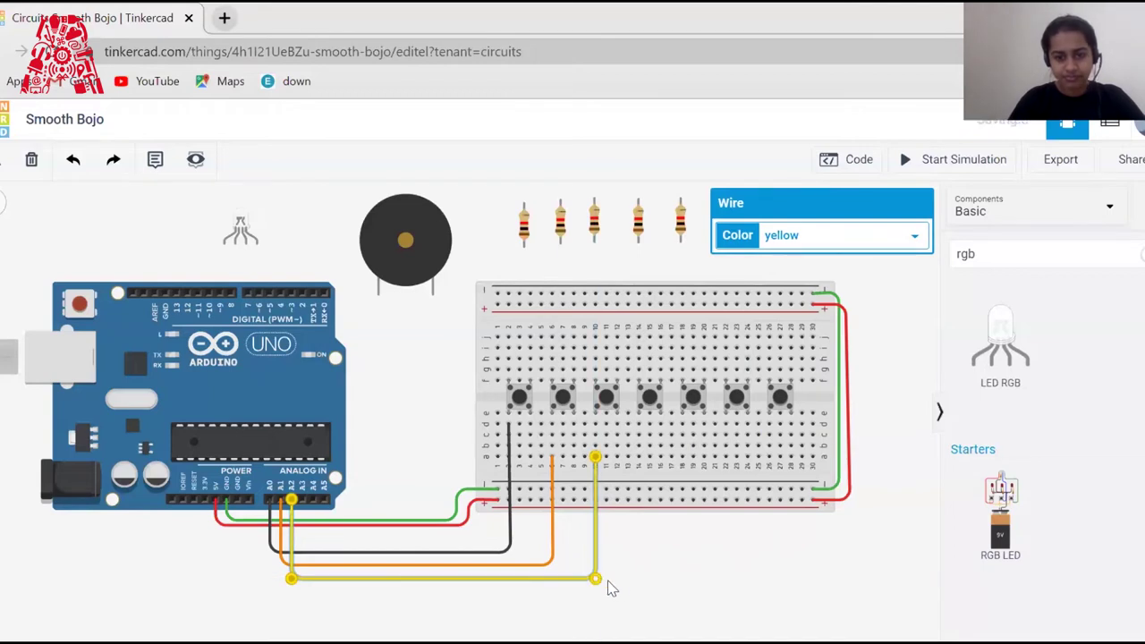
left_click(608, 586)
- Wire Arduino pin A3 to hole a14 below the fourth pushbutton, colour it turquoise and straighten its bend under column 14
left_click(302, 498)
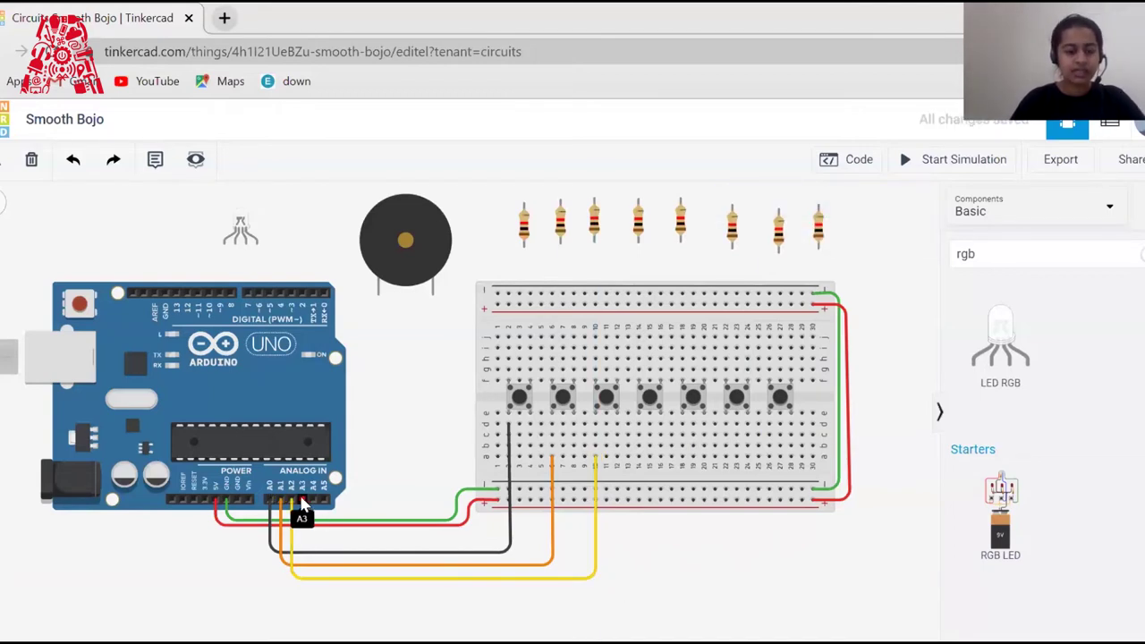
left_click(304, 594)
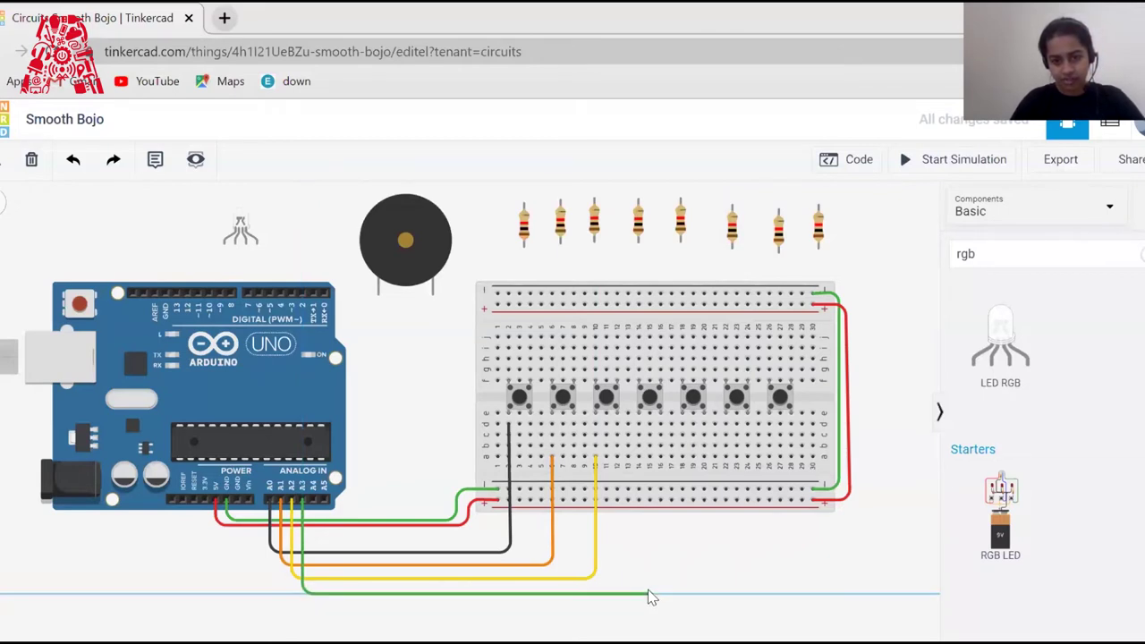
left_click(648, 594)
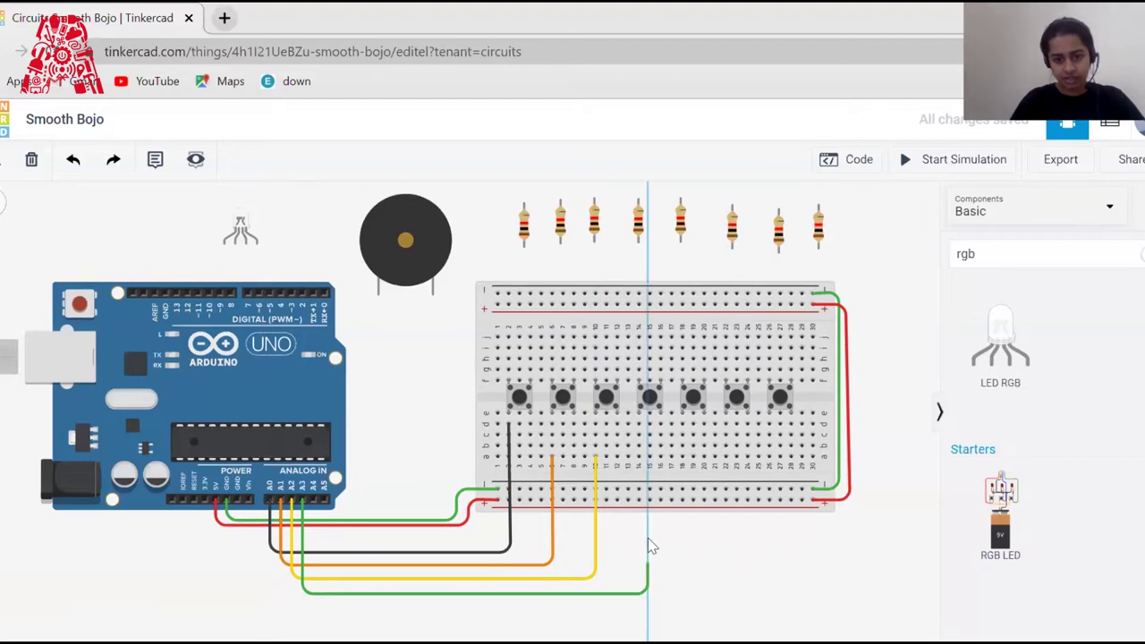
left_click(642, 464)
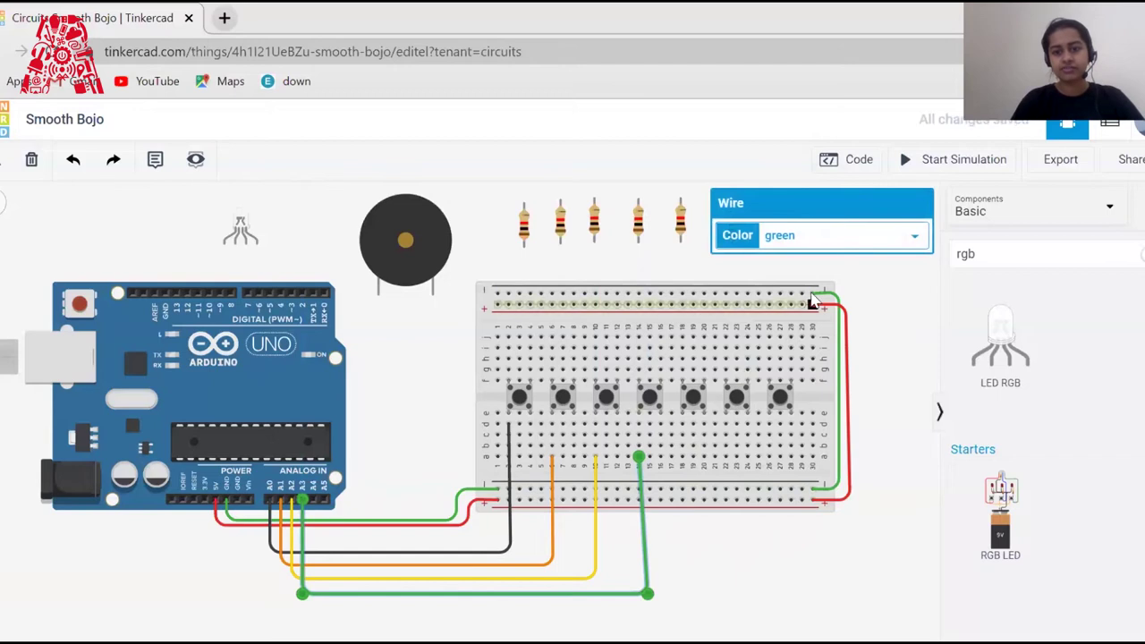
left_click(798, 243)
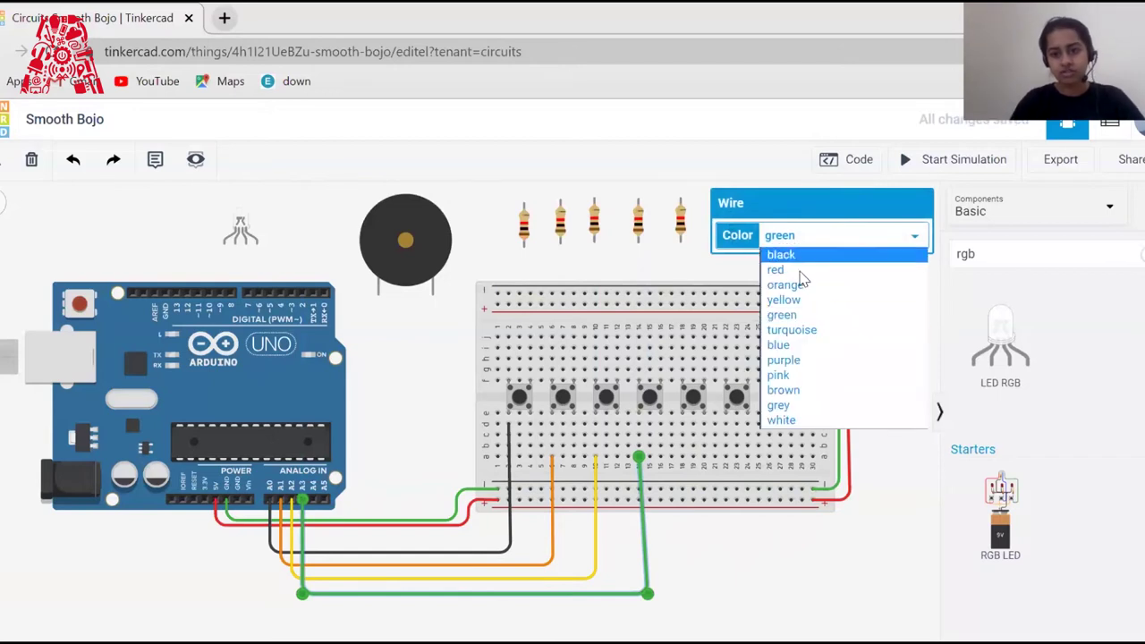
left_click(807, 331)
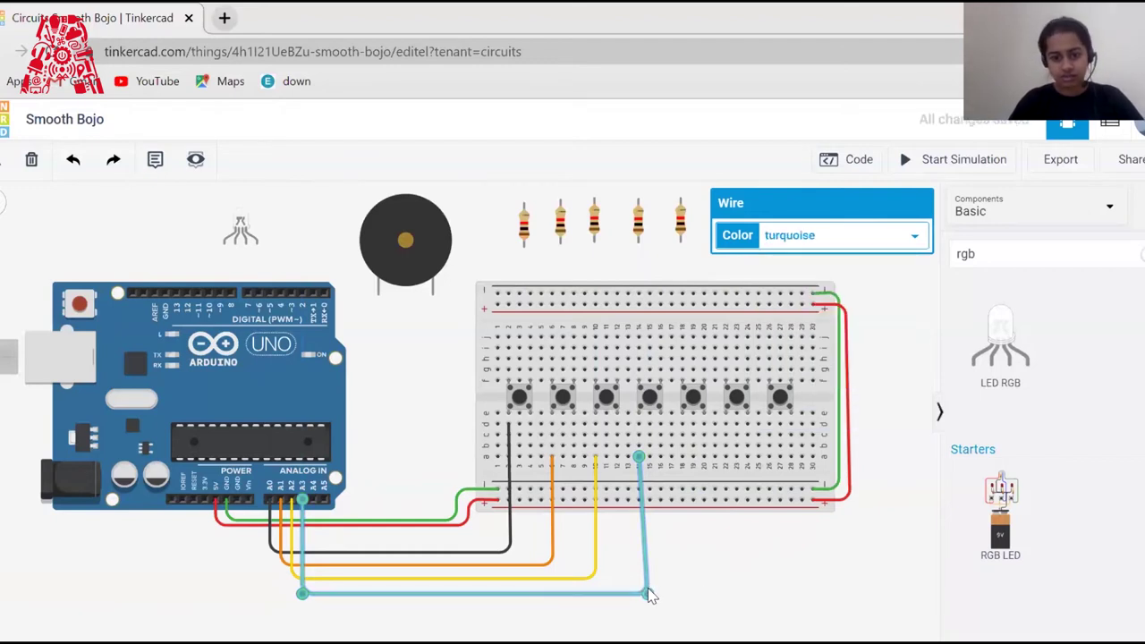
left_click_drag(650, 598, 641, 594)
left_click(677, 596)
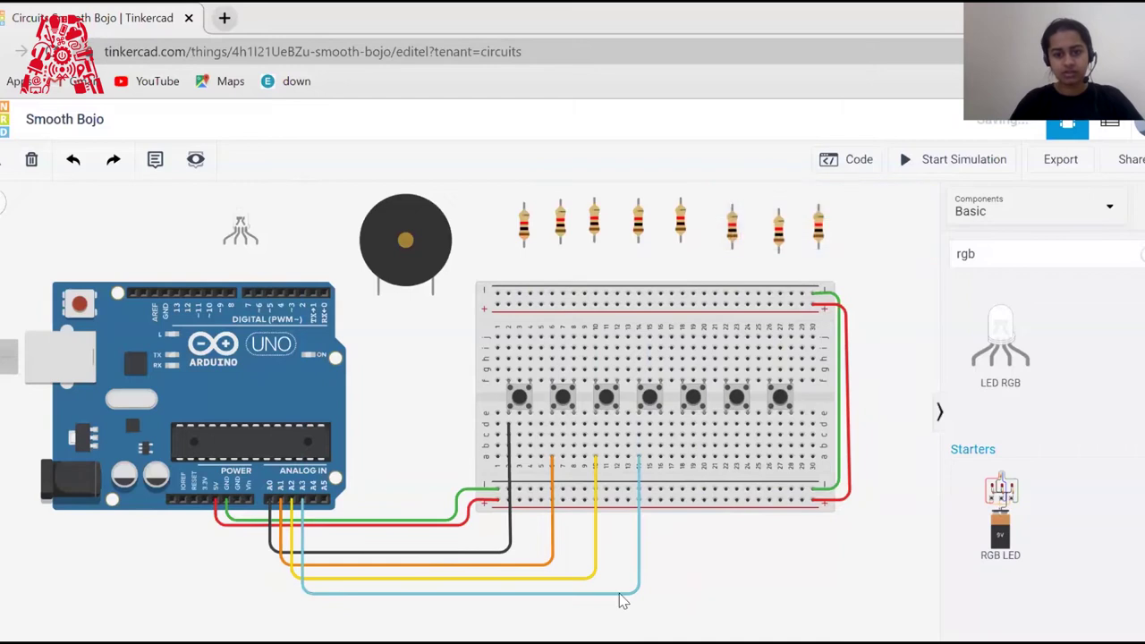
- Wire Arduino pin A4 to hole a18 below the fifth pushbutton, colour it blue and straighten its bend under column 18
left_click(313, 497)
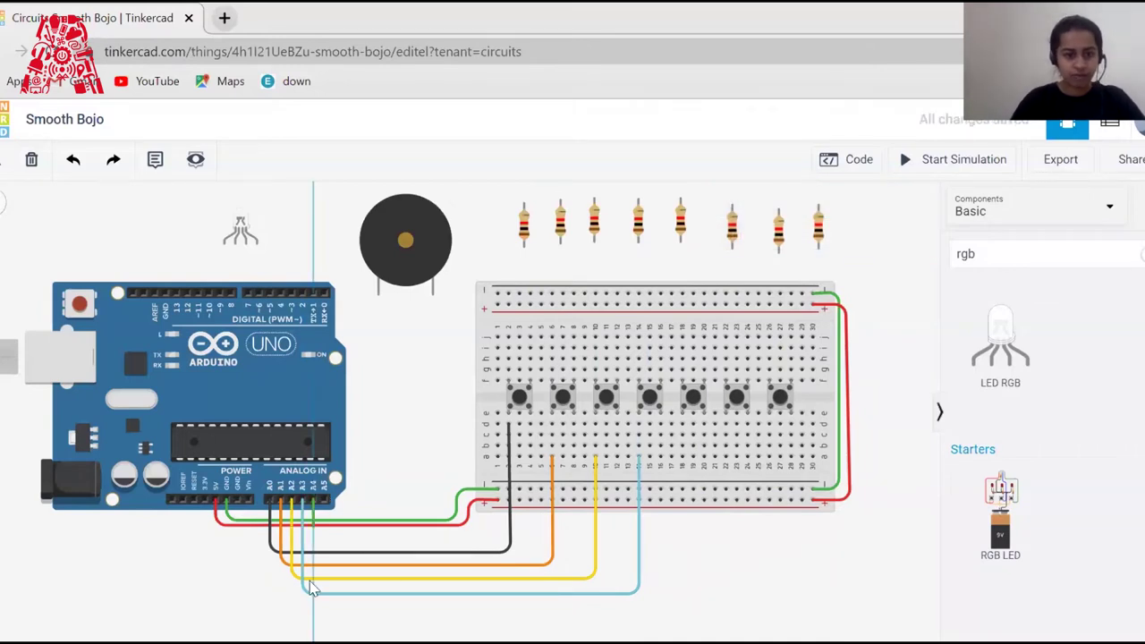
left_click(313, 607)
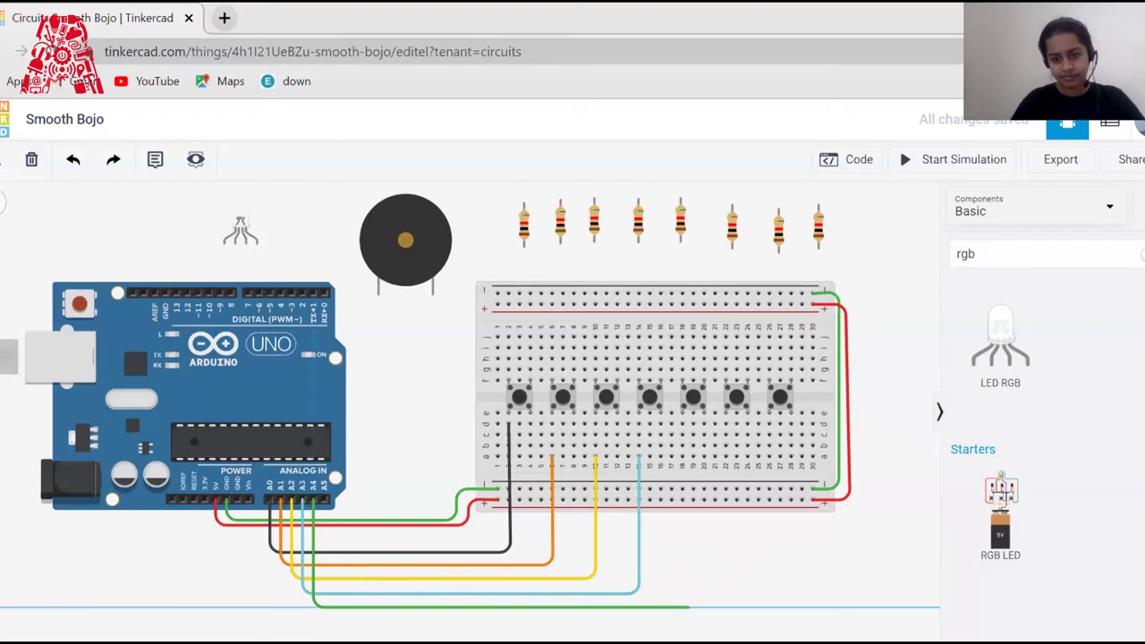
left_click(686, 605)
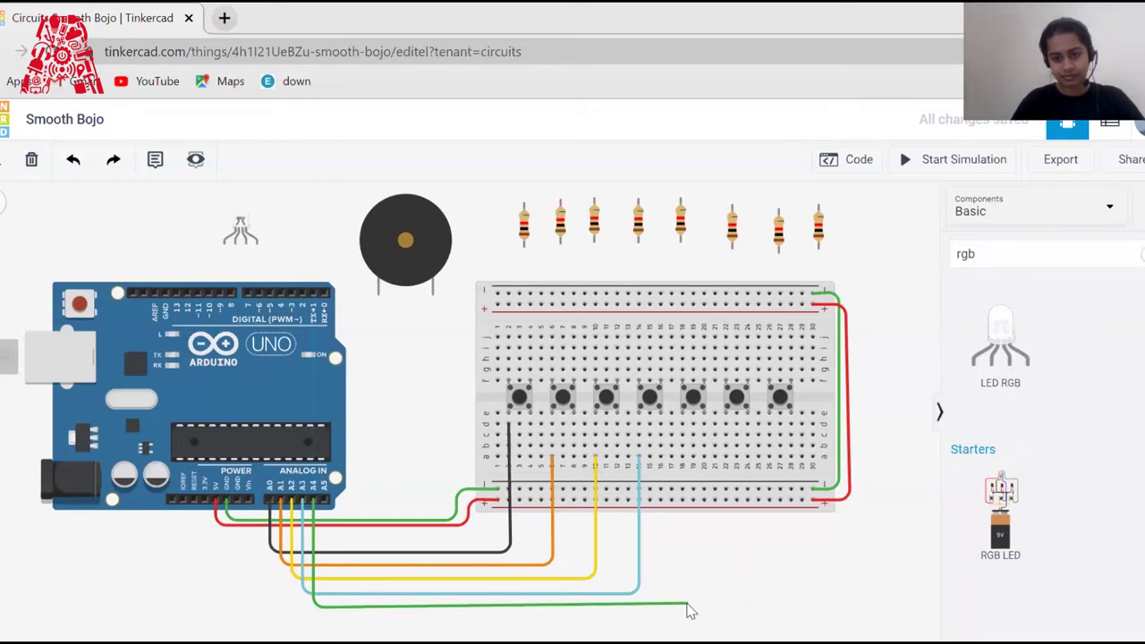
left_click(682, 458)
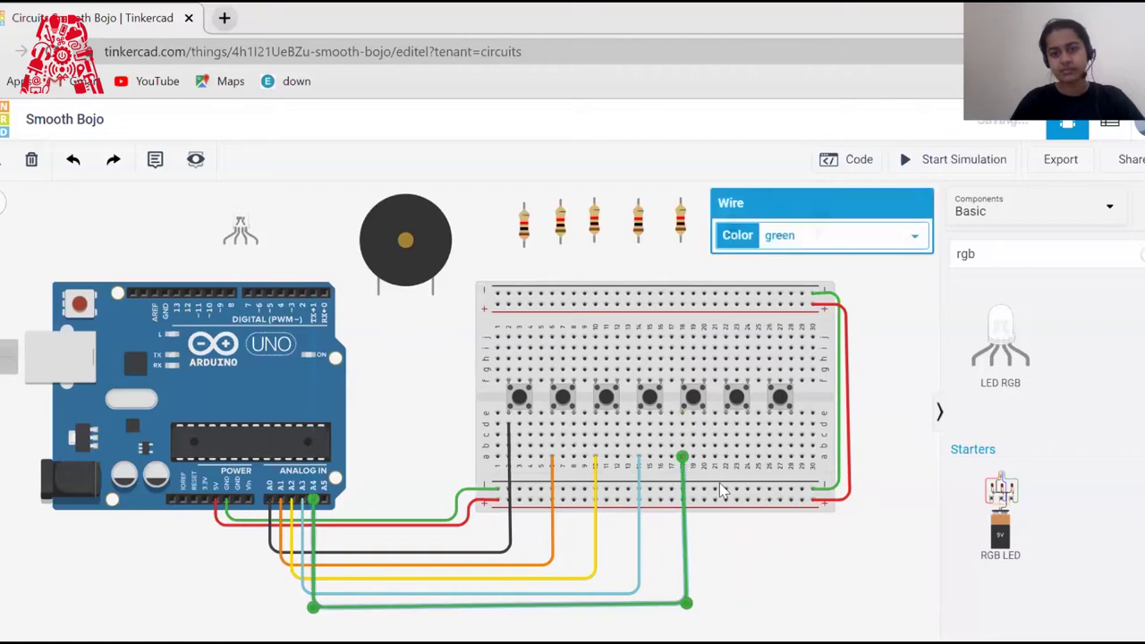
left_click(815, 237)
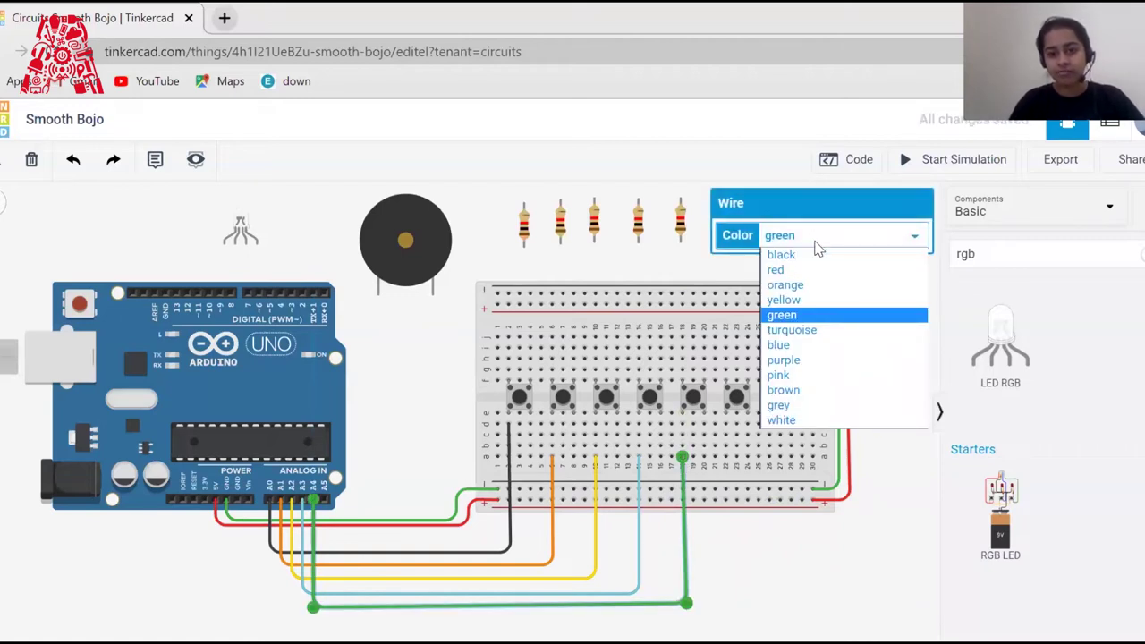
left_click(816, 347)
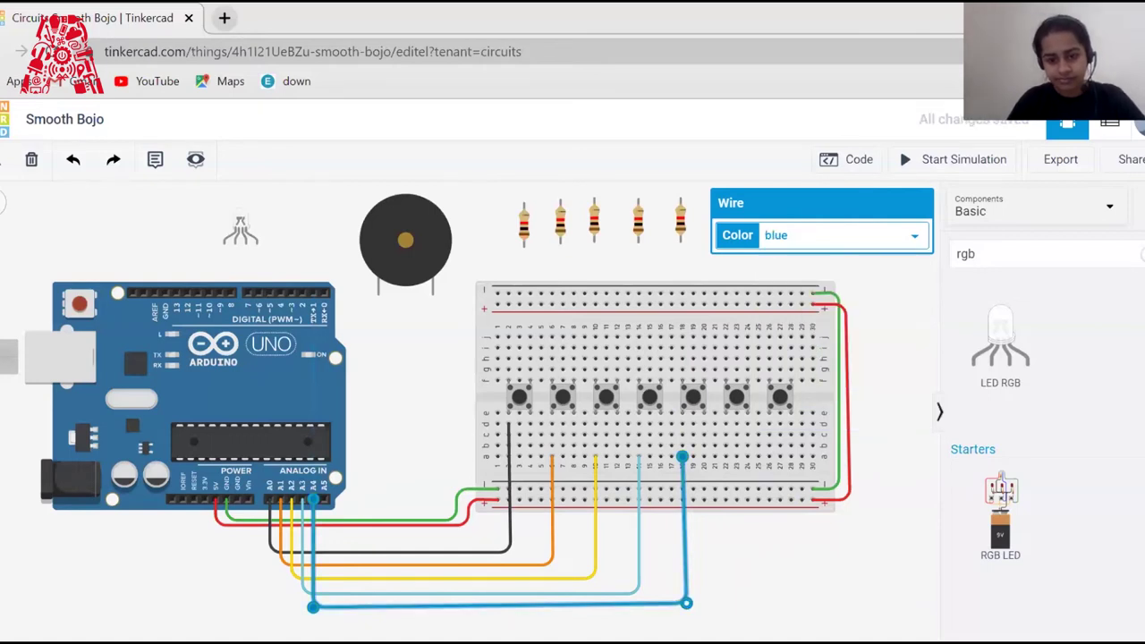
left_click(725, 605)
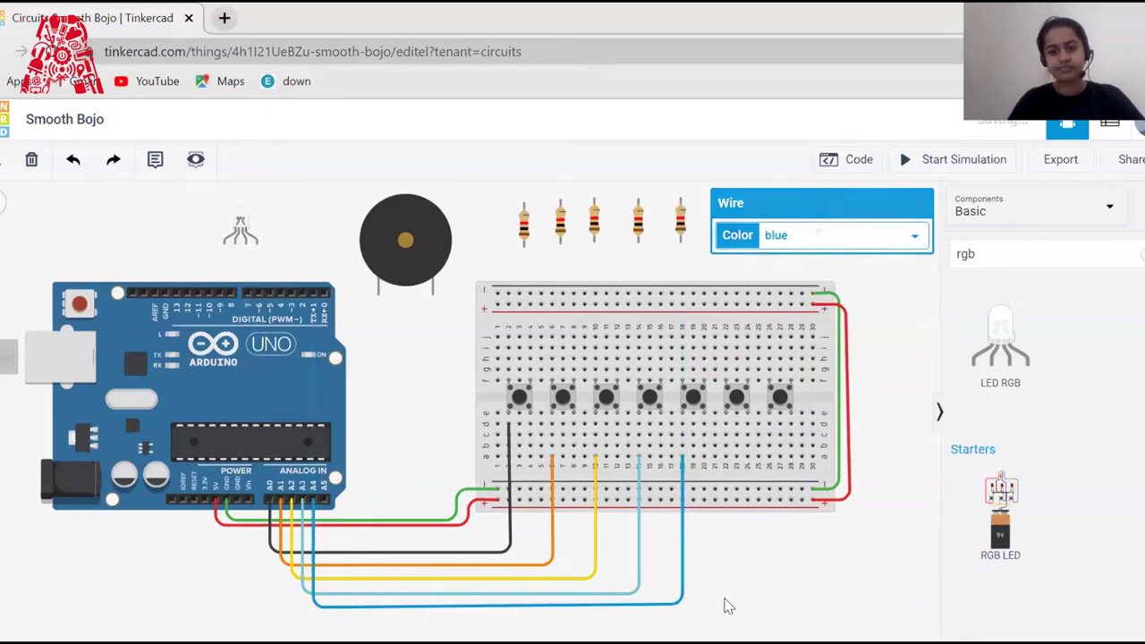
- Wire Arduino pin A5 to hole a22 below the sixth pushbutton, routing it under the A4 wire, and colour it purple
left_click(323, 511)
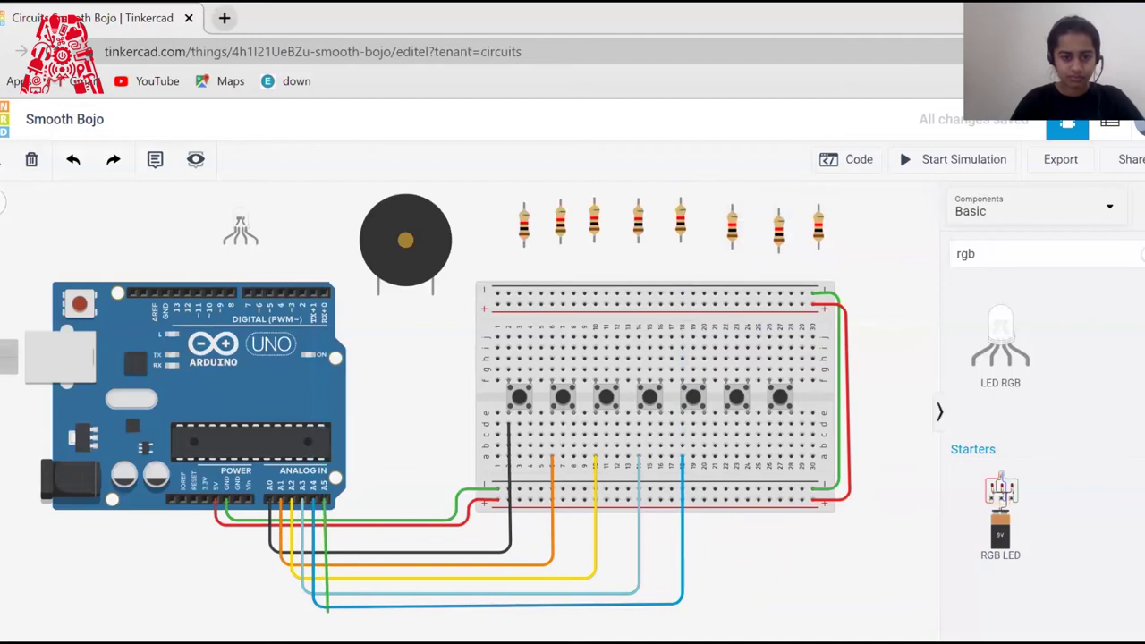
left_click(324, 614)
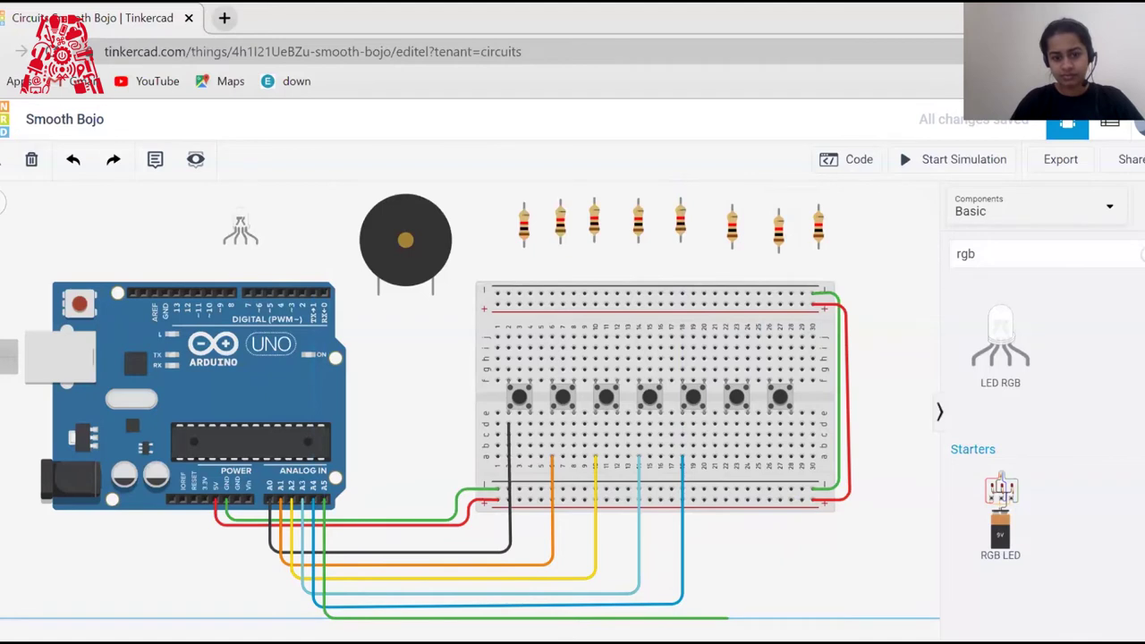
left_click(727, 617)
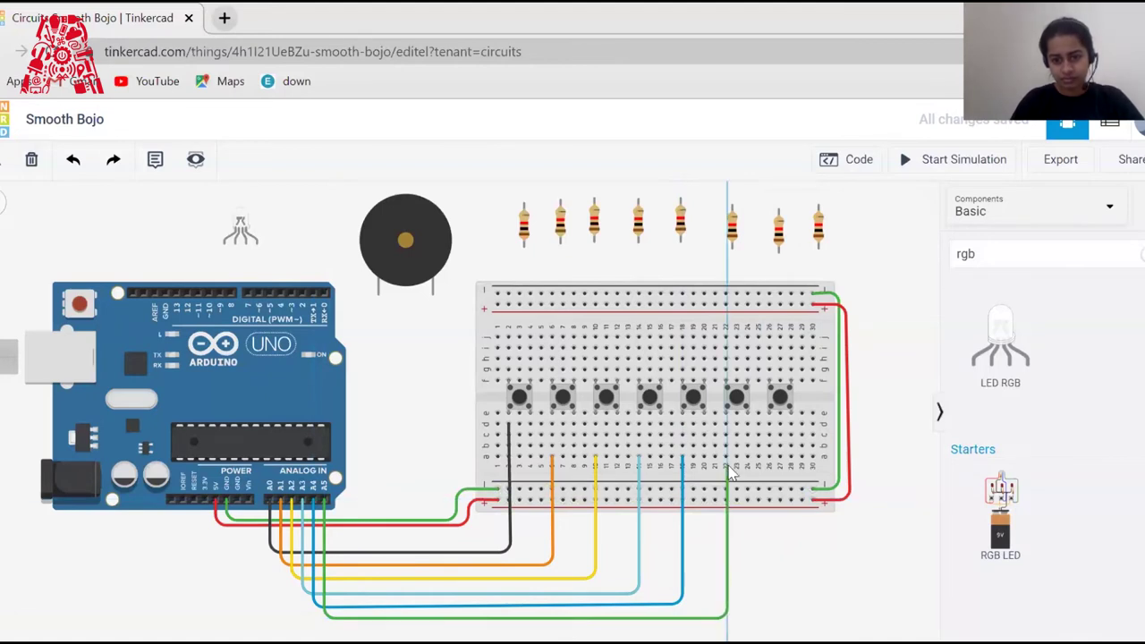
left_click(725, 457)
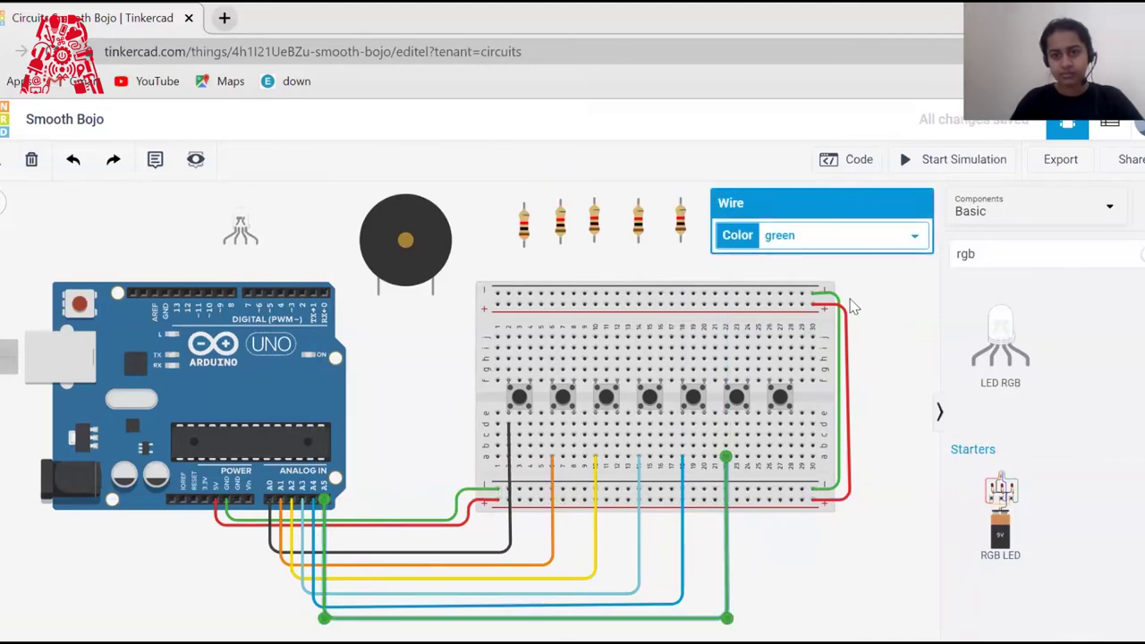
left_click(827, 238)
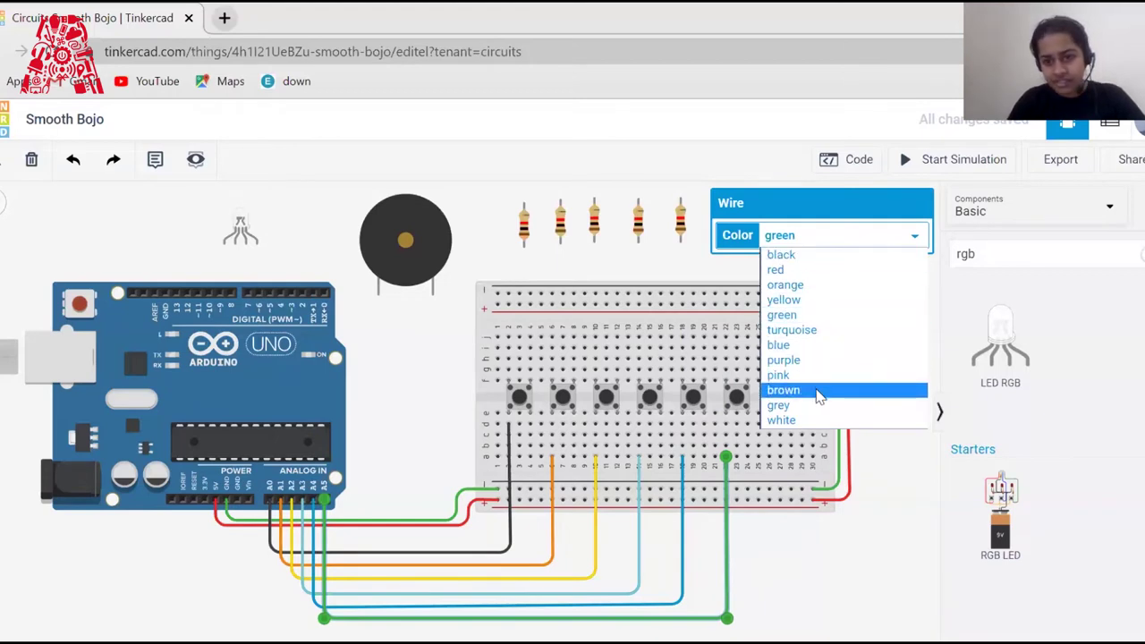
left_click(814, 359)
left_click(783, 567)
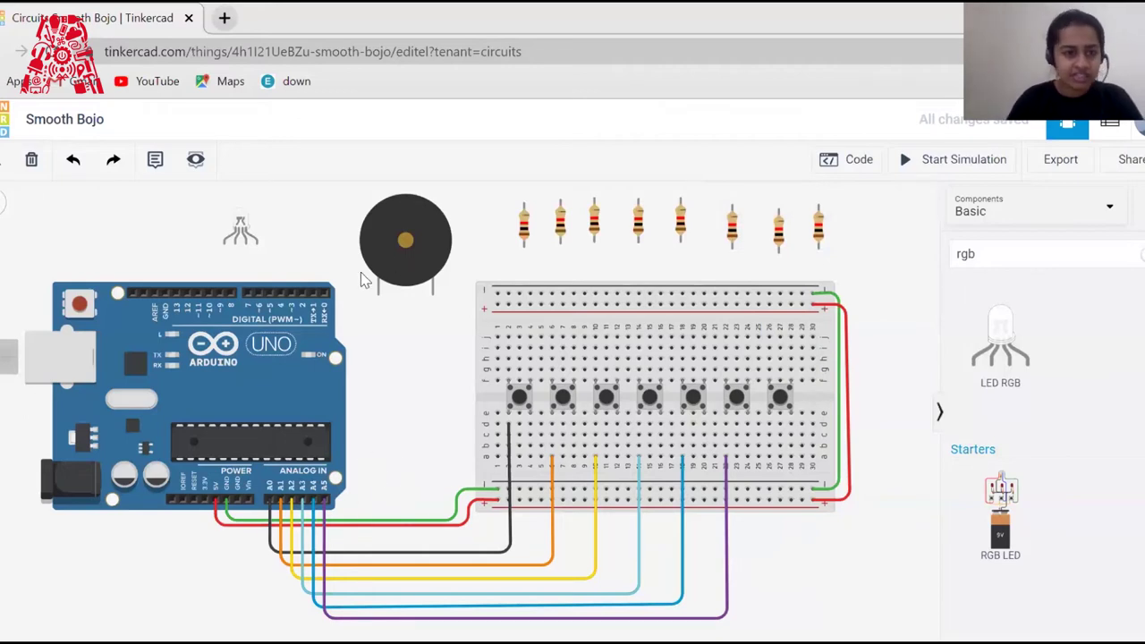
- Wire Arduino pin 4 around the board and under the A5 wire to hole a26 below the seventh pushbutton, straighten its bend and colour it pink
left_click(279, 292)
left_click(280, 269)
left_click(344, 270)
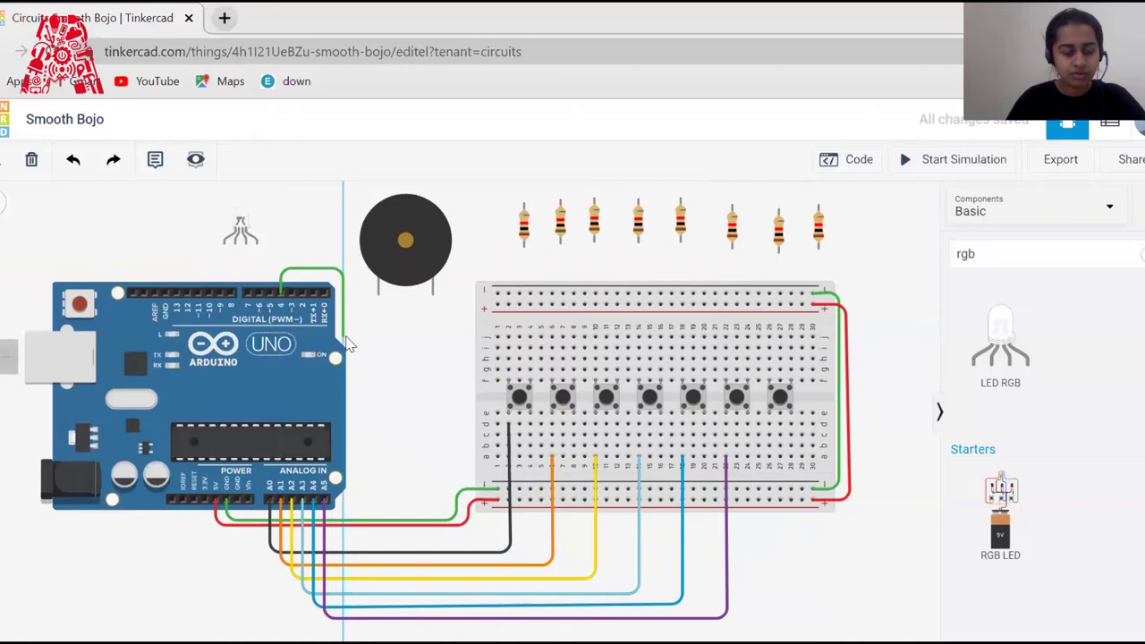
left_click(357, 344)
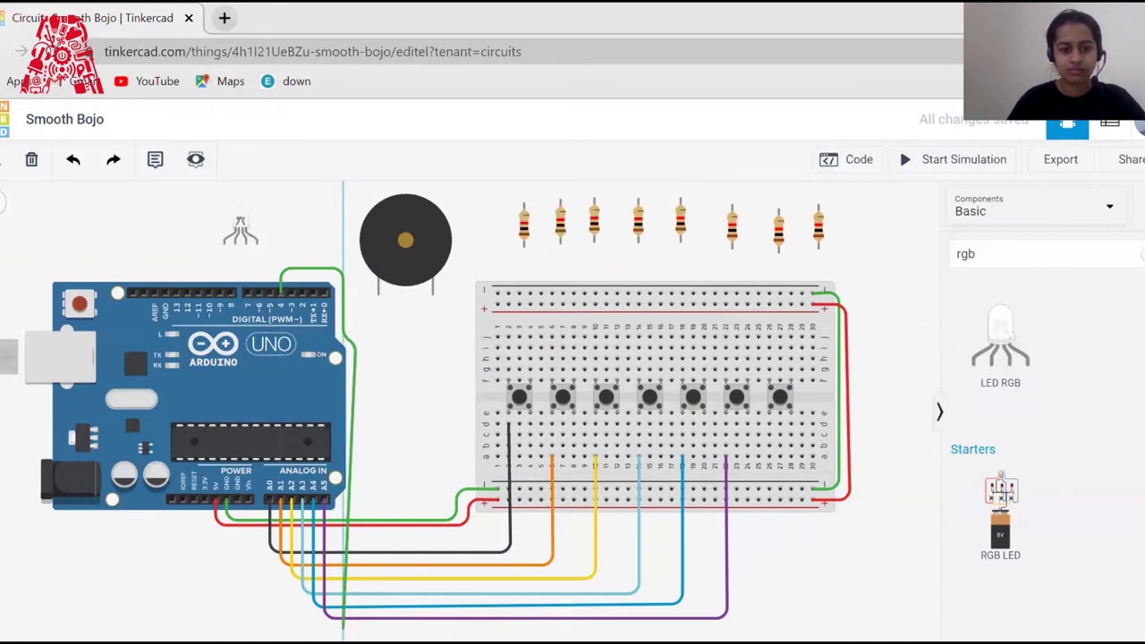
left_click(343, 625)
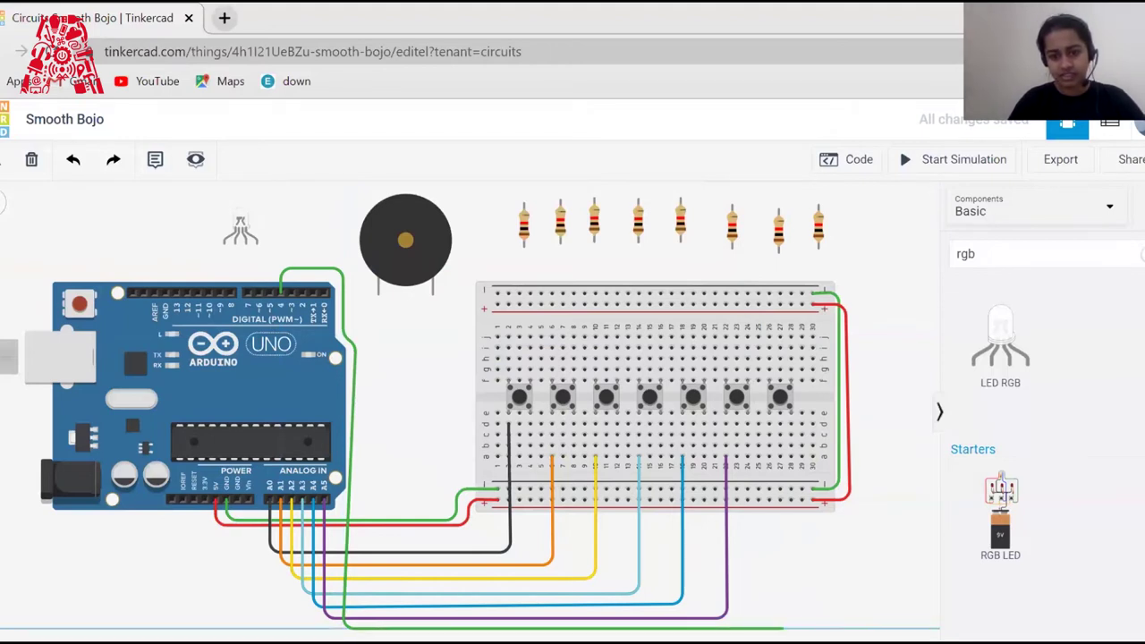
left_click(783, 626)
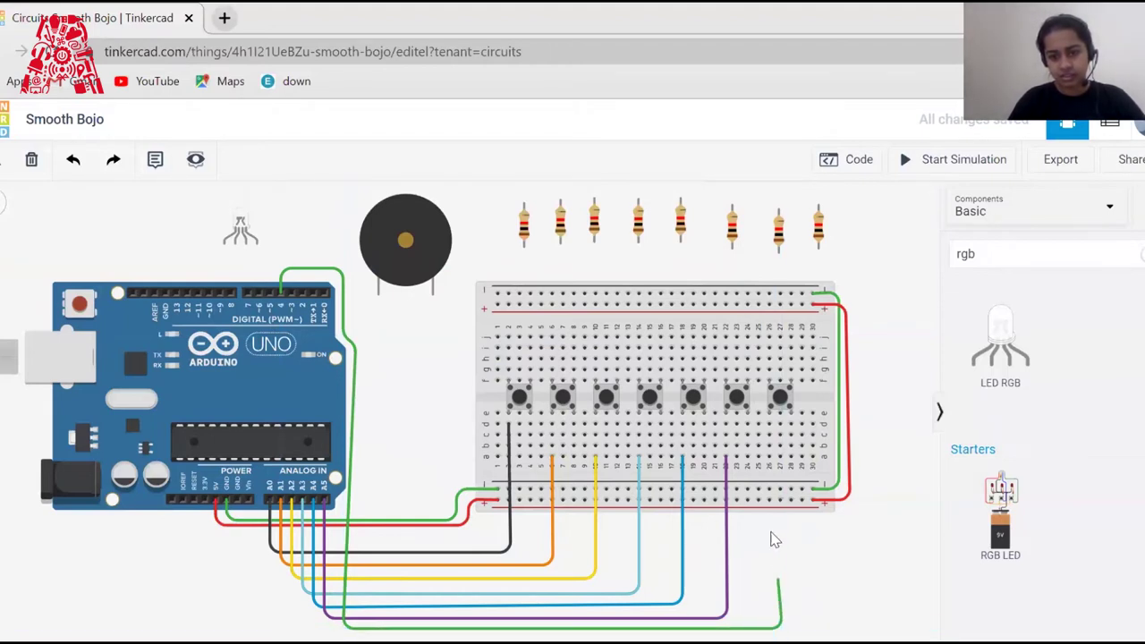
left_click(769, 457)
left_click_drag(782, 628, 773, 628)
left_click(871, 244)
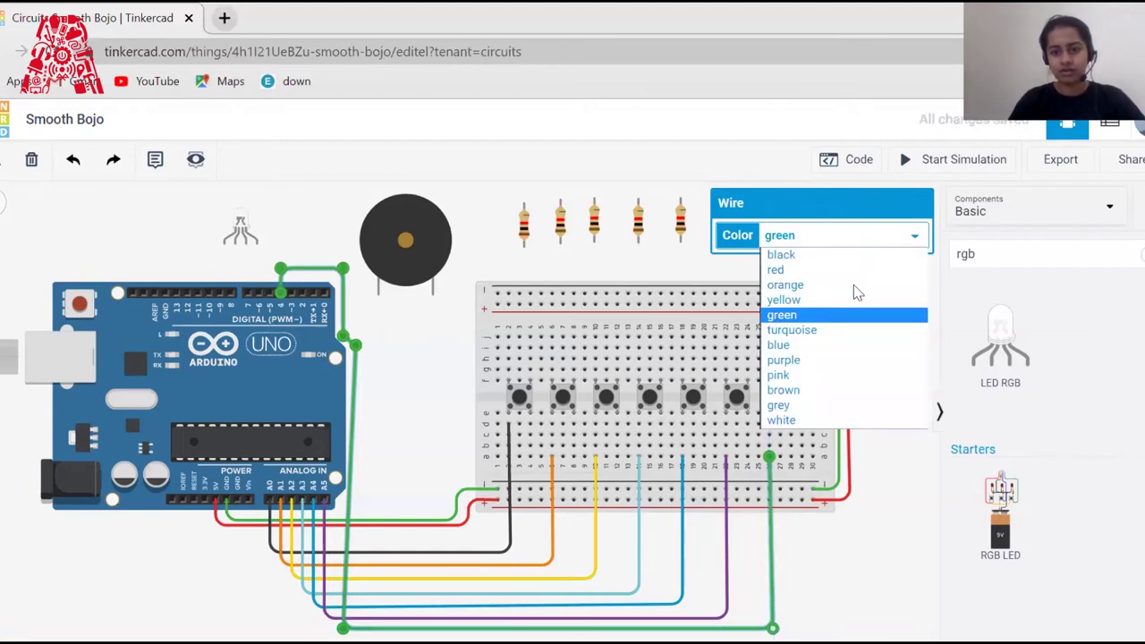
left_click(845, 375)
left_click(840, 576)
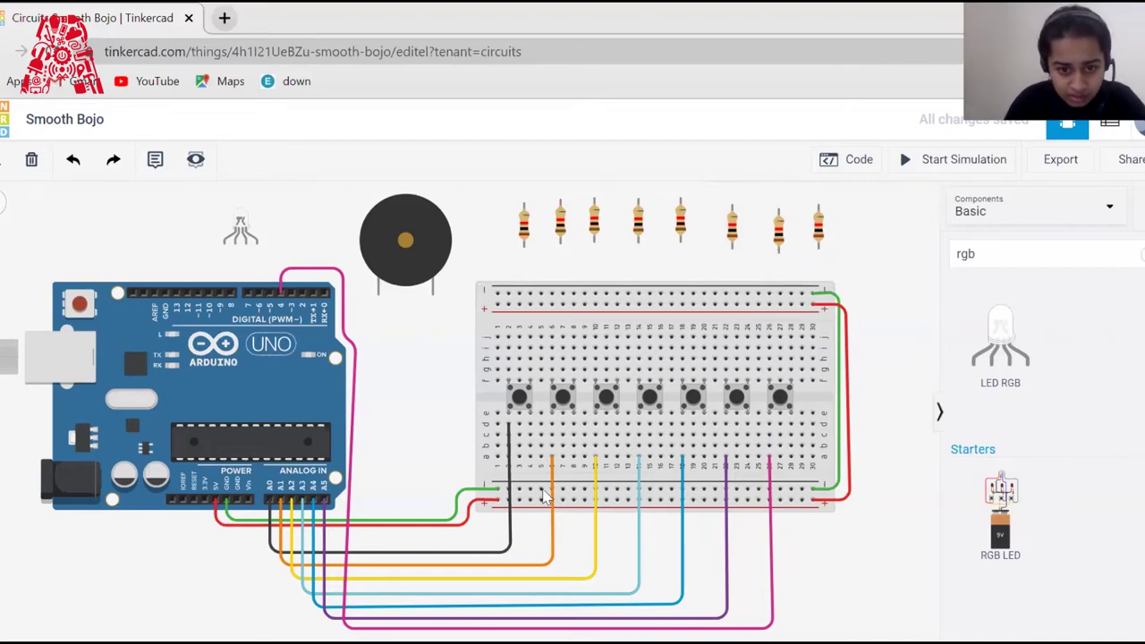
- Move the breadboard end of the black A0 wire down to hole a2
left_click(515, 501)
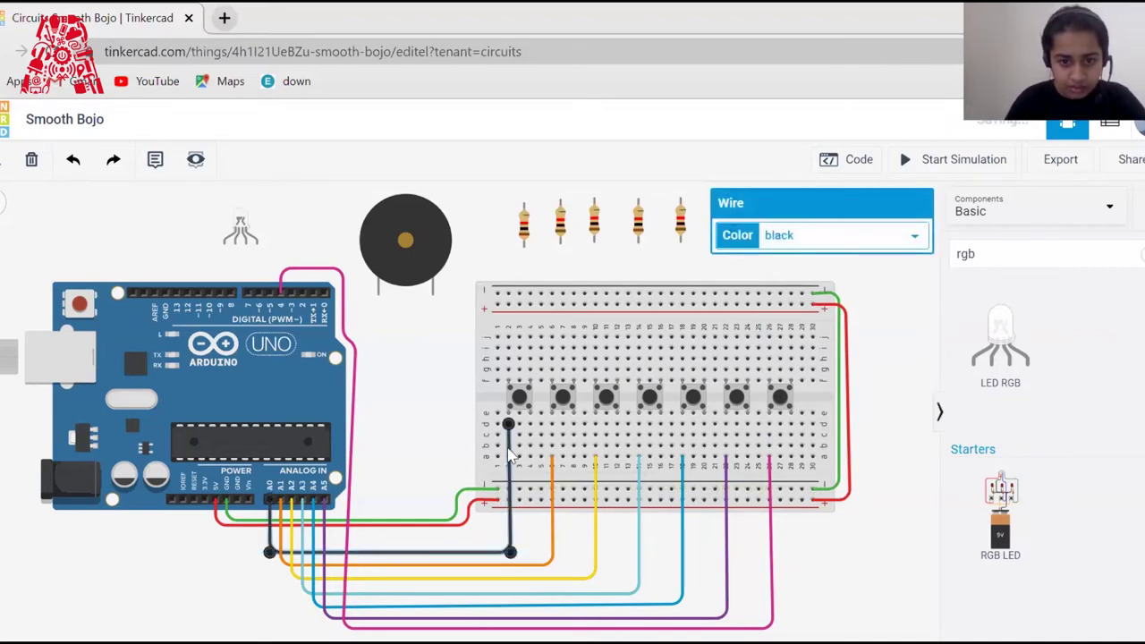
left_click_drag(510, 427, 508, 457)
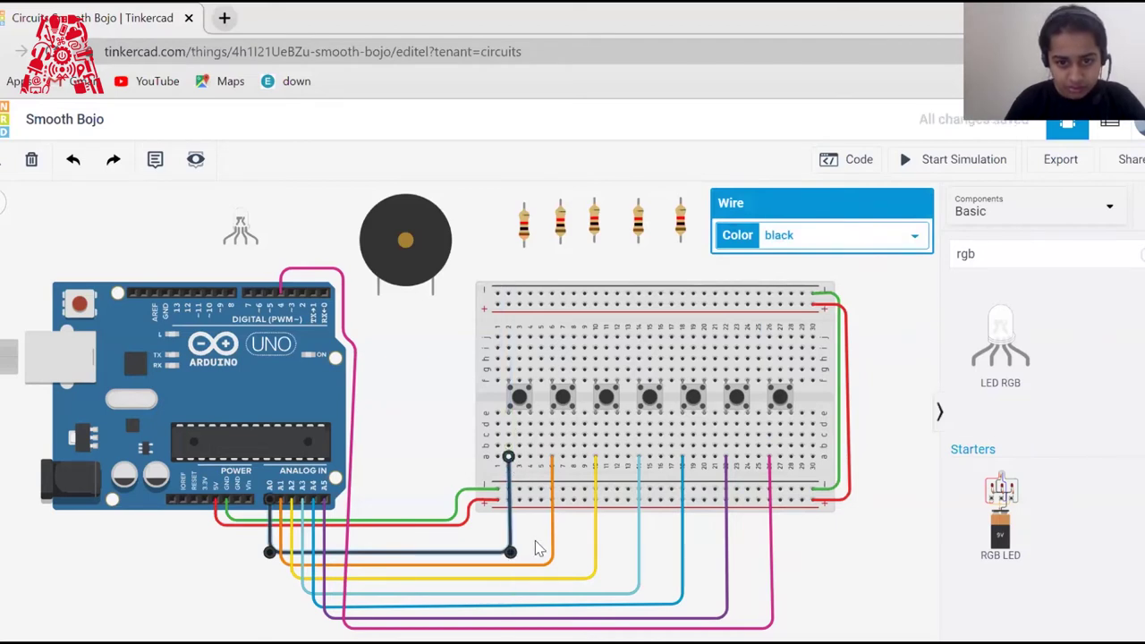
left_click(537, 547)
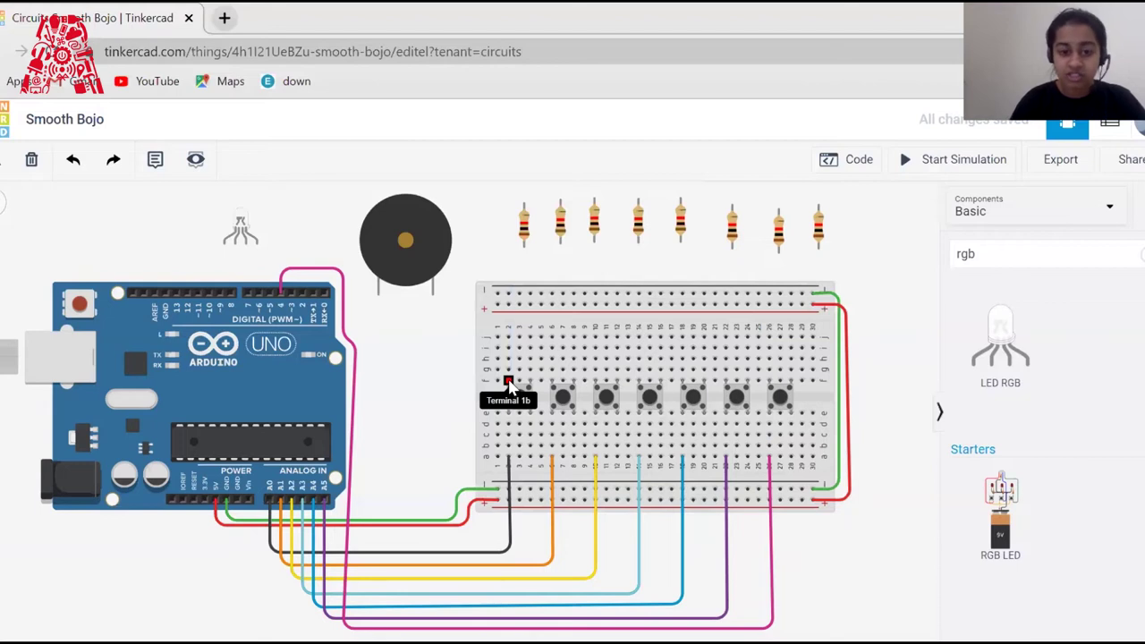
- Place the first resistor in column 2 between the upper negative rail and row j, and set its resistance to 10 kΩ
left_click(526, 226)
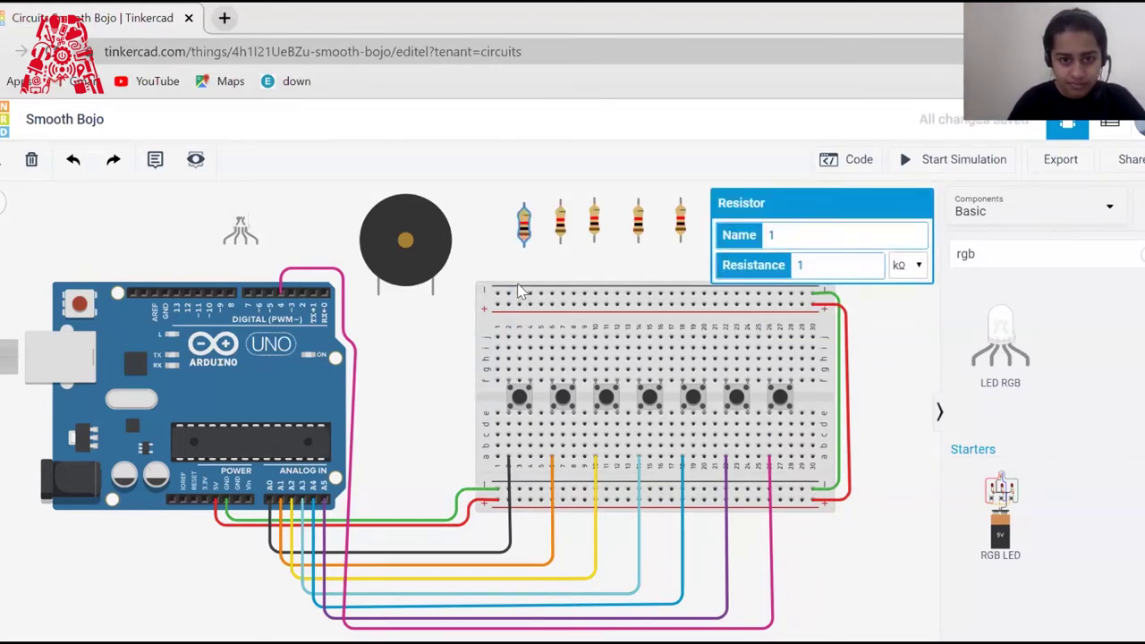
left_click(505, 247)
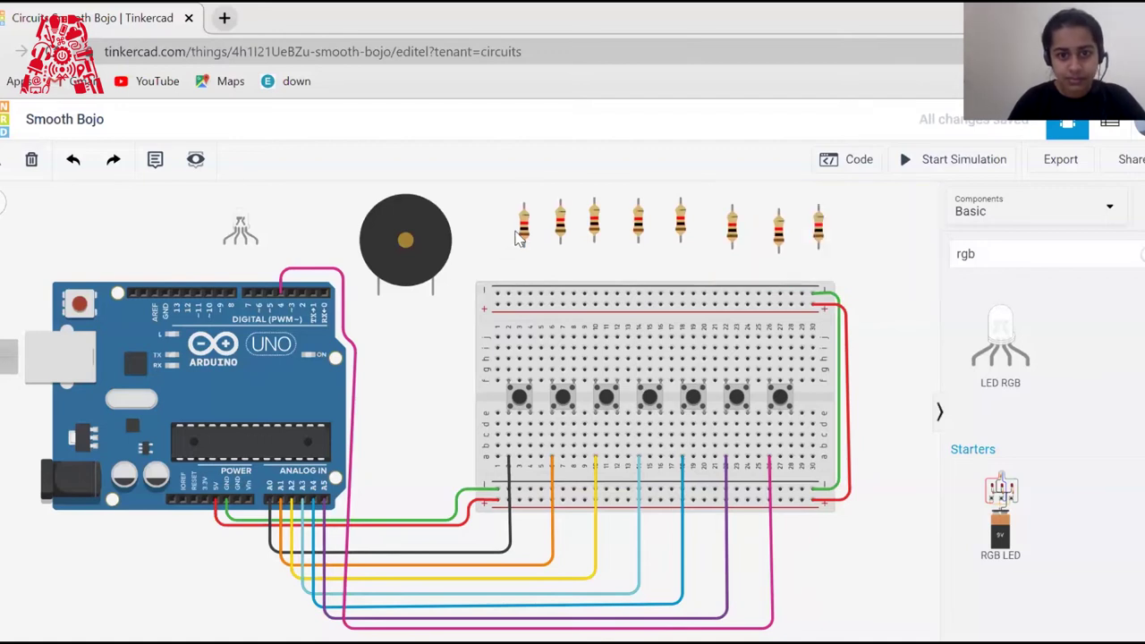
left_click_drag(526, 231, 507, 312)
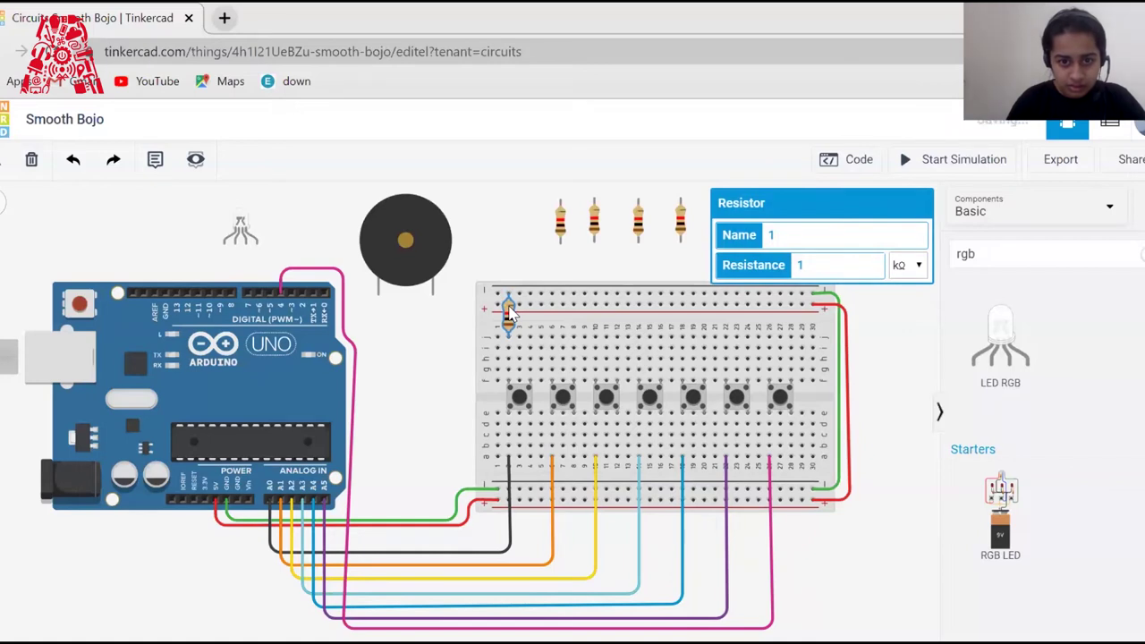
left_click(525, 198)
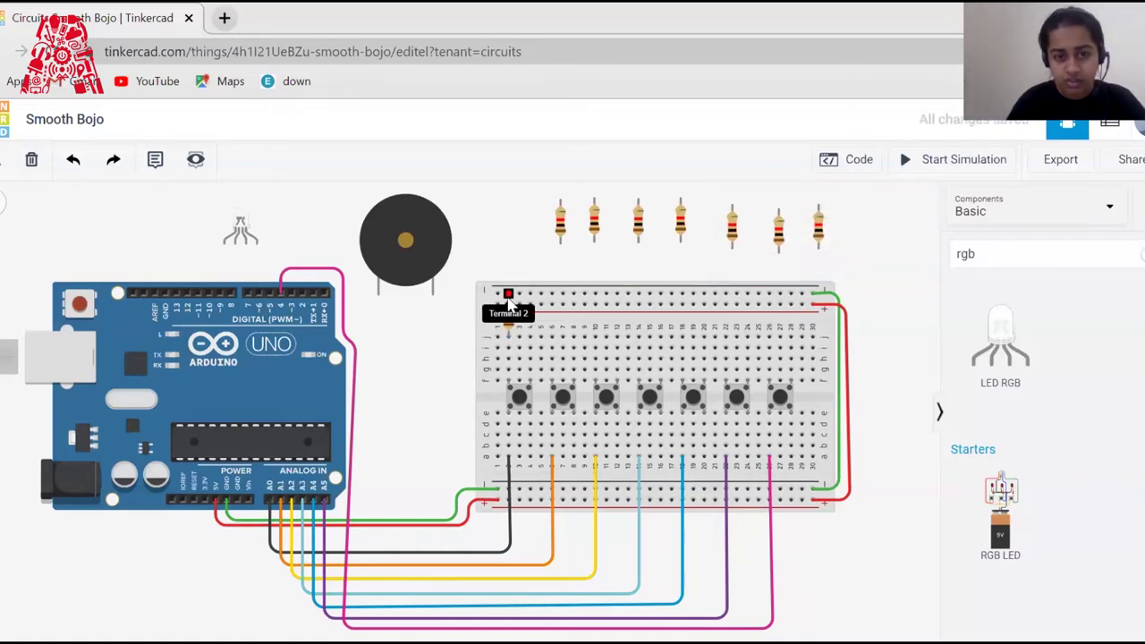
left_click_drag(510, 305, 509, 340)
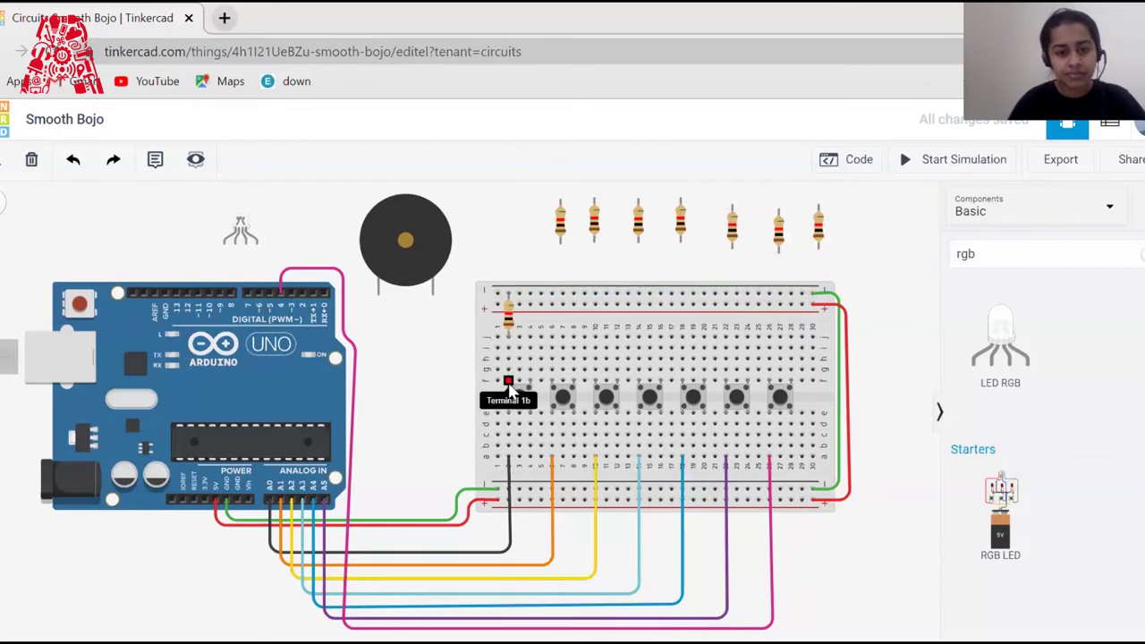
left_click(509, 317)
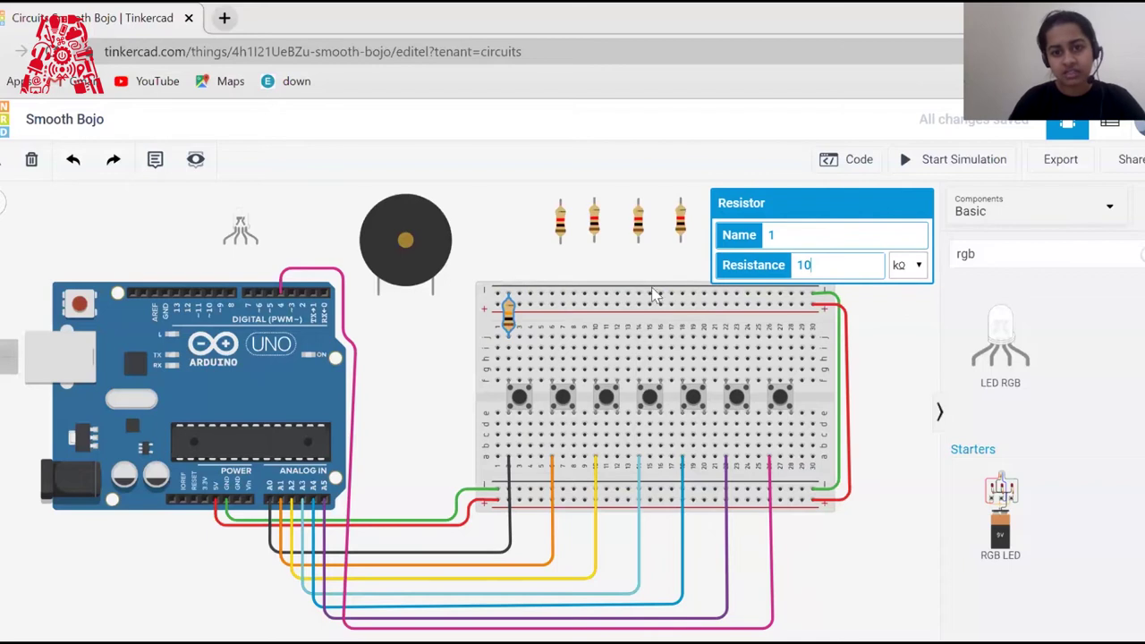
left_click(622, 263)
- Place the second resistor in column 6 between the upper negative rail and row j, and match its resistance to the first resistor
left_click_drag(561, 231, 555, 329)
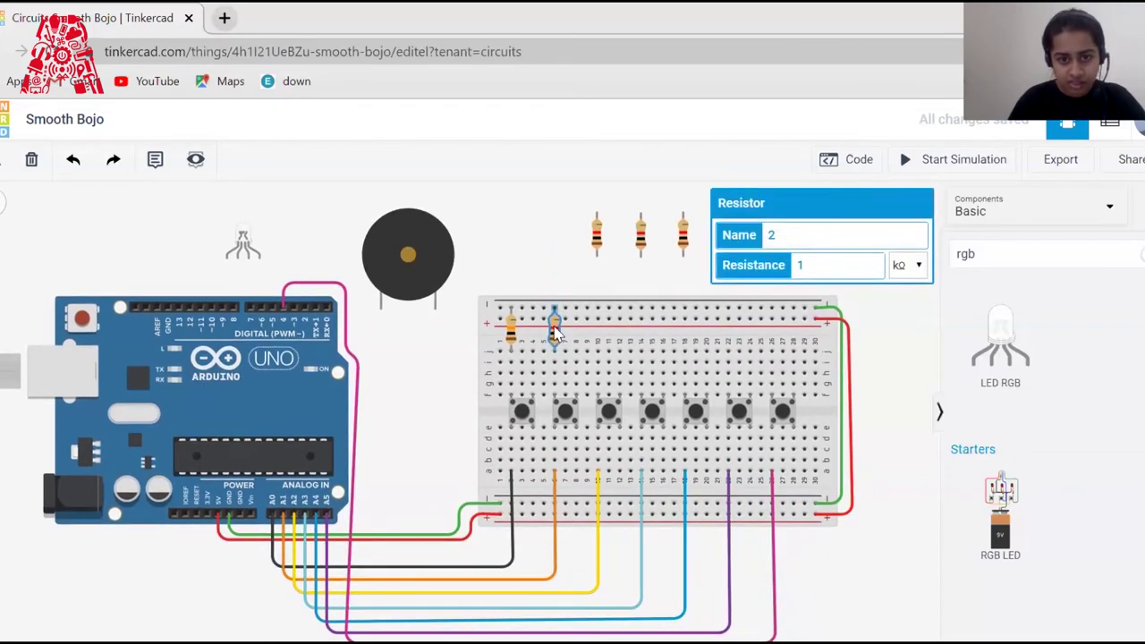
left_click(550, 257)
left_click(554, 328)
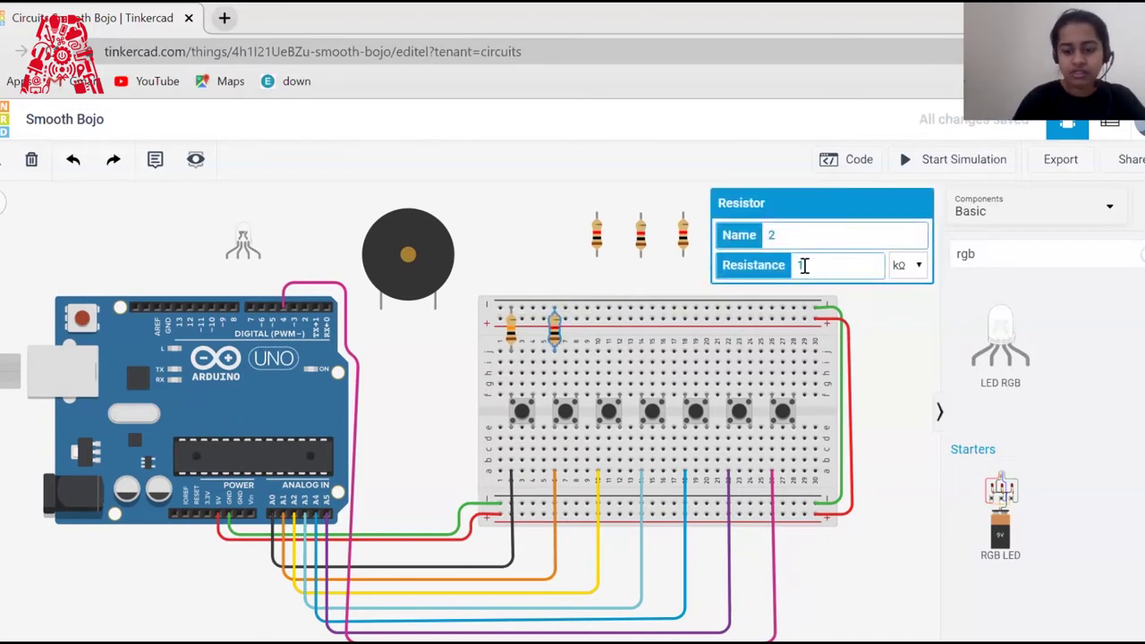
left_click(667, 268)
- Place the third and fourth resistors in columns 10 and 14, each between the upper negative rail and row j
left_click(596, 239)
left_click_drag(578, 282, 604, 344)
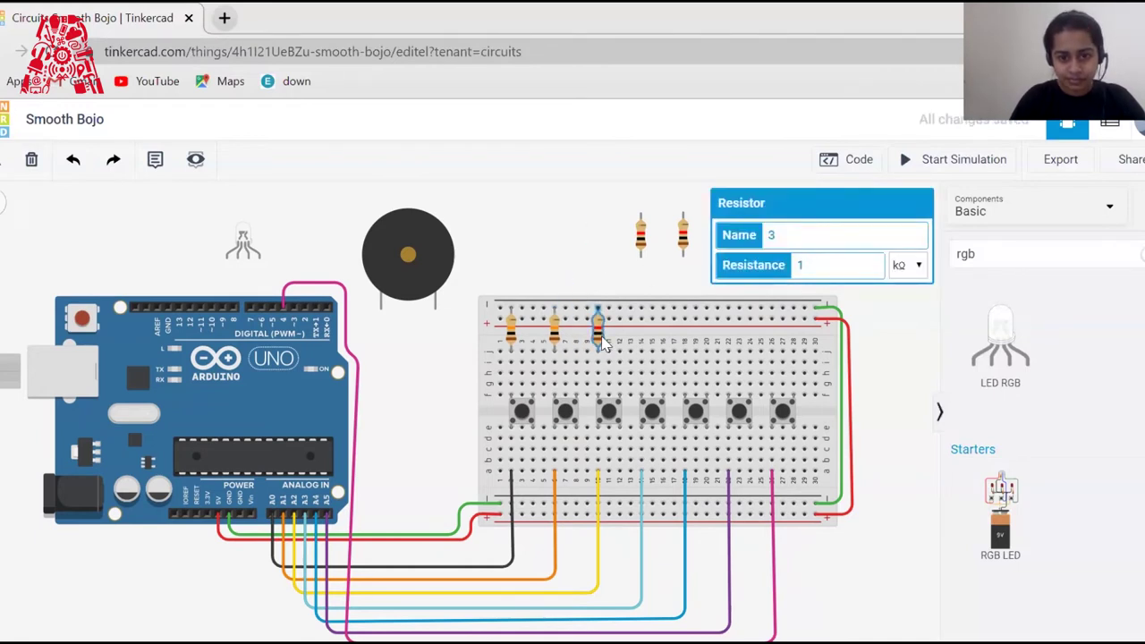
left_click(578, 263)
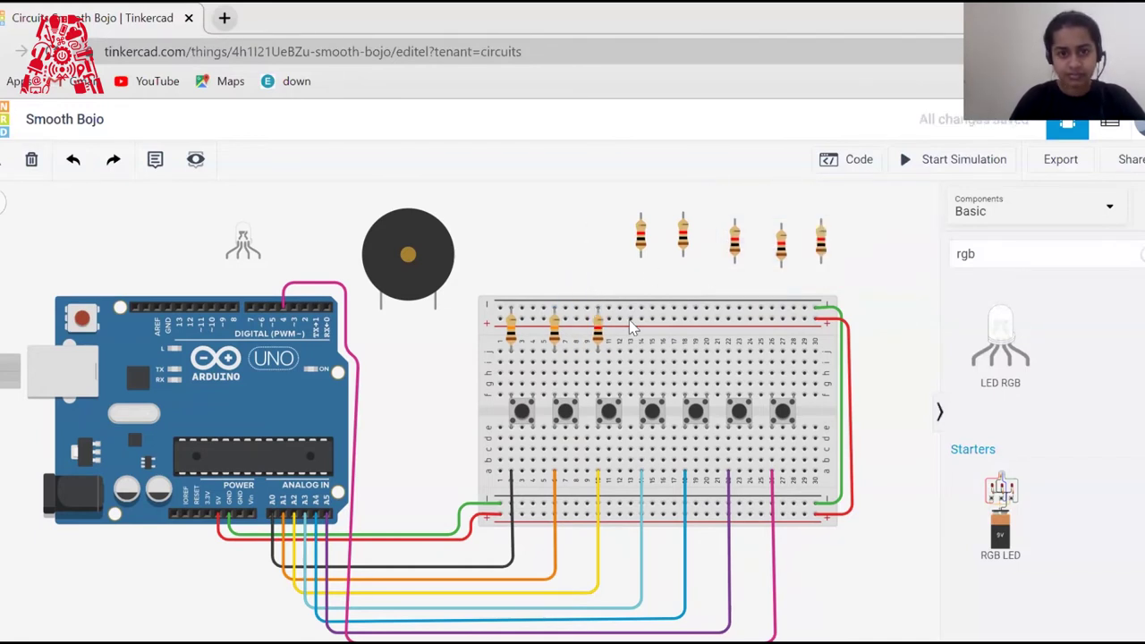
left_click_drag(640, 240, 651, 332)
left_click(636, 250)
- Place the fifth, sixth and seventh resistors in columns 18, 22 and 26, each between the upper negative rail and row j
left_click(682, 236)
left_click_drag(682, 238, 682, 335)
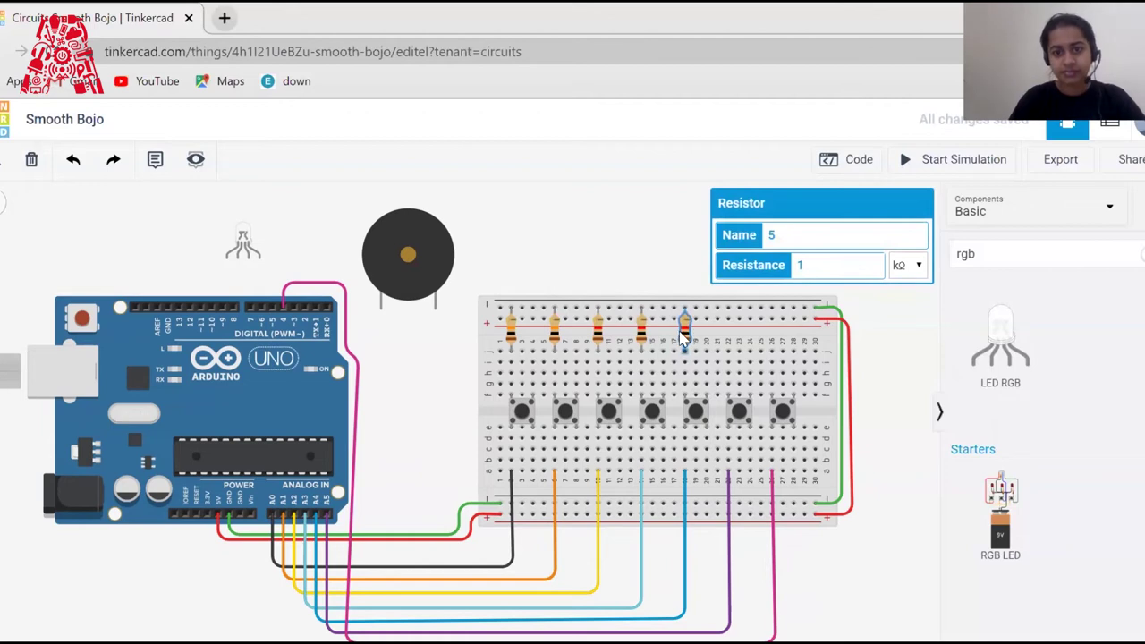
left_click(732, 243)
left_click_drag(732, 243, 729, 338)
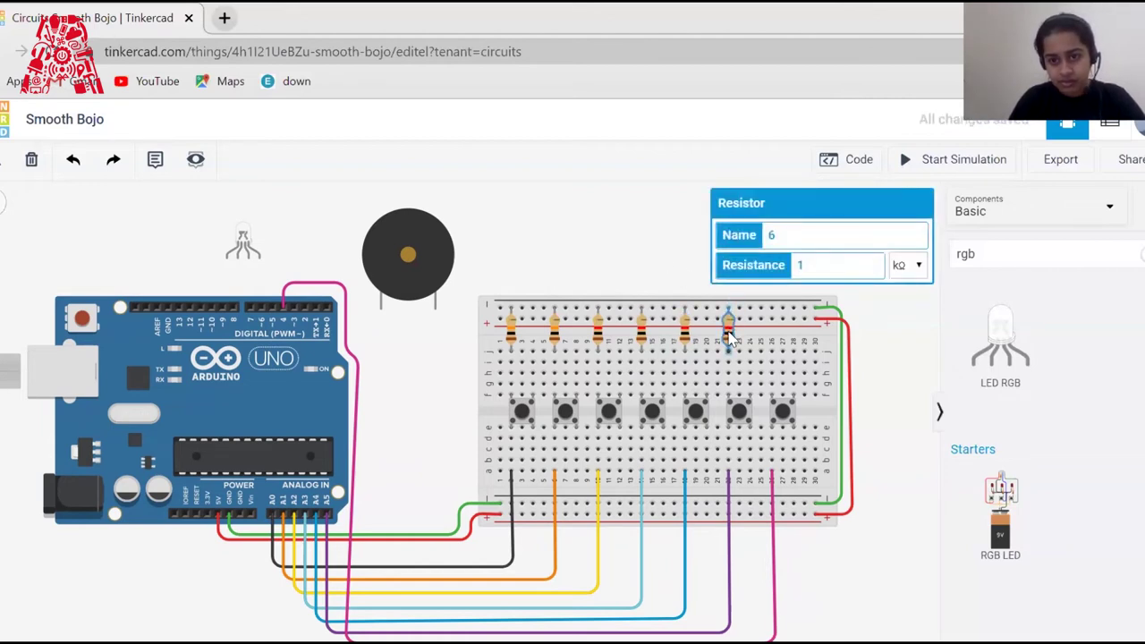
left_click(780, 267)
left_click_drag(779, 273, 773, 335)
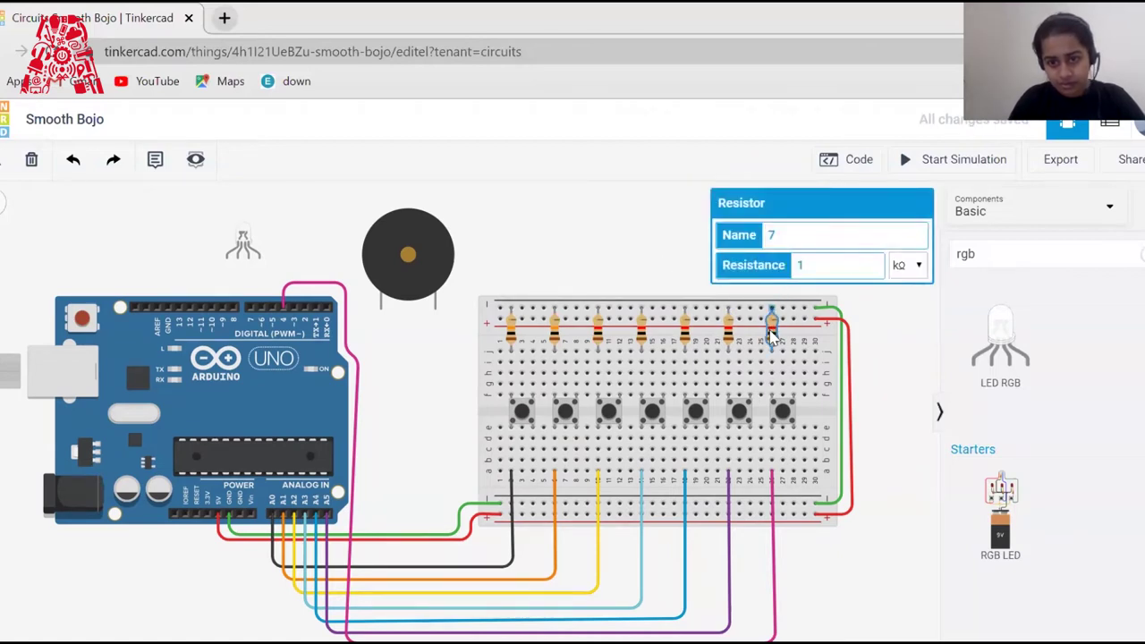
left_click(644, 252)
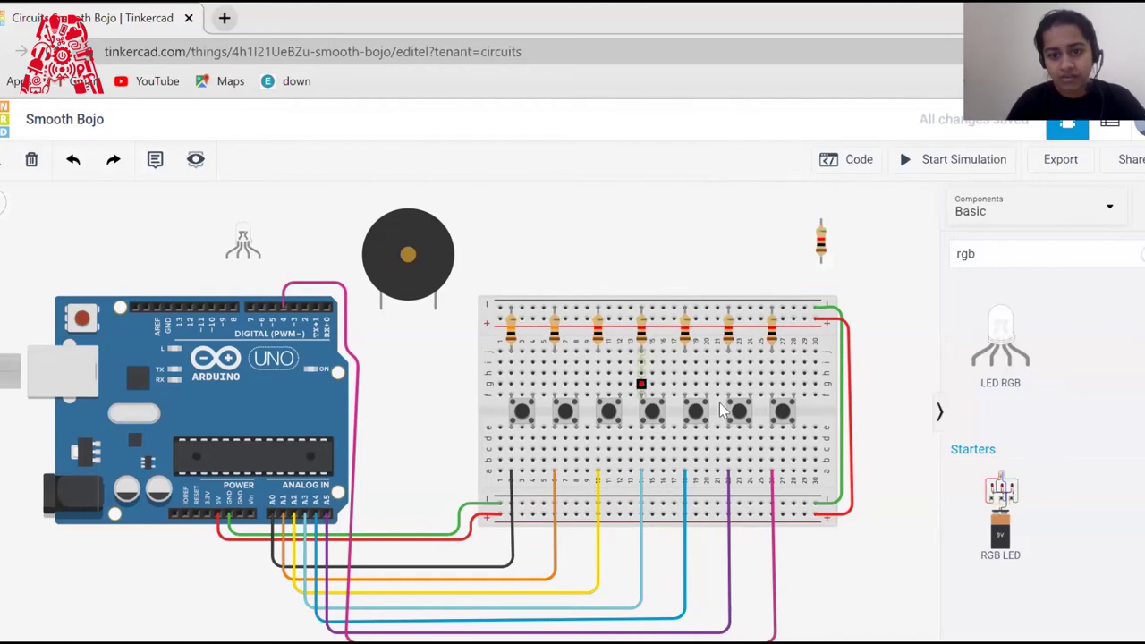
- Set the resistance of the third and fourth resistors, in columns 10 and 14, to 10 kΩ
left_click(597, 331)
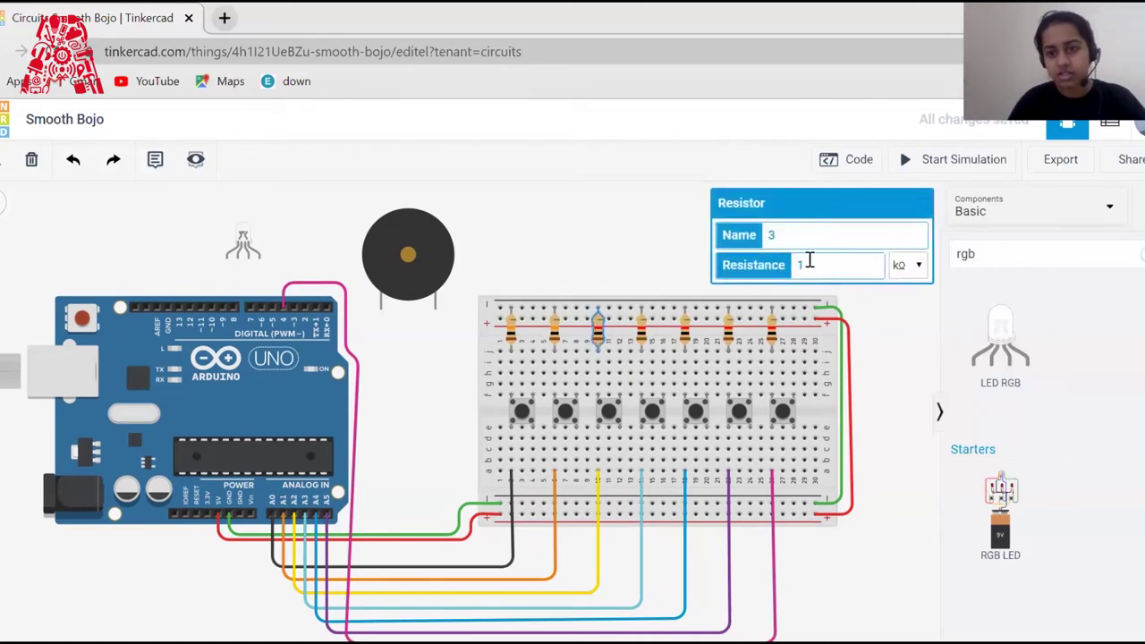
left_click(669, 252)
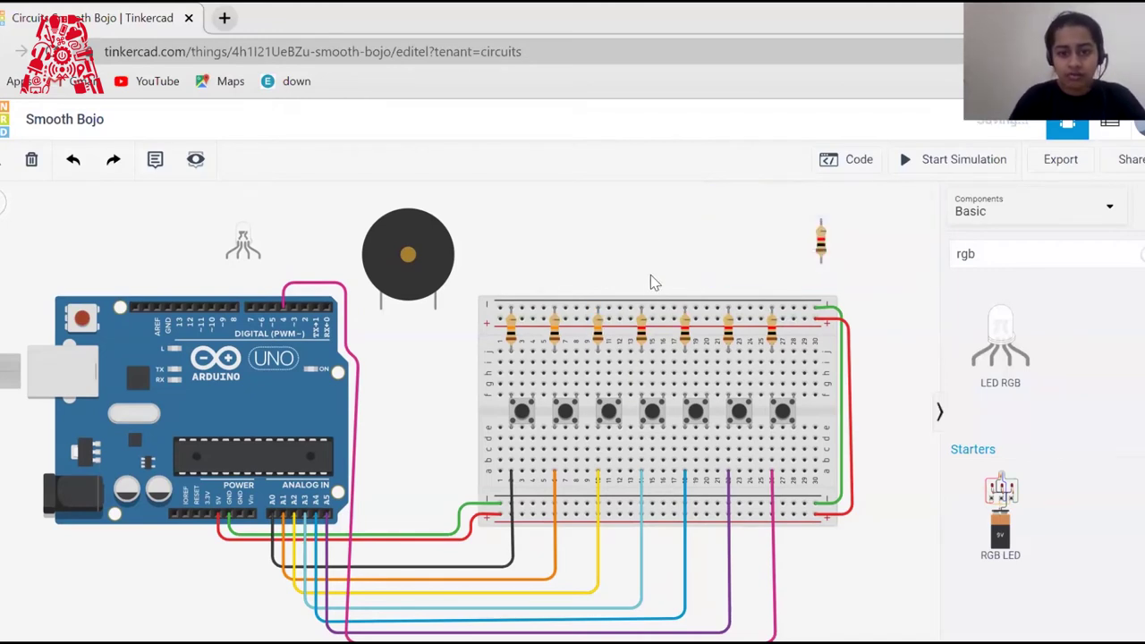
left_click(639, 332)
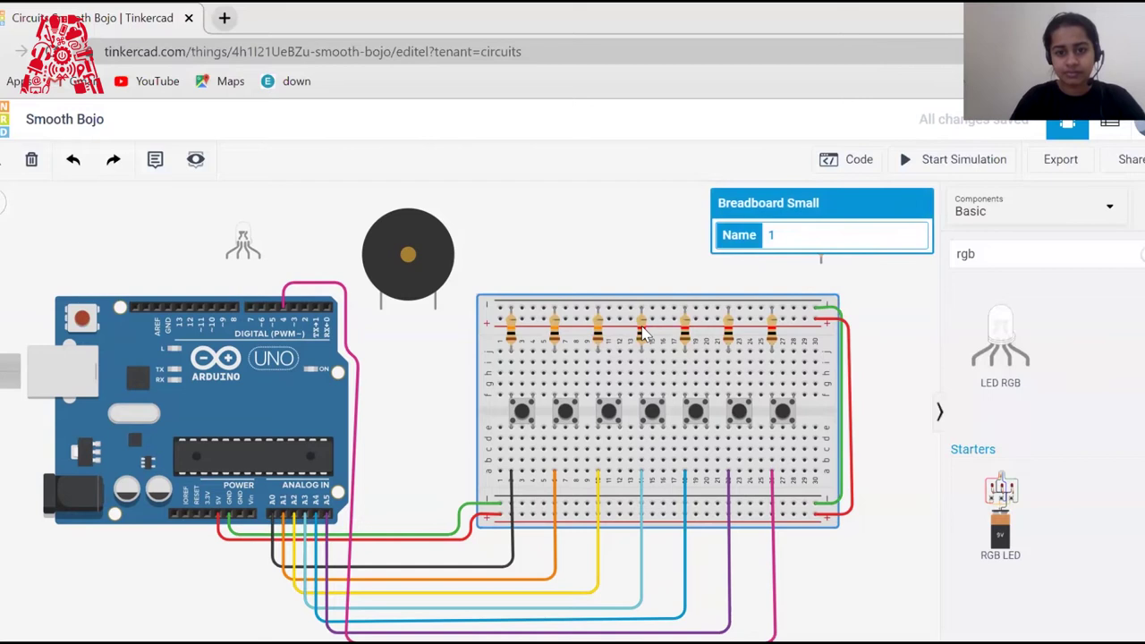
left_click(642, 331)
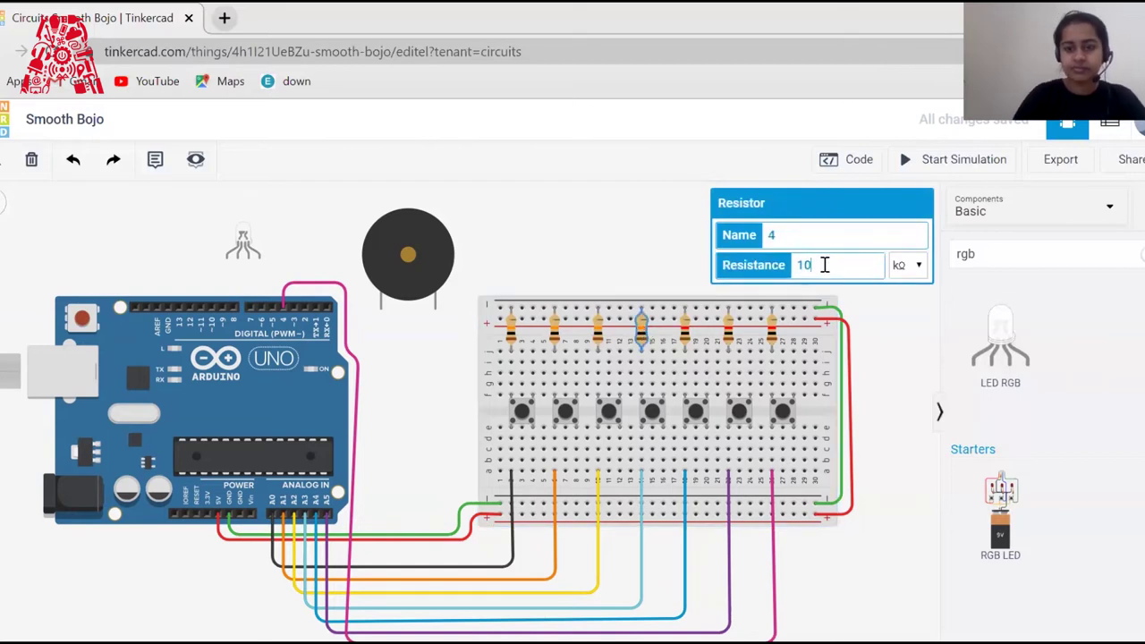
left_click(659, 266)
- Set the resistance of the fifth, sixth and seventh resistors, in columns 18, 22 and 26, to 10 kΩ
left_click(686, 334)
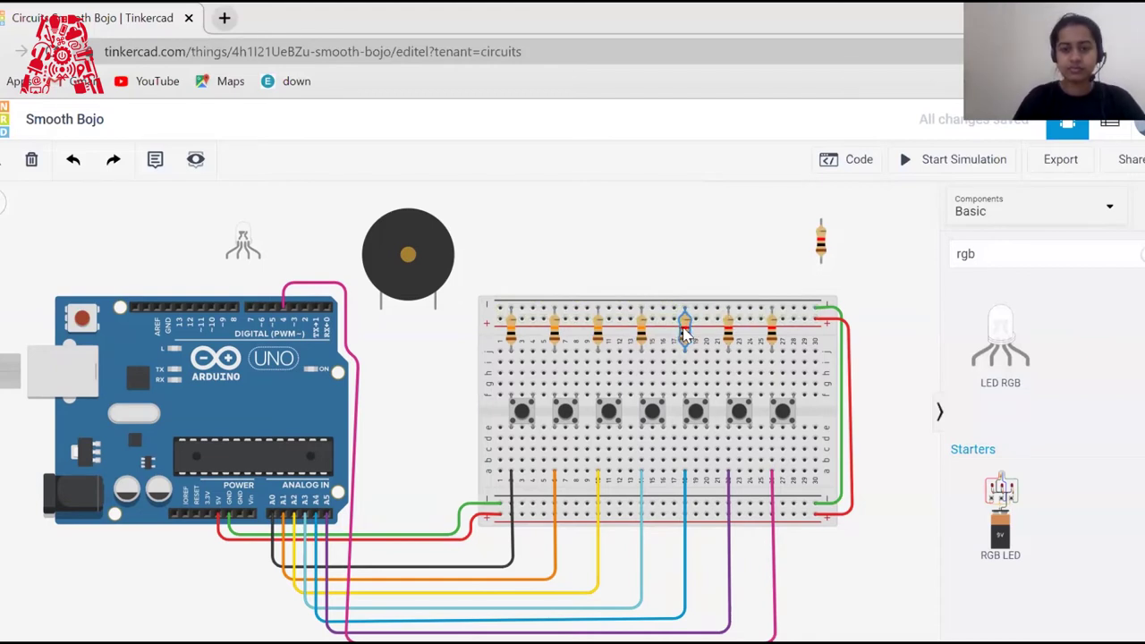
left_click(699, 274)
left_click(686, 335)
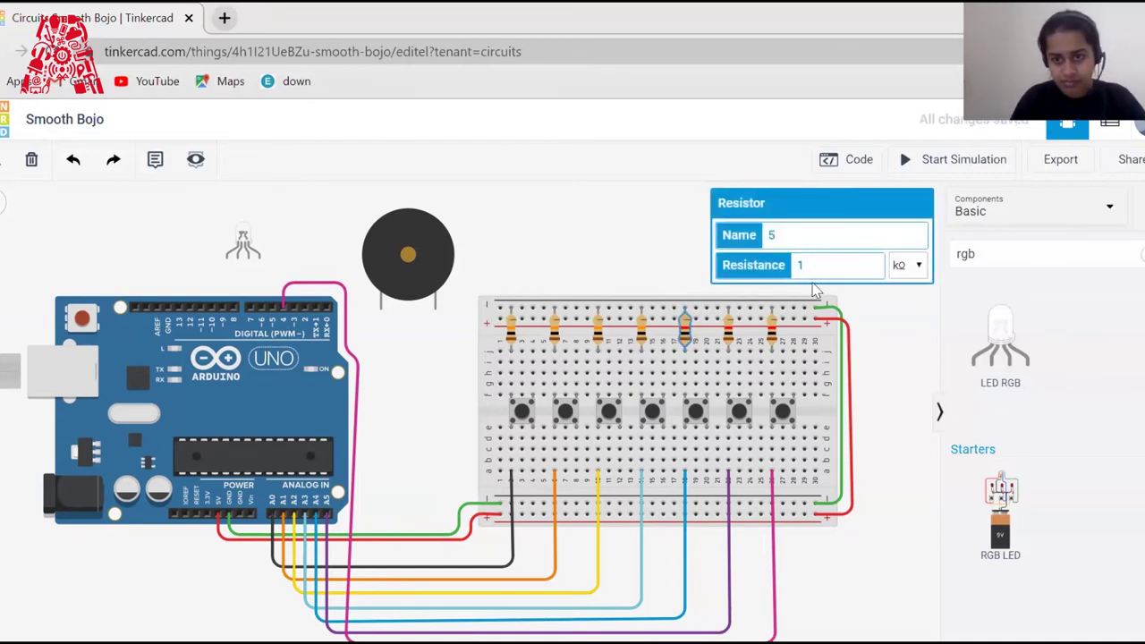
type("0")
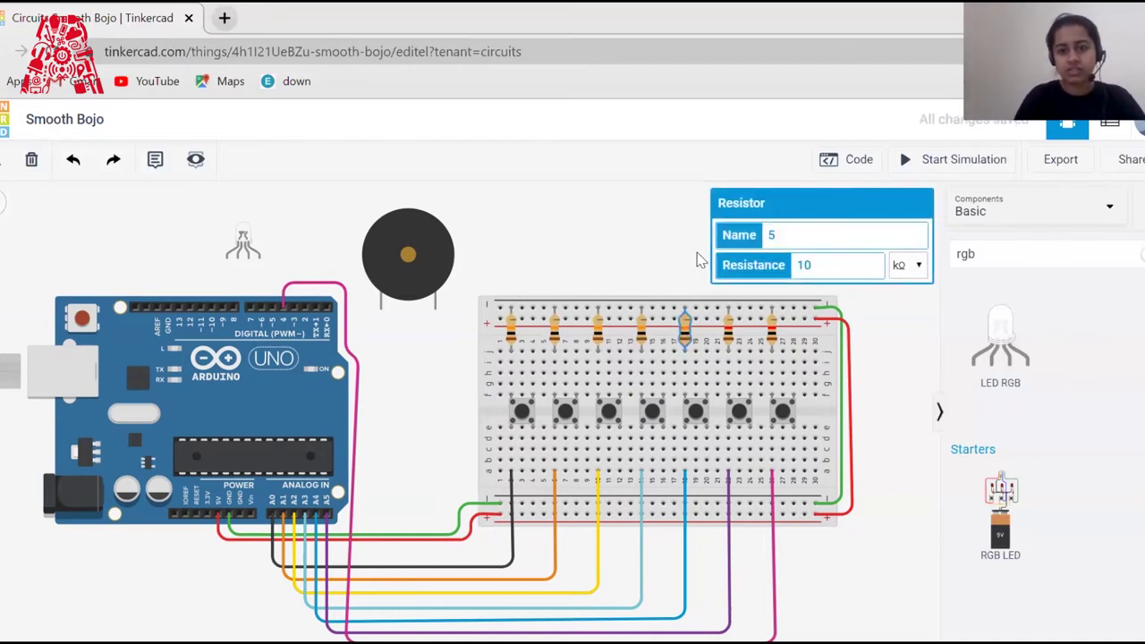
left_click(657, 257)
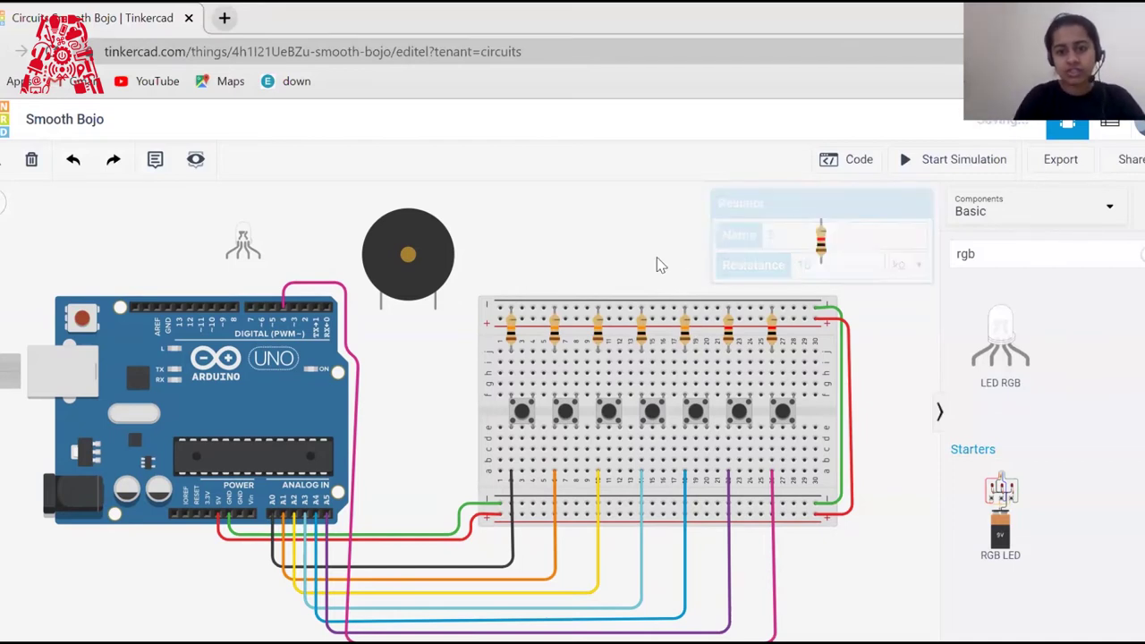
left_click(729, 331)
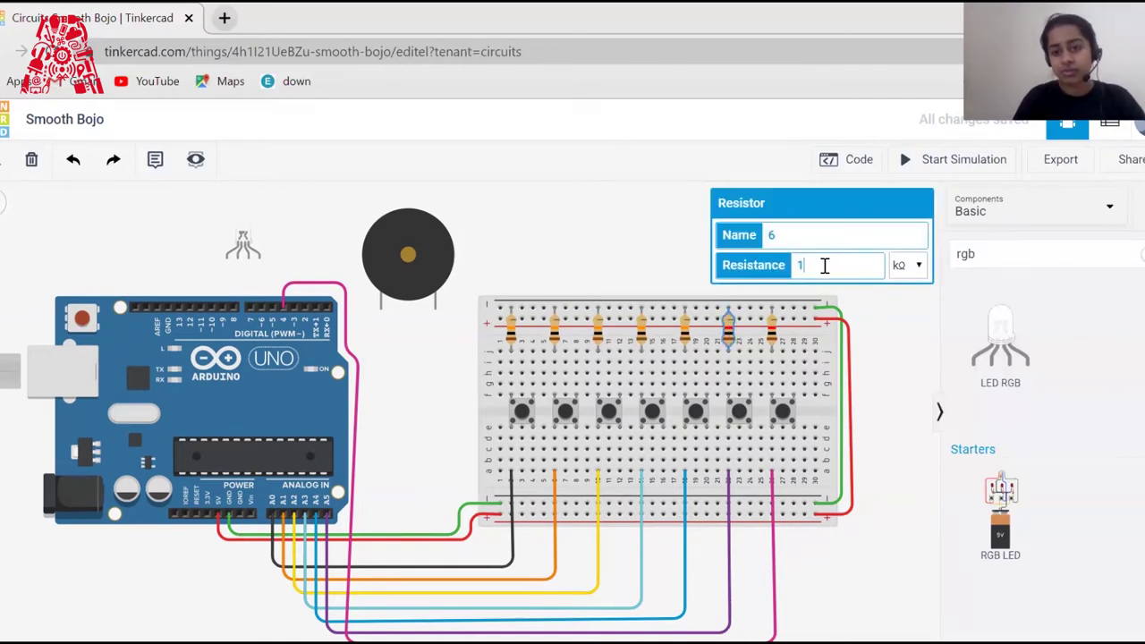
type("0")
left_click(677, 234)
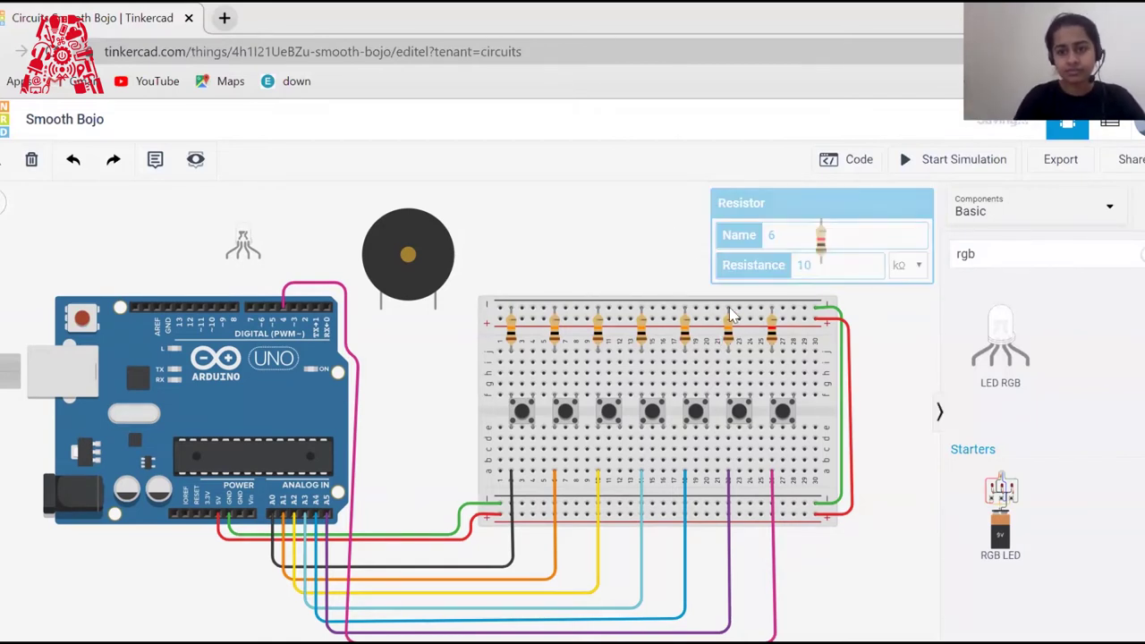
left_click(820, 266)
type("0")
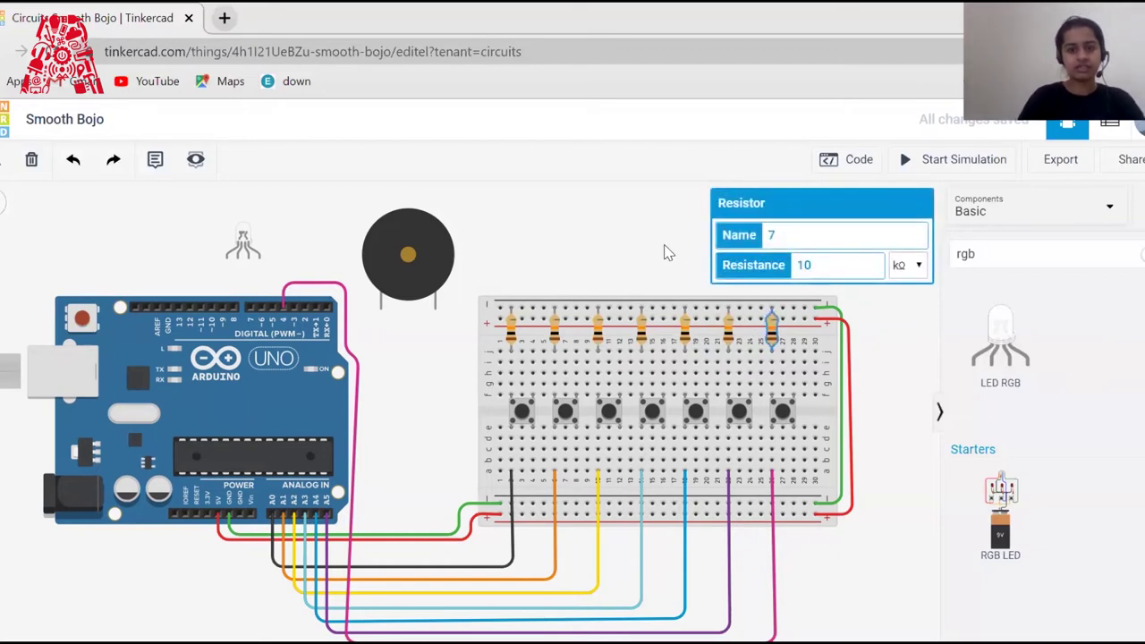
left_click(639, 241)
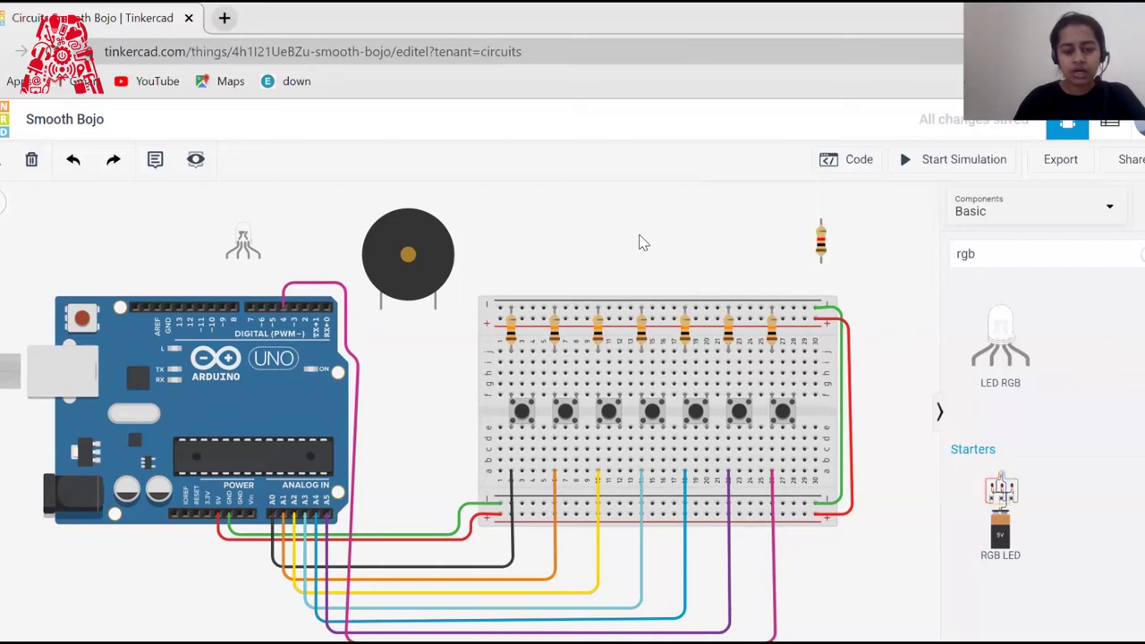
- Wire row j of columns 4 and 8 to the upper positive rail and color both wires red
left_click(532, 352)
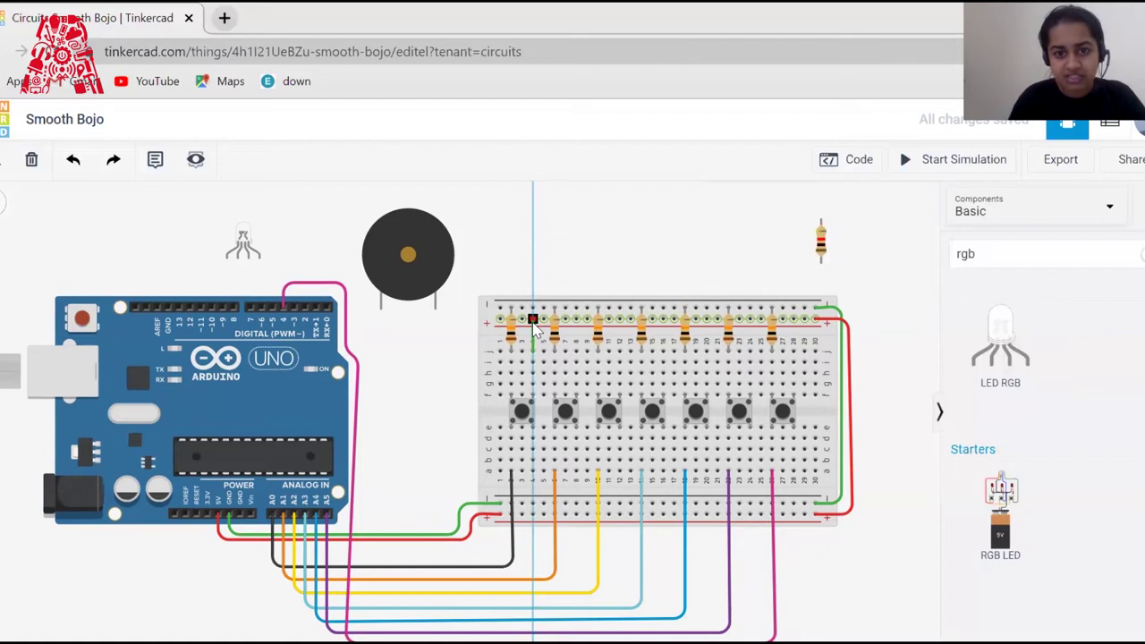
left_click(534, 325)
left_click(787, 237)
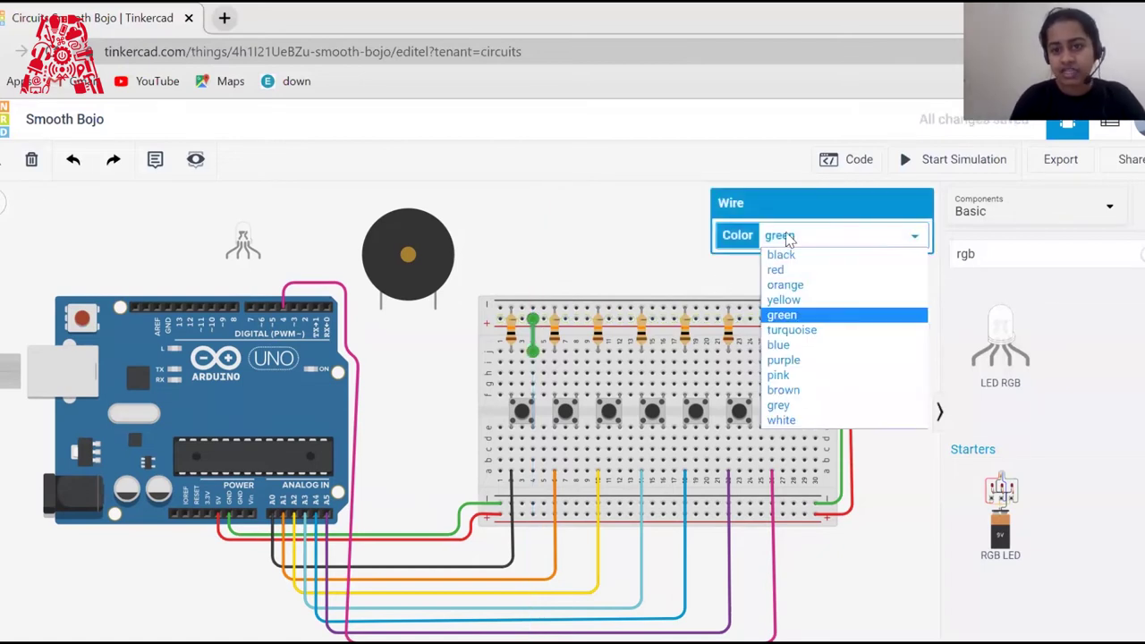
left_click(793, 270)
left_click(596, 269)
left_click(578, 332)
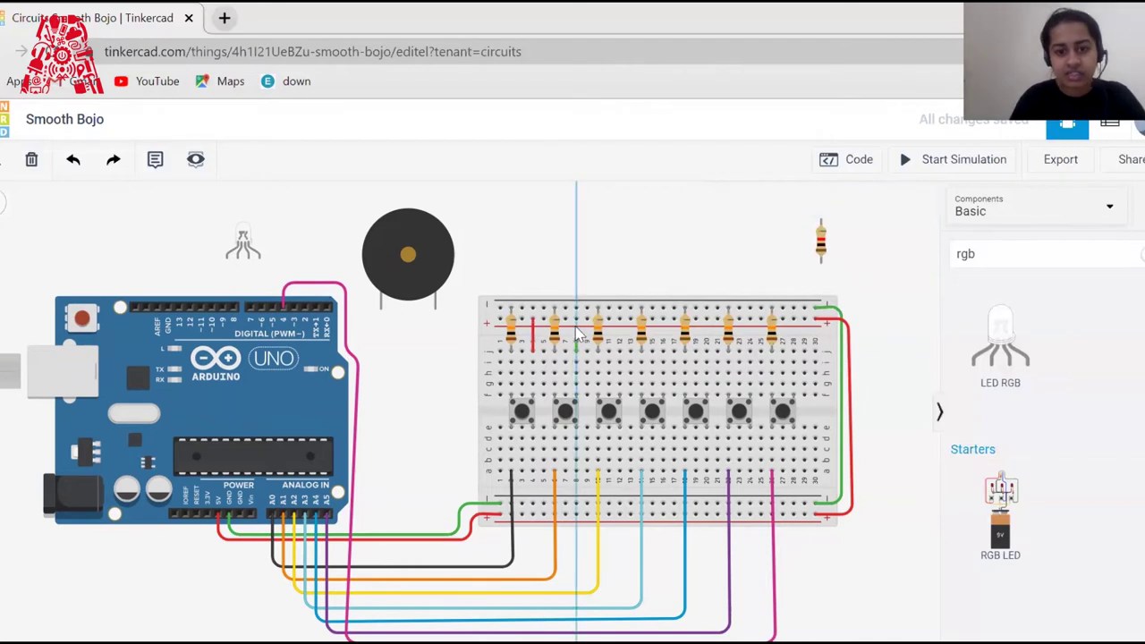
left_click(577, 351)
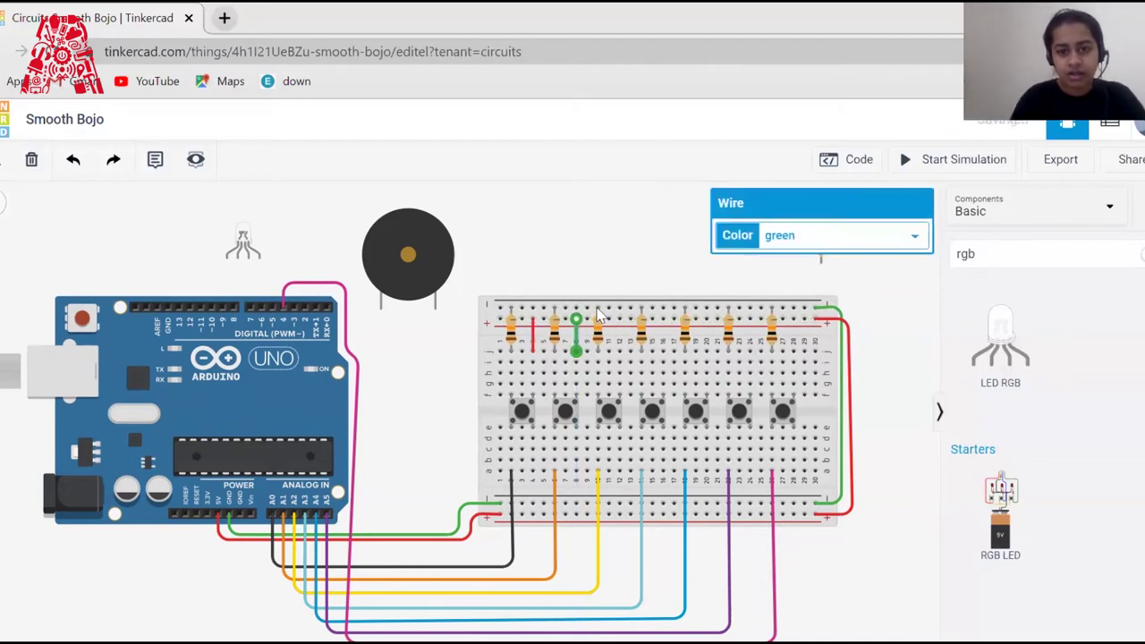
left_click(804, 237)
left_click(774, 269)
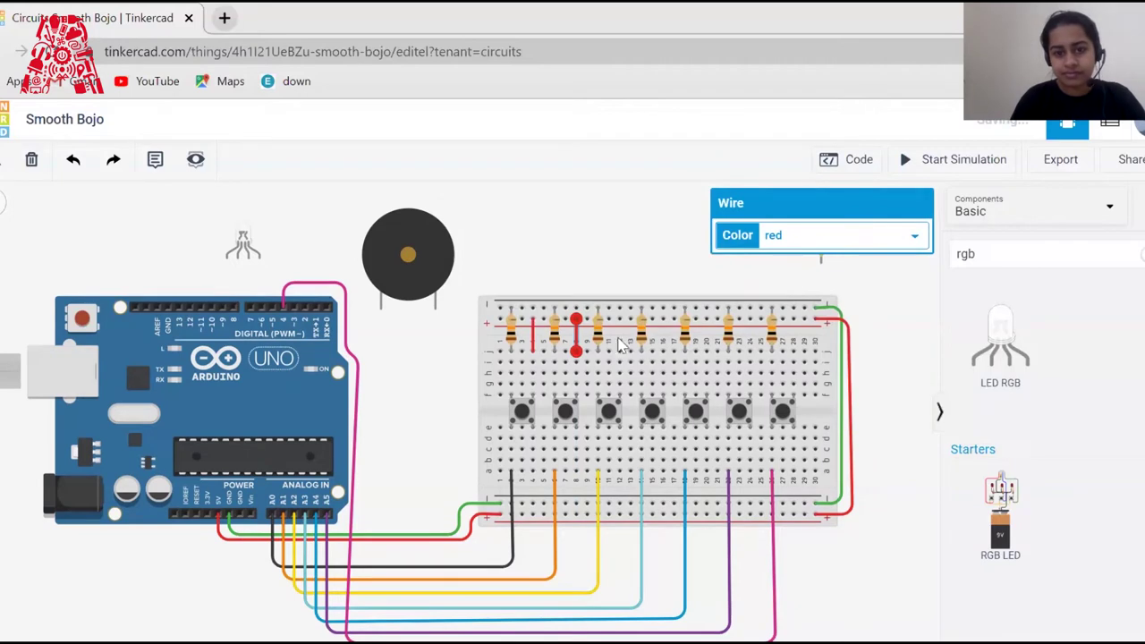
left_click(598, 259)
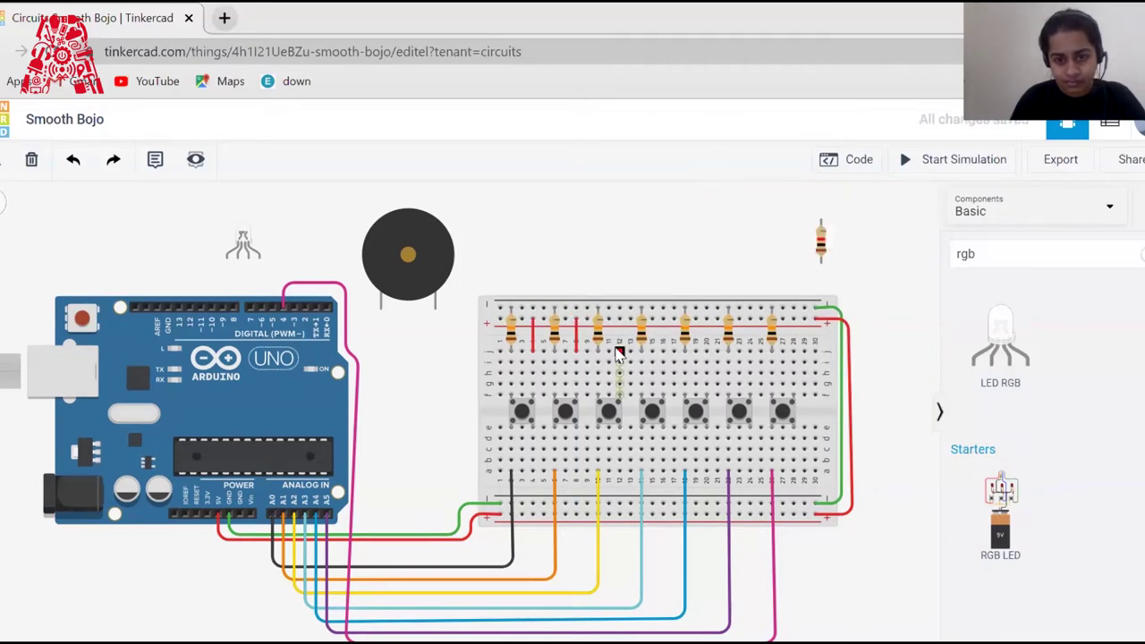
- Wire row j of columns 12 and 16 to the upper positive rail and color both wires red
left_click(617, 352)
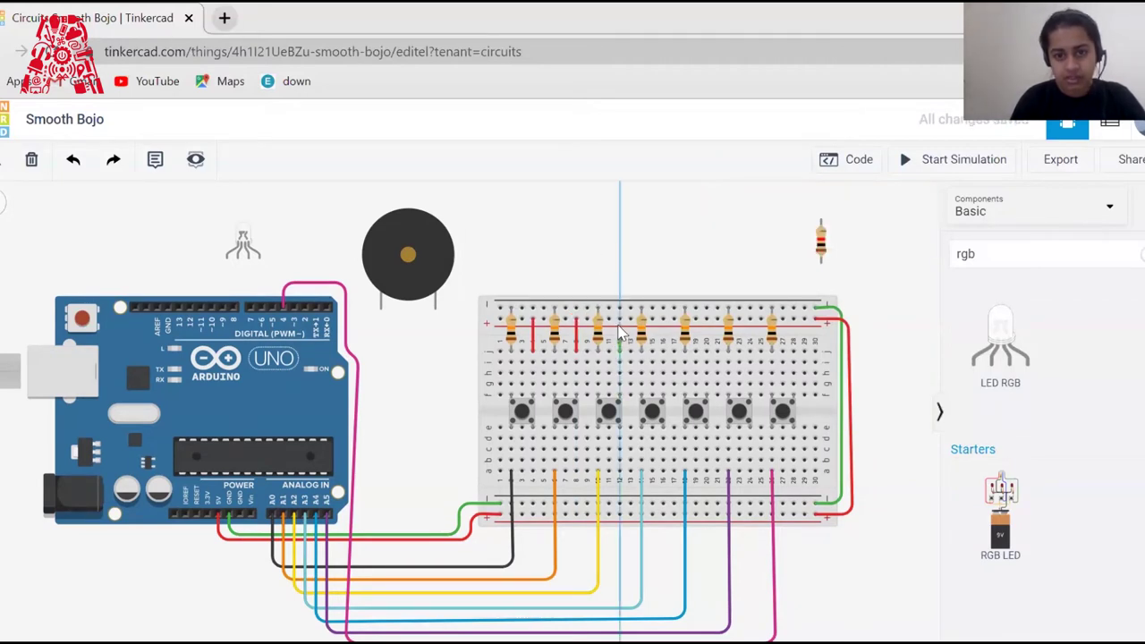
left_click(619, 319)
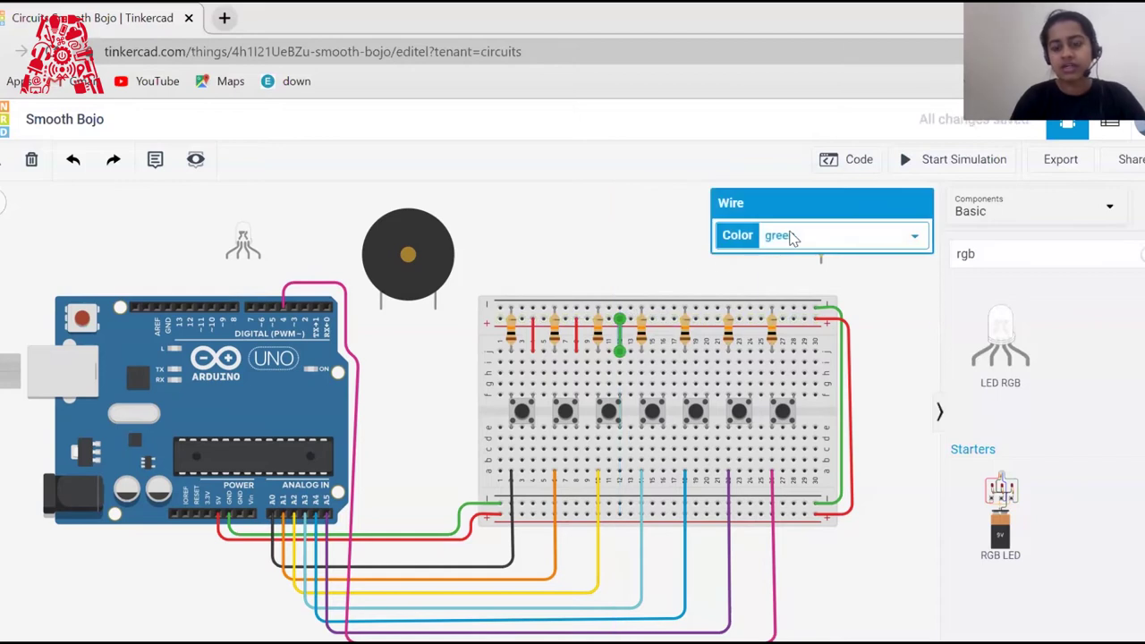
left_click(792, 235)
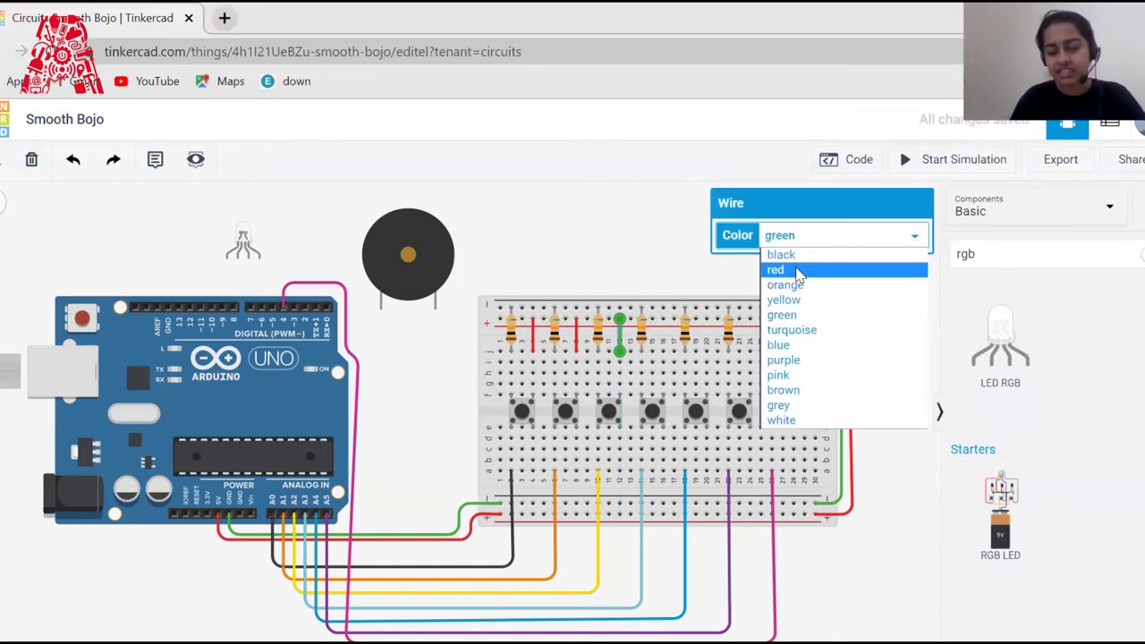
left_click(797, 271)
left_click(605, 283)
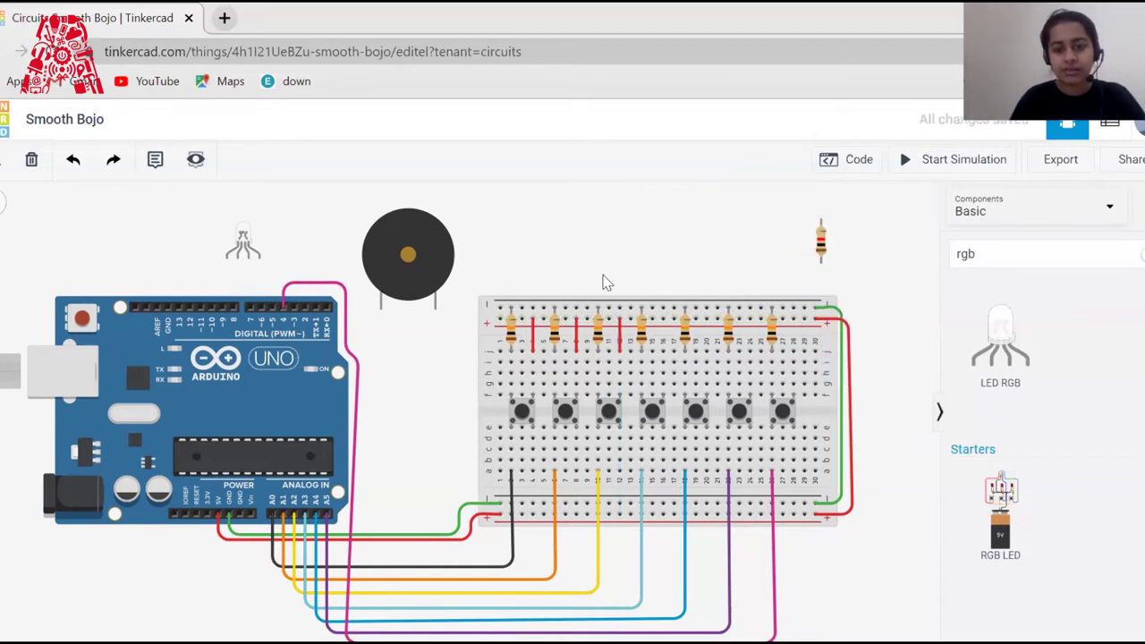
left_click(663, 354)
left_click(663, 319)
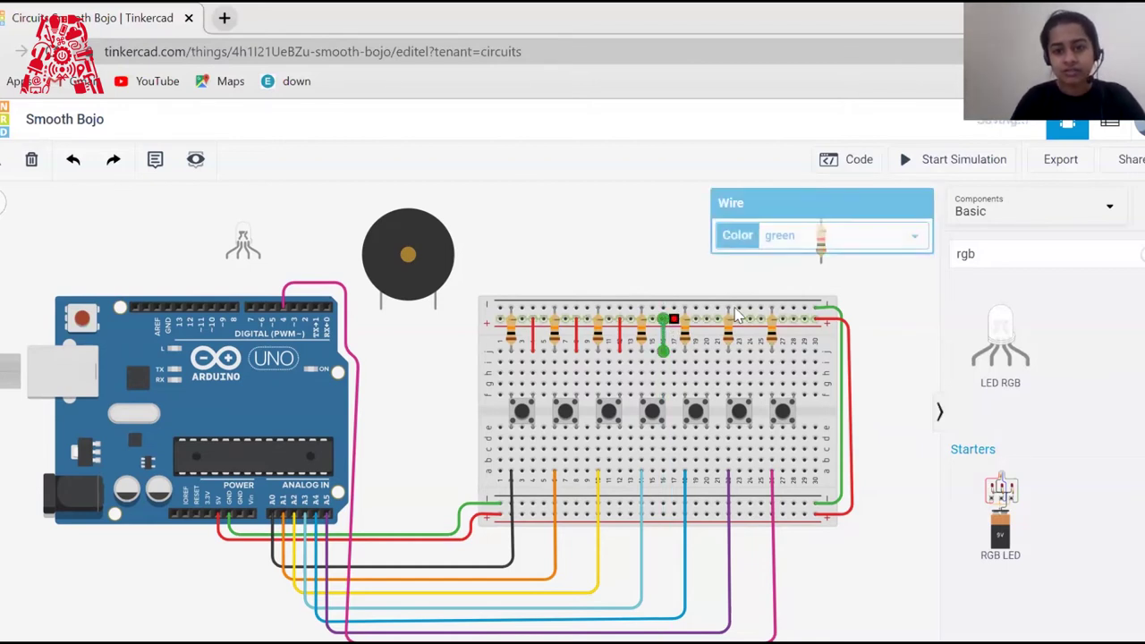
left_click(821, 238)
left_click(809, 270)
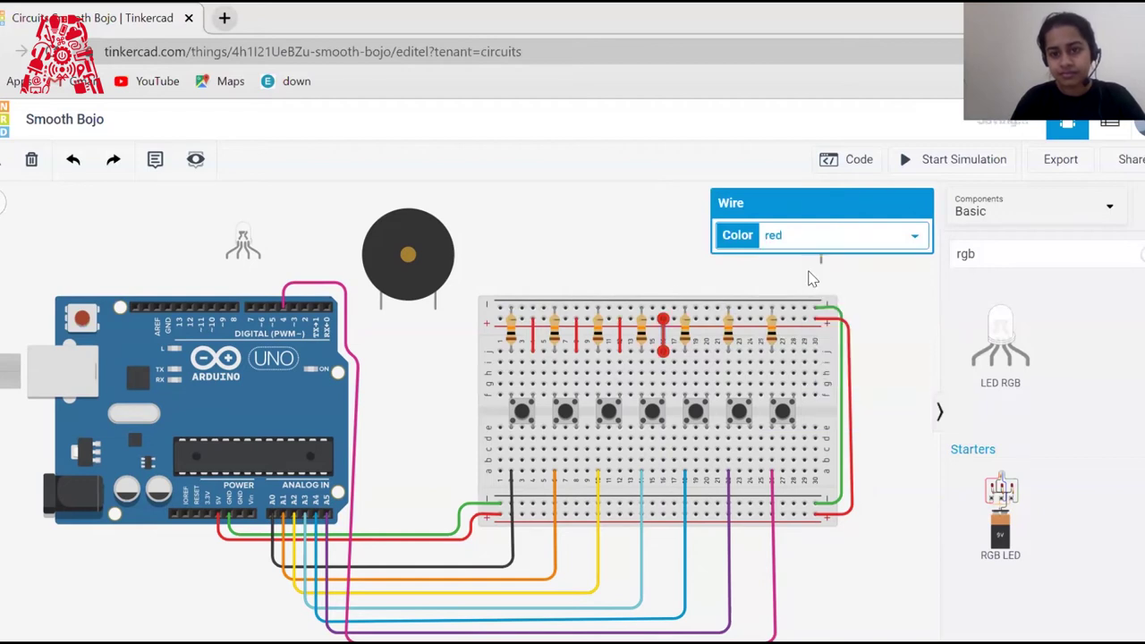
left_click(636, 260)
- Wire row j of columns 20 and 24 to the upper positive rail and color both wires red
left_click(706, 352)
left_click(706, 319)
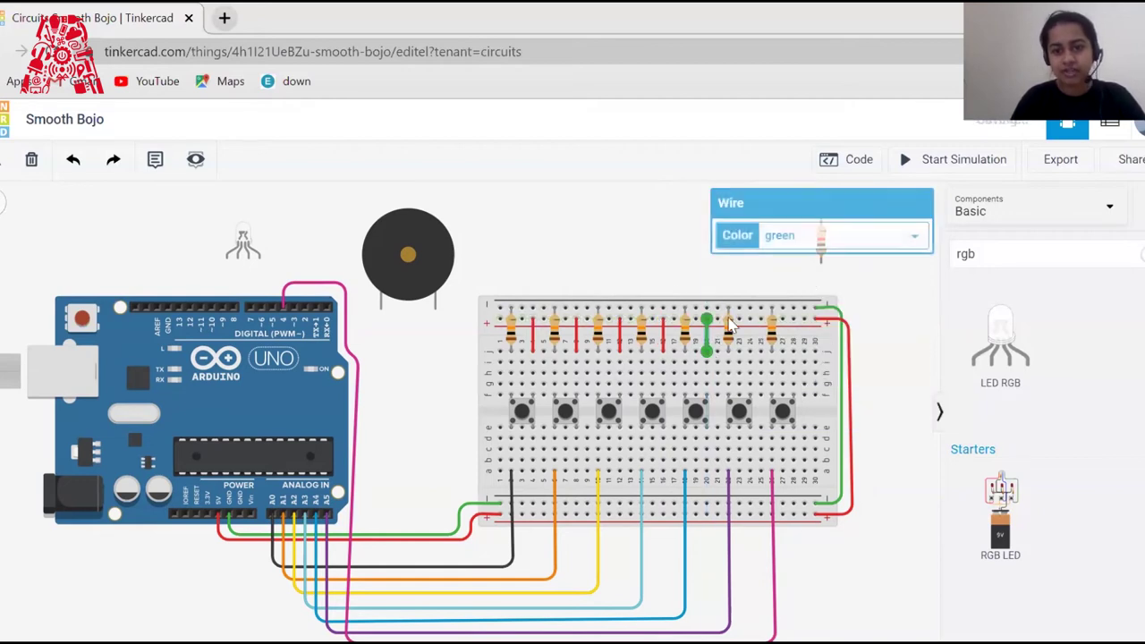
left_click(826, 240)
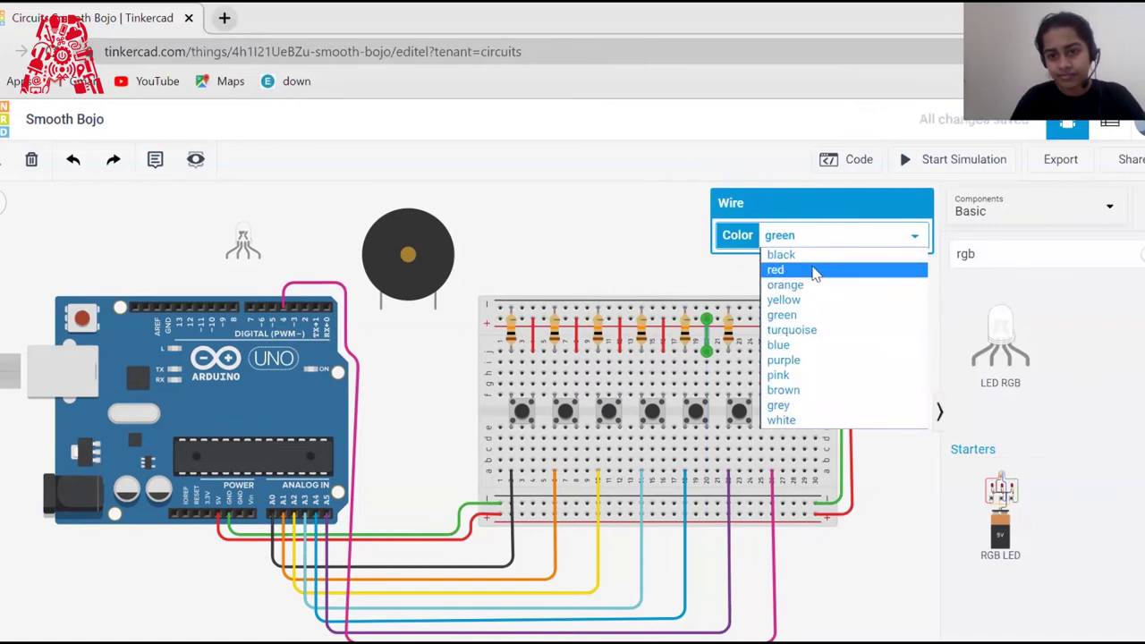
left_click(815, 270)
left_click(651, 261)
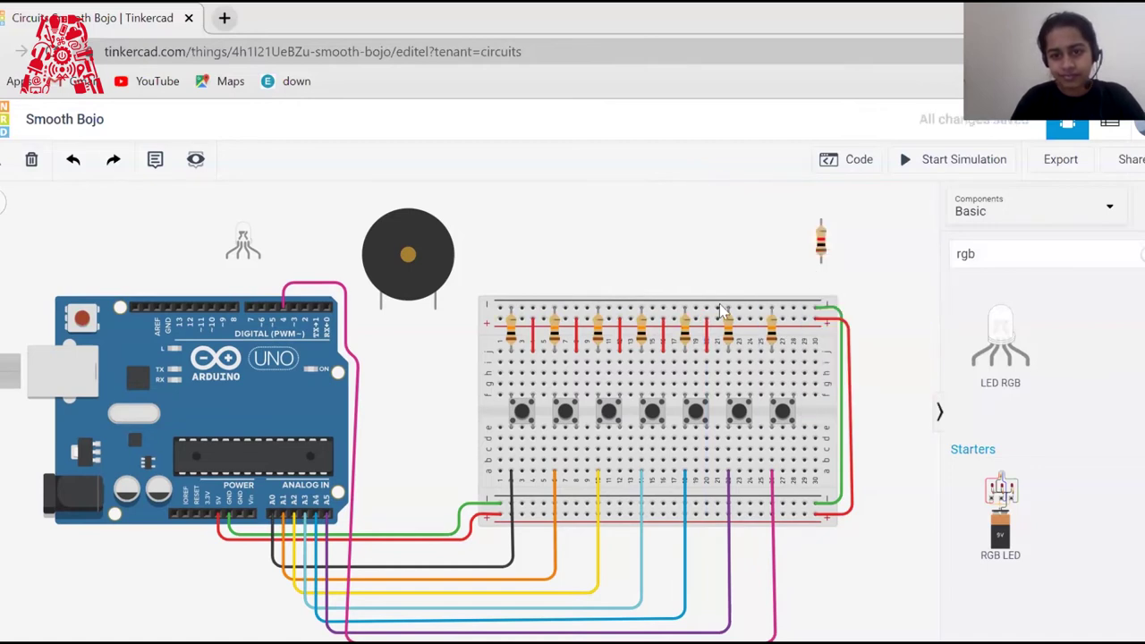
left_click(750, 351)
left_click(749, 321)
left_click(820, 237)
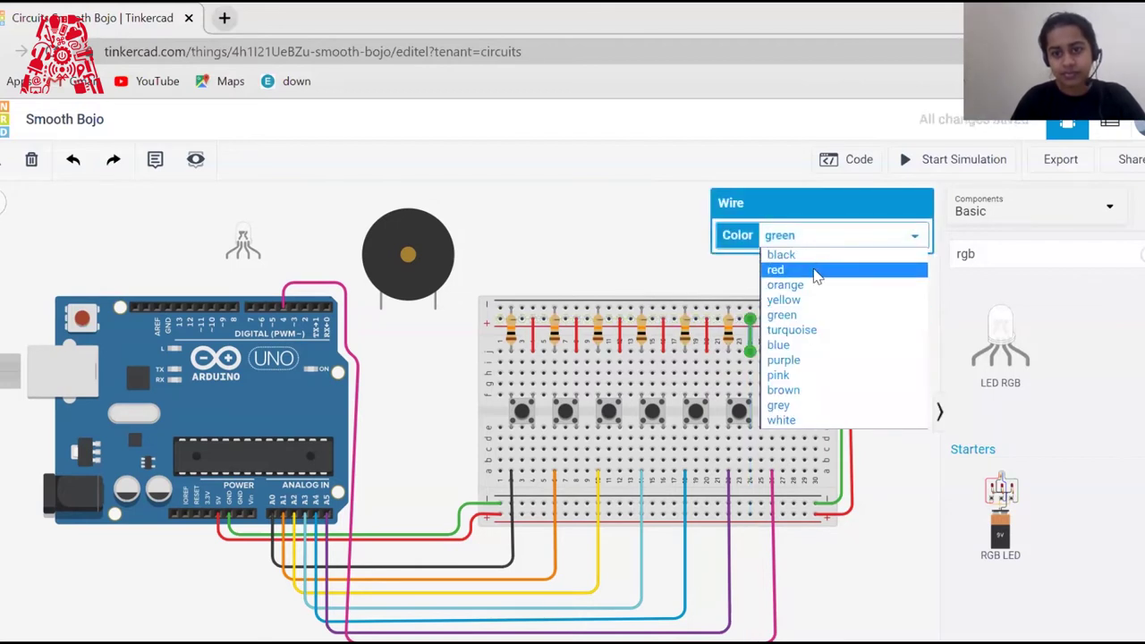
left_click(815, 270)
left_click(648, 256)
- Wire row j of column 28 to the upper positive rail and color the wire red
left_click(794, 351)
left_click(794, 319)
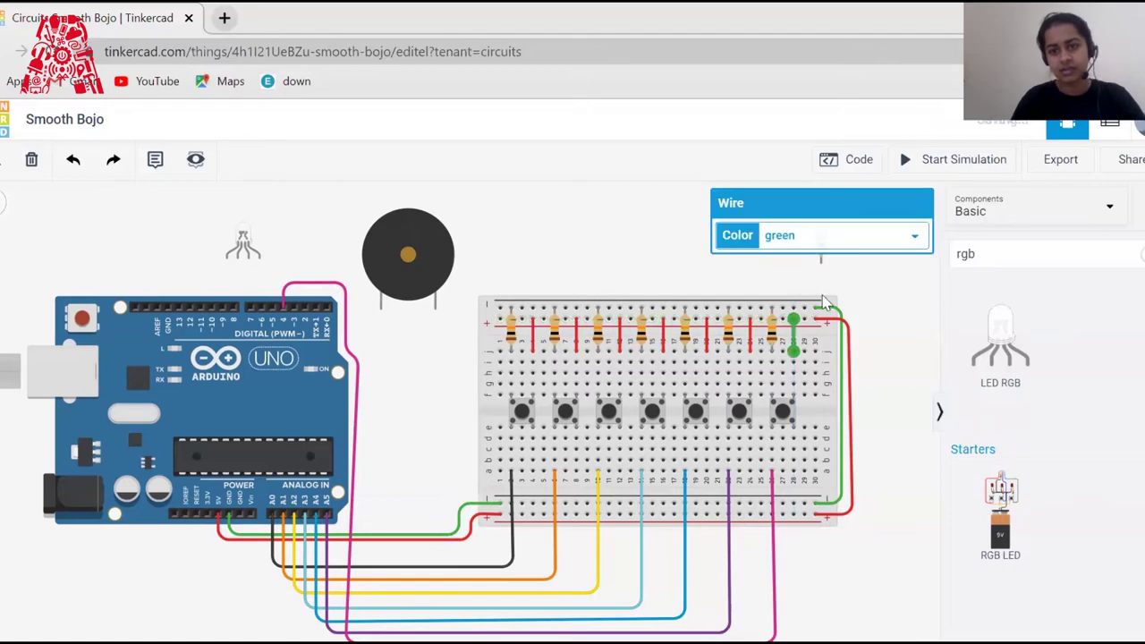
left_click(858, 237)
left_click(859, 271)
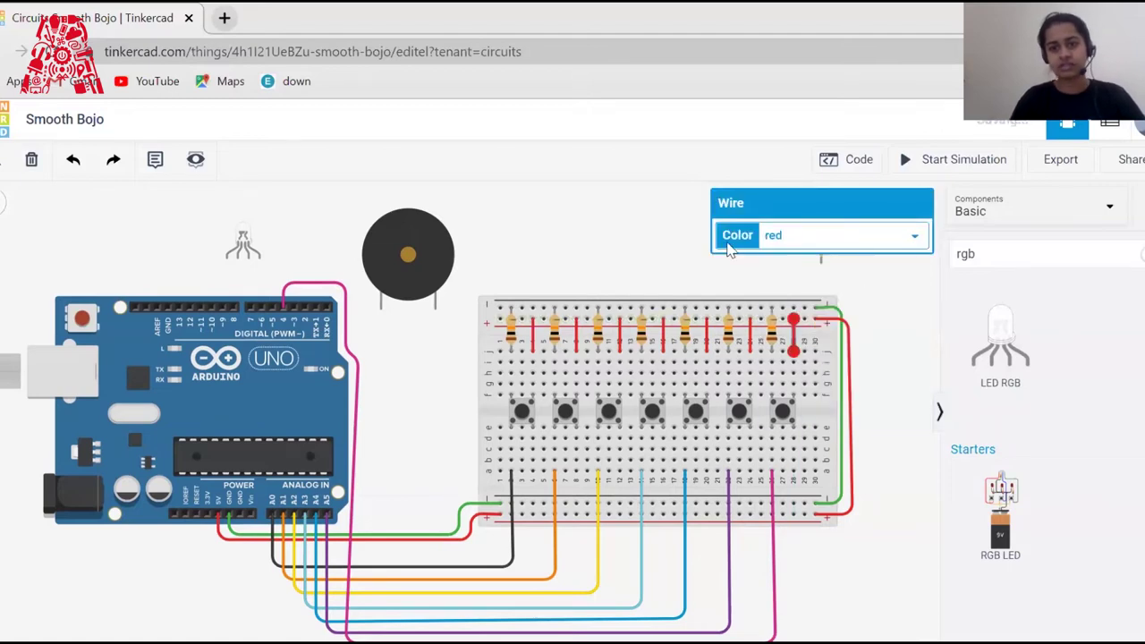
left_click(702, 249)
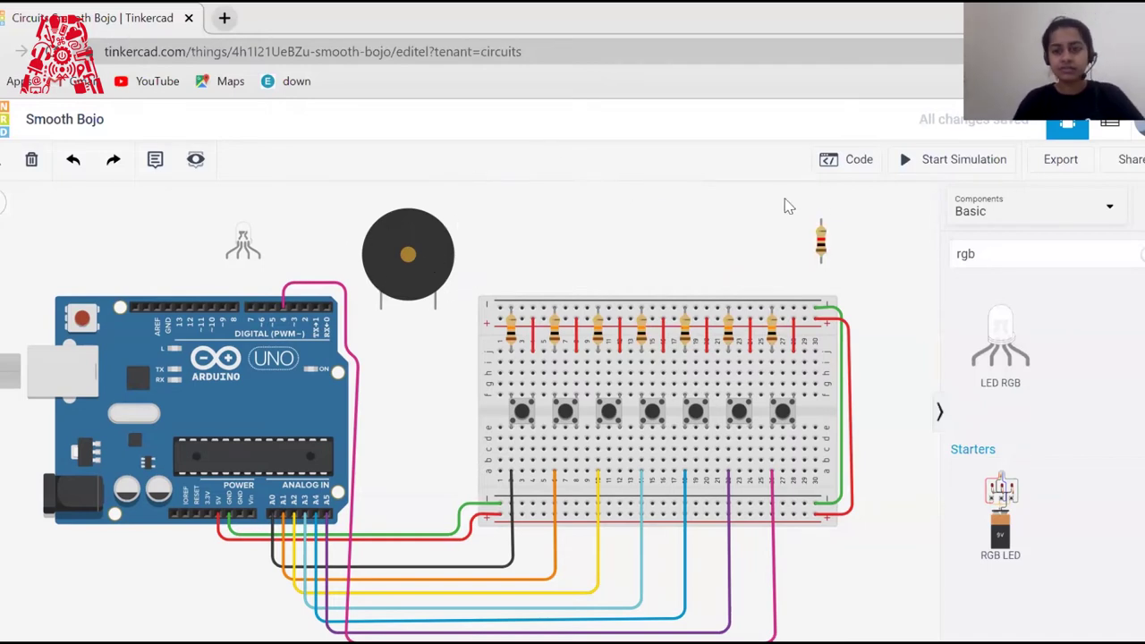
- Set the loose eighth resistor to 100 kΩ and attach it vertically below the piezo buzzer's negative terminal
left_click(822, 241)
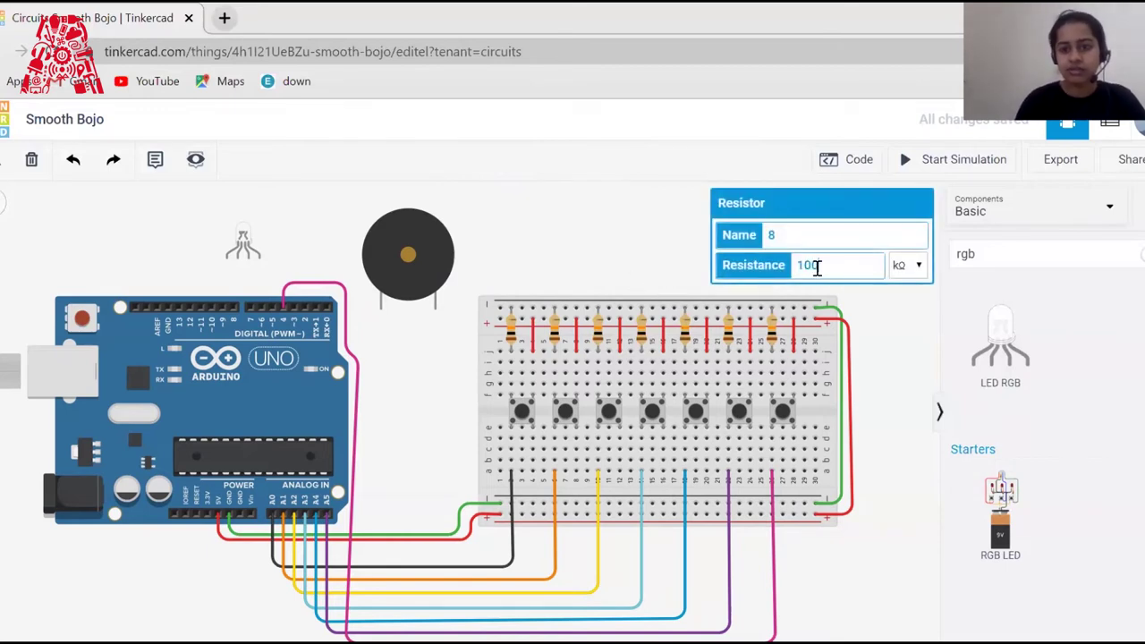
type("00")
left_click(657, 237)
left_click(820, 240)
left_click_drag(820, 239, 435, 332)
left_click(438, 387)
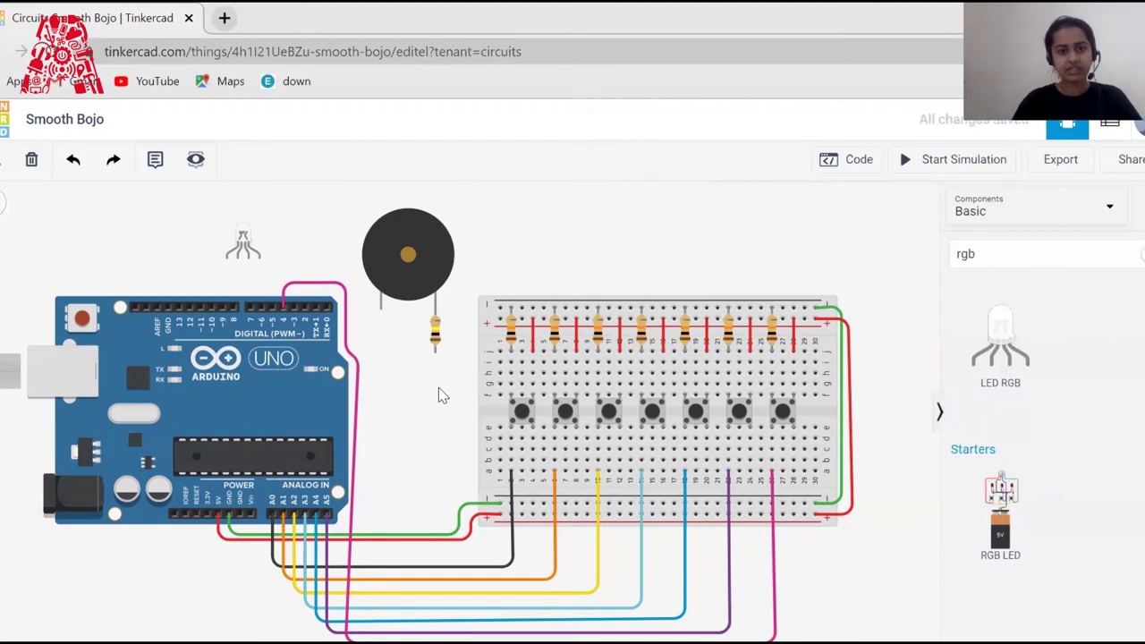
- Connect the lower end of the piezo's resistor to the breadboard's upper negative rail with a green wire
left_click(434, 355)
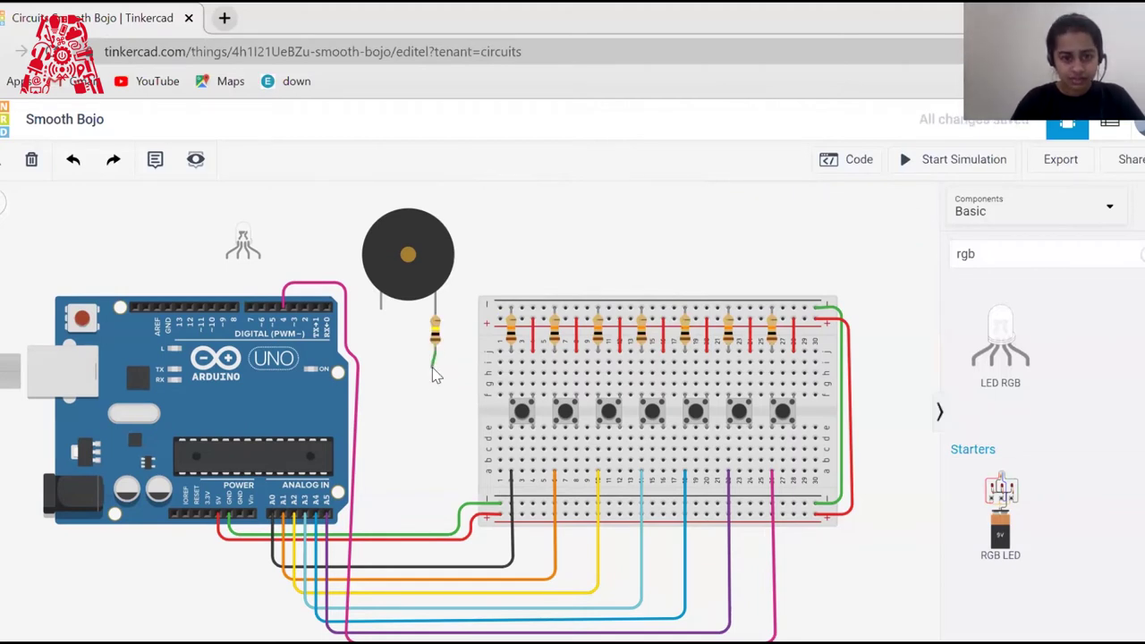
left_click(435, 369)
left_click(469, 368)
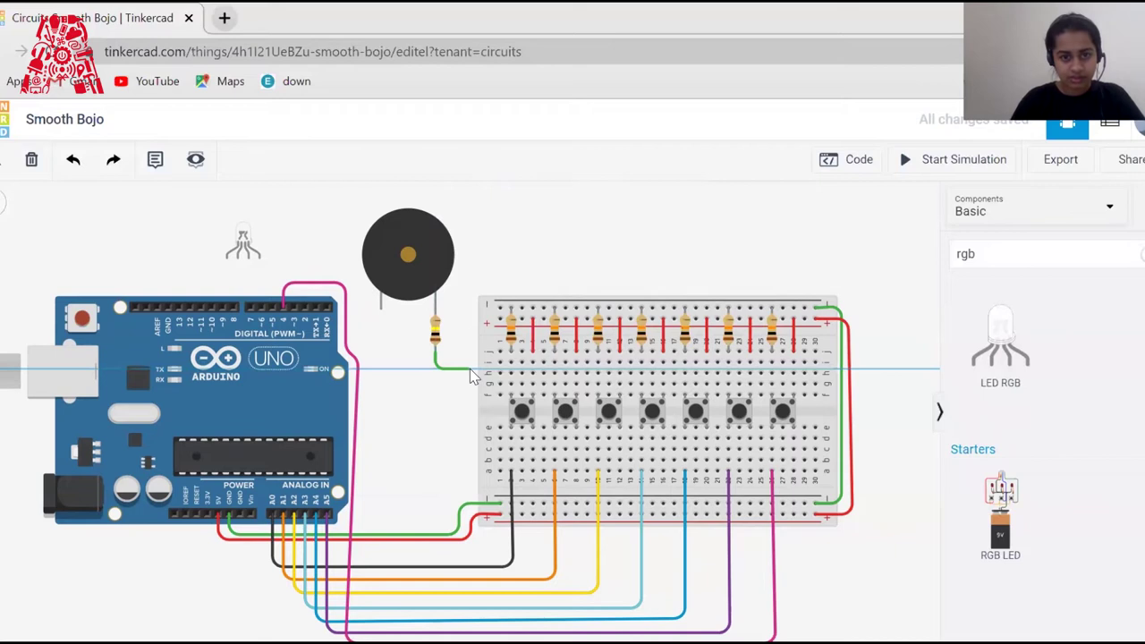
left_click(469, 311)
left_click(499, 310)
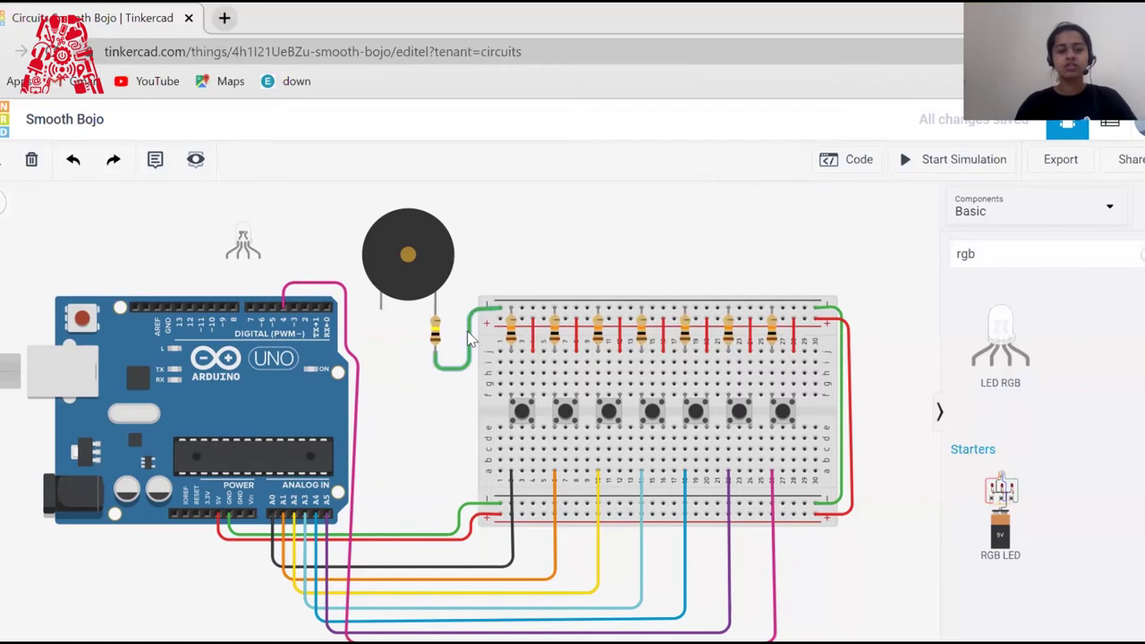
left_click(624, 237)
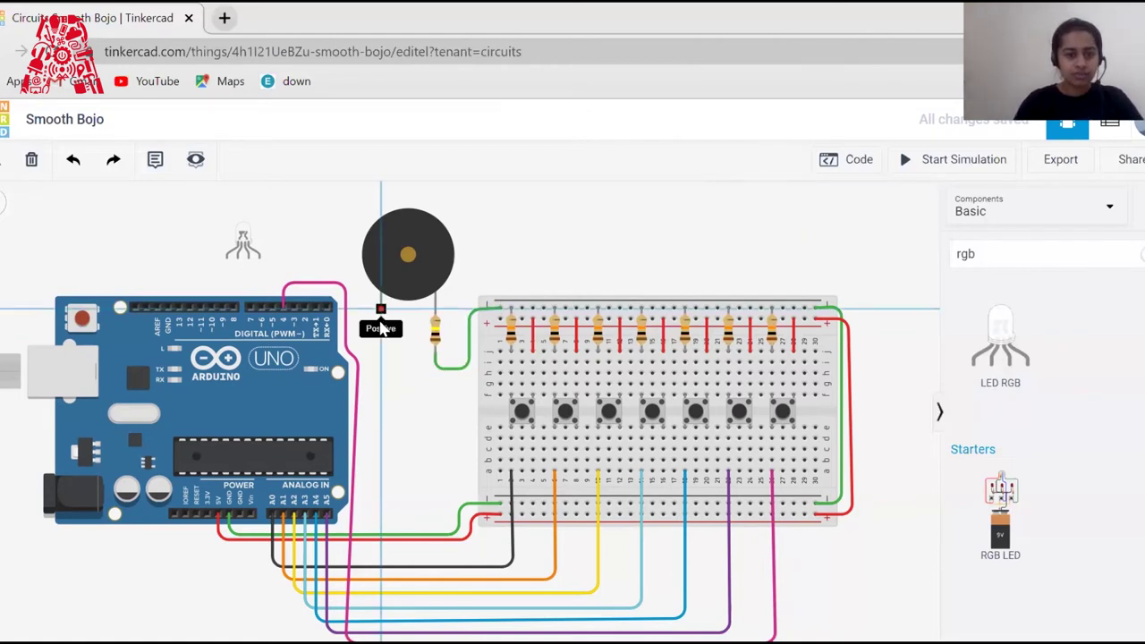
- Wire the piezo's positive terminal to Arduino pin D5, routing it around the pin 4 wire, and color the wire brown
left_click(381, 311)
left_click(381, 333)
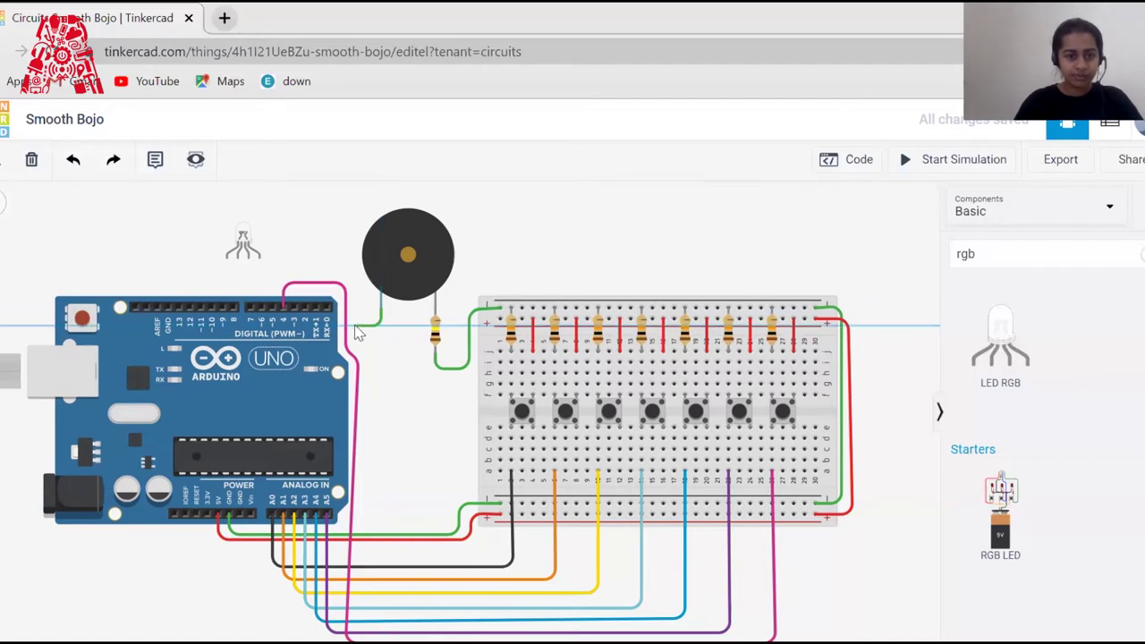
left_click(353, 326)
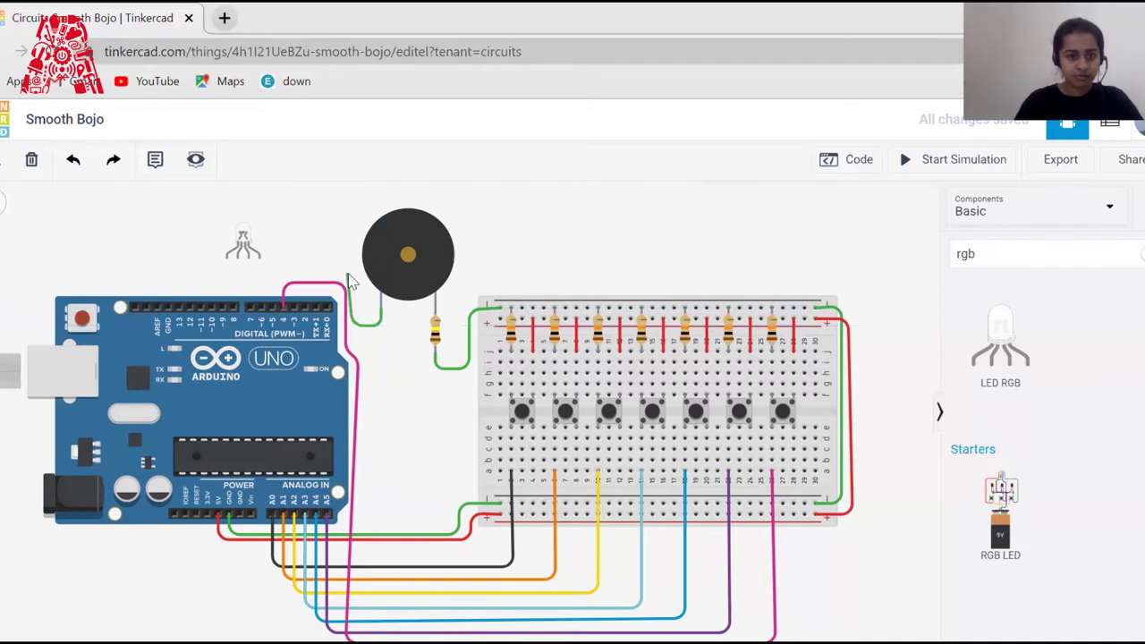
left_click(352, 273)
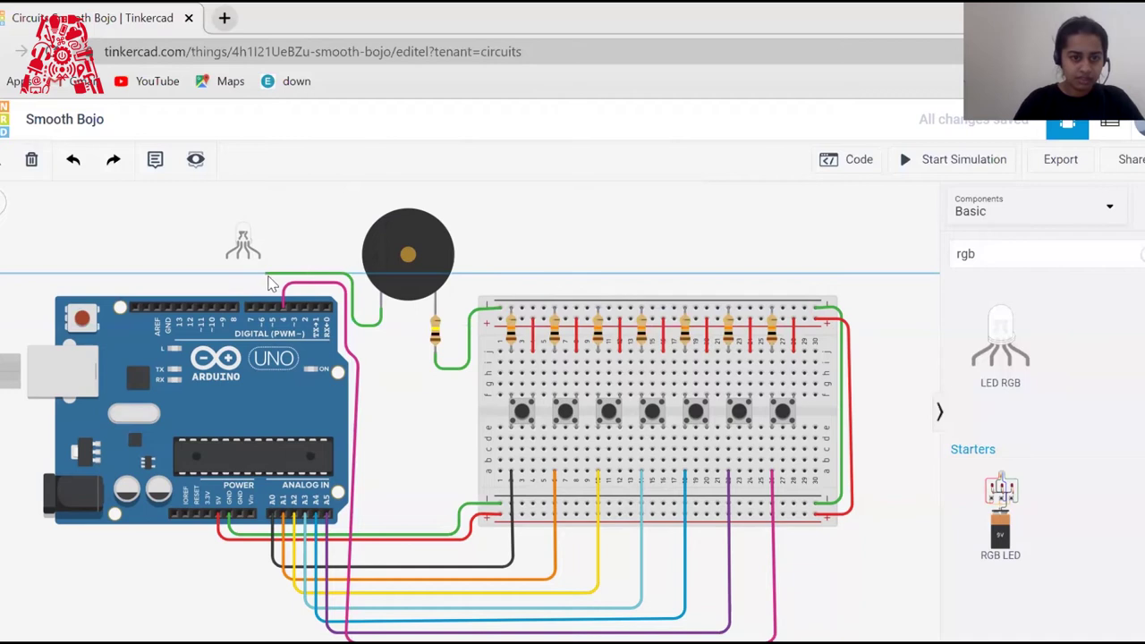
left_click(276, 273)
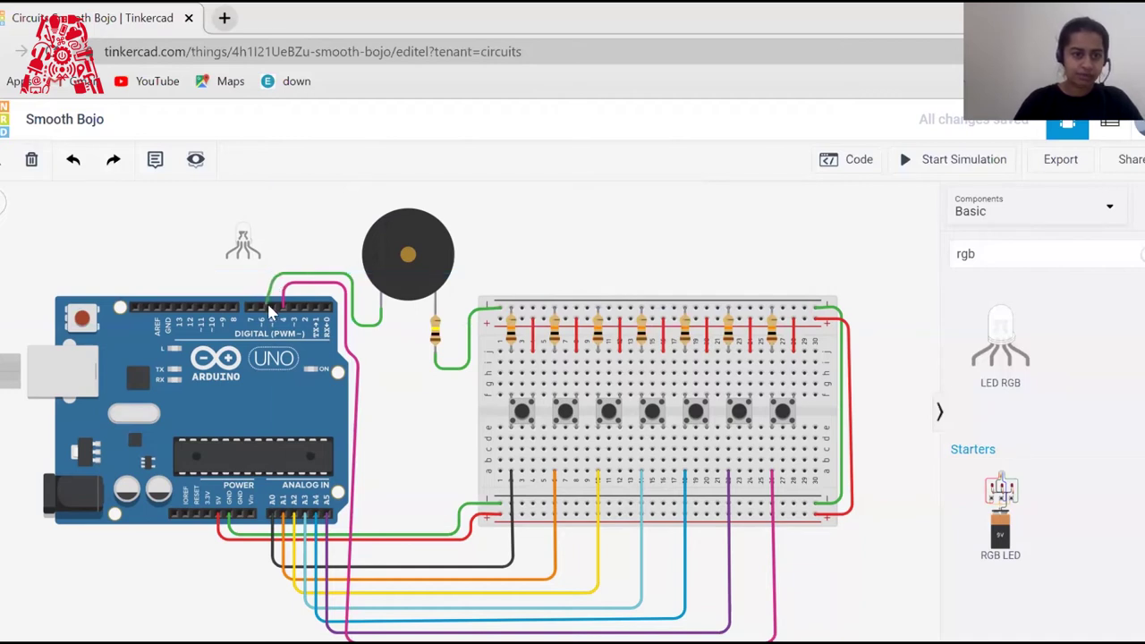
left_click(273, 308)
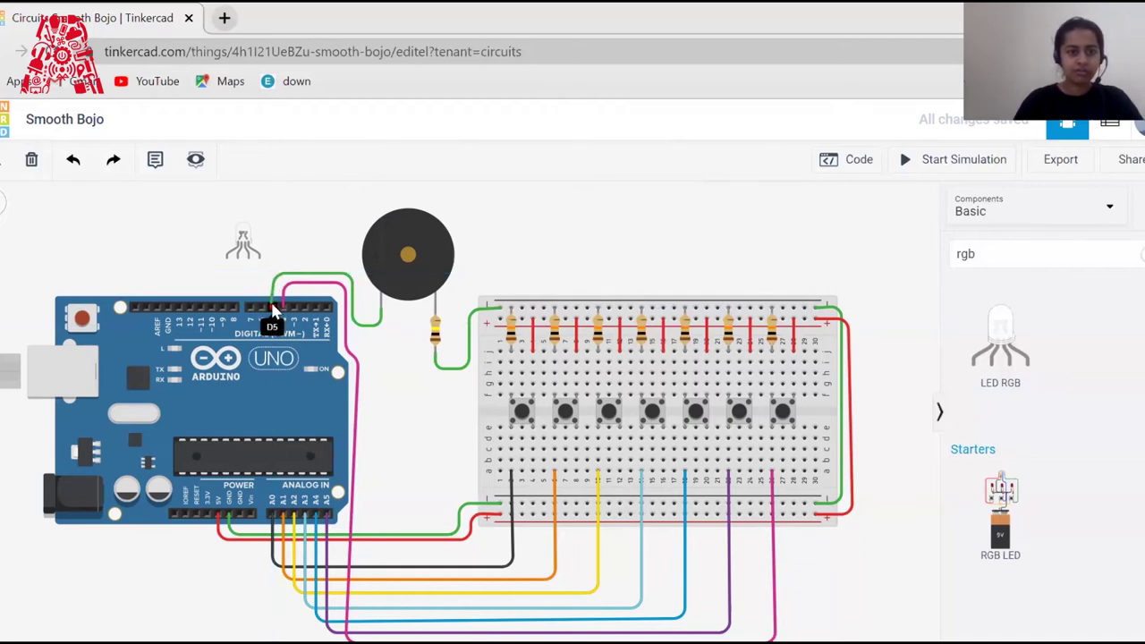
left_click(294, 244)
left_click(353, 277)
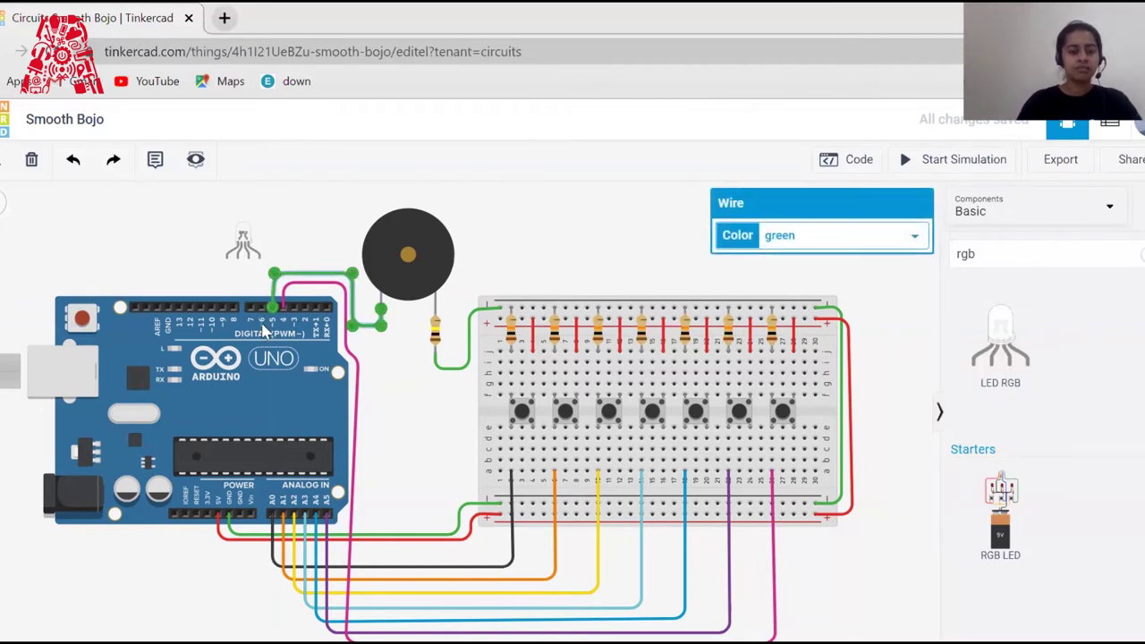
left_click(834, 234)
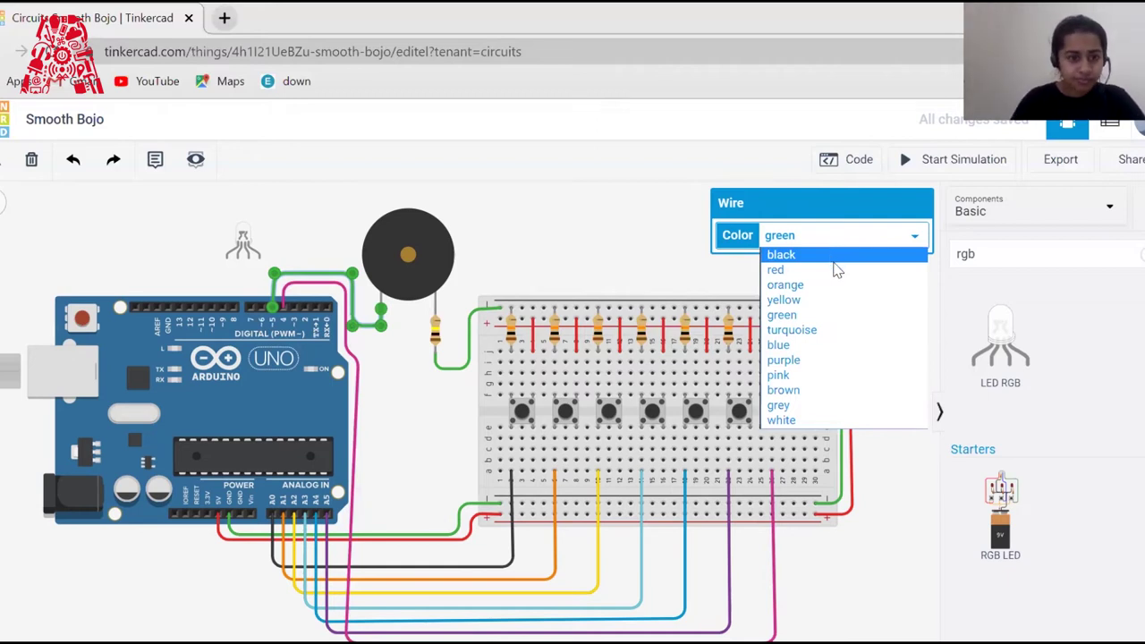
left_click(841, 391)
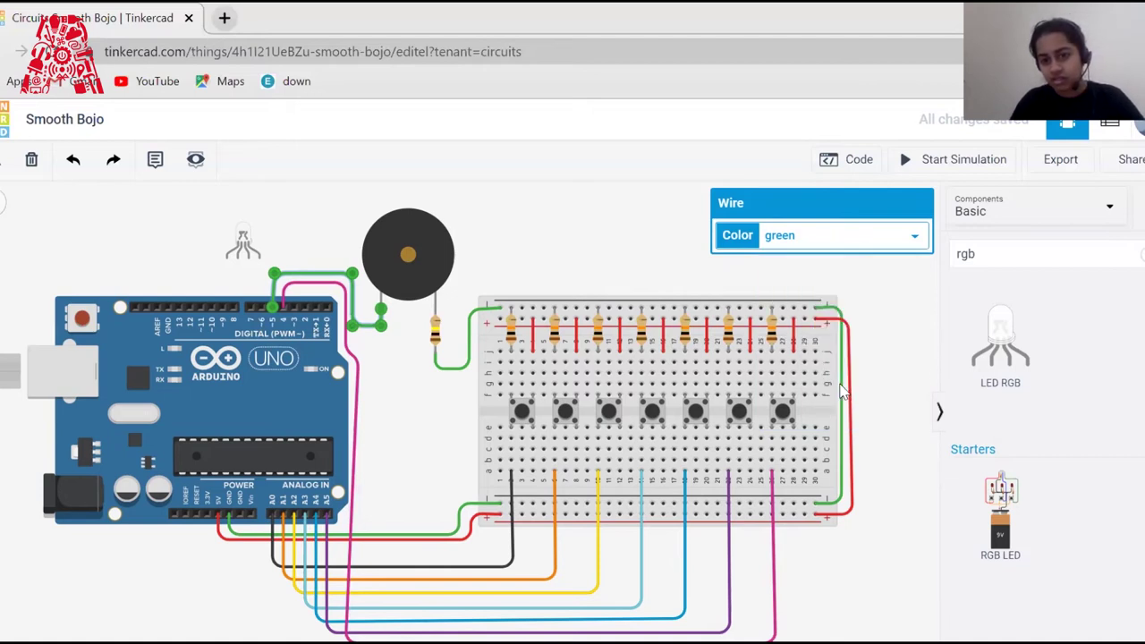
left_click(590, 264)
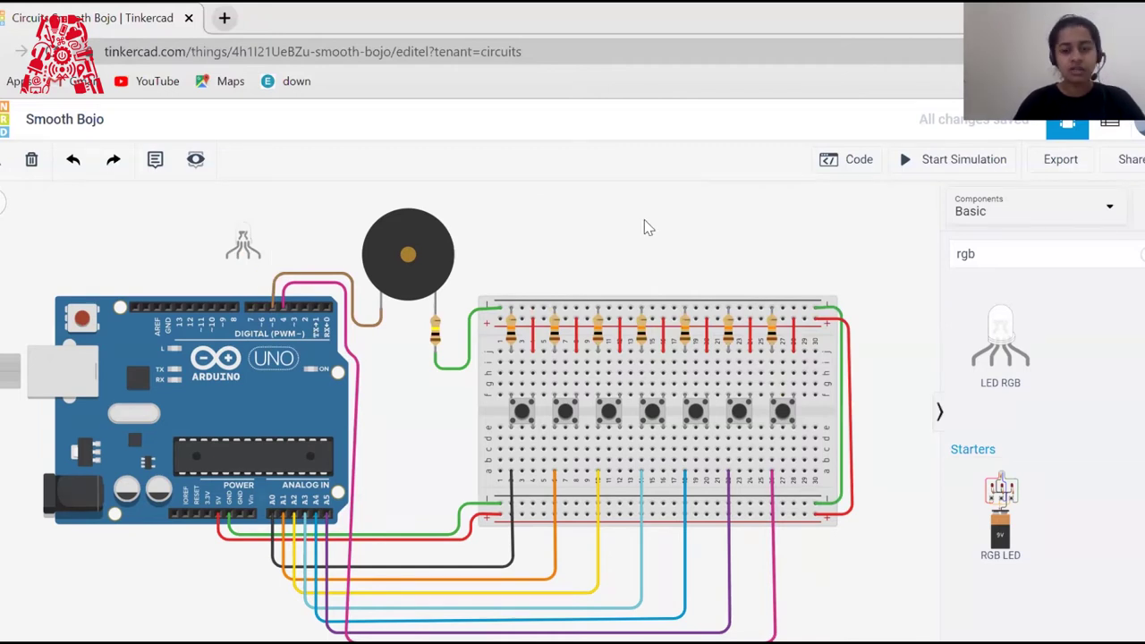
- Search the components for a resistor and place one vertically beside the RGB LED, above the Arduino
left_click(991, 252)
key("BackSpace")
key("BackSpace")
type("resis")
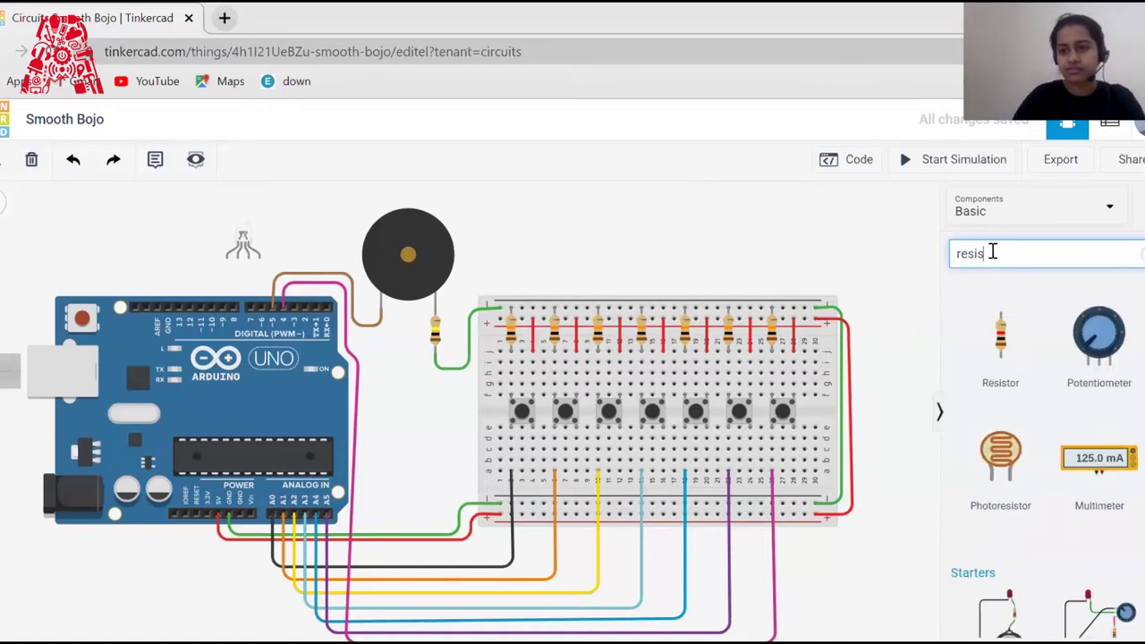
left_click_drag(999, 345, 178, 243)
left_click(301, 233)
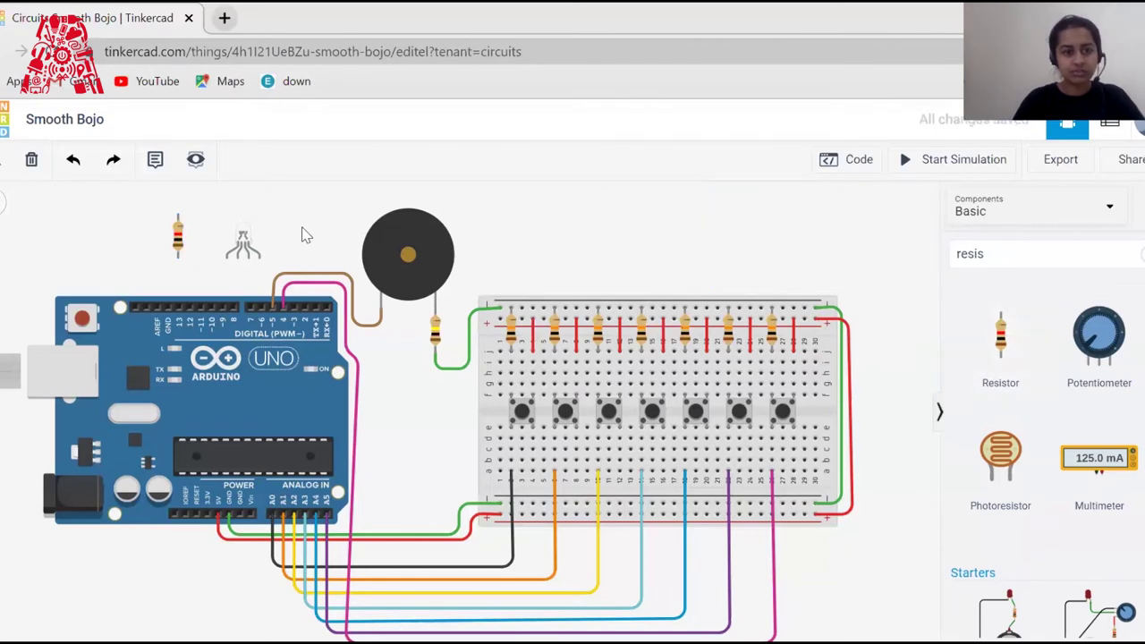
- Connect the RGB LED's cathode leg to the upper terminal of the adjacent resistor with a green wire
left_click(239, 260)
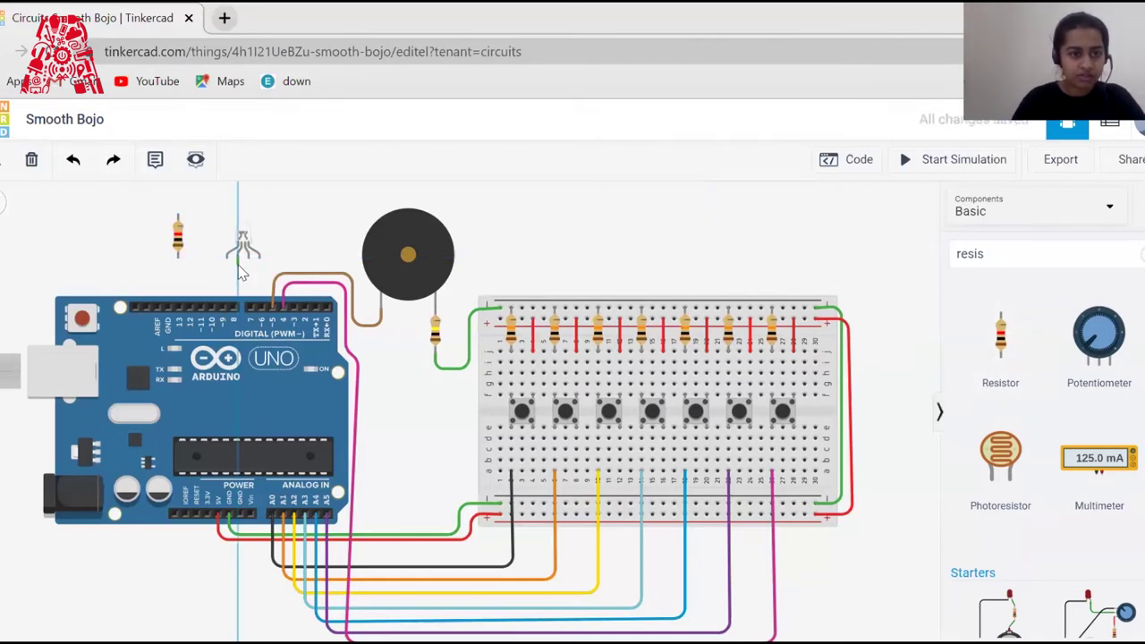
left_click(198, 265)
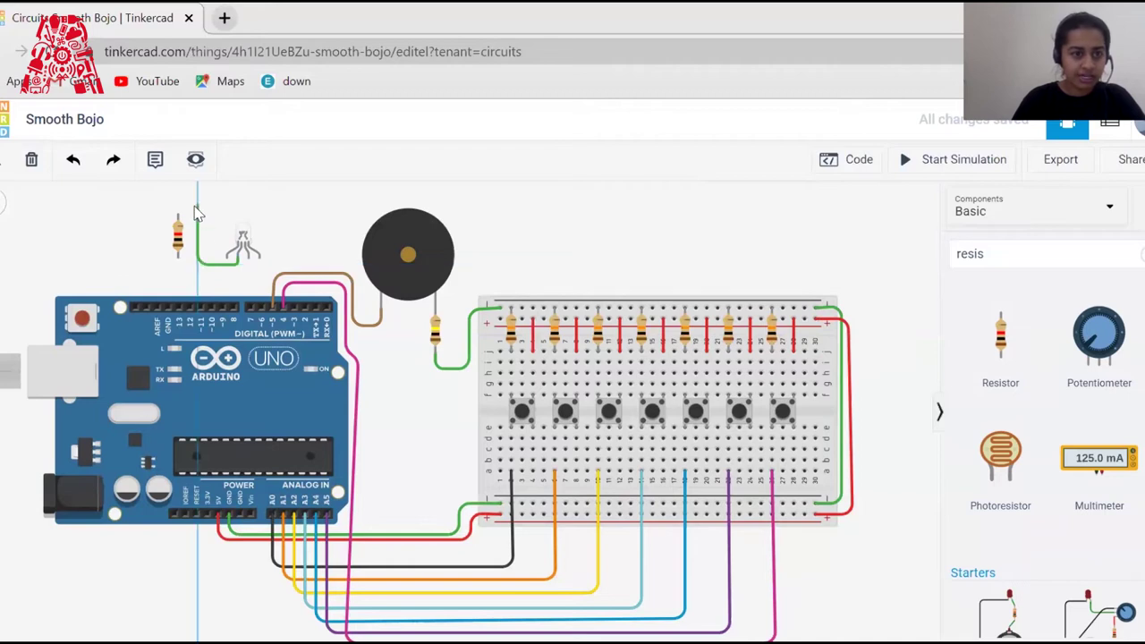
left_click(198, 206)
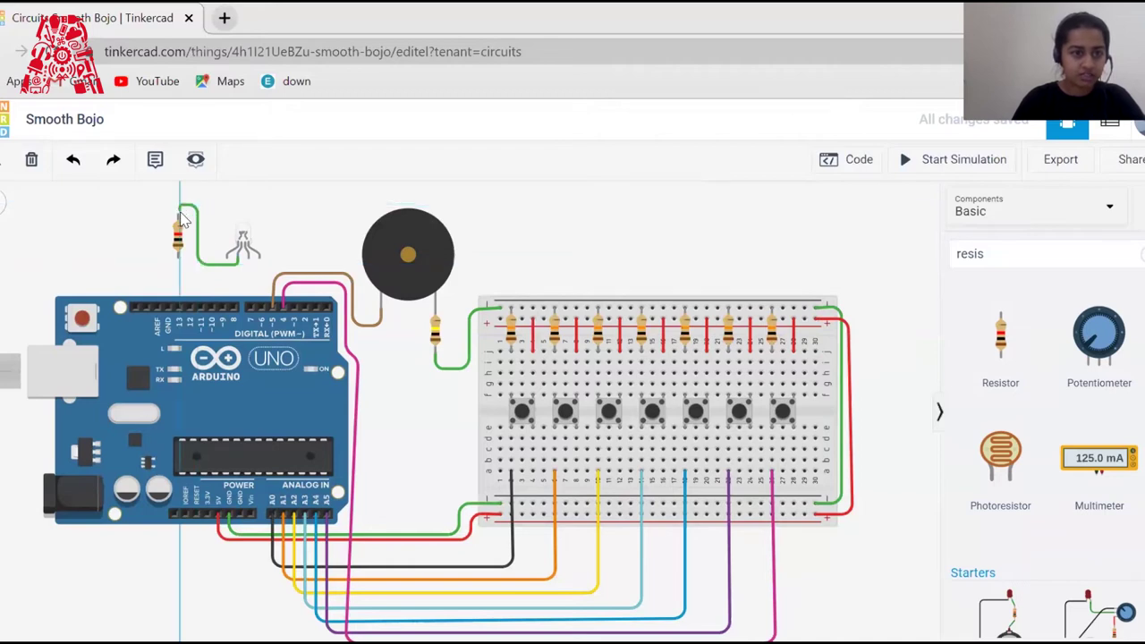
left_click(179, 212)
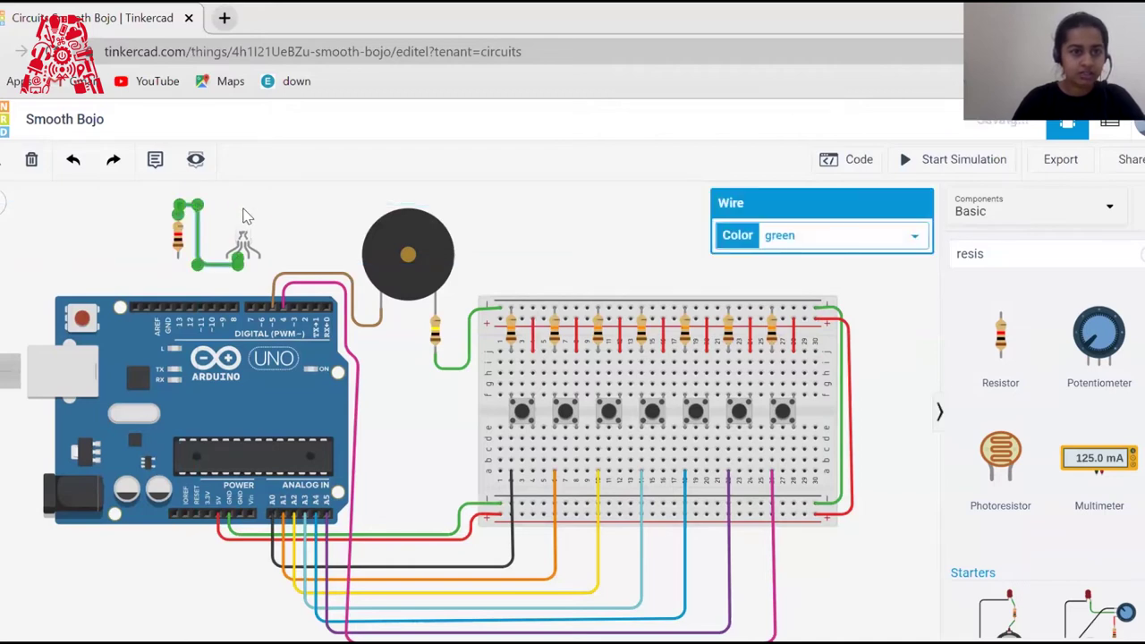
left_click(353, 232)
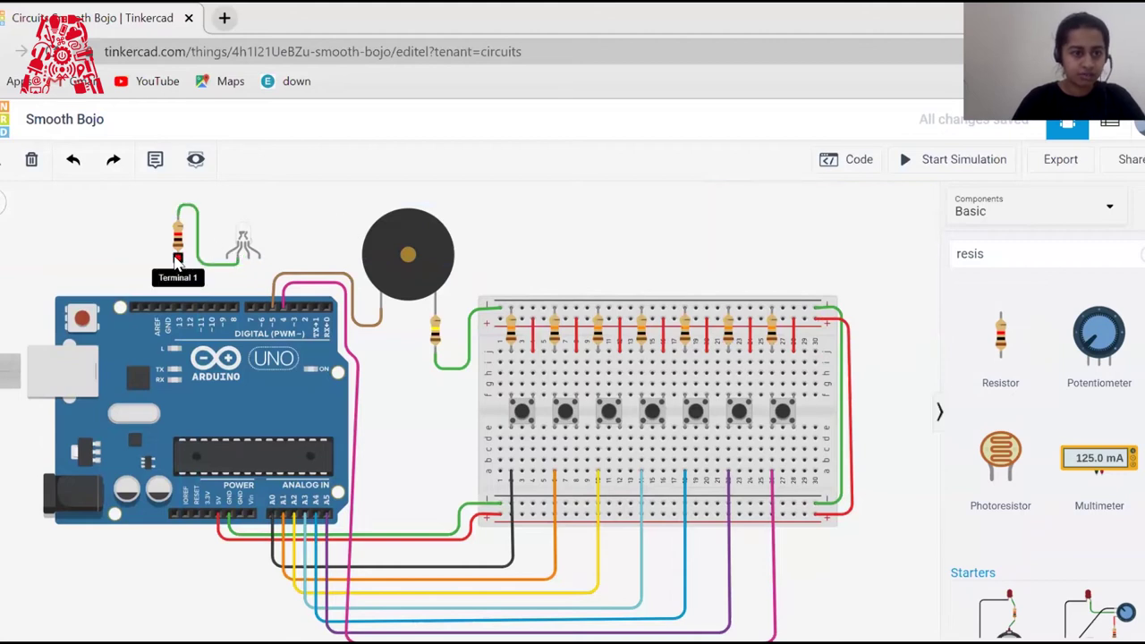
- Wire the lower terminal of the RGB LED's resistor to the Arduino GND pin beside pin 13
left_click(177, 259)
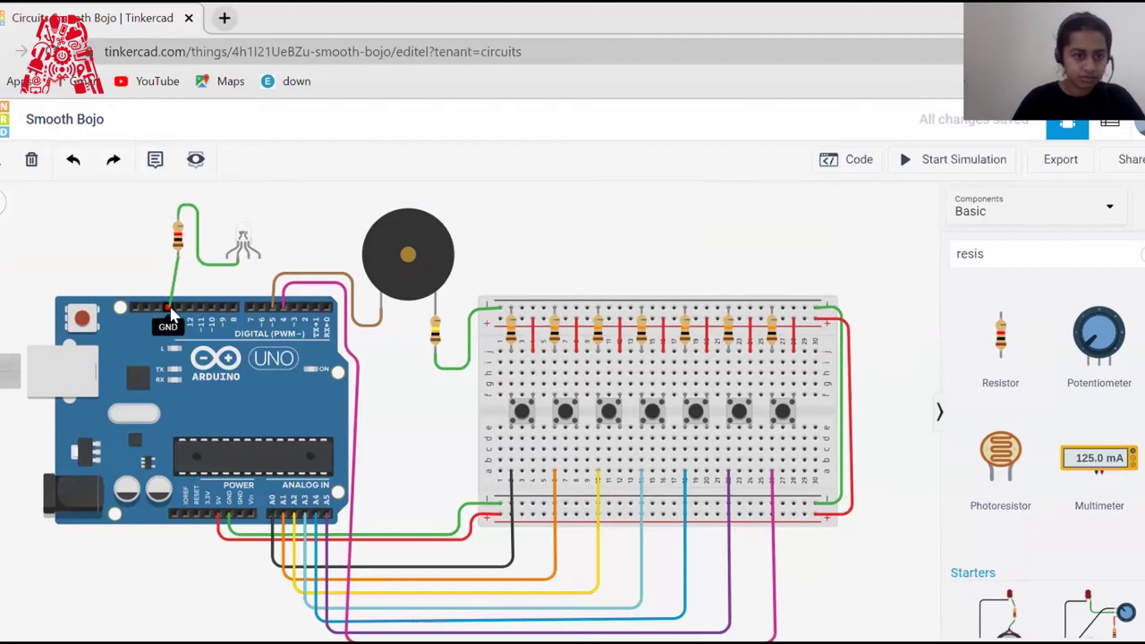
left_click(173, 313)
left_click(259, 213)
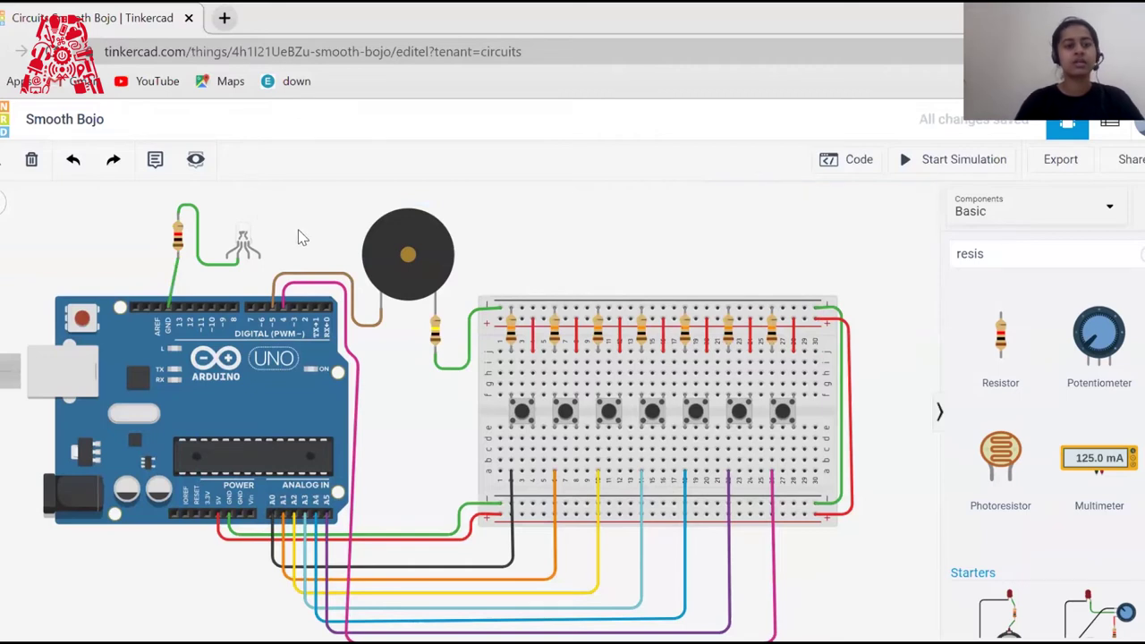
- Wire the RGB LED's red leg to Arduino pin 11 and color the wire red
left_click(235, 257)
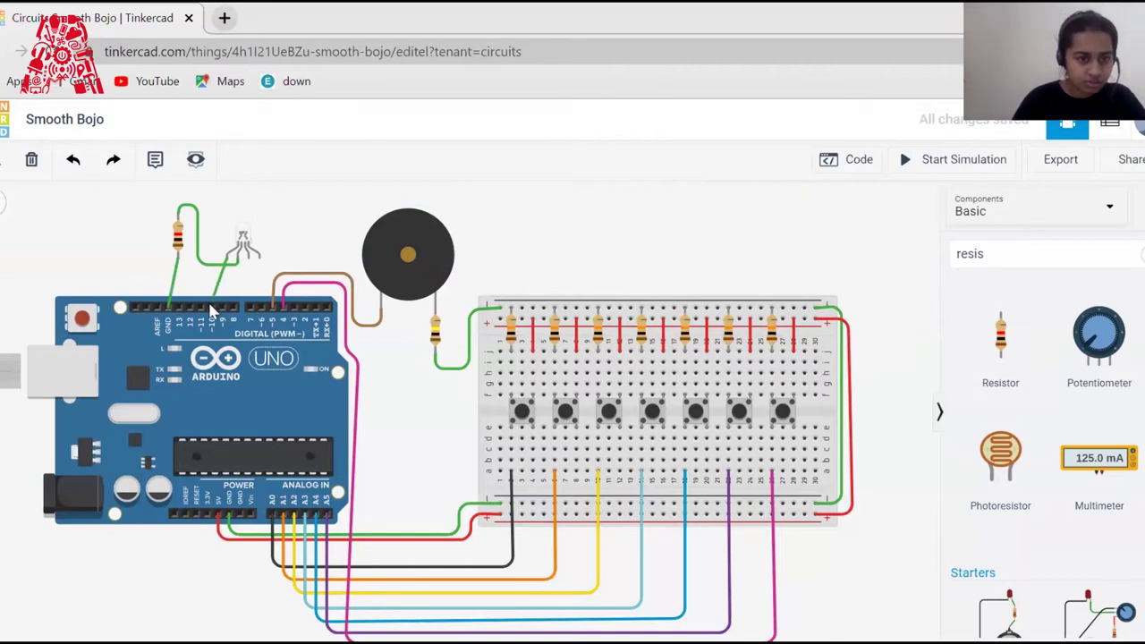
left_click(201, 309)
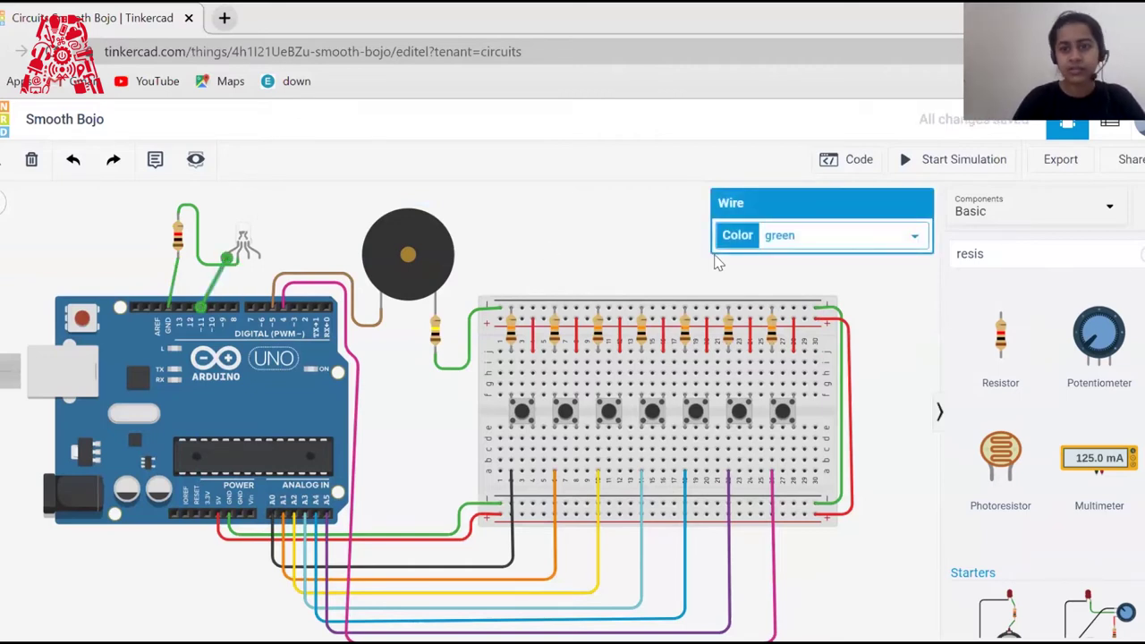
left_click(837, 236)
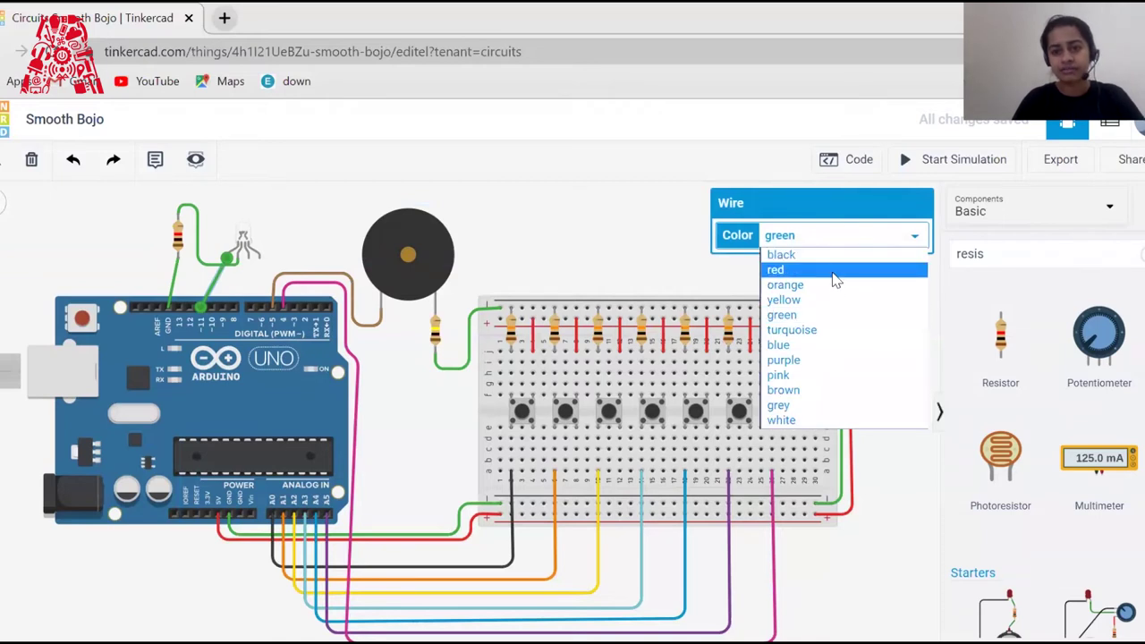
left_click(833, 270)
left_click(366, 255)
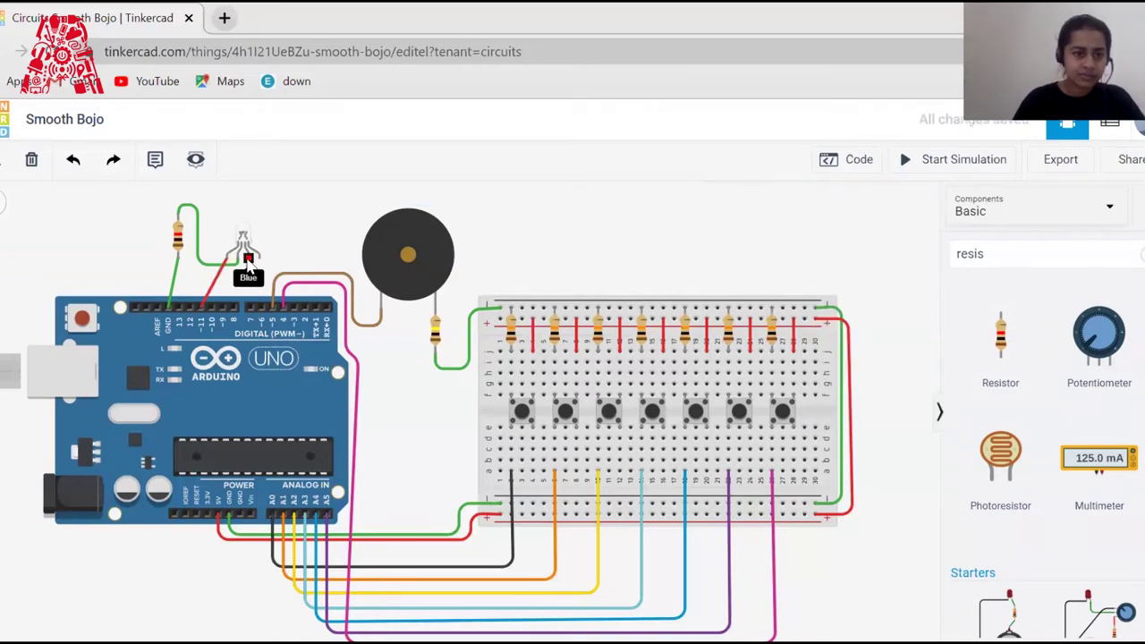
- Wire the RGB LED's blue leg to Arduino pin 10 and color the wire blue
left_click_drag(212, 310, 249, 258)
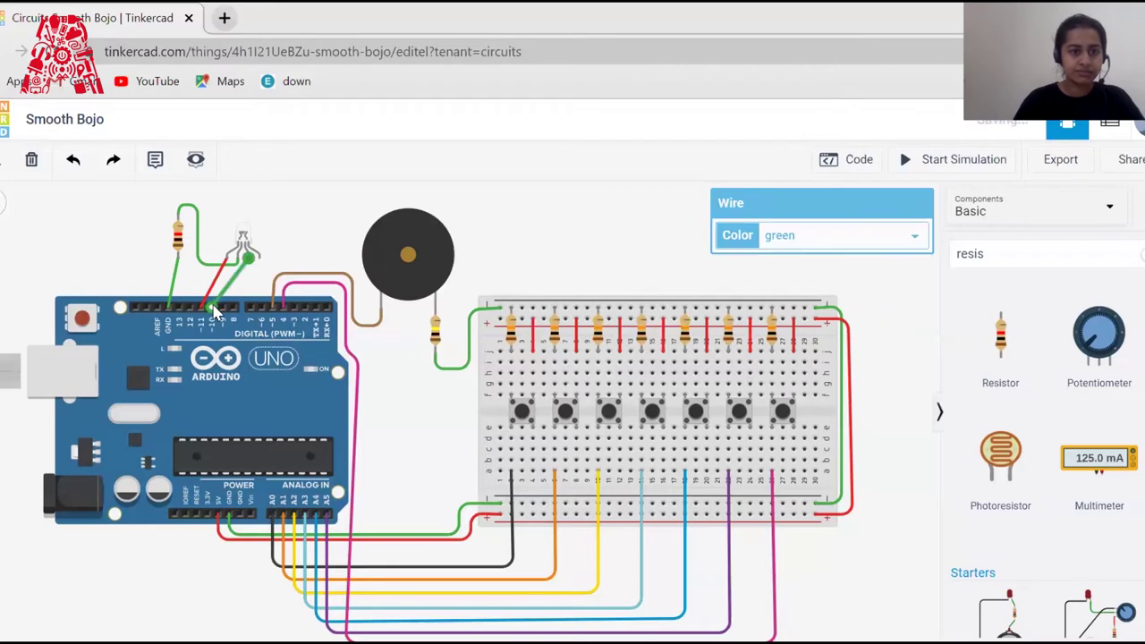
left_click(809, 236)
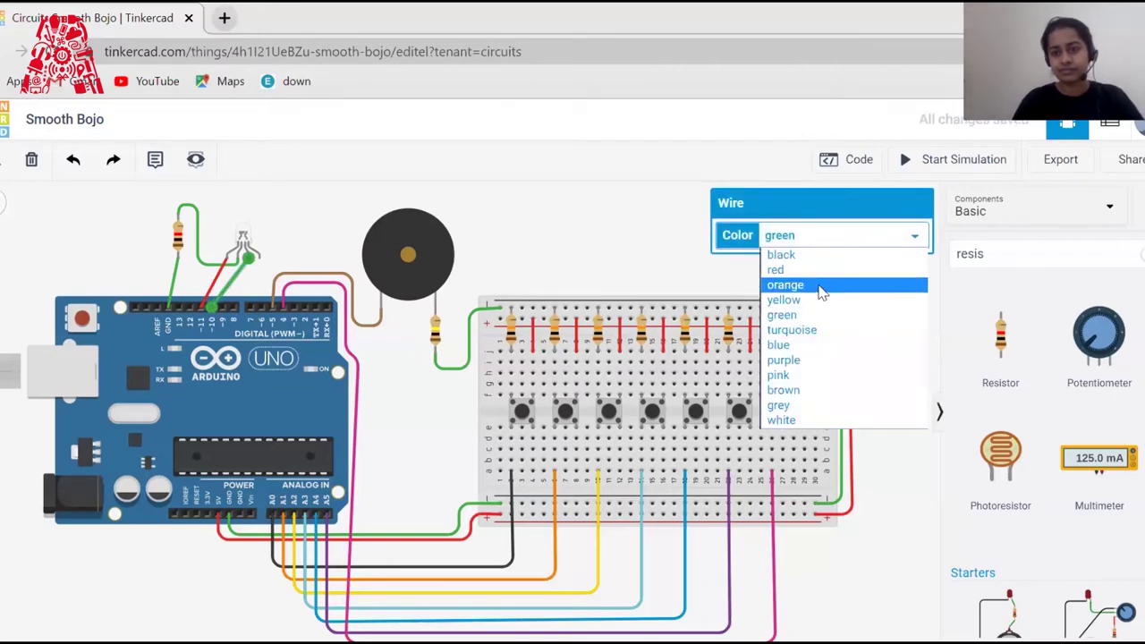
left_click(834, 345)
left_click(429, 231)
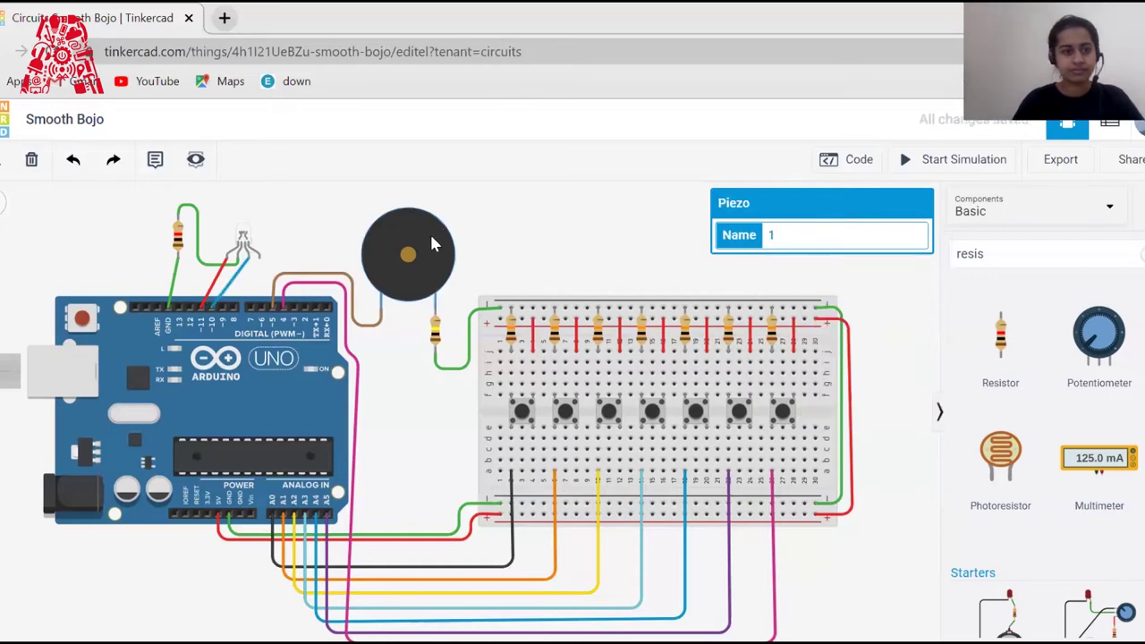
- Connect the RGB LED's green leg to Arduino pin 9 with a green wire
left_click(257, 259)
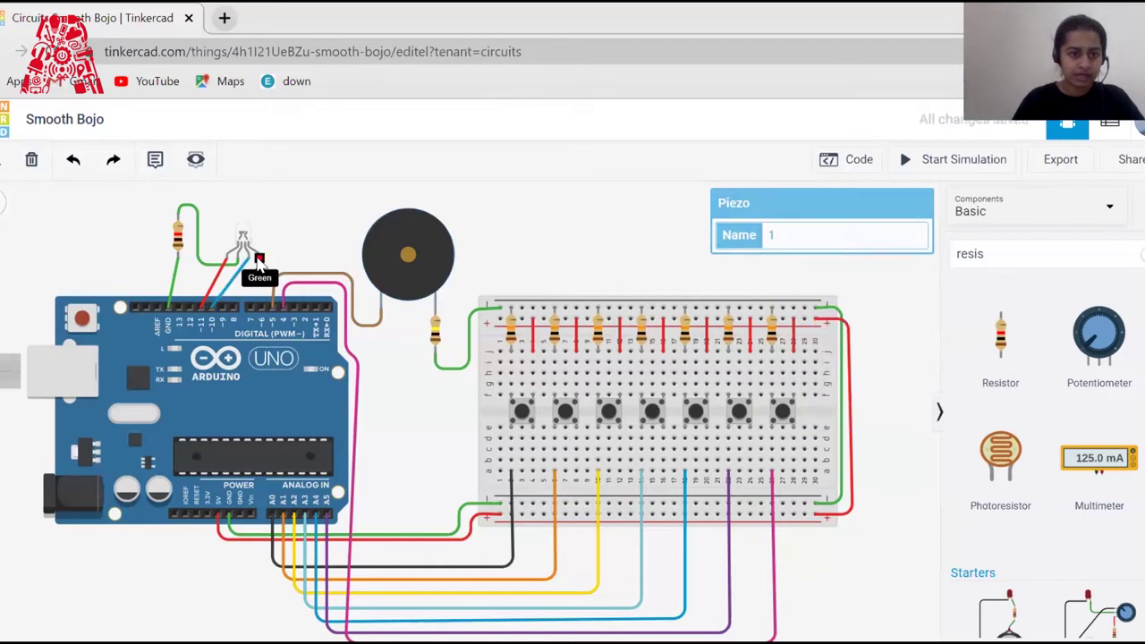
left_click(224, 311)
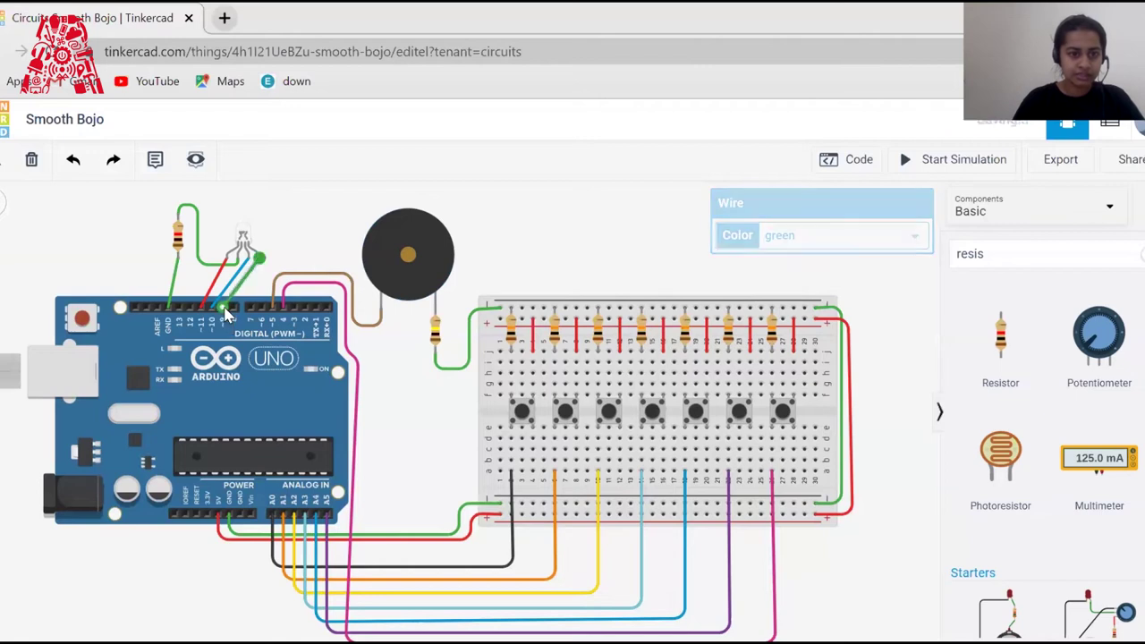
left_click(608, 210)
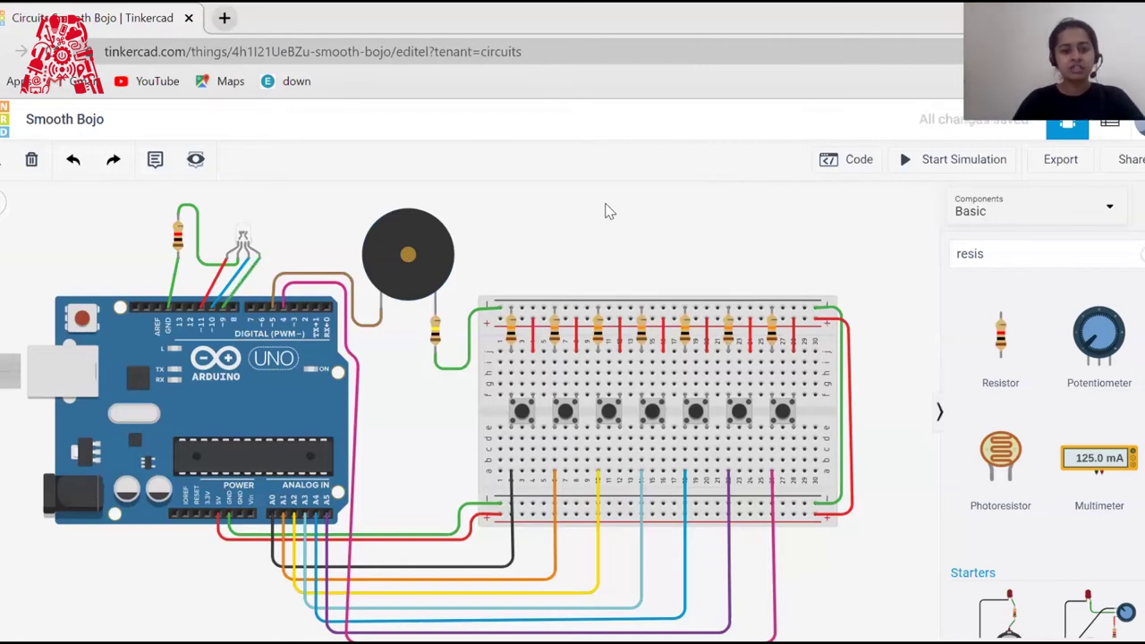
- Shift the breadboard with its mounted pushbuttons and resistors slightly up and toward the Arduino
left_click(484, 377)
key("ctrl+z")
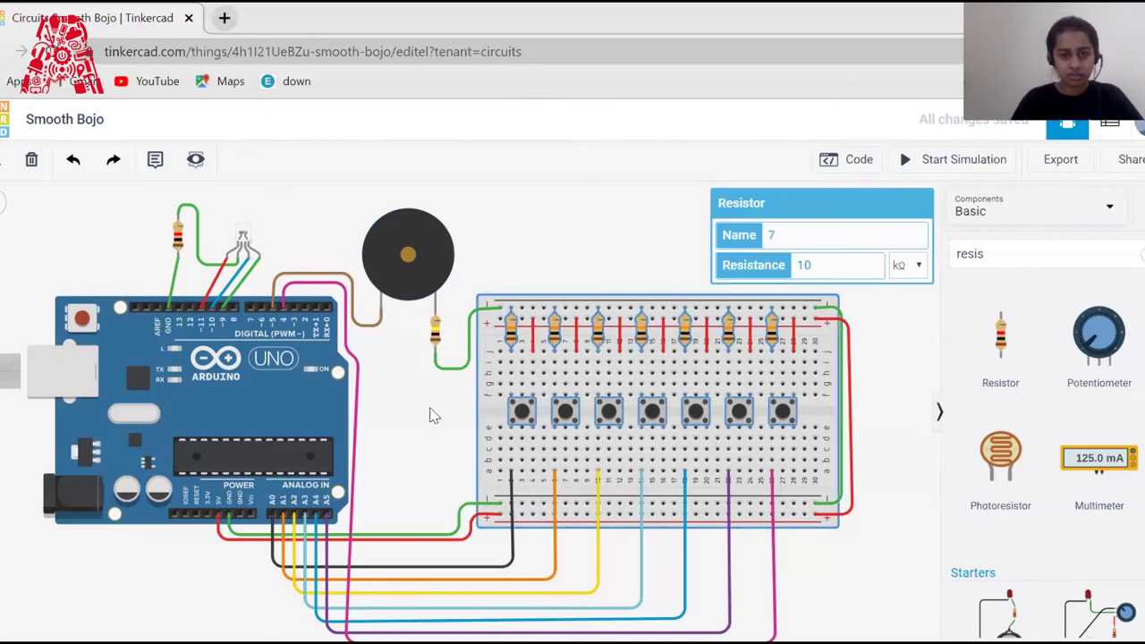
key("ctrl+z")
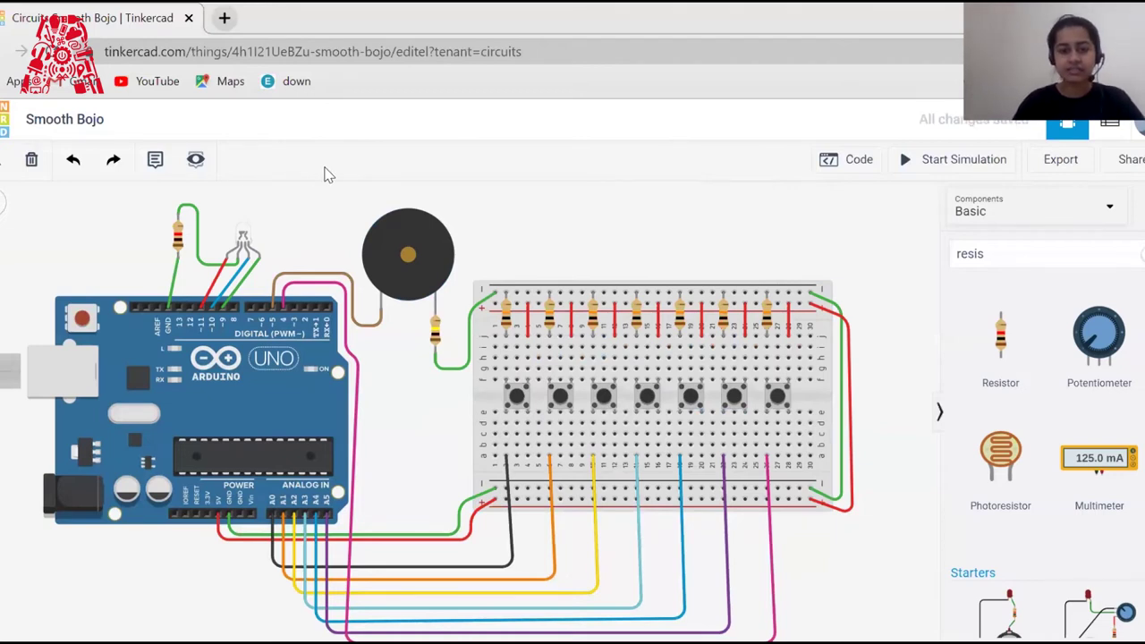
- Delete the first pushbutton on the breadboard and undo the deletion
left_click(519, 397)
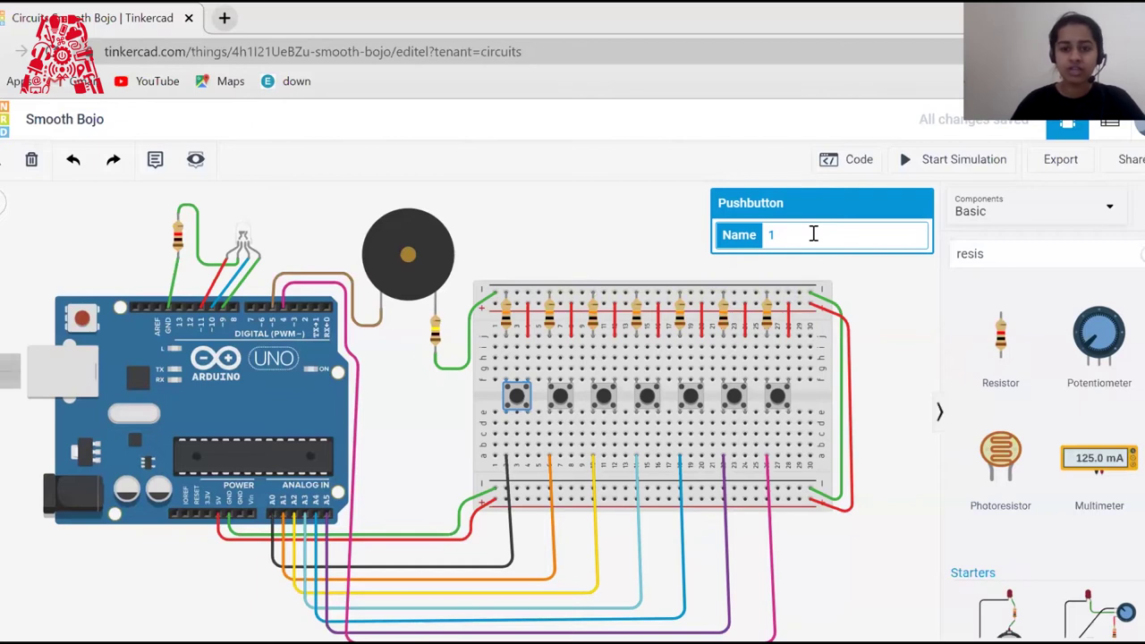
key("Delete")
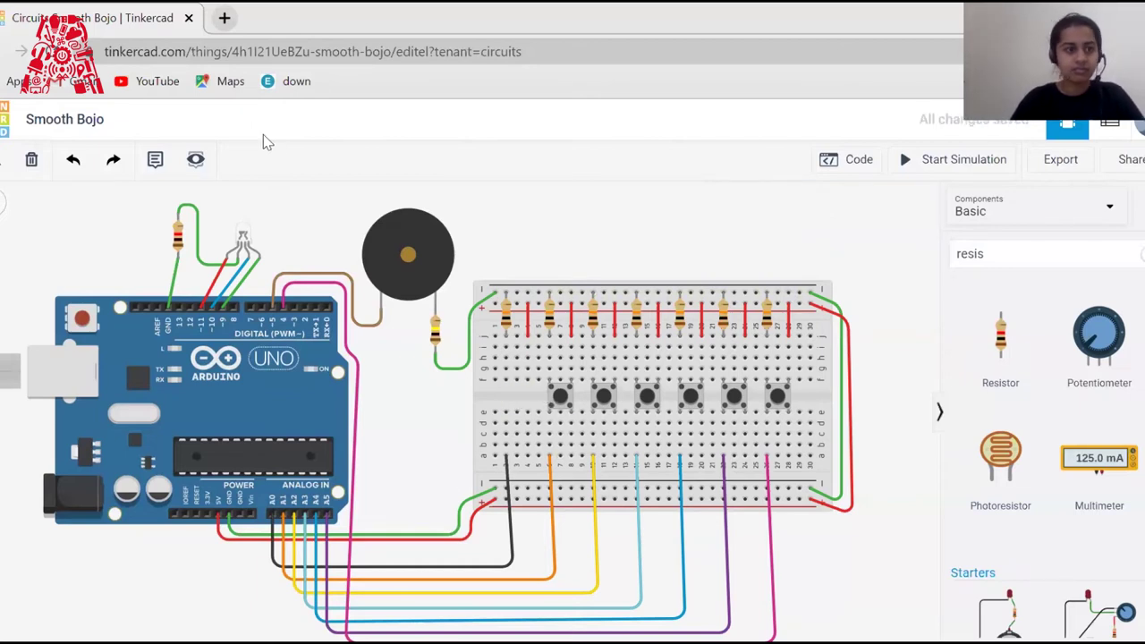
left_click(74, 165)
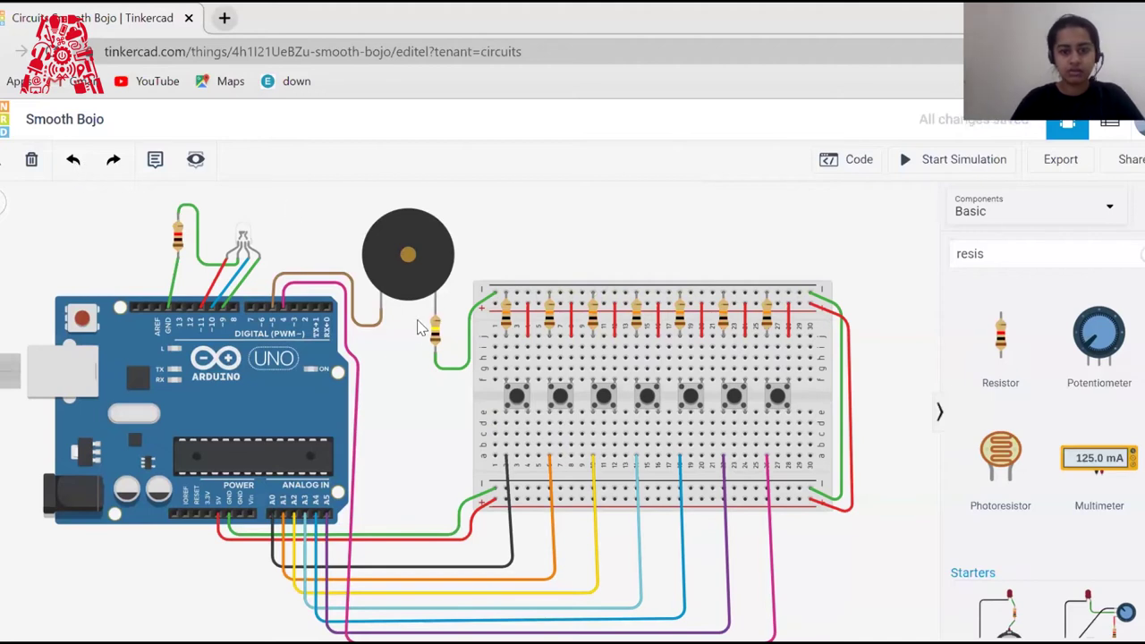
- Name the first pushbutton on the breadboard BUTTON_A and the second pushbutton BUTTON_B
left_click(517, 403)
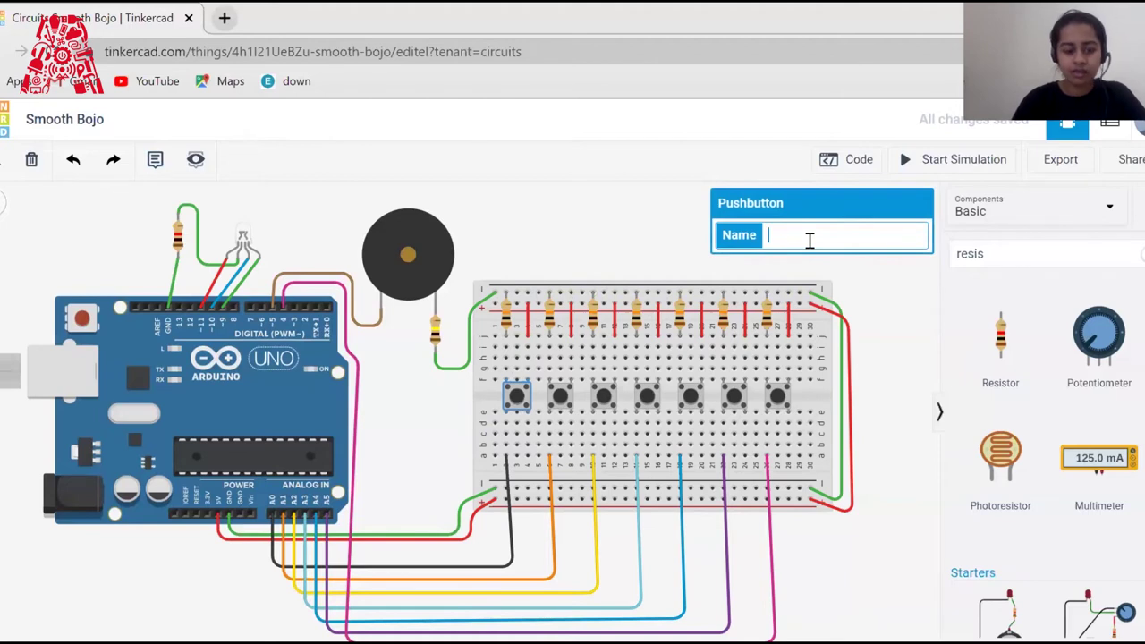
type("BUT")
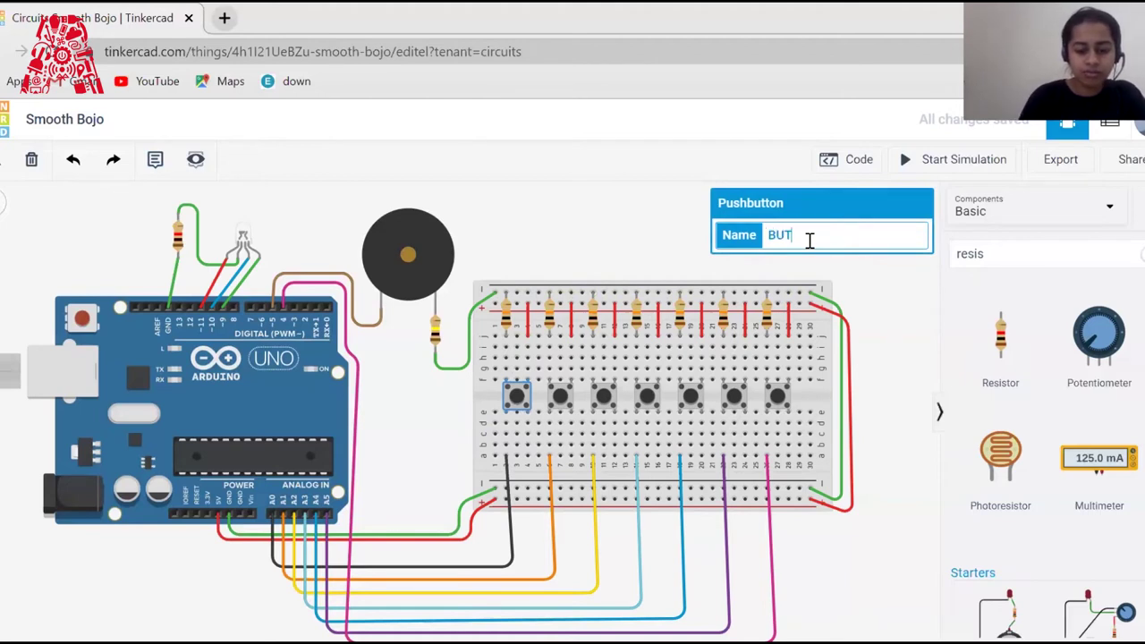
type("TON_A")
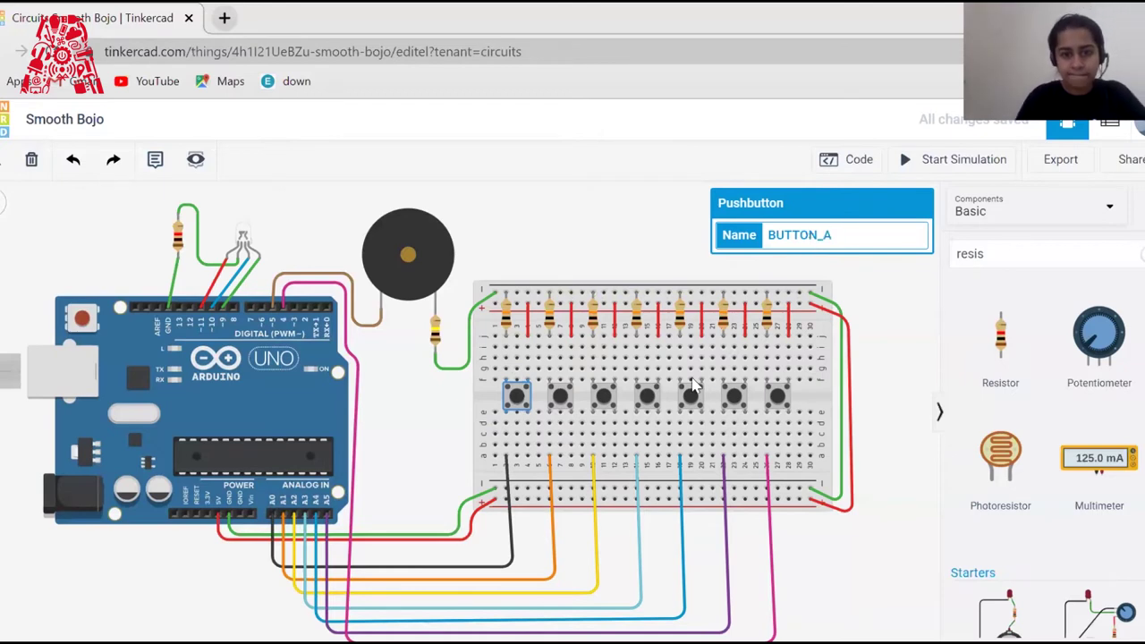
left_click(560, 397)
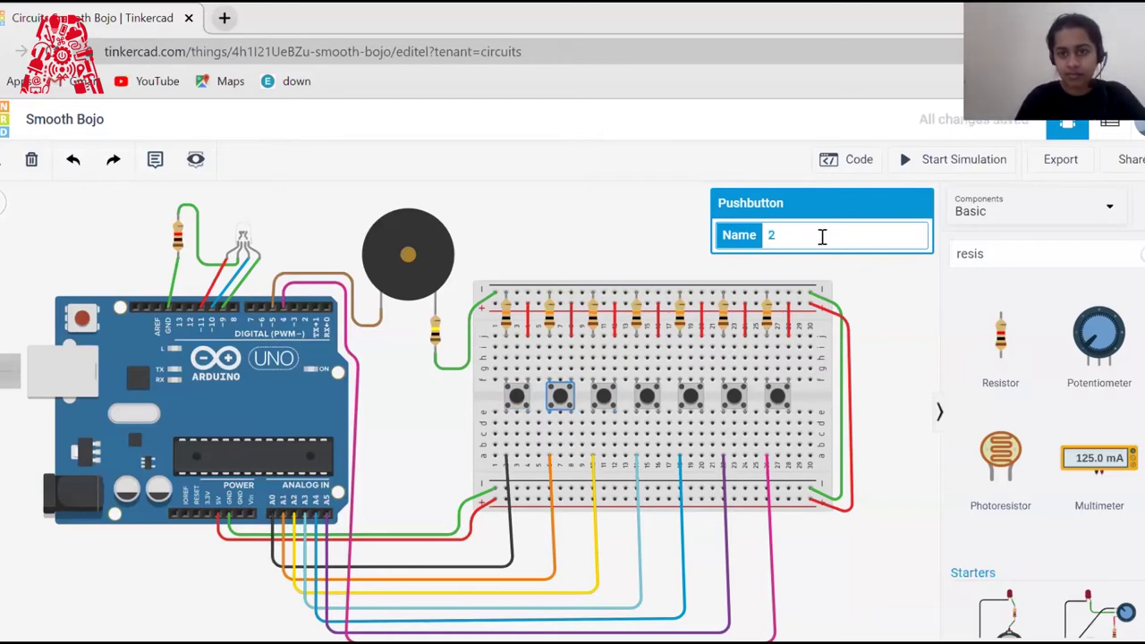
key("BackSpace")
type("BUT")
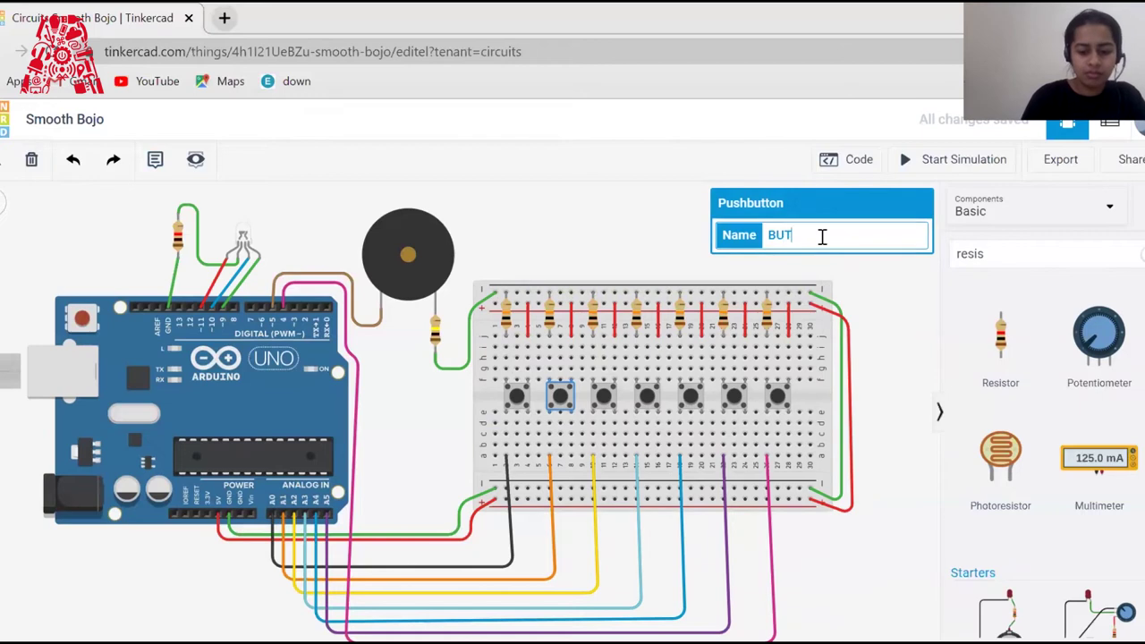
type("TON")
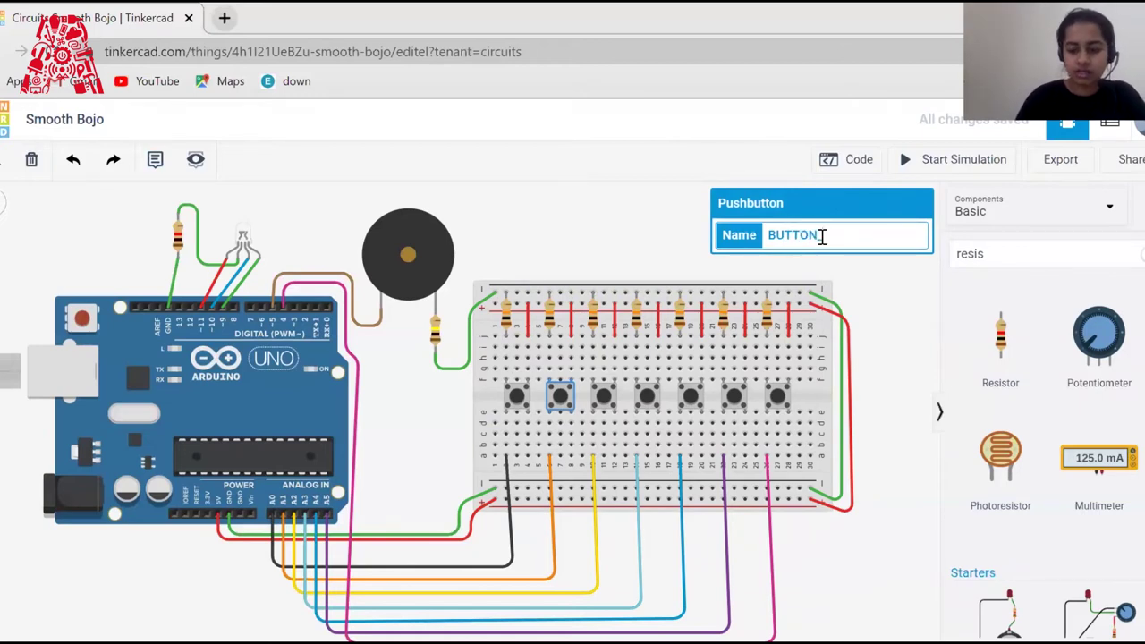
type("_B")
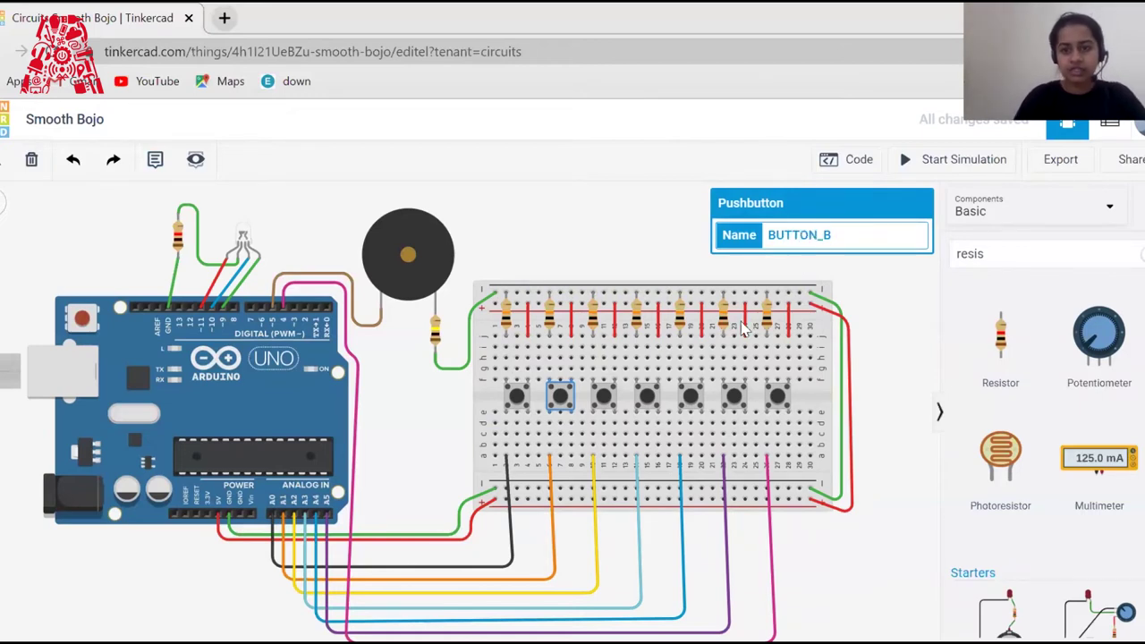
- Name the third pushbutton C_BUTTON and the fourth pushbutton D_BUTTON
left_click(606, 399)
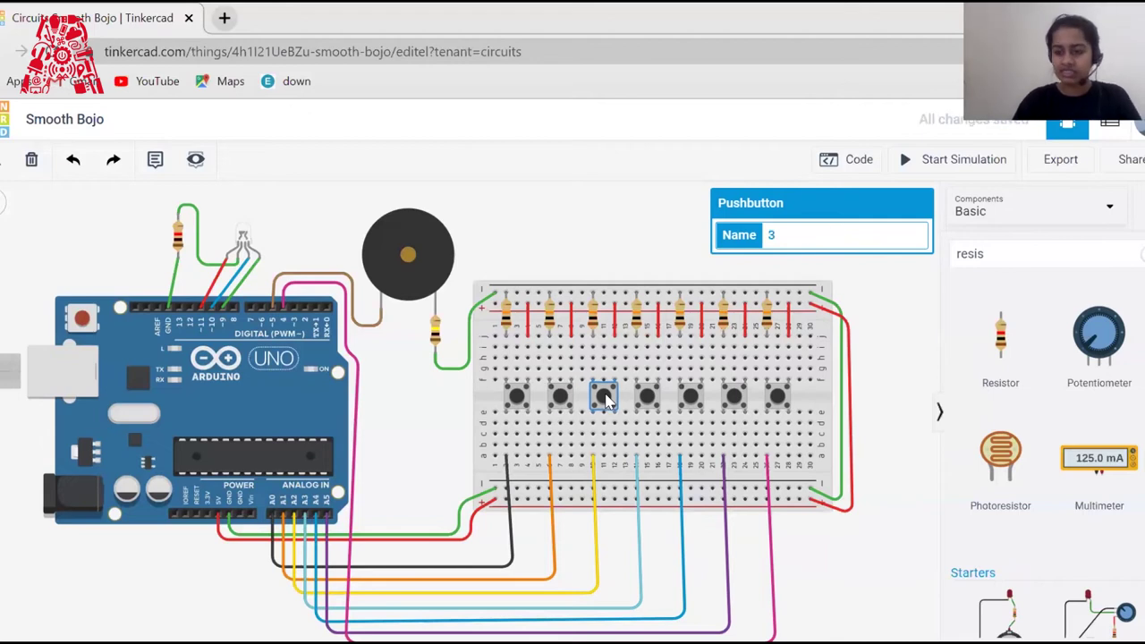
left_click(810, 235)
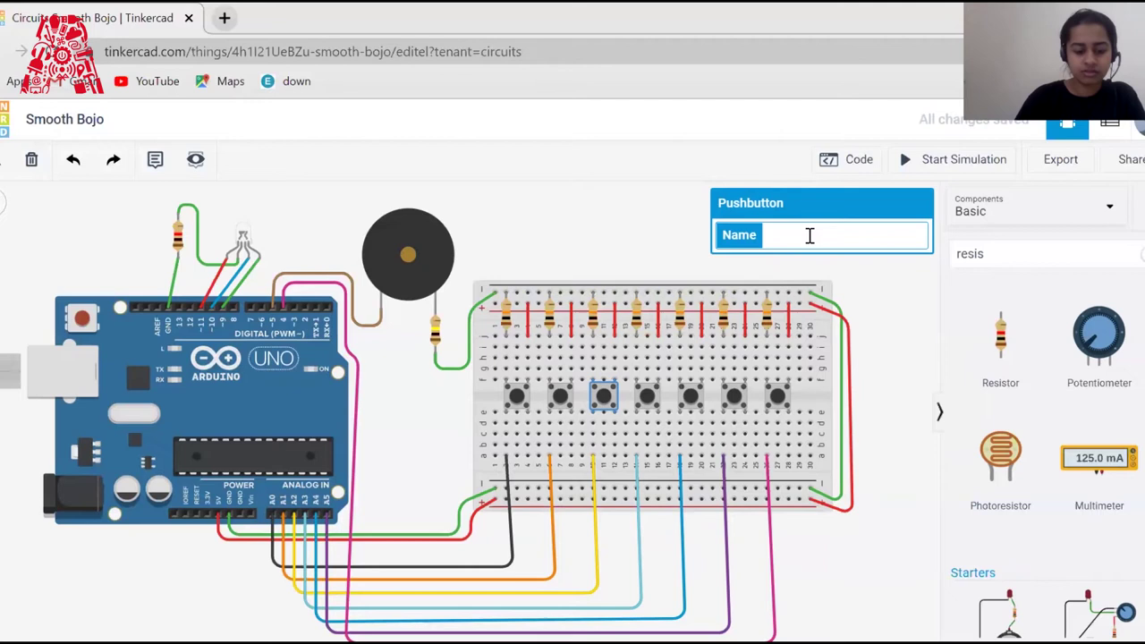
type("C_B")
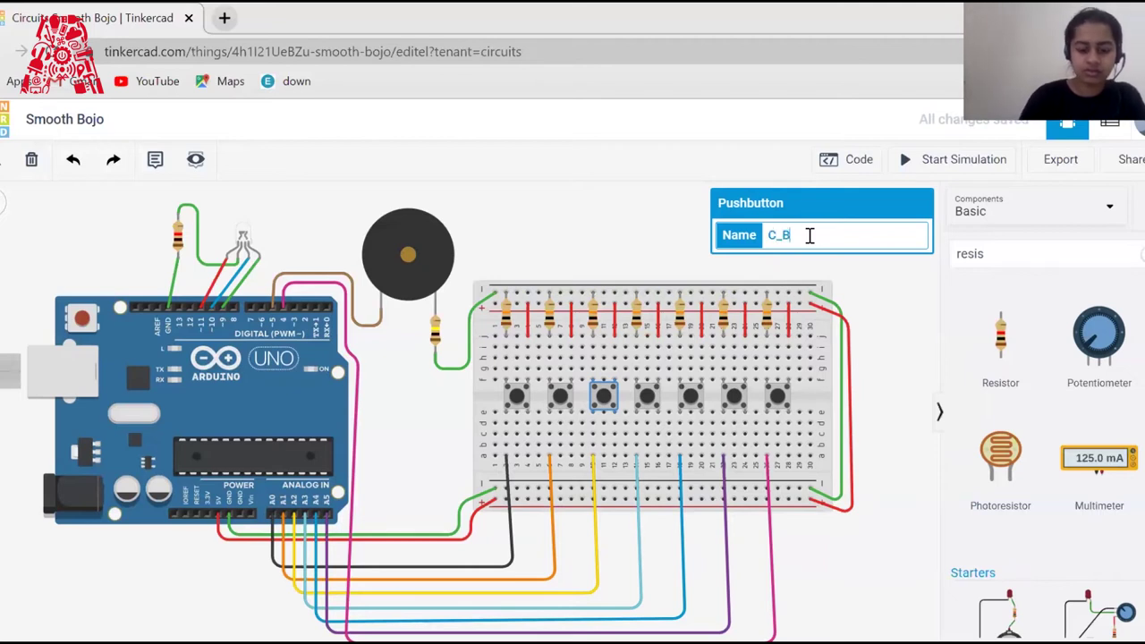
type("UTTON")
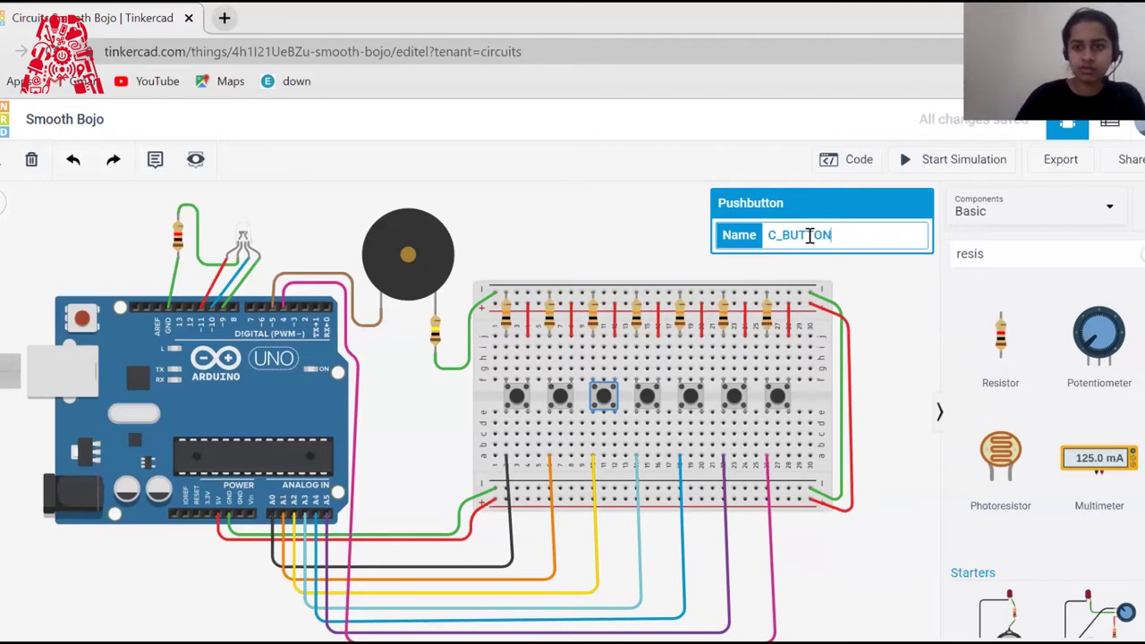
left_click(649, 396)
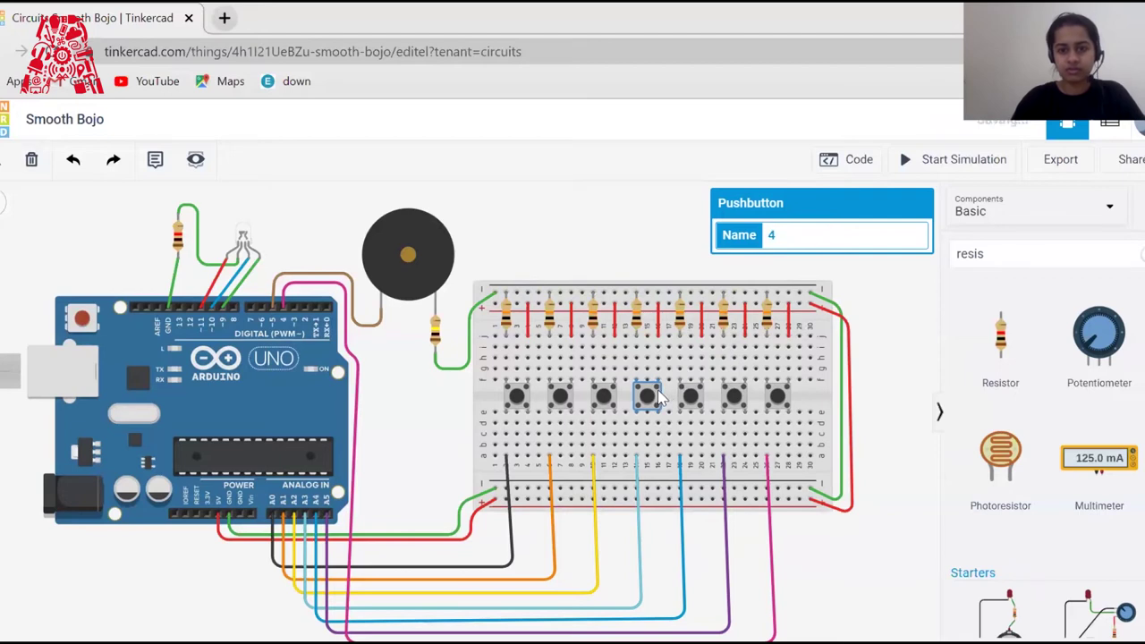
left_click(822, 234)
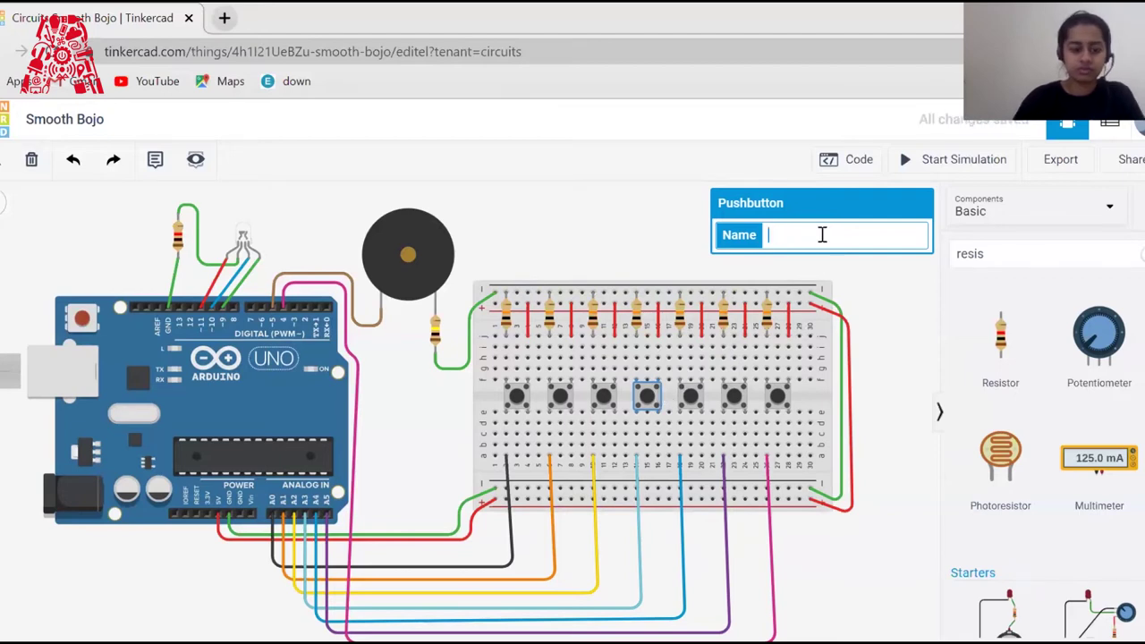
type("D_BUTTON")
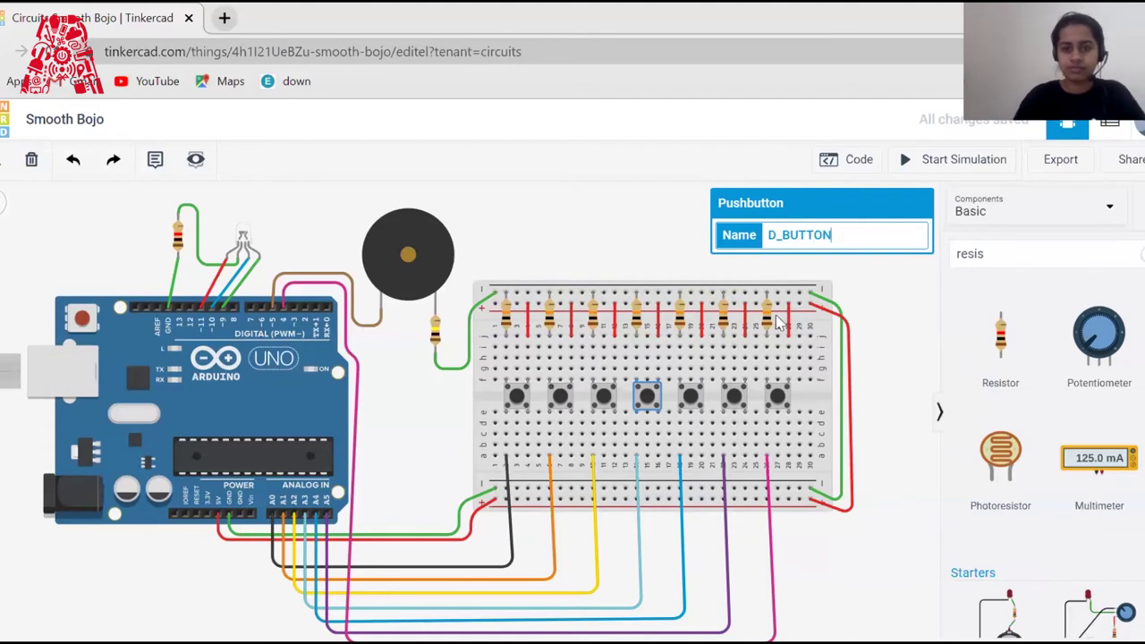
- Name the fifth pushbutton E_BUTTON and the sixth pushbutton F_BUTTON
left_click(690, 396)
left_click(836, 235)
type("E_BUTTON")
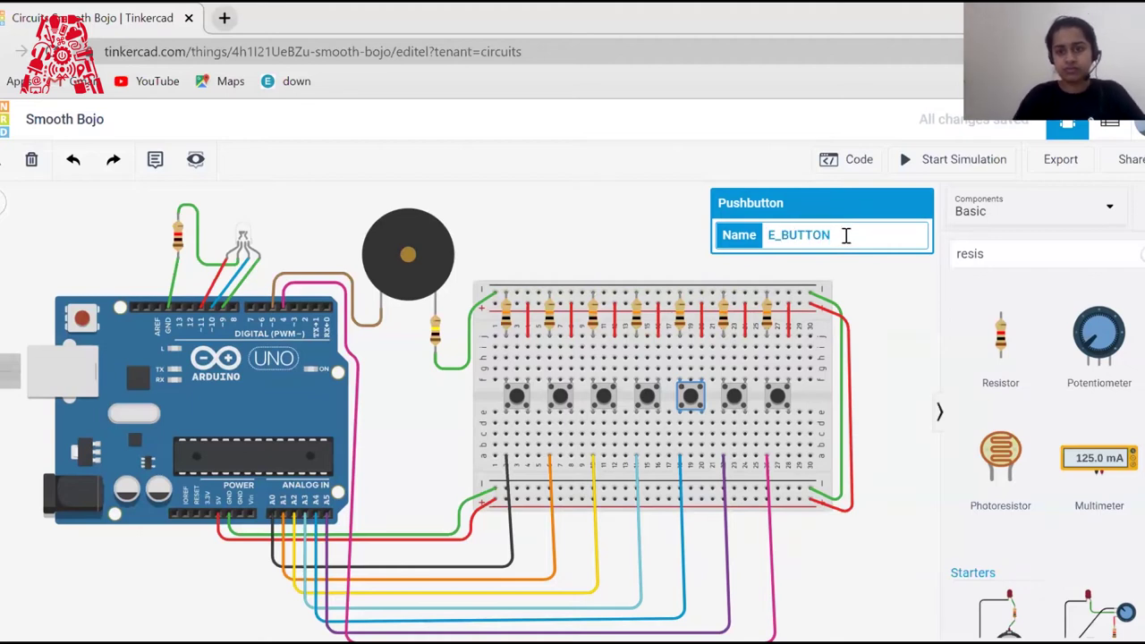
double_click(768, 236)
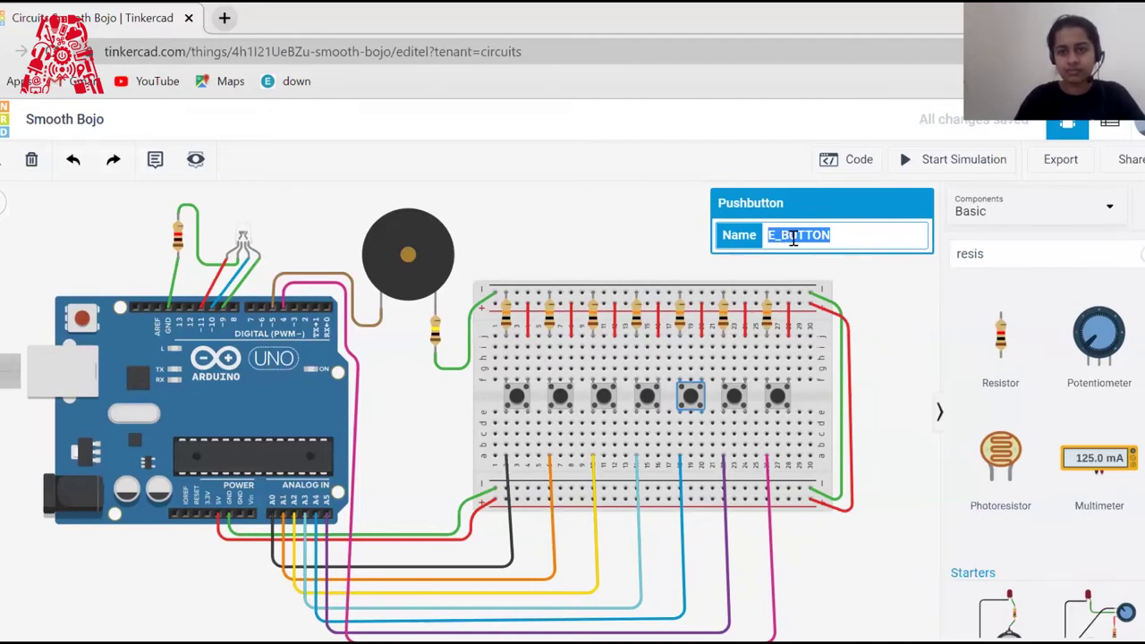
left_click(741, 398)
left_click(792, 241)
type("F")
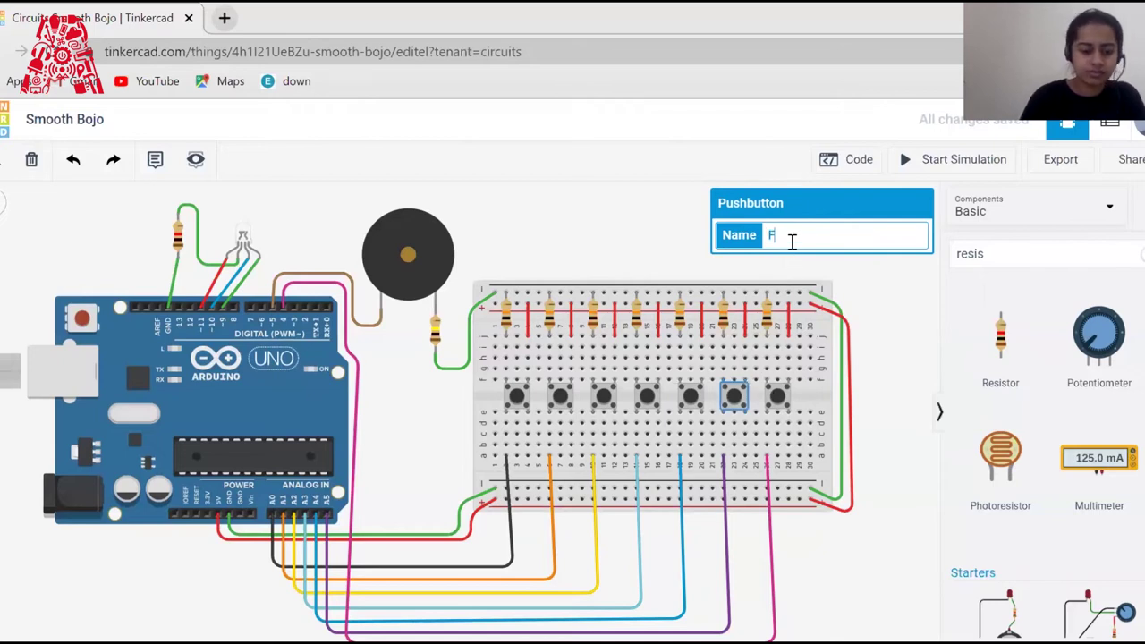
type("_")
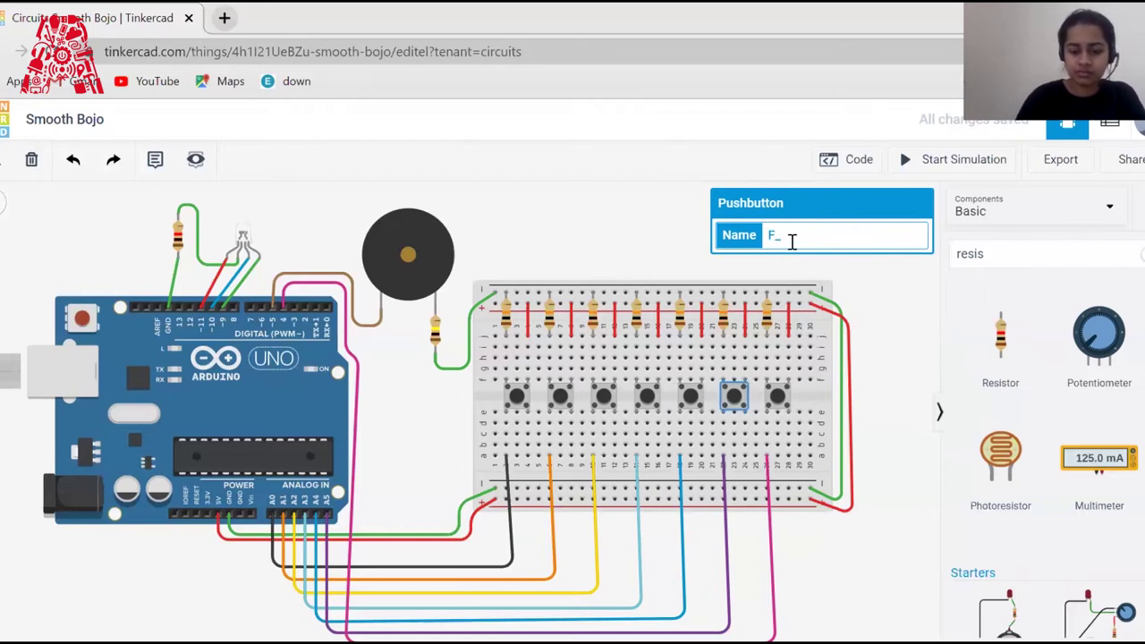
type("BUTTON")
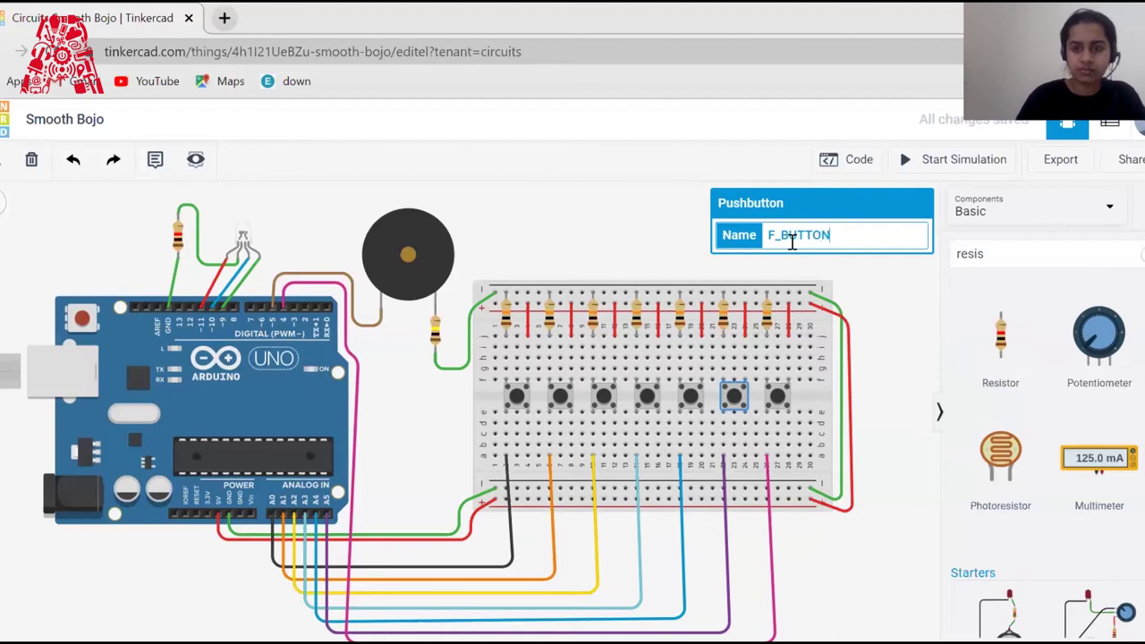
- Name the seventh pushbutton, the last one in the breadboard row, G_BUTTON
left_click(778, 397)
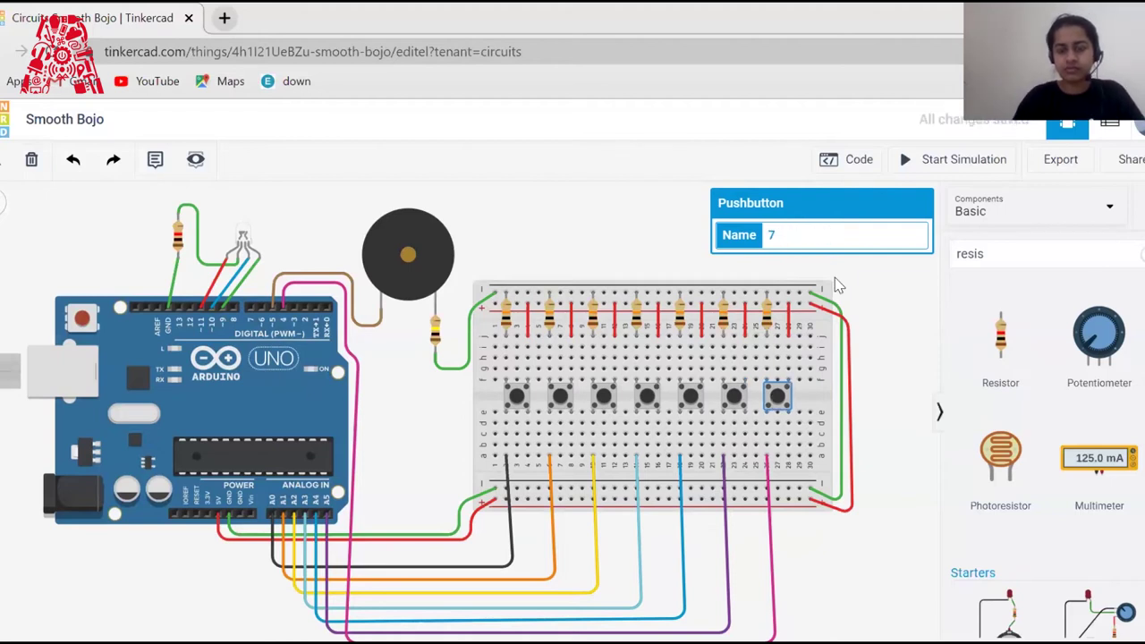
left_click(817, 239)
type("G_BUTTON")
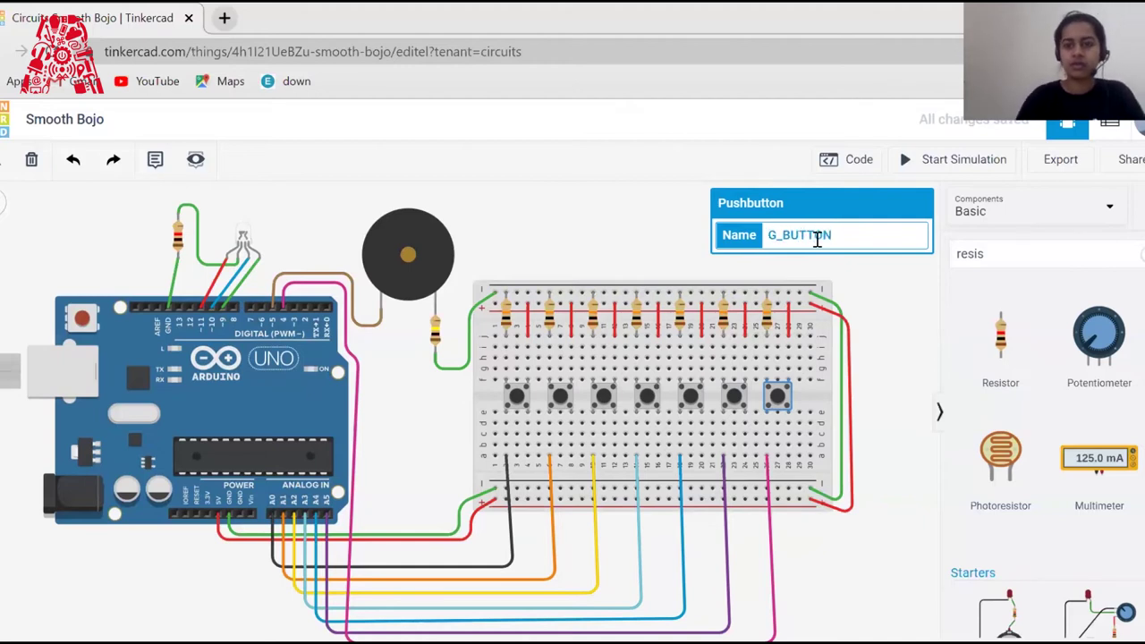
left_click(874, 304)
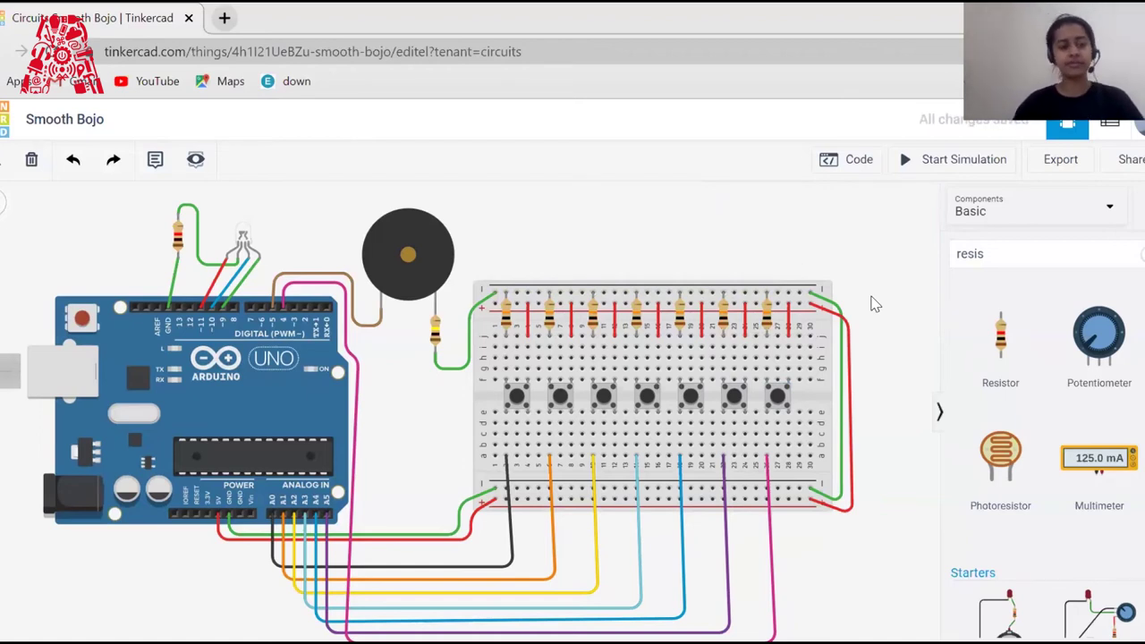
- Place an annotation beside the RGB LED's resistor, above the Arduino, with the text "RGB LED"
left_click(155, 159)
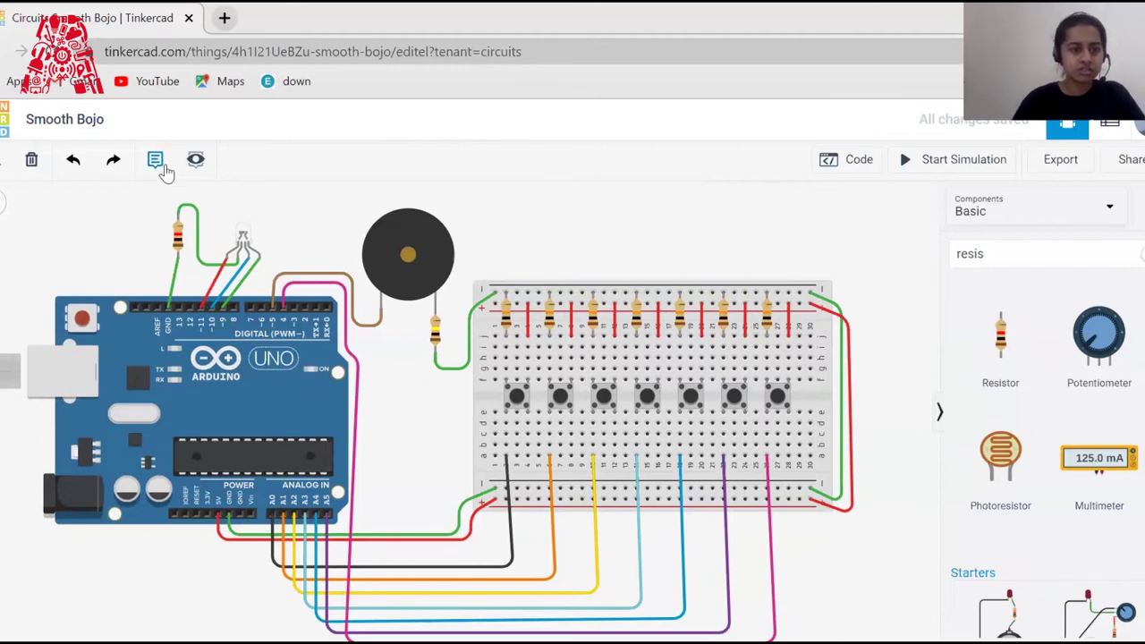
left_click(155, 206)
left_click_drag(155, 205, 137, 224)
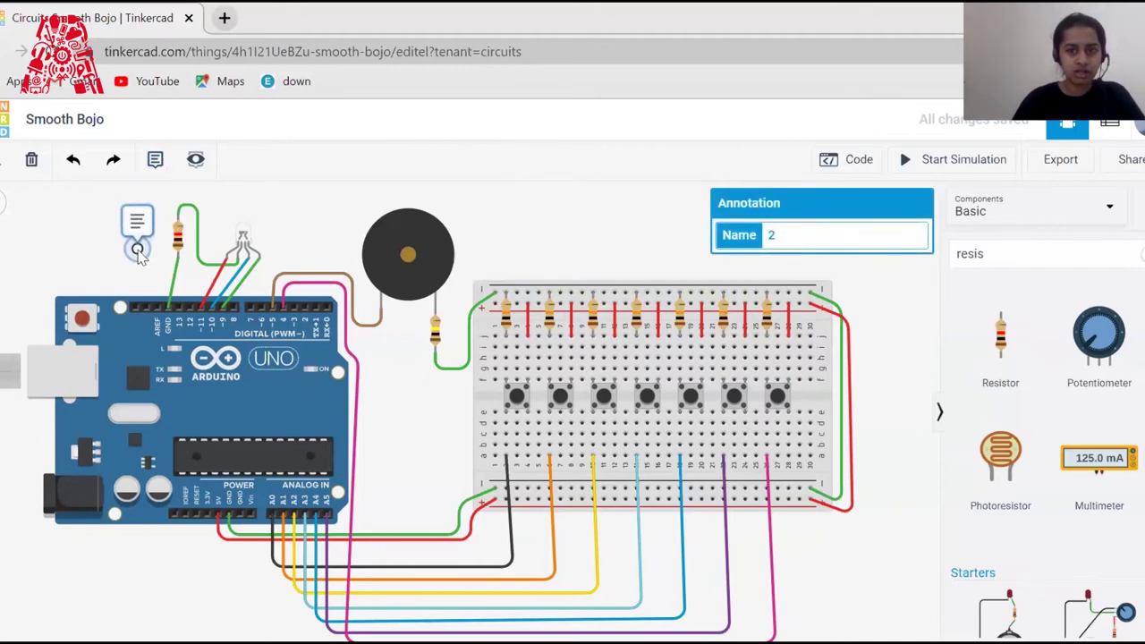
left_click(137, 224)
left_click(153, 216)
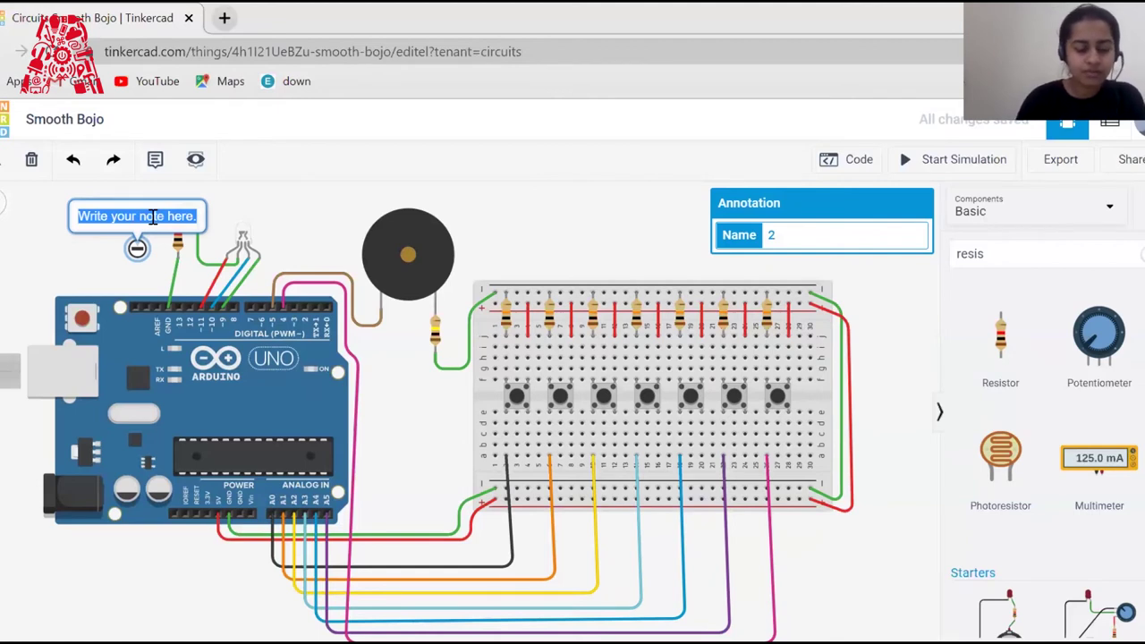
type("RGB LED")
left_click(268, 250)
- Place an annotation just below the Arduino board's power jack with the text "Arduino UNO R3"
left_click(153, 162)
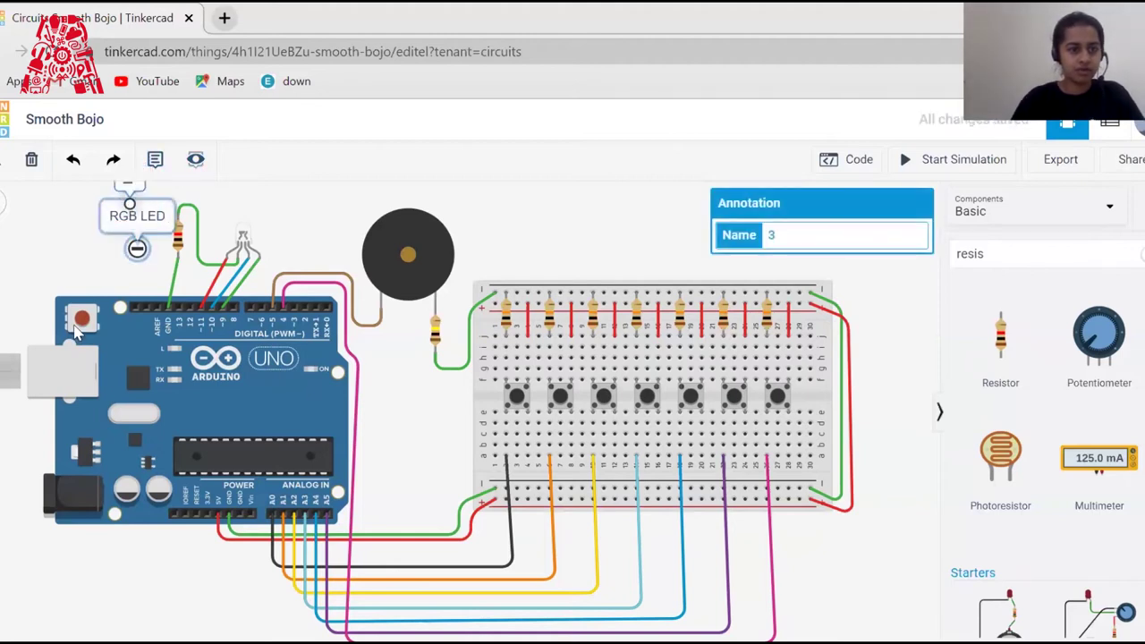
left_click(51, 581)
type("A")
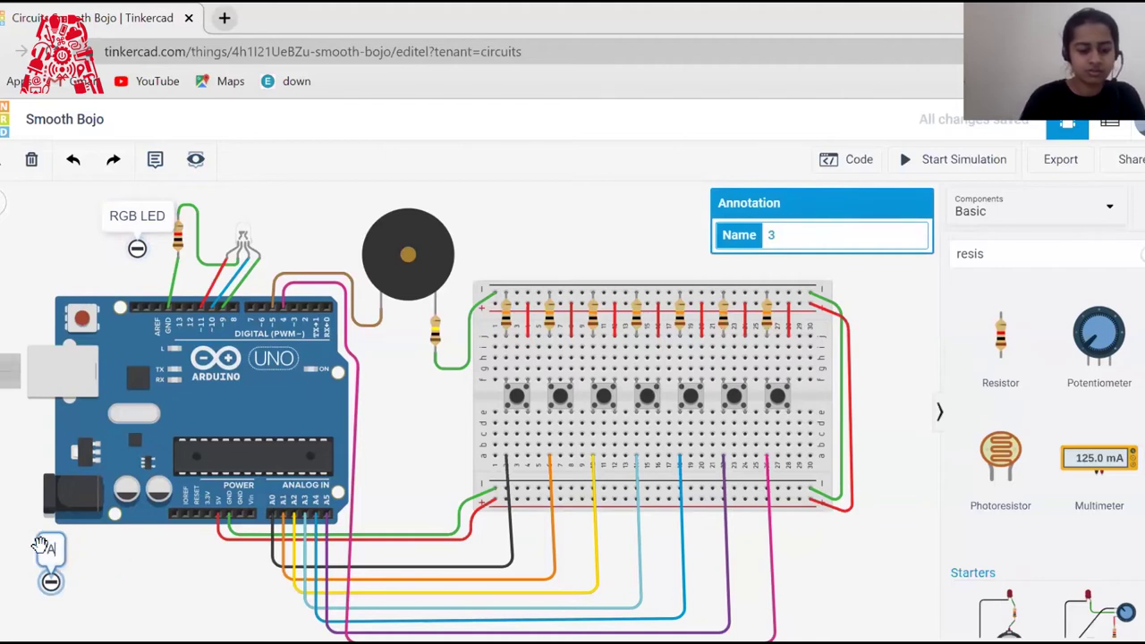
type("rduino ")
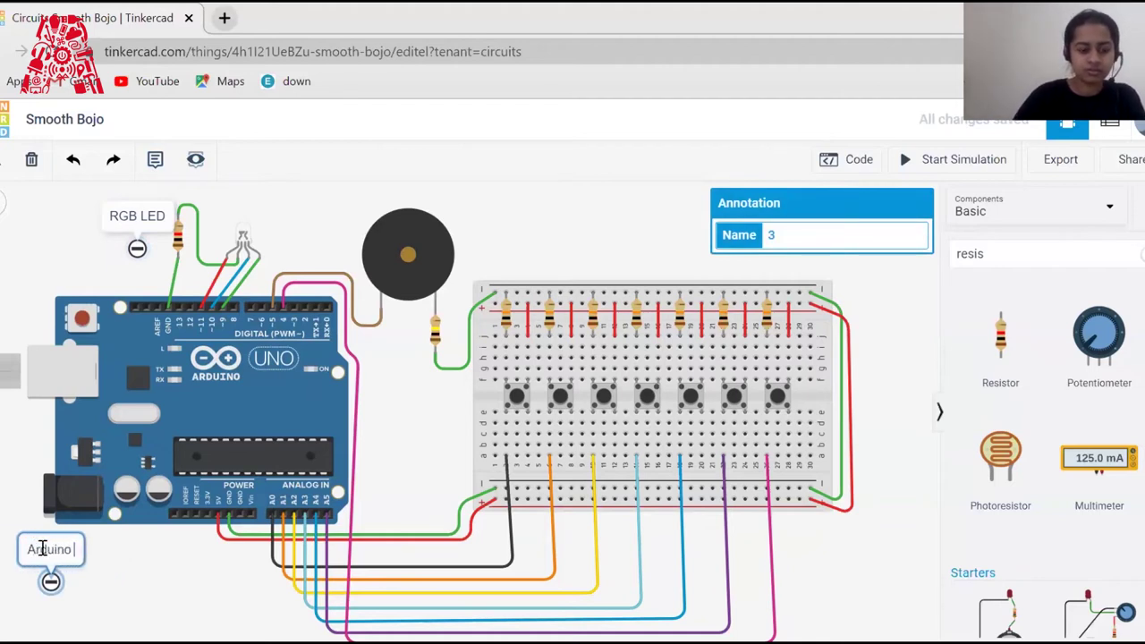
type("UNO R3")
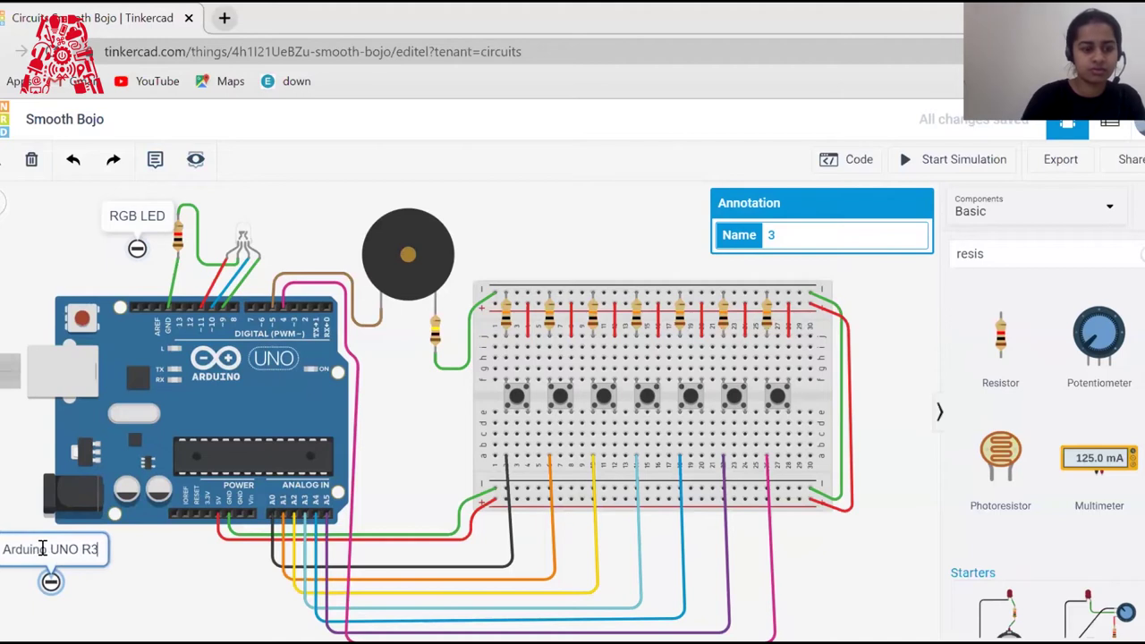
left_click(121, 554)
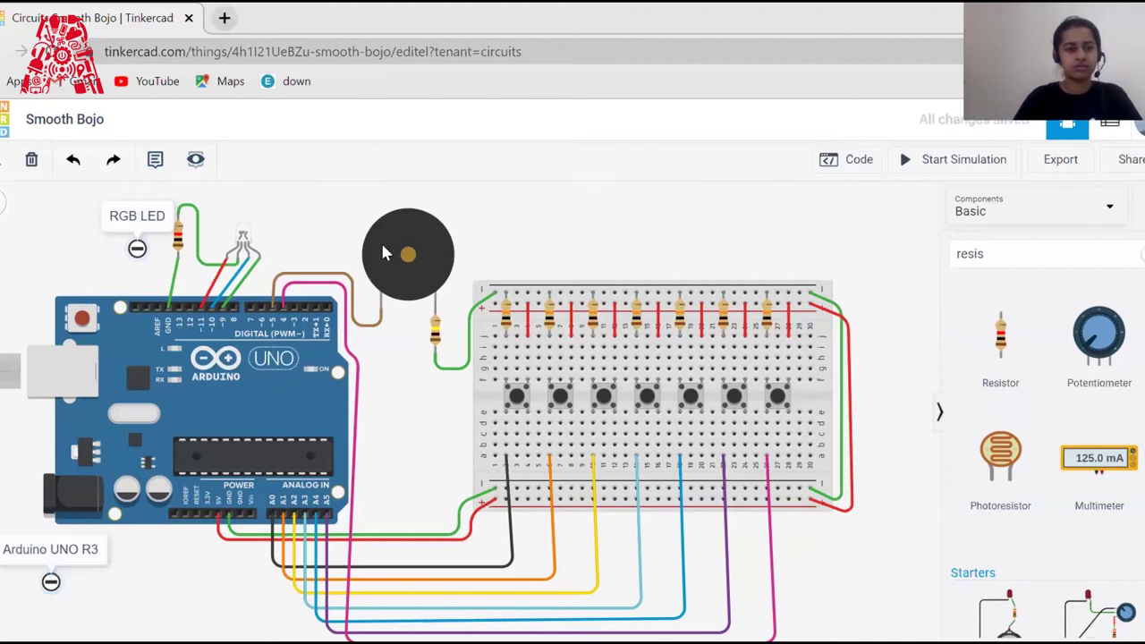
- Place an annotation beside the piezo, above the breadboard's corner, with the text "Buzzer"
left_click(155, 160)
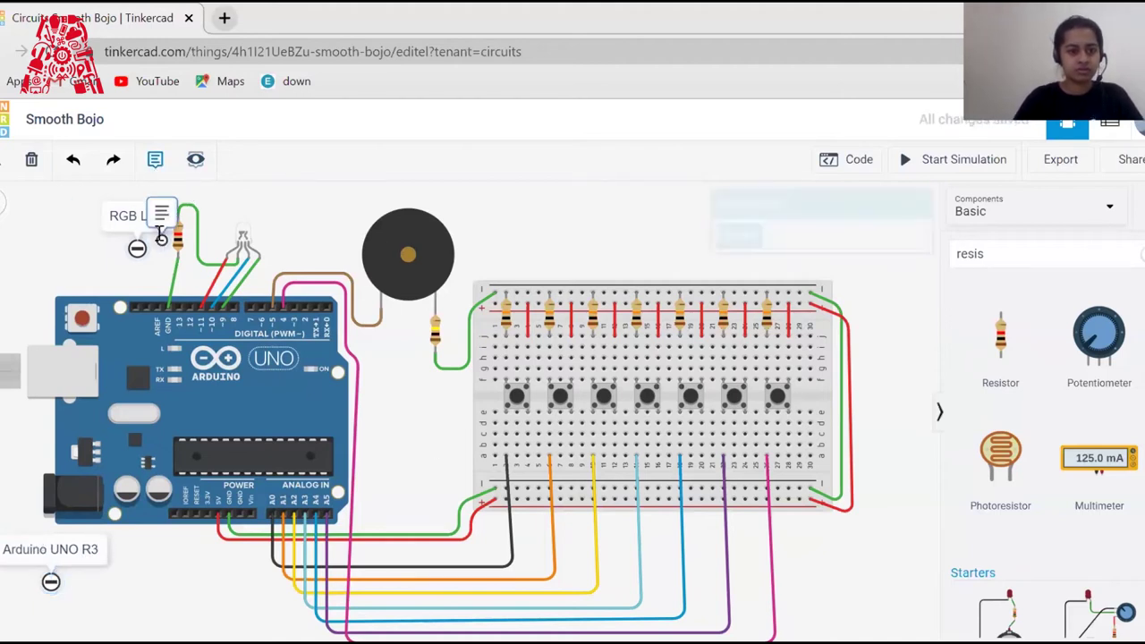
left_click(425, 227)
left_click_drag(424, 226, 484, 235)
left_click(485, 203)
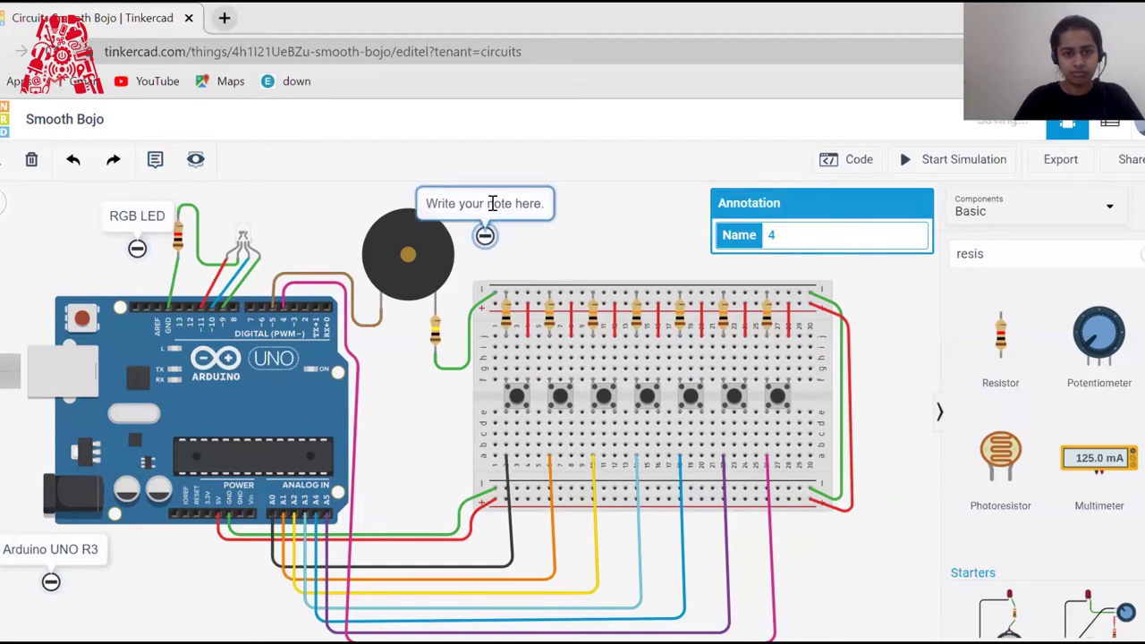
type("Buzze")
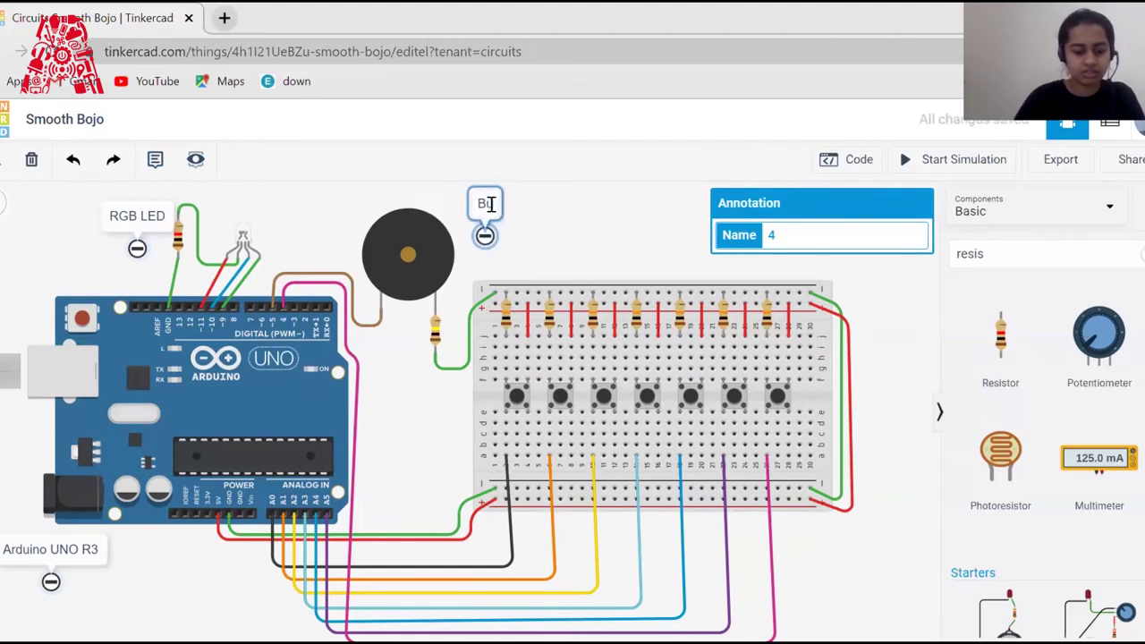
type("r")
left_click(541, 227)
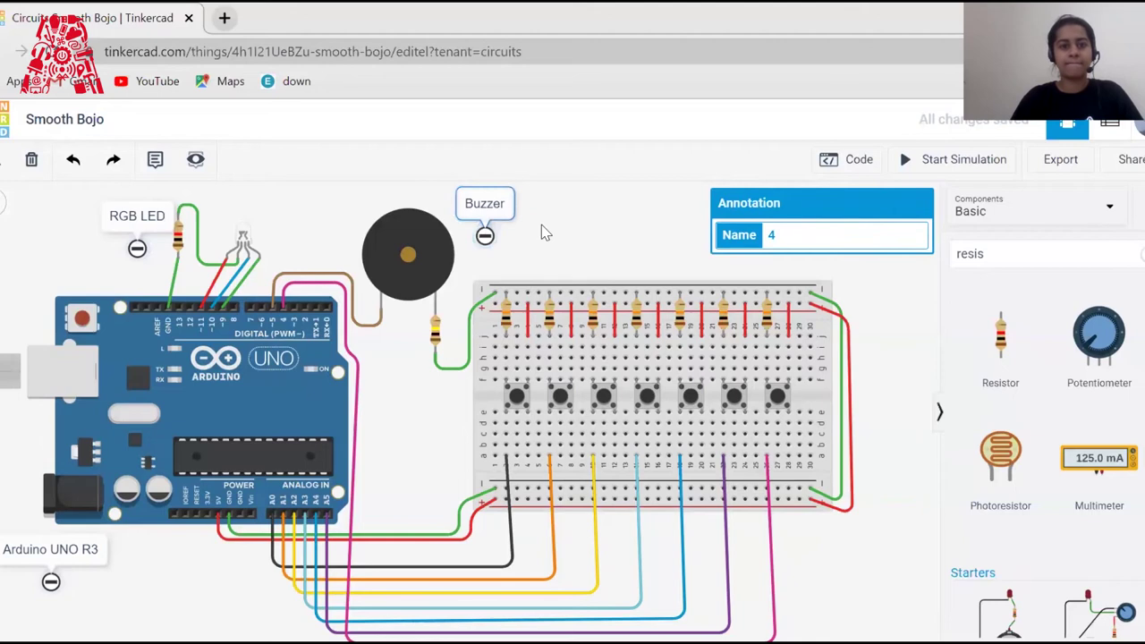
- Place an annotation above the breadboard's row of resistors with the text "Resistors"
left_click(155, 161)
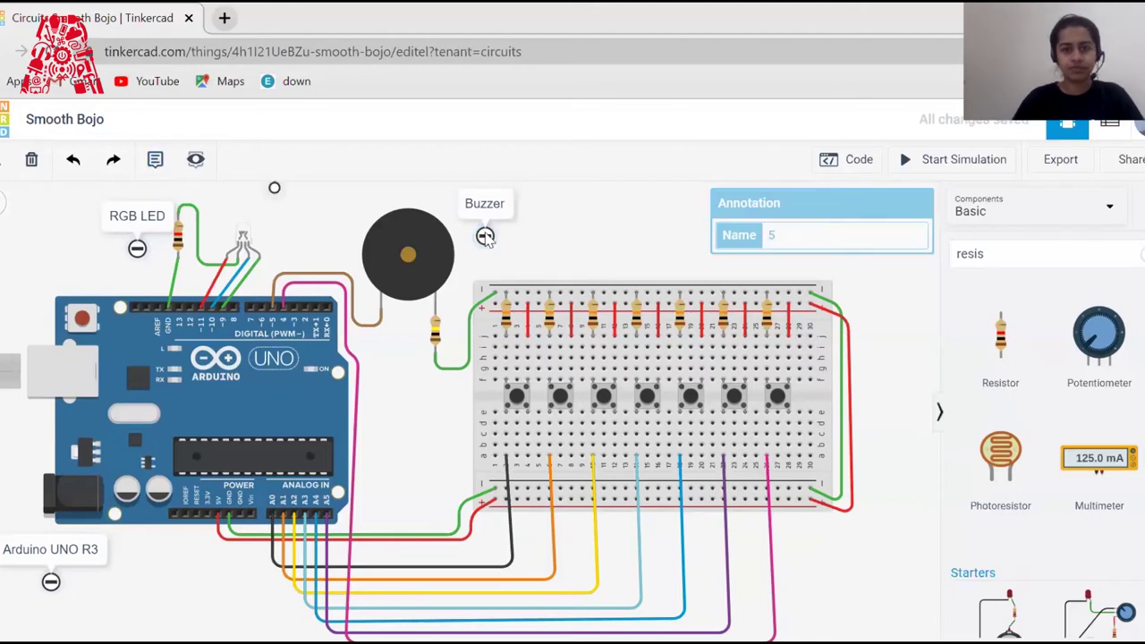
left_click(630, 259)
left_click(633, 227)
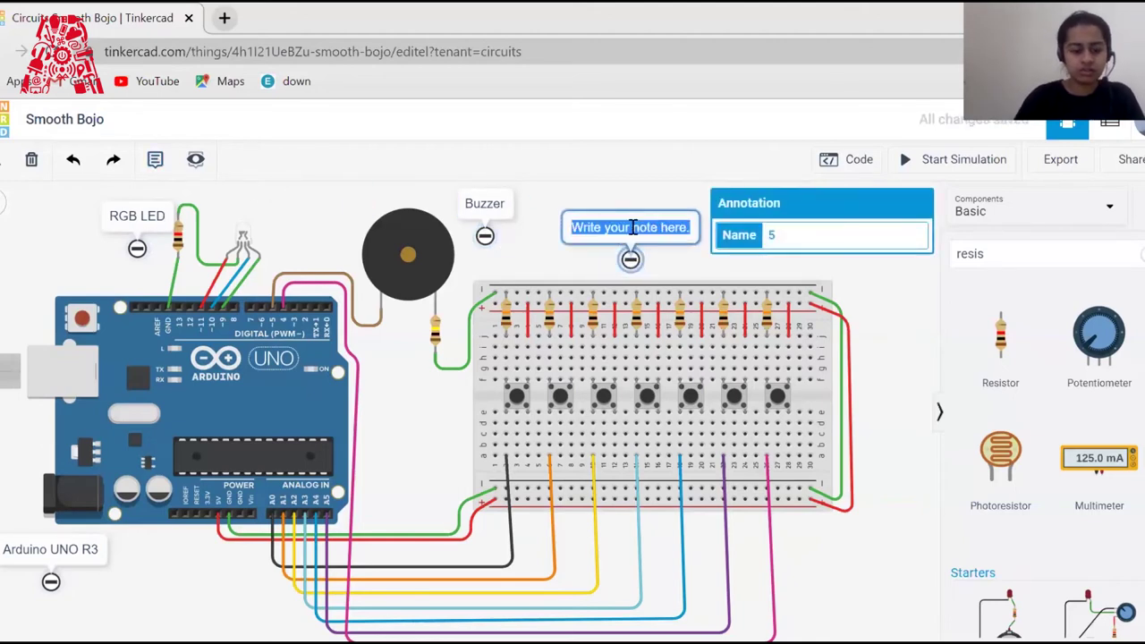
type("Resistors")
left_click(568, 258)
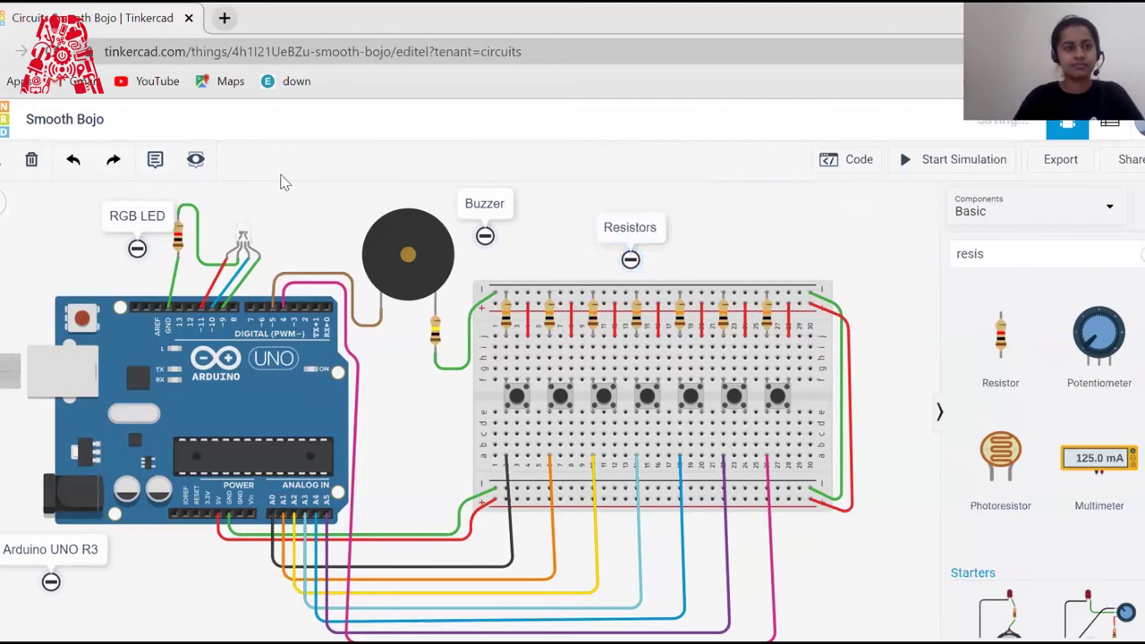
- Place an annotation between the Arduino and the breadboard, beside the first pushbutton, with the text "Push Buttons"
left_click(154, 159)
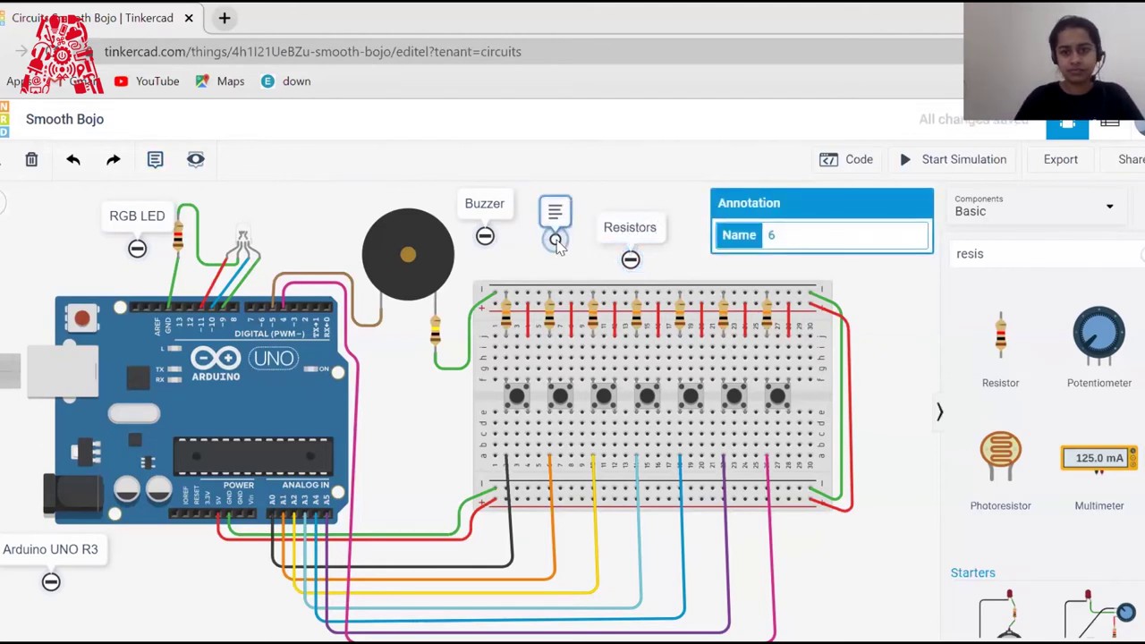
left_click(433, 431)
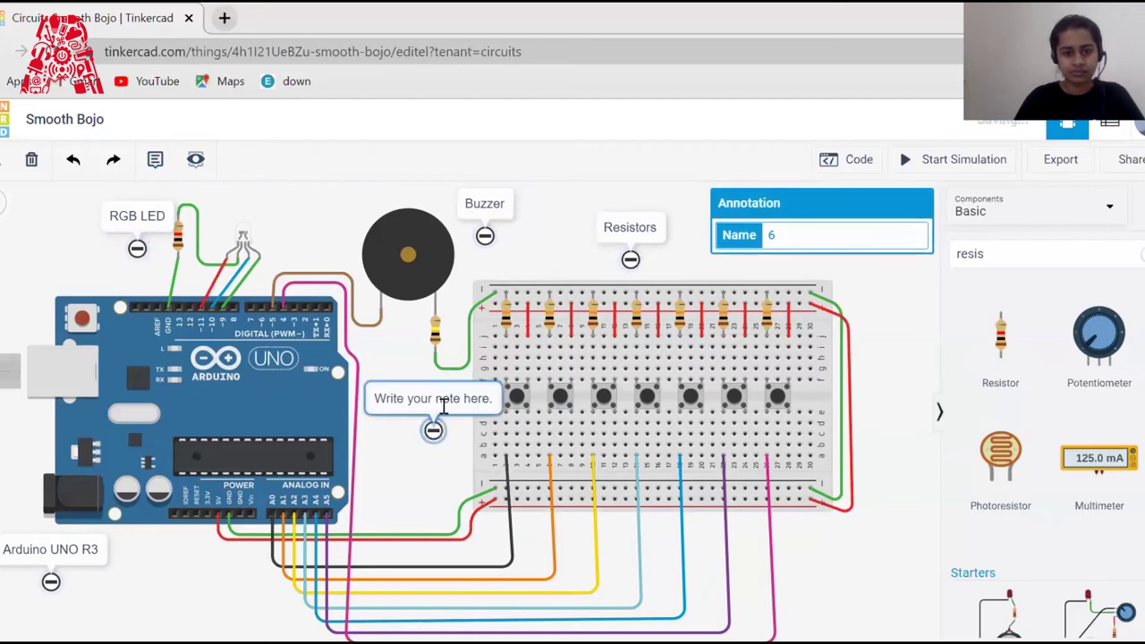
type("Pu")
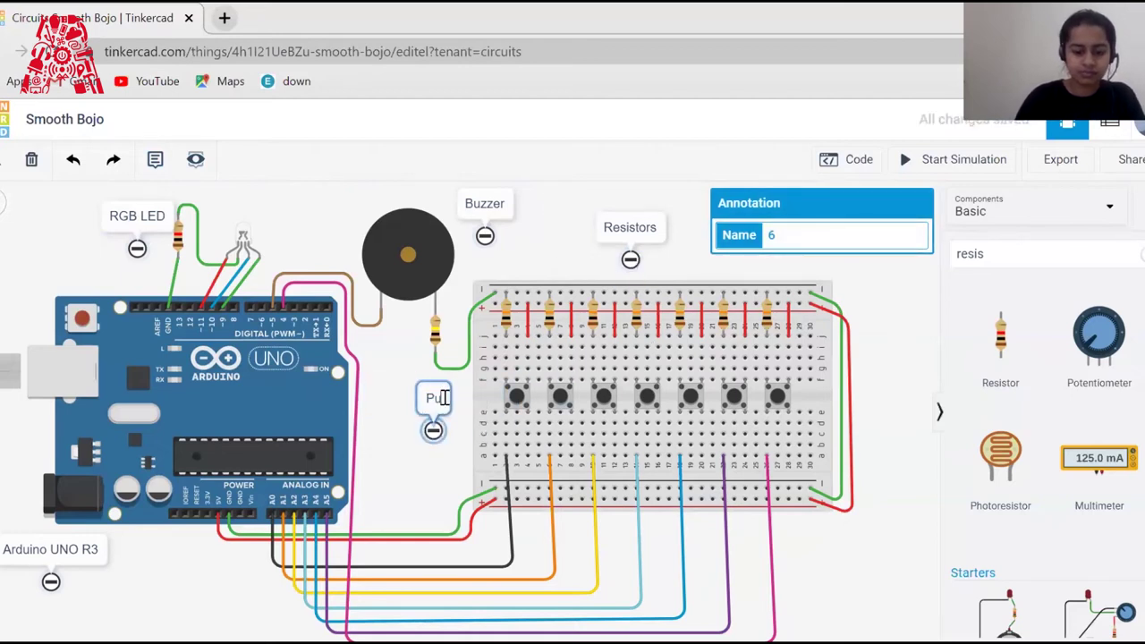
type("sh Buttons")
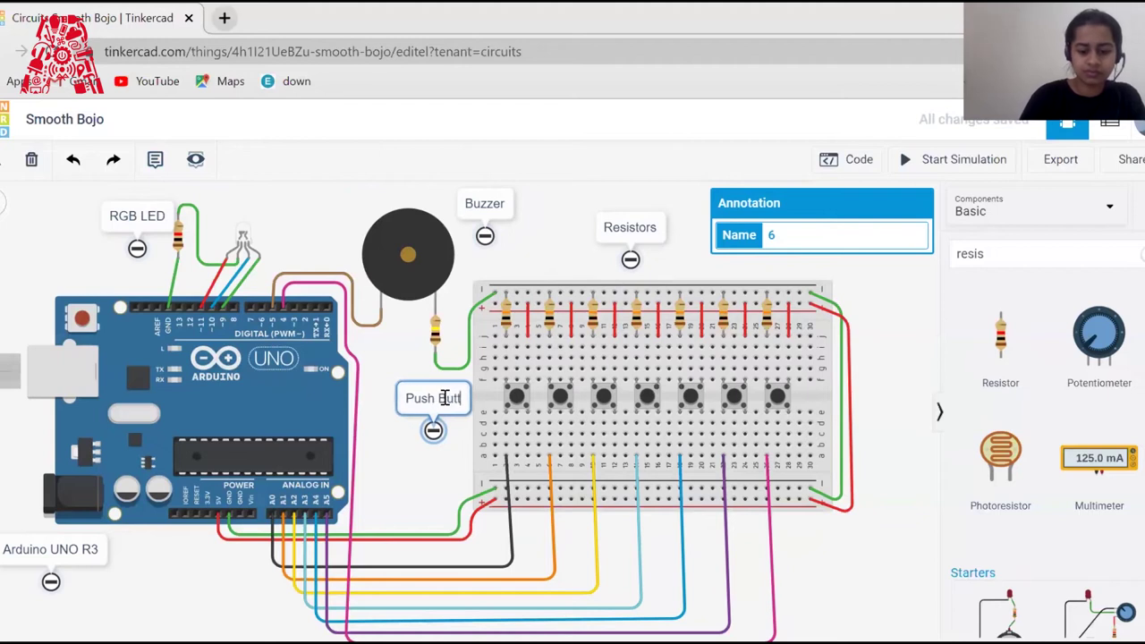
left_click(429, 479)
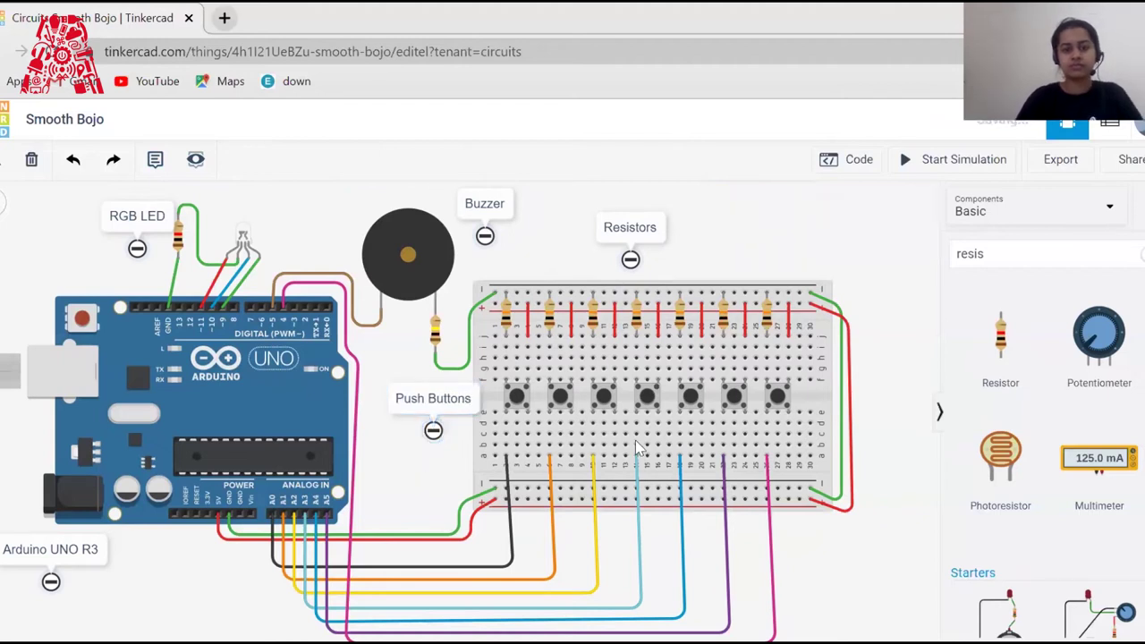
- Add an annotation with the text "Wires" and position it below the breadboard, beside the pink wire
left_click(156, 159)
left_click(149, 226)
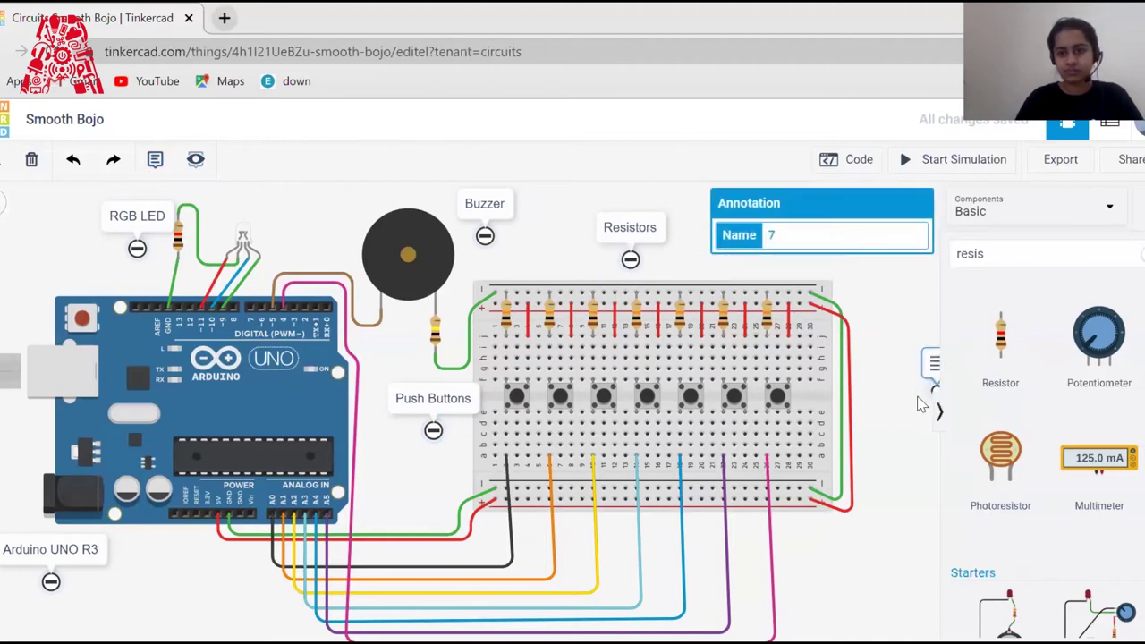
left_click(879, 394)
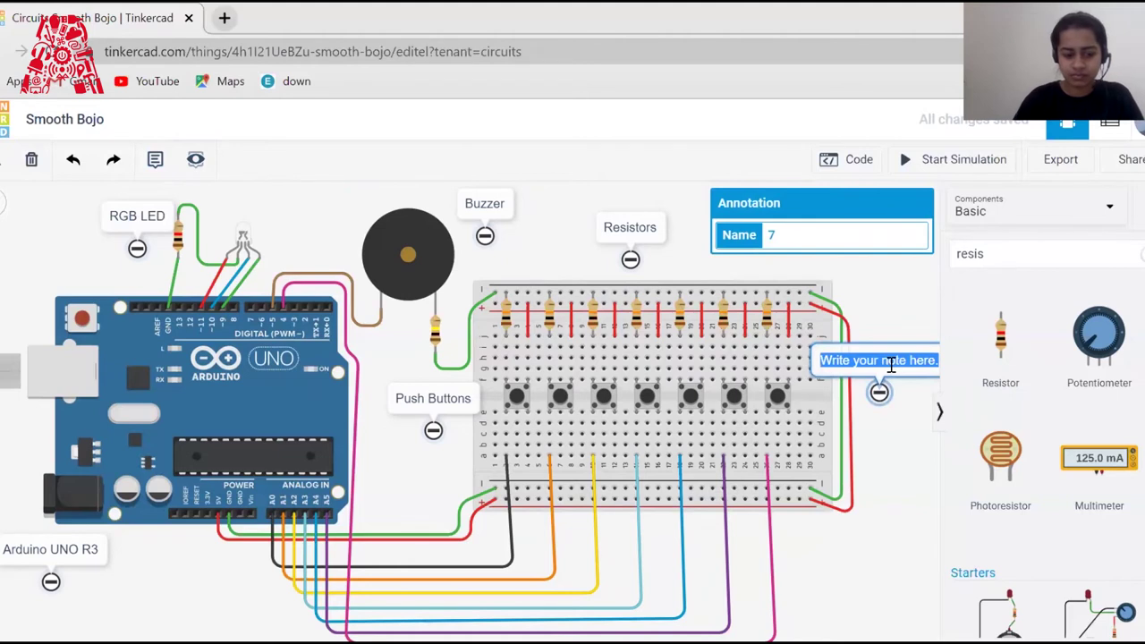
type("Wires")
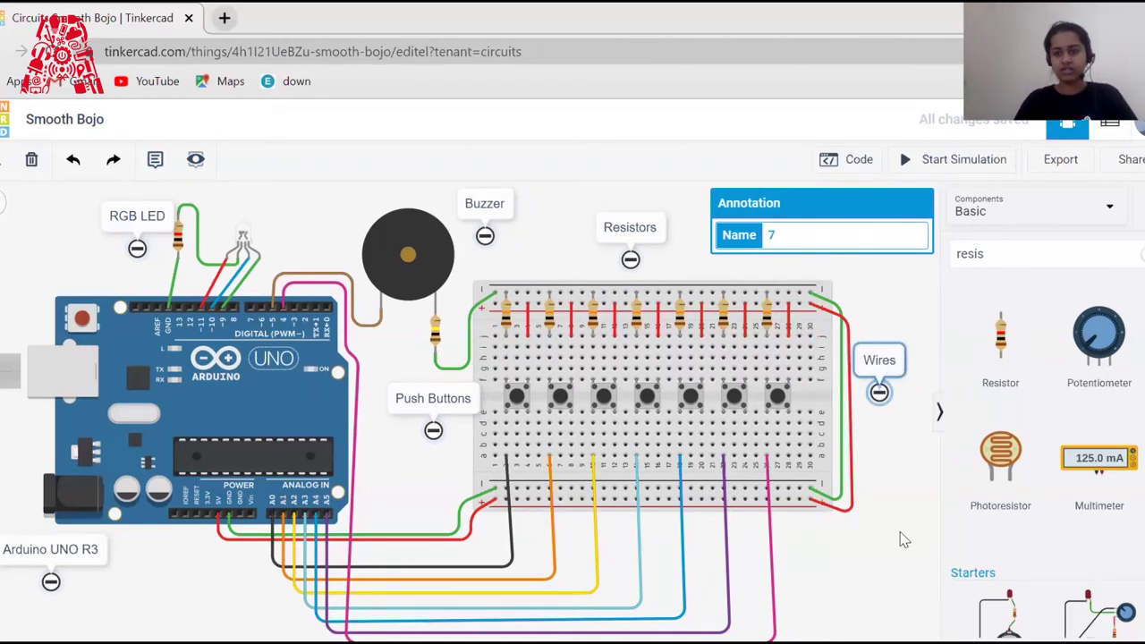
left_click(900, 540)
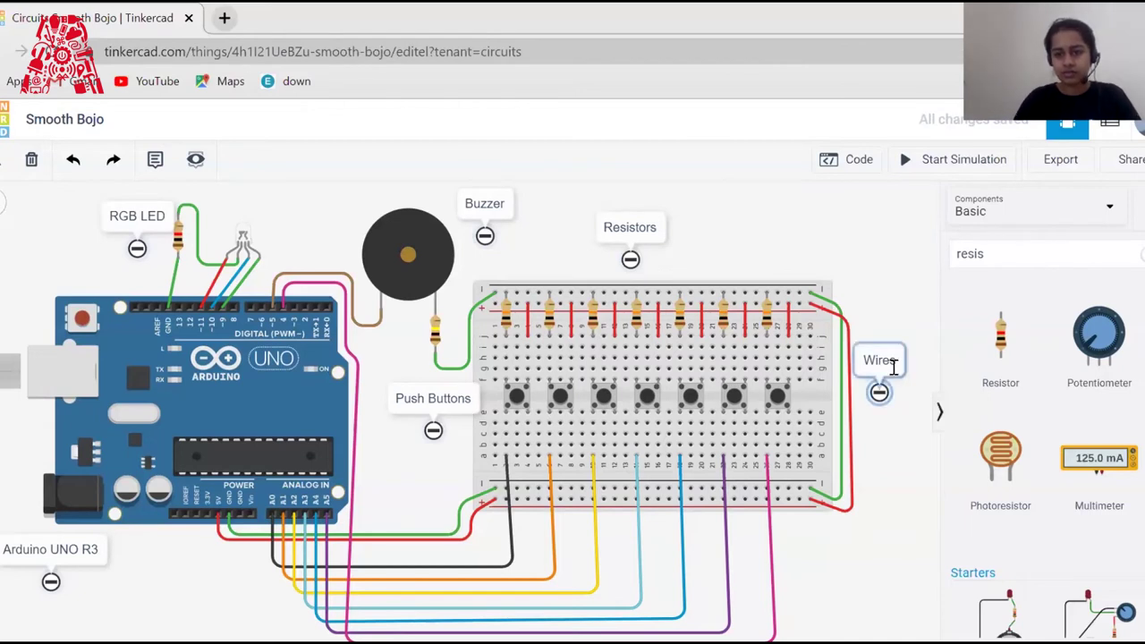
mouse_move(879, 392)
left_mouse_down()
mouse_move(841, 538)
mouse_move(817, 582)
left_mouse_up()
left_click(892, 539)
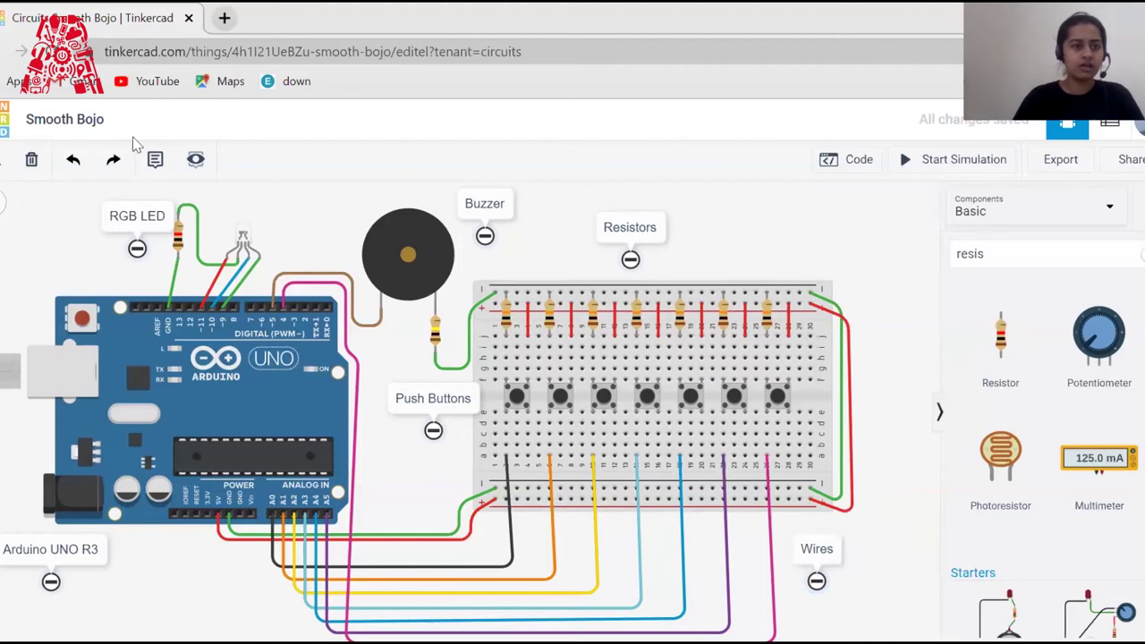
- Place an annotation beside the breadboard's outer edge, next to the red wire, with the text "Breadboard", and collapse the components library
left_click(155, 159)
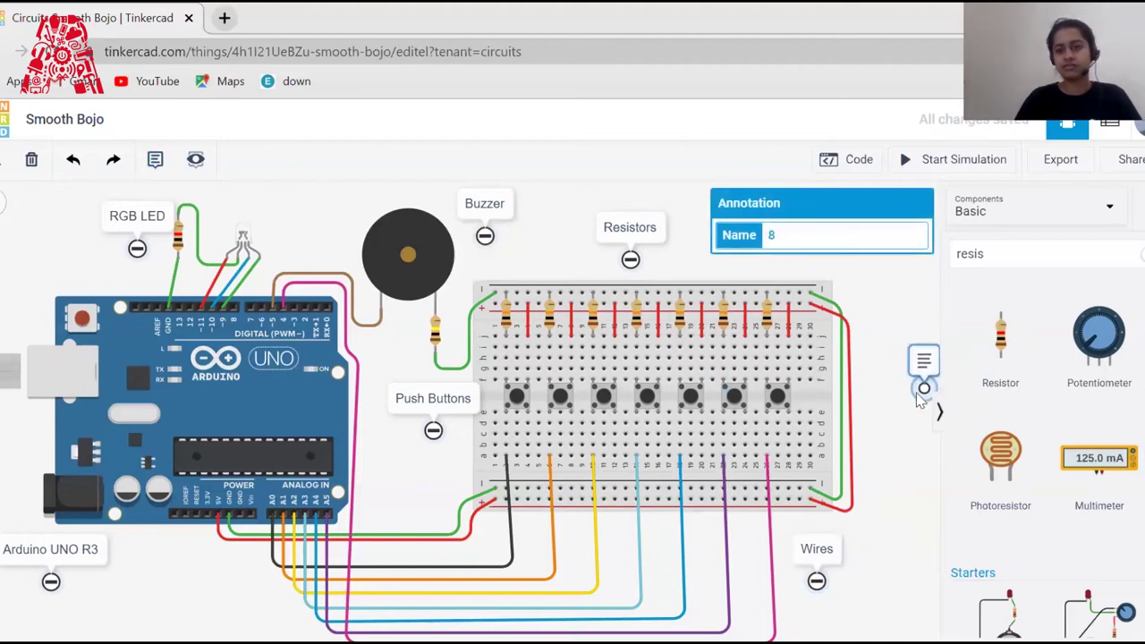
left_click(886, 393)
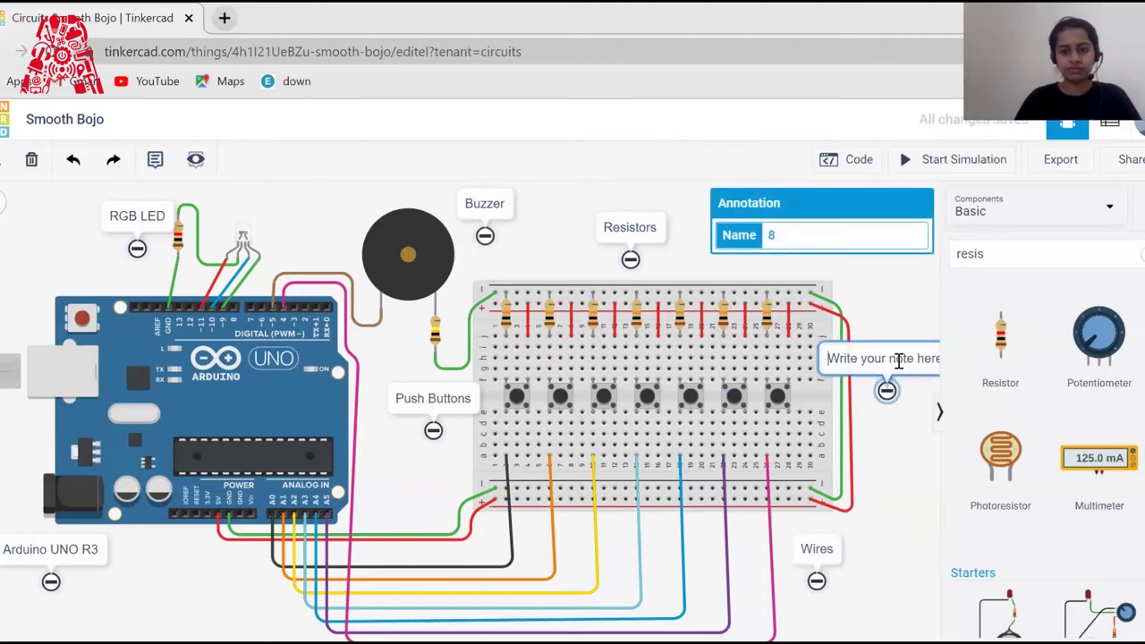
left_click(898, 359)
type("Bread")
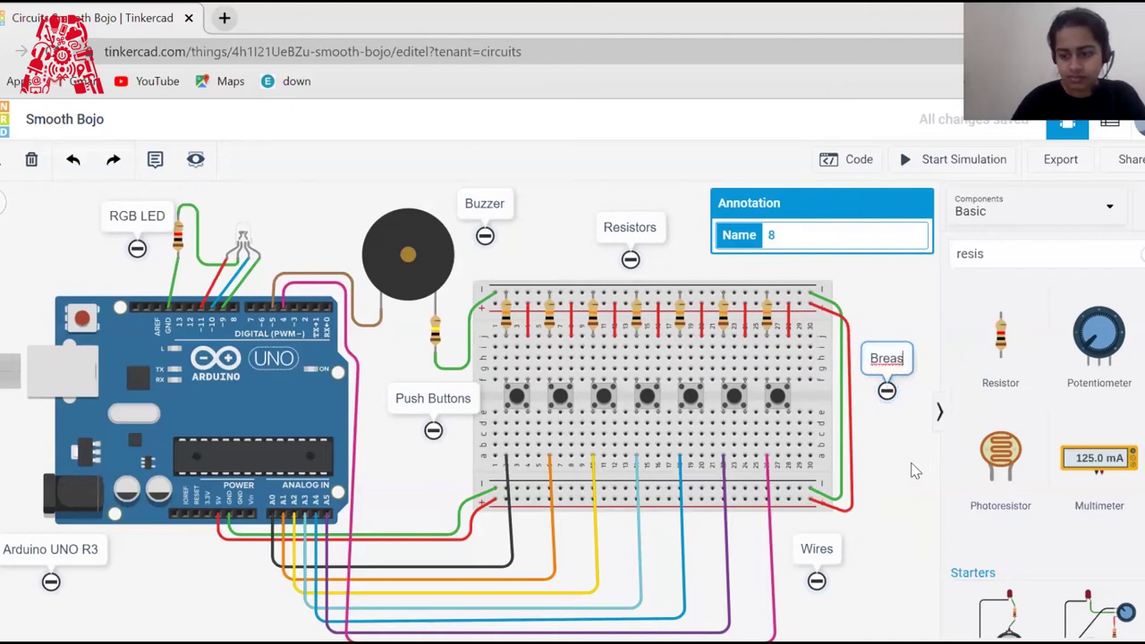
key("BackSpace")
type("dboars")
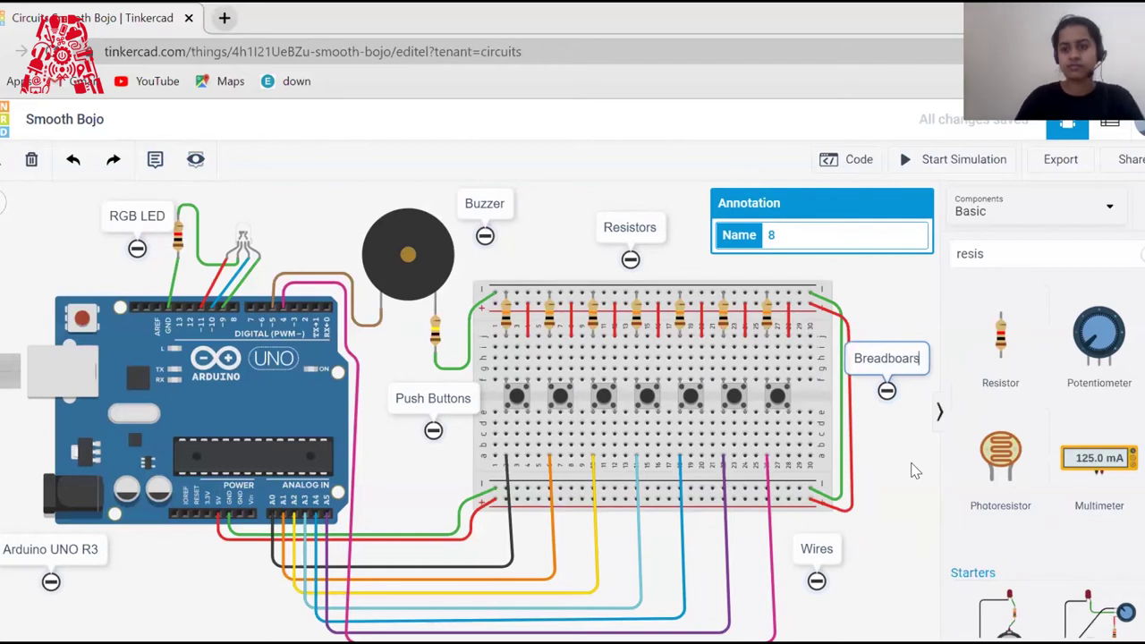
key("BackSpace")
type("d")
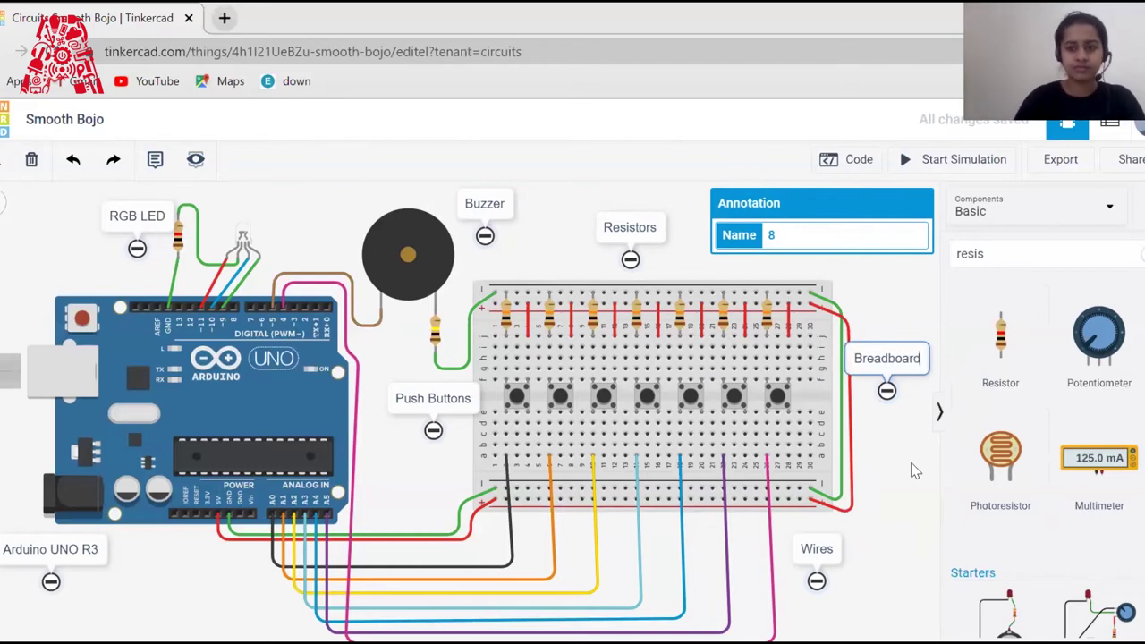
left_click(914, 511)
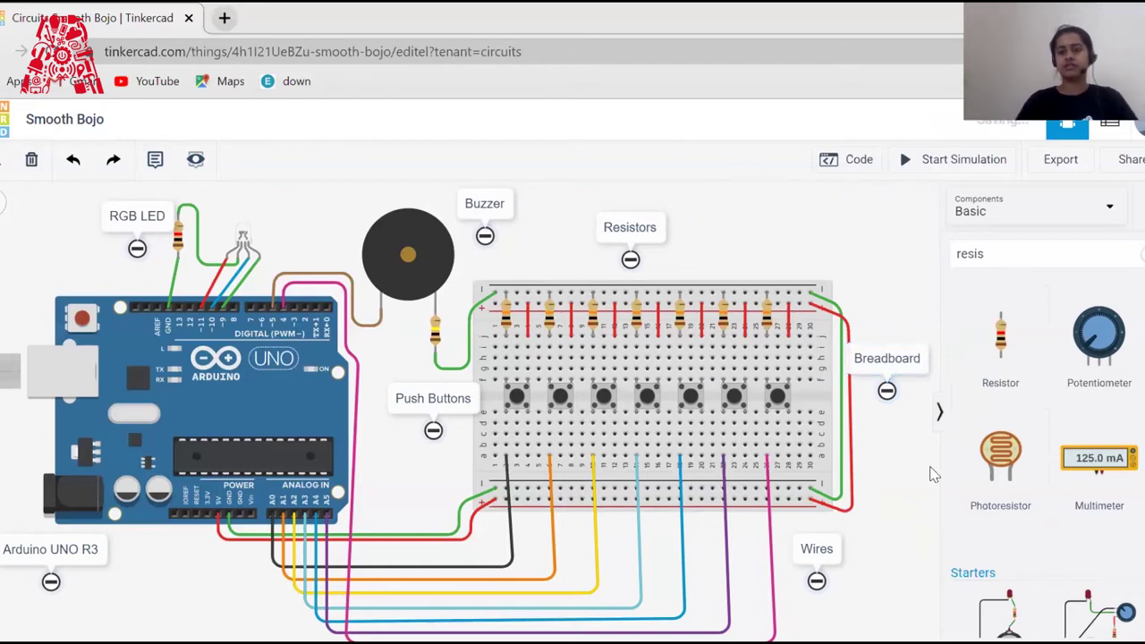
left_click(939, 411)
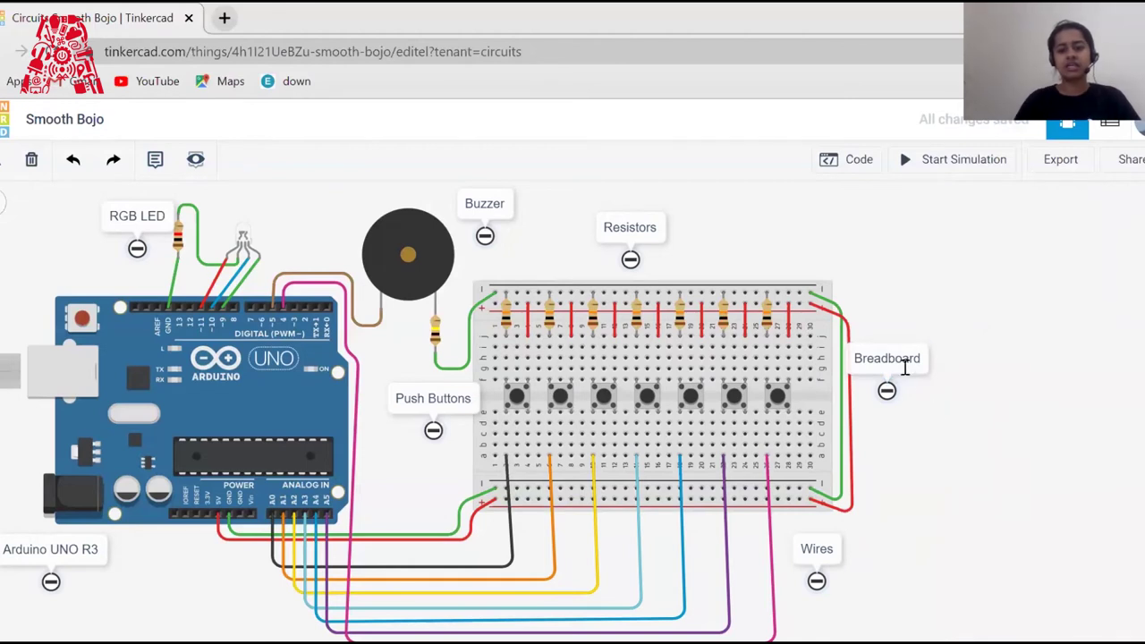
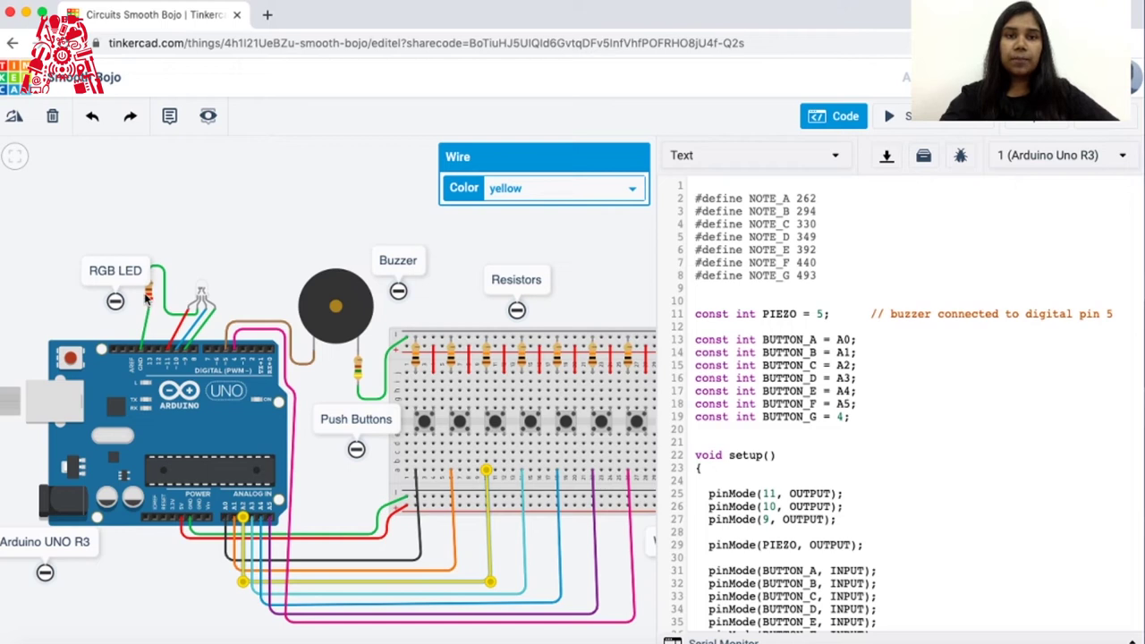
- Check the resistance values of the RGB LED's resistor and the buzzer's resistor
left_click(147, 298)
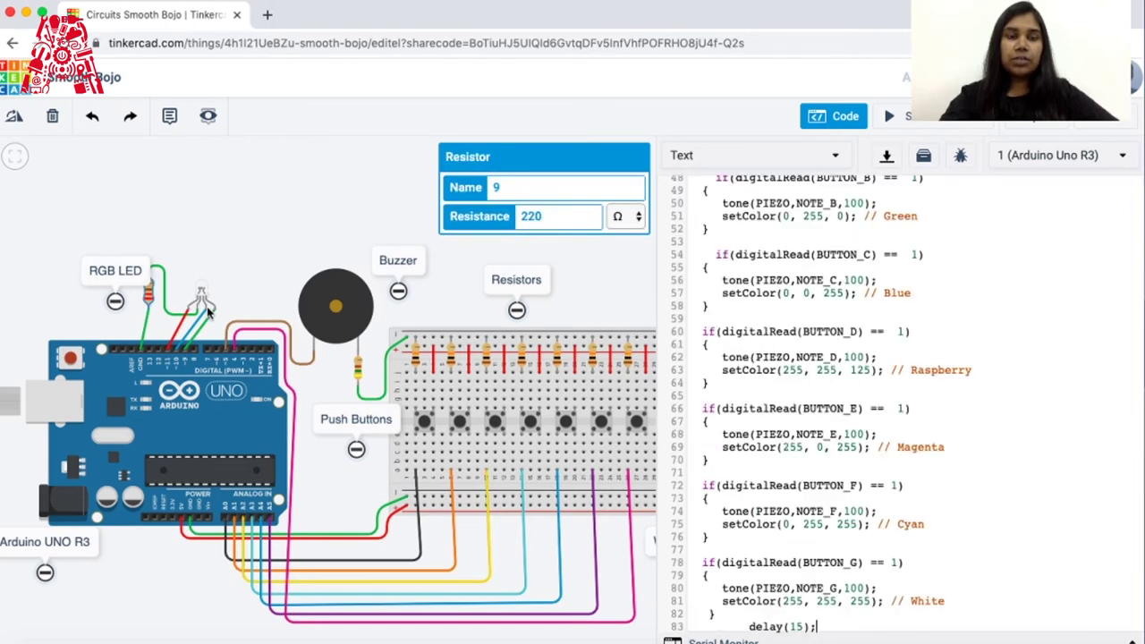
double_click(578, 216)
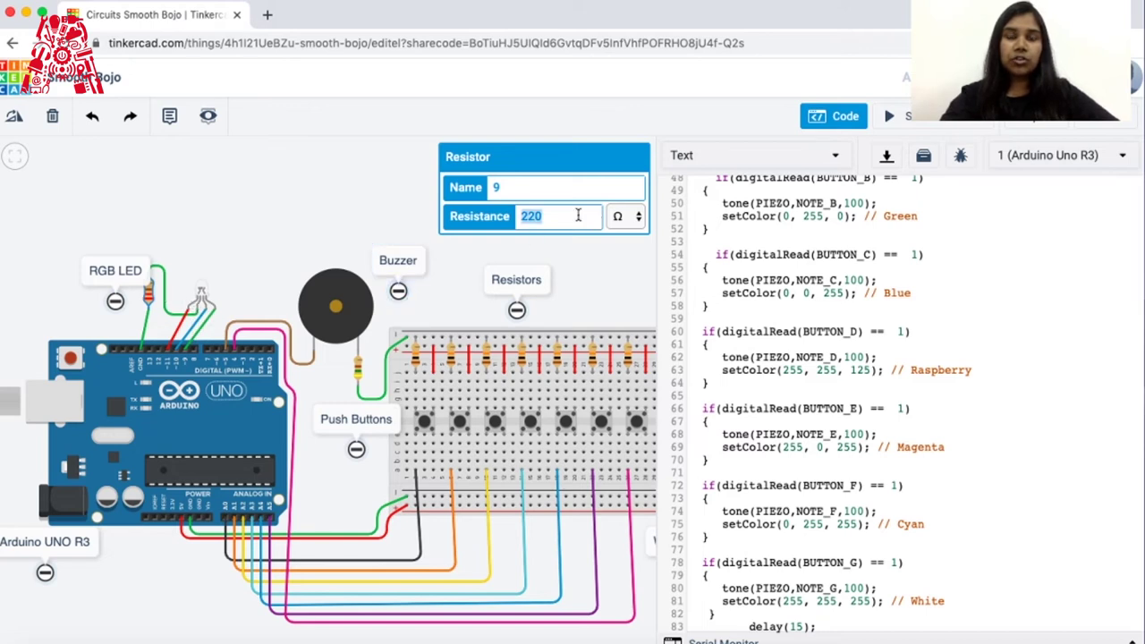
left_click(357, 371)
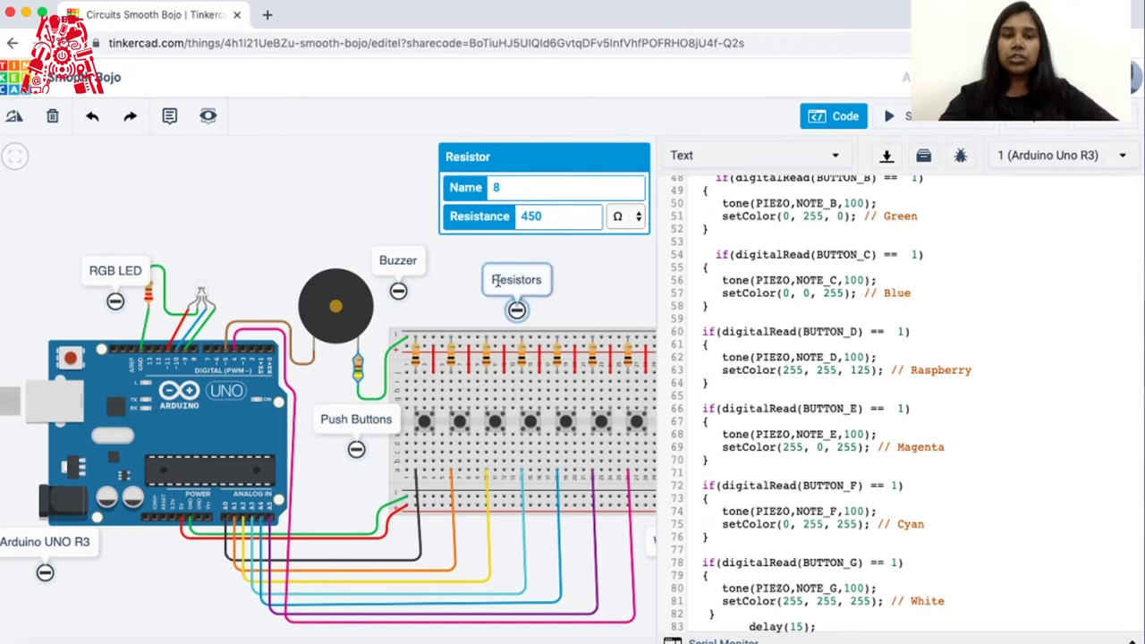
left_click(445, 302)
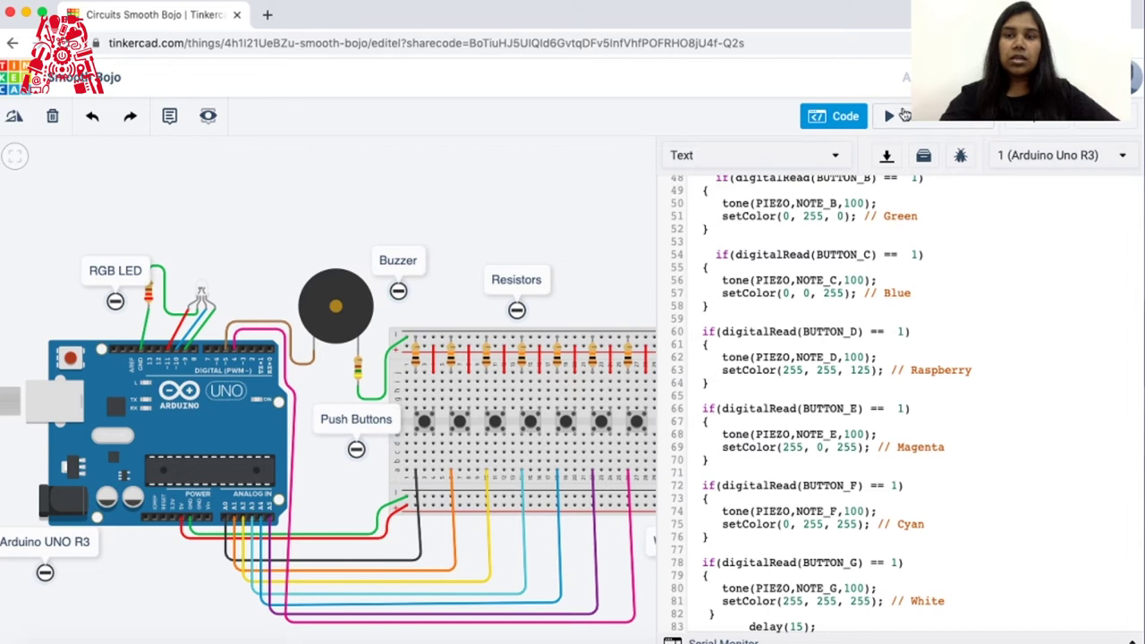
- Start the simulation and activate the seven pushbuttons in order to test each one's buzzer note and LED colour
left_click(904, 115)
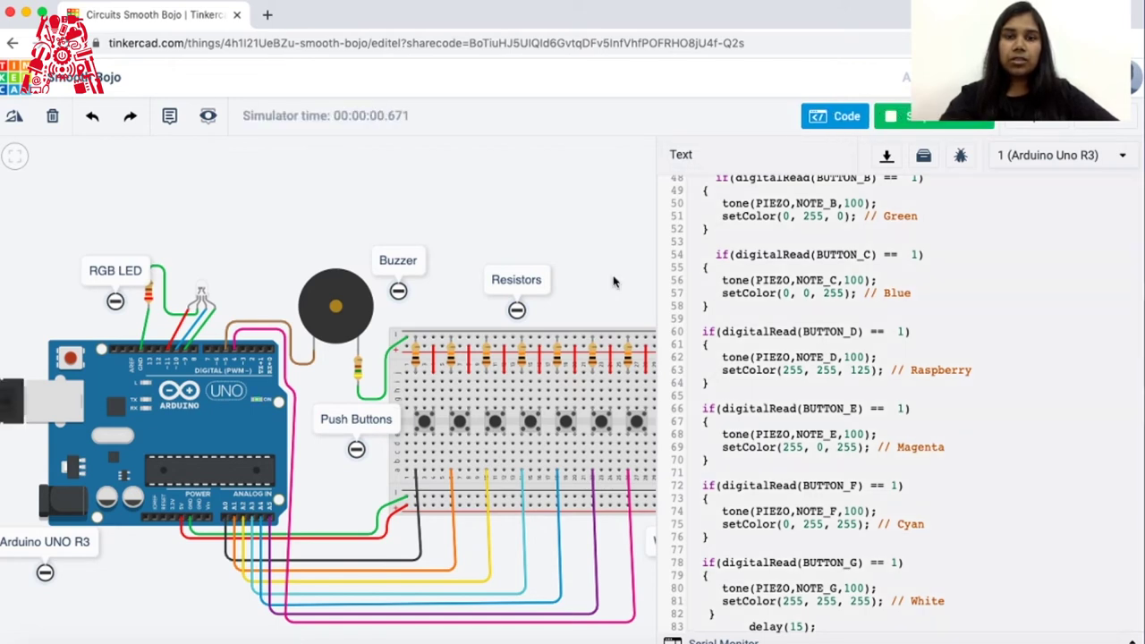
left_click(427, 431)
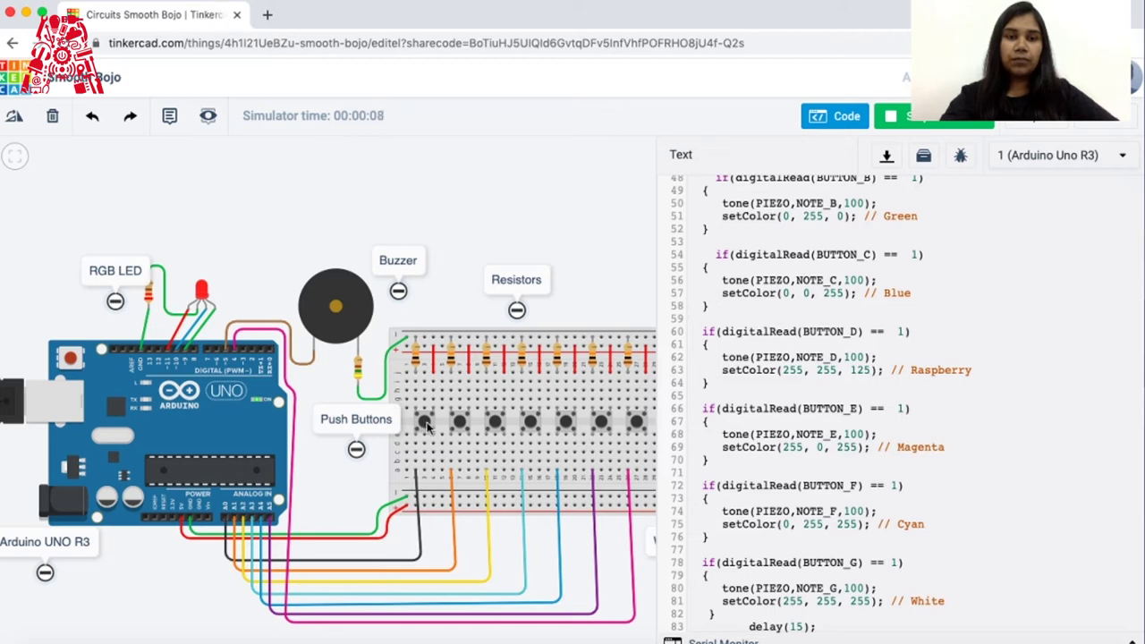
left_click(461, 425)
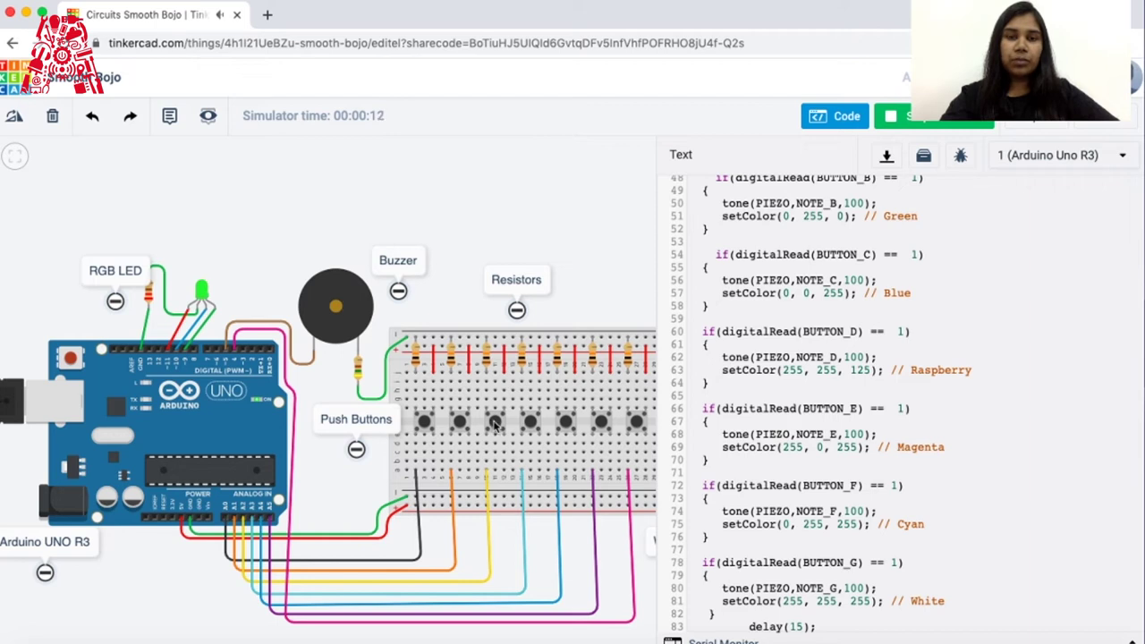
left_click(466, 432)
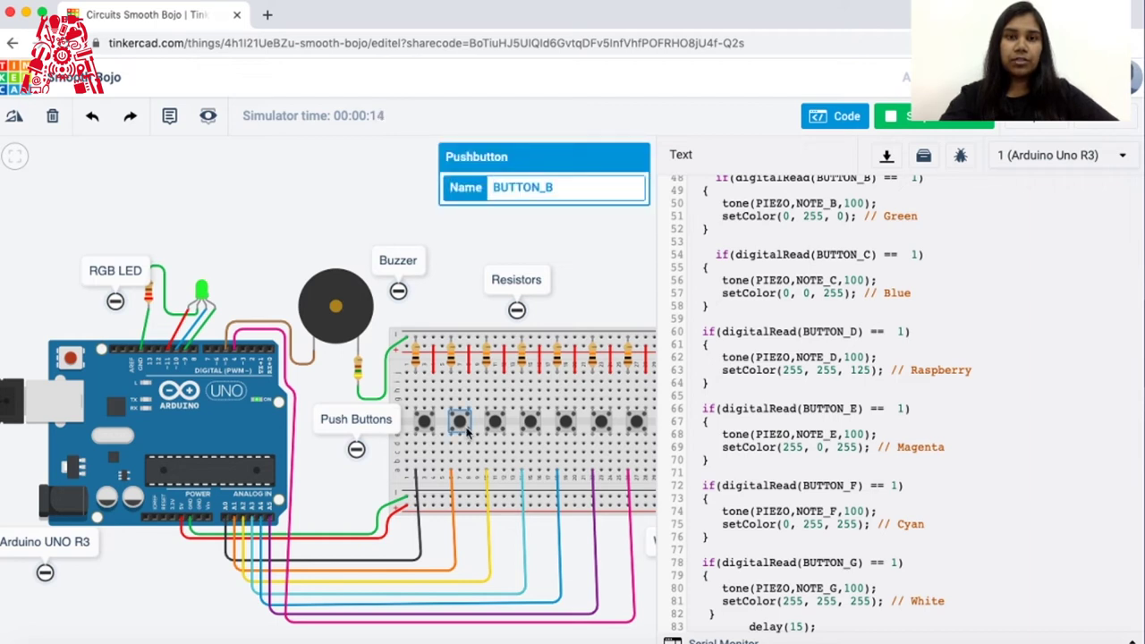
left_click(496, 424)
left_click(528, 427)
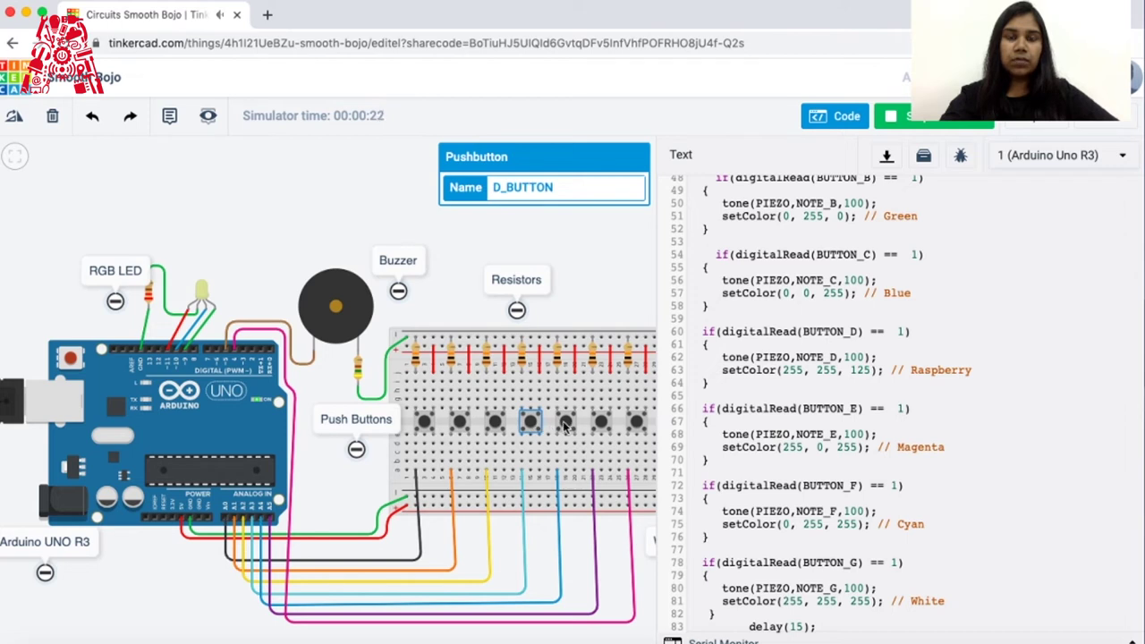
left_click(565, 426)
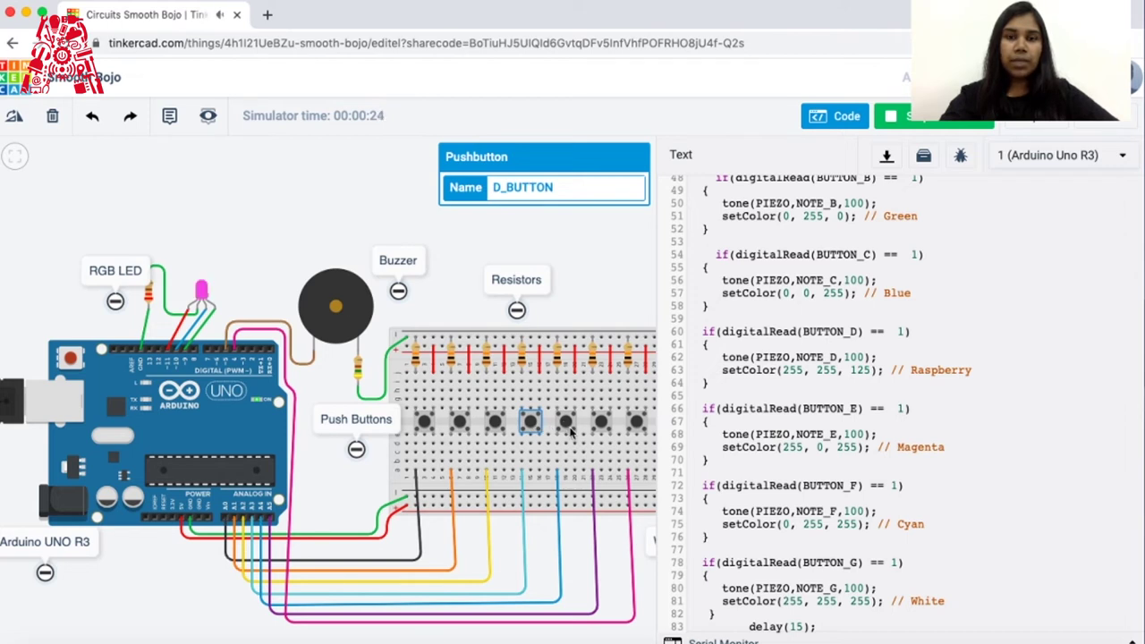
left_click(599, 426)
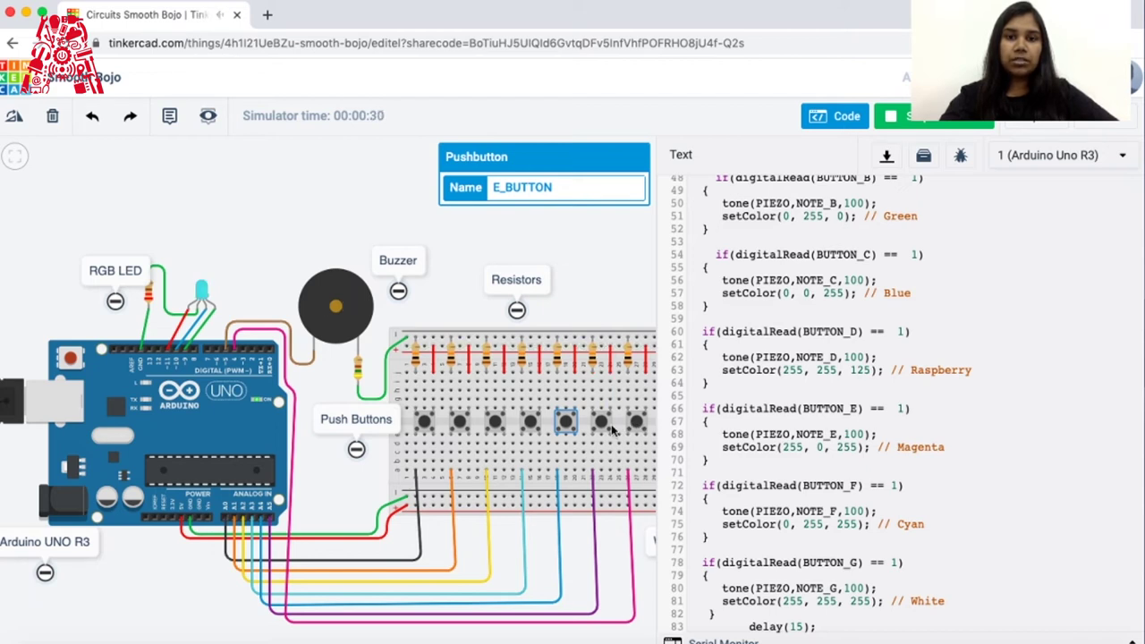
left_click(603, 426)
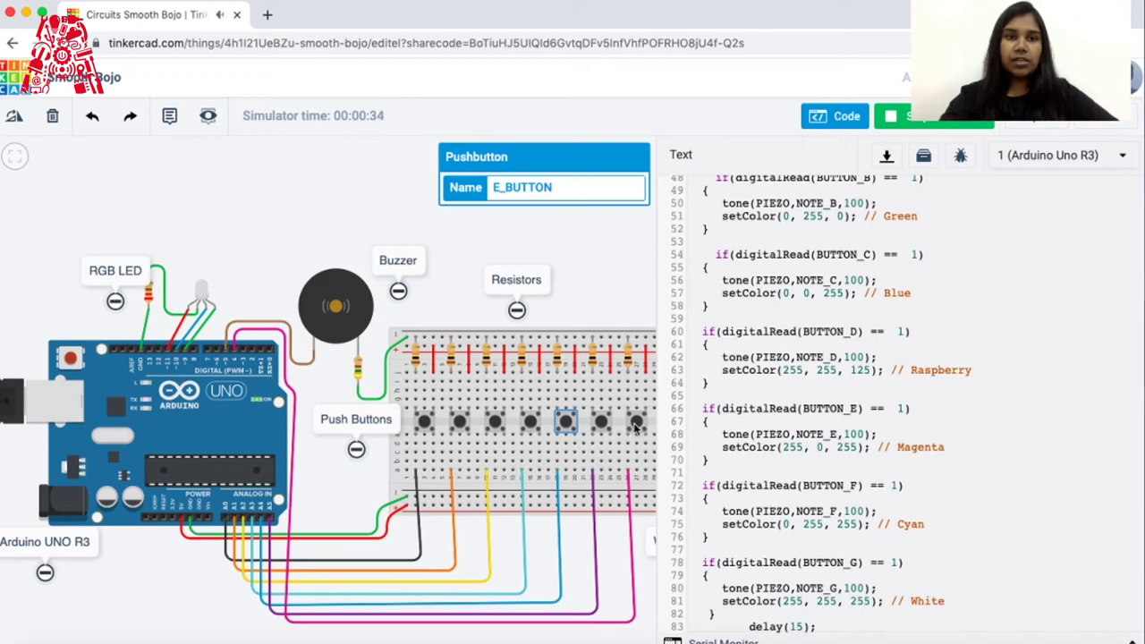
- Activate the seven pushbuttons one after another to retest their buzzer notes and LED colours, and stop the simulation
left_click(427, 430)
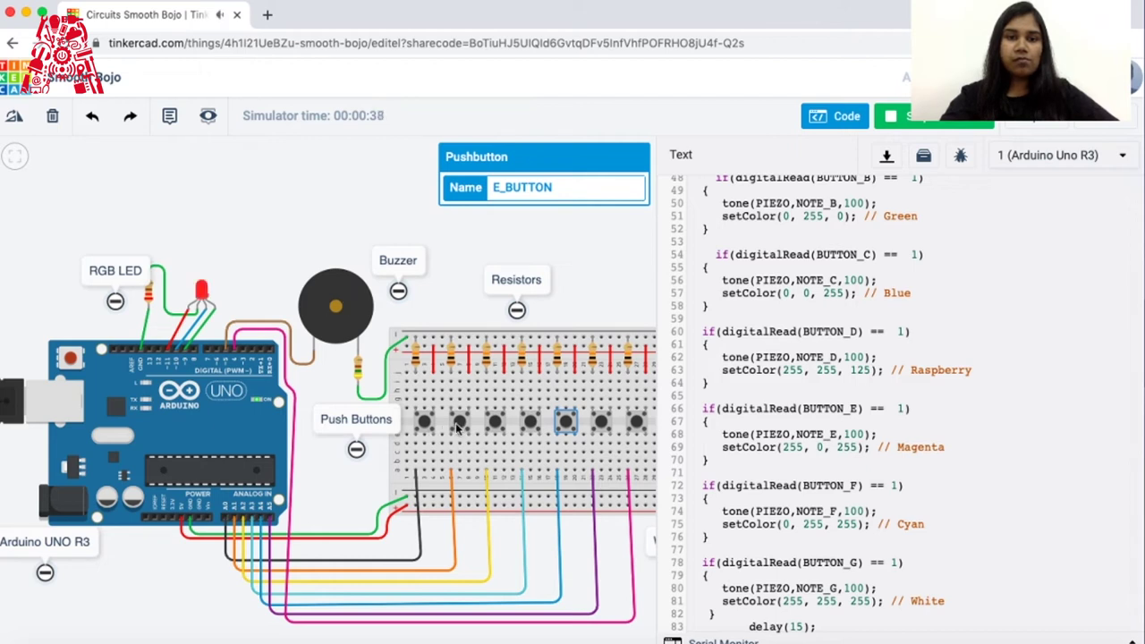
left_click(459, 427)
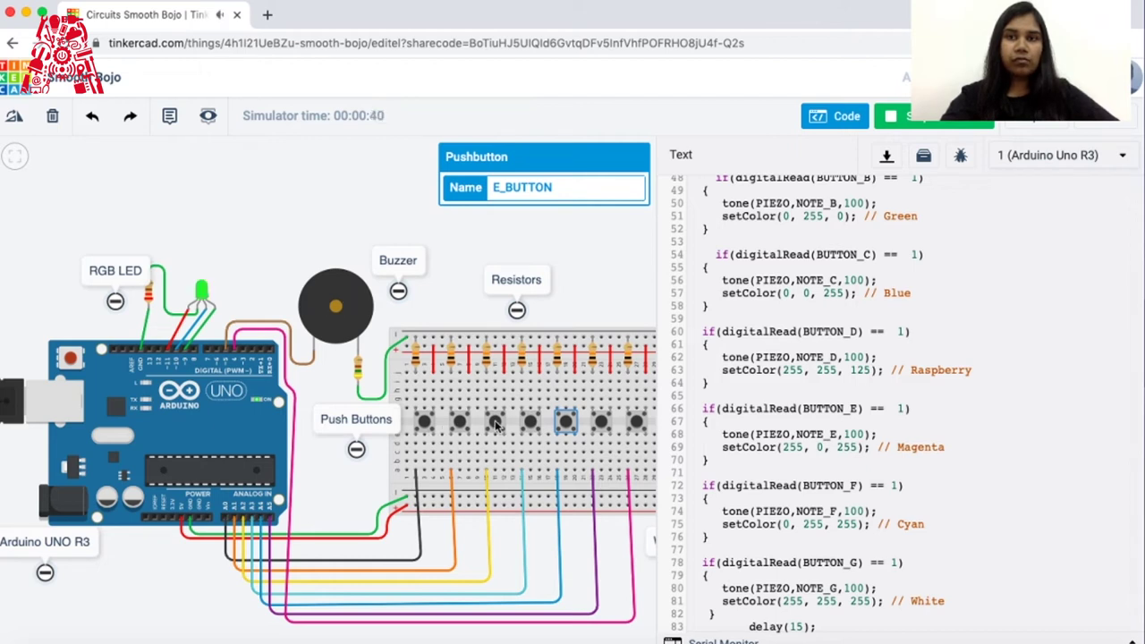
left_click(497, 426)
left_click(531, 426)
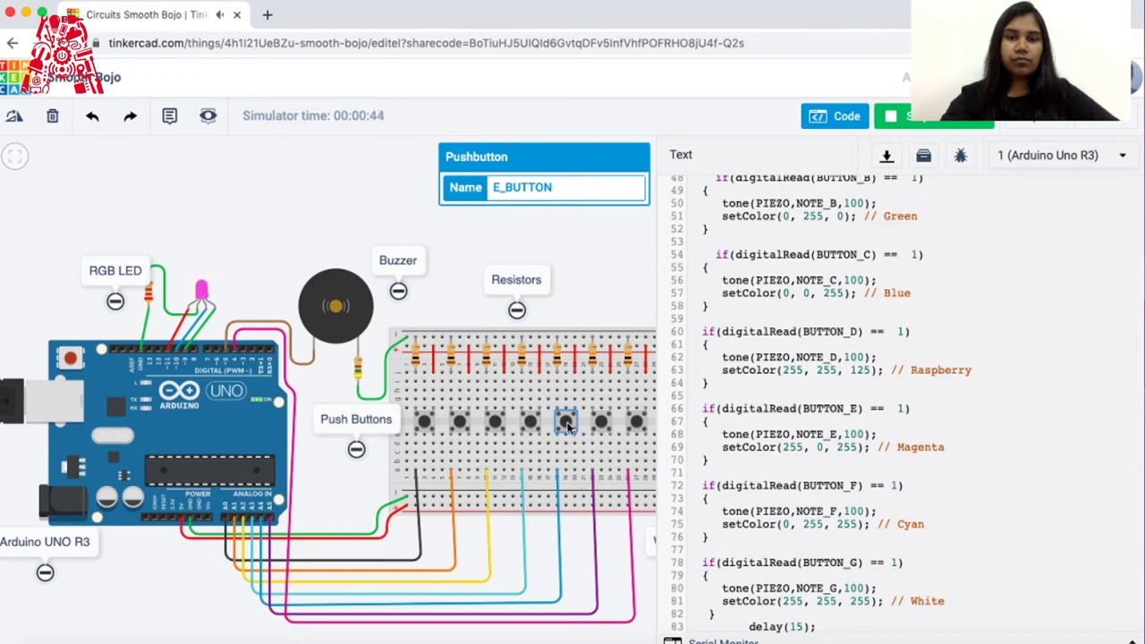
left_click(601, 423)
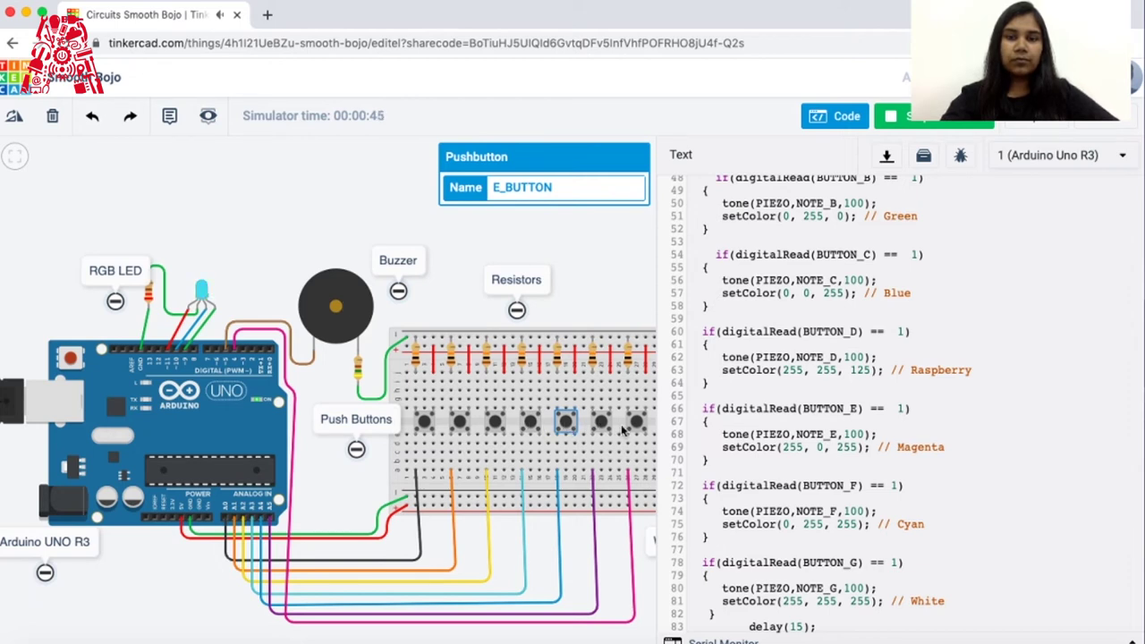
left_click(637, 424)
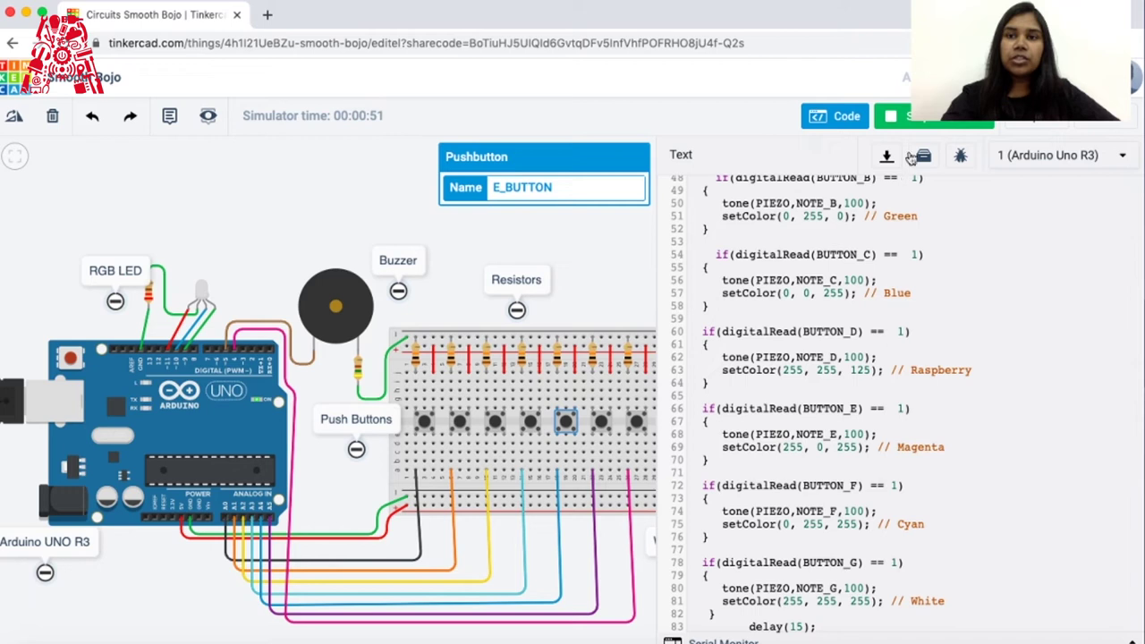
left_click(921, 121)
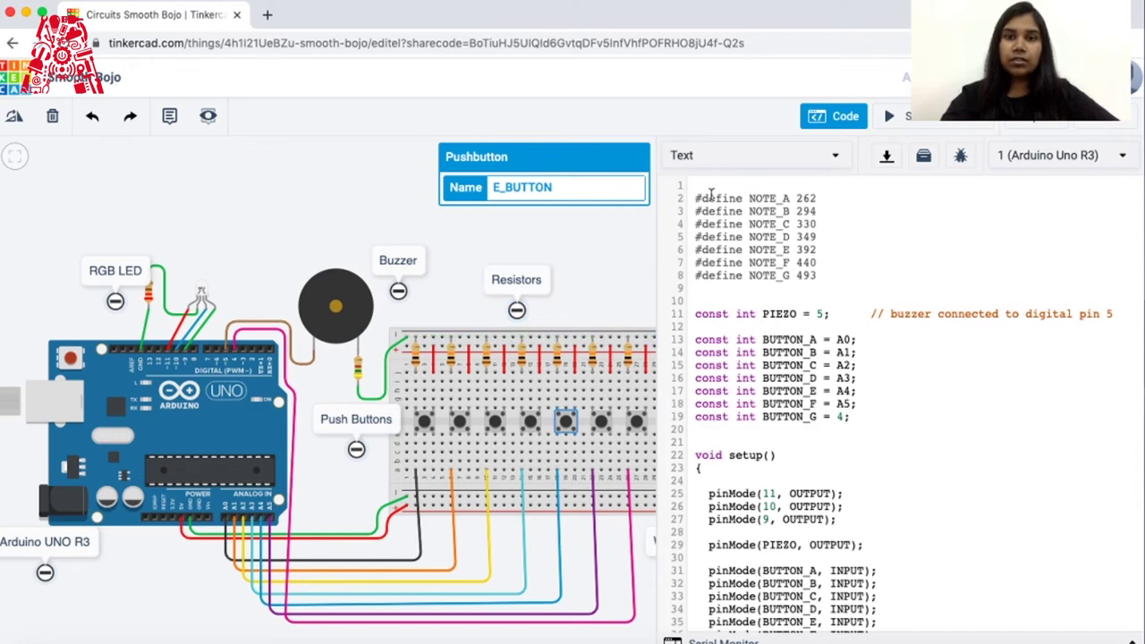
- Examine the frequency definitions for NOTE_A to NOTE_G at the start of the Arduino code
left_click_drag(694, 198, 826, 287)
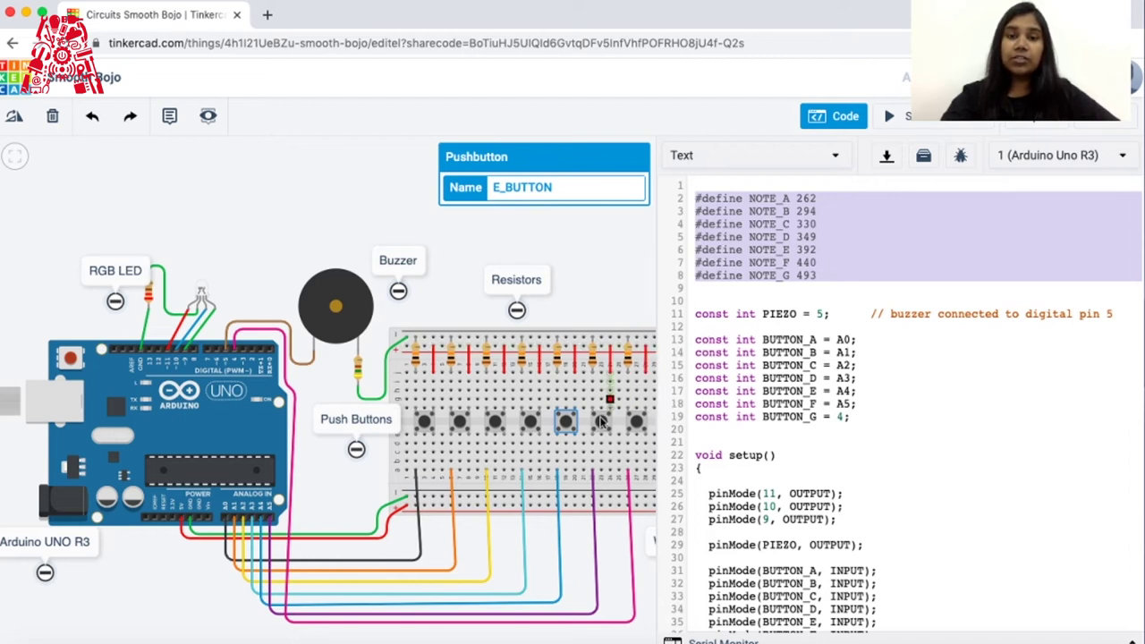
left_click(776, 198)
left_click(807, 198)
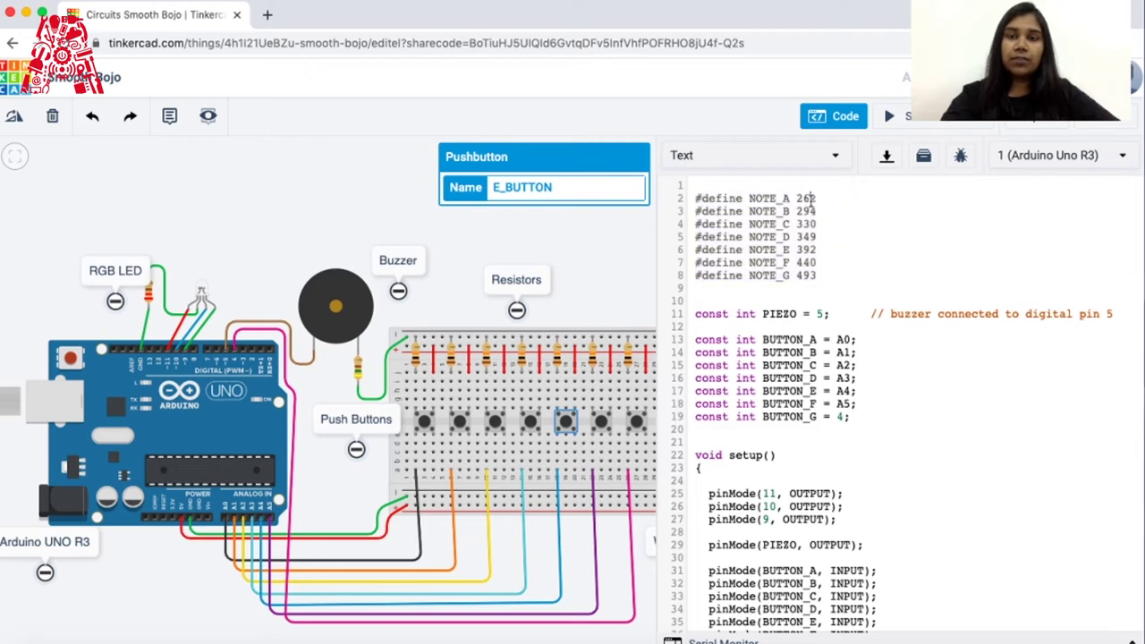
left_click(805, 211)
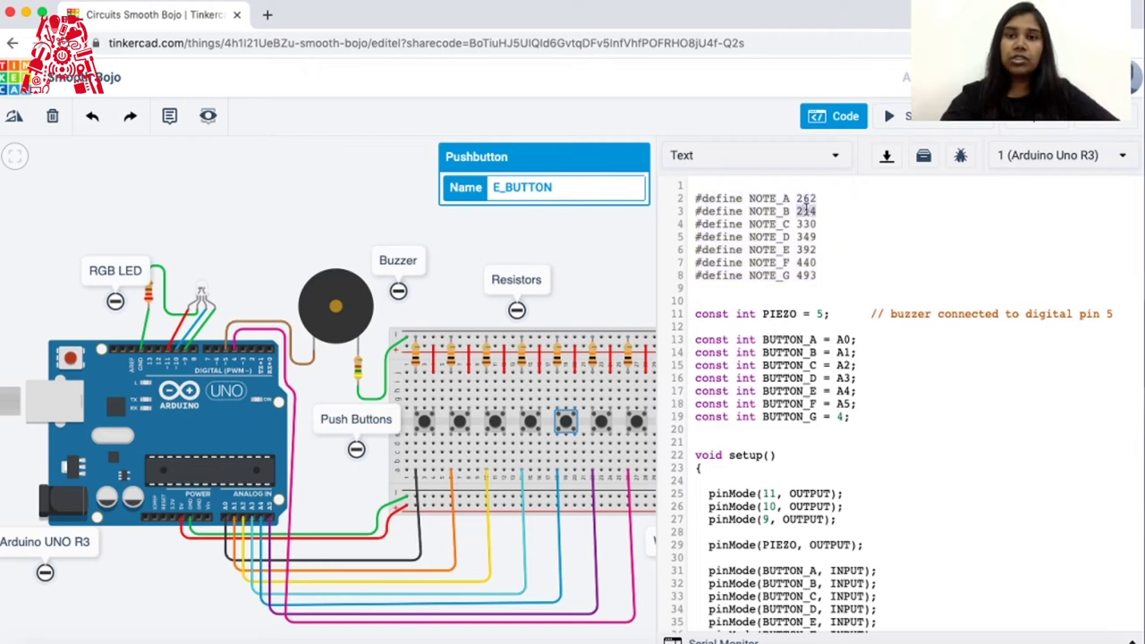
left_click(806, 224)
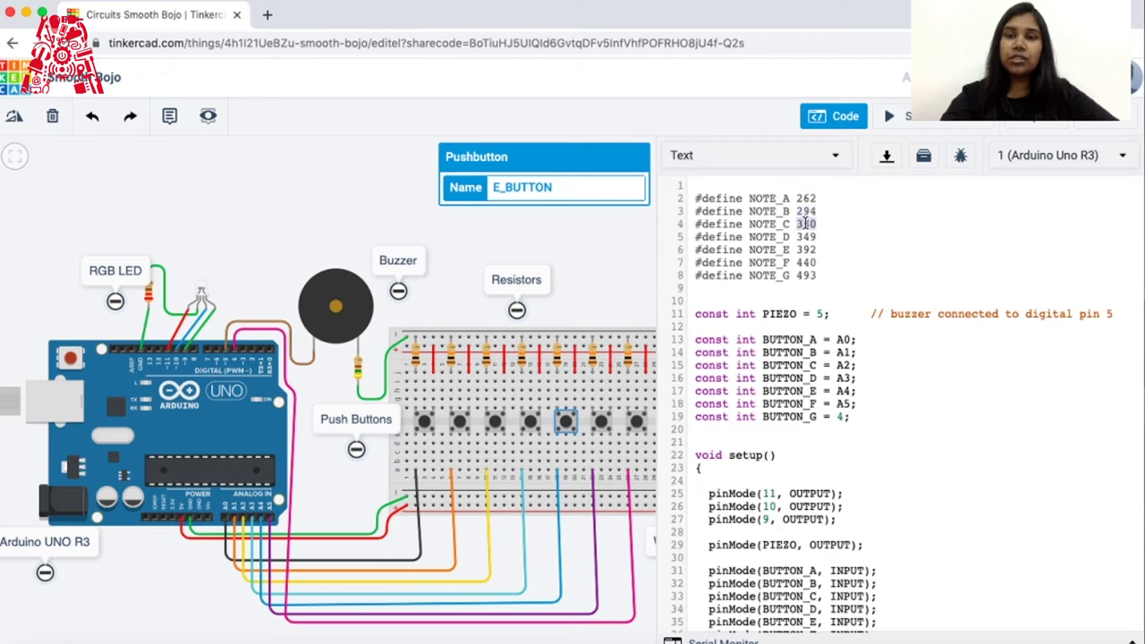
left_click(803, 236)
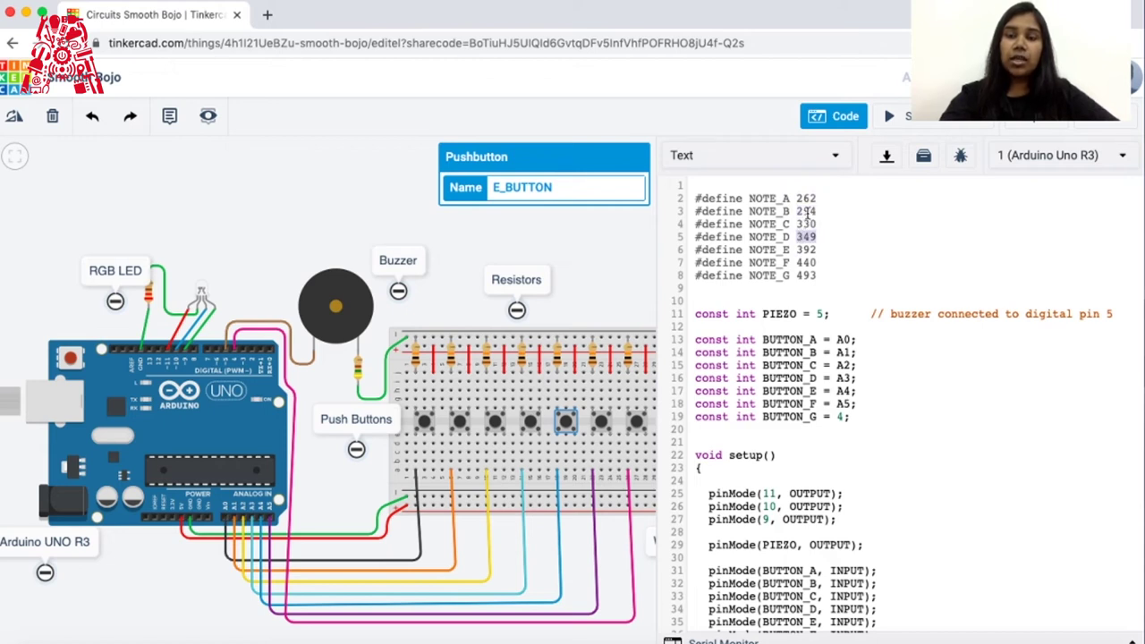
left_click(809, 201)
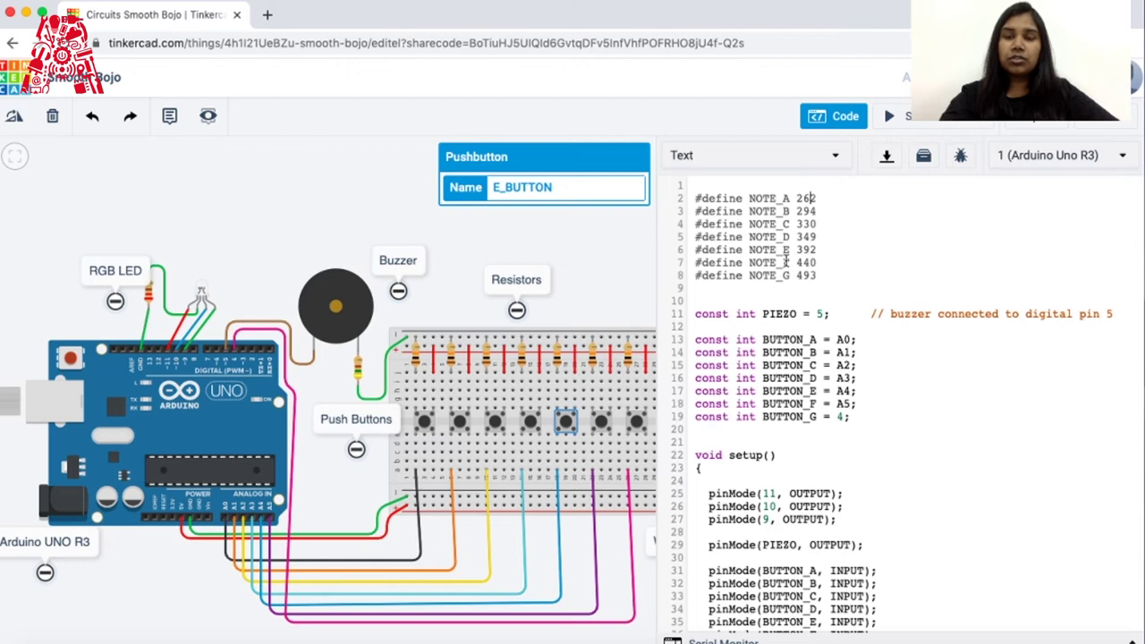
scroll(787, 261, "down", 1)
scroll(786, 261, "up", 1)
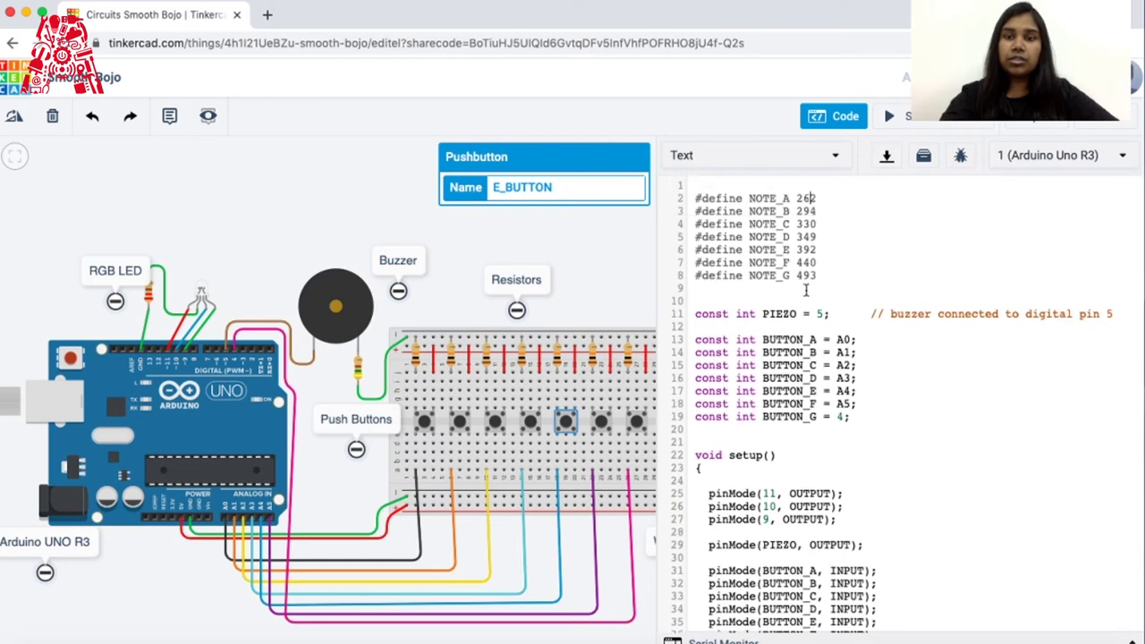
double_click(811, 200)
double_click(808, 212)
double_click(808, 224)
double_click(806, 237)
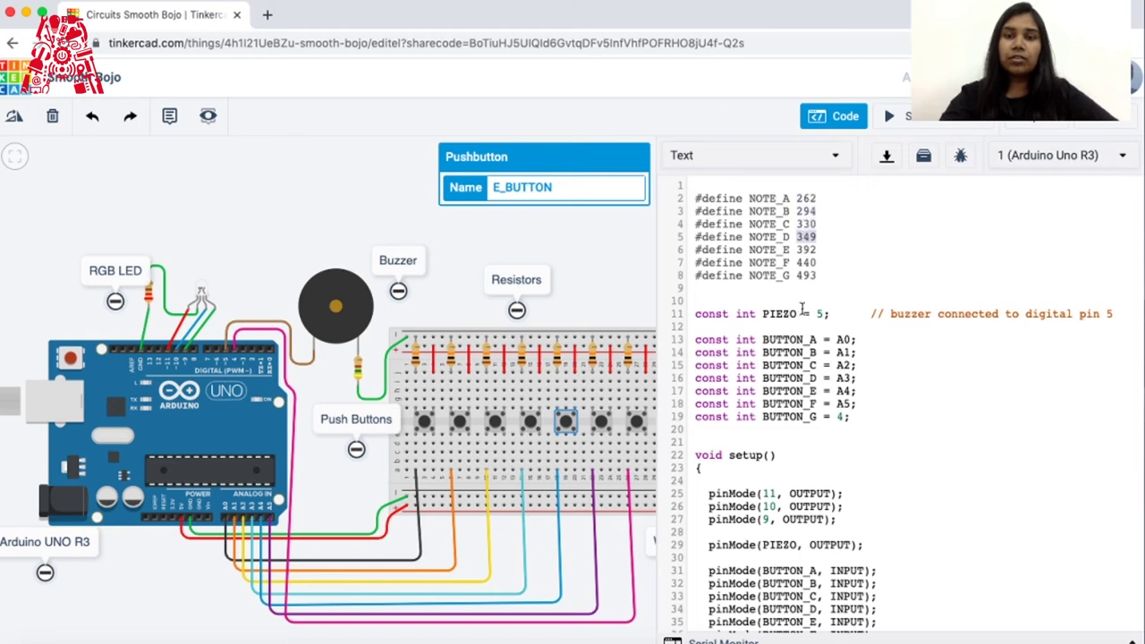
- Examine the pin constants in the code and compare the PIEZO declaration with the buzzer and its brown wire to the Arduino
scroll(796, 398, "down", 2)
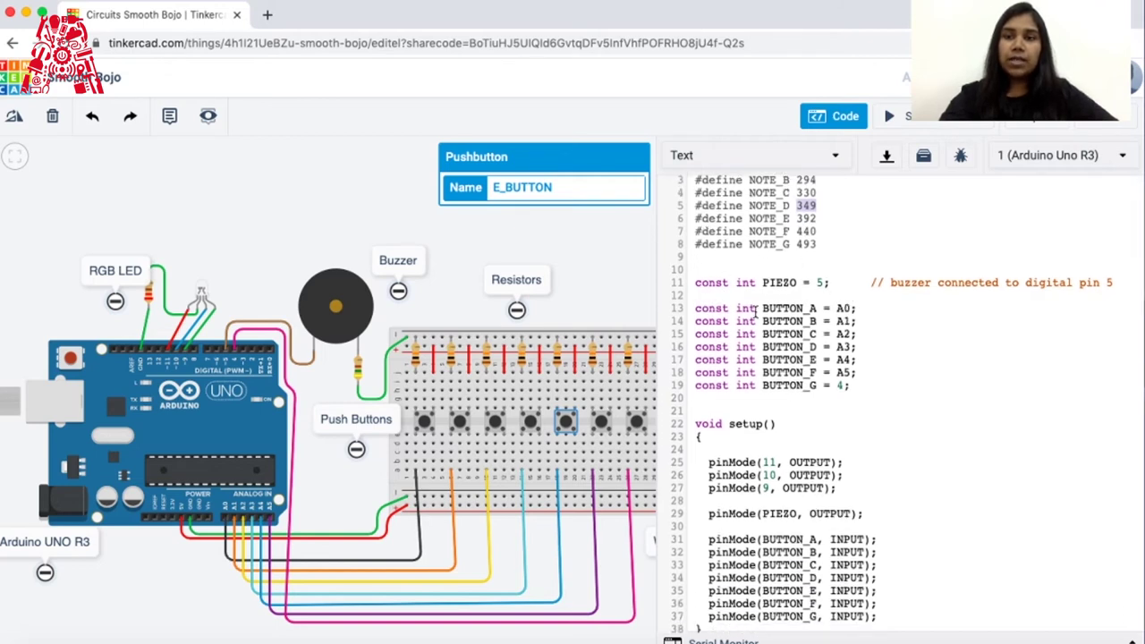
left_click_drag(696, 282, 850, 394)
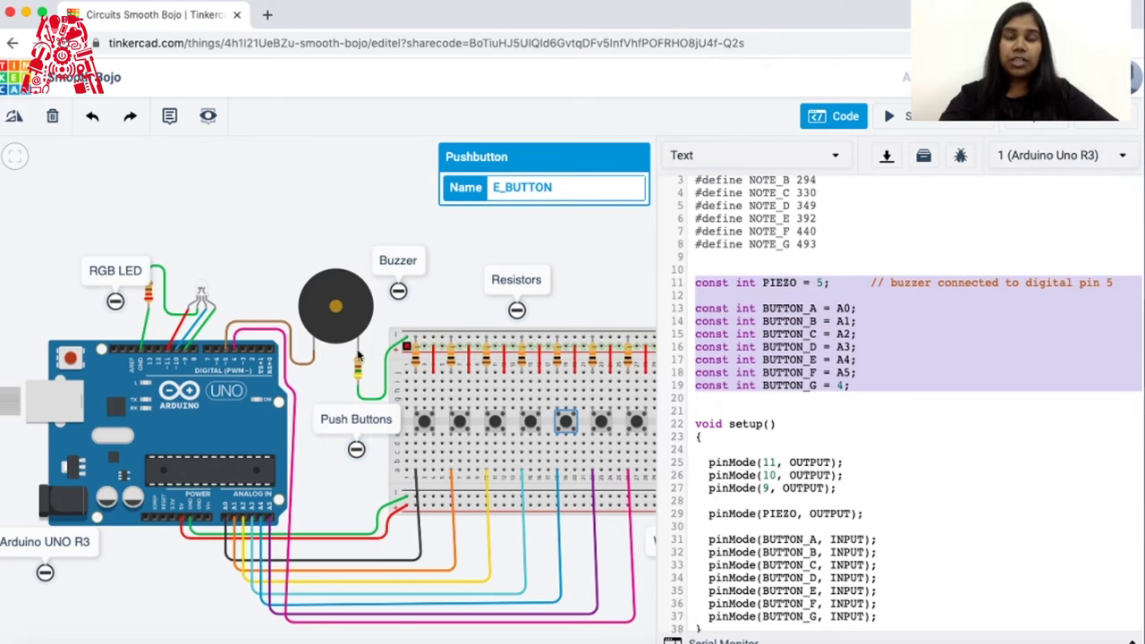
scroll(782, 388, "down", 1)
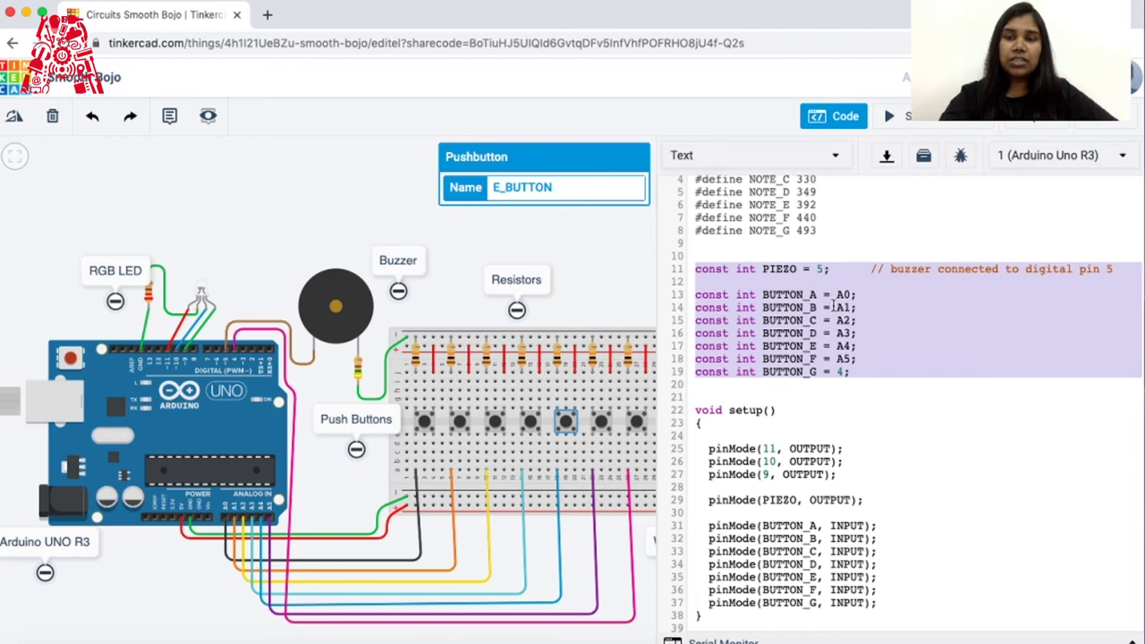
left_click(809, 279)
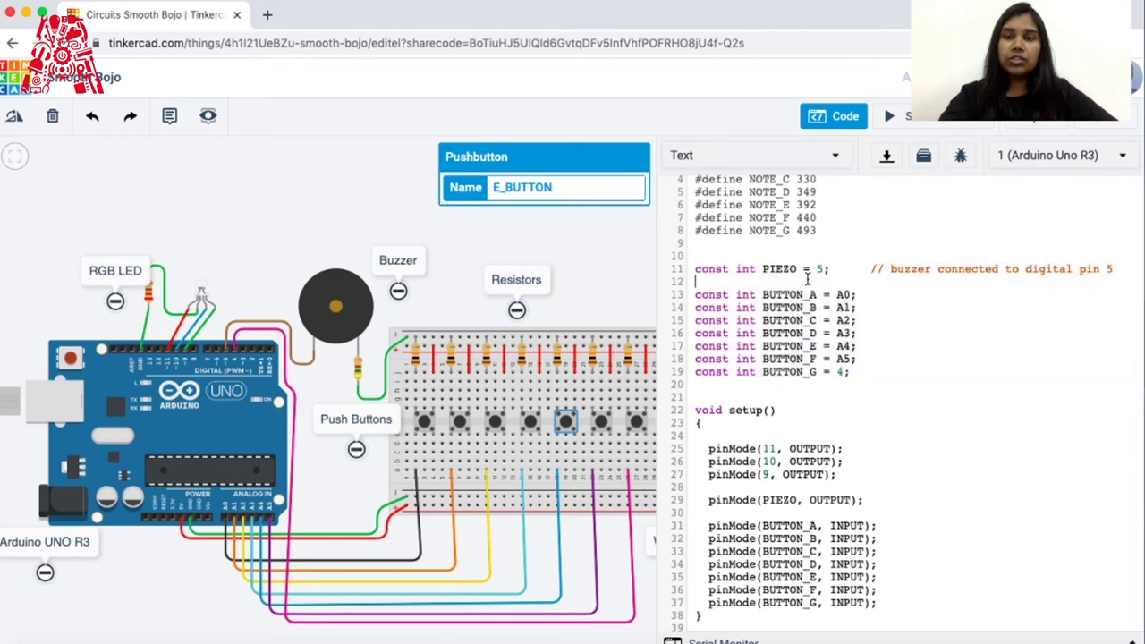
left_click_drag(843, 265, 695, 267)
triple_click(693, 267)
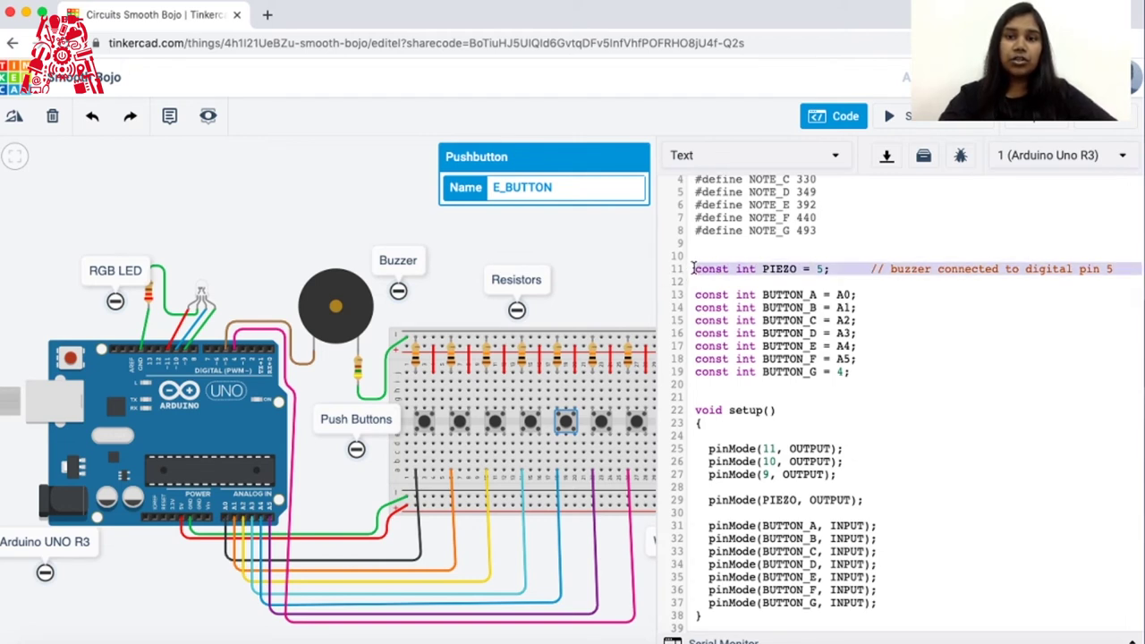
left_click(319, 310)
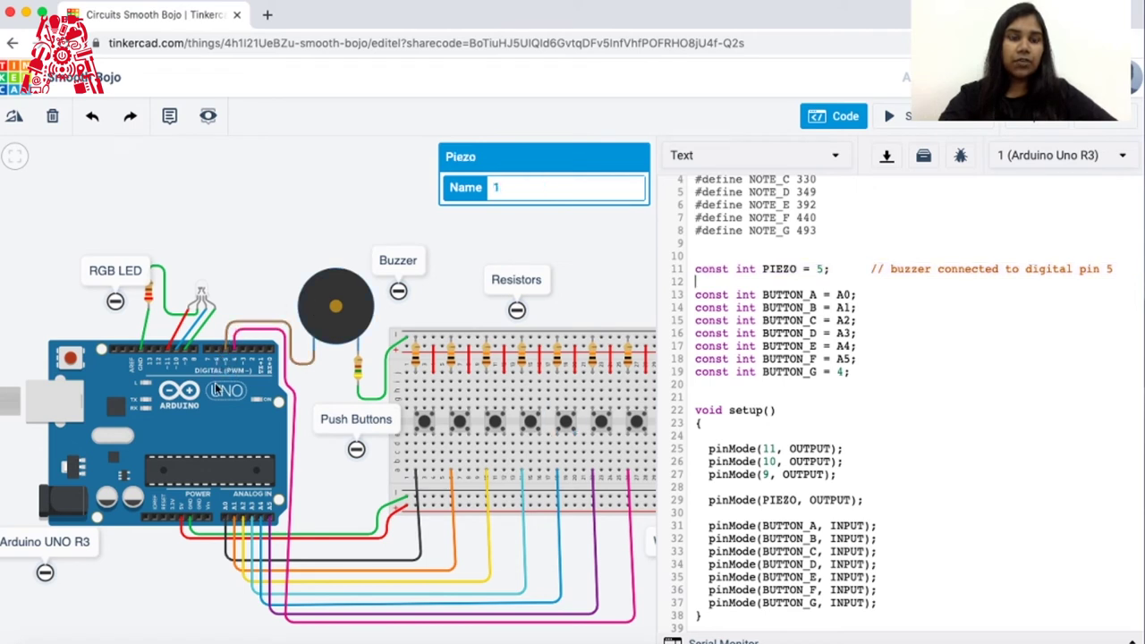
left_click(238, 328)
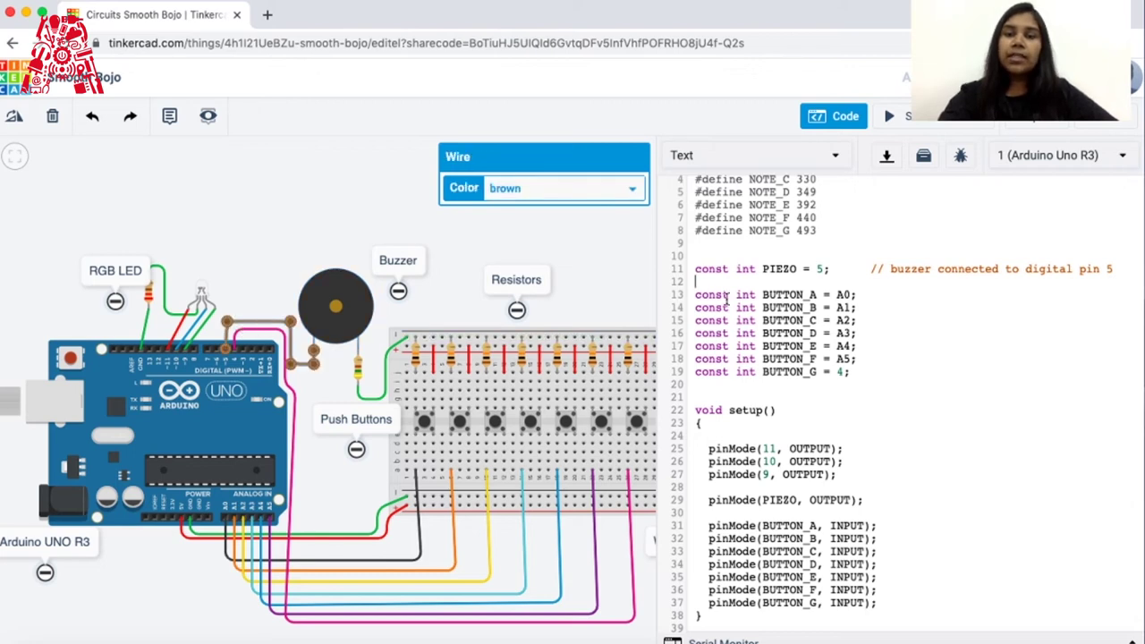
- Compare the BUTTON_A and BUTTON_B pin declarations with the first two pushbuttons and their black and orange wires
left_click(838, 294)
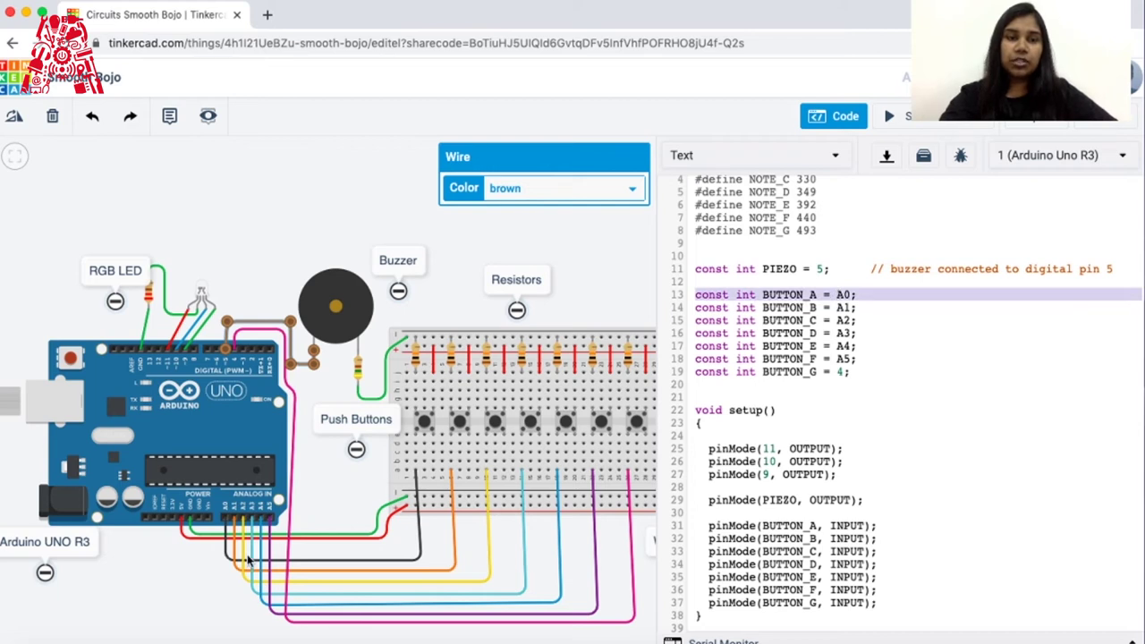
left_click(213, 427)
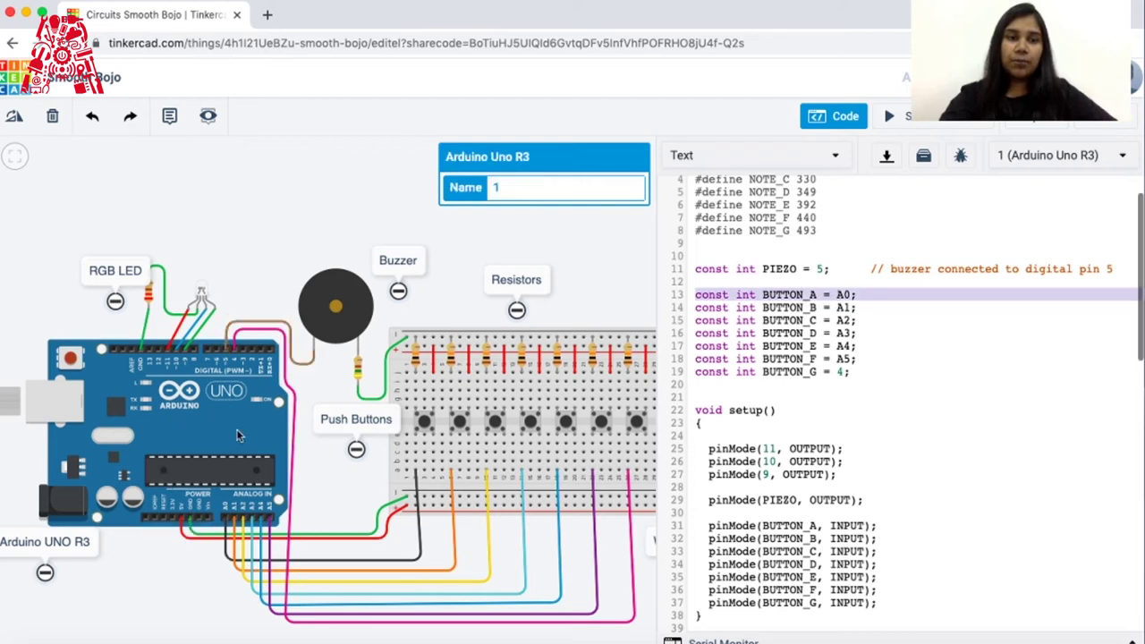
left_click(425, 430)
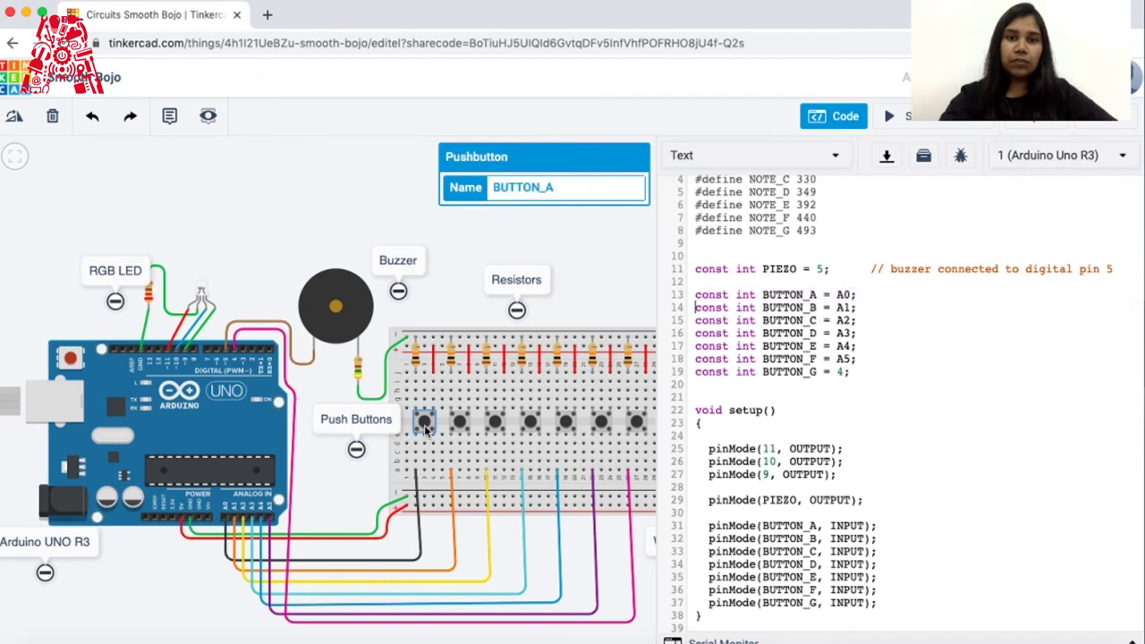
left_click(415, 489)
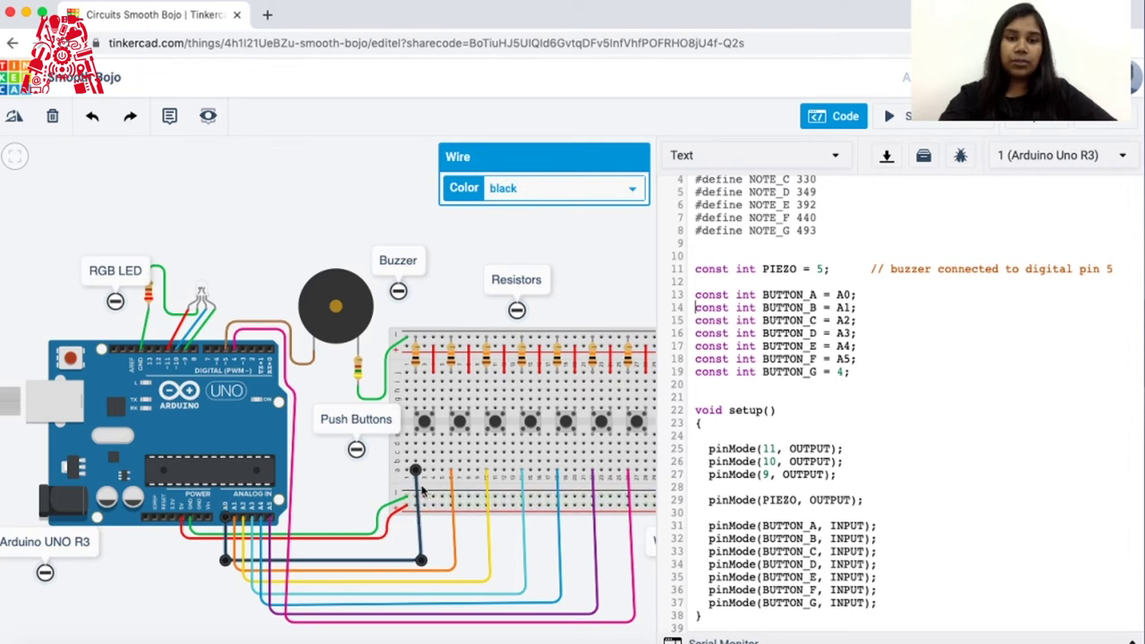
left_click(466, 433)
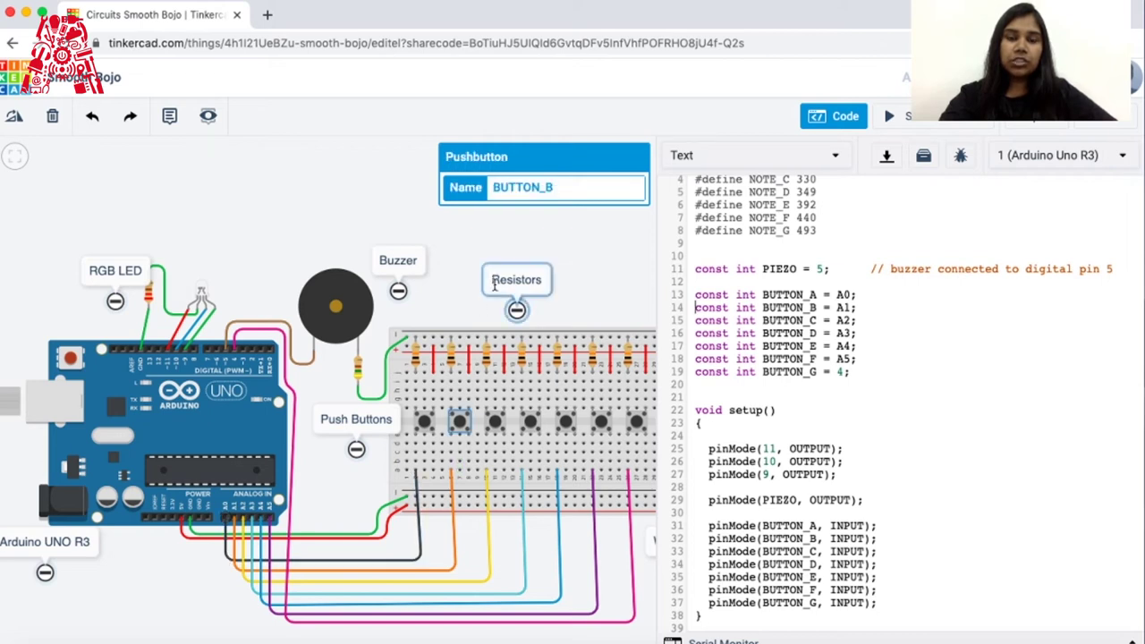
left_click(454, 548)
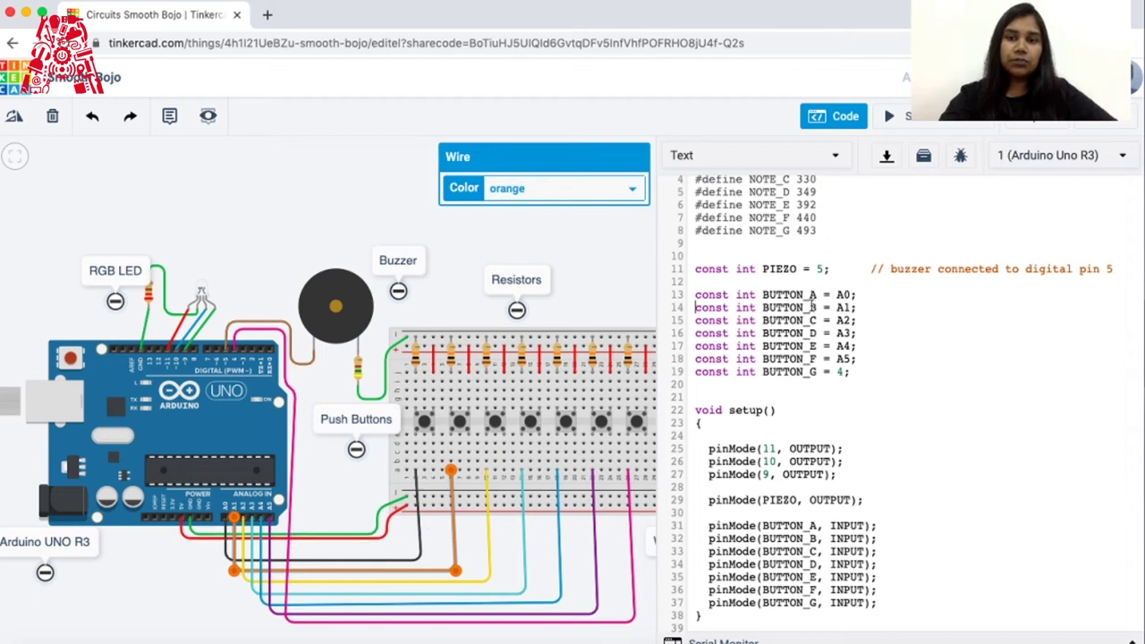
double_click(799, 306)
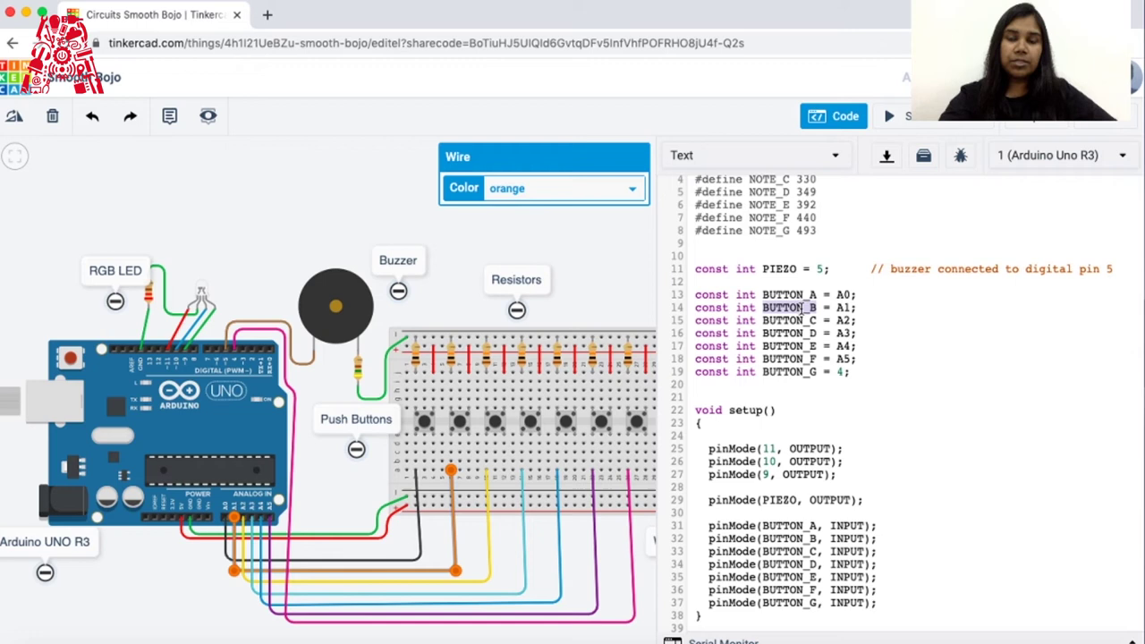
left_click(840, 306)
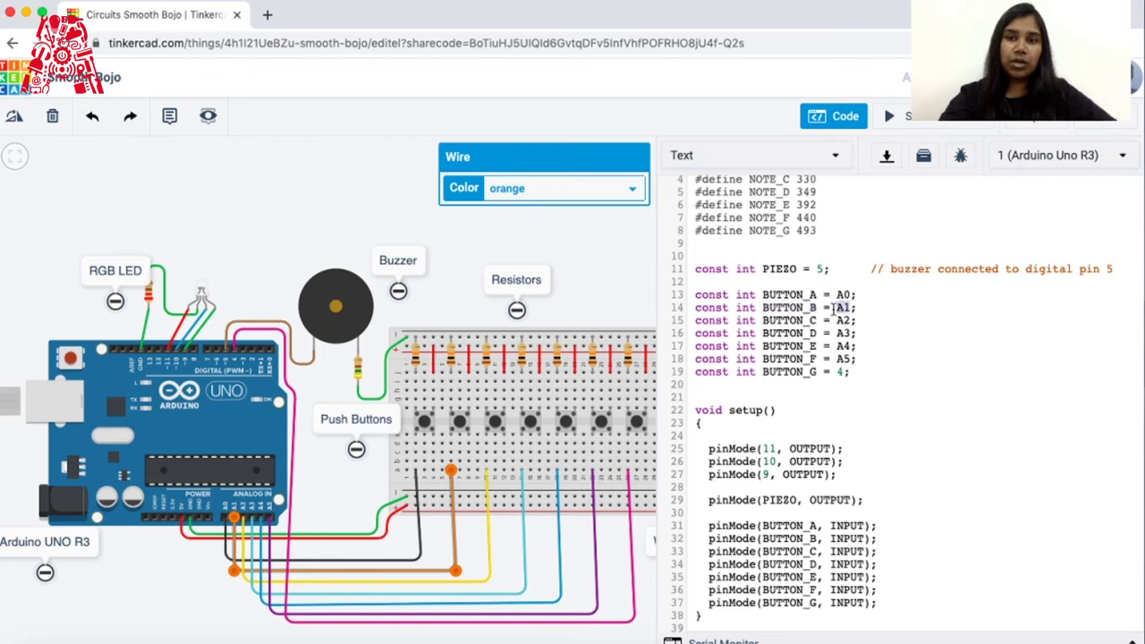
- Compare the BUTTON_C and BUTTON_G pin declarations with the third pushbutton and the yellow and pink wires
double_click(789, 320)
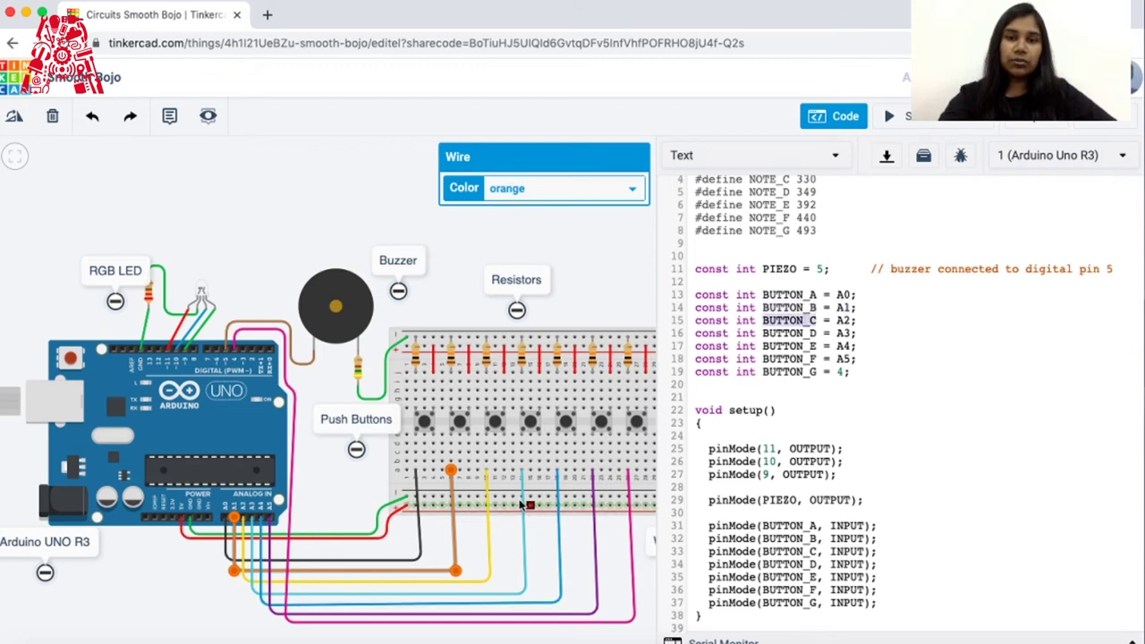
left_click(487, 506)
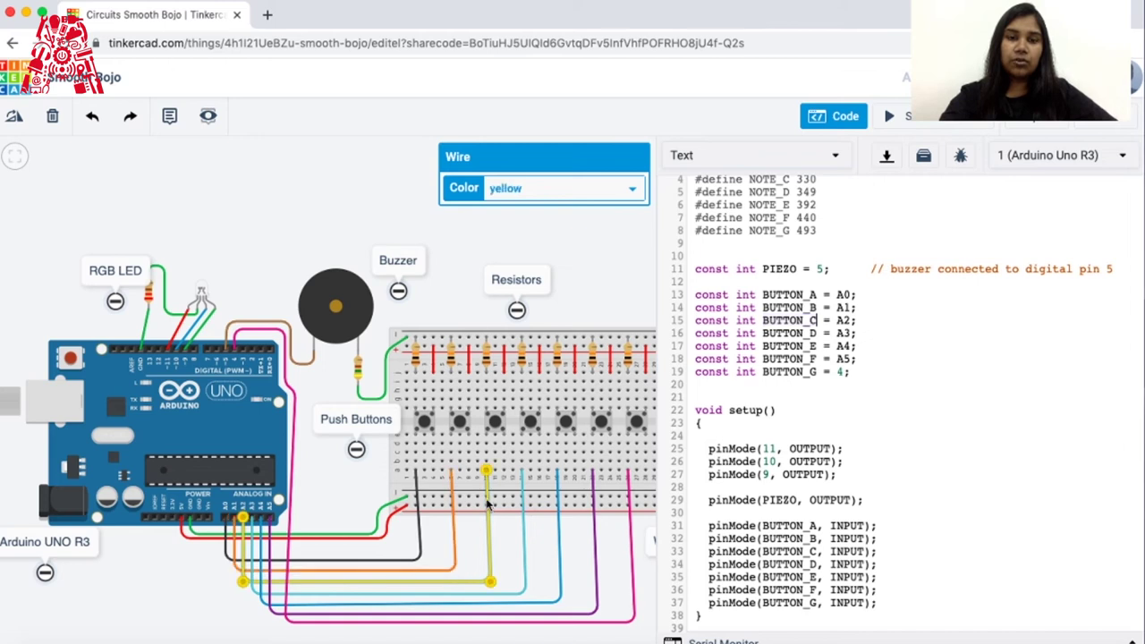
left_click(503, 424)
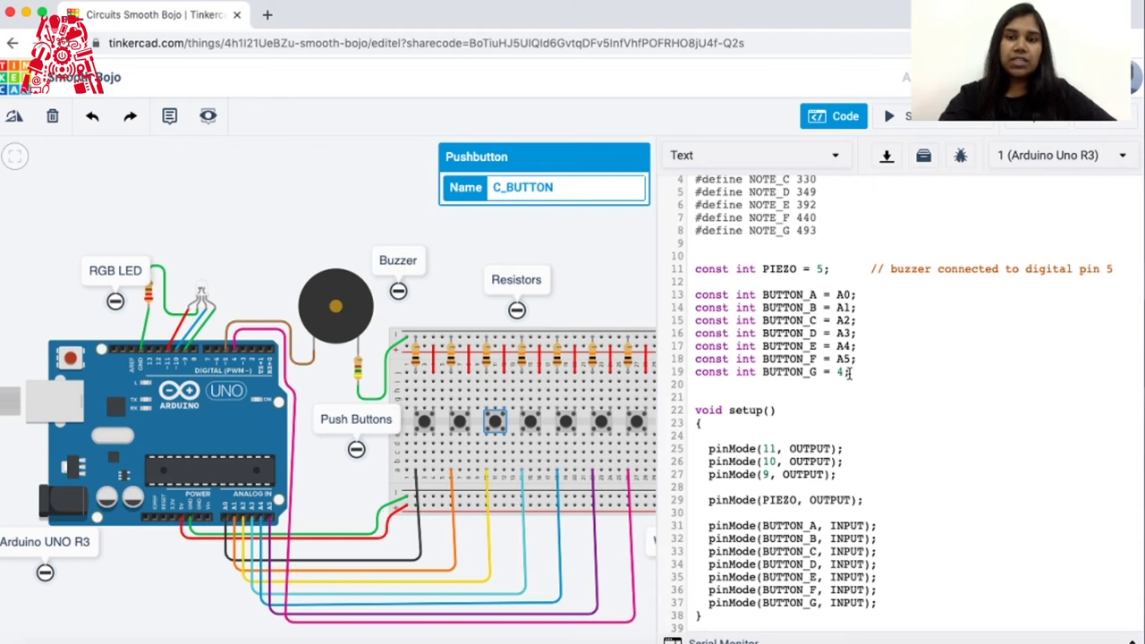
left_click_drag(849, 374, 828, 370)
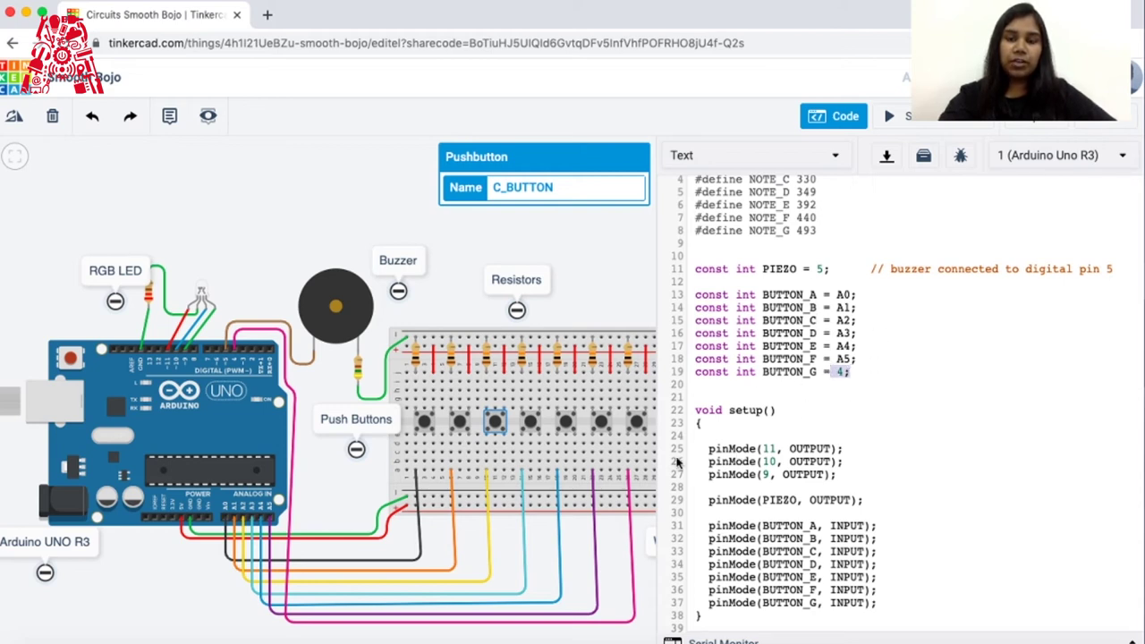
left_click(629, 476)
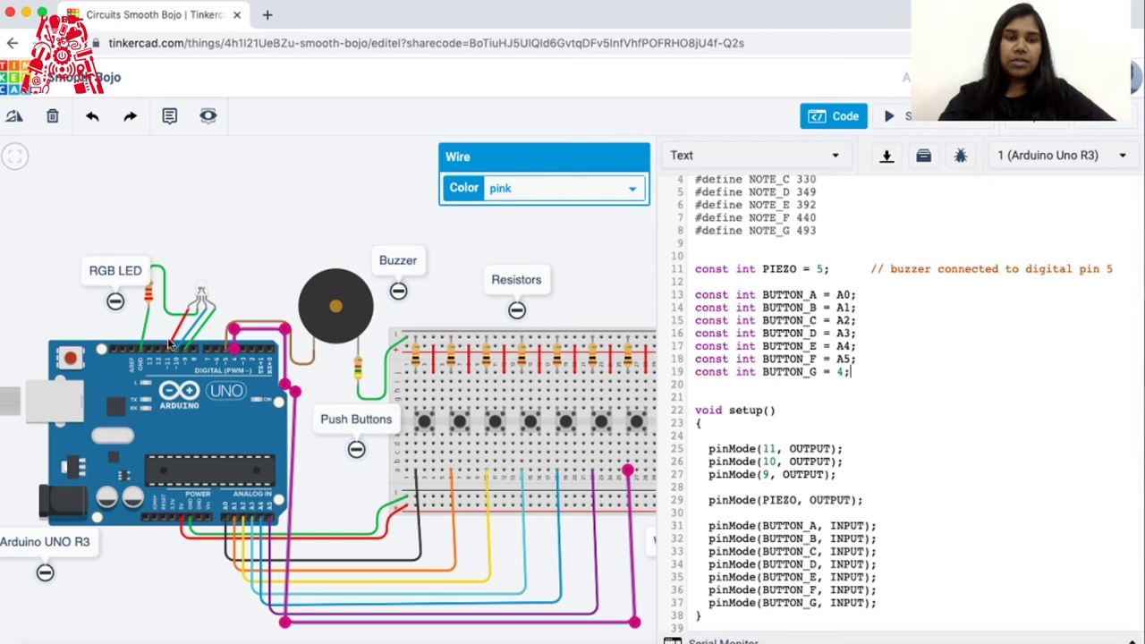
mouse_move(403, 637)
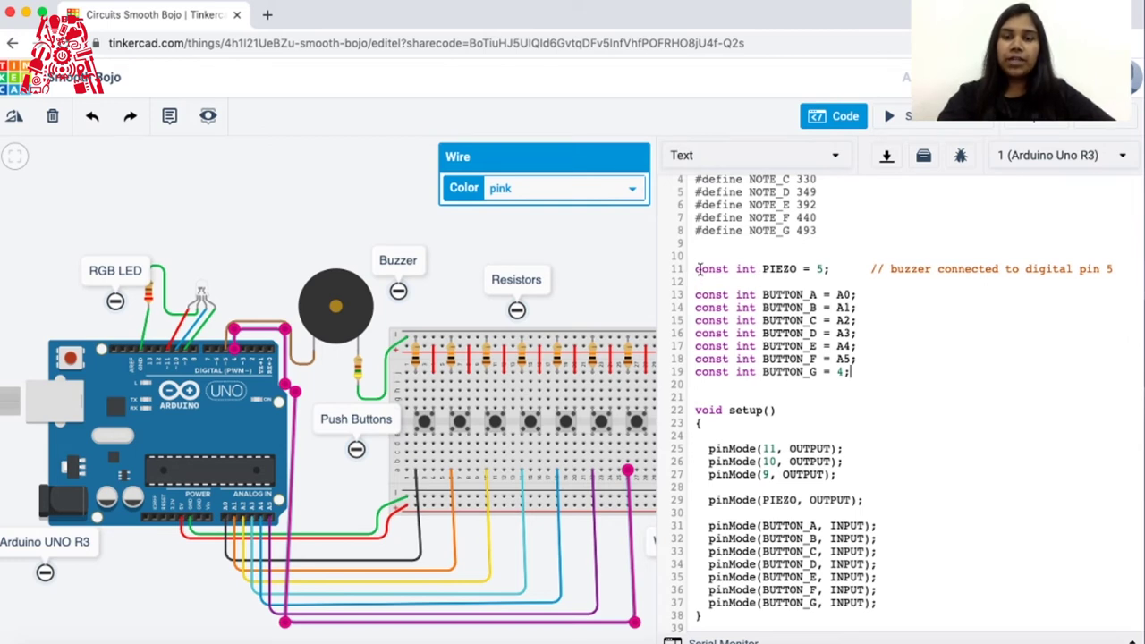
- Review the block of pin constants from PIEZO to BUTTON_G, and deselect the pink wire in the circuit
left_click_drag(694, 268, 849, 372)
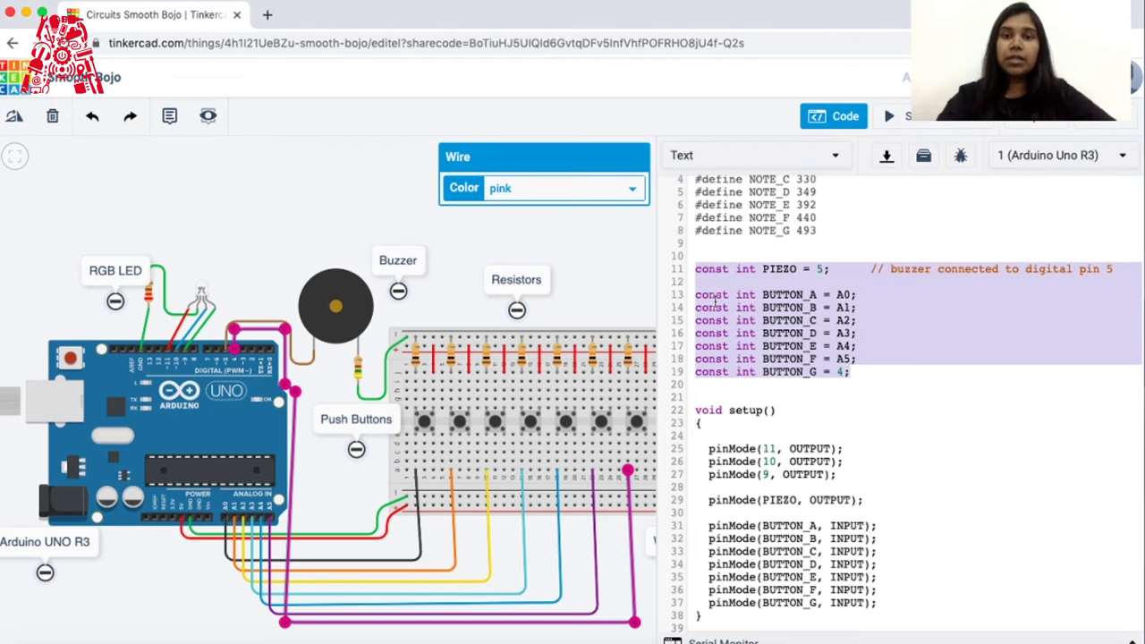
left_click(790, 390)
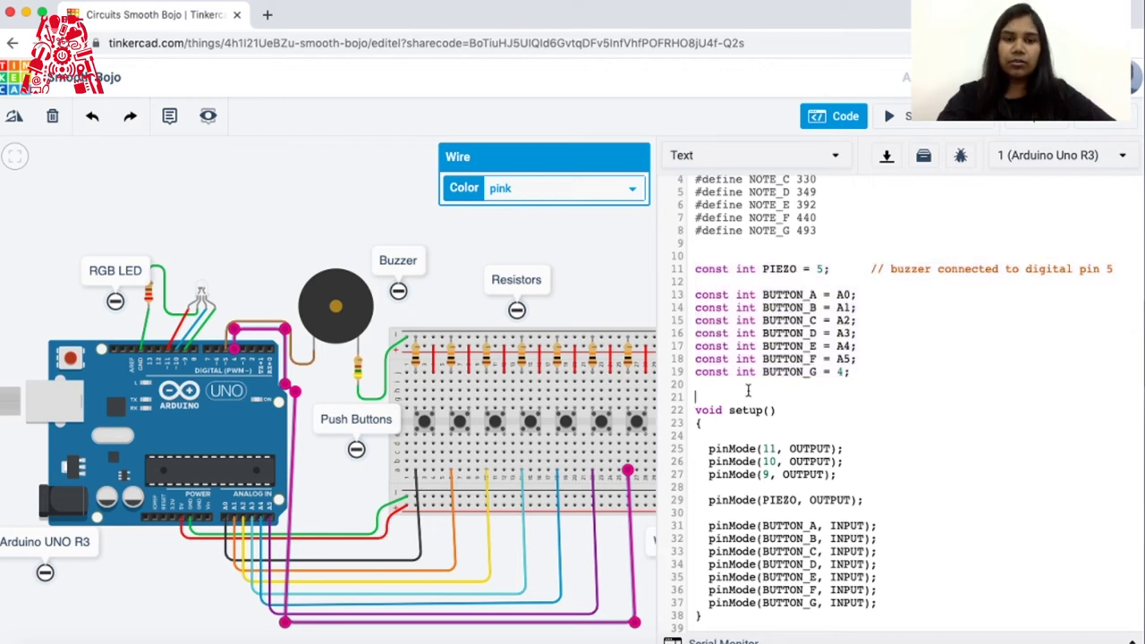
left_click(619, 291)
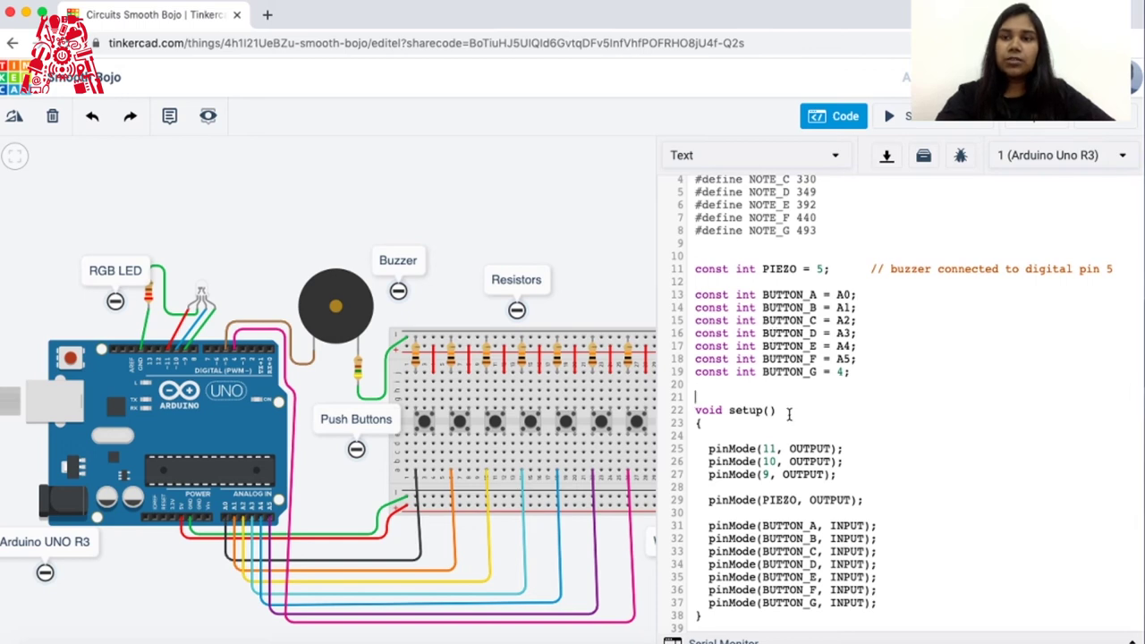
- Examine the block of pinMode statements inside the setup function
scroll(792, 357, "down", 5)
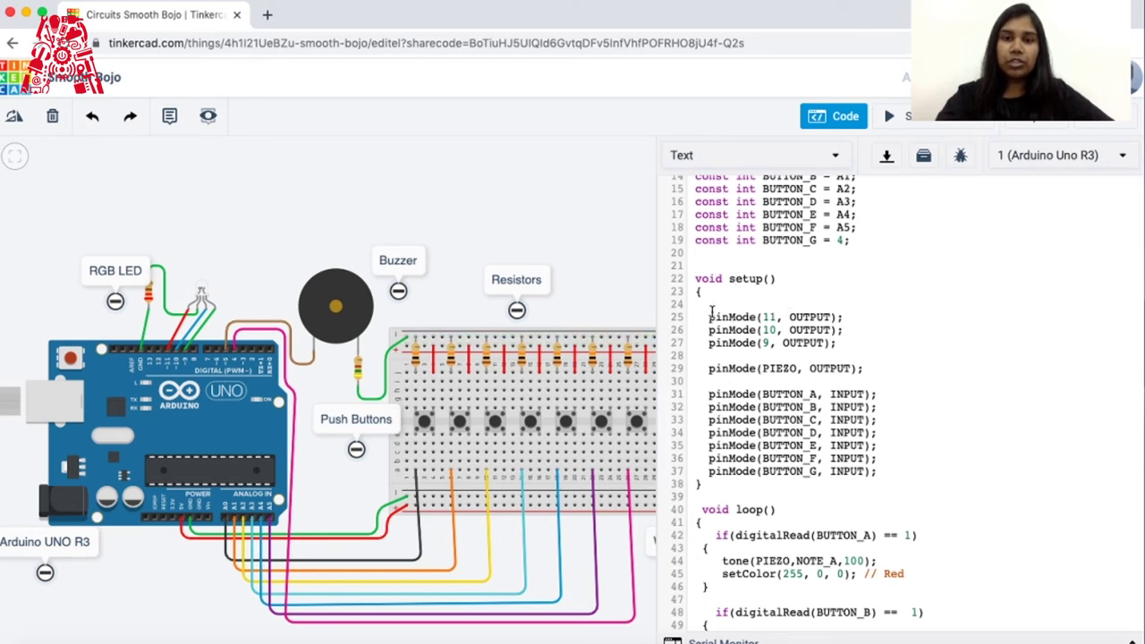
left_click_drag(709, 313, 917, 465)
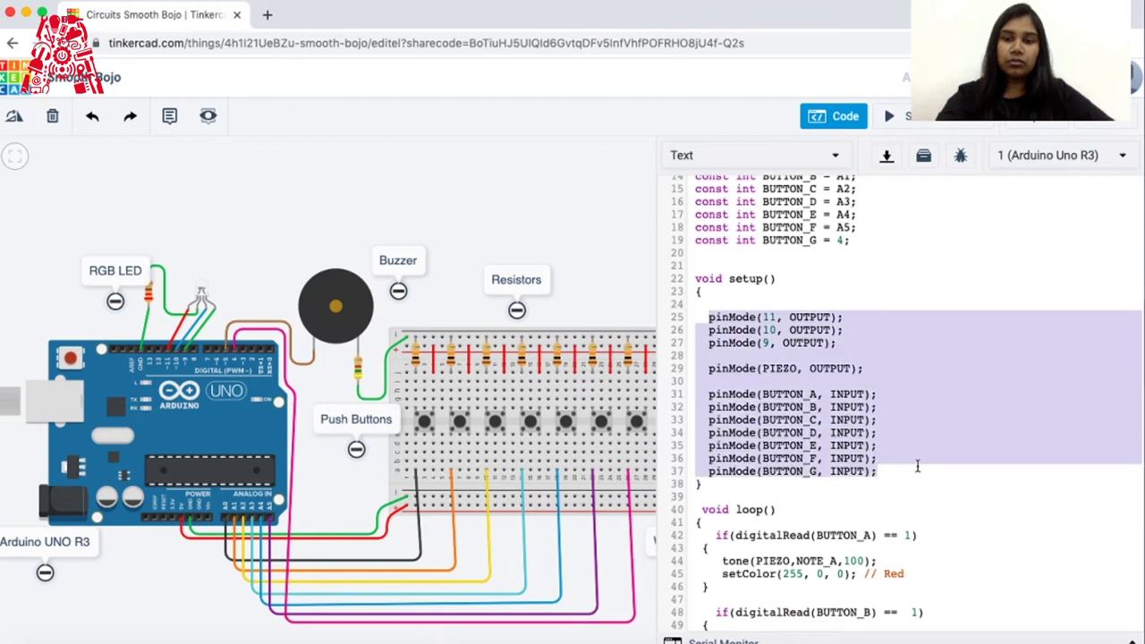
scroll(845, 456, "down", 3)
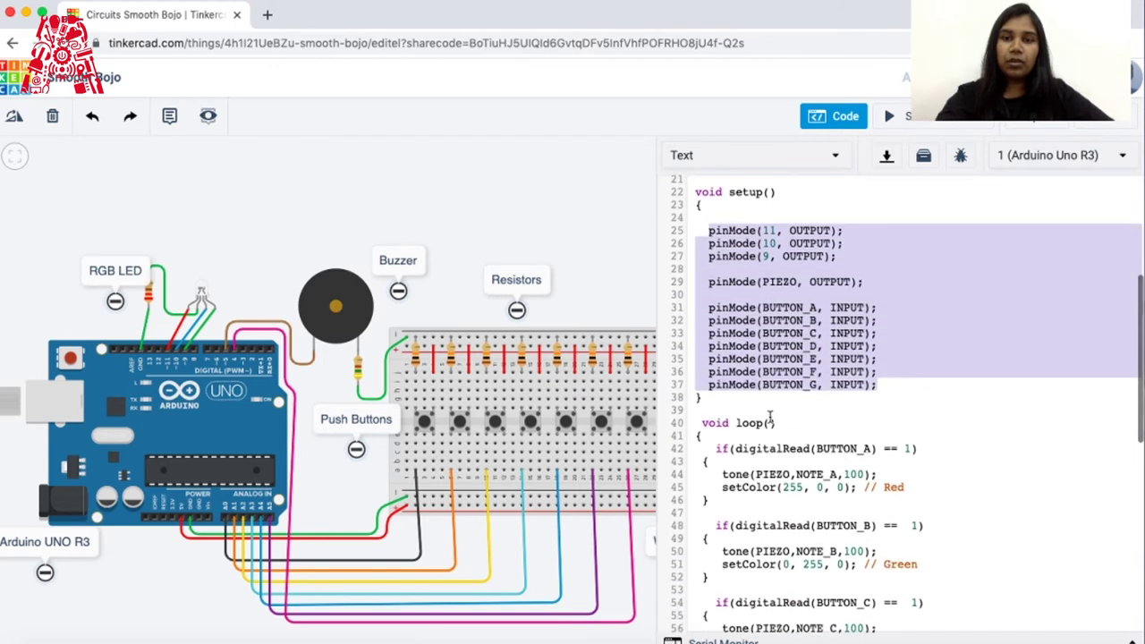
scroll(731, 461, "down", 2)
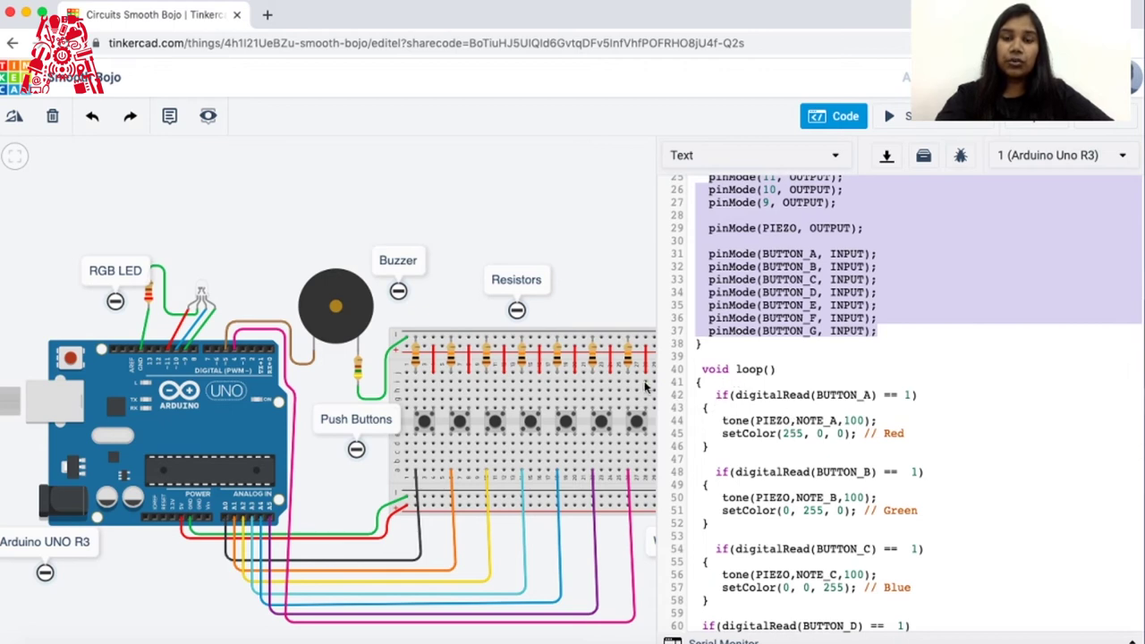
- Examine the button checks in the loop function with their tone and setColor calls, through to the setColor function's definition
left_click(708, 394)
left_click_drag(708, 395, 804, 637)
scroll(850, 379, "up", 10)
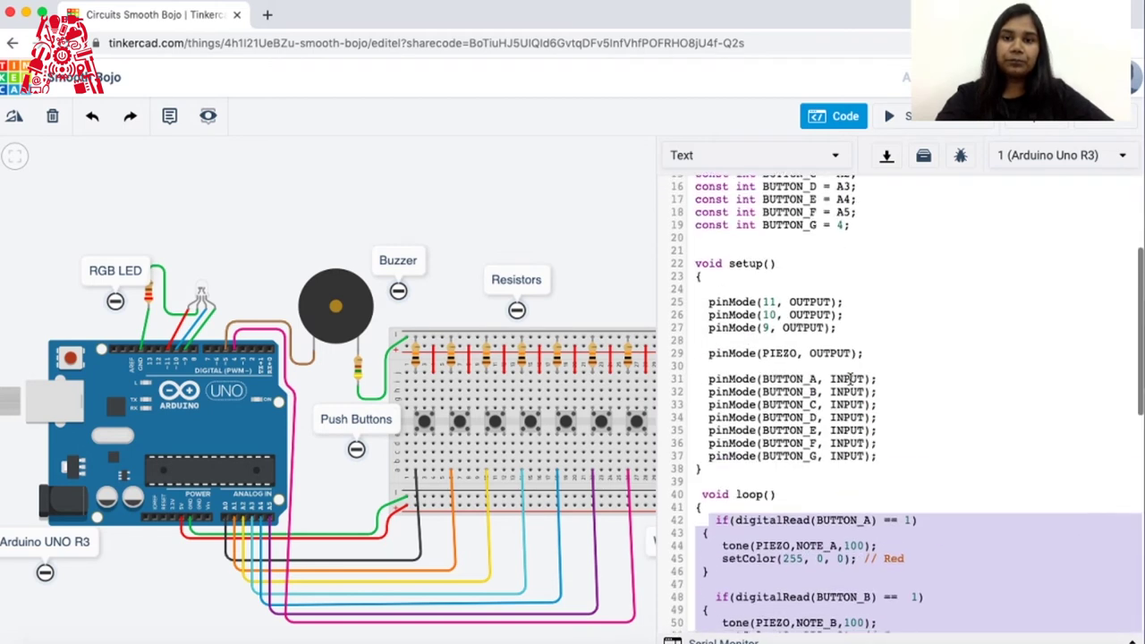
scroll(850, 379, "down", 2)
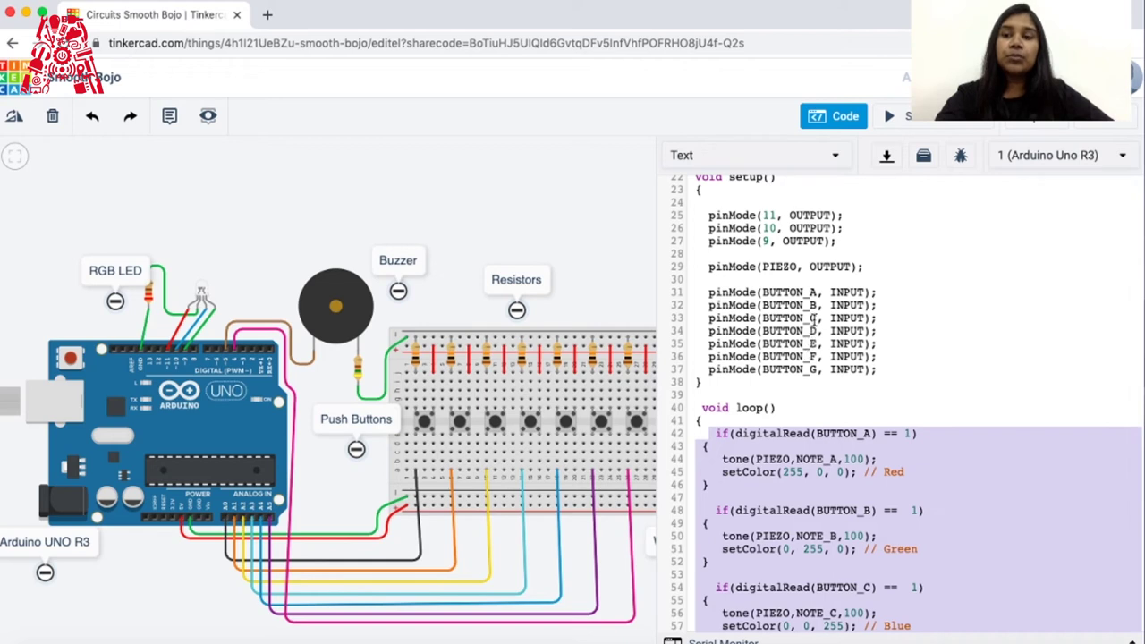
scroll(734, 511, "down", 2)
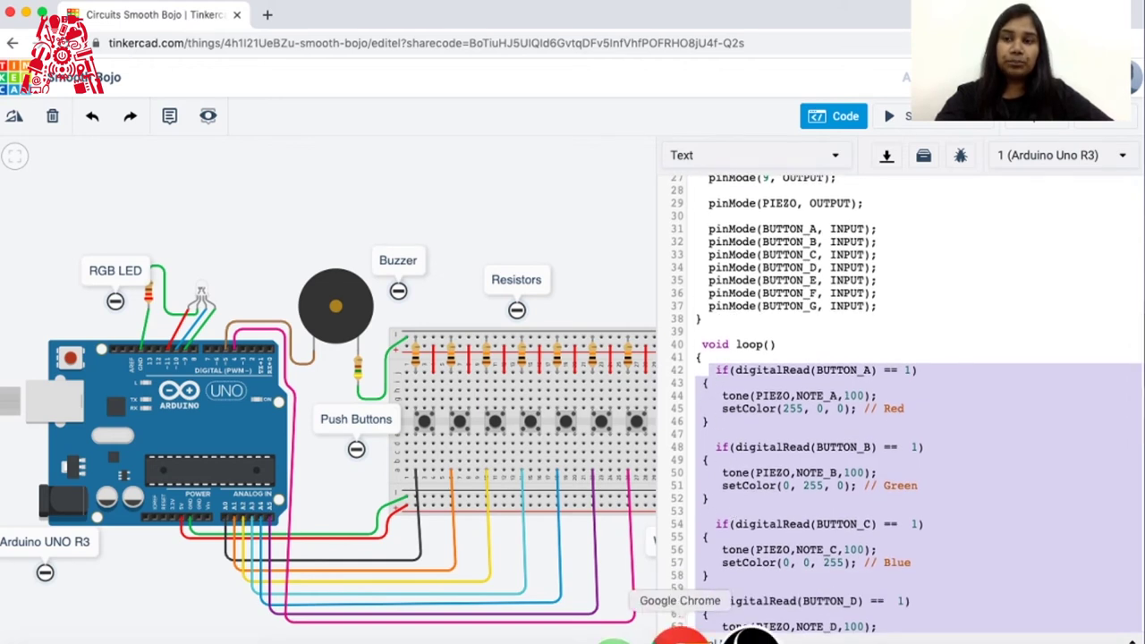
scroll(734, 527, "down", 10)
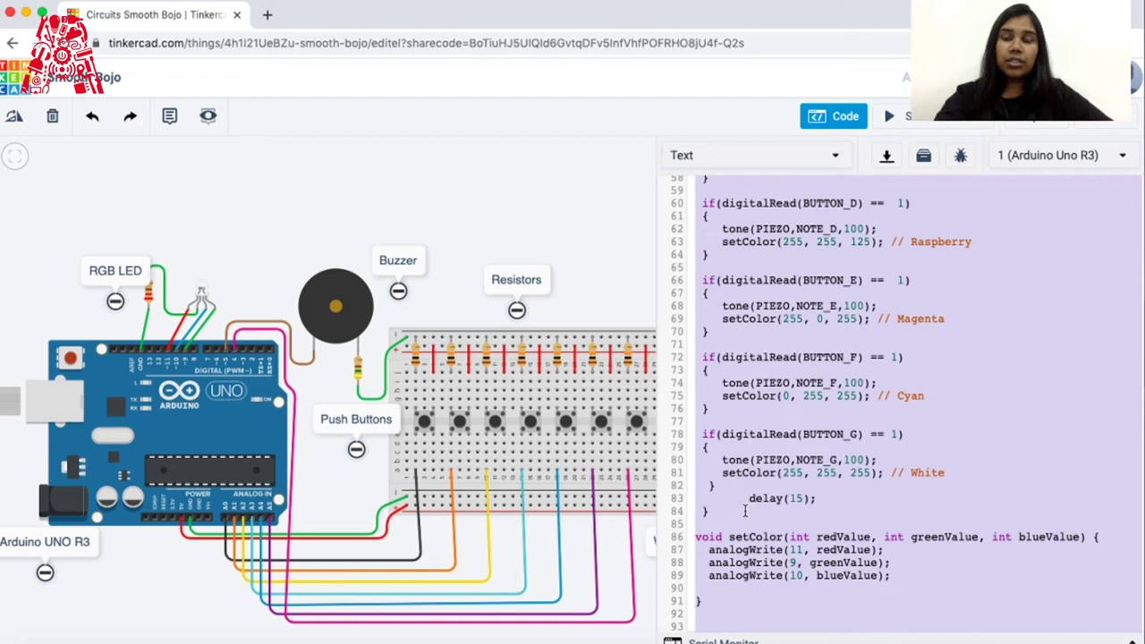
scroll(744, 511, "up", 5)
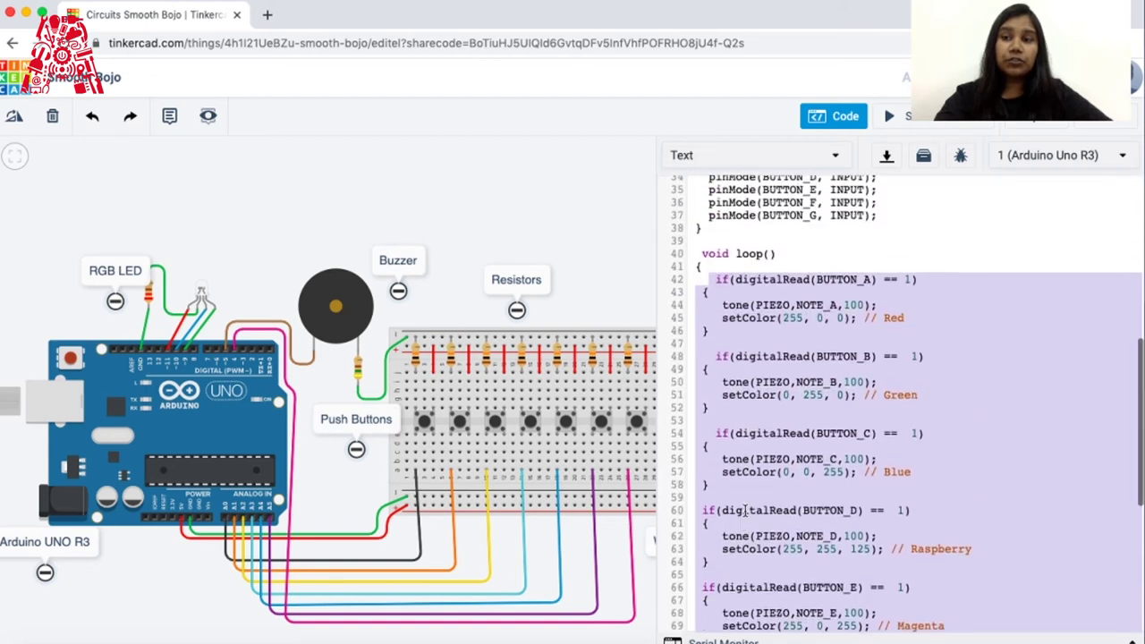
scroll(744, 510, "up", 2)
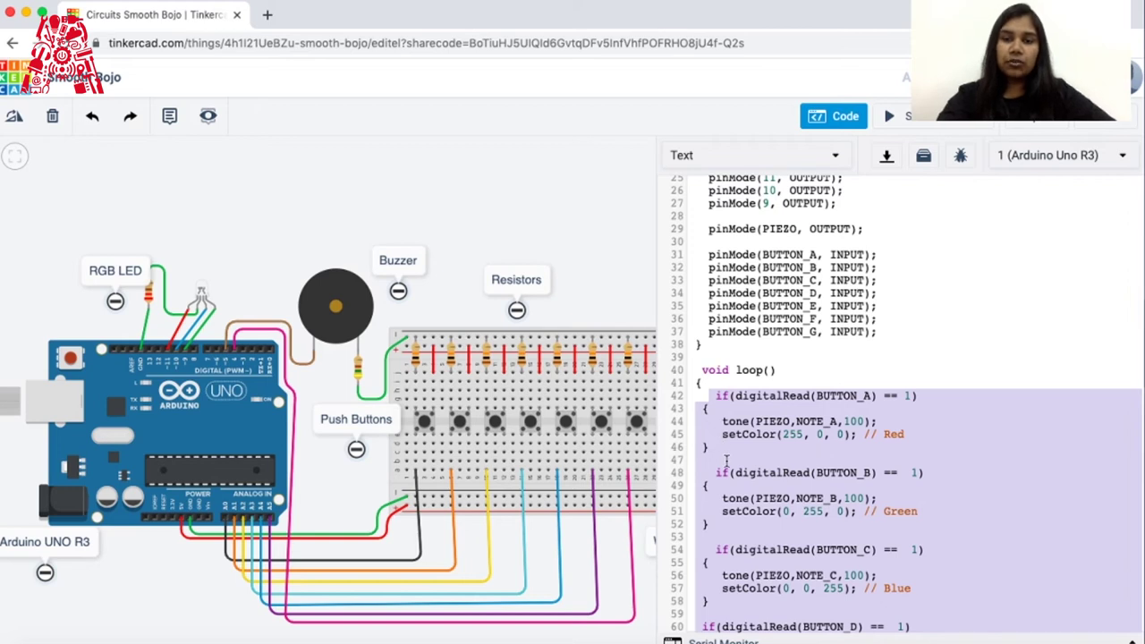
left_click(779, 386)
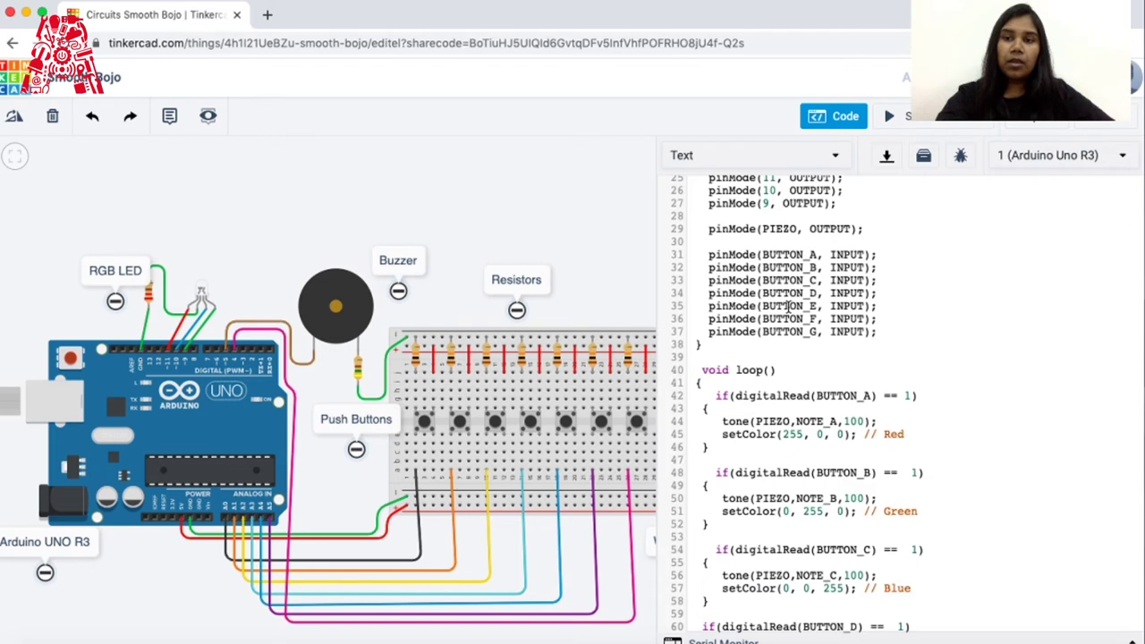
- Return to the setup function and examine the pinMode syntax using the pin 11 statement
scroll(787, 306, "up", 5)
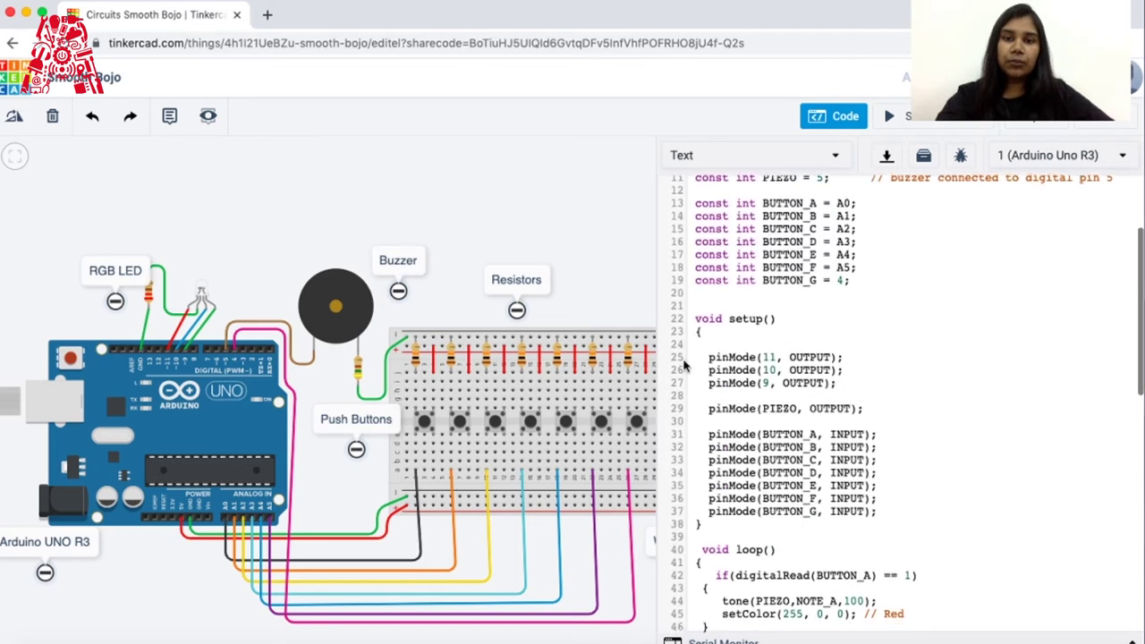
left_click_drag(700, 356, 930, 510)
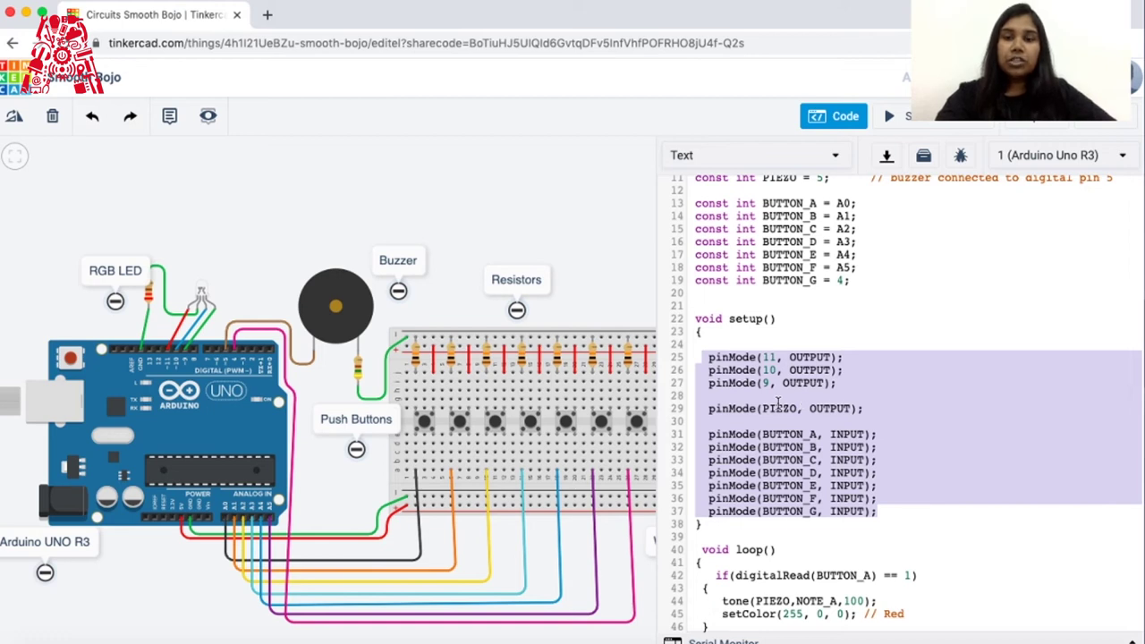
left_click(731, 362)
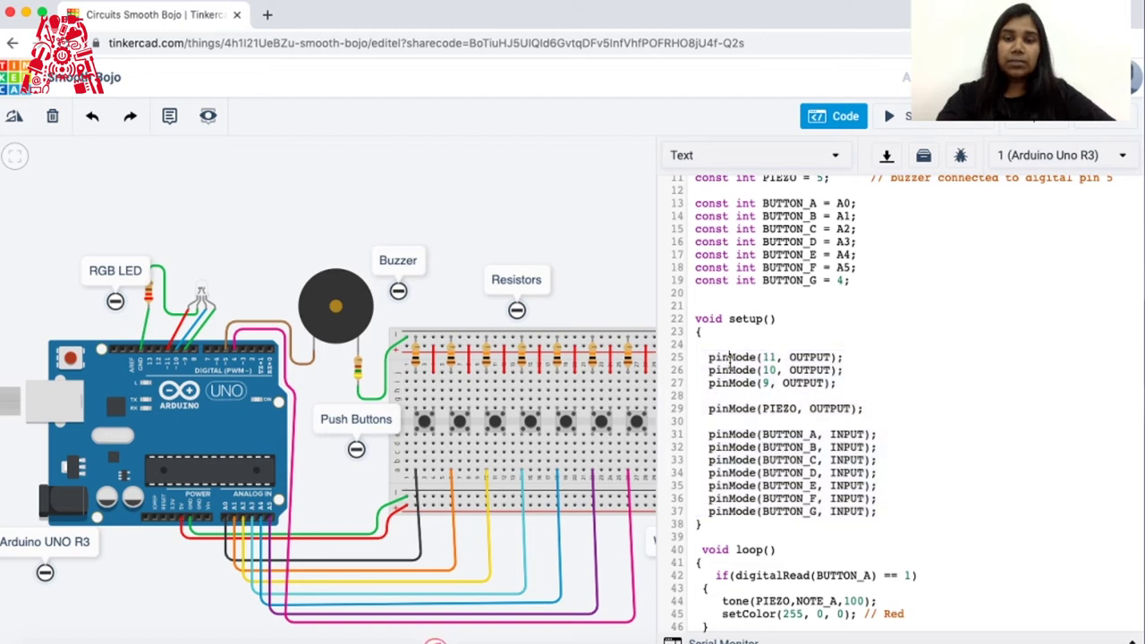
double_click(730, 361)
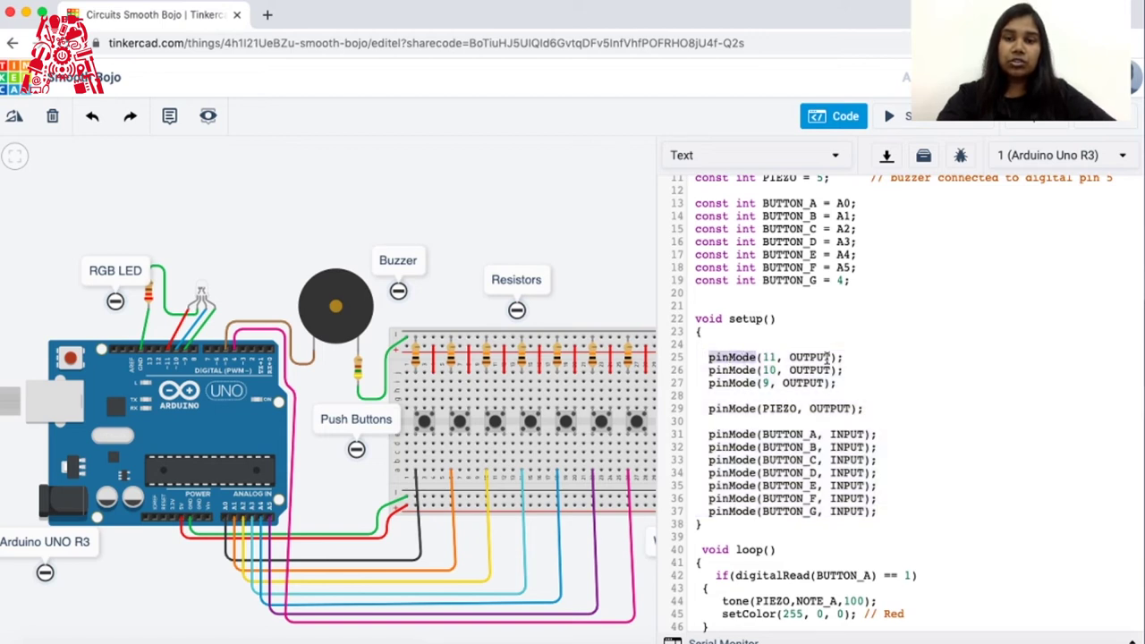
left_click_drag(847, 357, 687, 359)
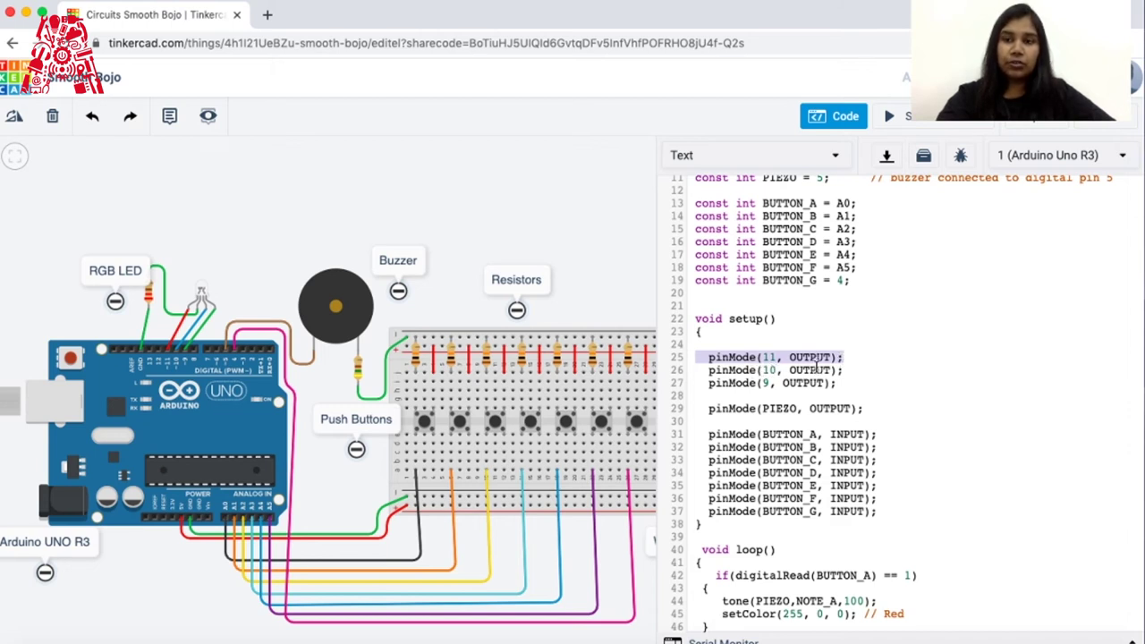
left_click(730, 376)
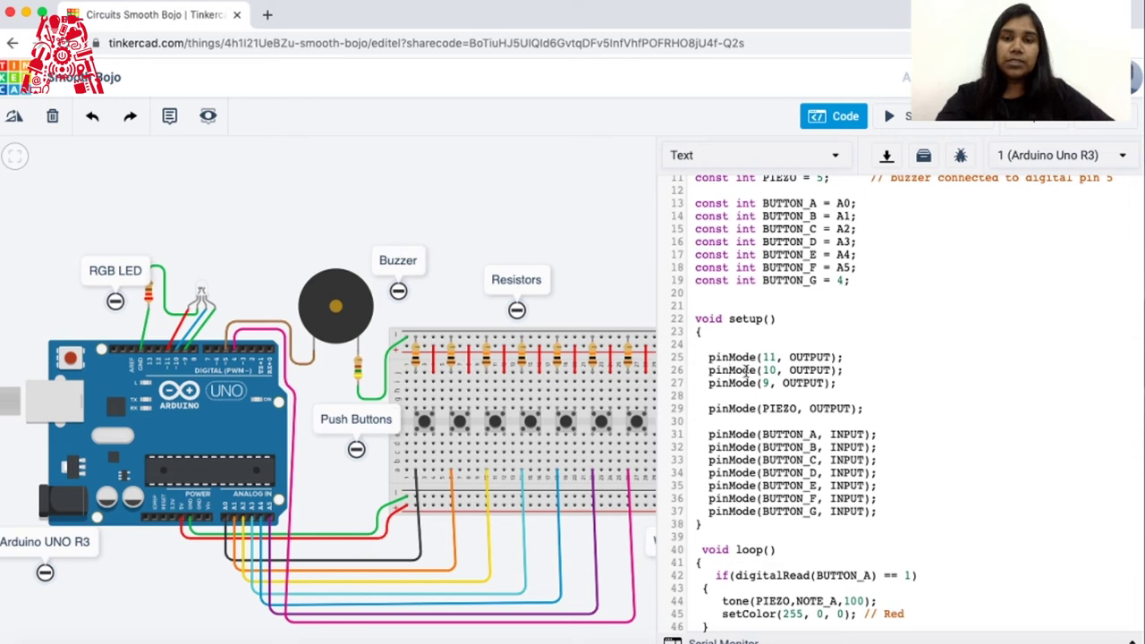
- Compare the pinMode statements for the seven buttons with those for PIEZO and for RGB LED pins 11, 10 and 9
left_click_drag(706, 435, 872, 521)
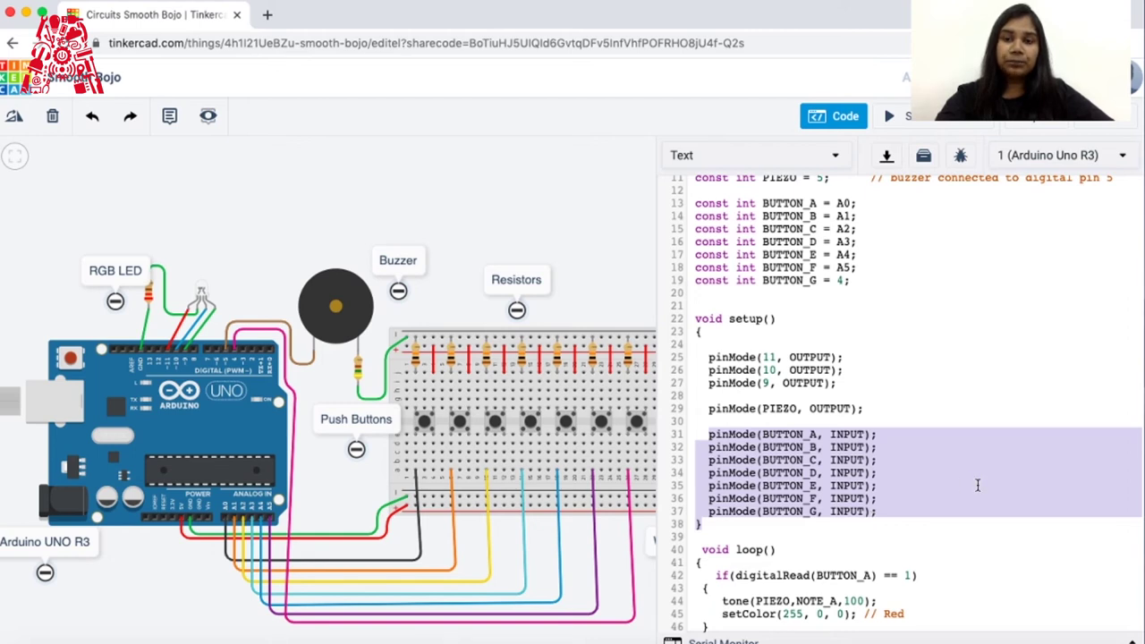
left_click(852, 413)
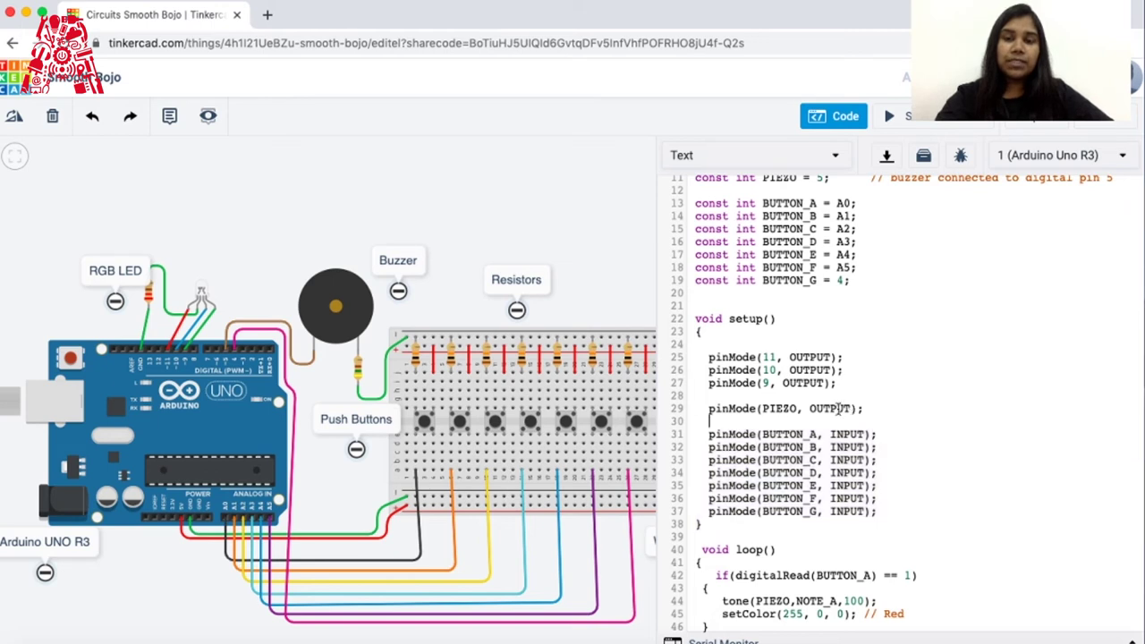
left_click_drag(709, 404, 786, 417)
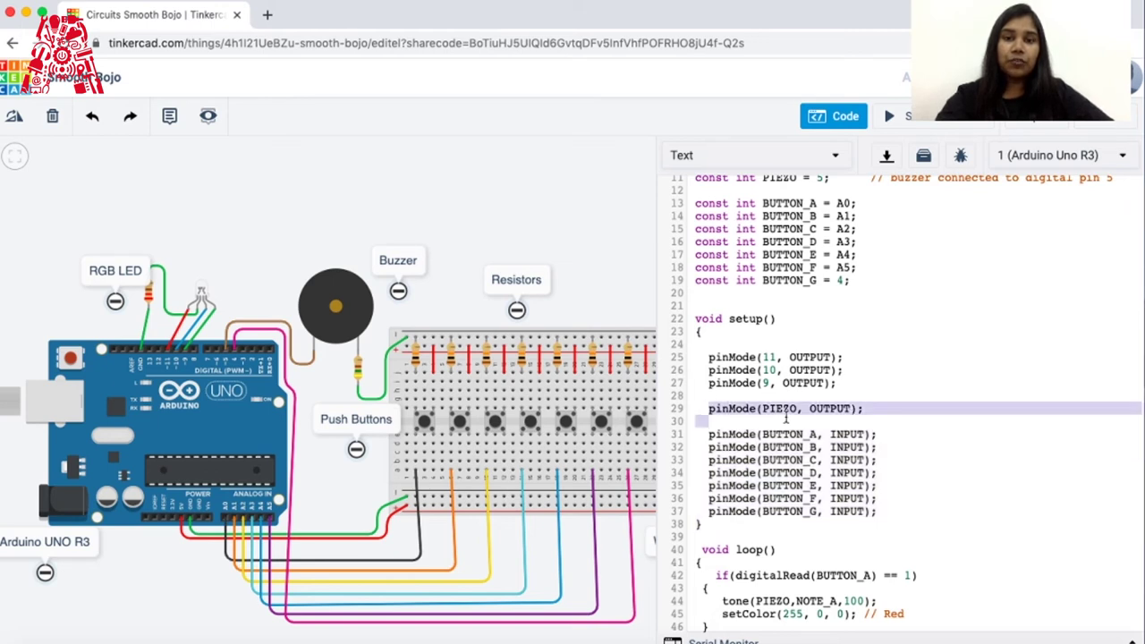
left_click(838, 383)
left_click_drag(838, 383, 684, 357)
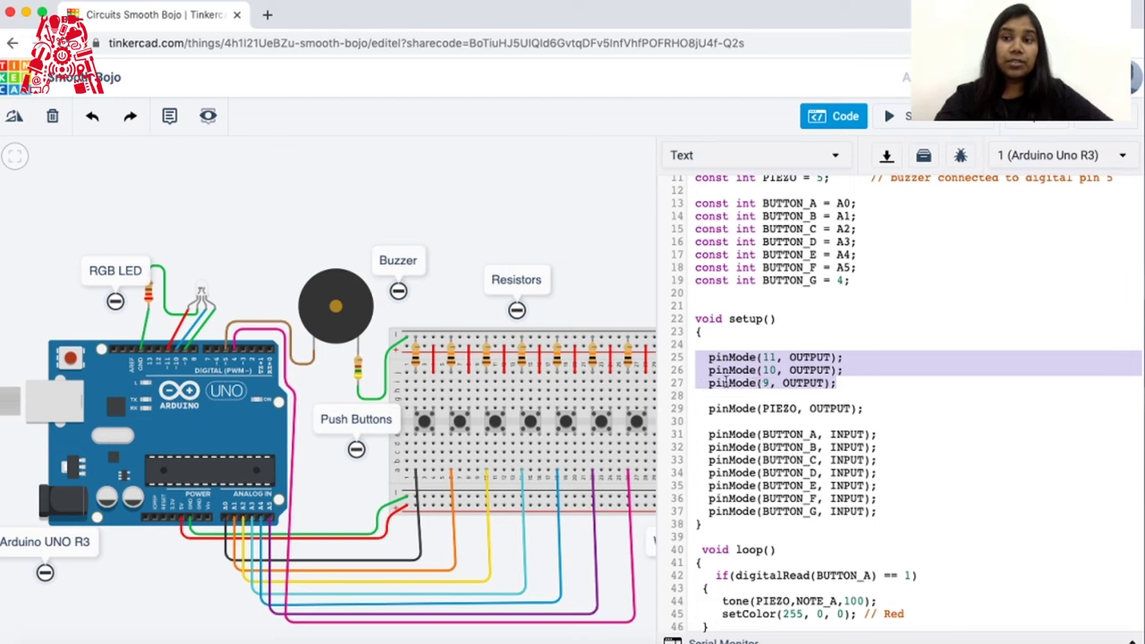
left_click(731, 416)
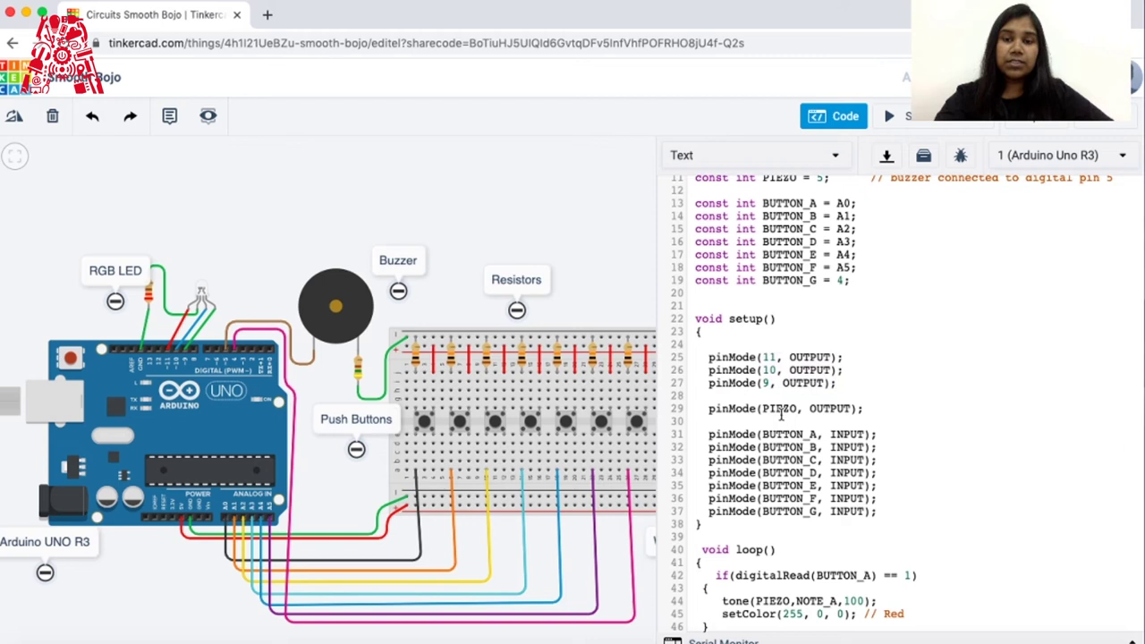
- Examine the PIEZO and BUTTON_A arguments in the pinMode calls and relate them to the button pin constants declared above setup
double_click(781, 409)
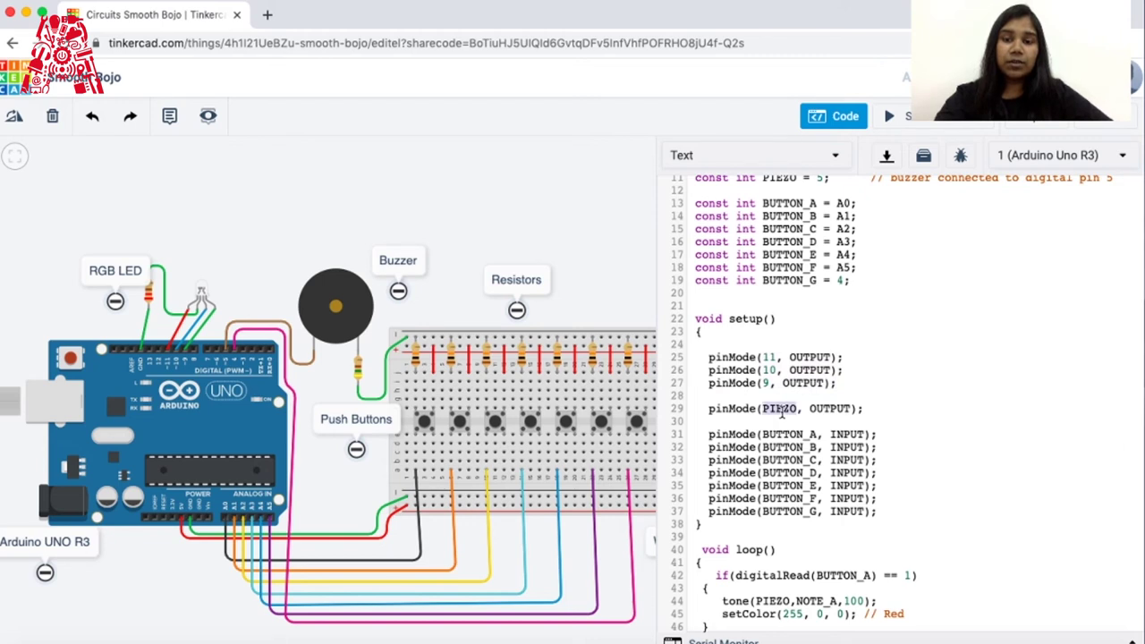
double_click(787, 441)
double_click(789, 434)
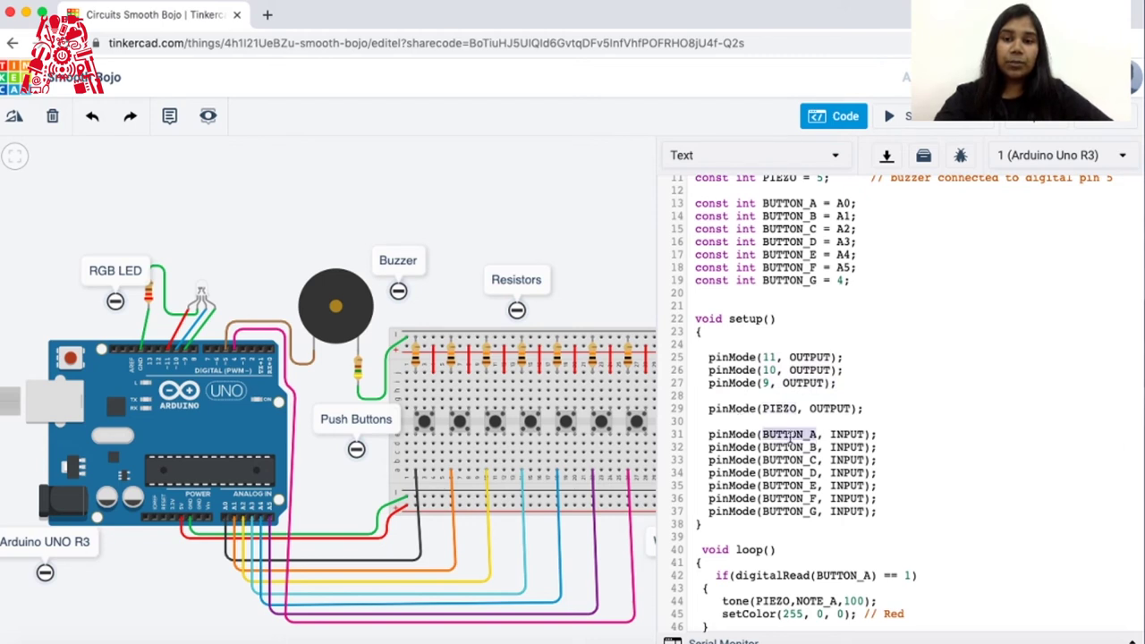
left_click_drag(701, 435, 893, 449)
double_click(790, 435)
scroll(795, 437, "up", 3)
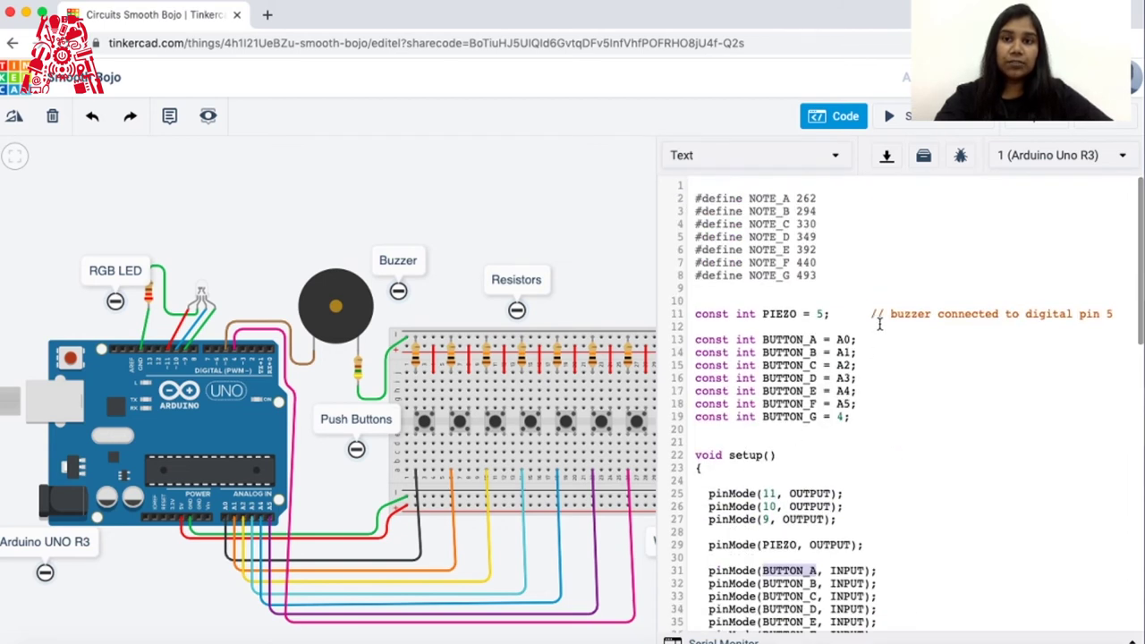
left_click_drag(872, 332, 850, 418)
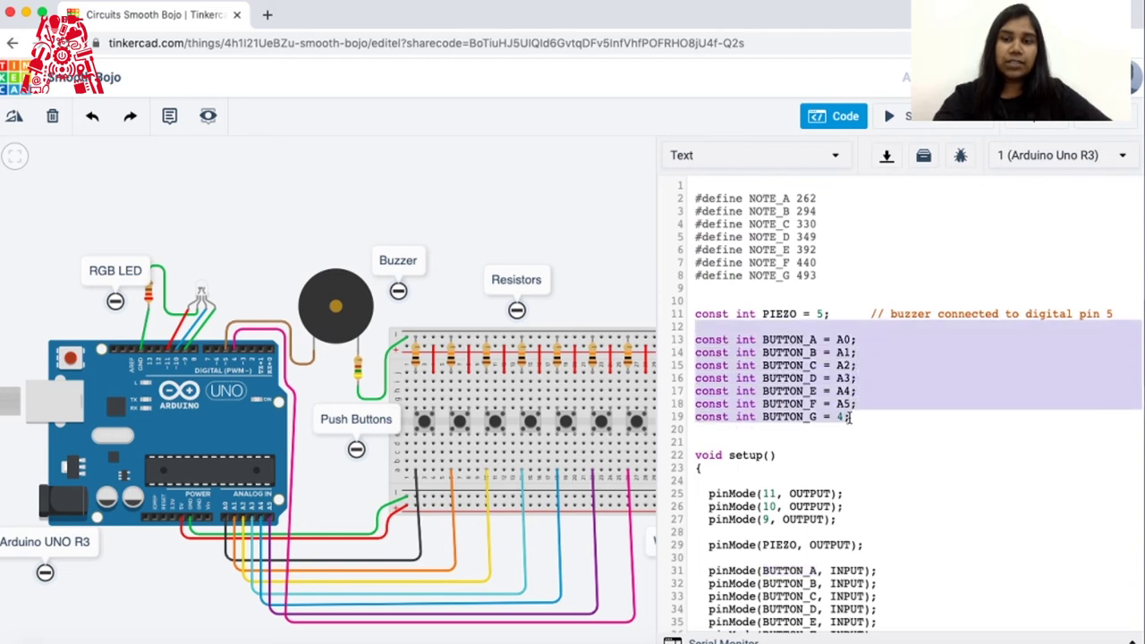
scroll(837, 462, "down", 3)
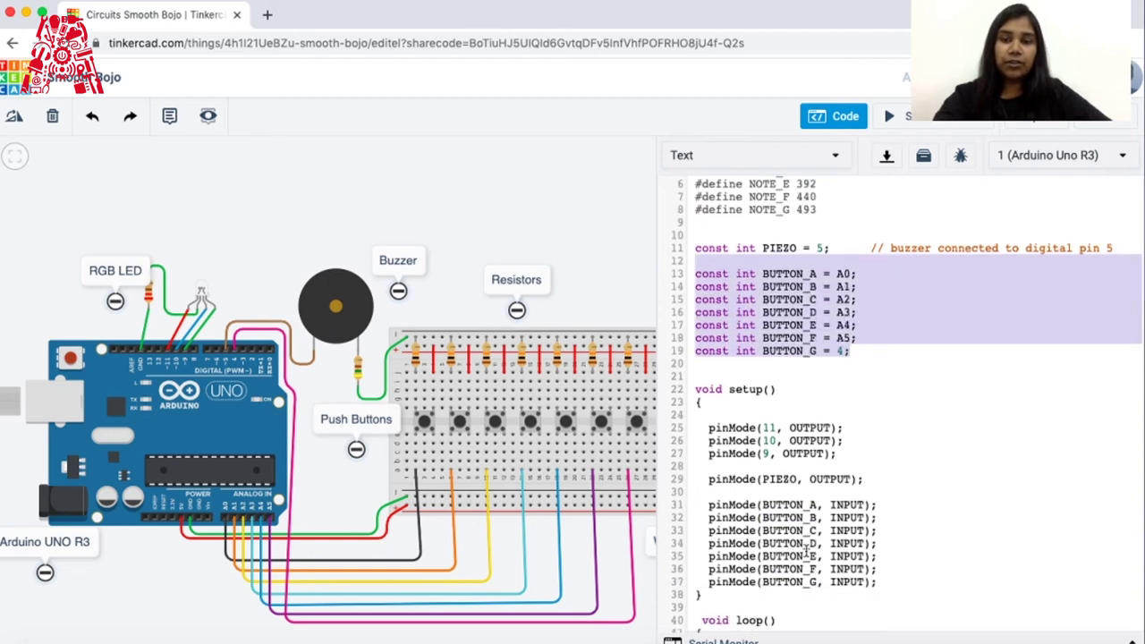
- Compare the PIEZO argument in its pinMode call with the constant's declaration and pin number, and examine the call's mode argument
left_click_drag(864, 480, 742, 471)
double_click(780, 480)
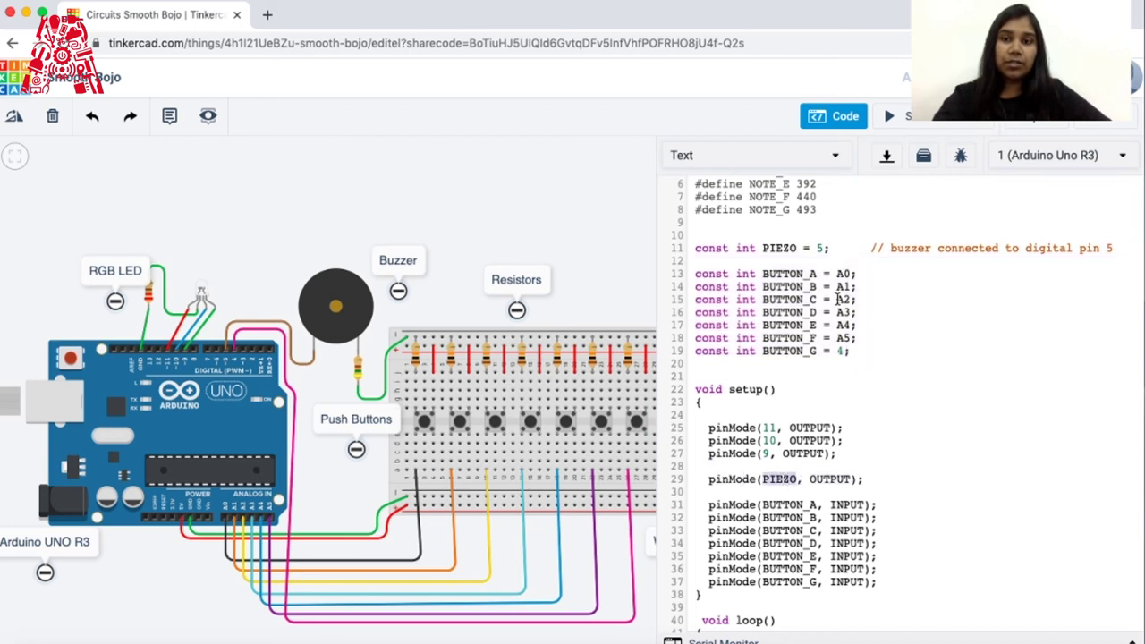
double_click(779, 249)
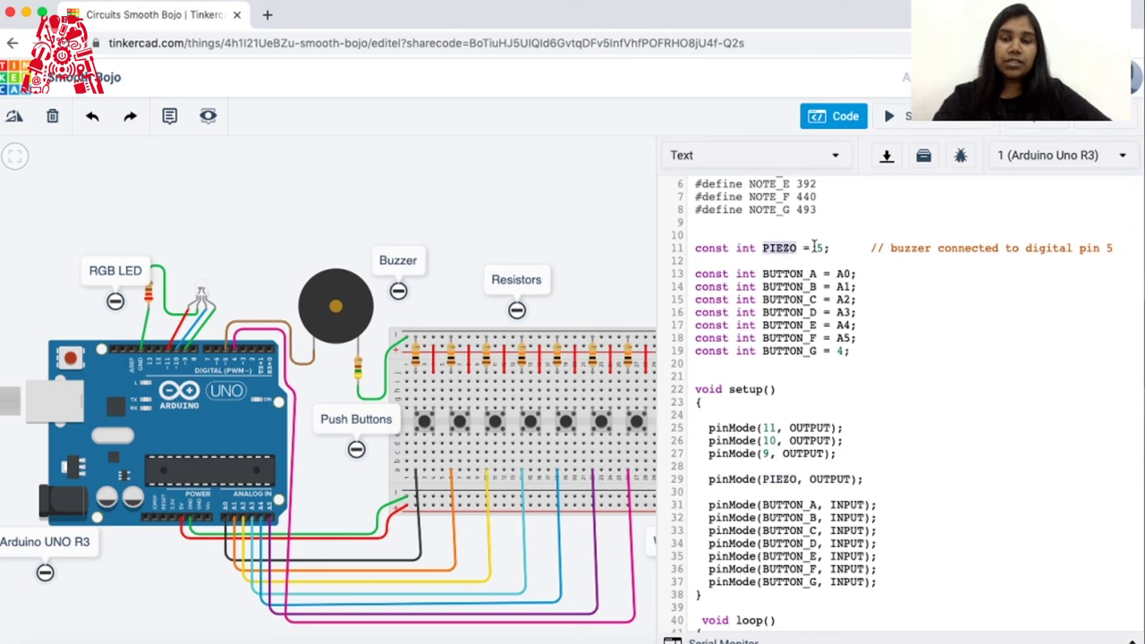
left_click(819, 248)
double_click(818, 247)
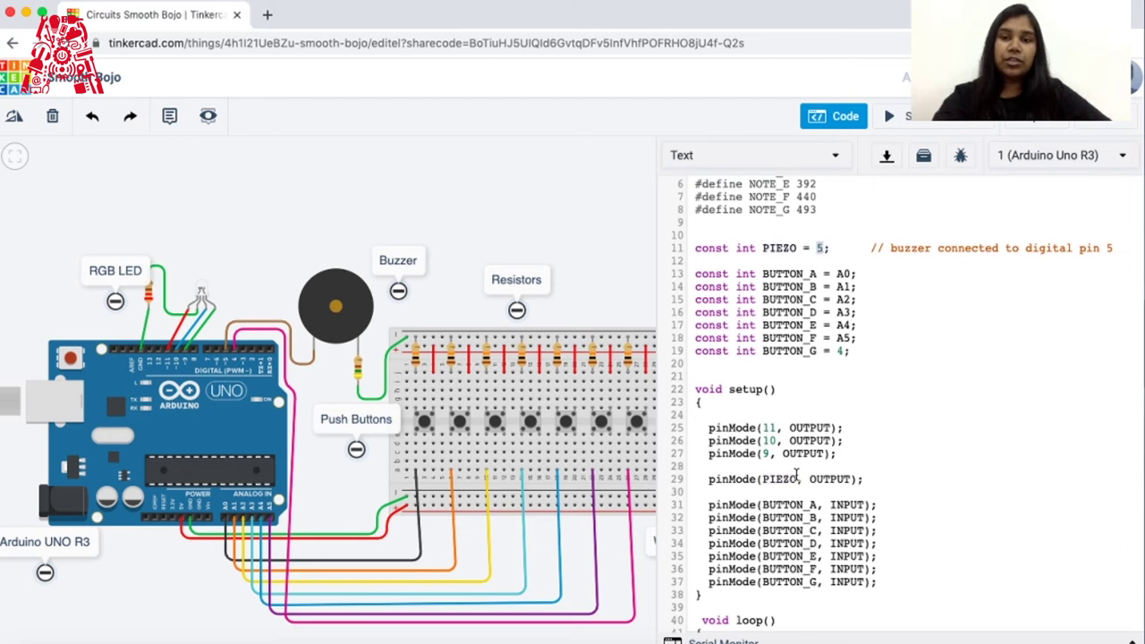
double_click(793, 478)
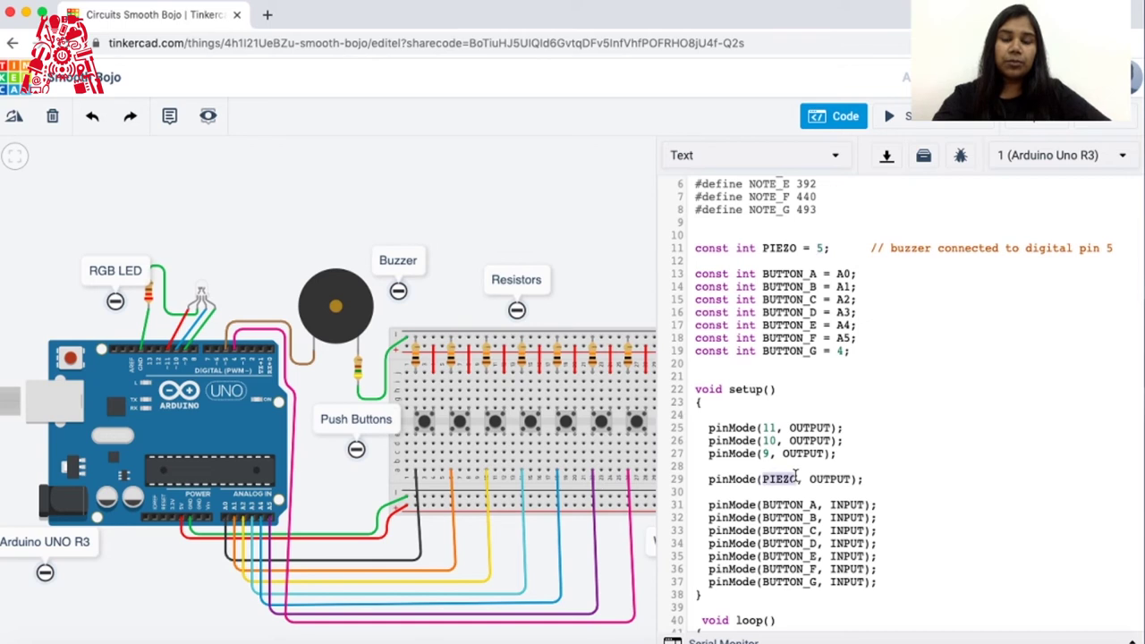
double_click(836, 479)
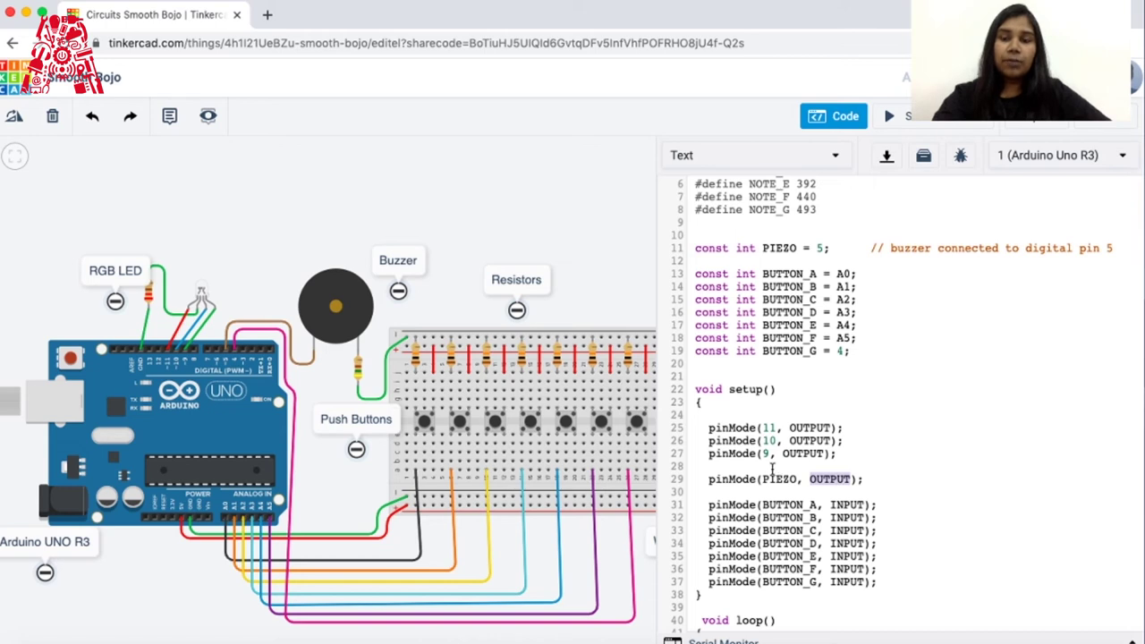
- Relate the RGB LED's pinMode statements for pins 11, 10 and 9 to the LED's red wire and the Arduino's digital pins
left_click_drag(708, 427, 777, 460)
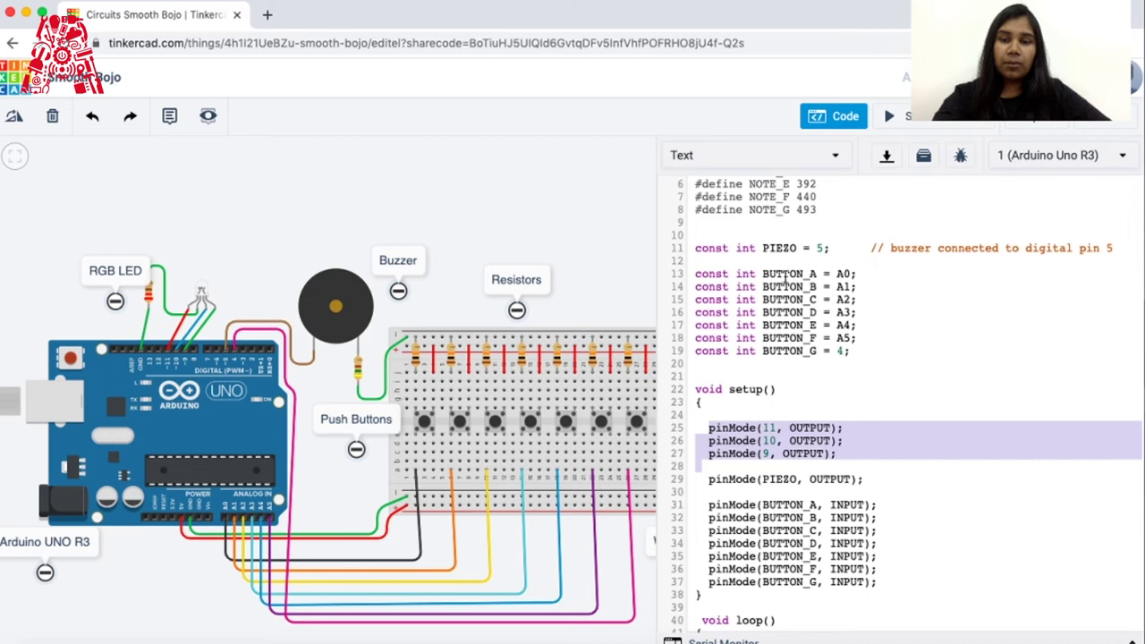
double_click(770, 427)
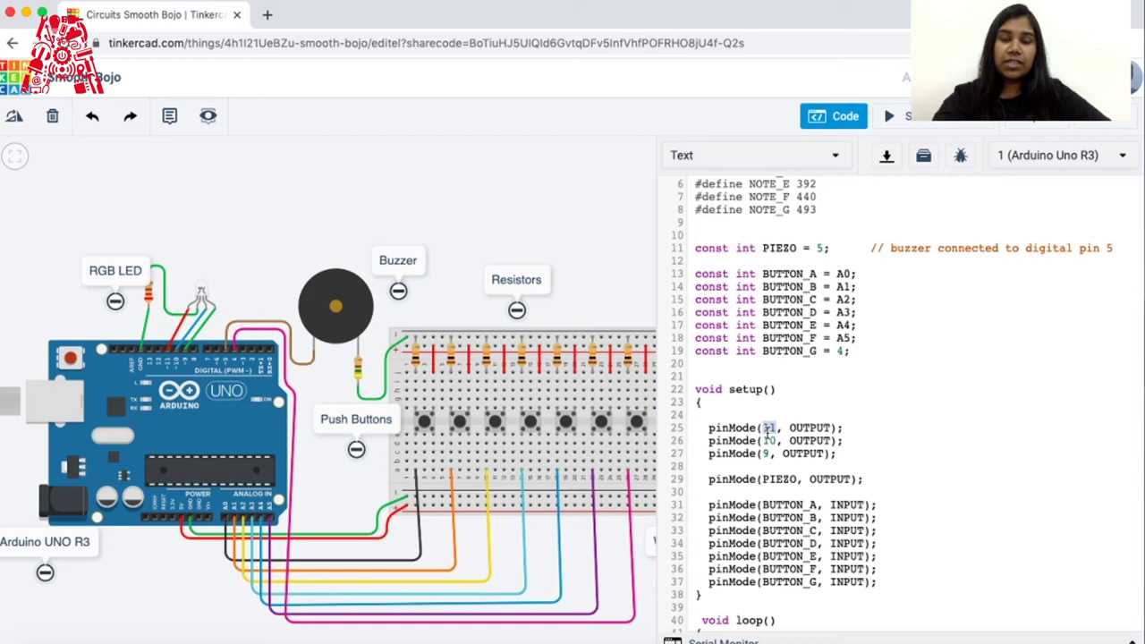
left_click(182, 326)
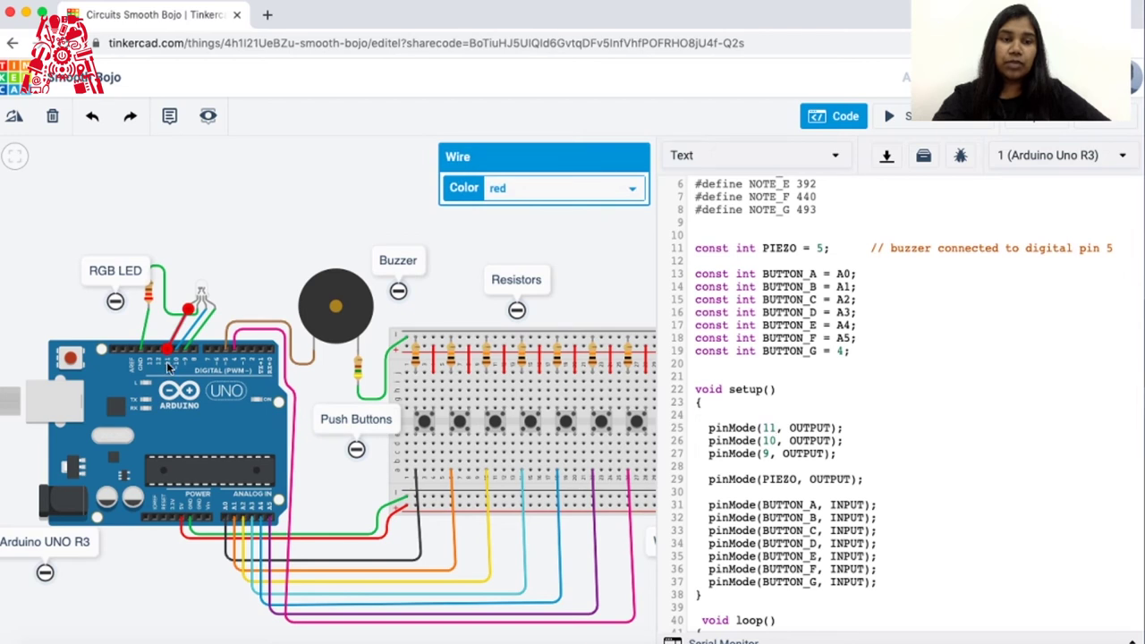
left_click(166, 361)
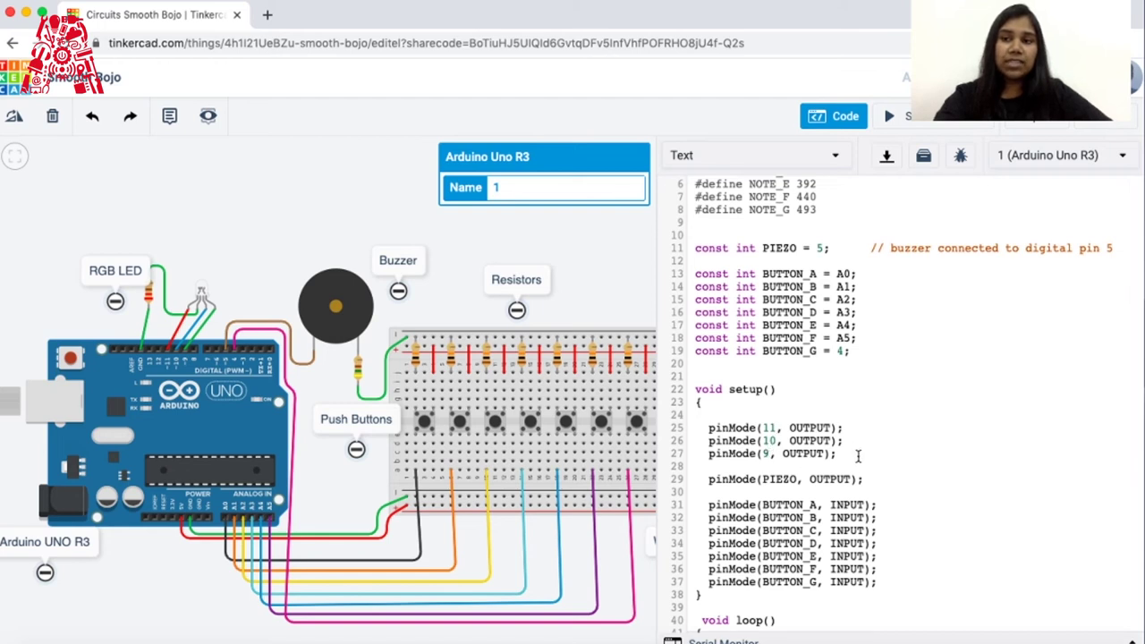
left_click_drag(850, 453, 698, 430)
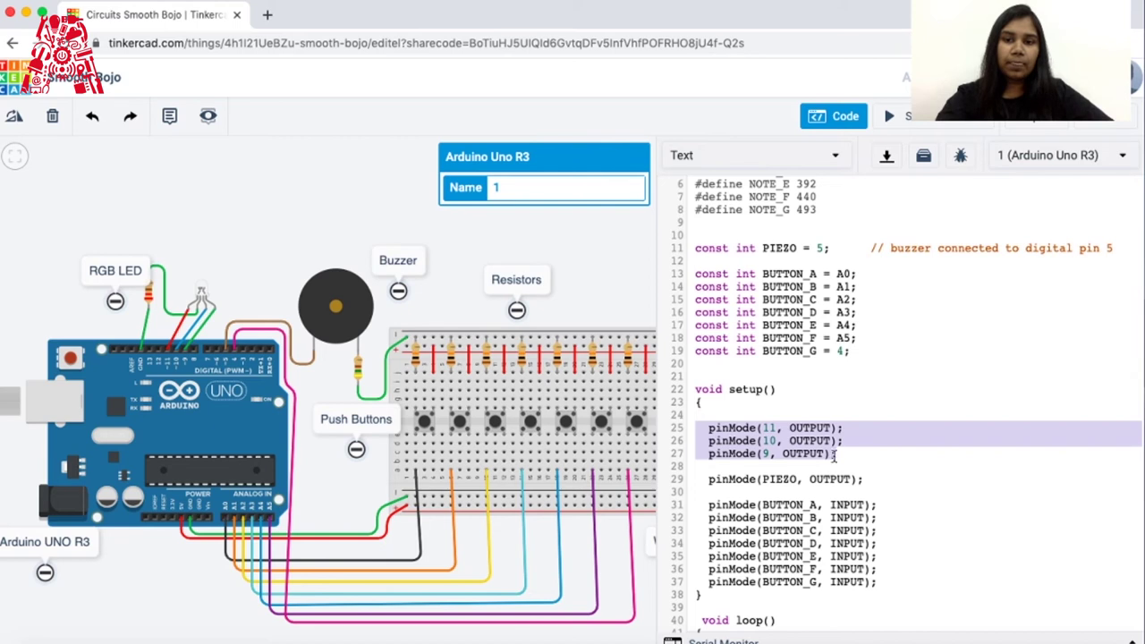
- Review the complete block of pinMode statements in setup, from pin 11 through BUTTON_G
scroll(796, 519, "down", 1)
scroll(796, 519, "down", 3)
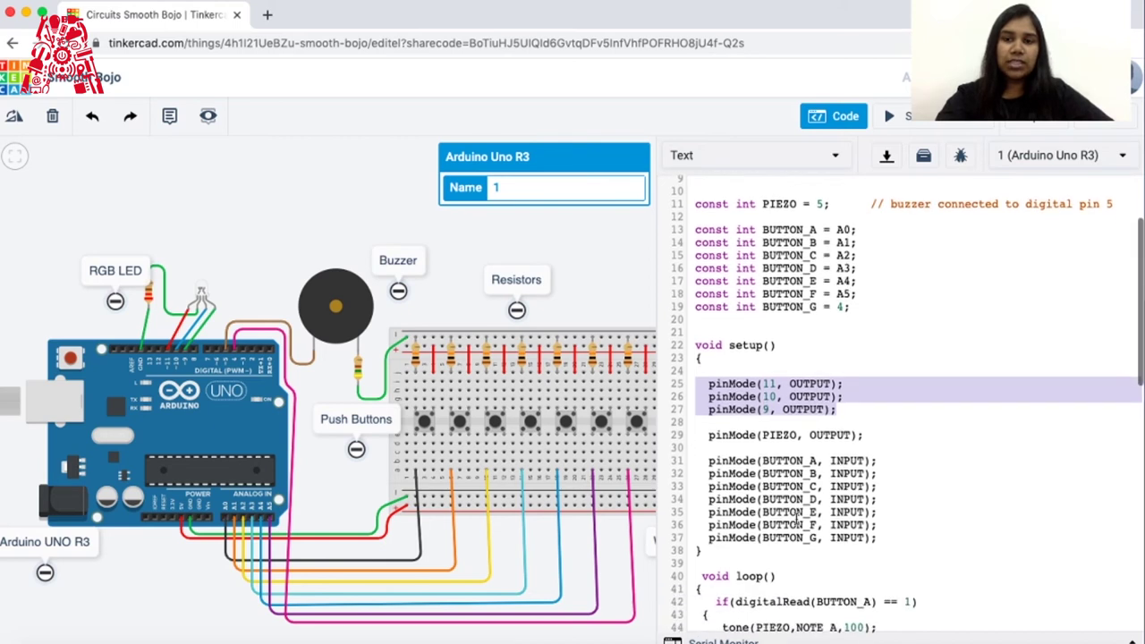
left_click(902, 471)
left_click_drag(903, 471, 706, 318)
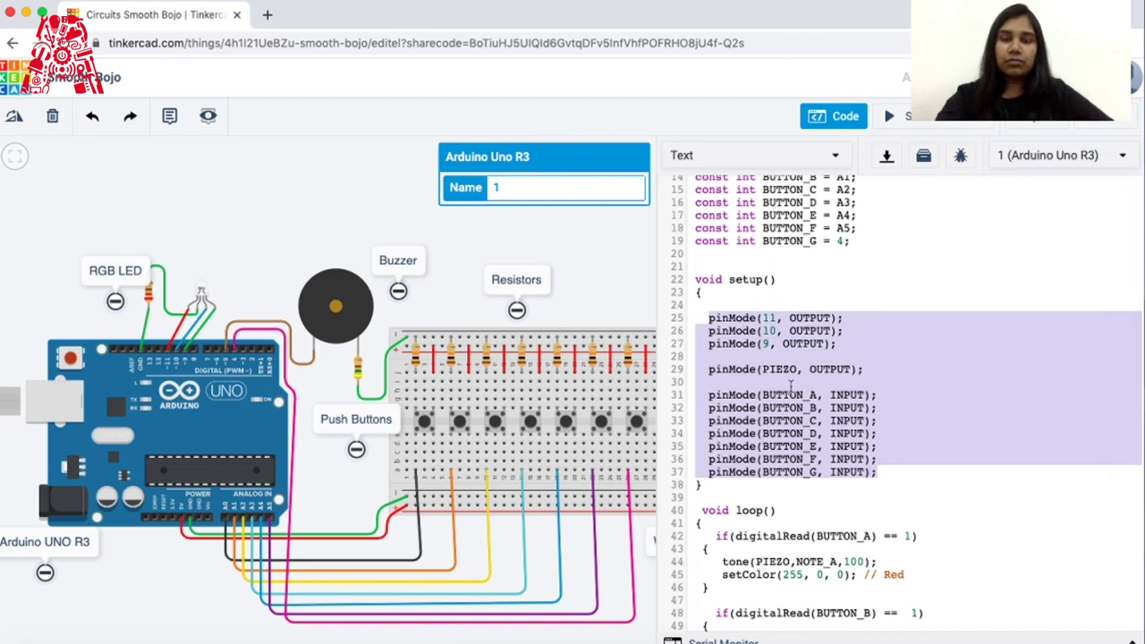
scroll(822, 394, "down", 3)
scroll(805, 376, "up", 1)
left_click(588, 313)
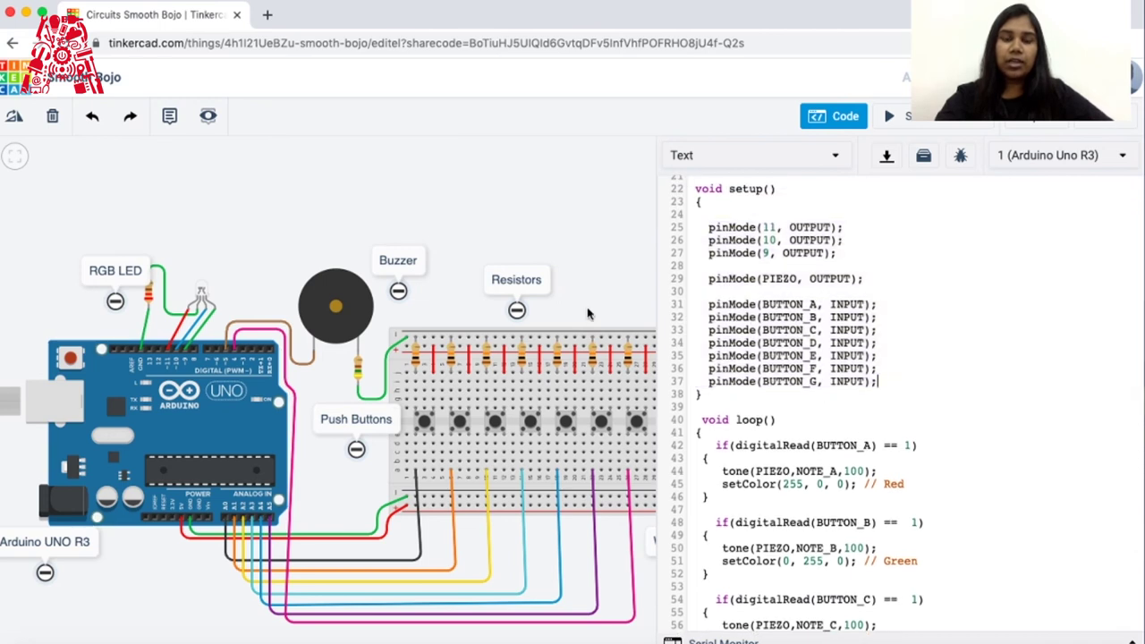
- Examine the BUTTON_A condition in the loop function together with the tone and setColor statements it controls
scroll(842, 393, "down", 1)
scroll(843, 393, "down", 3)
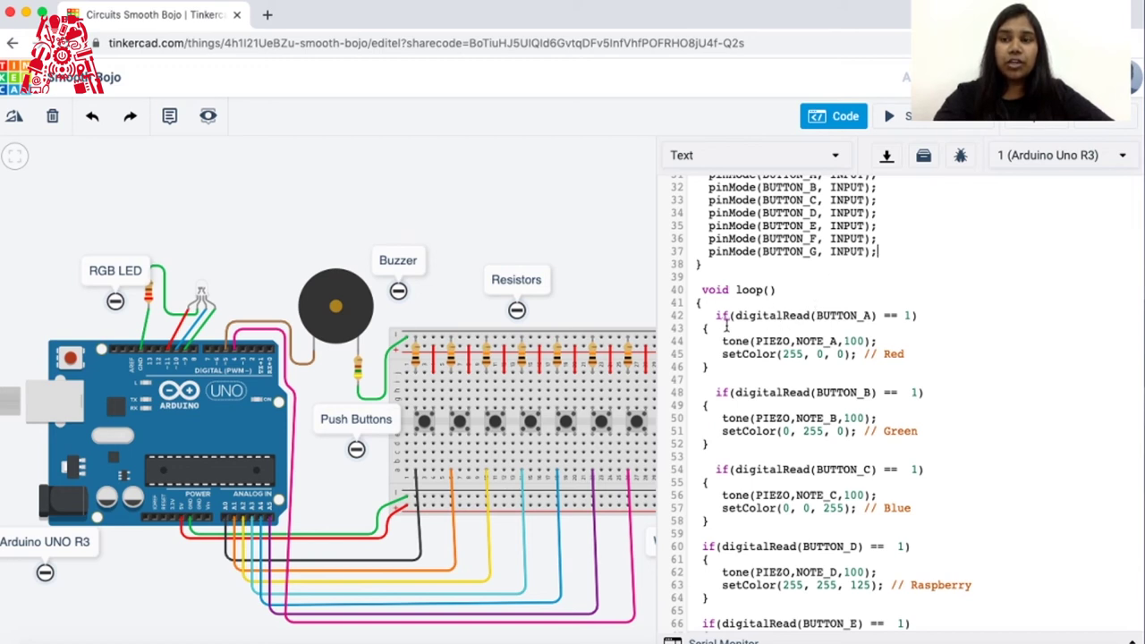
double_click(831, 316)
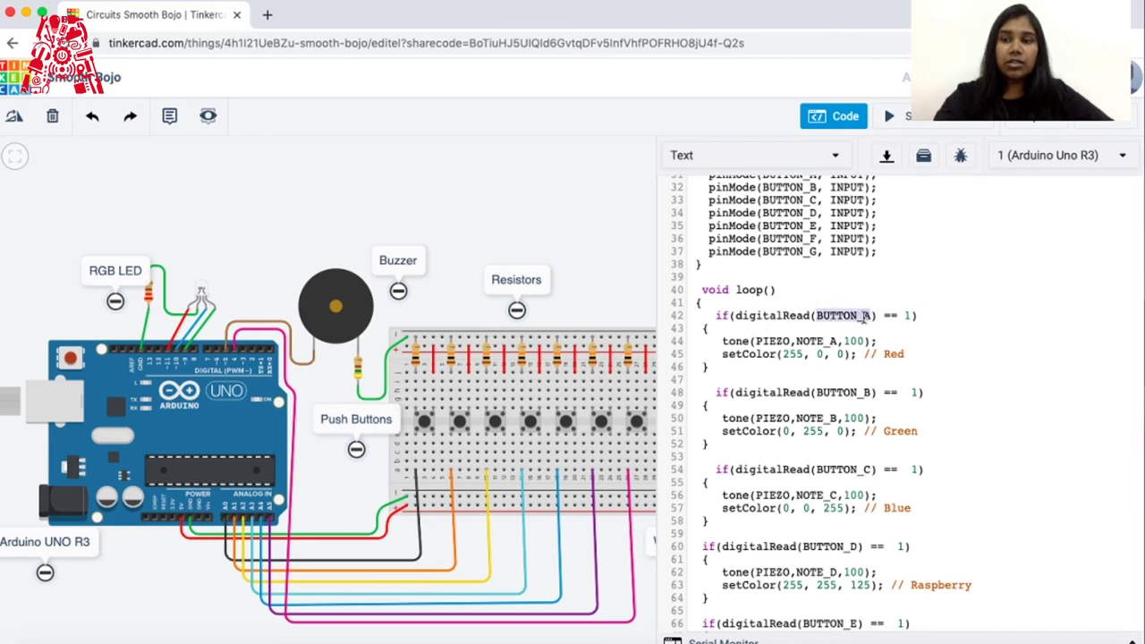
left_click_drag(723, 342, 903, 354)
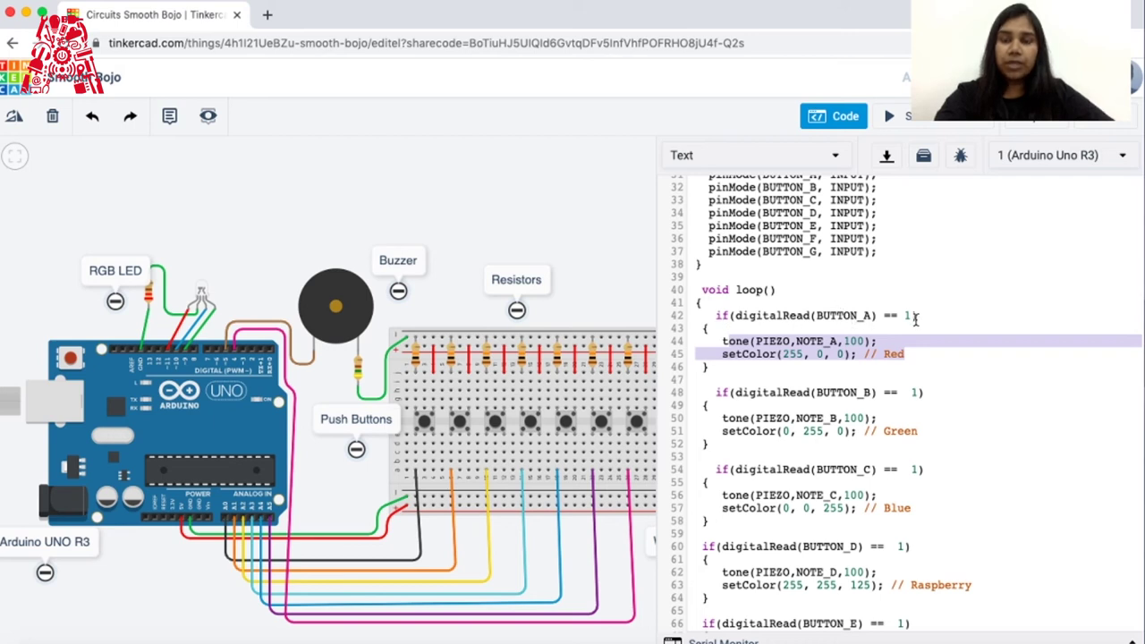
left_click(718, 341)
left_click_drag(718, 341, 902, 365)
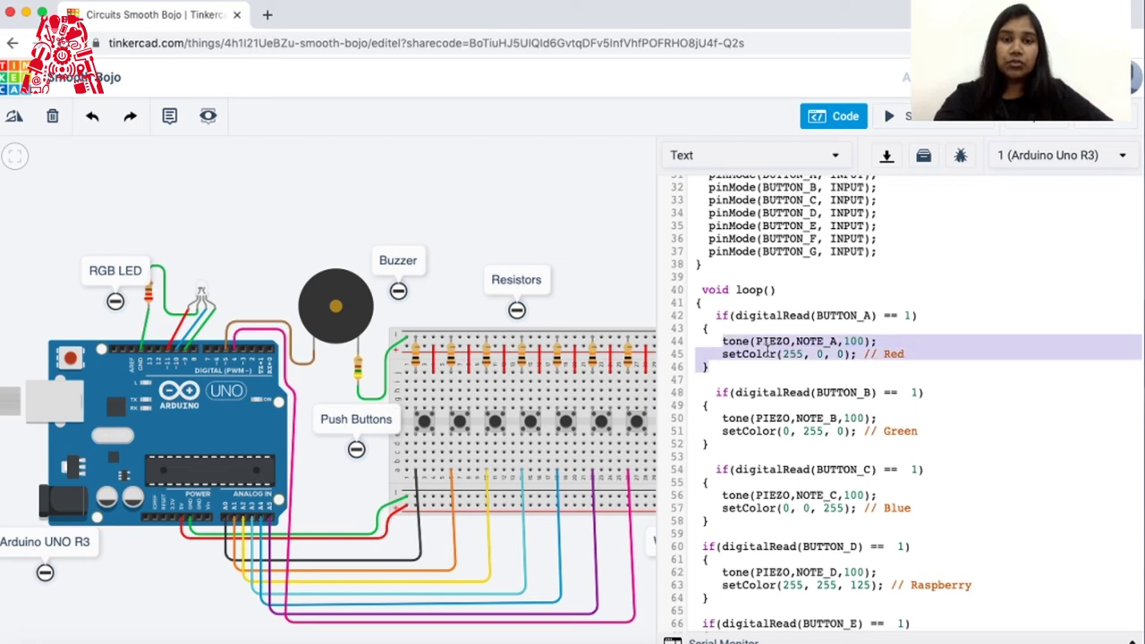
- Examine the BUTTON_A block's tone call with PIEZO, NOTE_A and 100, and its setColor call for red
double_click(736, 341)
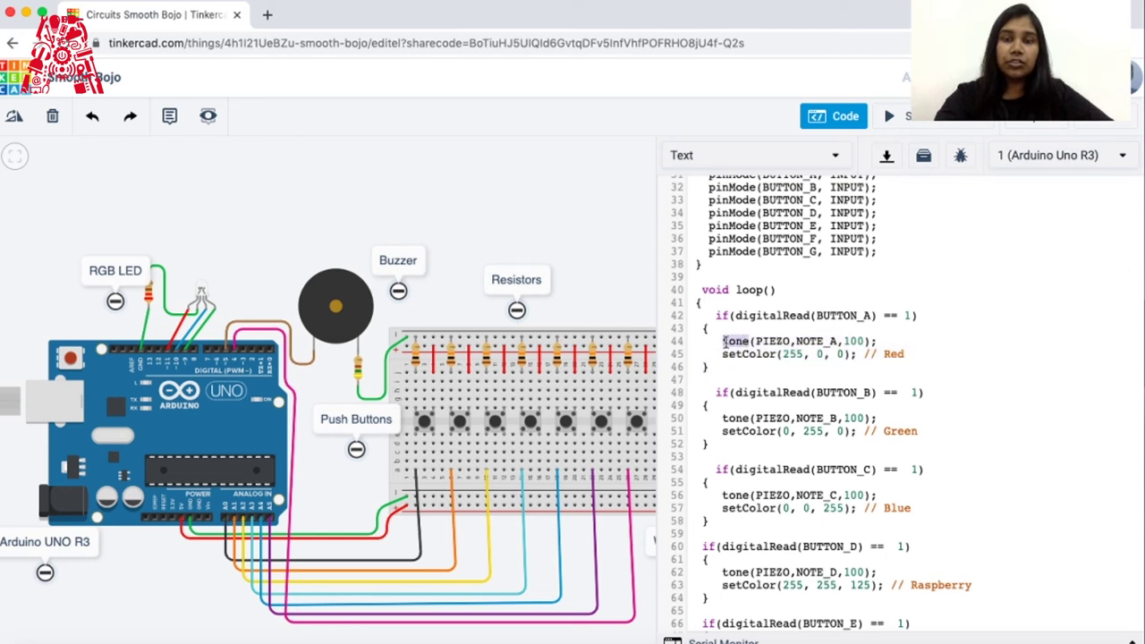
left_click(725, 341)
left_click_drag(725, 341, 854, 340)
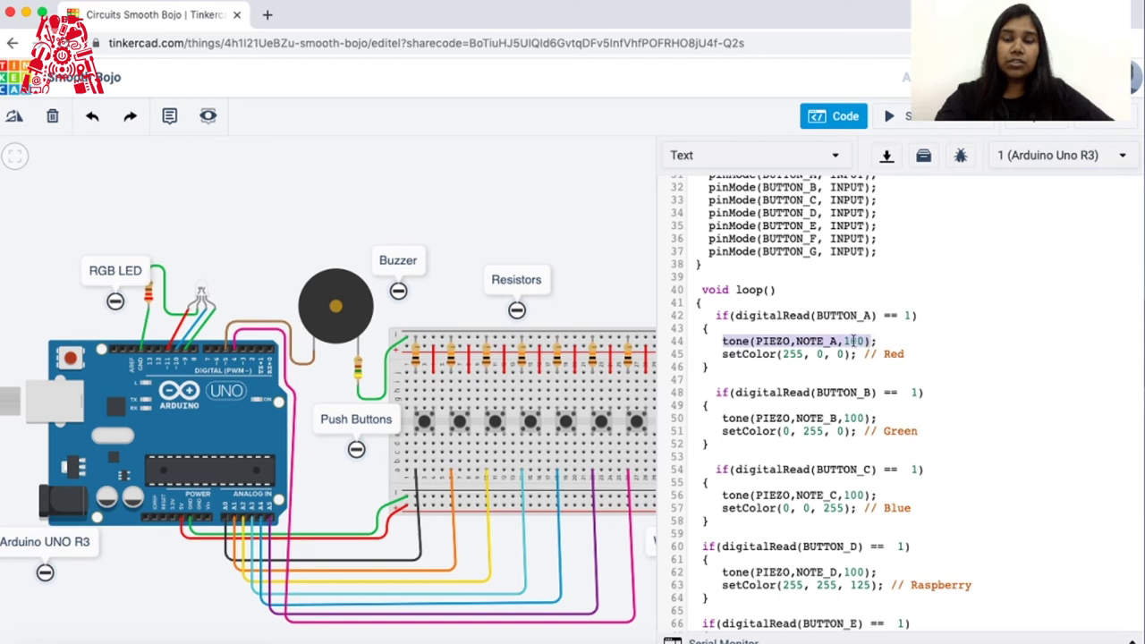
triple_click(721, 356)
left_click_drag(803, 373, 883, 356)
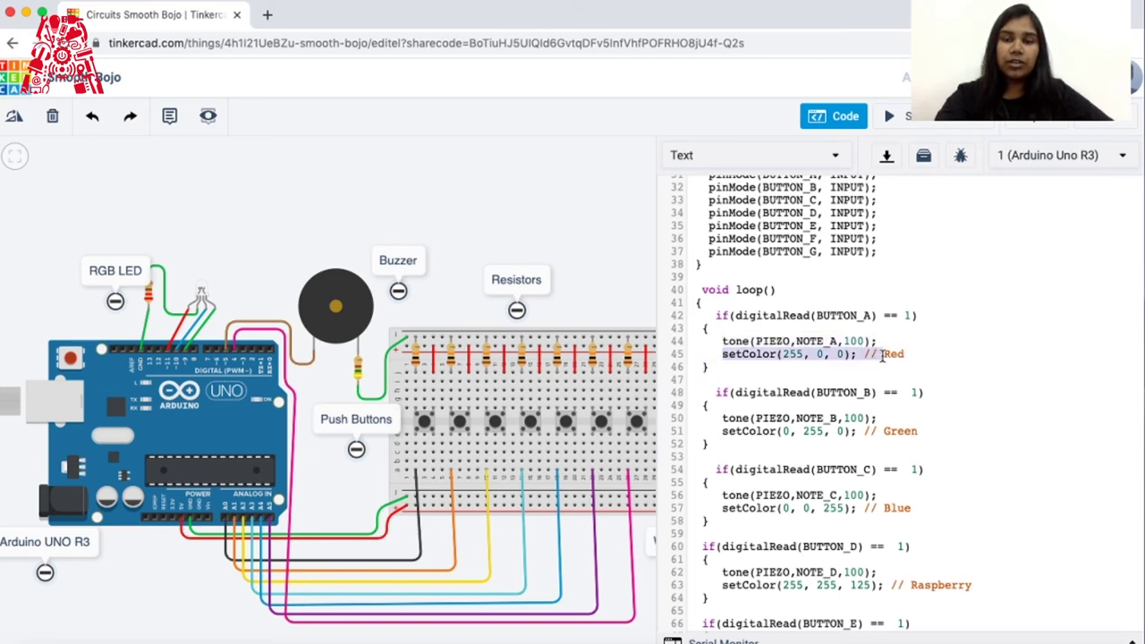
- Relate the first two breadboard pushbuttons to the loop's BUTTON_A block, and check NOTE_A against its definition above
left_click(426, 430)
left_click(458, 422)
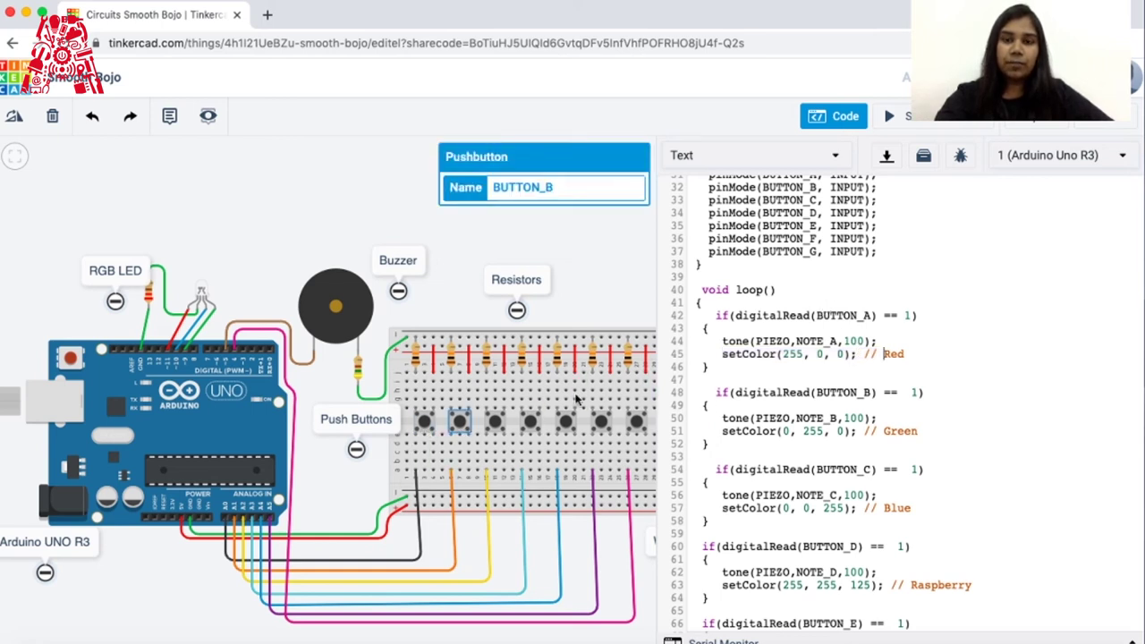
left_click_drag(713, 314, 925, 356)
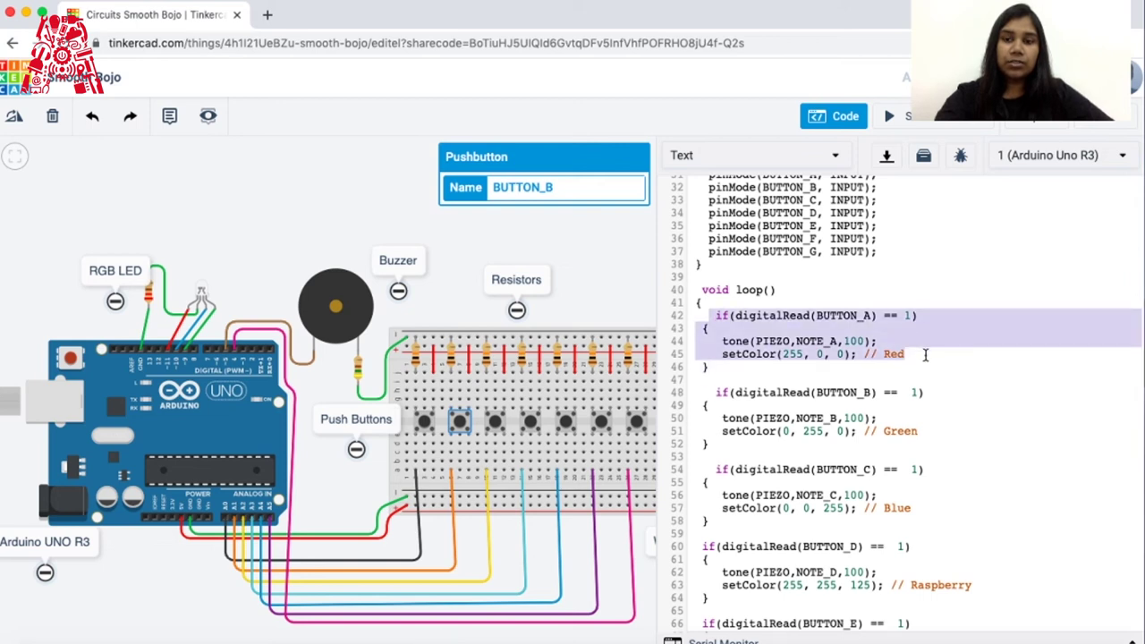
double_click(818, 341)
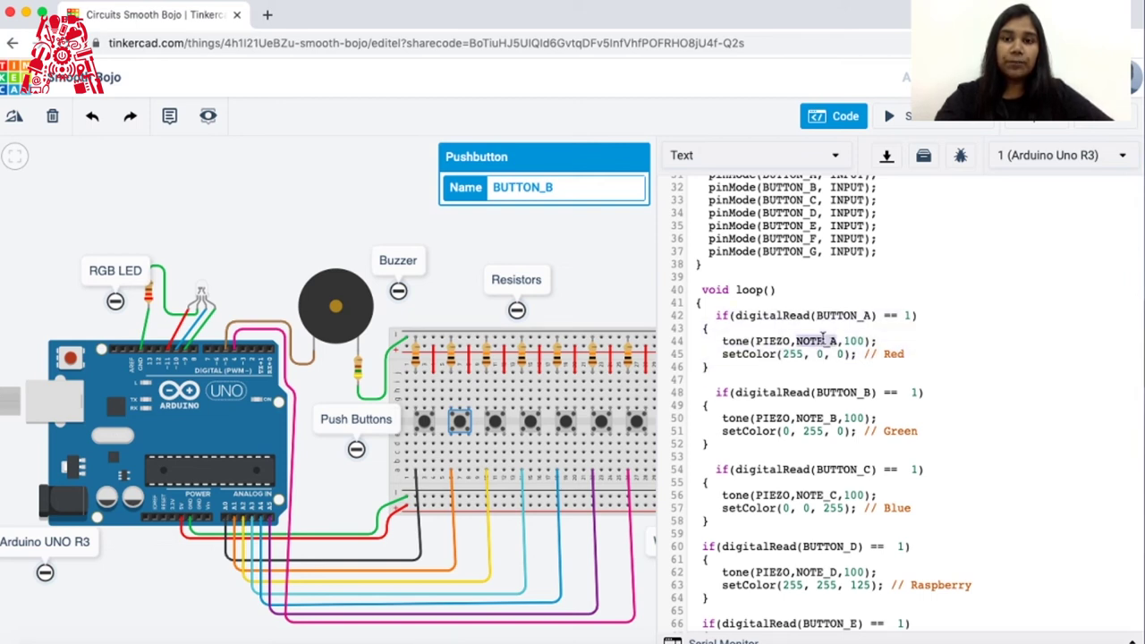
scroll(821, 341, "up", 10)
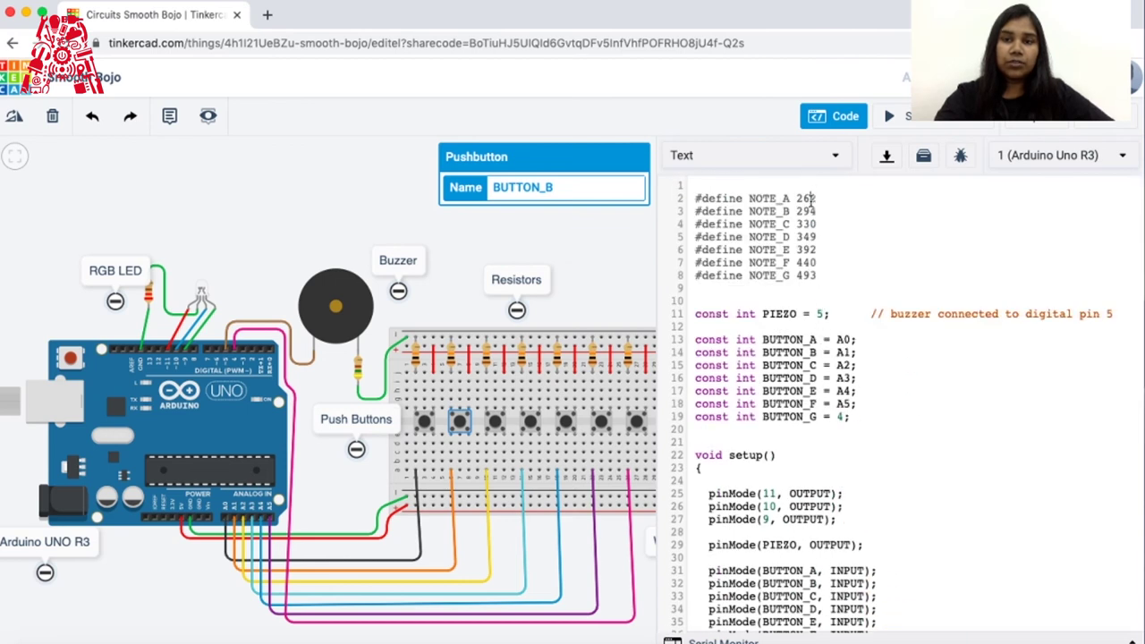
scroll(784, 429, "down", 10)
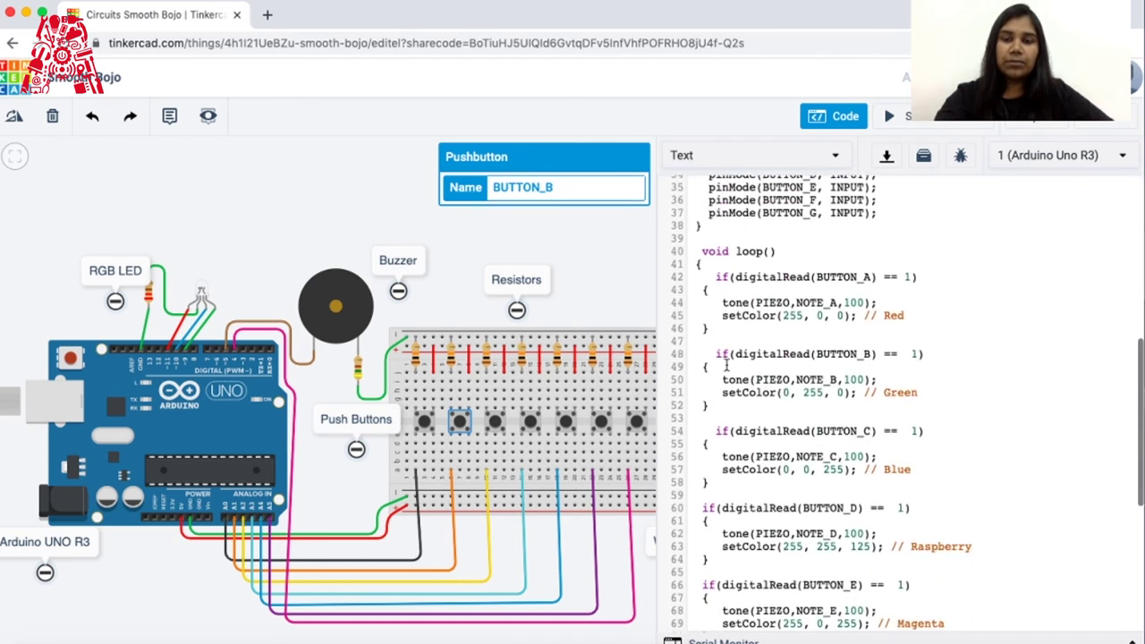
- Examine the BUTTON_B block in the loop and compare its NOTE_B argument with the frequency defined for that note
left_click_drag(713, 350, 842, 401)
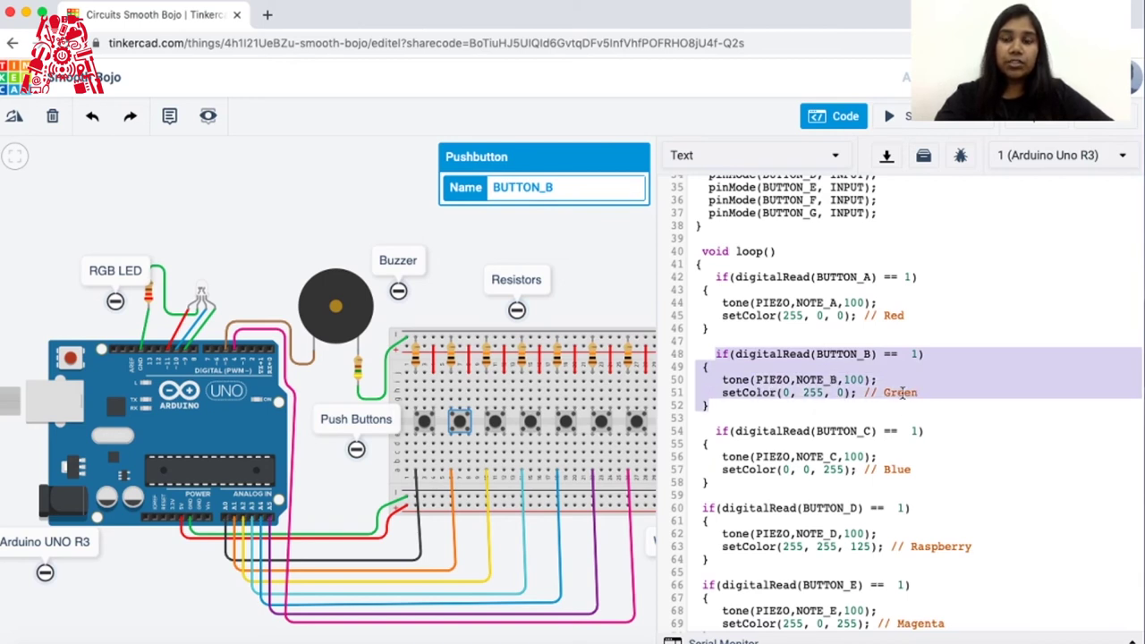
double_click(810, 379)
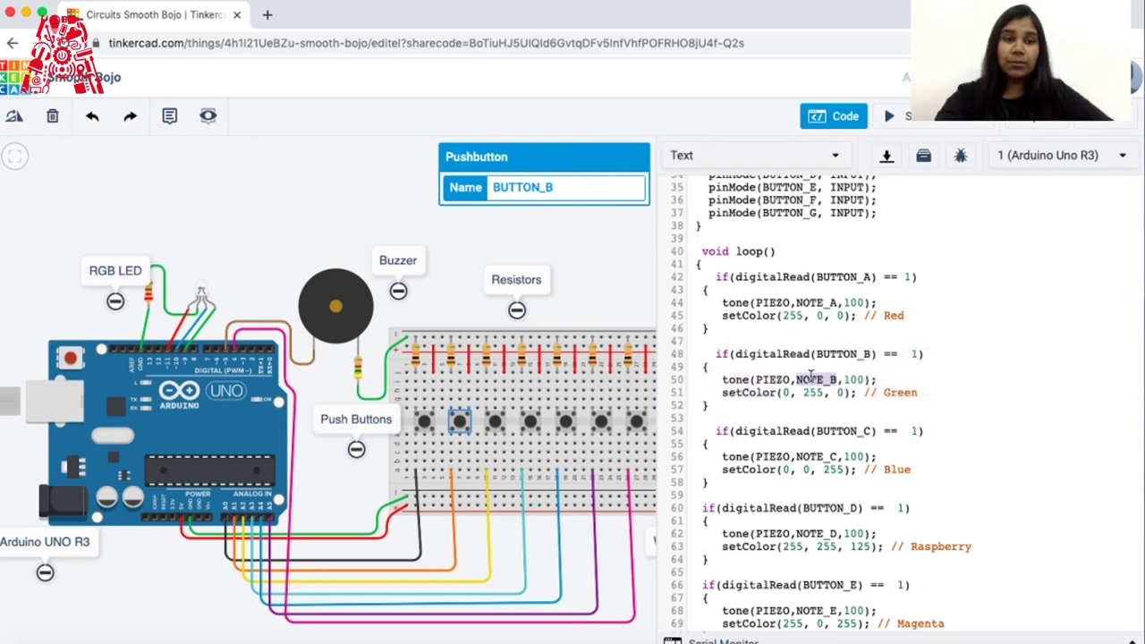
scroll(810, 377, "up", 10)
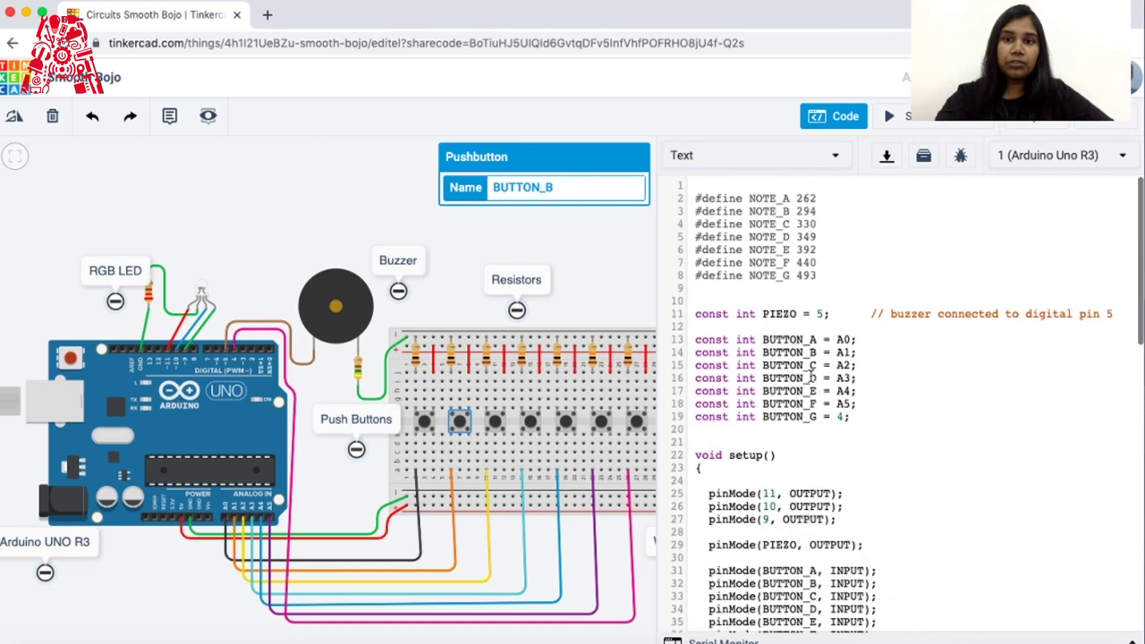
double_click(803, 211)
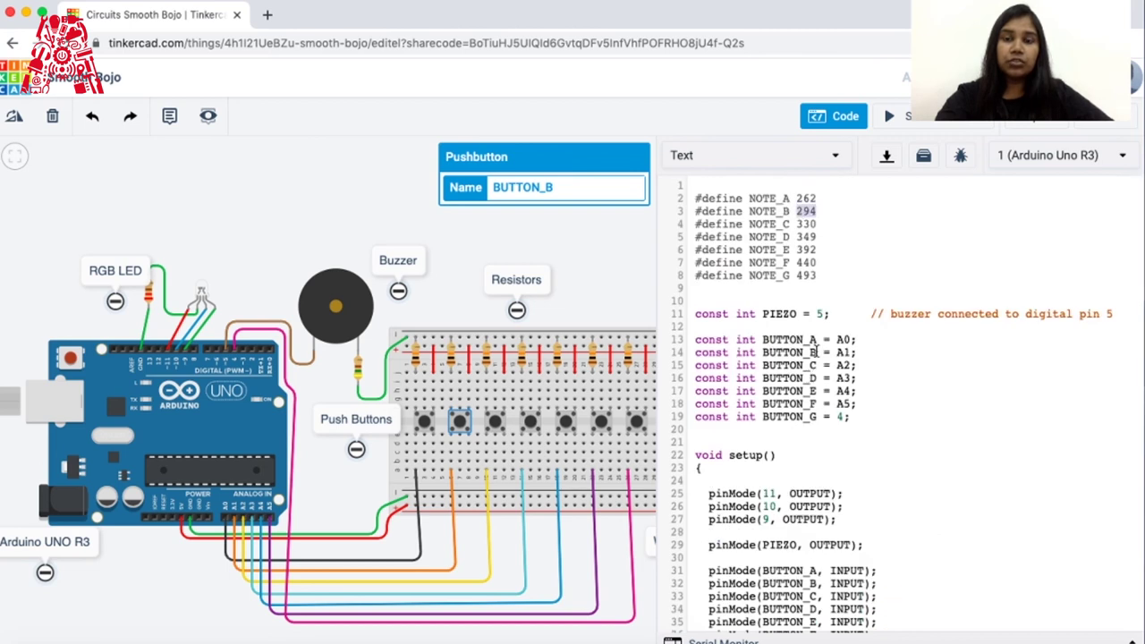
scroll(833, 469, "down", 1)
scroll(832, 470, "down", 9)
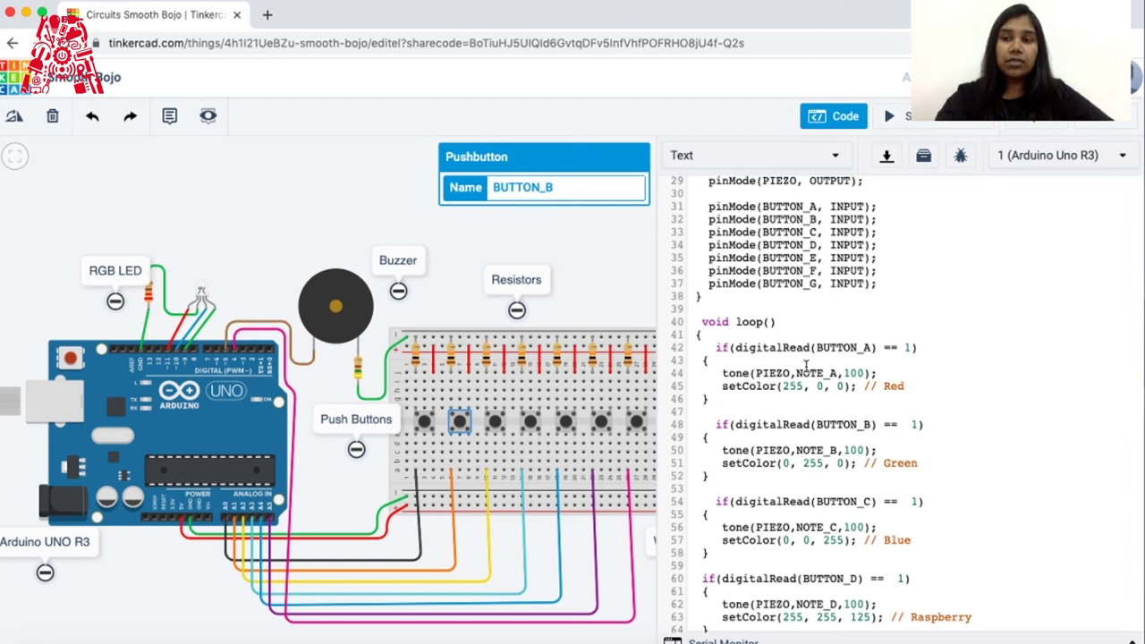
- Examine the syntax of the BUTTON_A if condition: the digitalRead function, its button argument and the comparison with 1
double_click(744, 348)
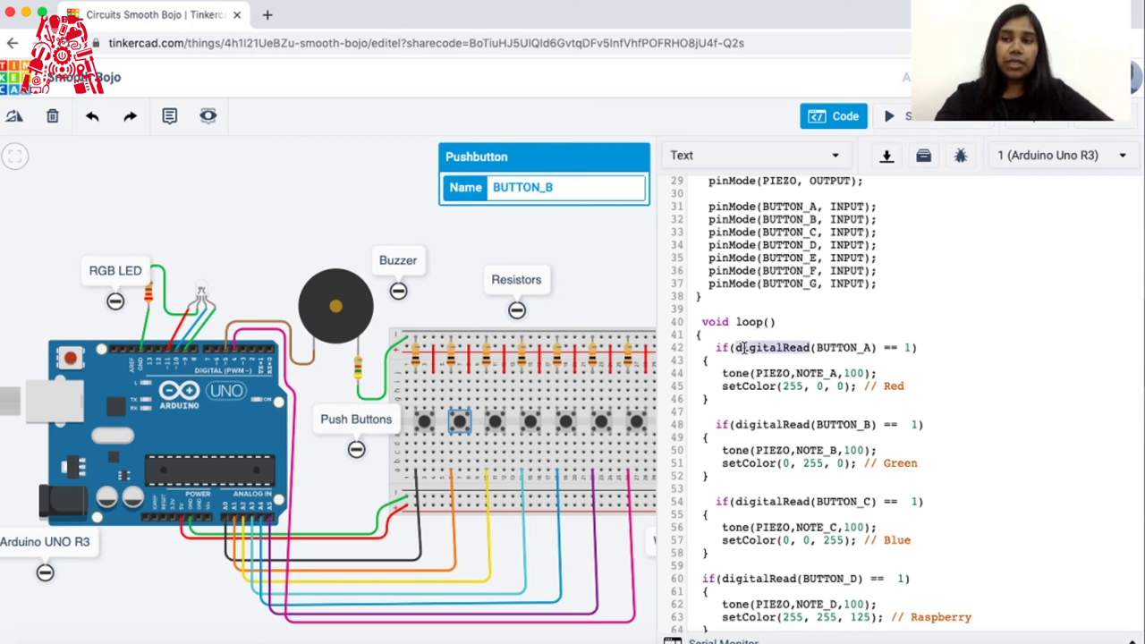
left_click(841, 337)
double_click(842, 347)
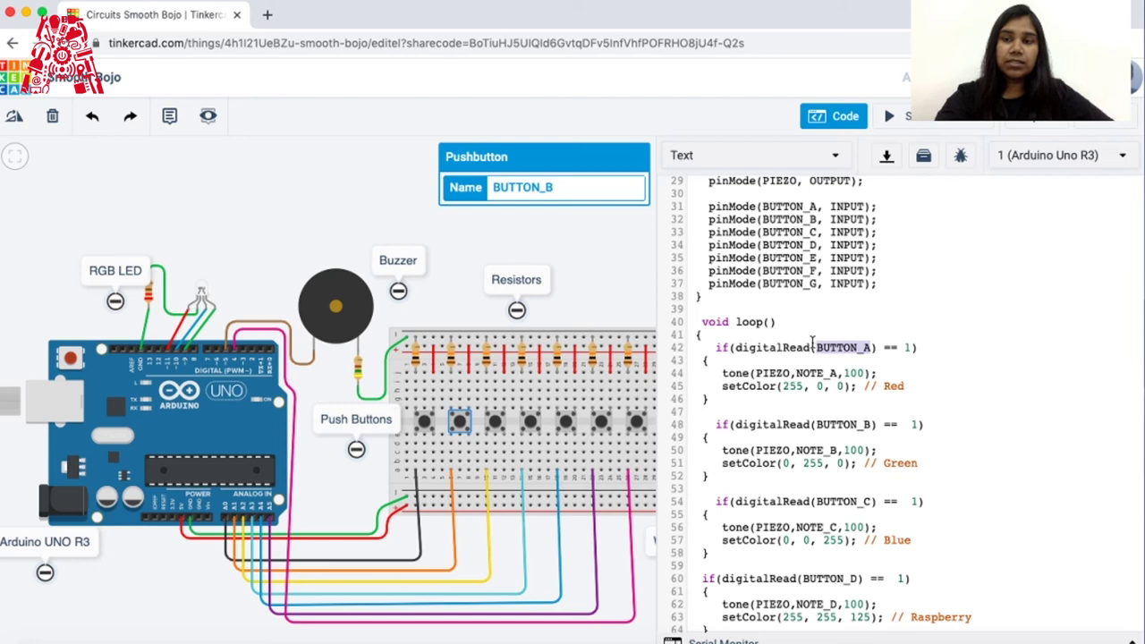
left_click(888, 346)
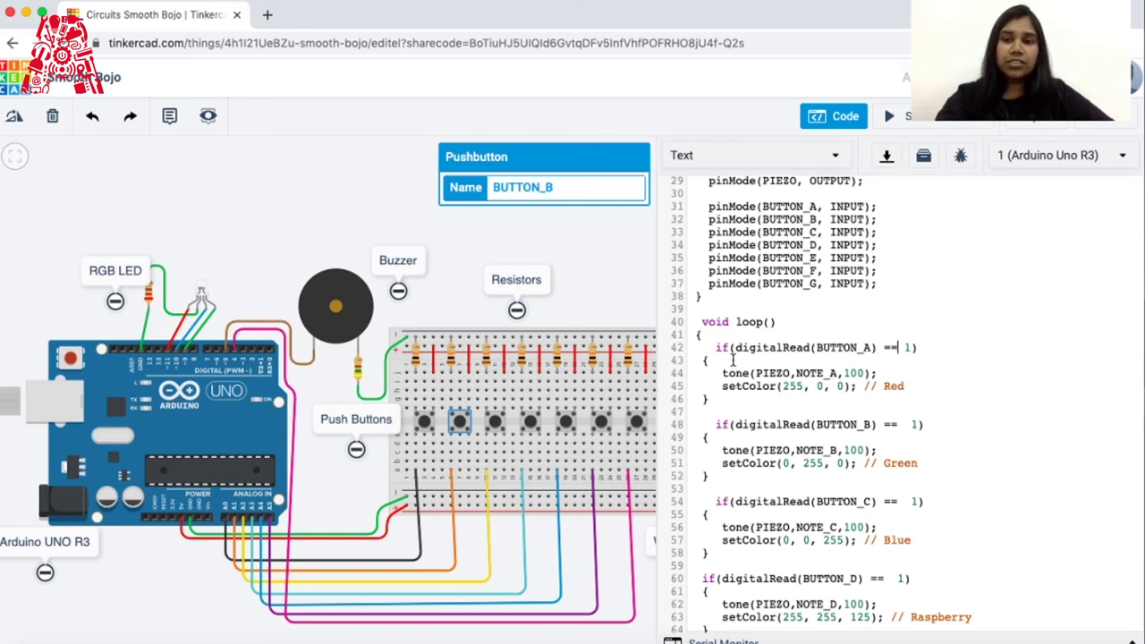
double_click(844, 347)
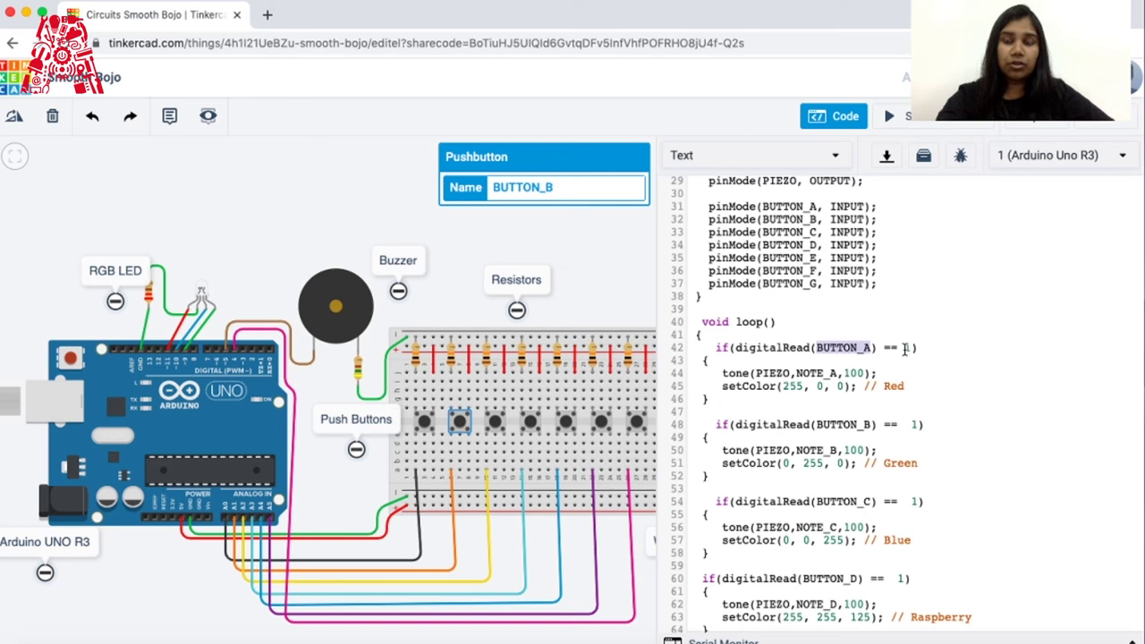
left_click(899, 348)
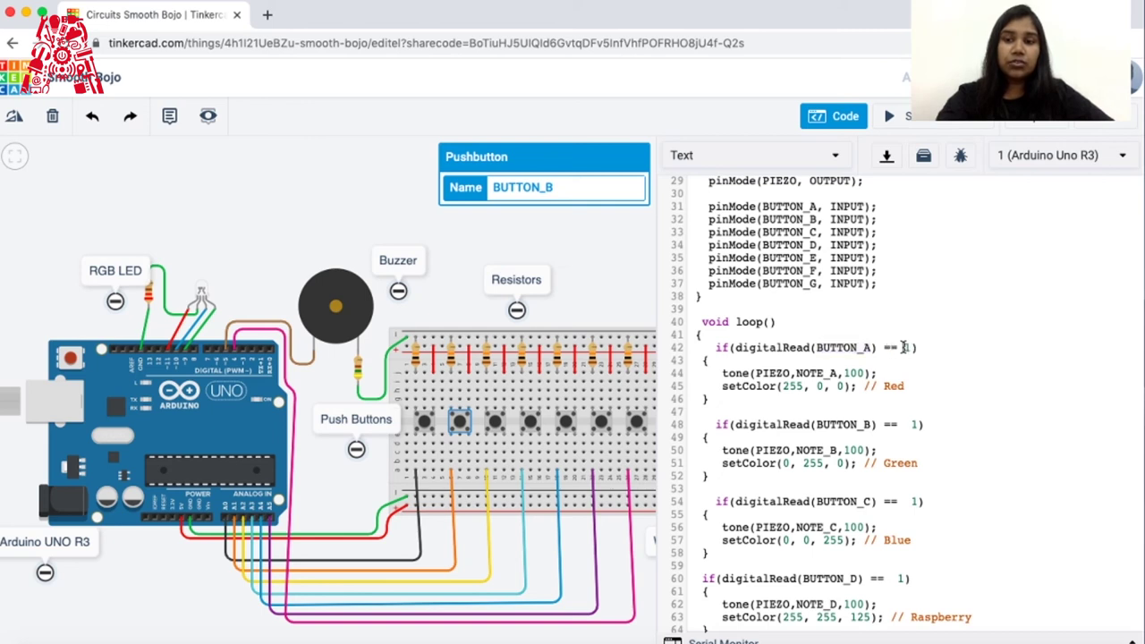
- Revisit the statements inside the BUTTON_A block's braces, focusing on the tone function call and the setColor line
left_click_drag(721, 374, 896, 376)
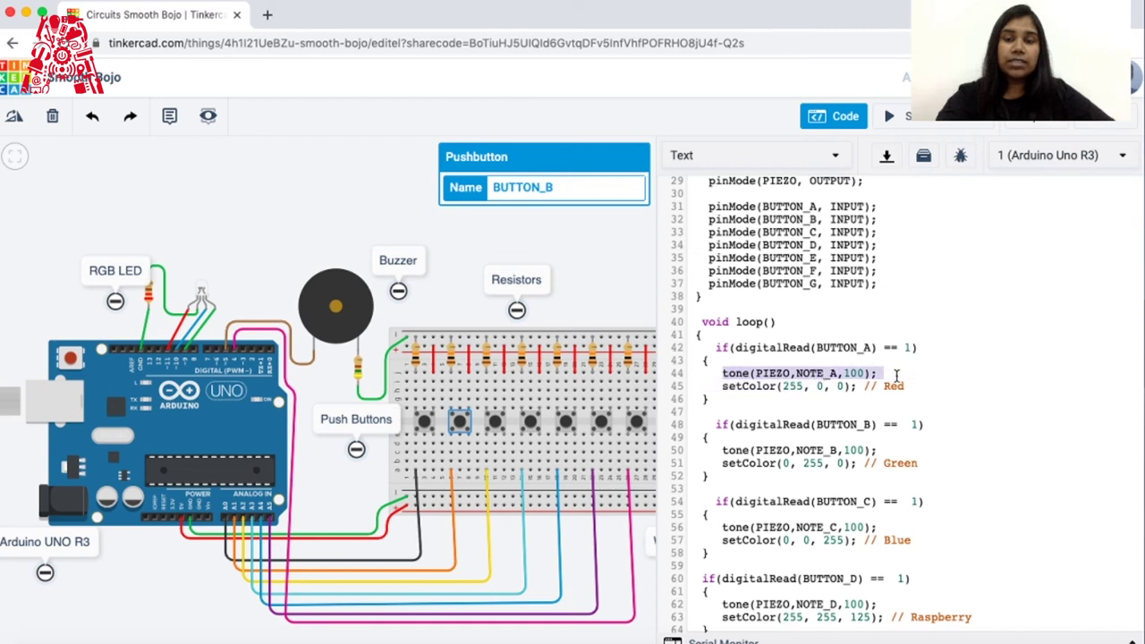
double_click(715, 387)
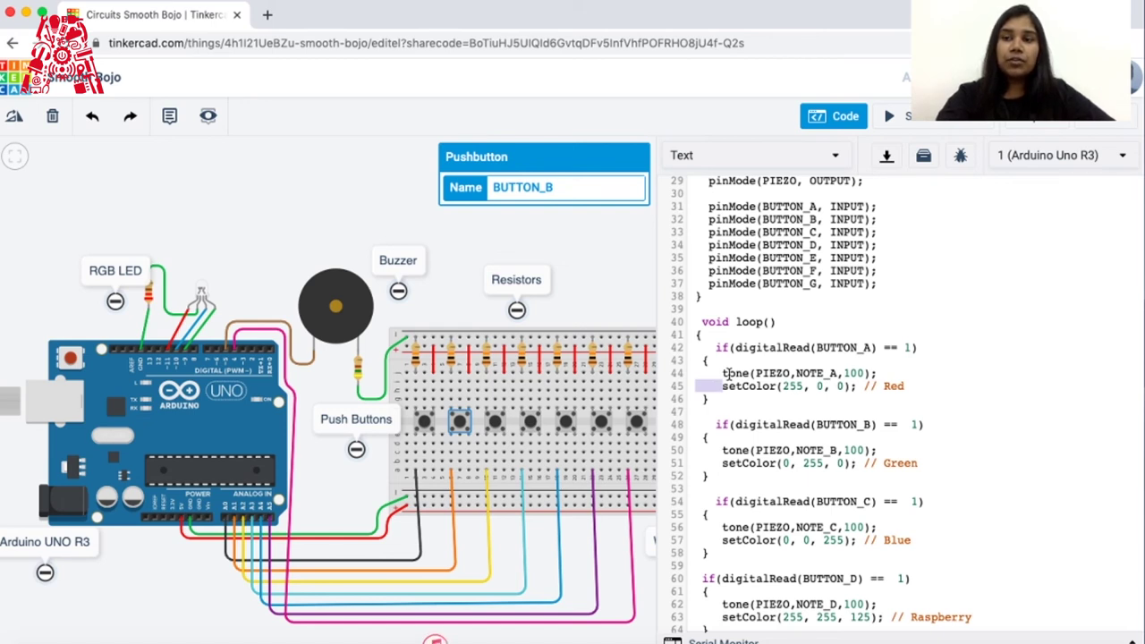
double_click(722, 372)
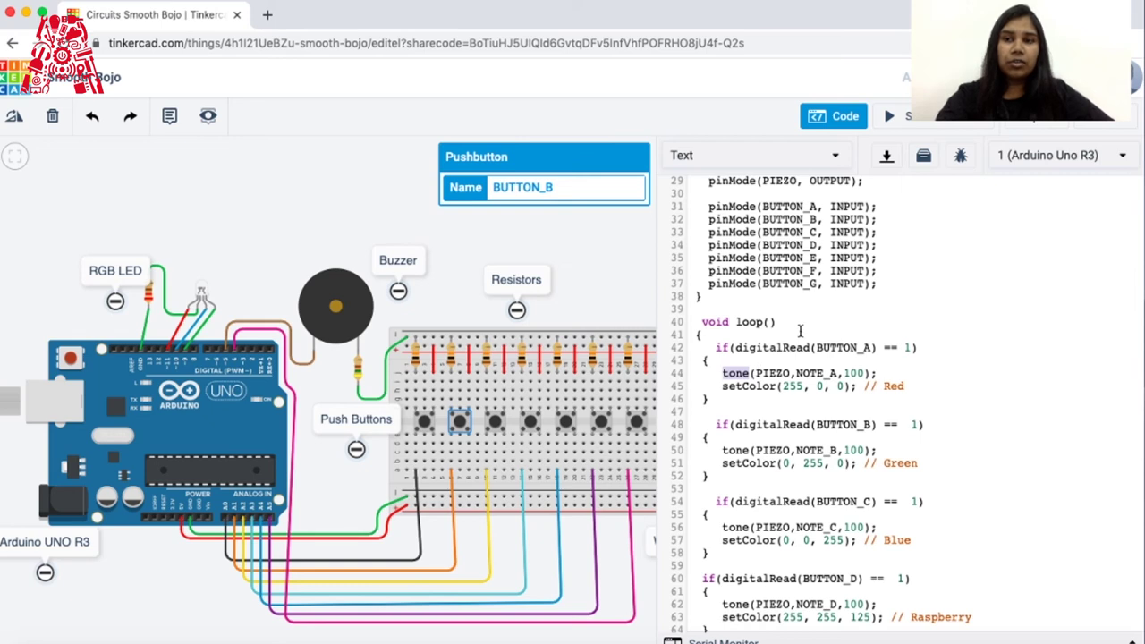
left_click(726, 365)
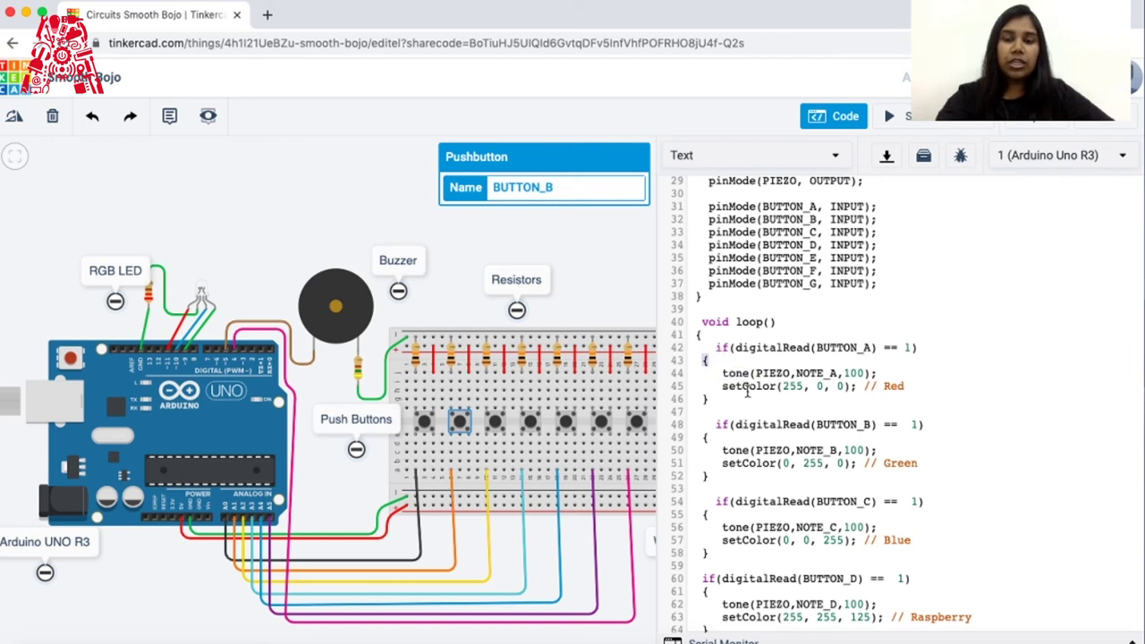
- Inspect the first three pushbuttons on the breadboard one after another to relate them to the loop's button blocks
left_click(423, 422)
left_click(459, 421)
left_click(495, 421)
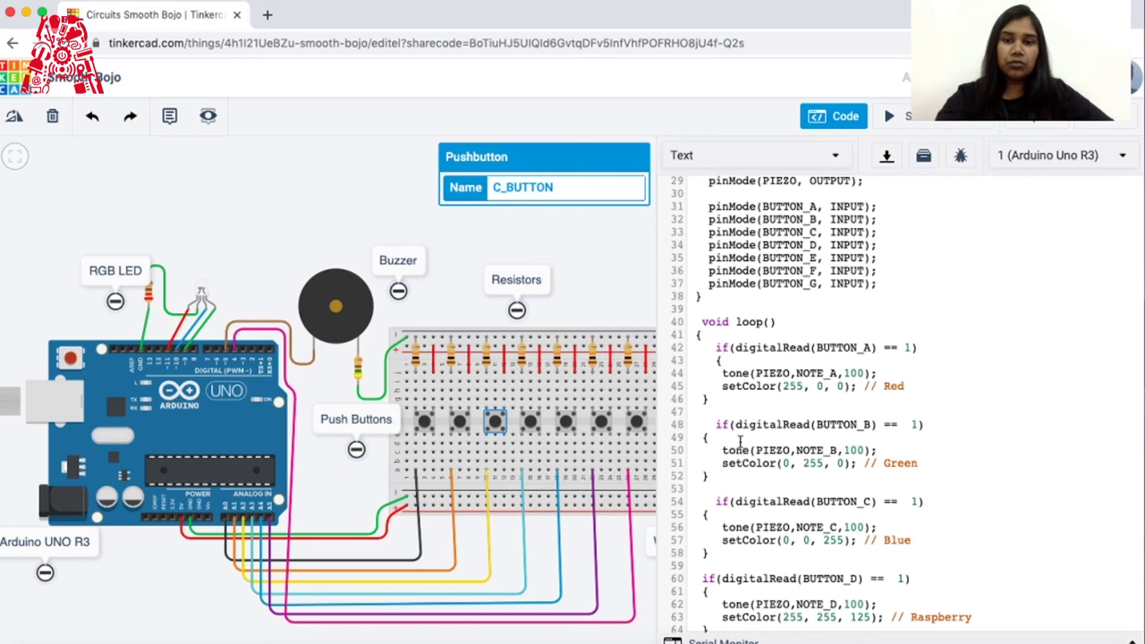
- Examine the tone call in the BUTTON_B block and skim the matching calls in the remaining button blocks
left_click_drag(721, 450, 845, 450)
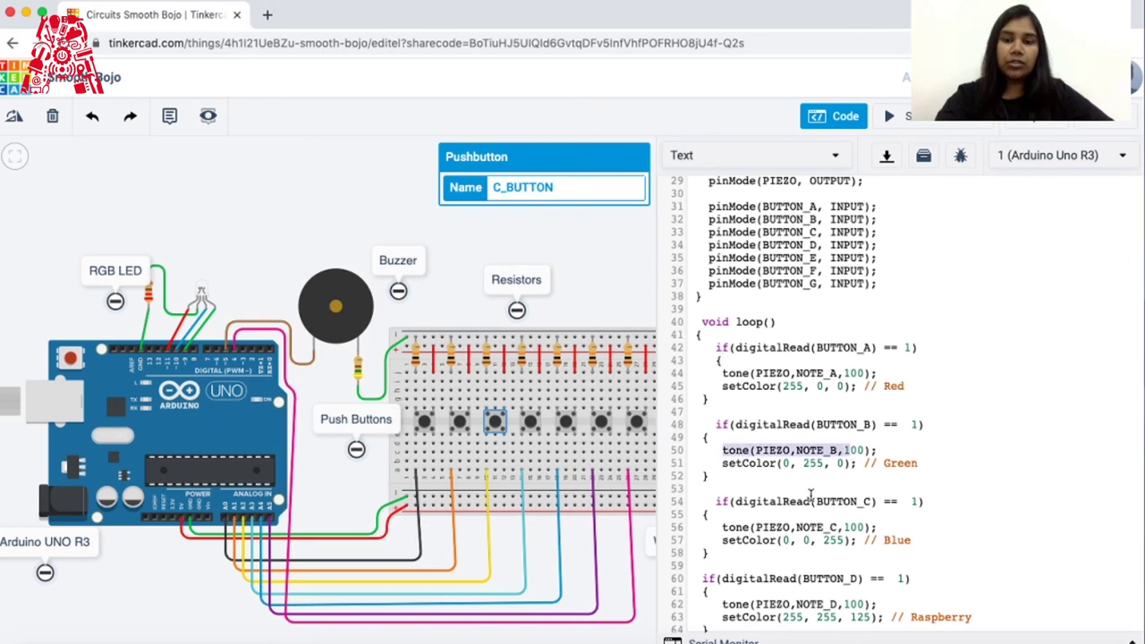
scroll(765, 581, "down", 5)
scroll(765, 582, "up", 3)
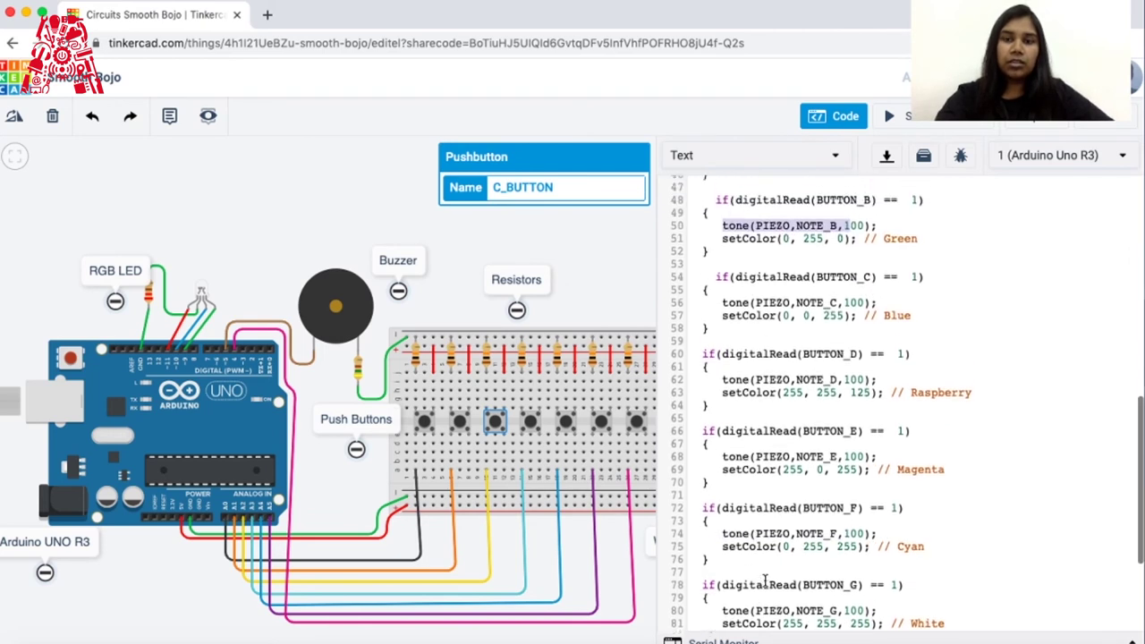
scroll(765, 581, "up", 1)
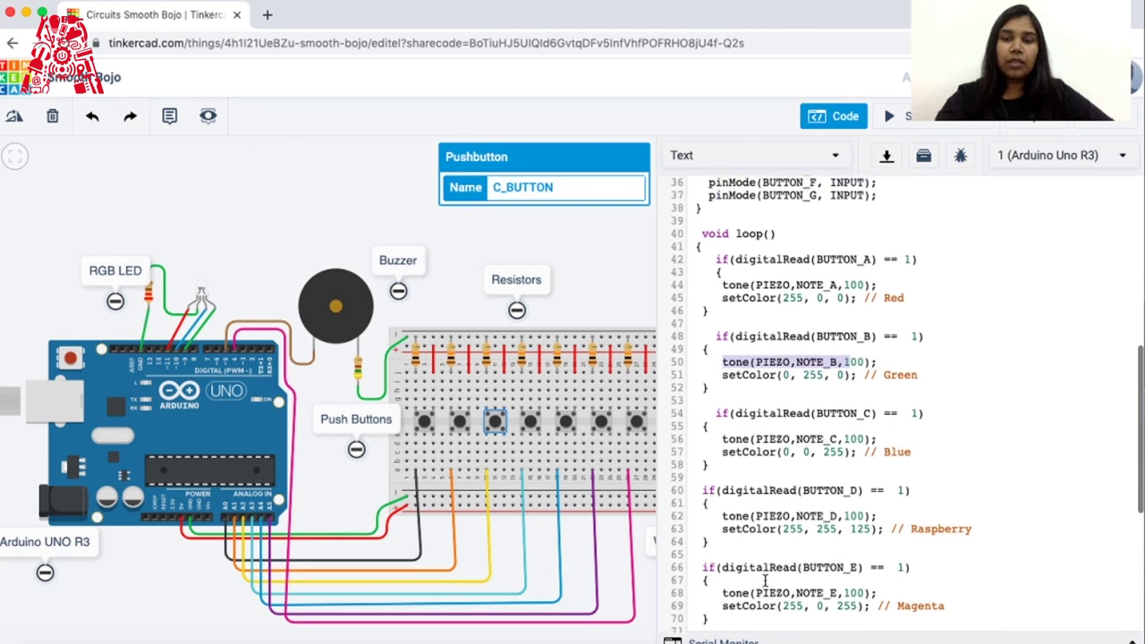
scroll(765, 581, "up", 2)
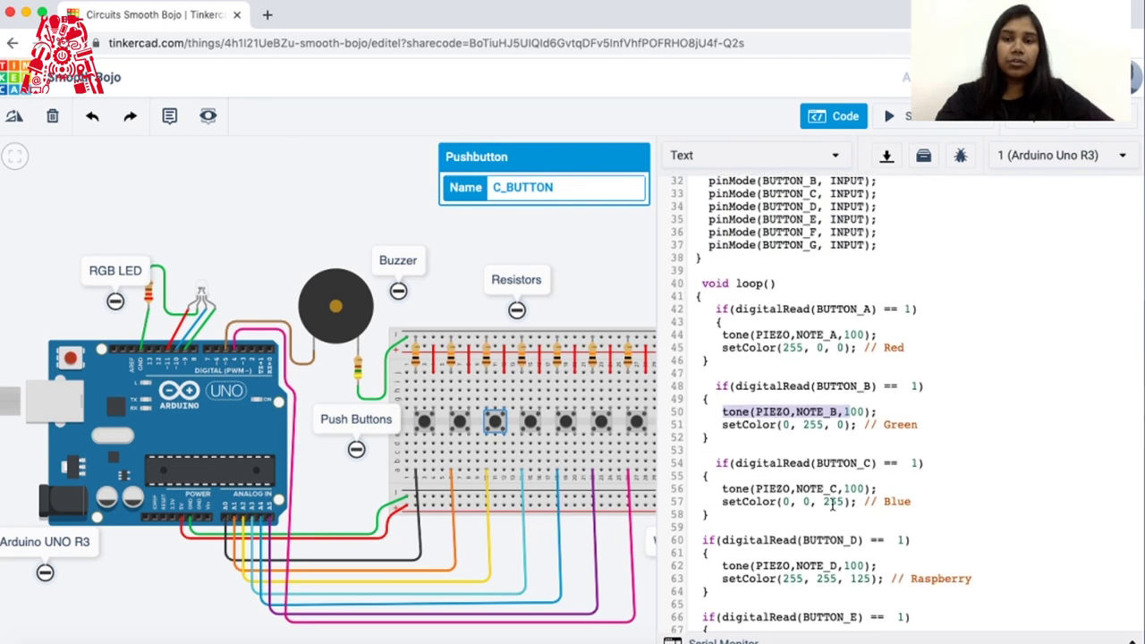
- Compare the three tone arguments (buzzer pin, note and duration) between the BUTTON_A and BUTTON_B blocks
double_click(775, 335)
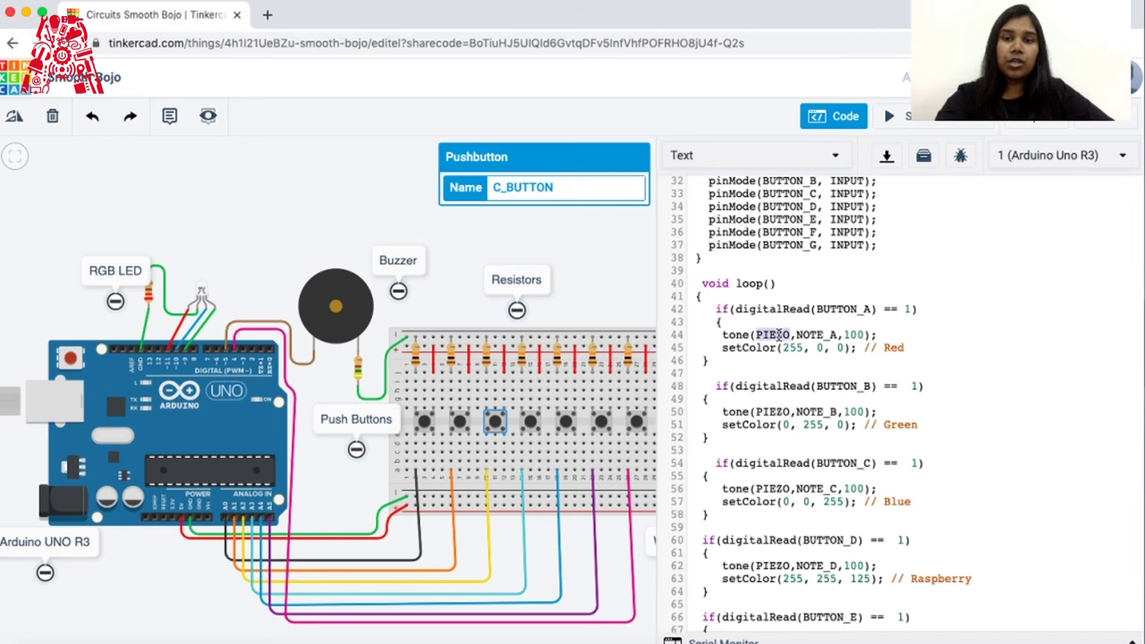
double_click(814, 335)
double_click(853, 334)
double_click(773, 412)
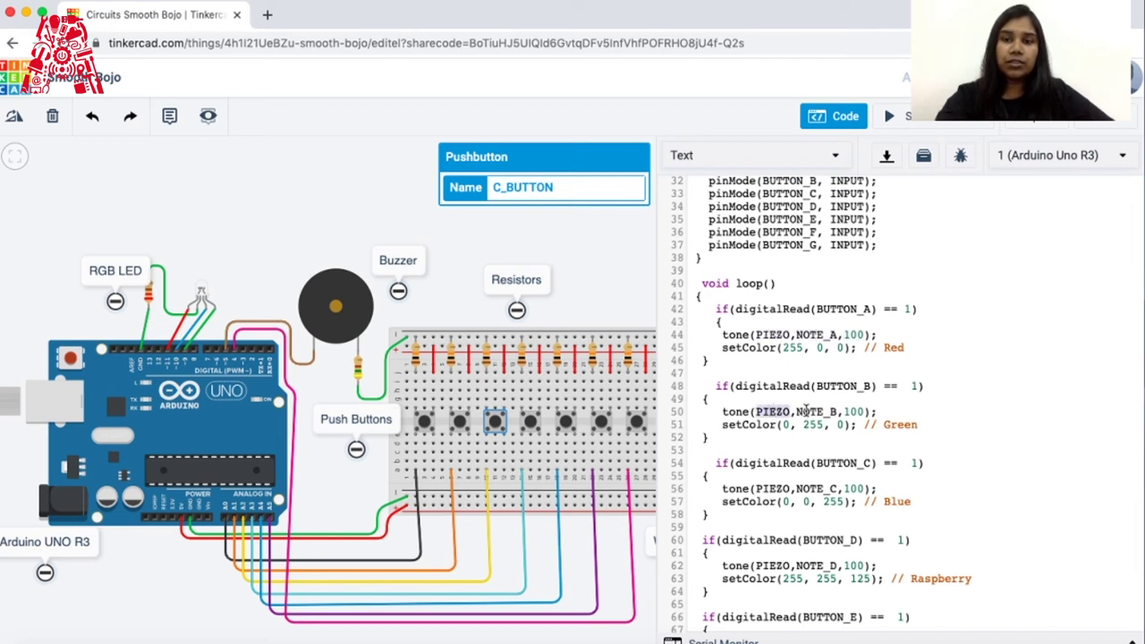
double_click(807, 411)
double_click(854, 411)
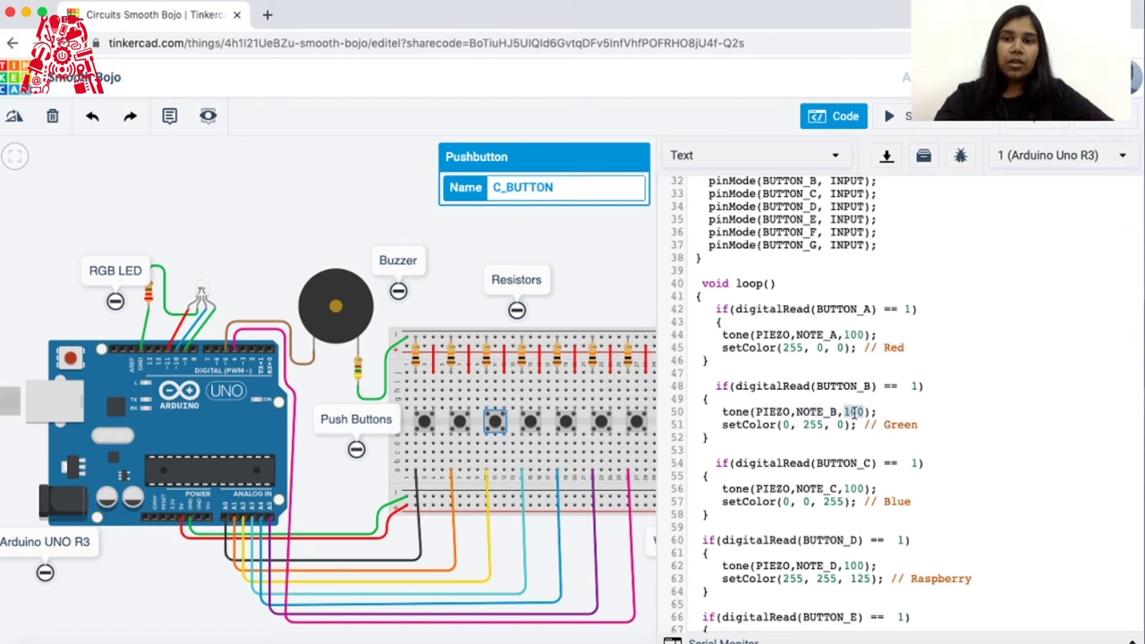
- Trace the PIEZO argument of the BUTTON_A tone call back to its constant declaration and pin number
double_click(770, 334)
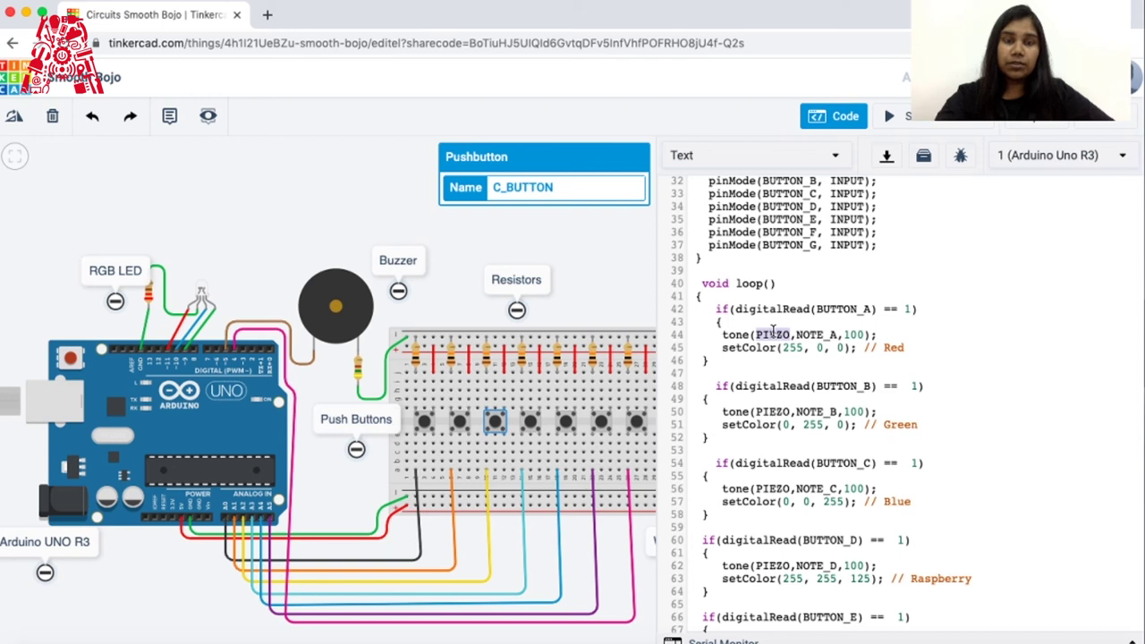
left_click(771, 331)
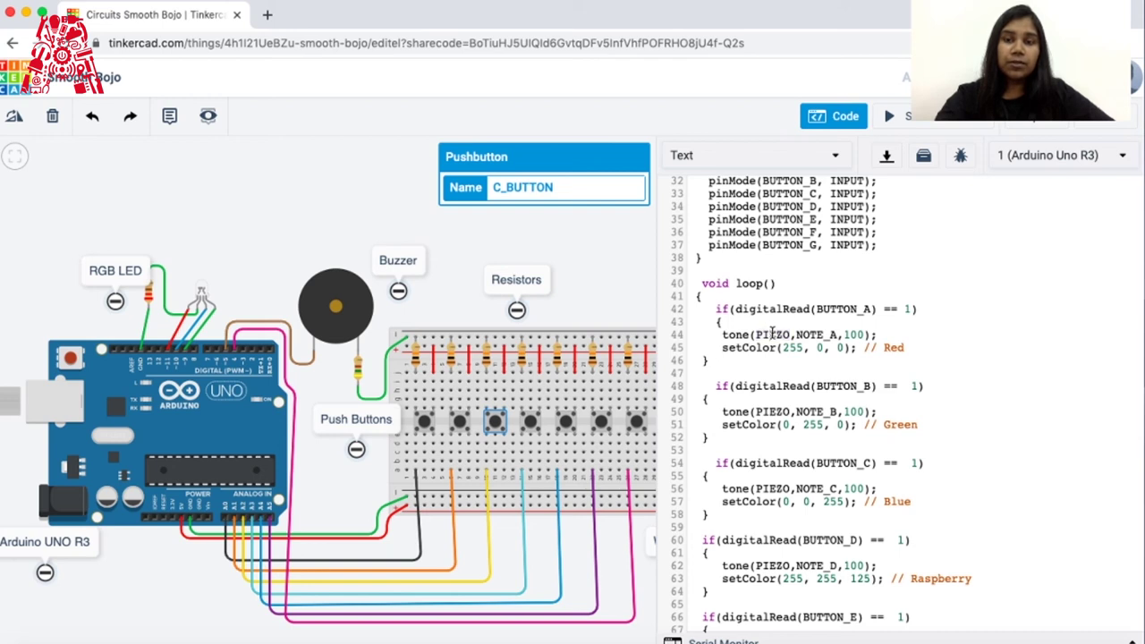
scroll(771, 331, "up", 5)
scroll(771, 332, "up", 4)
double_click(778, 286)
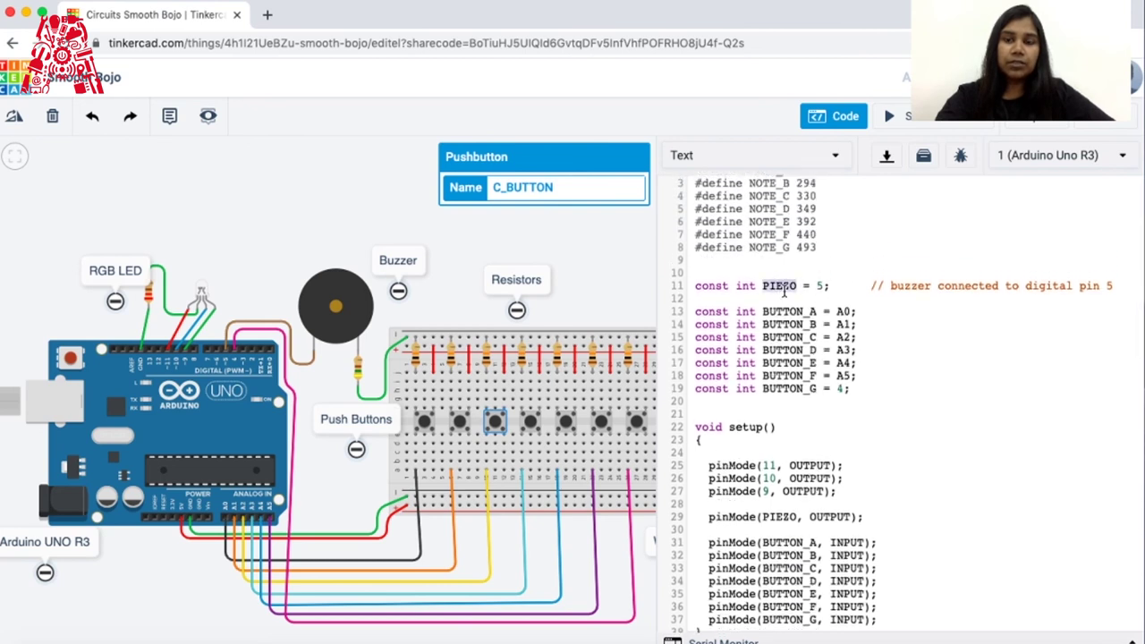
double_click(820, 286)
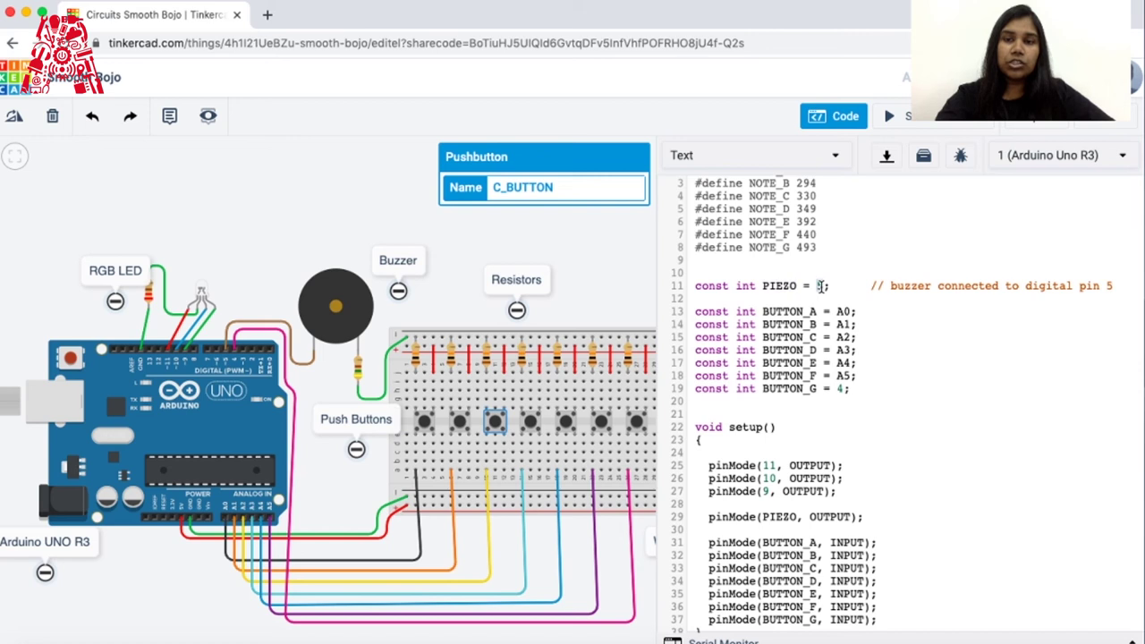
double_click(778, 285)
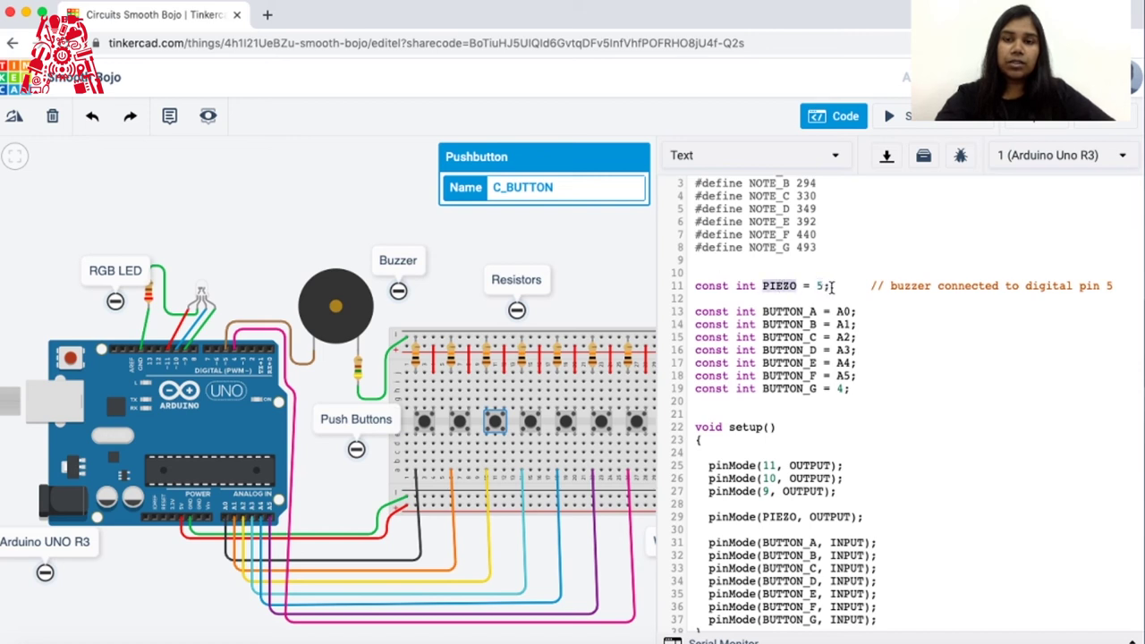
double_click(818, 285)
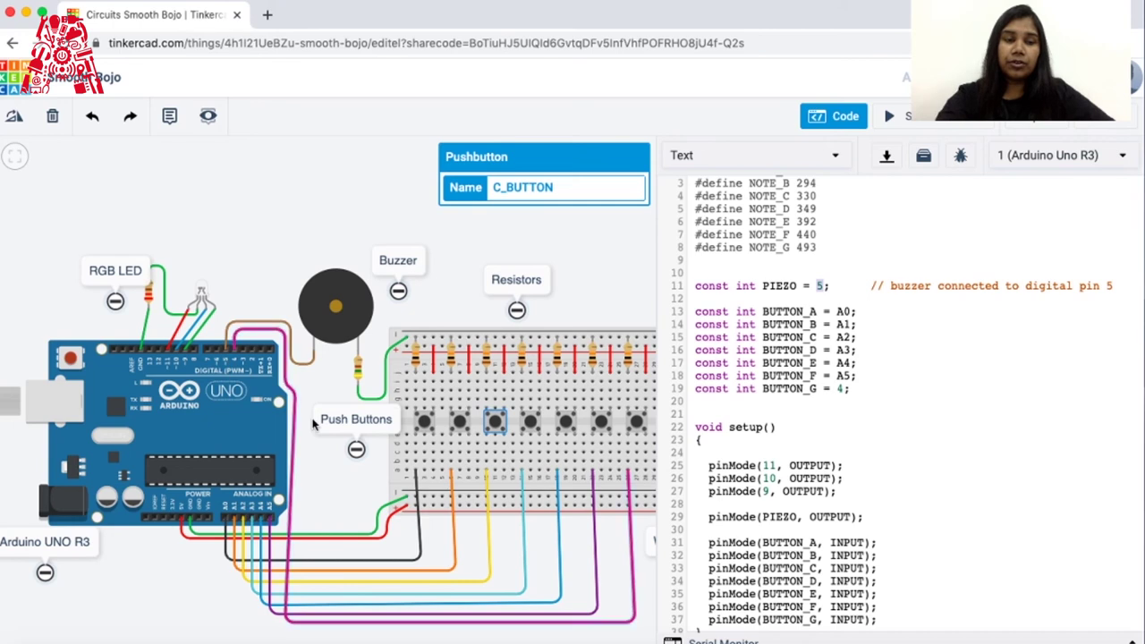
- Trace the NOTE_A argument of the tone call to the note frequency definitions and relate it to the BUTTON_A condition
scroll(771, 370, "down", 3)
scroll(768, 369, "down", 7)
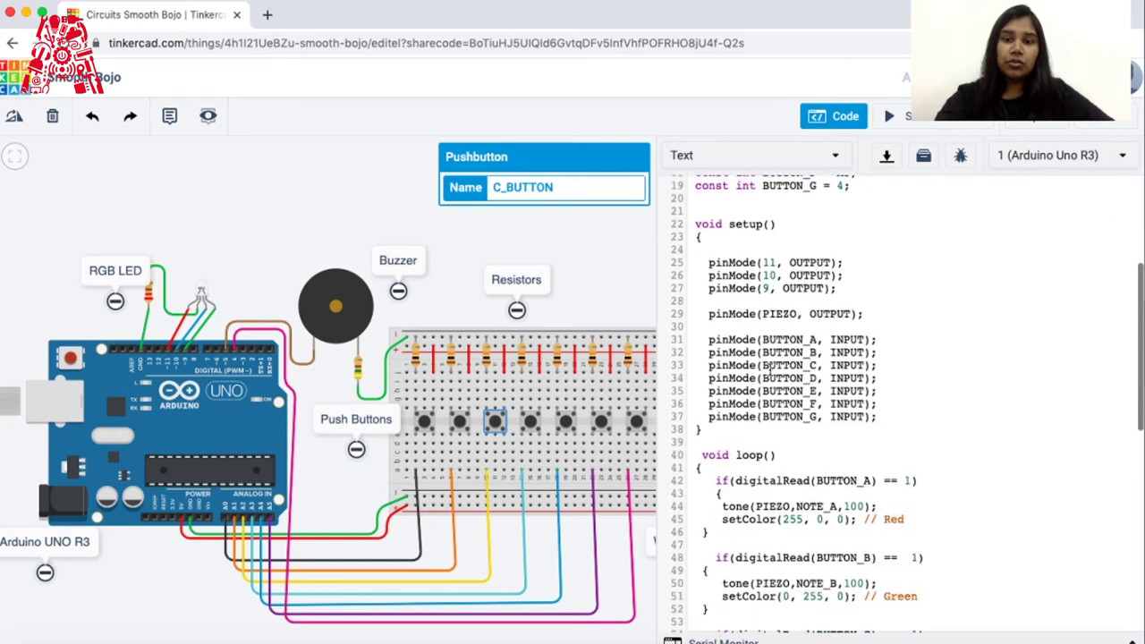
double_click(780, 330)
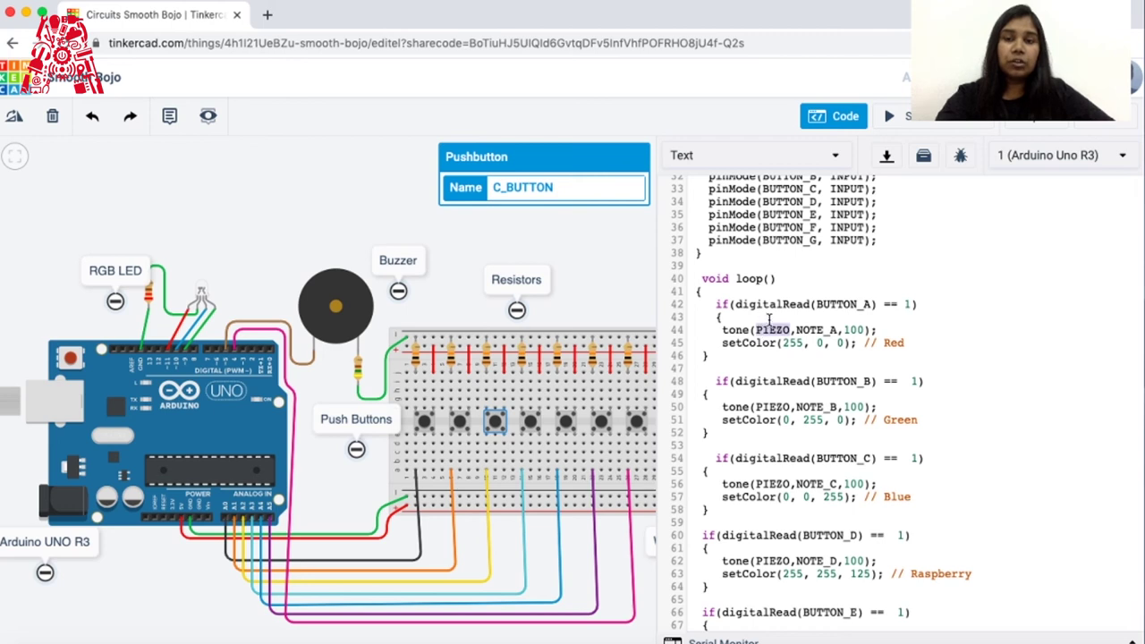
double_click(817, 330)
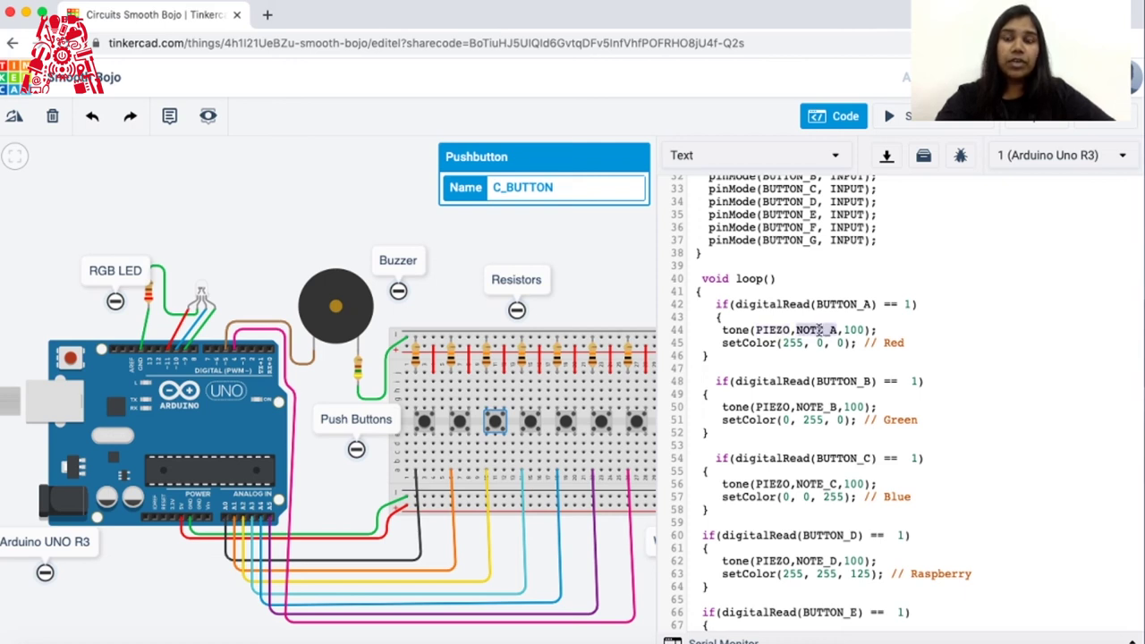
scroll(809, 300, "up", 10)
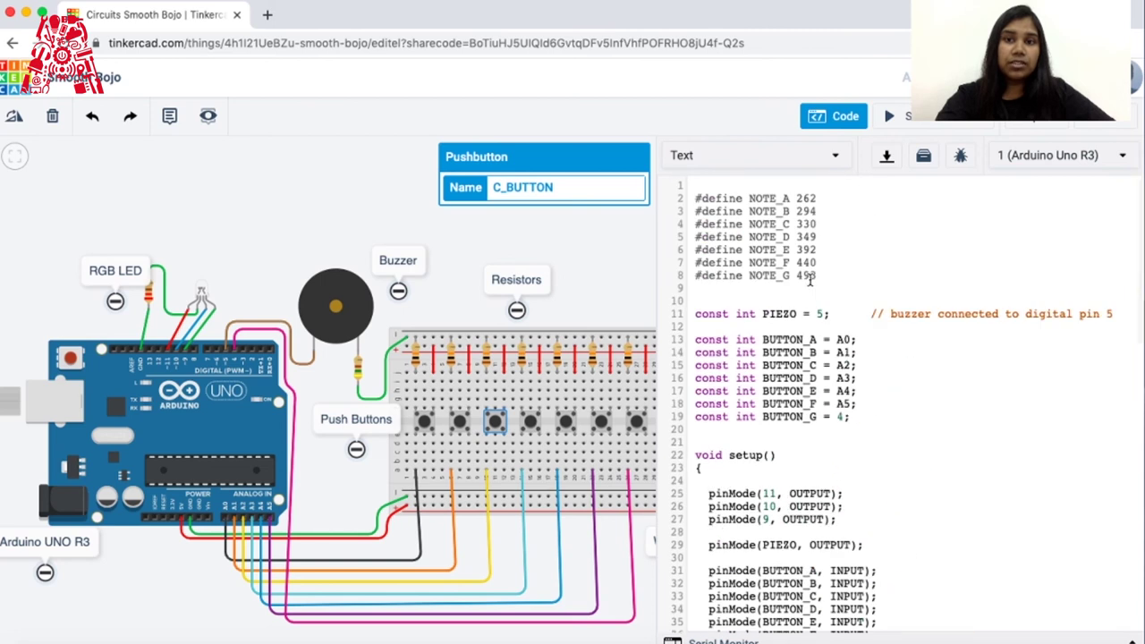
left_click_drag(809, 280, 715, 195)
scroll(773, 338, "down", 2)
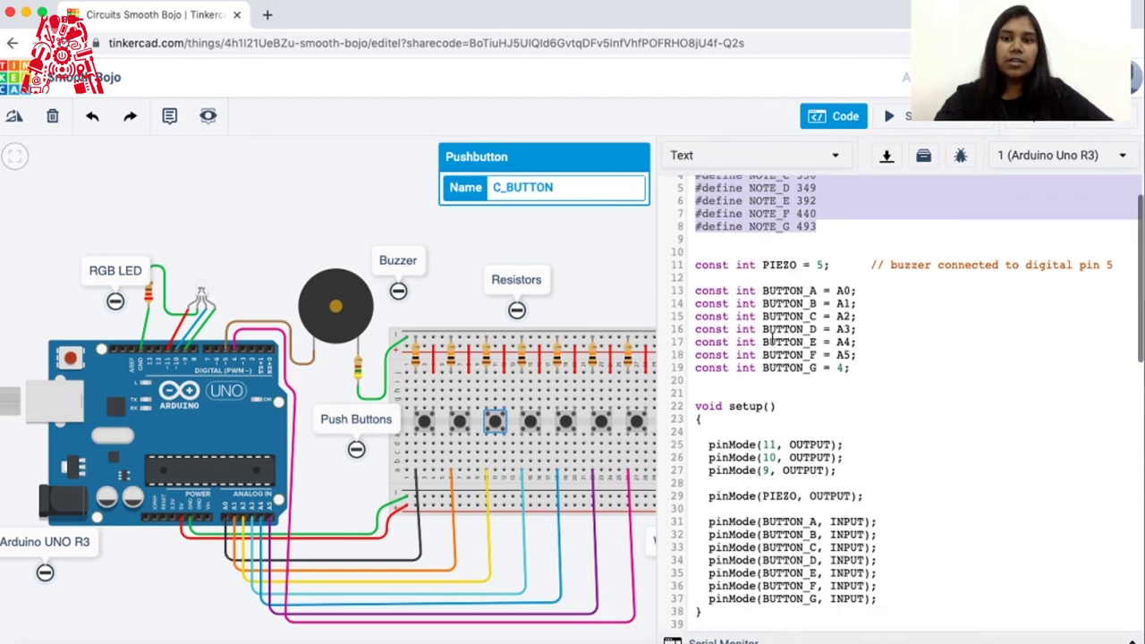
scroll(773, 338, "down", 5)
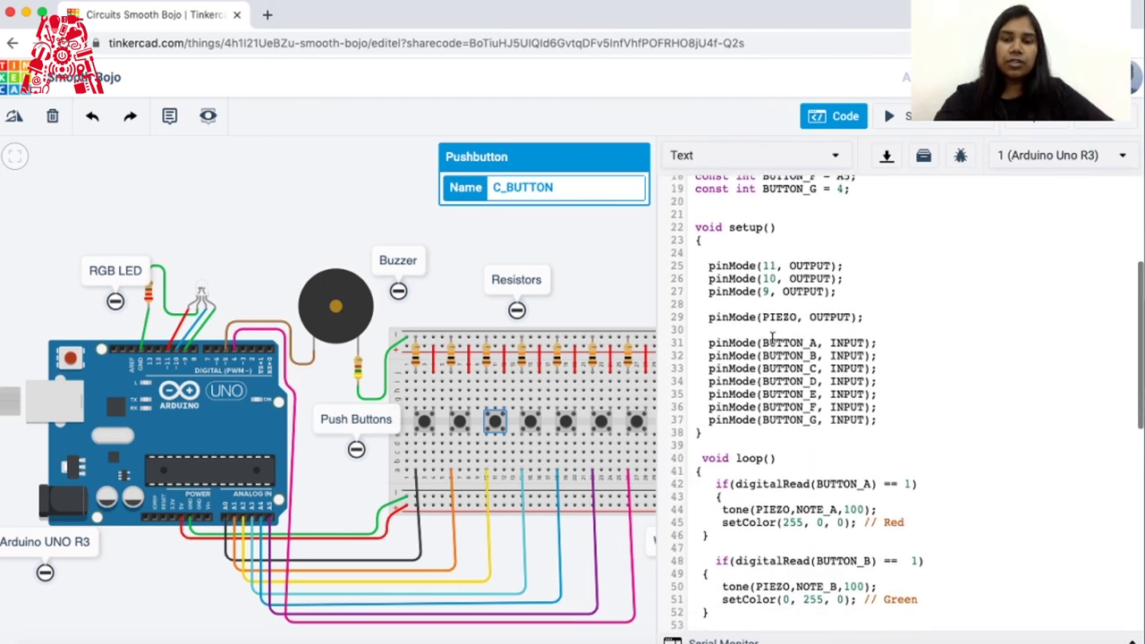
double_click(843, 483)
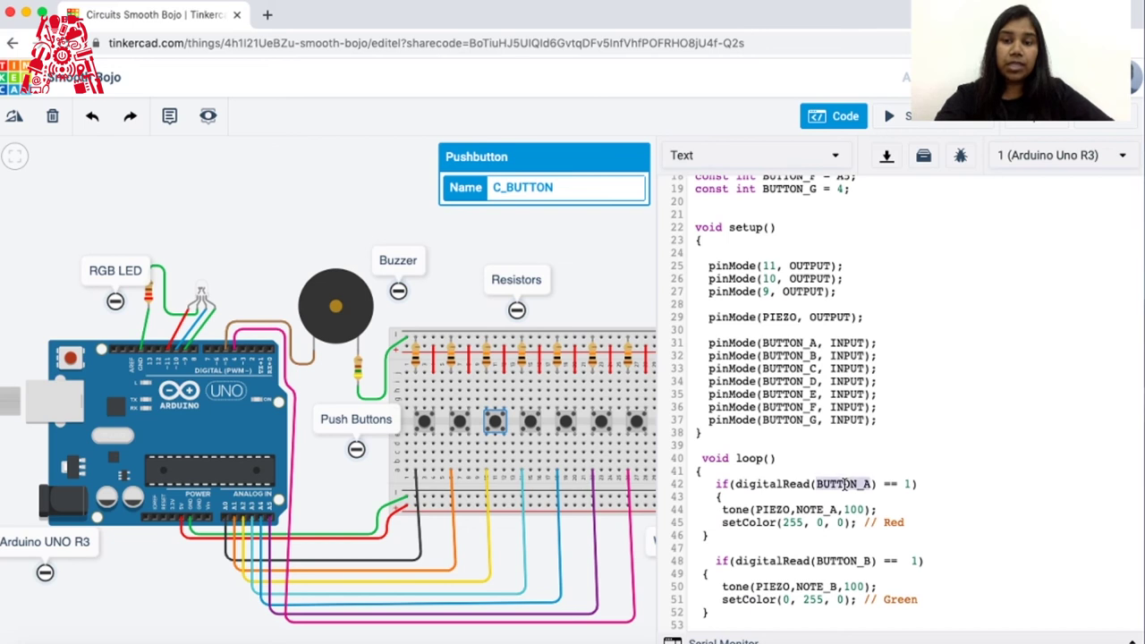
double_click(814, 510)
- Examine the duration argument at the end of the BUTTON_A block's tone call
scroll(814, 531, "down", 3)
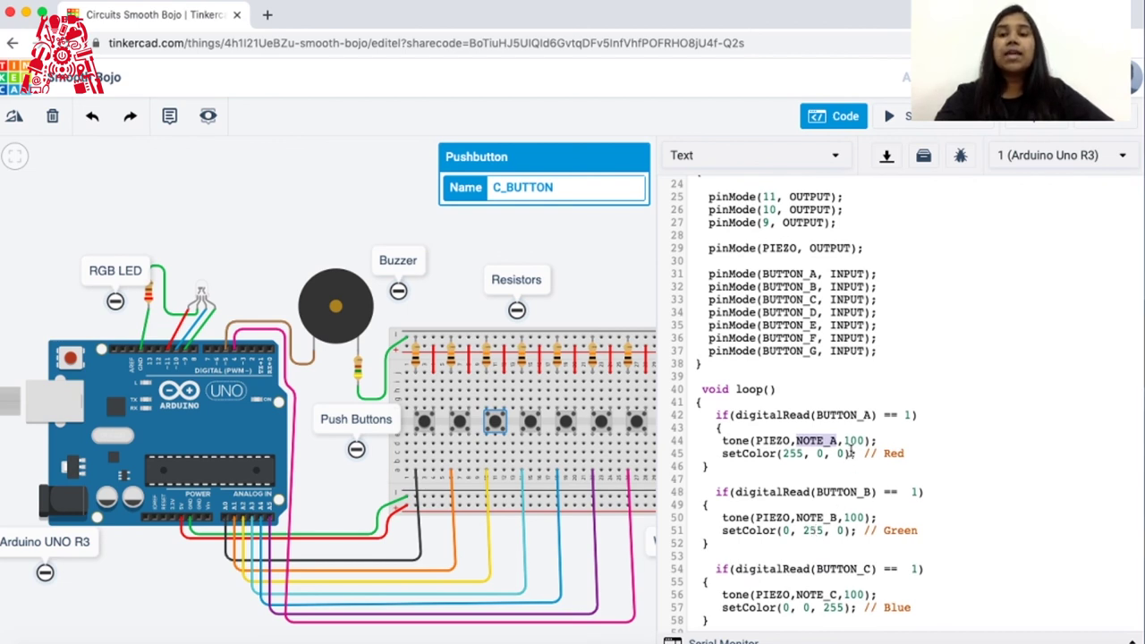
left_click(852, 442)
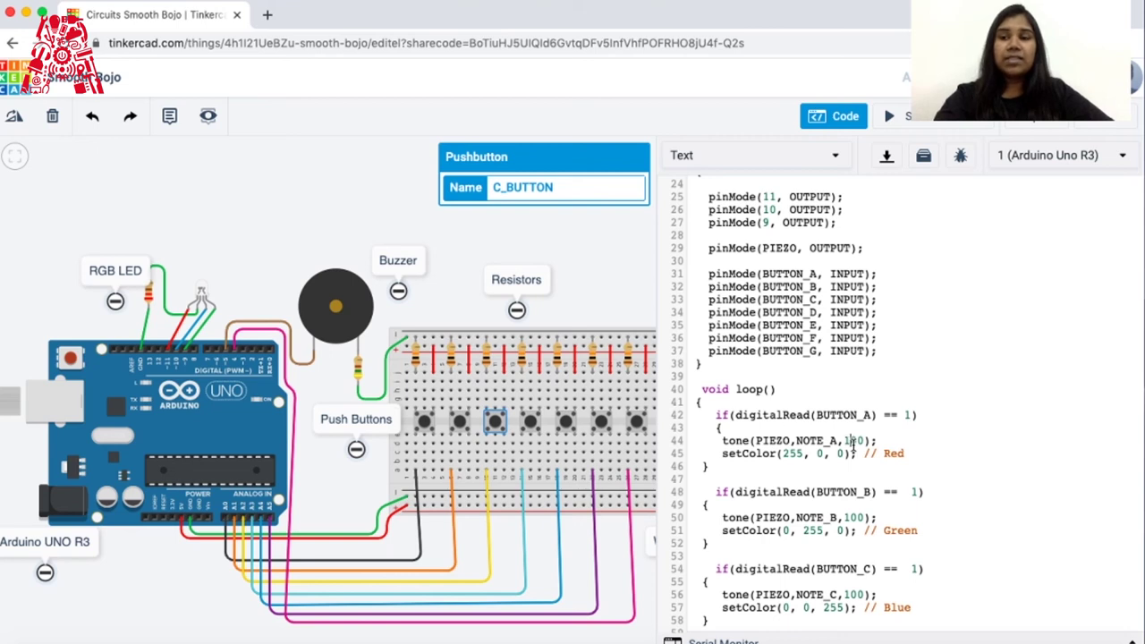
double_click(852, 441)
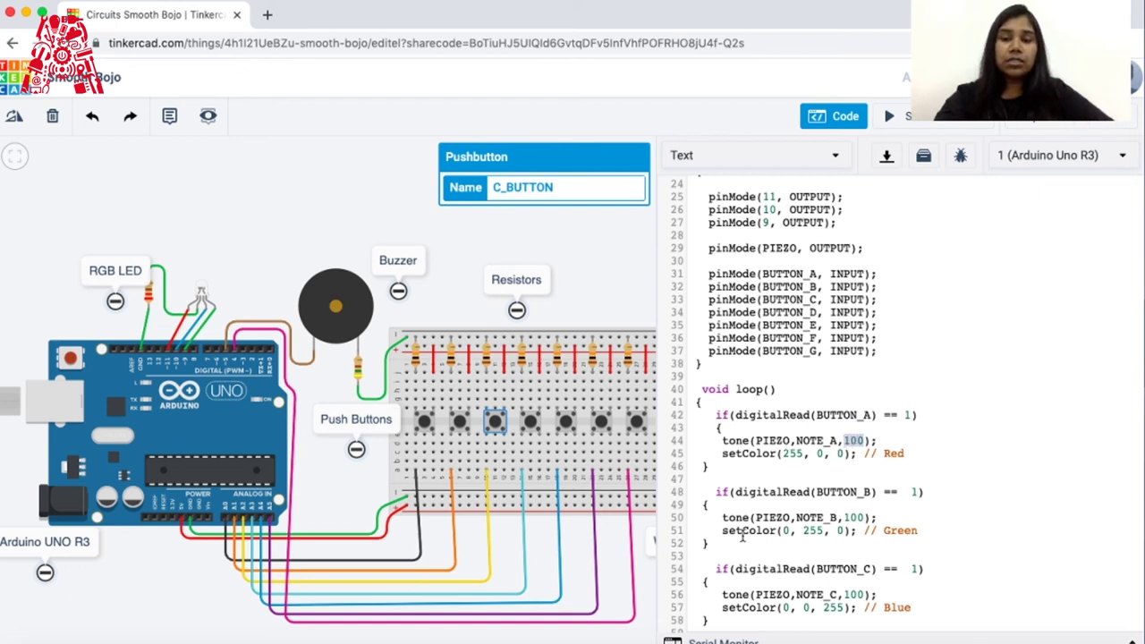
- Review the BUTTON_B block's tone call argument by argument: PIEZO, NOTE_B and the duration
scroll(741, 536, "down", 2)
left_click(720, 468)
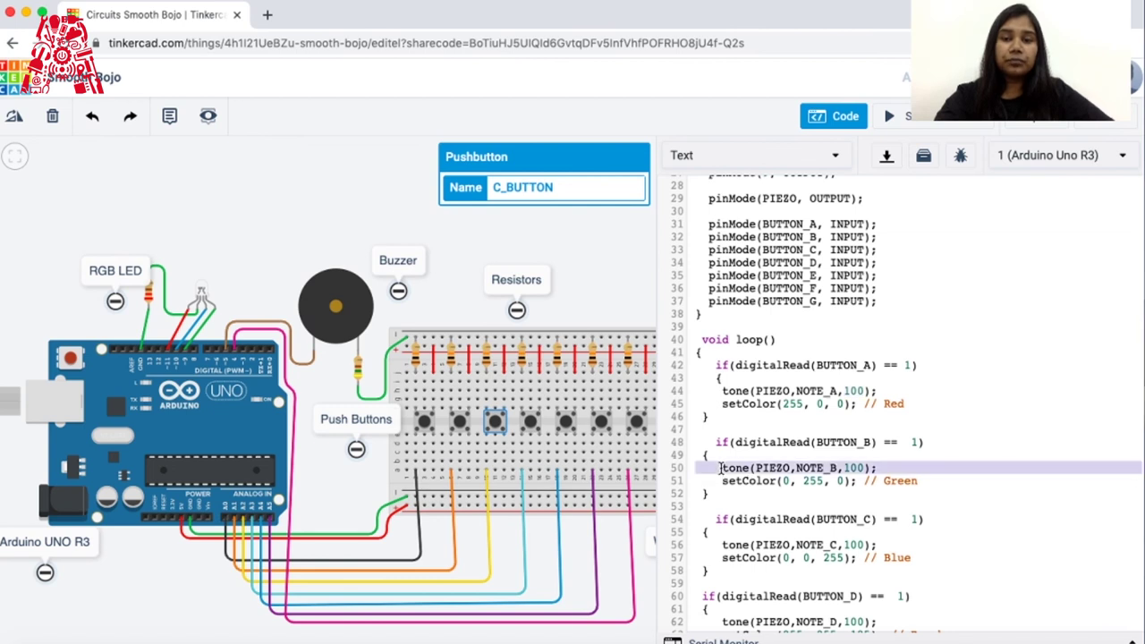
double_click(773, 467)
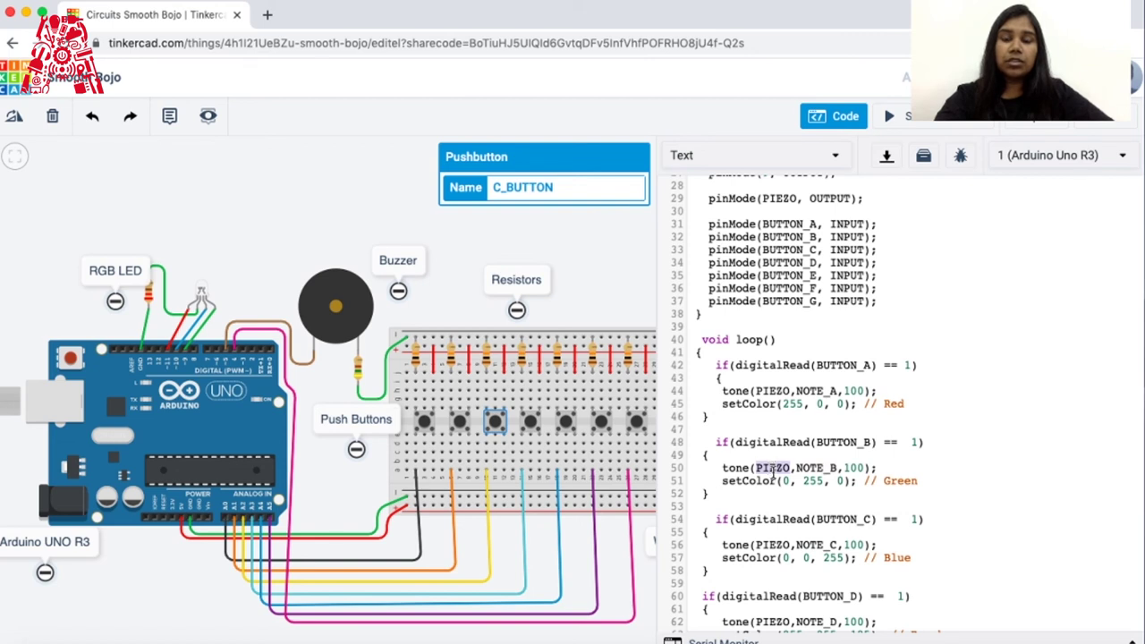
double_click(812, 467)
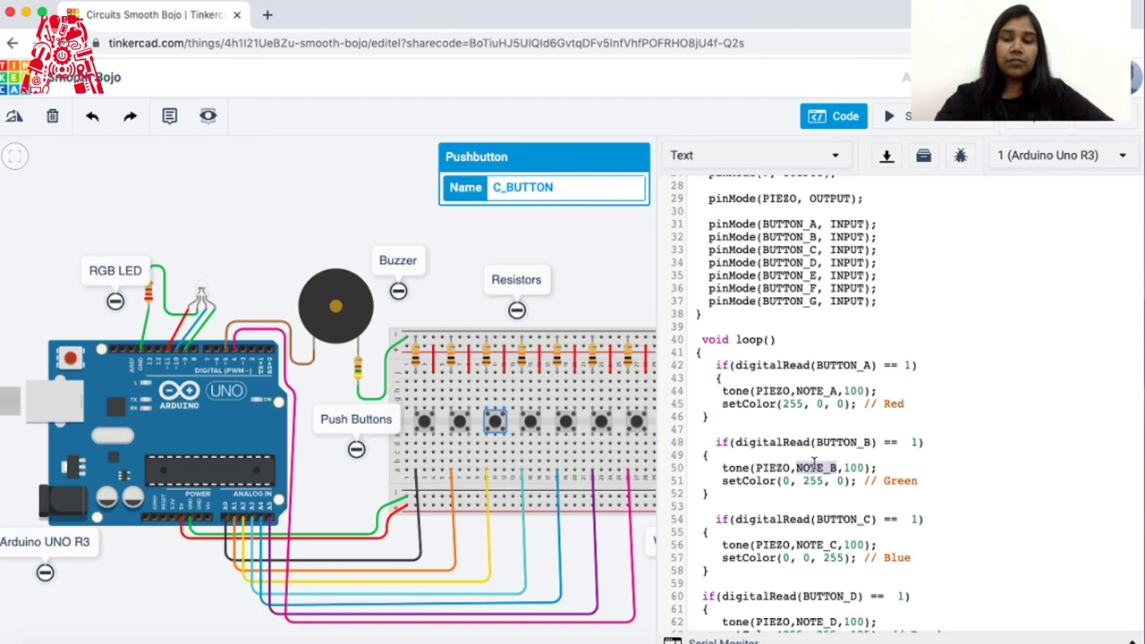
double_click(851, 467)
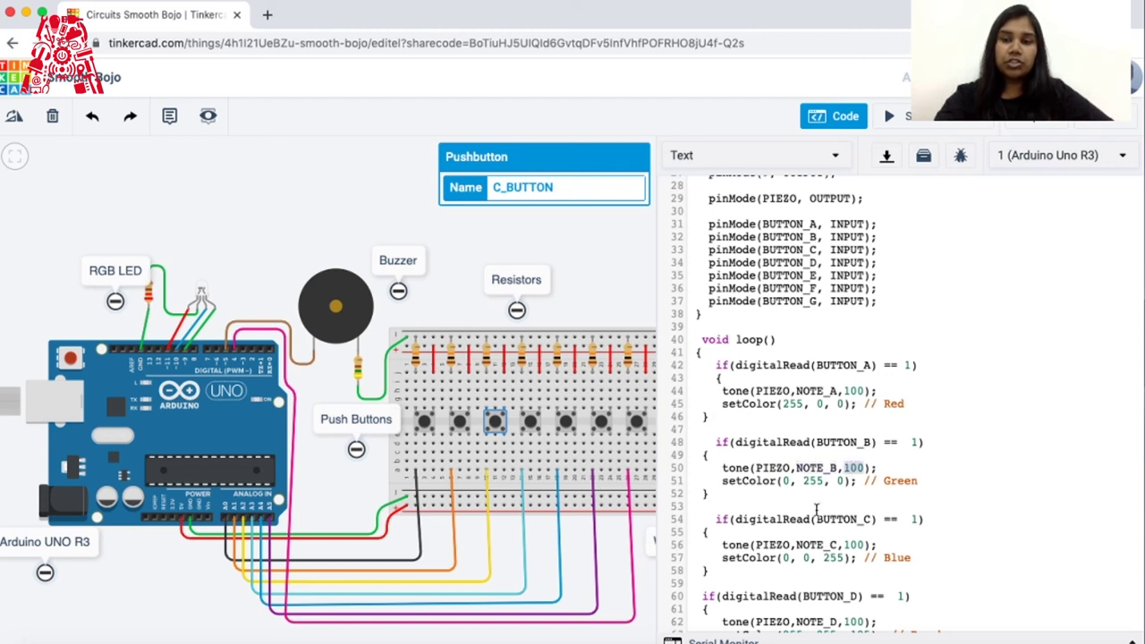
- Check the note arguments in the BUTTON_C, BUTTON_D and BUTTON_E tone calls against the note definitions
scroll(739, 553, "down", 1)
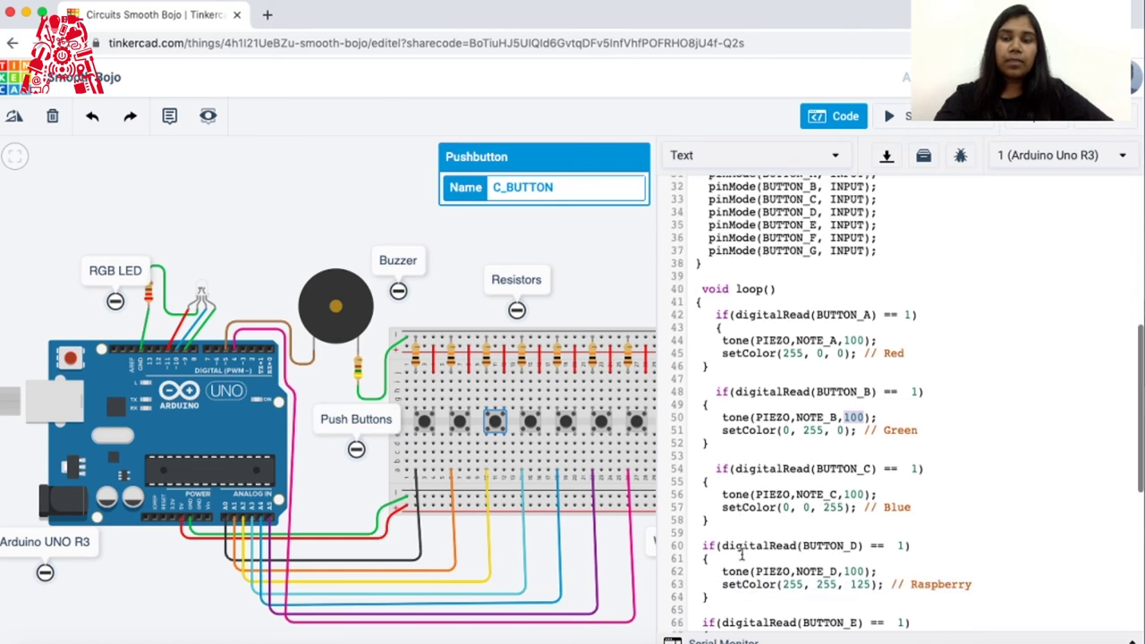
scroll(854, 545, "down", 5)
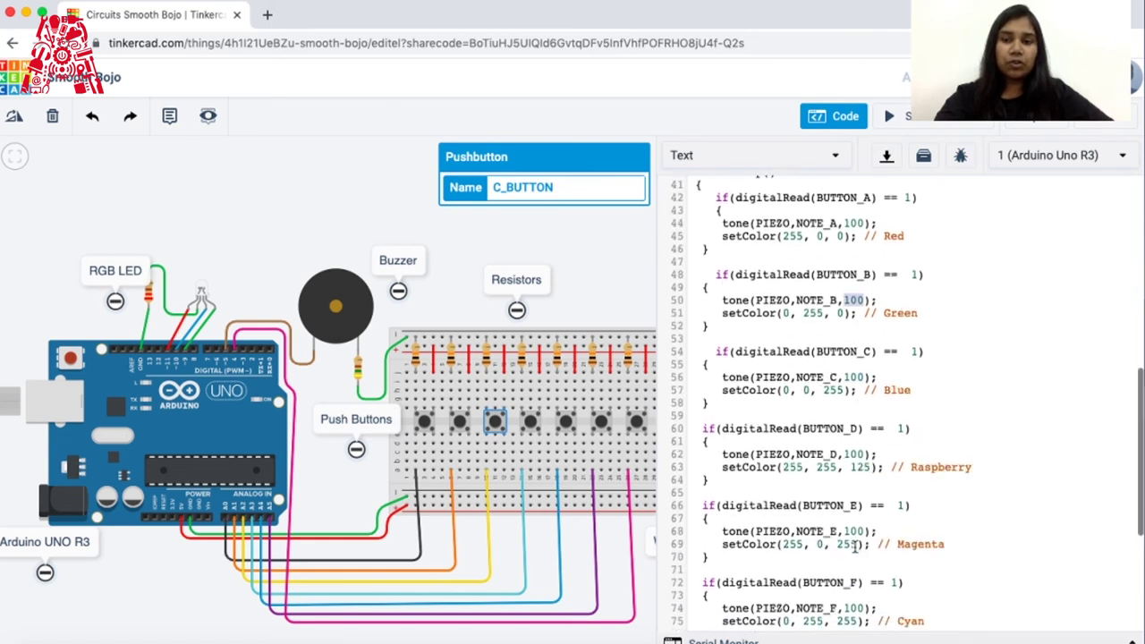
scroll(854, 545, "up", 5)
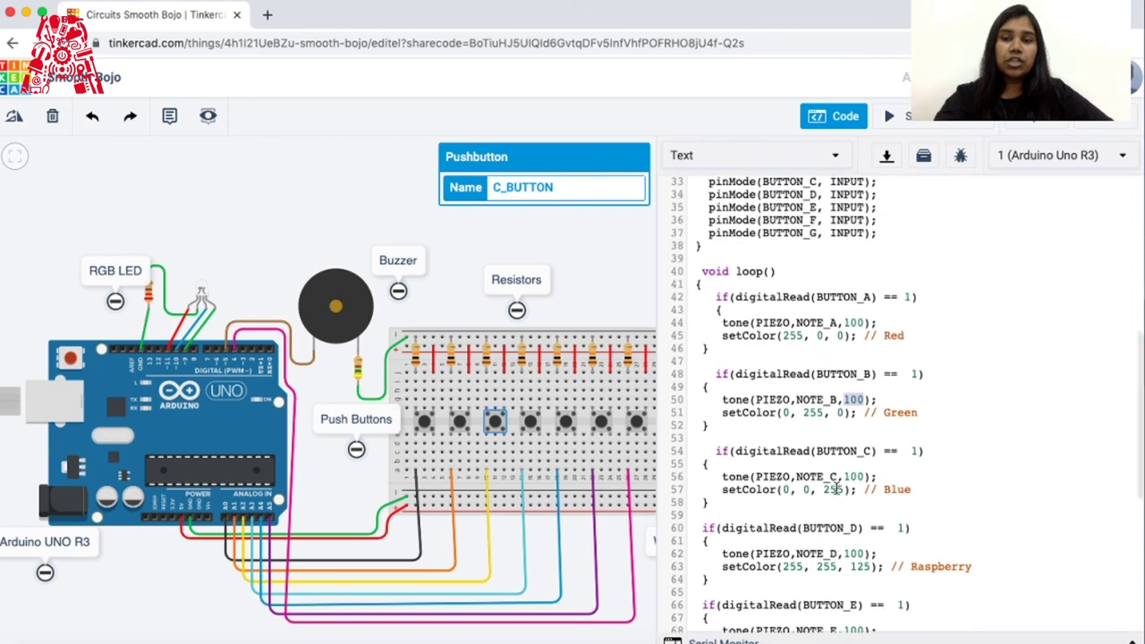
double_click(816, 476)
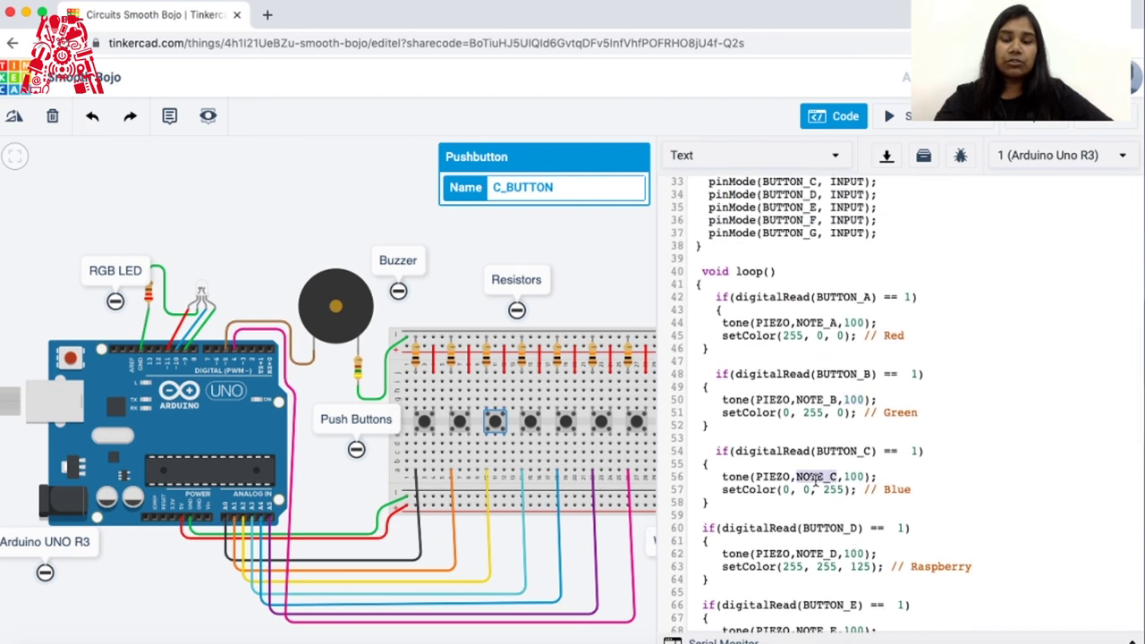
double_click(815, 553)
scroll(816, 545, "down", 2)
double_click(815, 541)
left_click(824, 444)
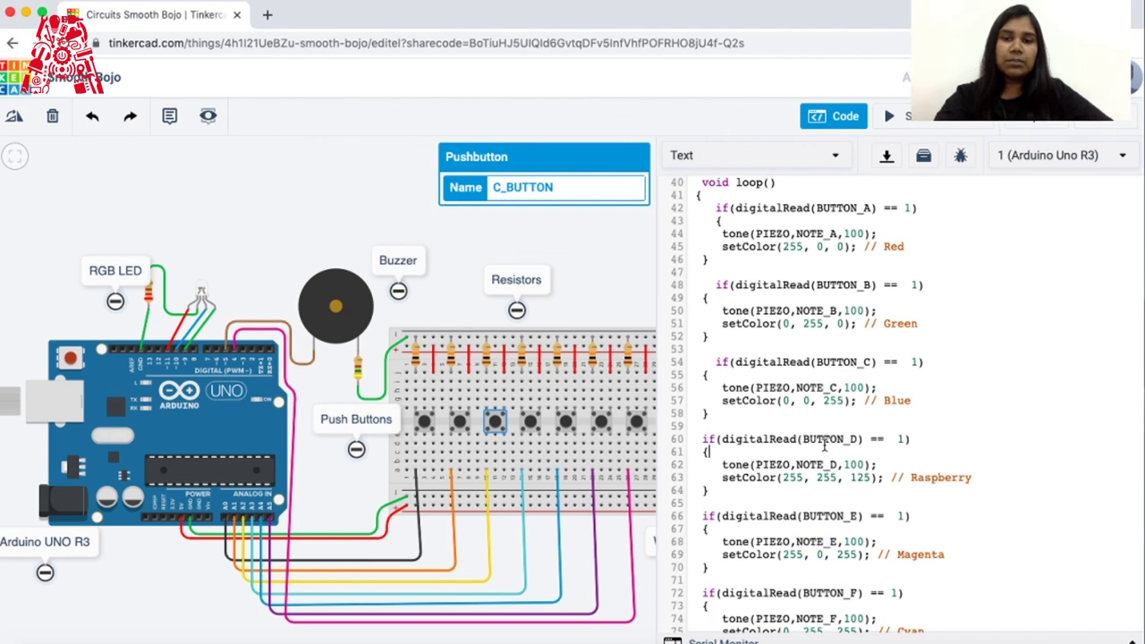
double_click(816, 541)
scroll(809, 528, "up", 10)
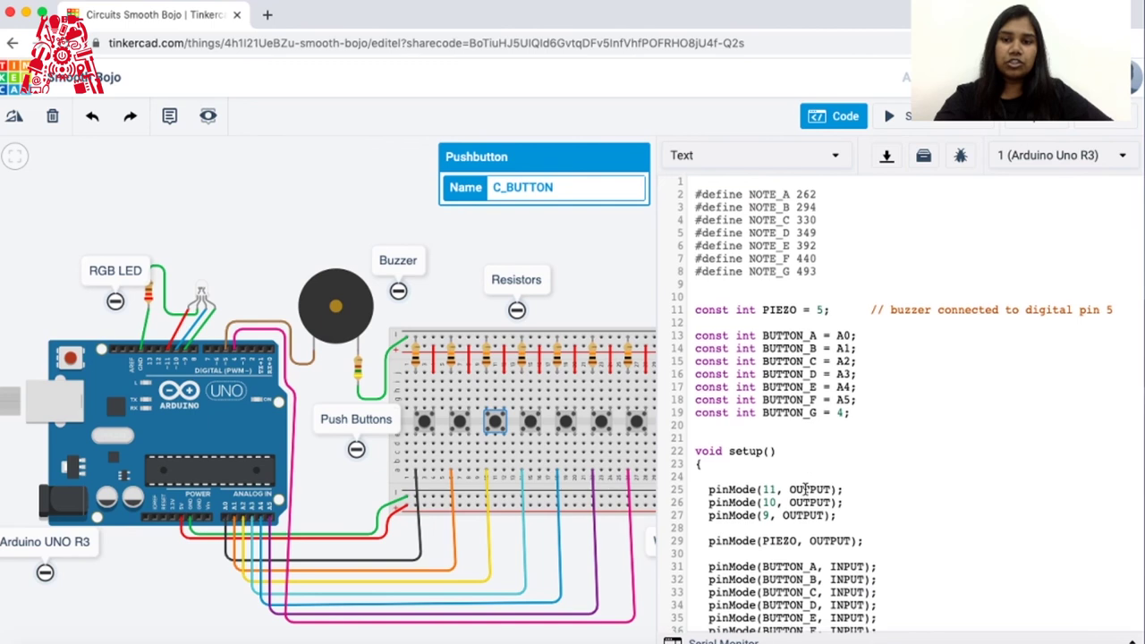
- Examine the setColor line in the BUTTON_B block alongside the one in the BUTTON_A block
scroll(805, 489, "down", 5)
scroll(805, 489, "down", 2)
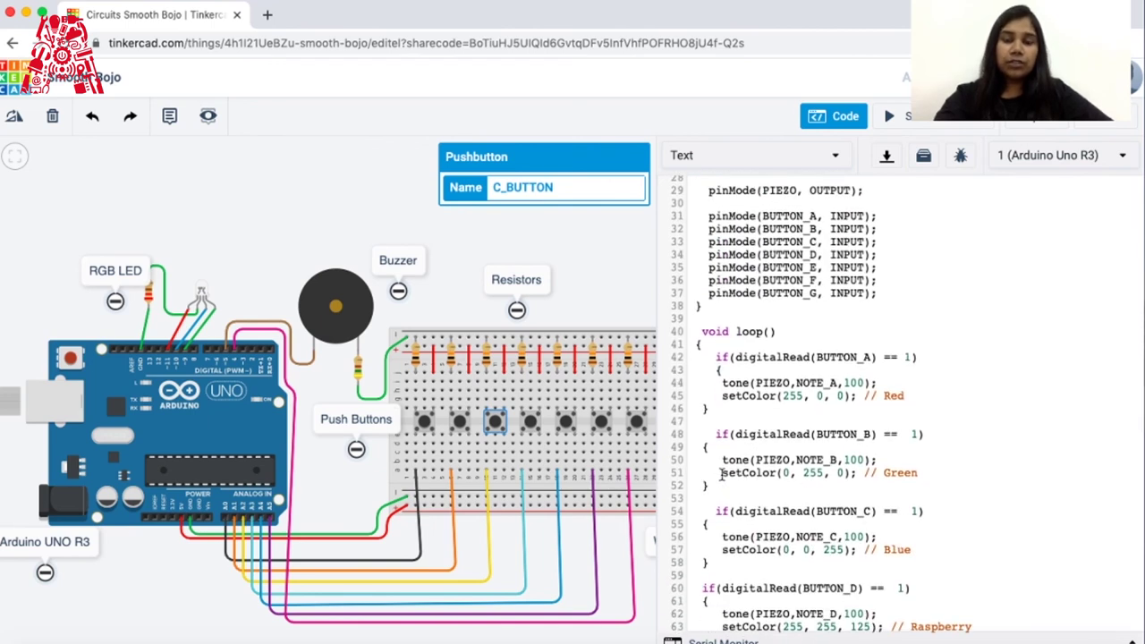
left_click_drag(720, 473, 867, 466)
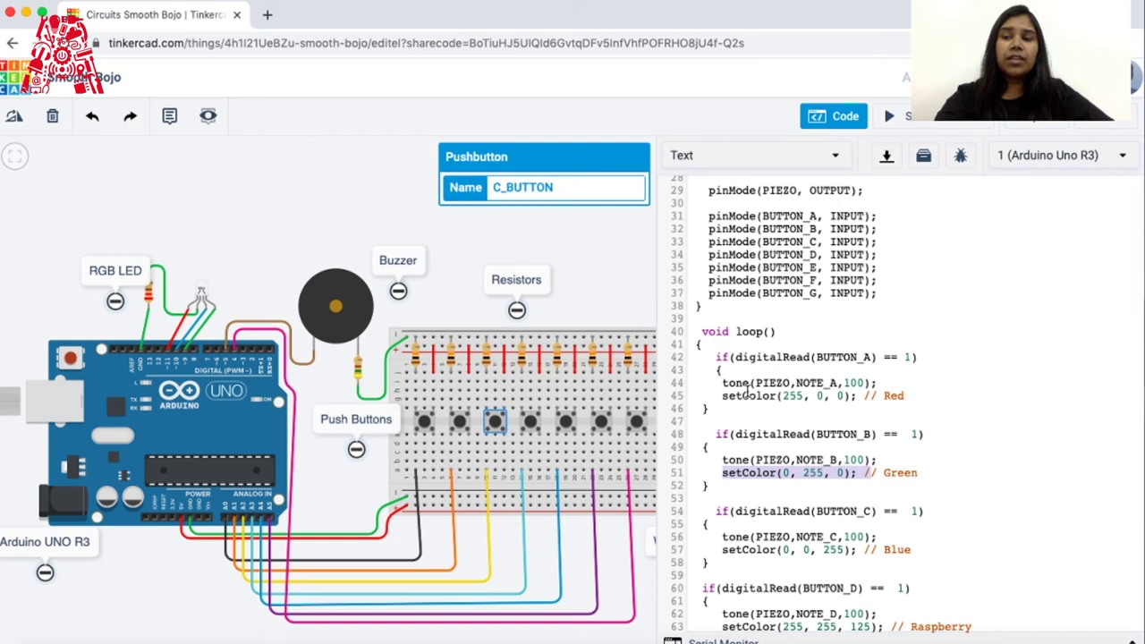
- Examine the setColor function definition below the loop, relating it to the setColor calls in the button blocks
left_click(711, 397)
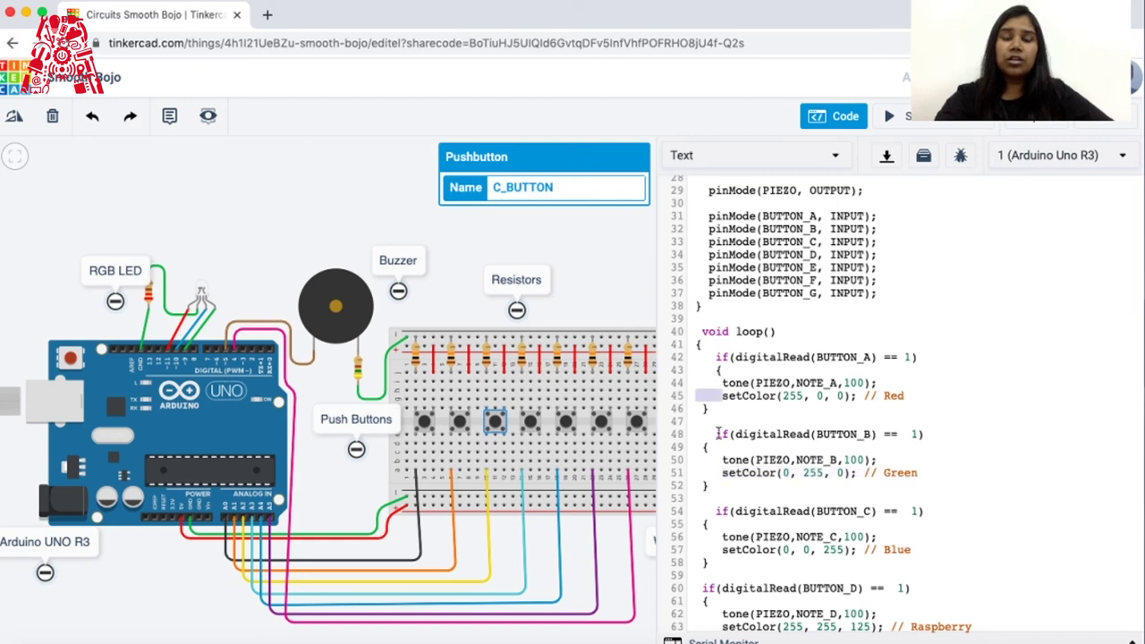
scroll(729, 474, "down", 8)
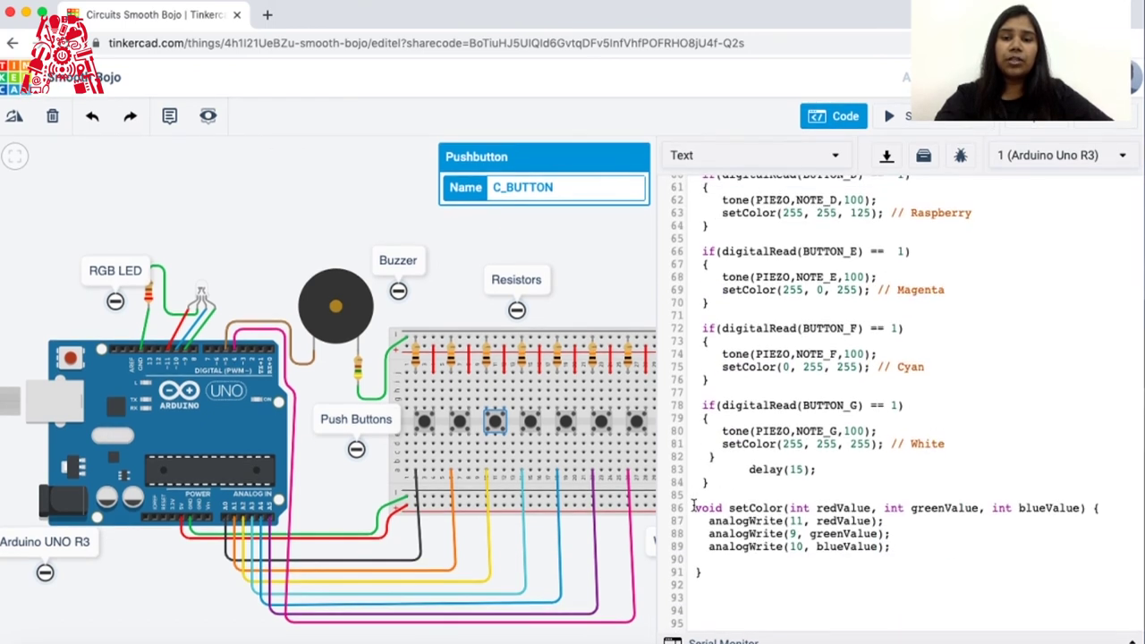
left_click_drag(695, 506, 899, 555)
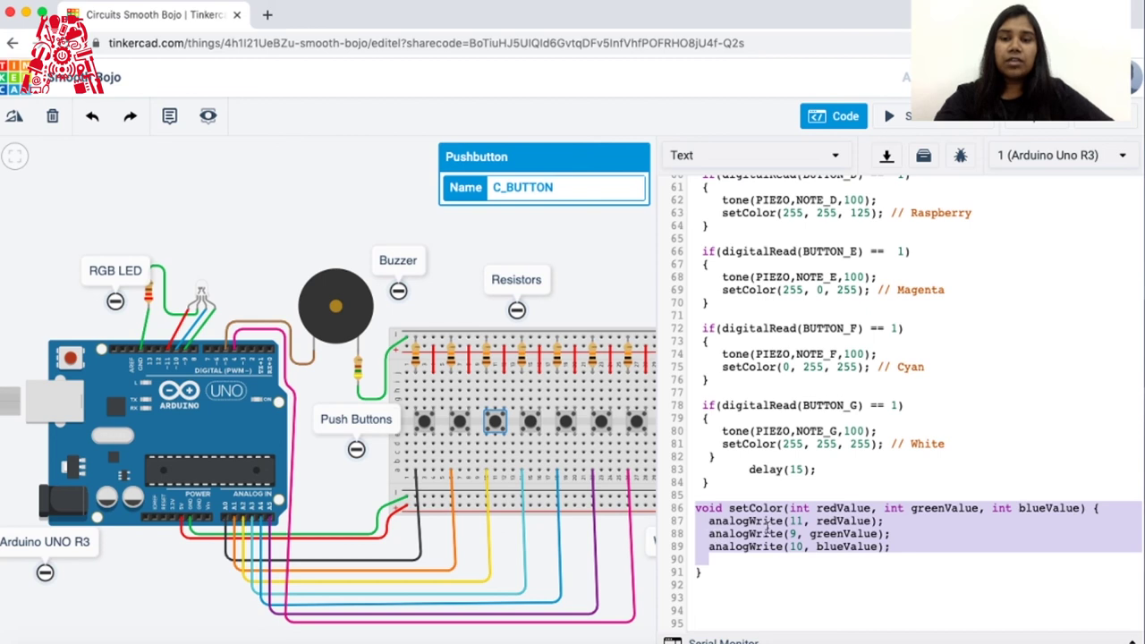
scroll(762, 325, "up", 5)
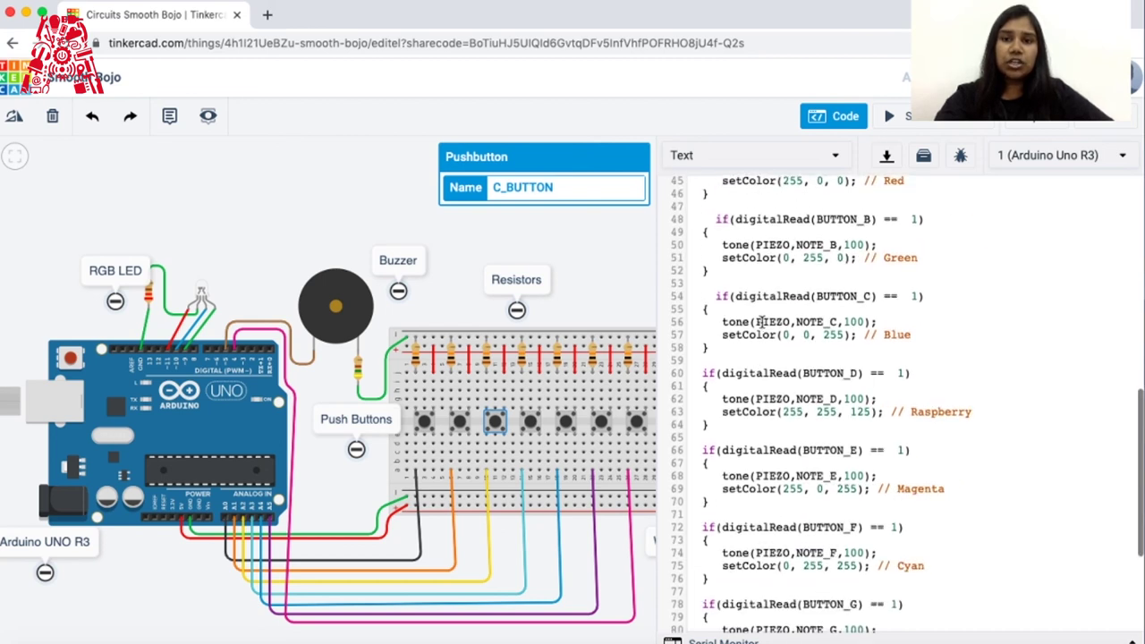
scroll(781, 358, "down", 5)
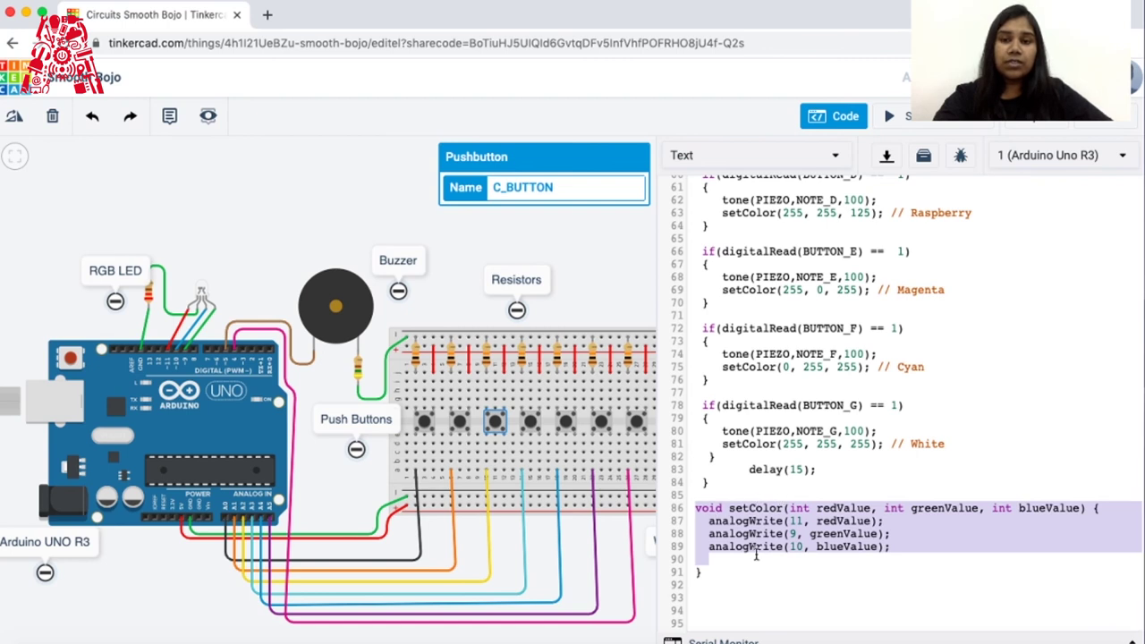
left_click(759, 507)
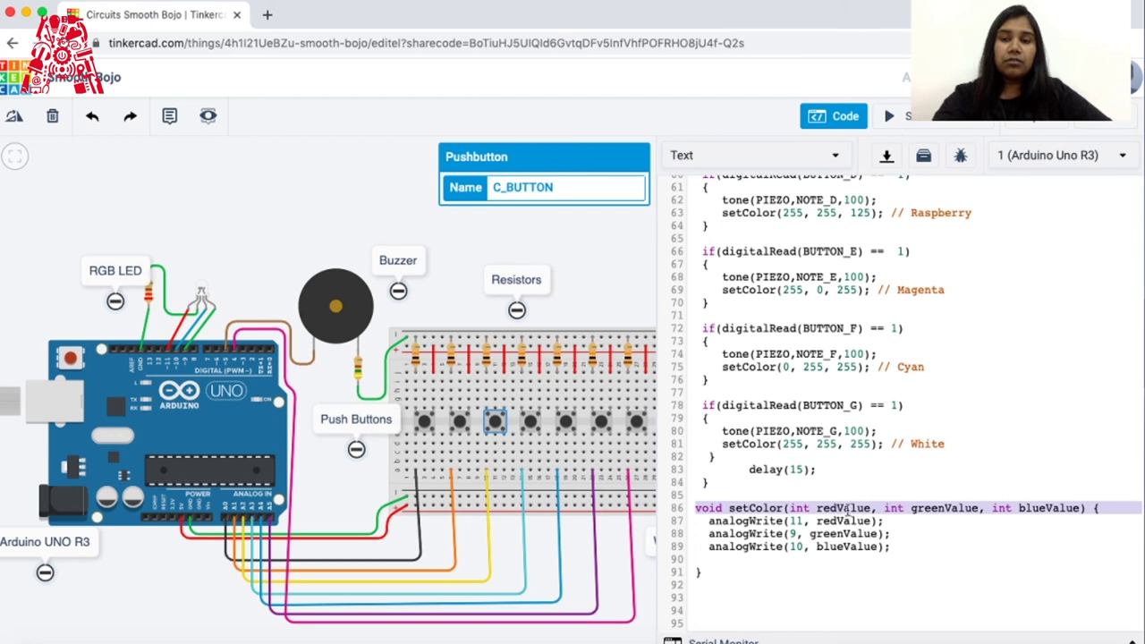
- Compare the setColor calls inside loop() with the function's definition, from its void keyword to its last analogWrite line
scroll(812, 324, "up", 1)
scroll(812, 325, "up", 4)
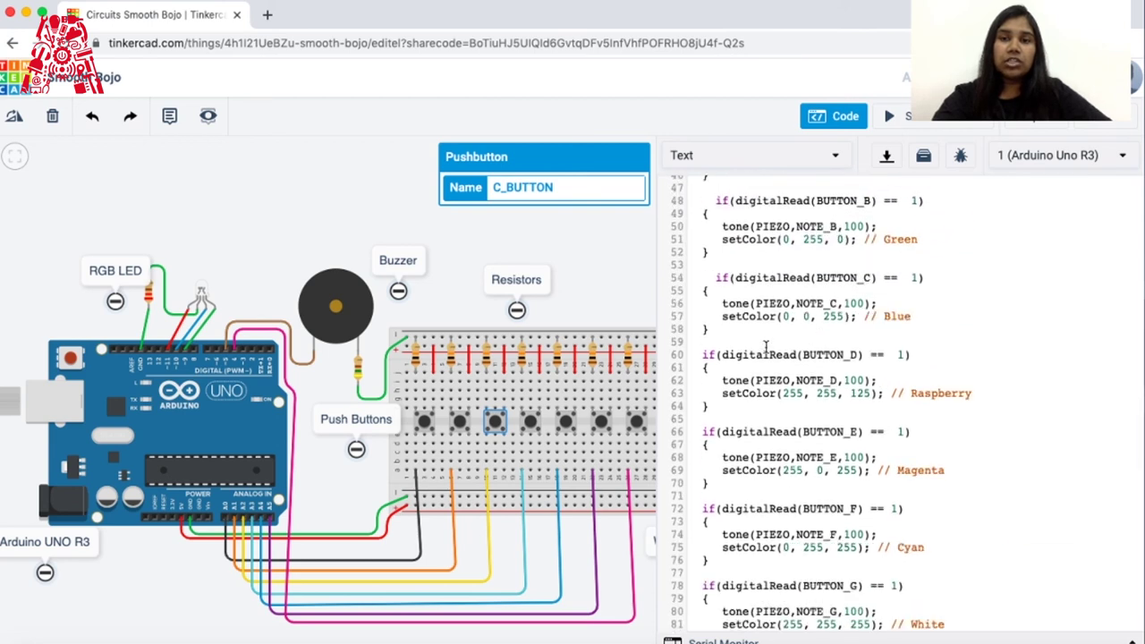
scroll(775, 235, "up", 3)
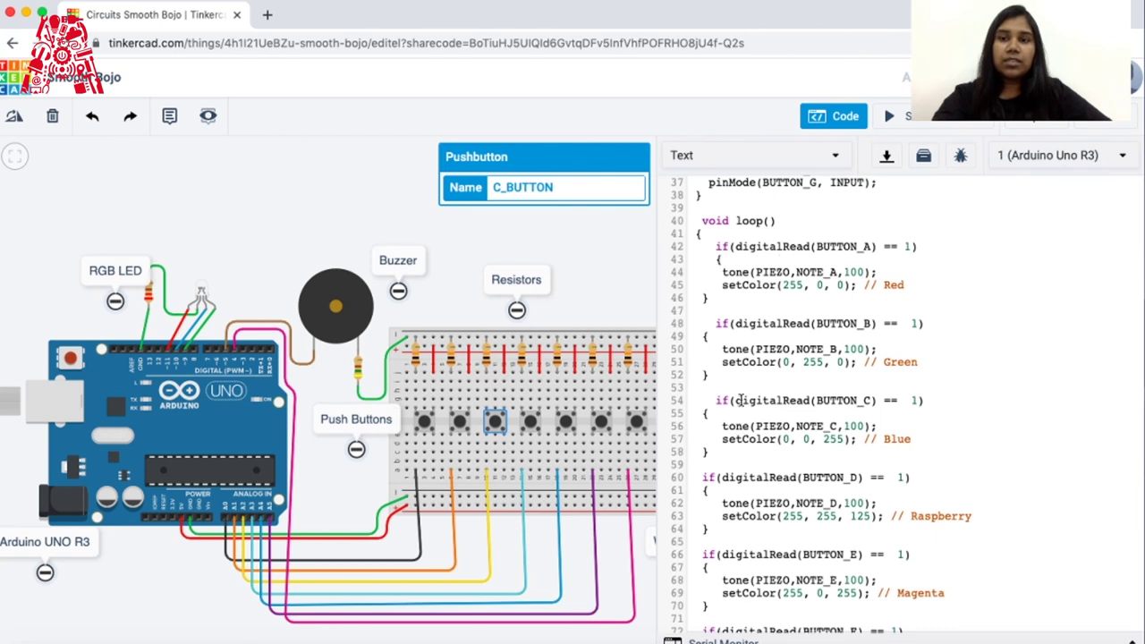
scroll(739, 402, "down", 7)
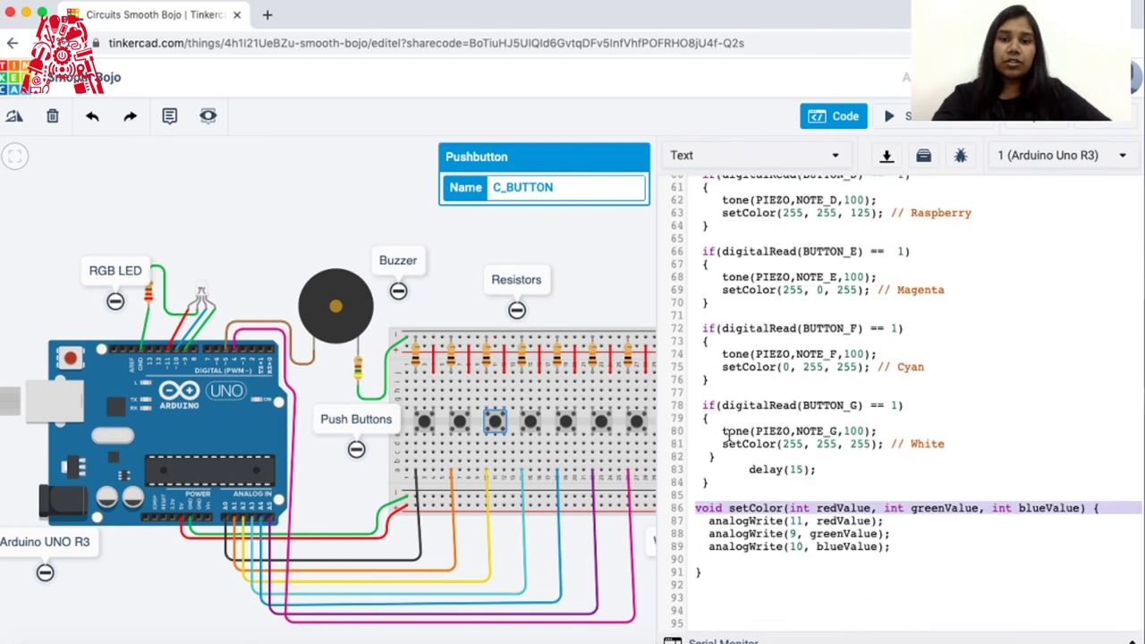
double_click(701, 509)
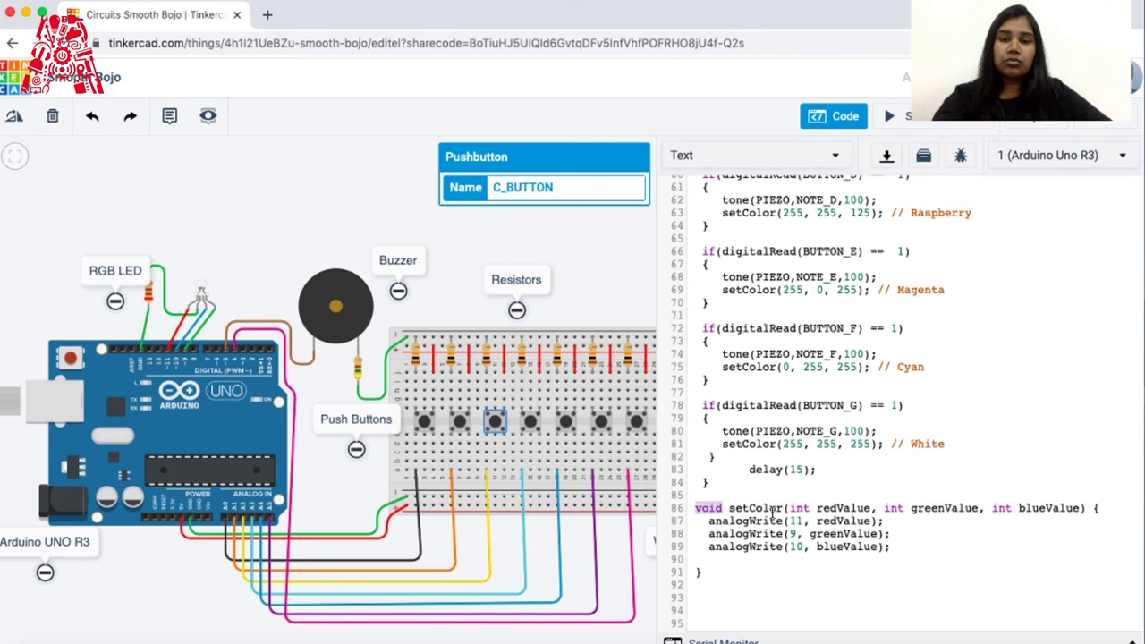
left_click(903, 552)
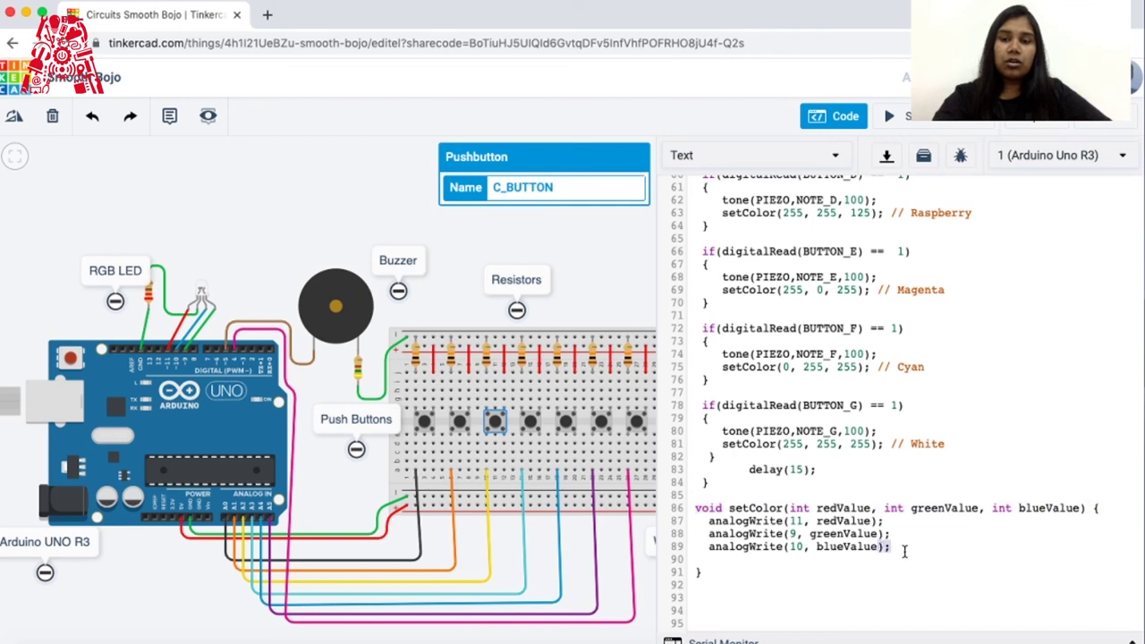
- Review the redValue and greenValue parameters in the setColor function's header
double_click(843, 510)
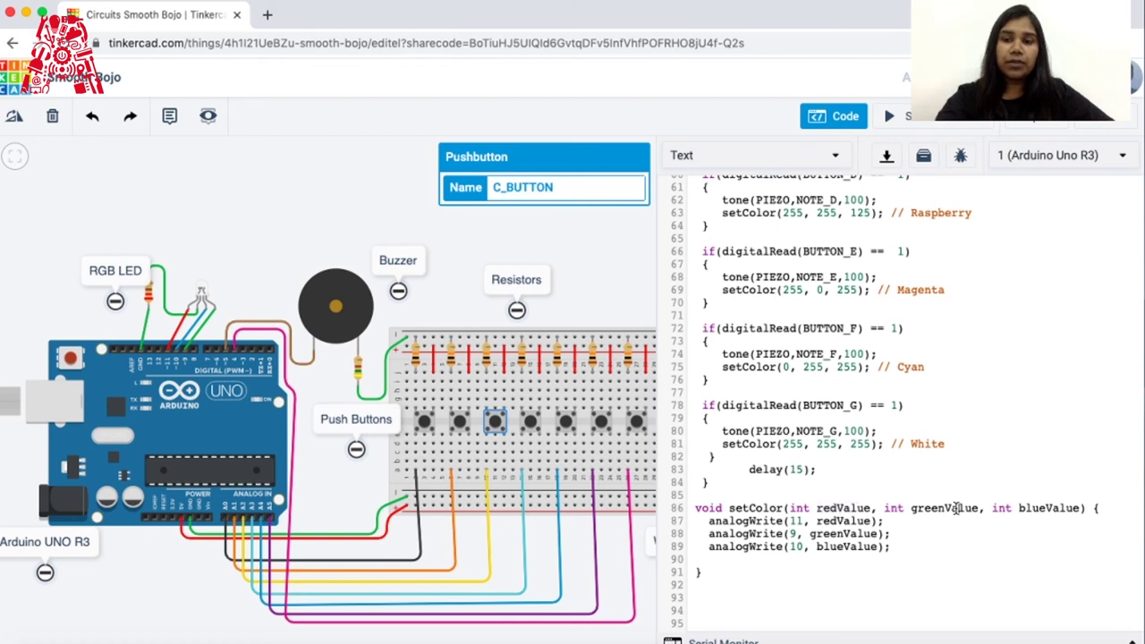
double_click(939, 508)
left_click(847, 508)
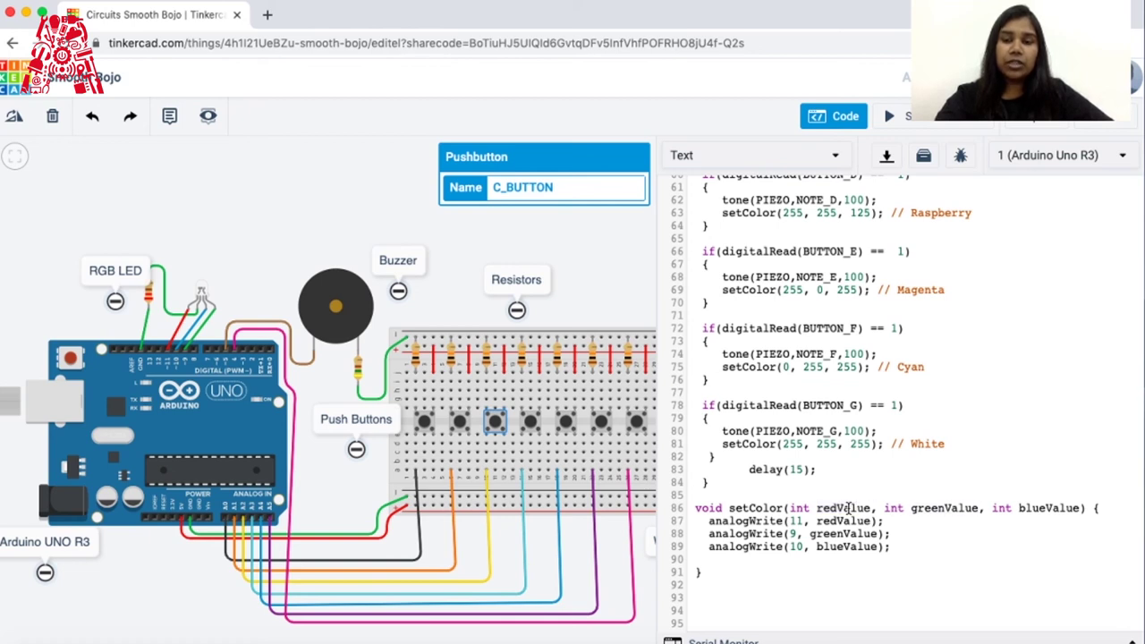
double_click(847, 508)
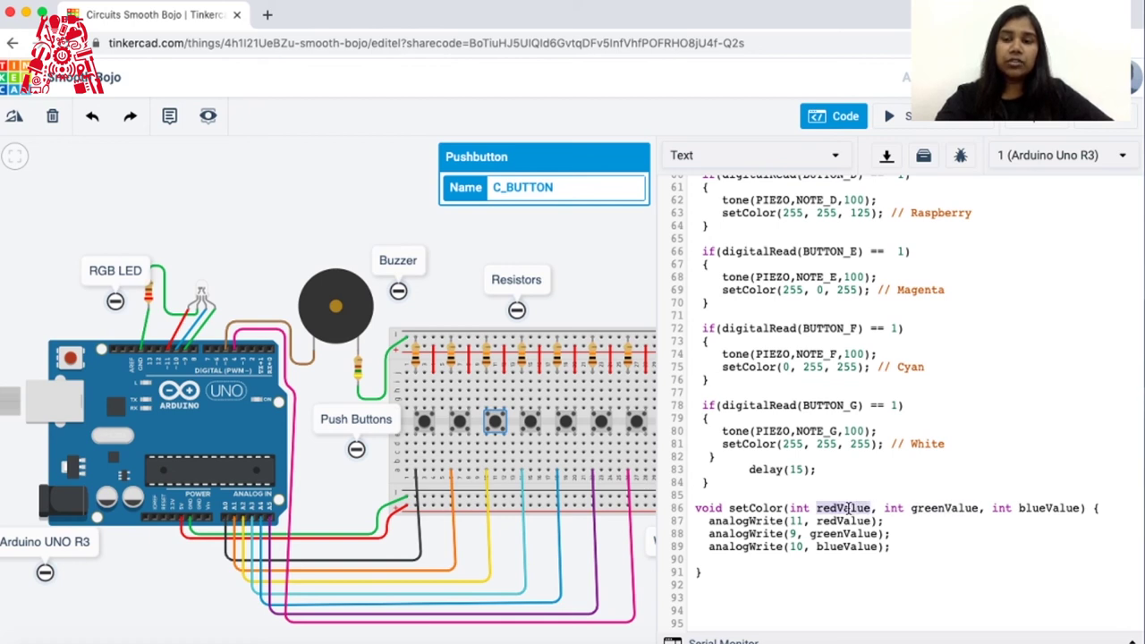
double_click(934, 508)
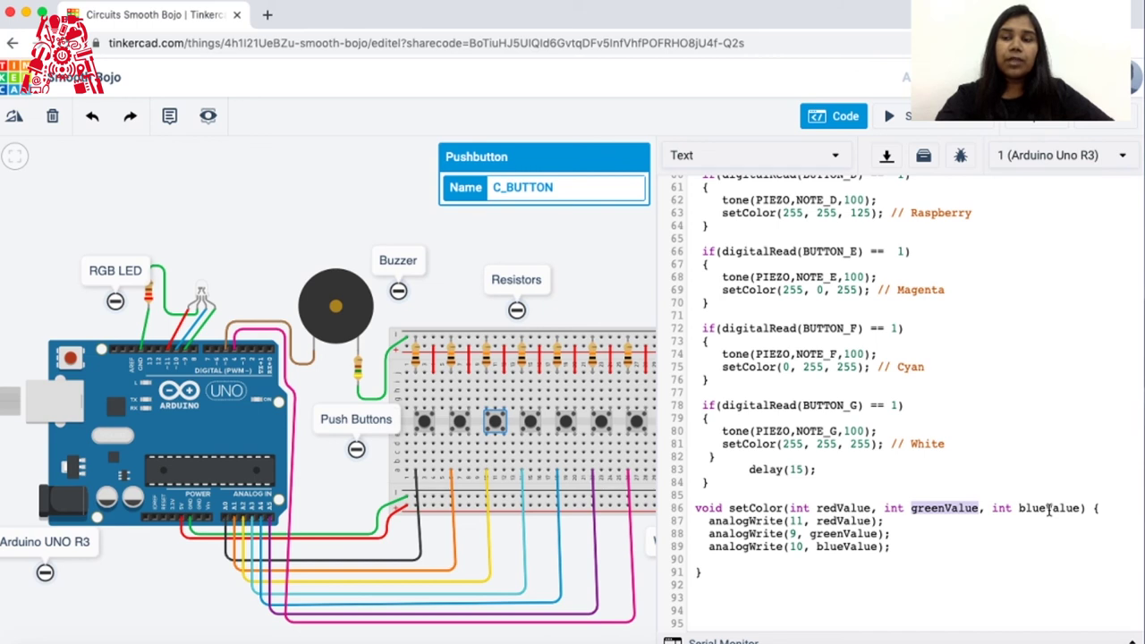
double_click(846, 508)
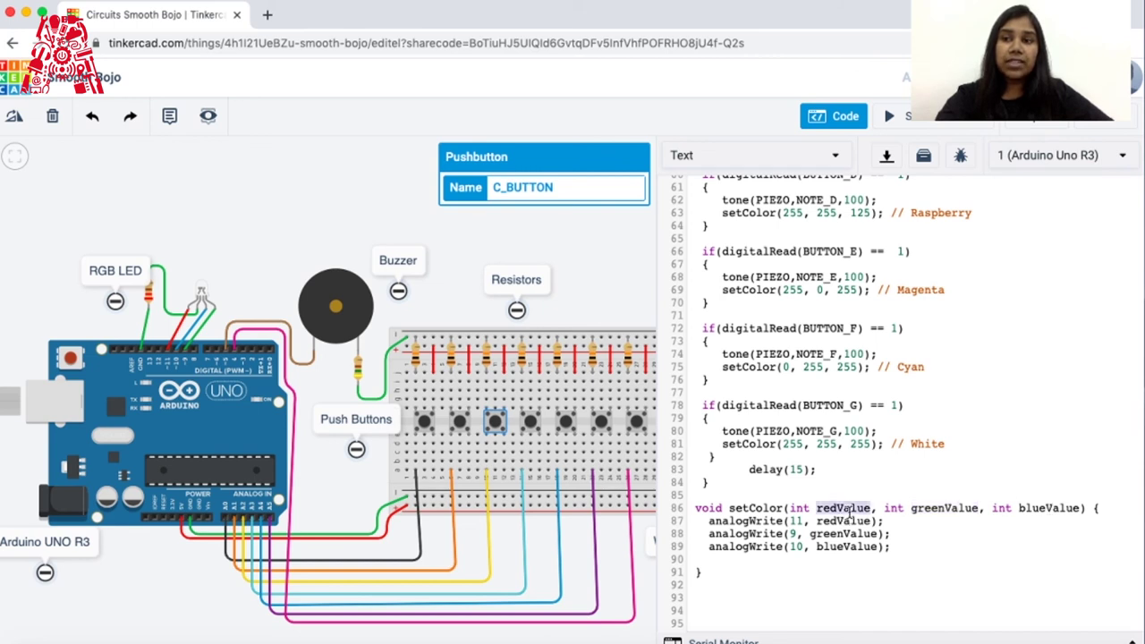
double_click(948, 507)
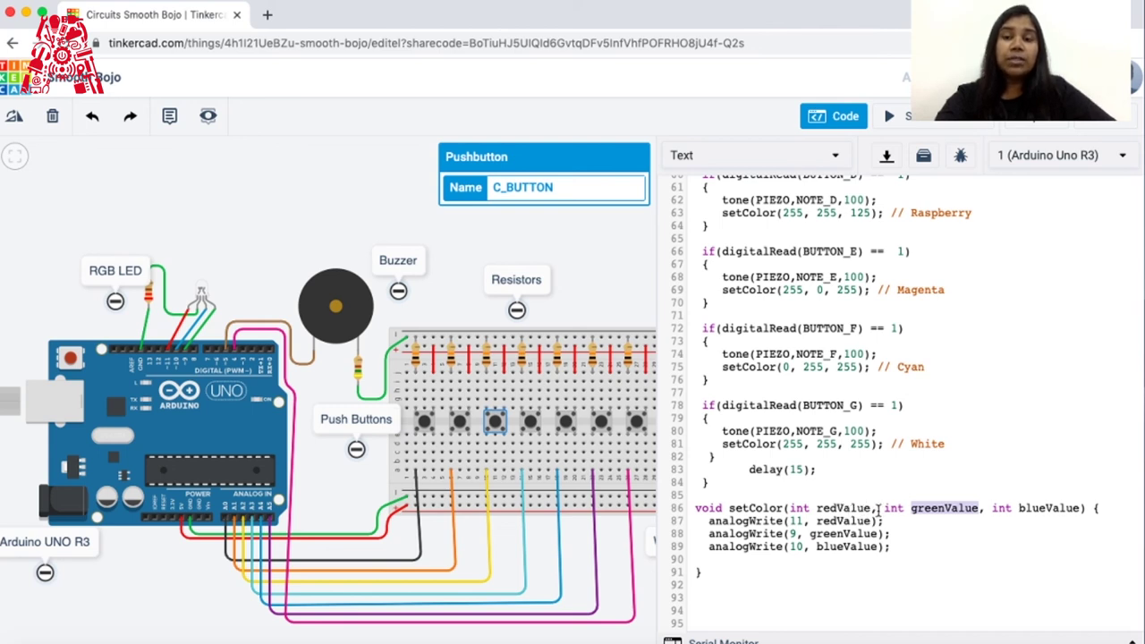
- Check the three colour arguments of the setColor call in the BUTTON_G block one by one
scroll(857, 479, "up", 4)
scroll(857, 478, "down", 3)
scroll(827, 493, "down", 1)
double_click(792, 470)
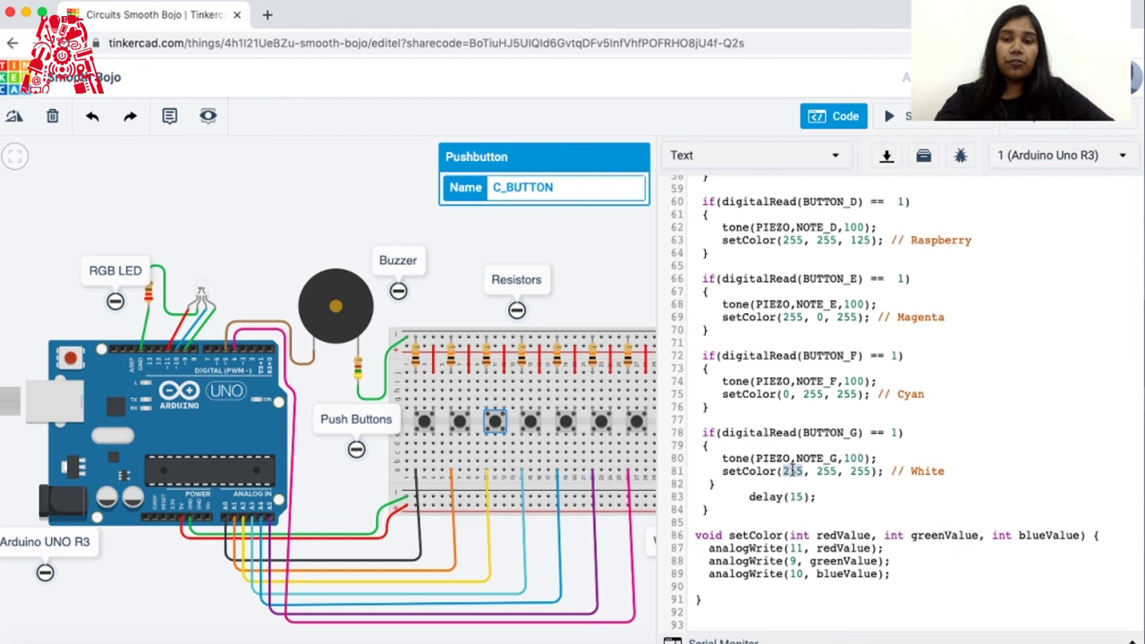
double_click(827, 470)
double_click(861, 471)
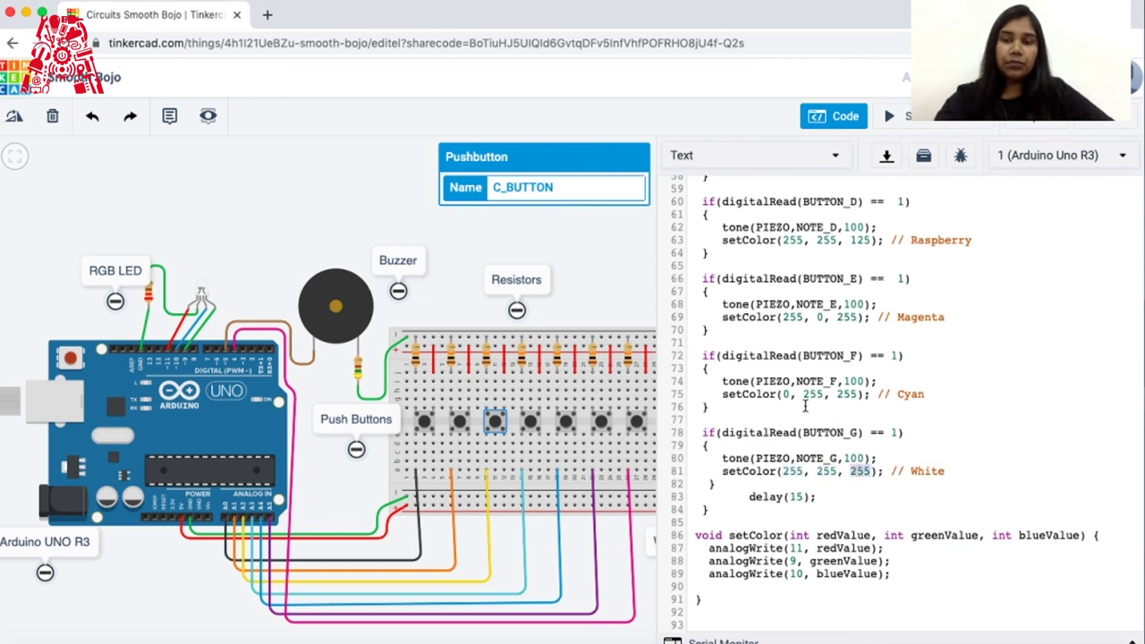
- Match the BUTTON_E block's setColor arguments to the function's parameters, including greenValue, and check the Magenta comment
double_click(791, 318)
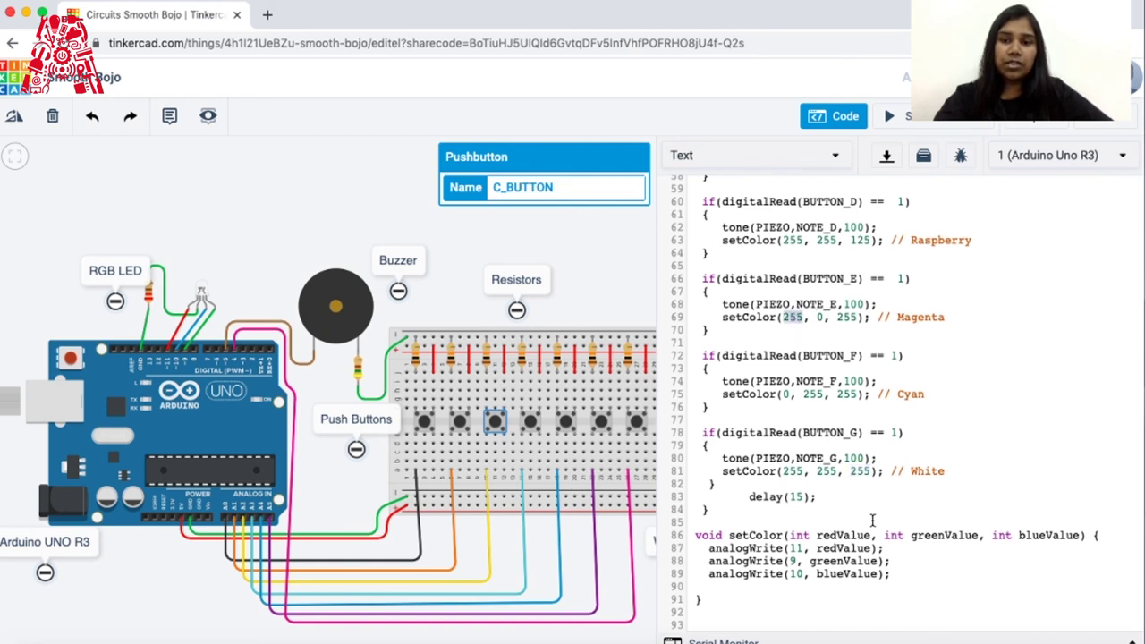
left_click(823, 319)
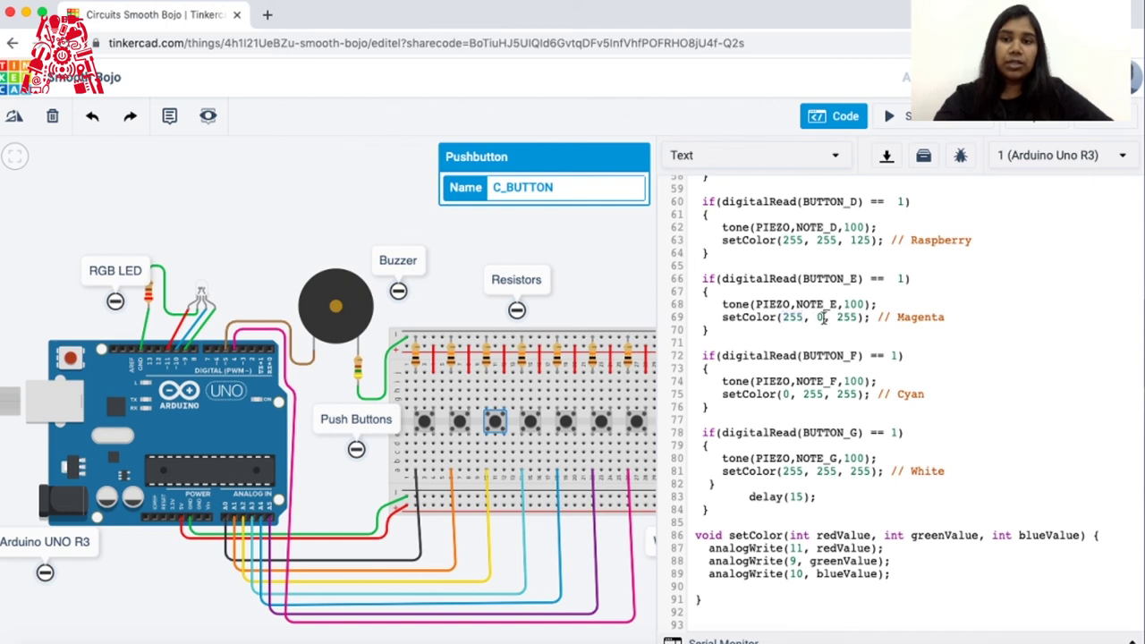
key("shift+Left")
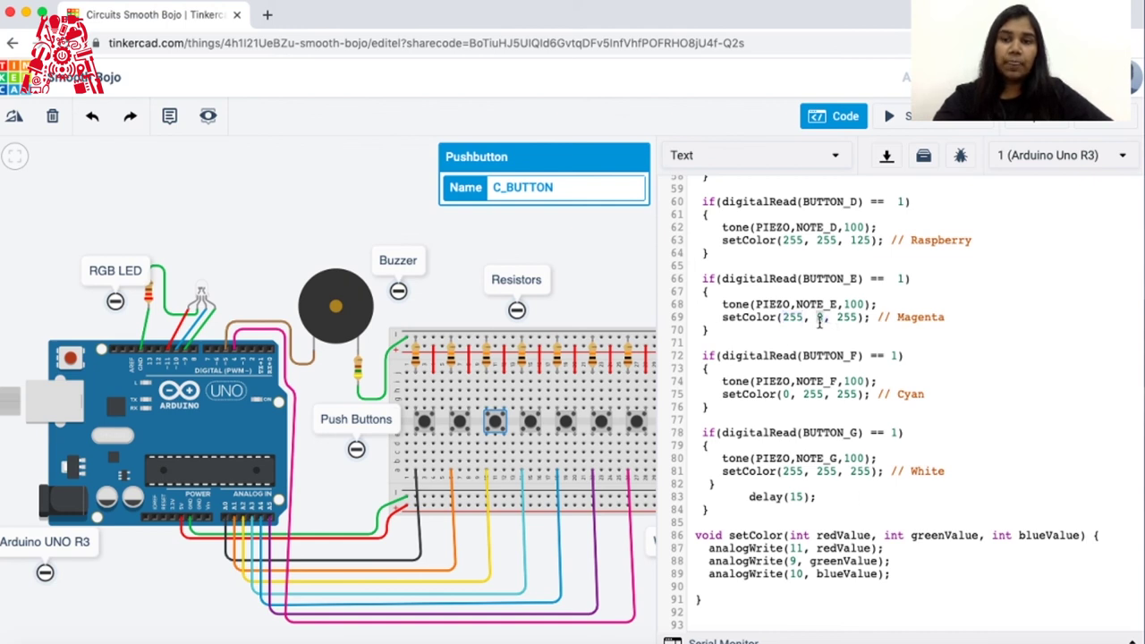
left_click_drag(978, 534, 906, 531)
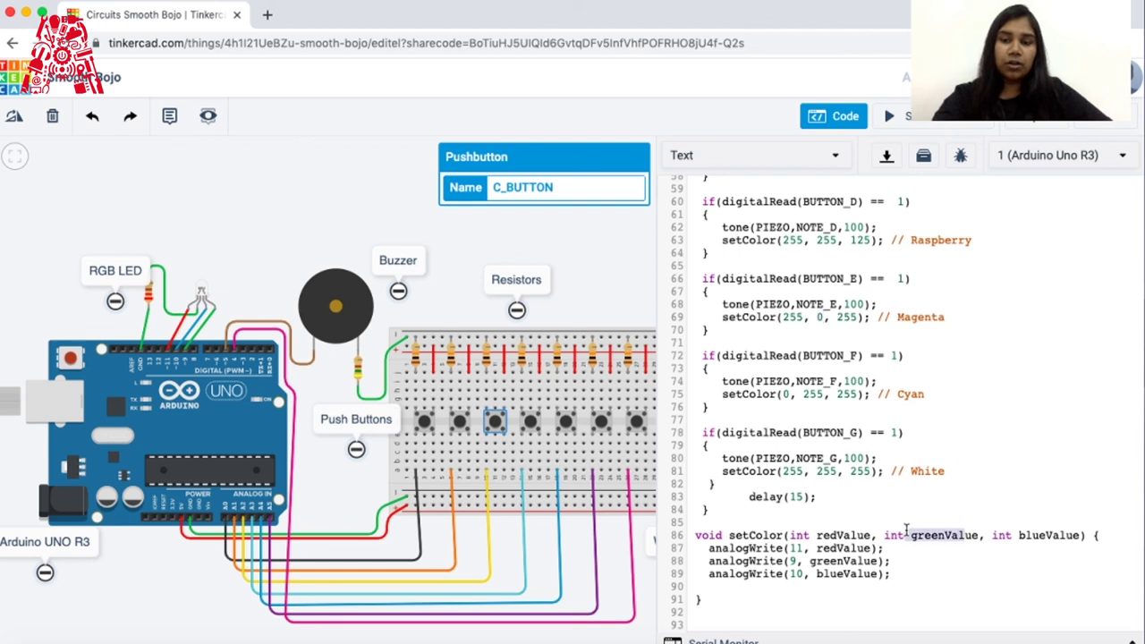
double_click(847, 319)
left_click_drag(883, 318, 965, 318)
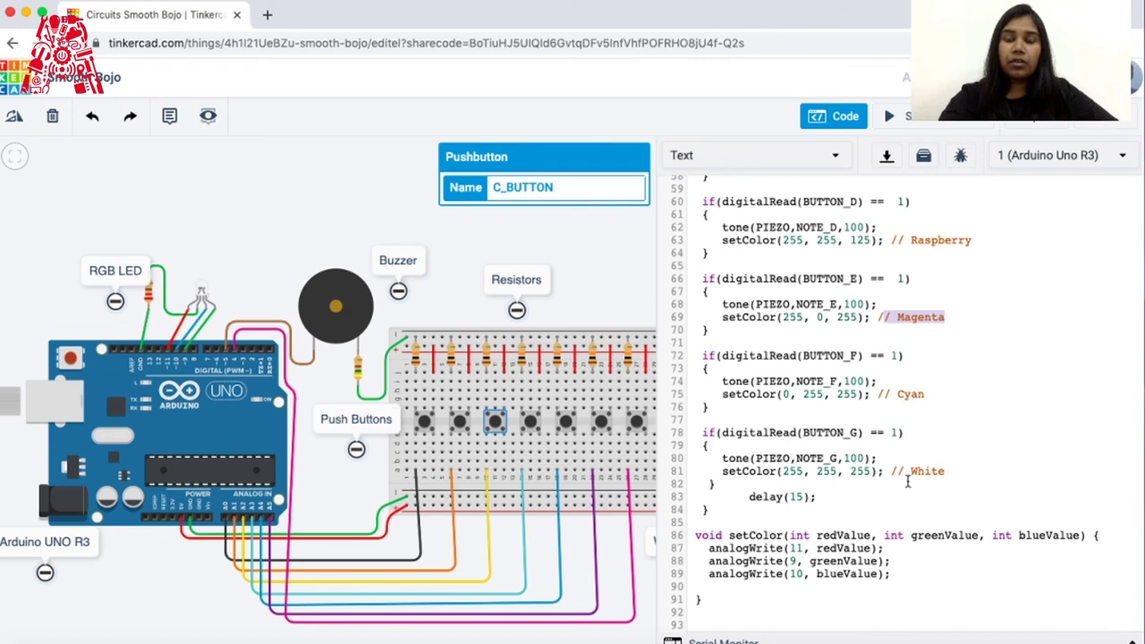
- Examine the setColor function's three analogWrite lines, covering the redValue, greenValue and blueValue arguments
scroll(854, 581, "down", 1)
left_click_drag(890, 549, 696, 508)
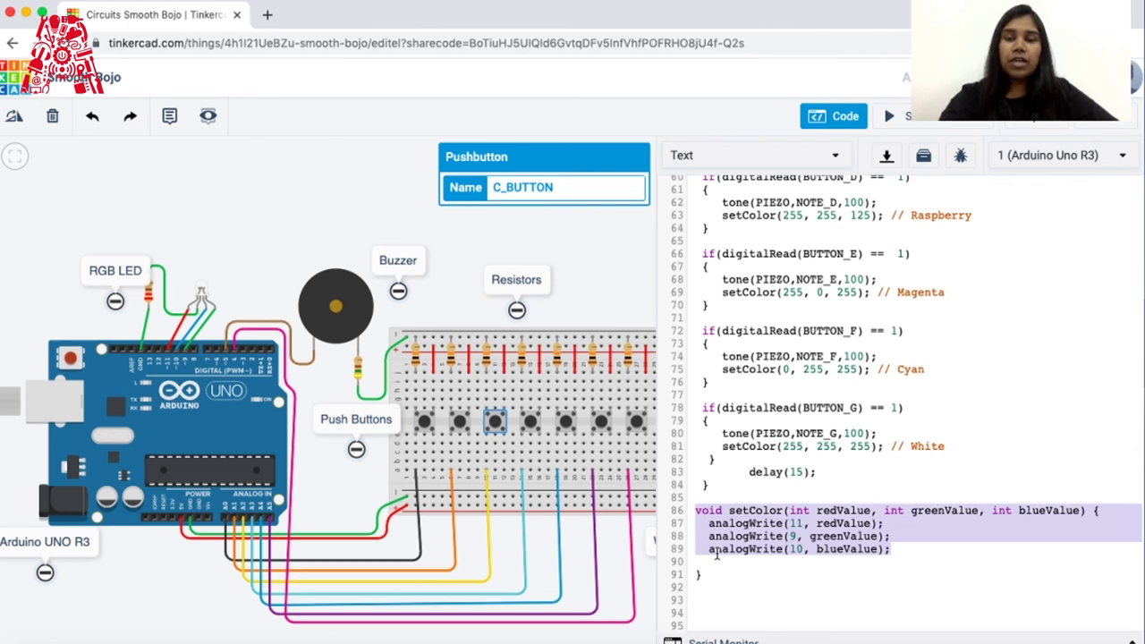
double_click(744, 523)
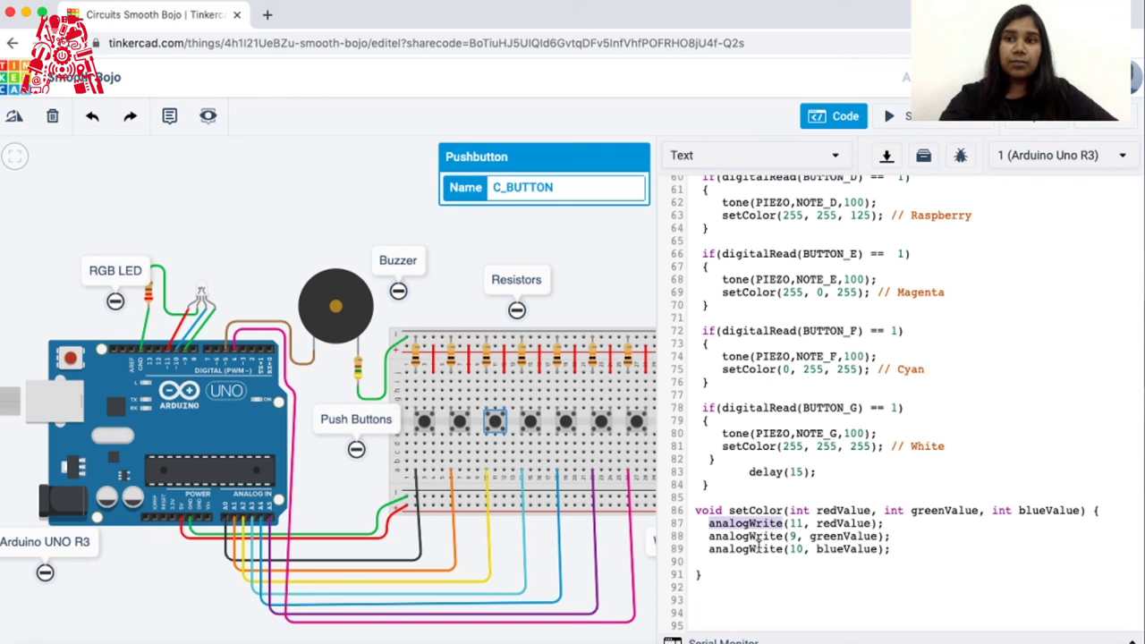
double_click(834, 518)
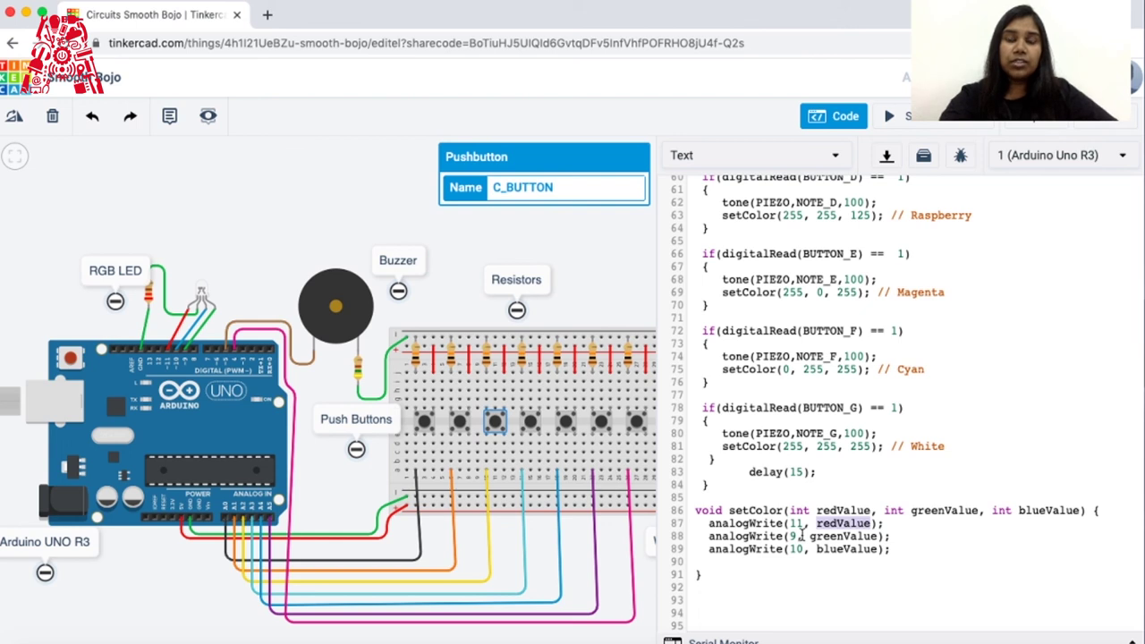
scroll(802, 535, "down", 1)
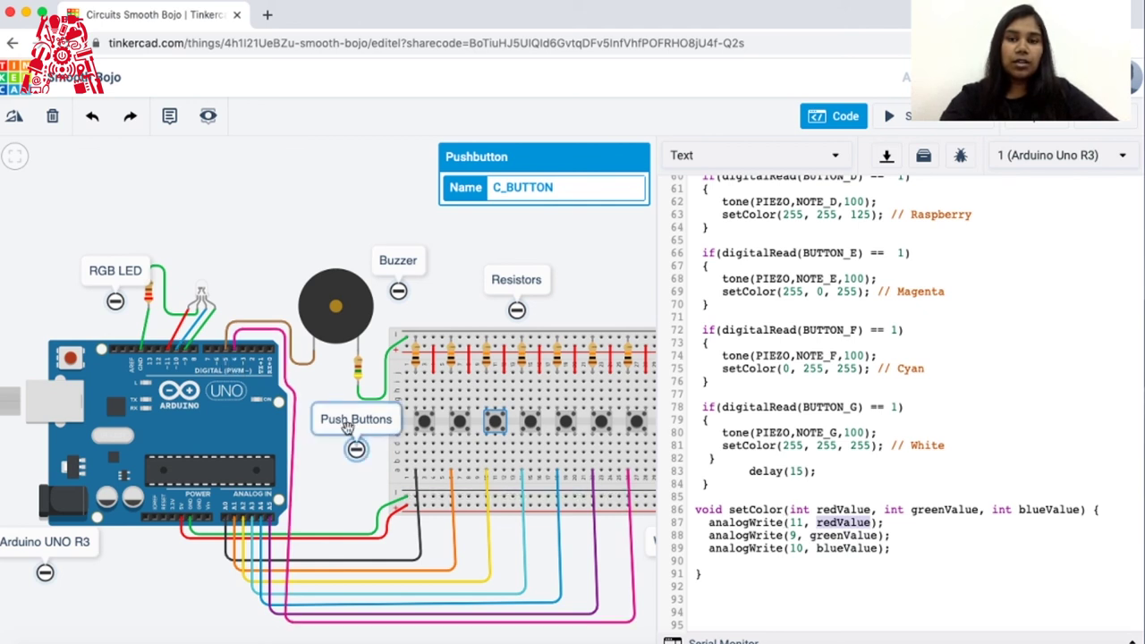
double_click(841, 535)
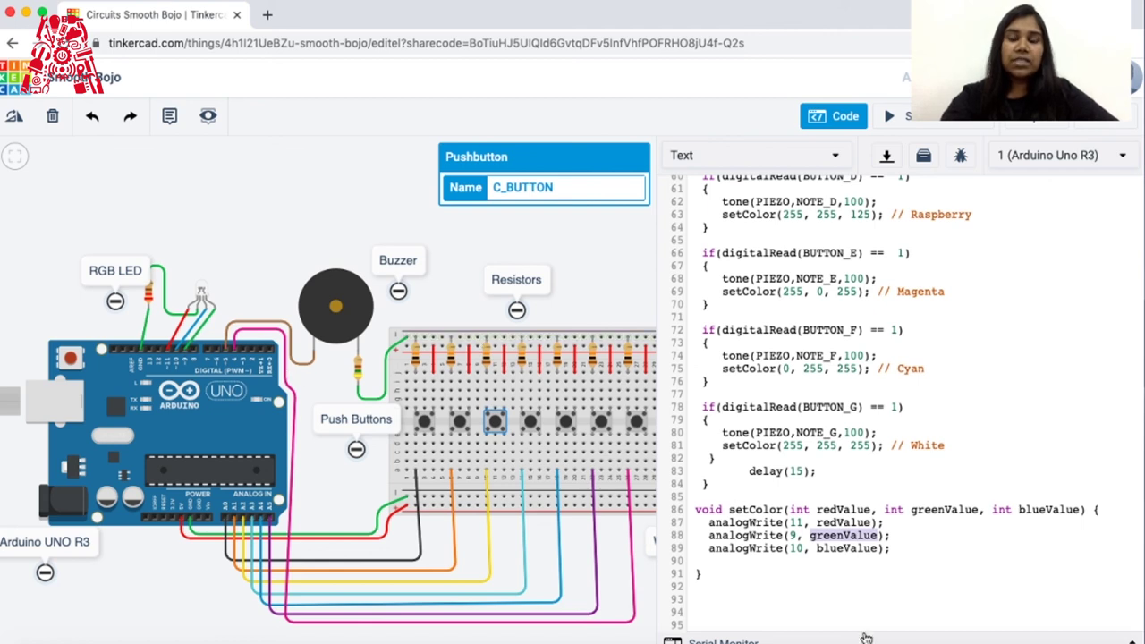
double_click(840, 522)
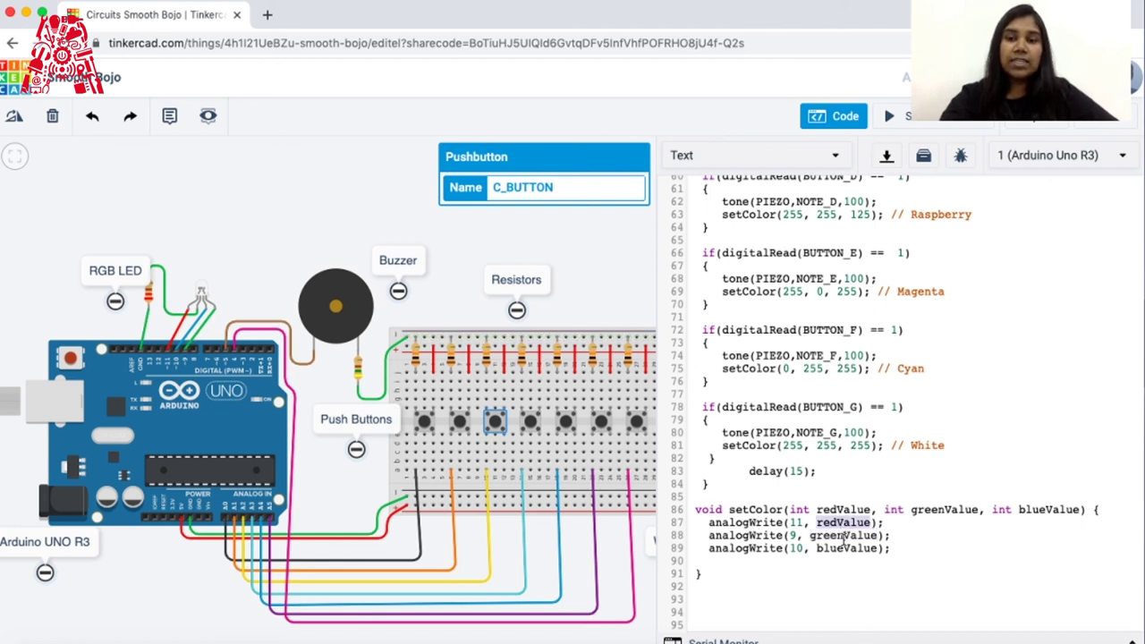
double_click(841, 535)
double_click(840, 548)
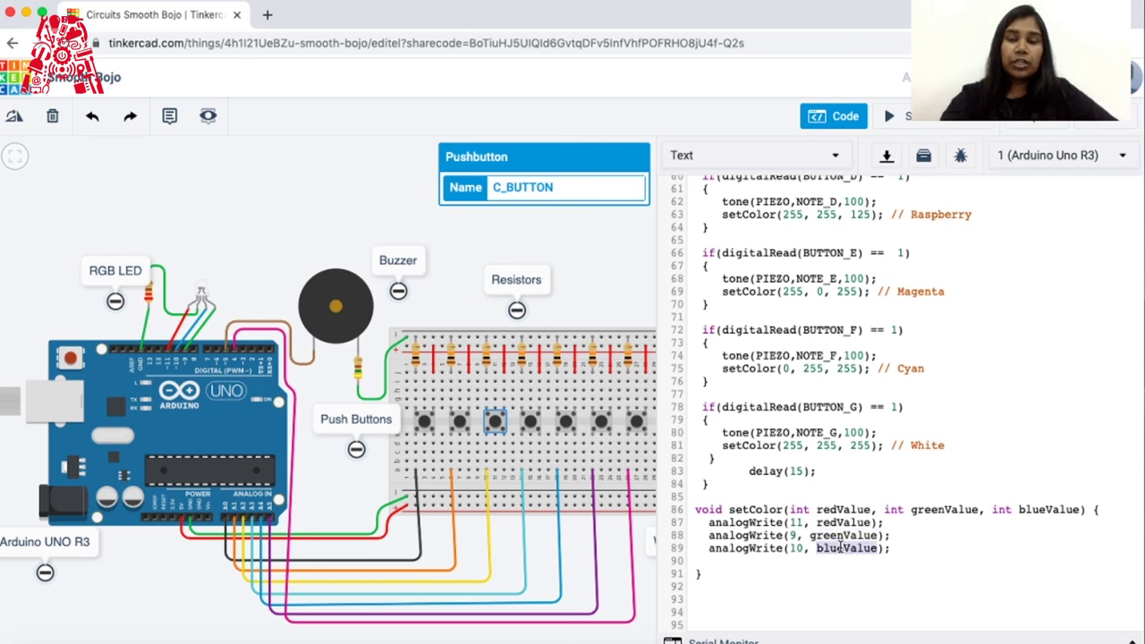
- Trace the redValue, greenValue and blueValue parameters in the setColor header against the analogWrite lines
double_click(841, 508)
double_click(928, 509)
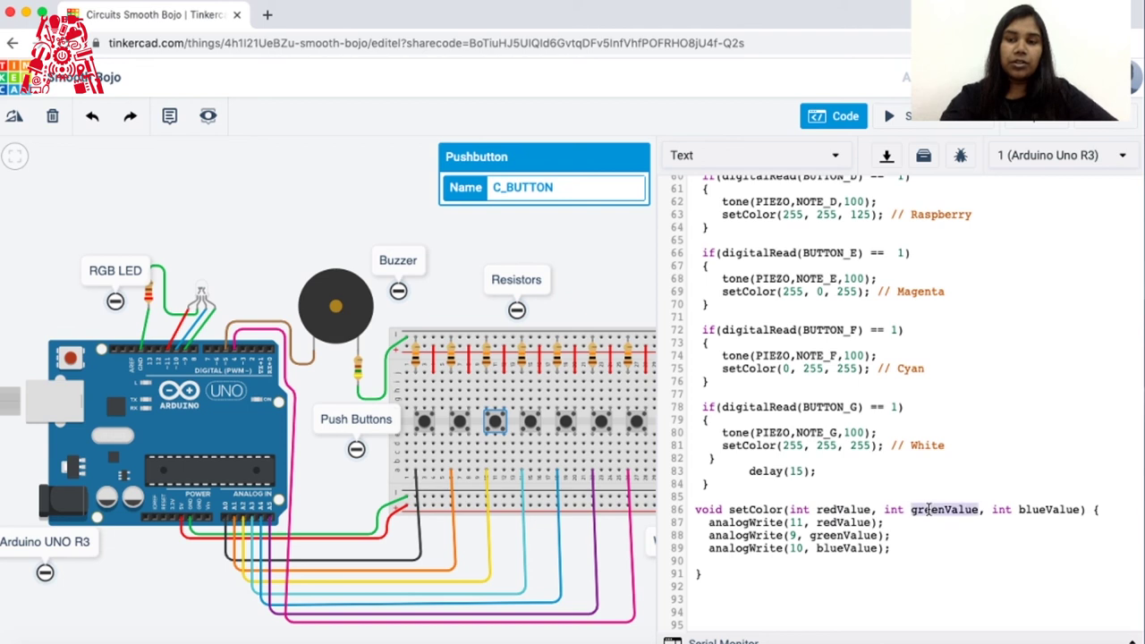
left_click(1045, 512)
double_click(1048, 509)
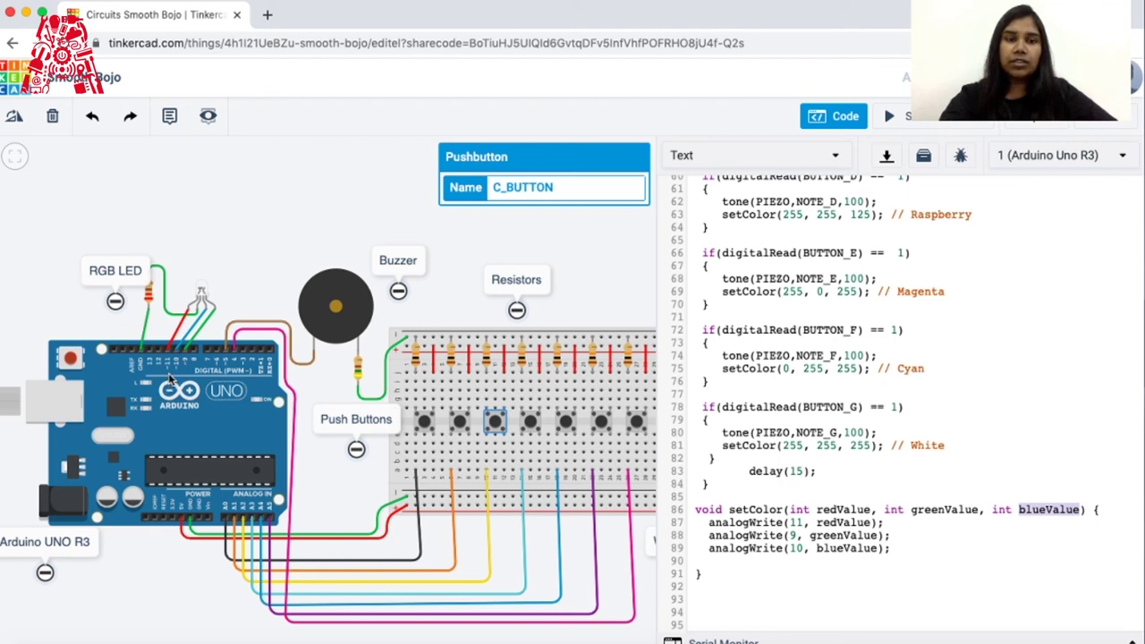
- Compare the first setColor argument in the BUTTON_G block and the three analogWrite values with the RGB LED's wiring on the Arduino
scroll(169, 379, "up", 5)
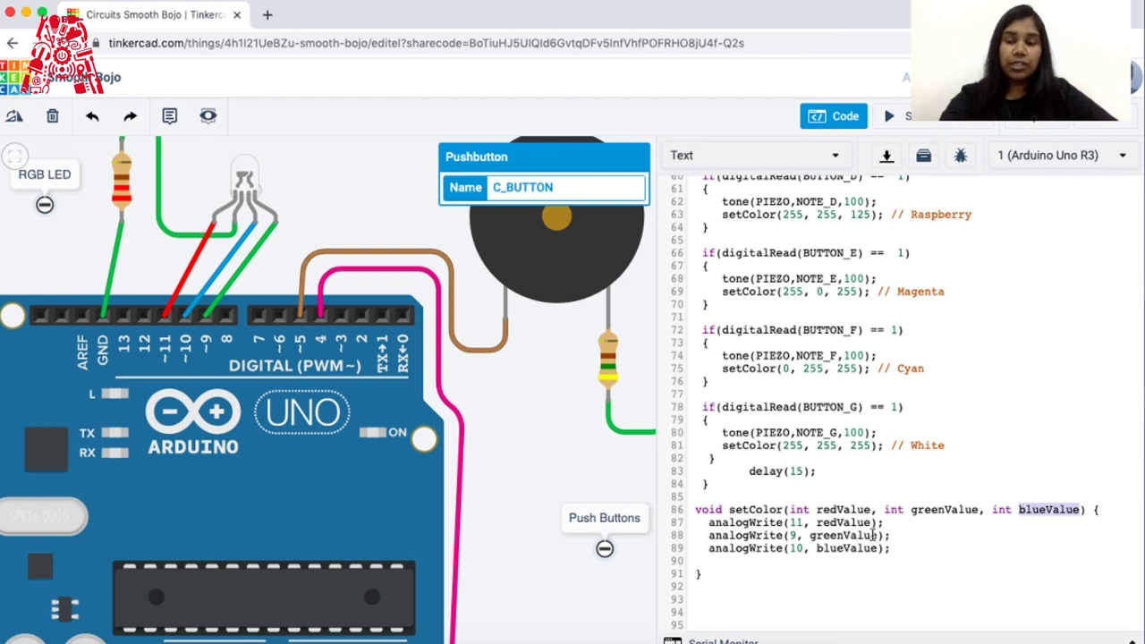
double_click(794, 445)
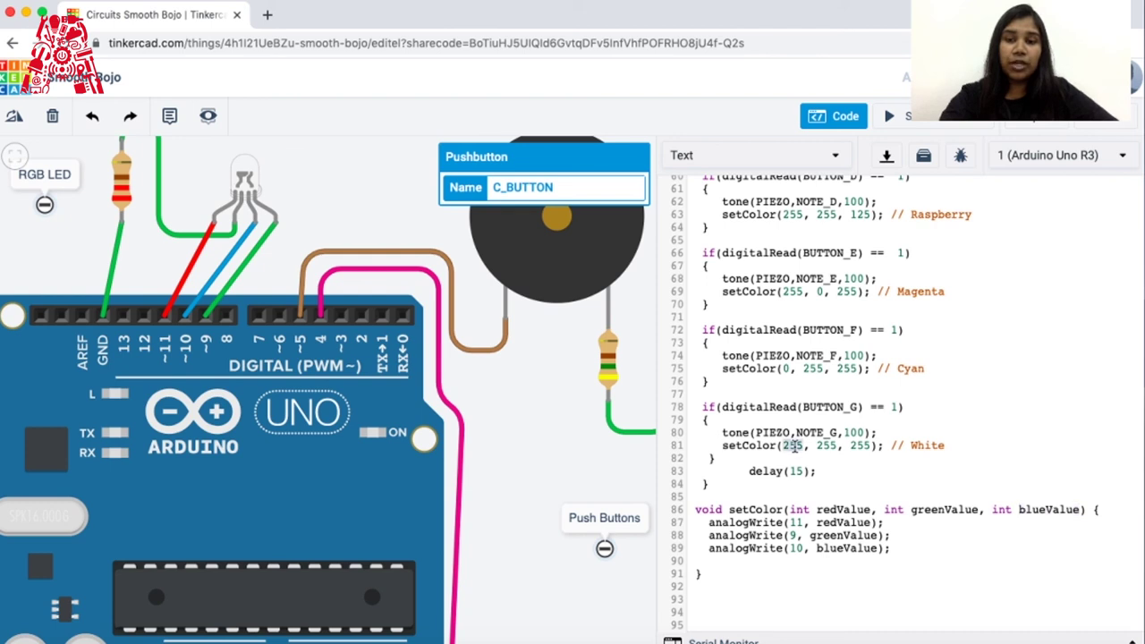
double_click(845, 522)
double_click(844, 535)
left_click(843, 549)
double_click(842, 549)
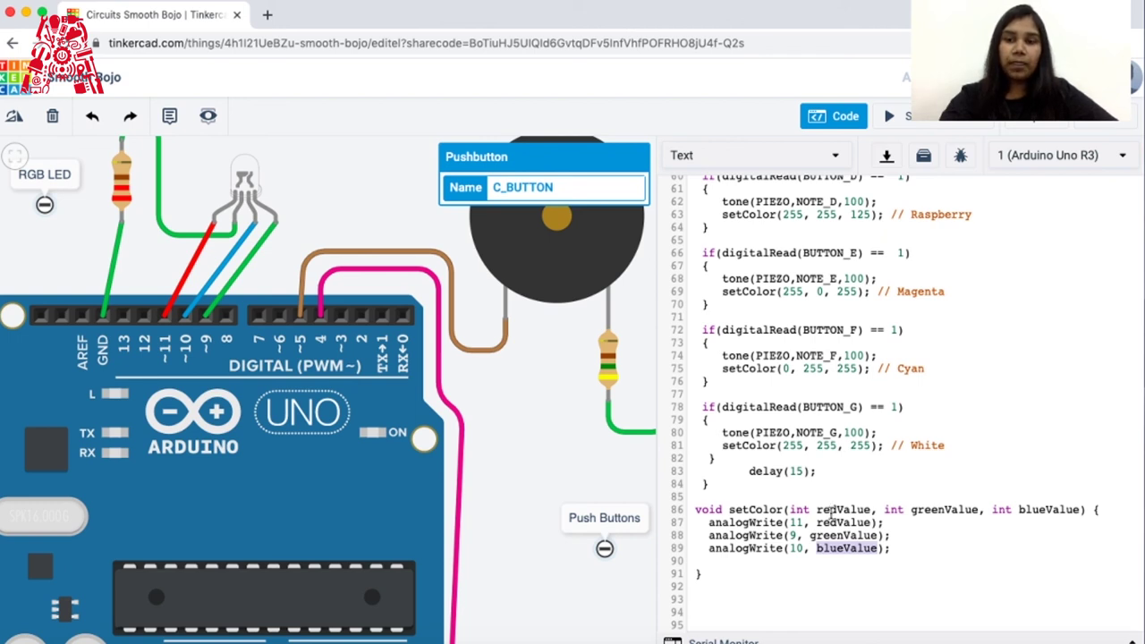
scroll(872, 510, "down", 1)
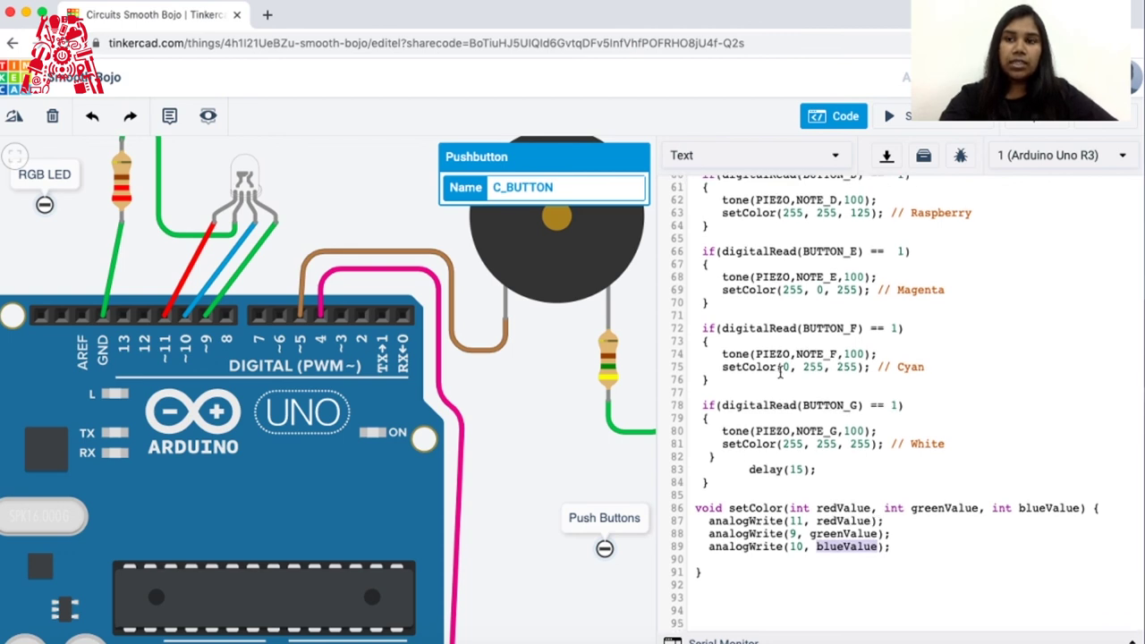
- Locate the setColor call in the BUTTON_A block and relate it to the pushbuttons on the breadboard
scroll(784, 450, "up", 5)
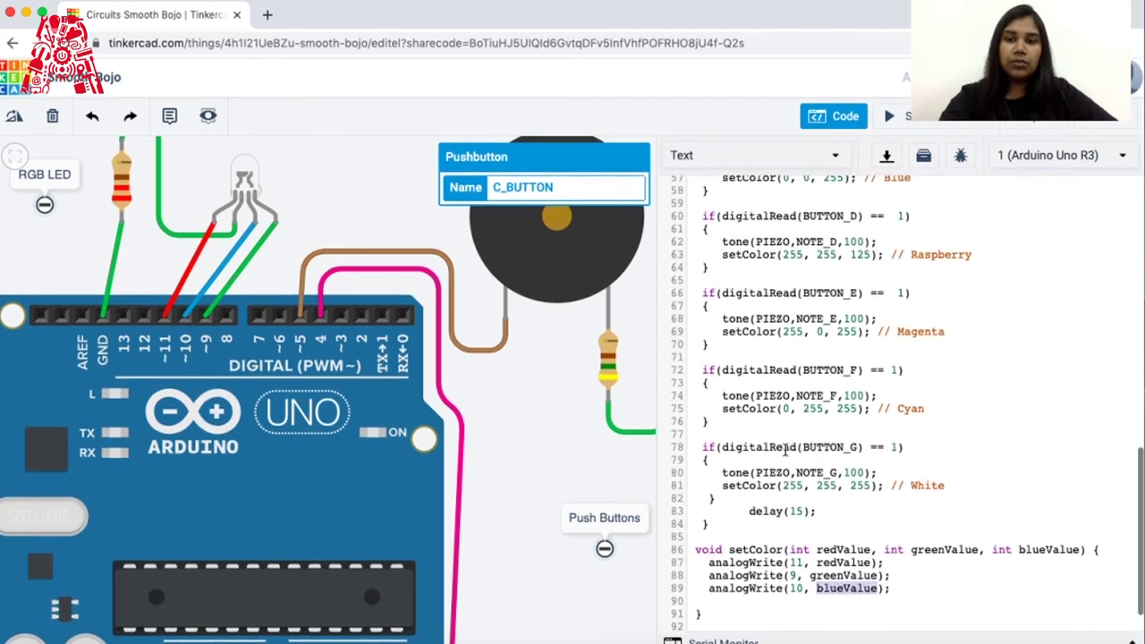
scroll(784, 450, "up", 7)
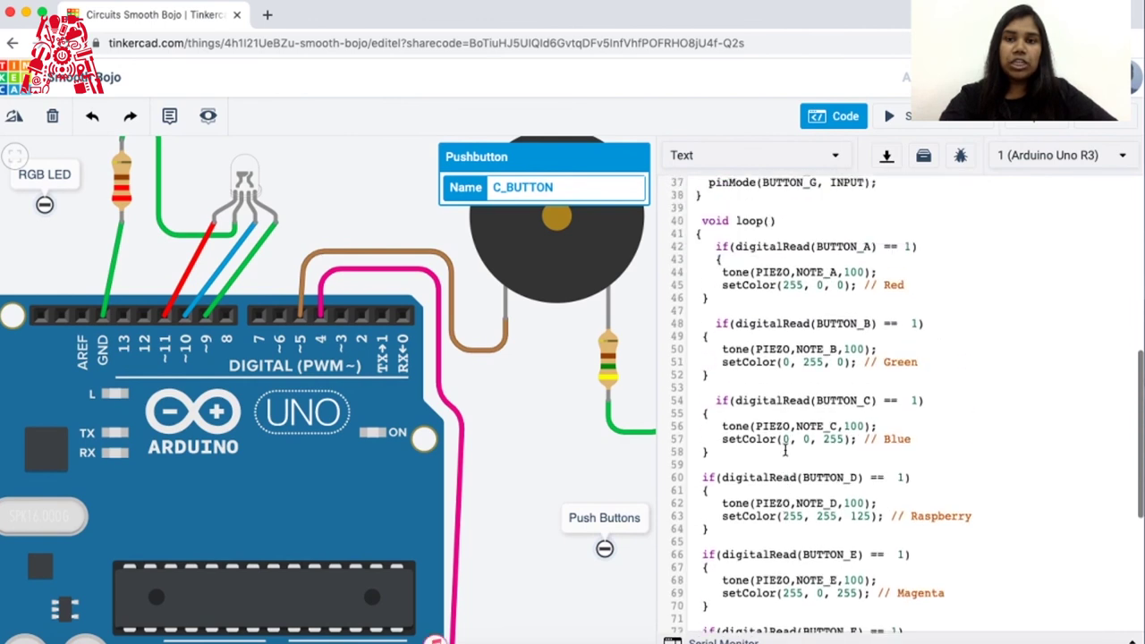
double_click(752, 285)
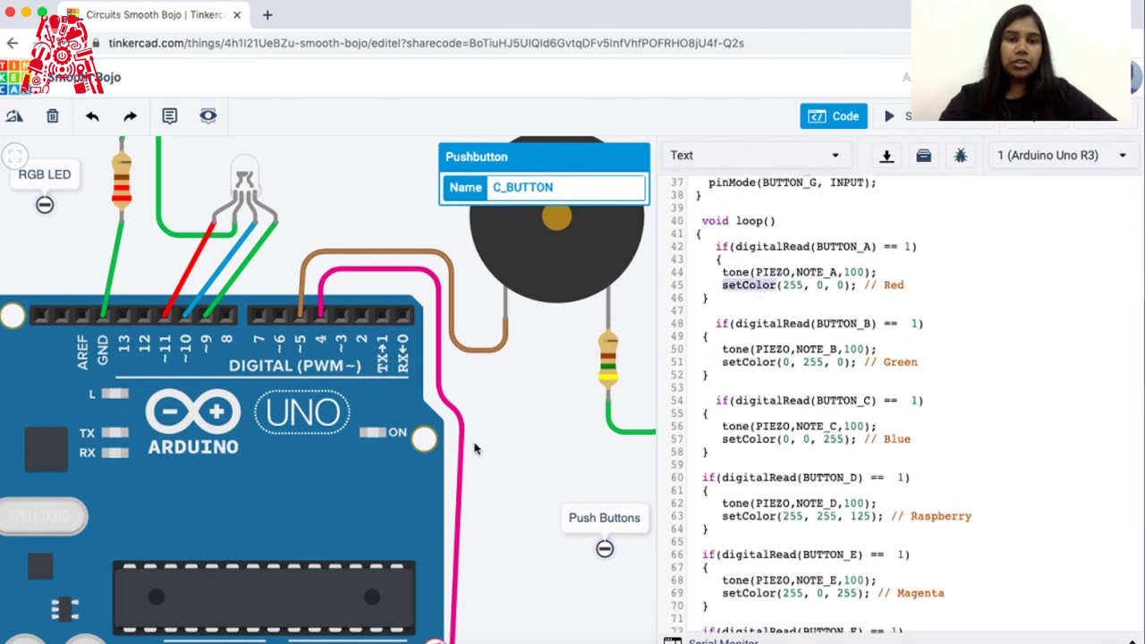
scroll(474, 449, "down", 3)
scroll(474, 449, "down", 5)
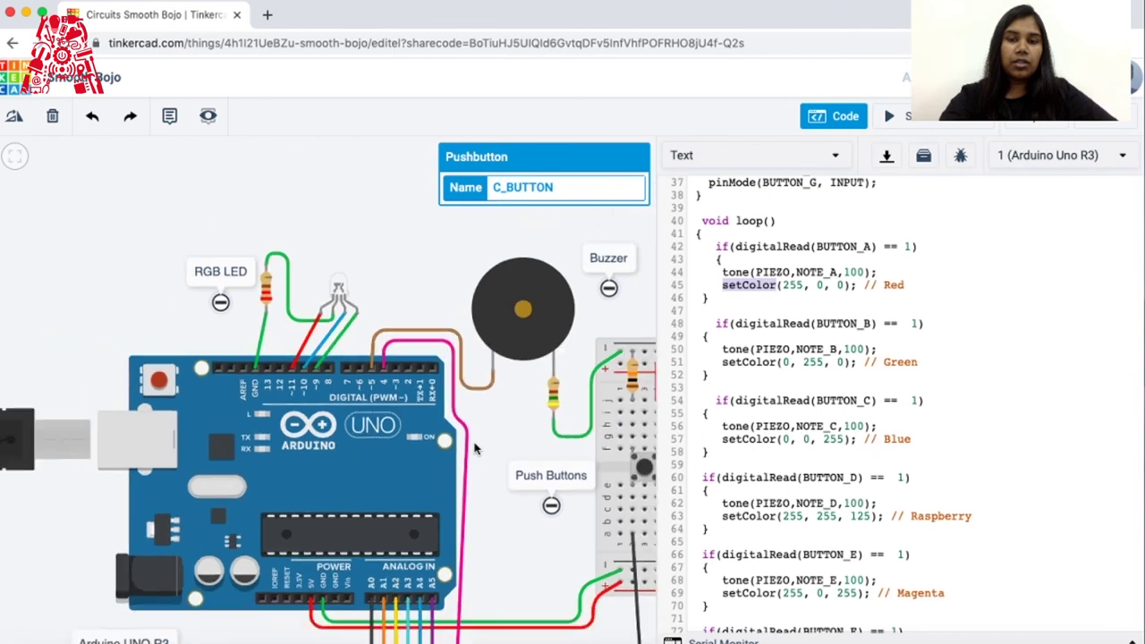
scroll(474, 444, "down", 3)
scroll(474, 448, "up", 3)
scroll(474, 449, "up", 3)
left_click_drag(494, 447, 229, 405)
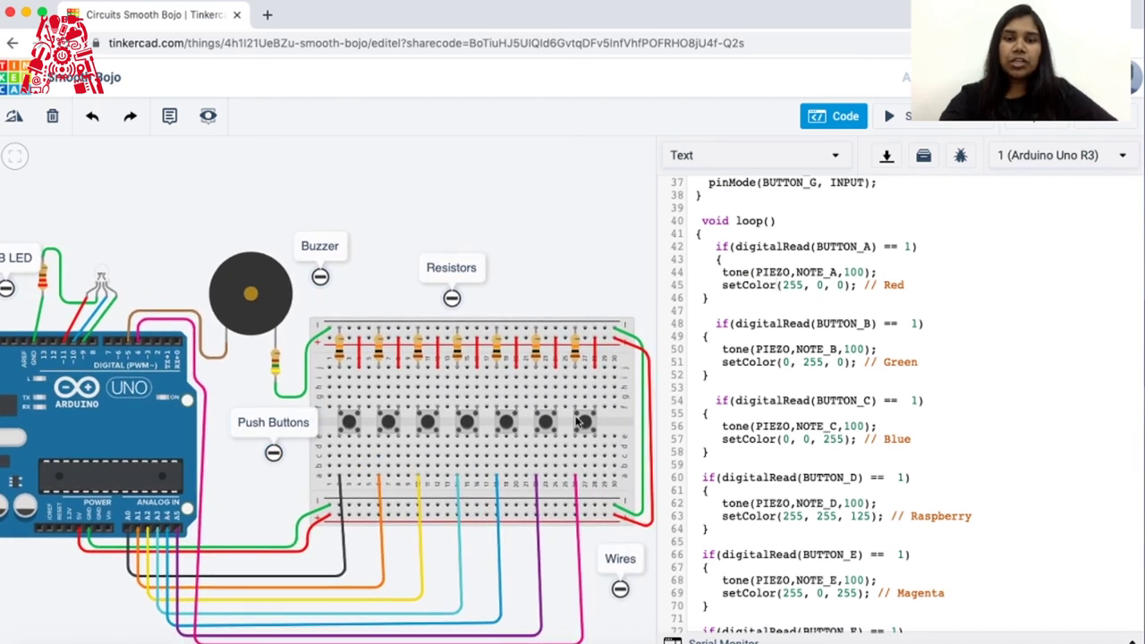
- Compare the calls in the BUTTON_A, BUTTON_B and BUTTON_C blocks, including the full setColor line commented Blue
double_click(746, 440)
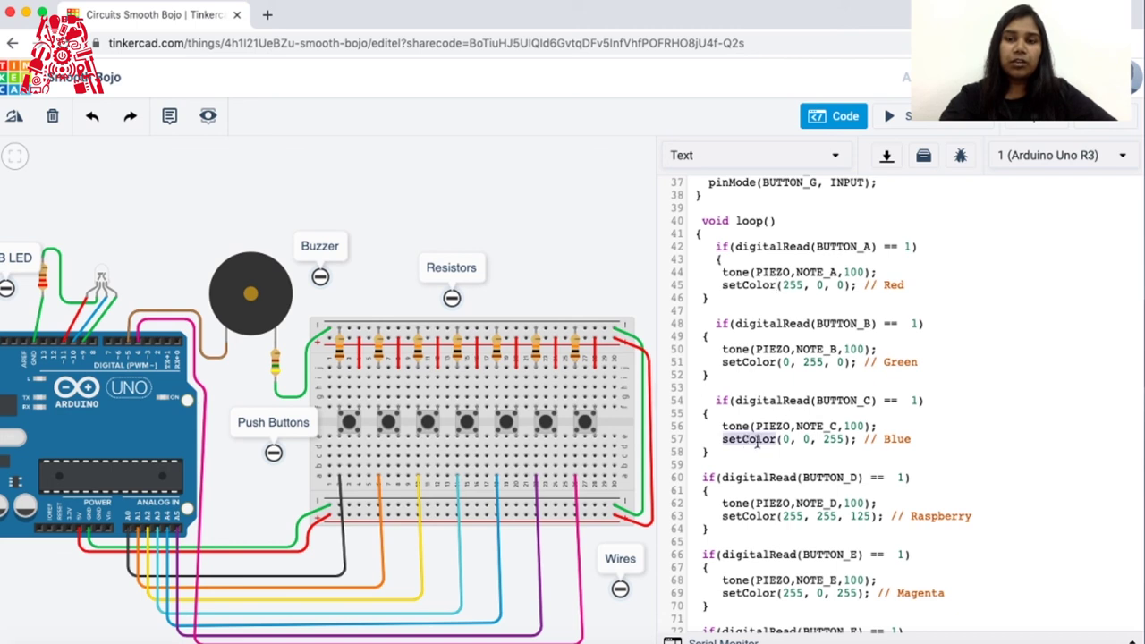
double_click(738, 350)
double_click(748, 284)
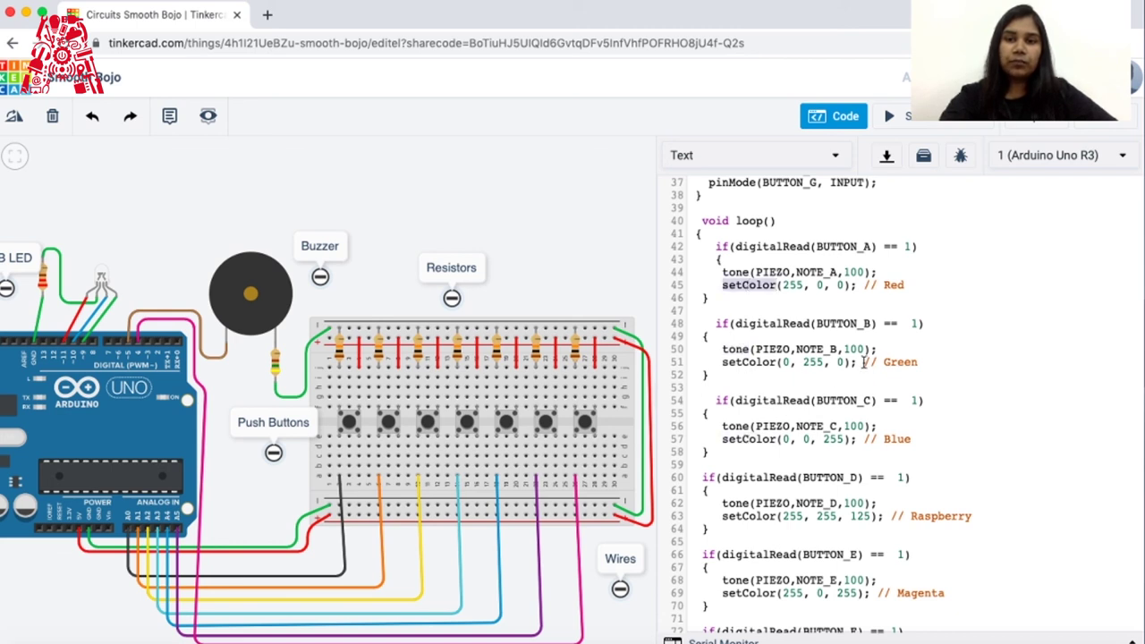
left_click_drag(859, 438, 715, 438)
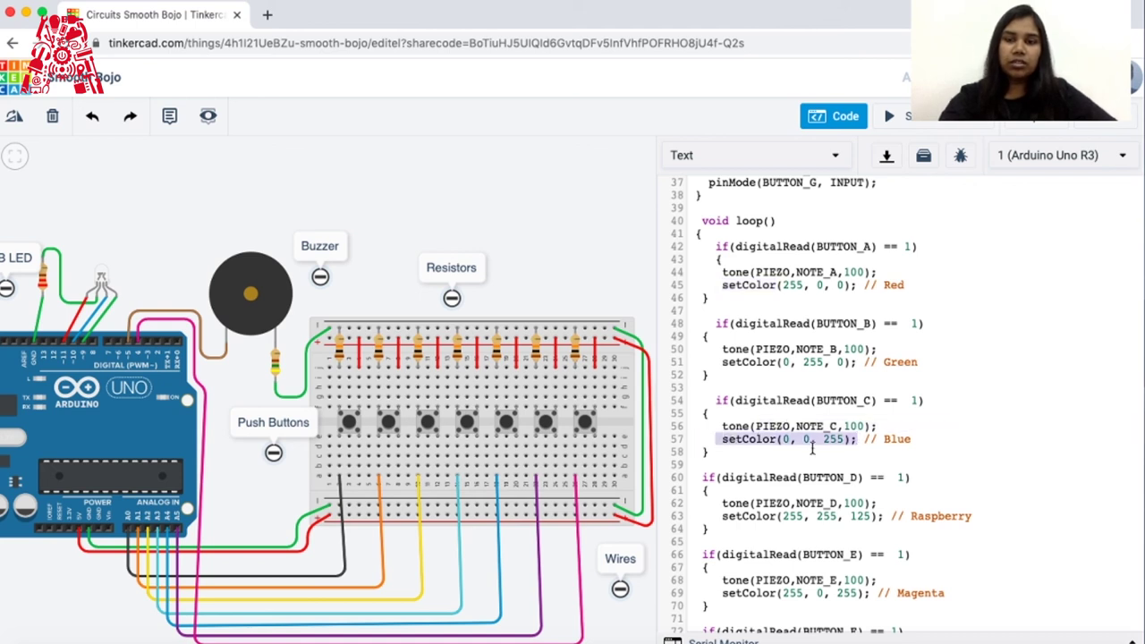
- Check the BUTTON_D block's setColor line commented Raspberry, going through its three colour arguments one by one
scroll(874, 429, "down", 3)
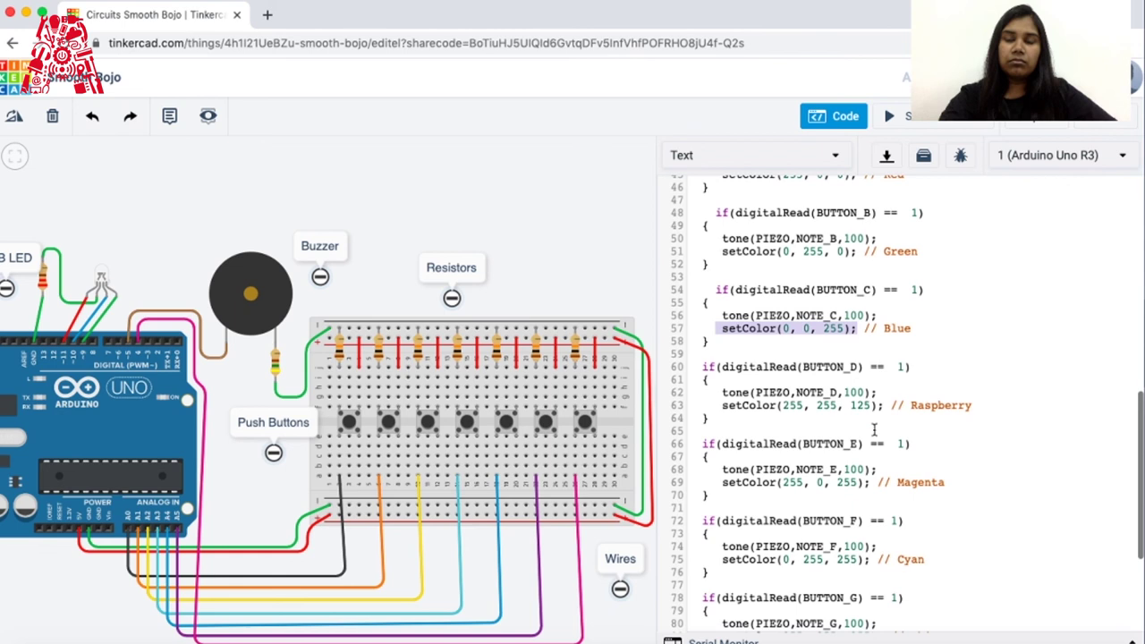
left_click_drag(883, 407, 724, 409)
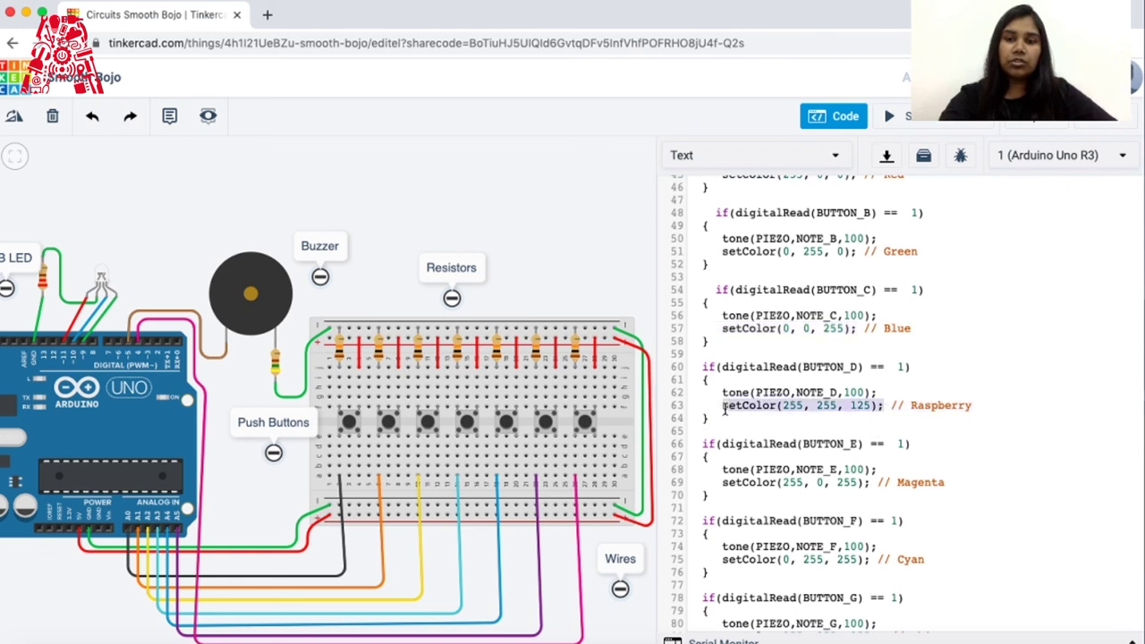
double_click(783, 407)
double_click(827, 406)
double_click(862, 405)
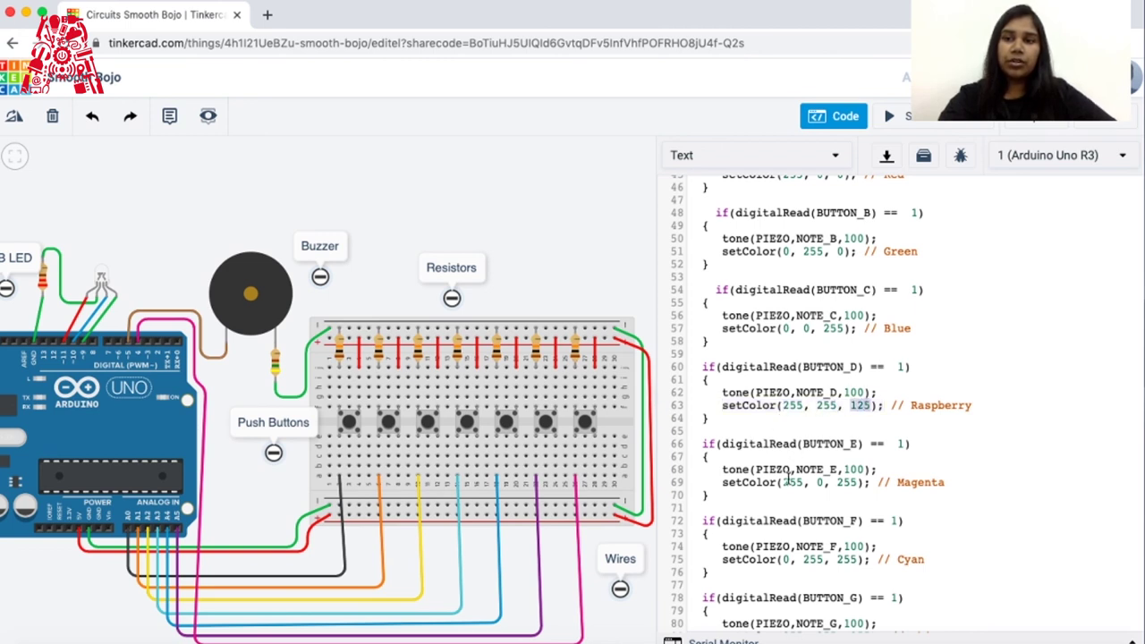
- Examine the delay(15) line at the end of the loop, just above the setColor function
scroll(787, 480, "down", 5)
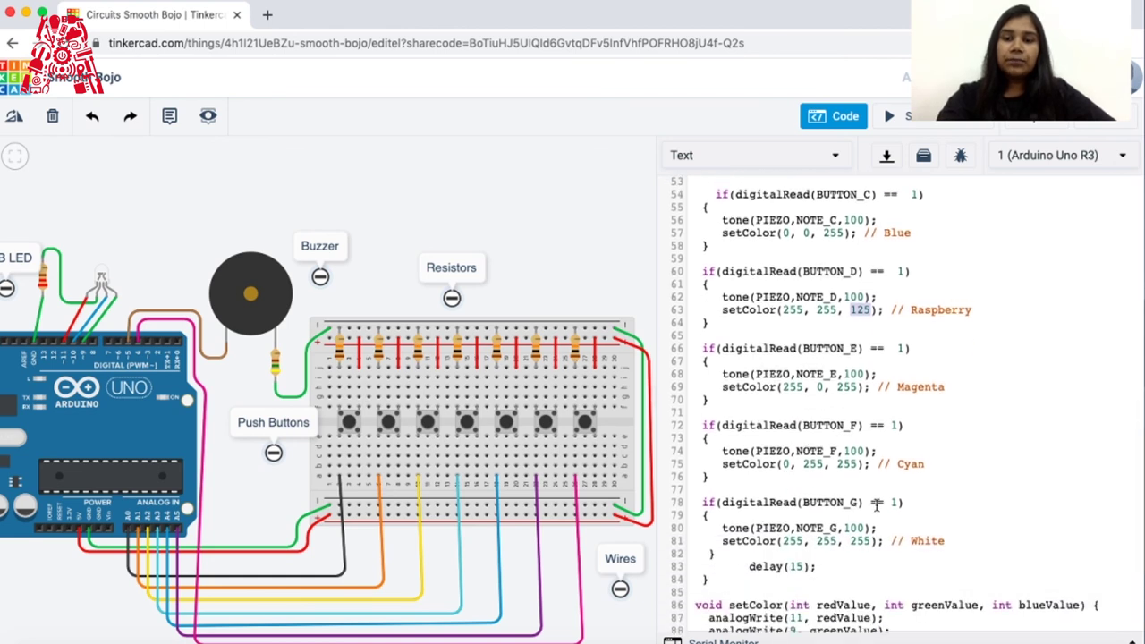
scroll(898, 547, "down", 1)
left_click_drag(829, 517, 732, 513)
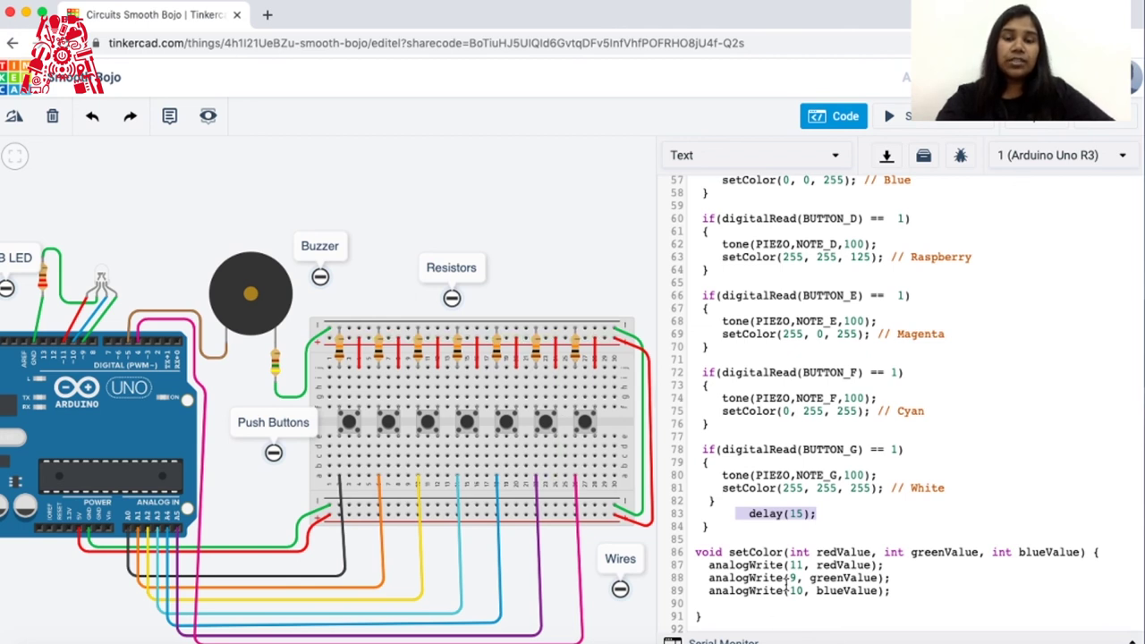
left_click(821, 516)
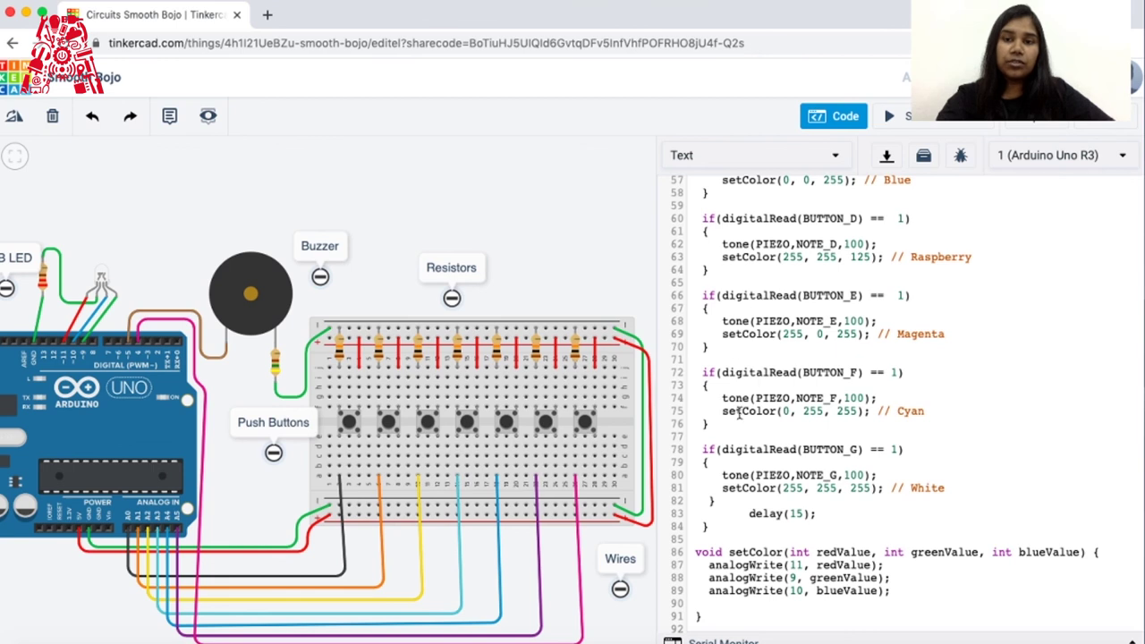
scroll(798, 404, "down", 2)
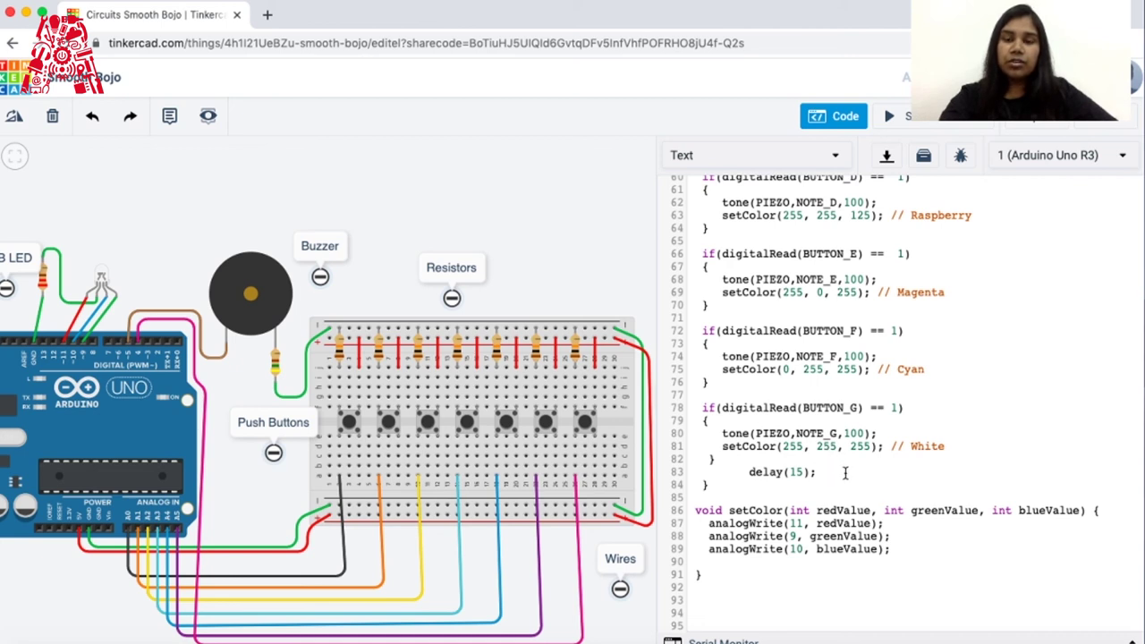
- Review the whole sketch from the setColor function back through the loop and setup to the pin constants
scroll(844, 472, "up", 7)
scroll(845, 473, "up", 2)
scroll(844, 472, "down", 9)
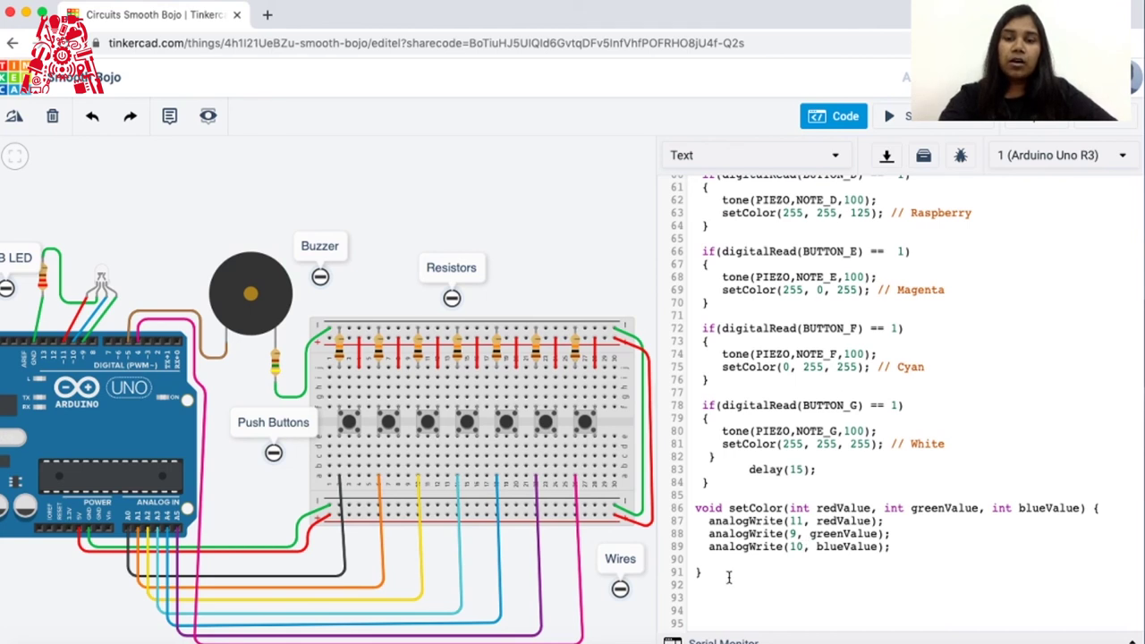
scroll(725, 506, "up", 5)
scroll(724, 506, "up", 6)
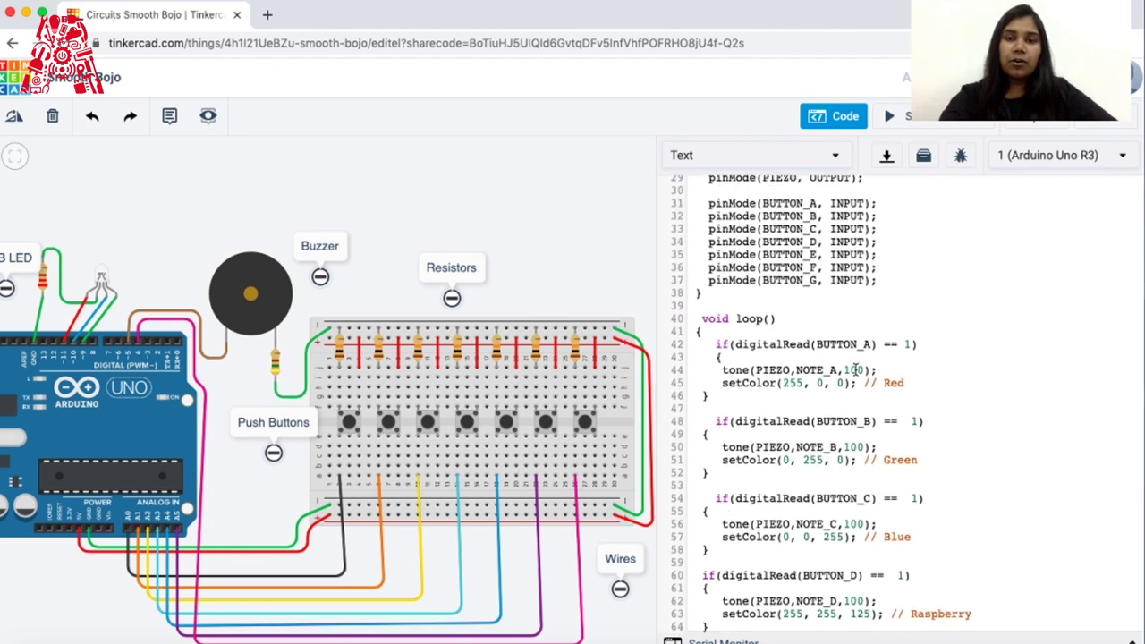
scroll(856, 369, "up", 3)
scroll(856, 369, "up", 2)
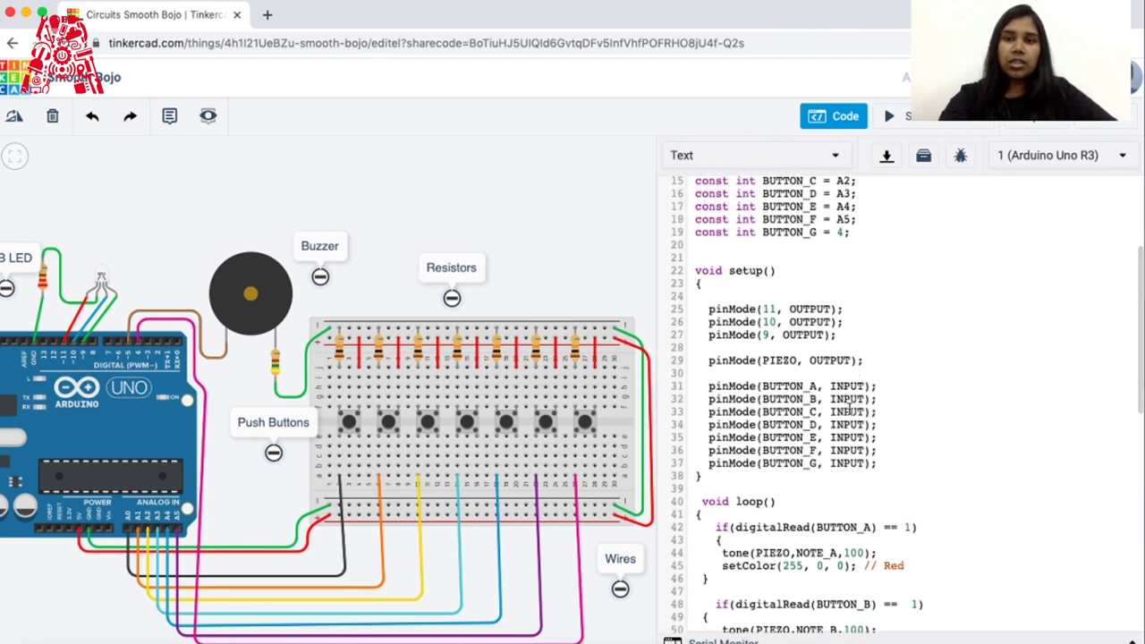
scroll(850, 403, "up", 4)
scroll(849, 424, "down", 2)
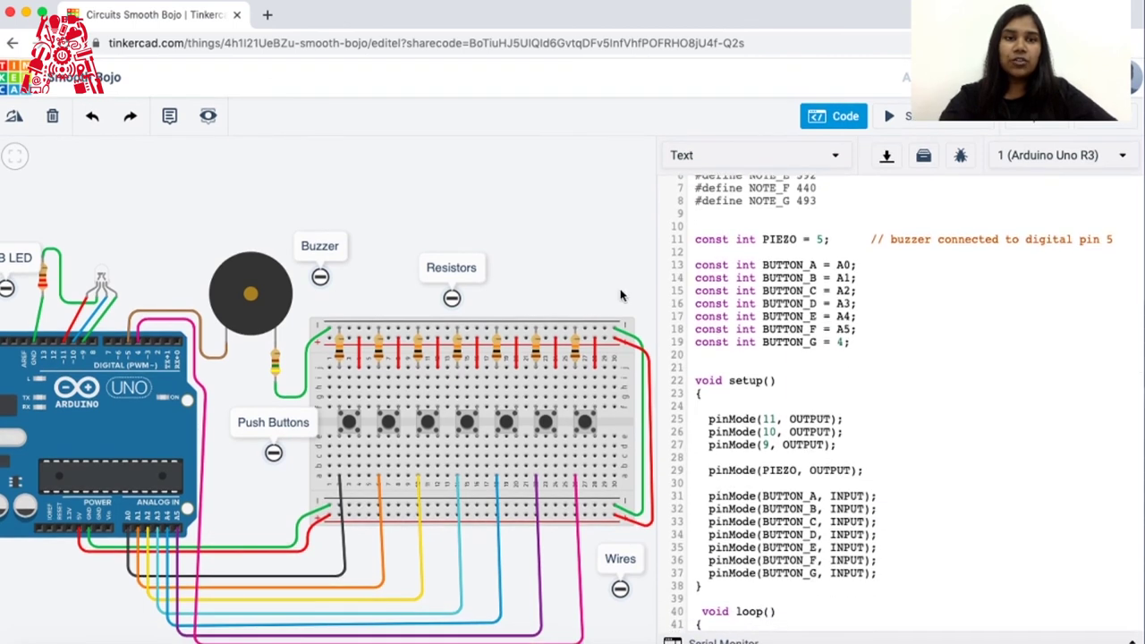
- Inspect the last two pushbuttons on the breadboard against the button constants and the note definitions
scroll(621, 295, "down", 3)
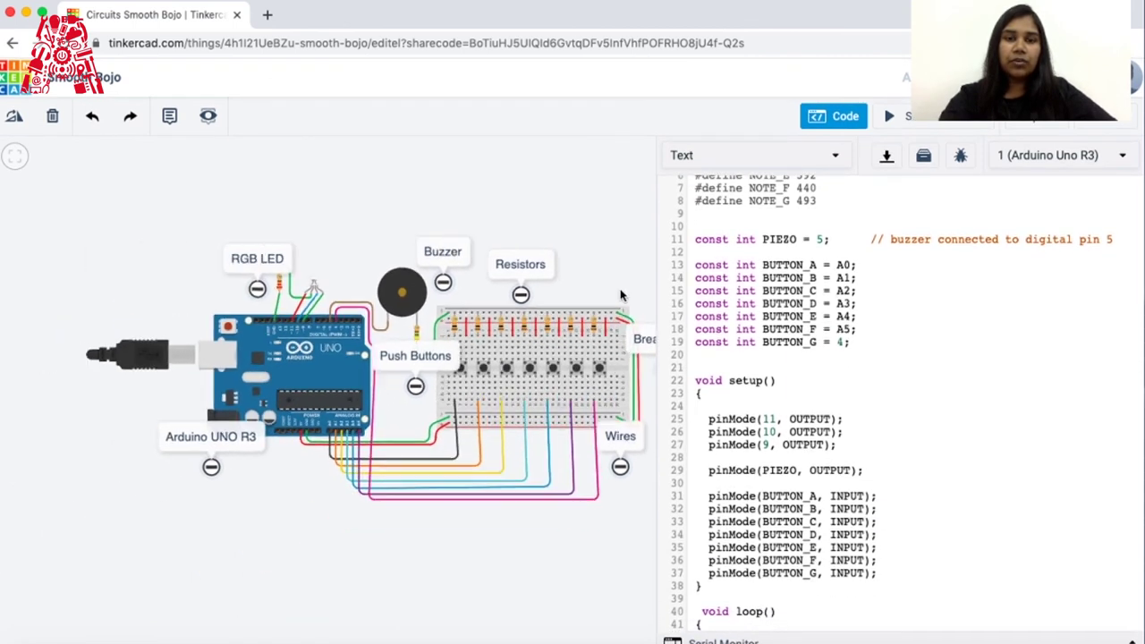
scroll(622, 295, "up", 5)
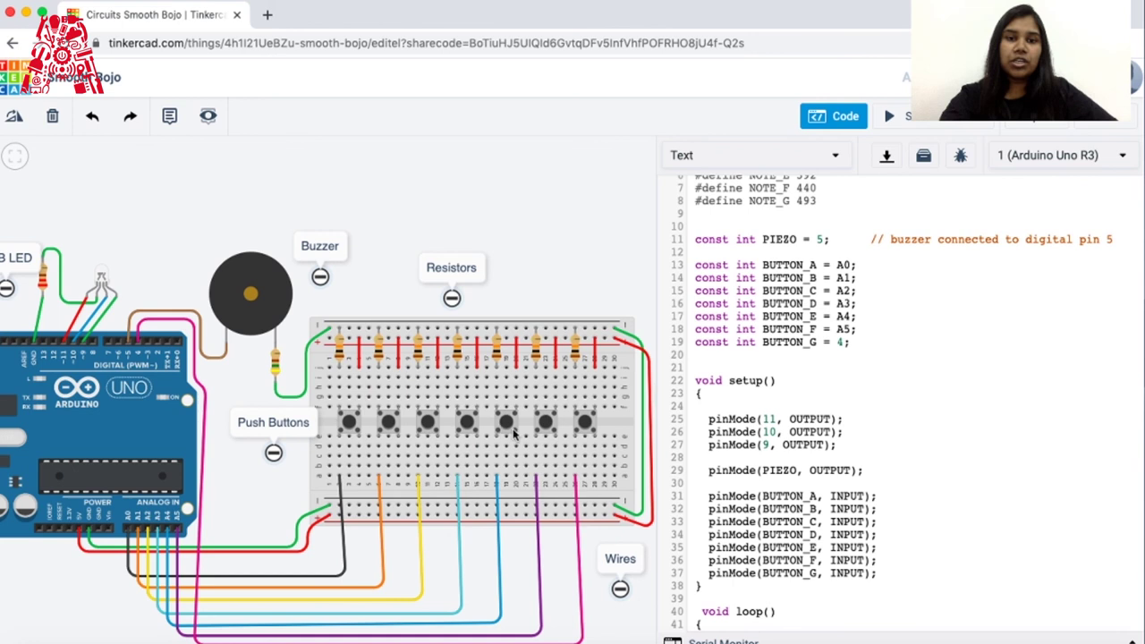
left_click(585, 423)
left_click(547, 424)
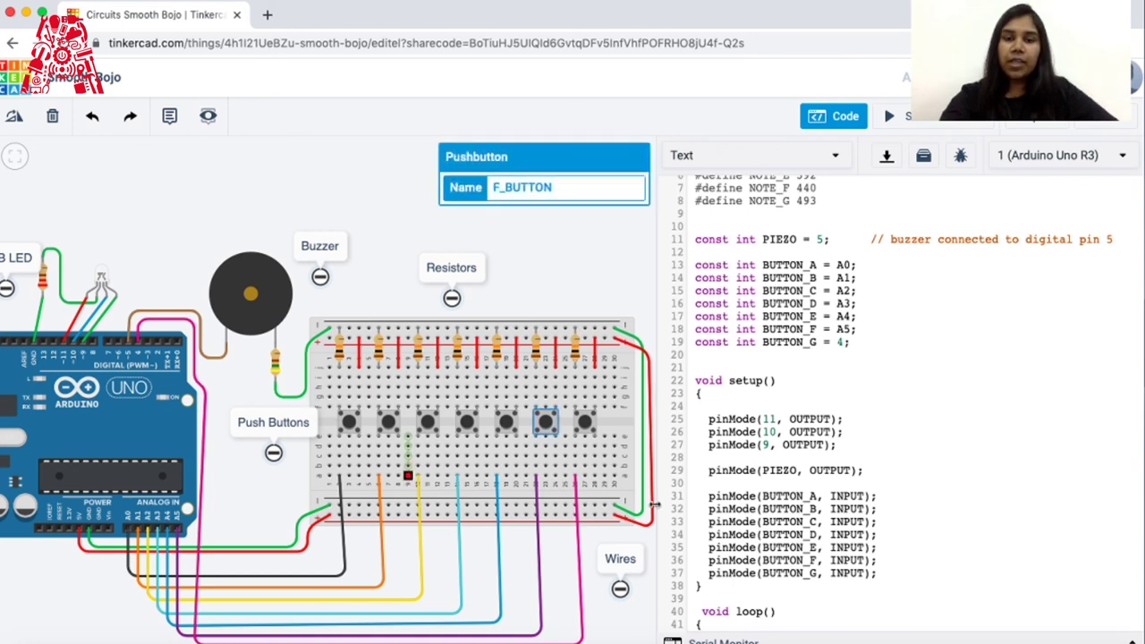
scroll(945, 298, "up", 2)
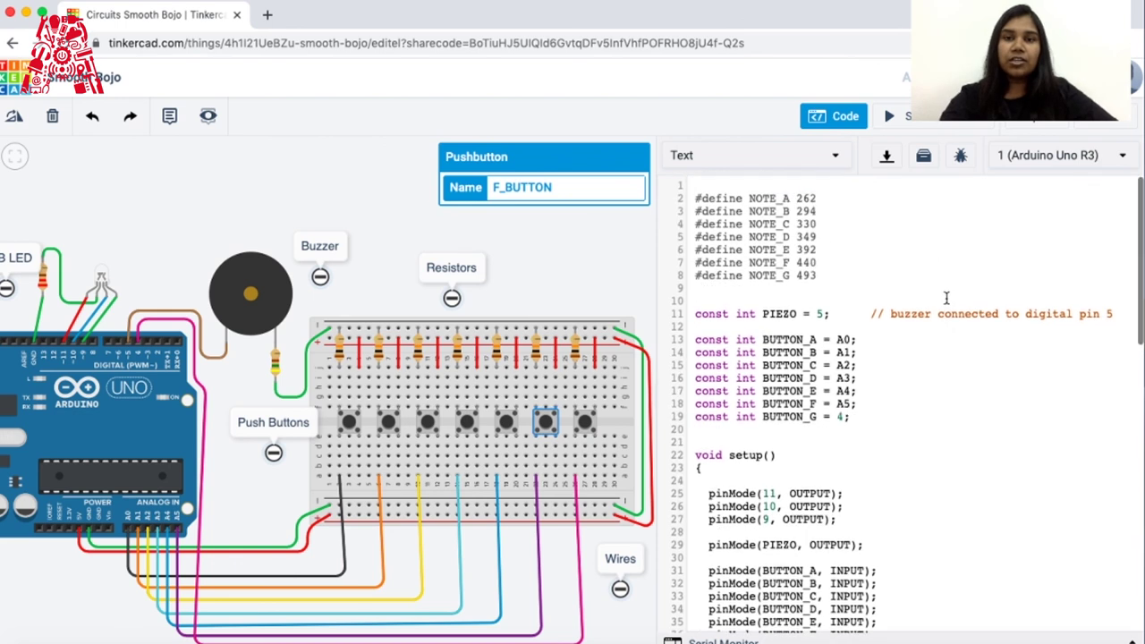